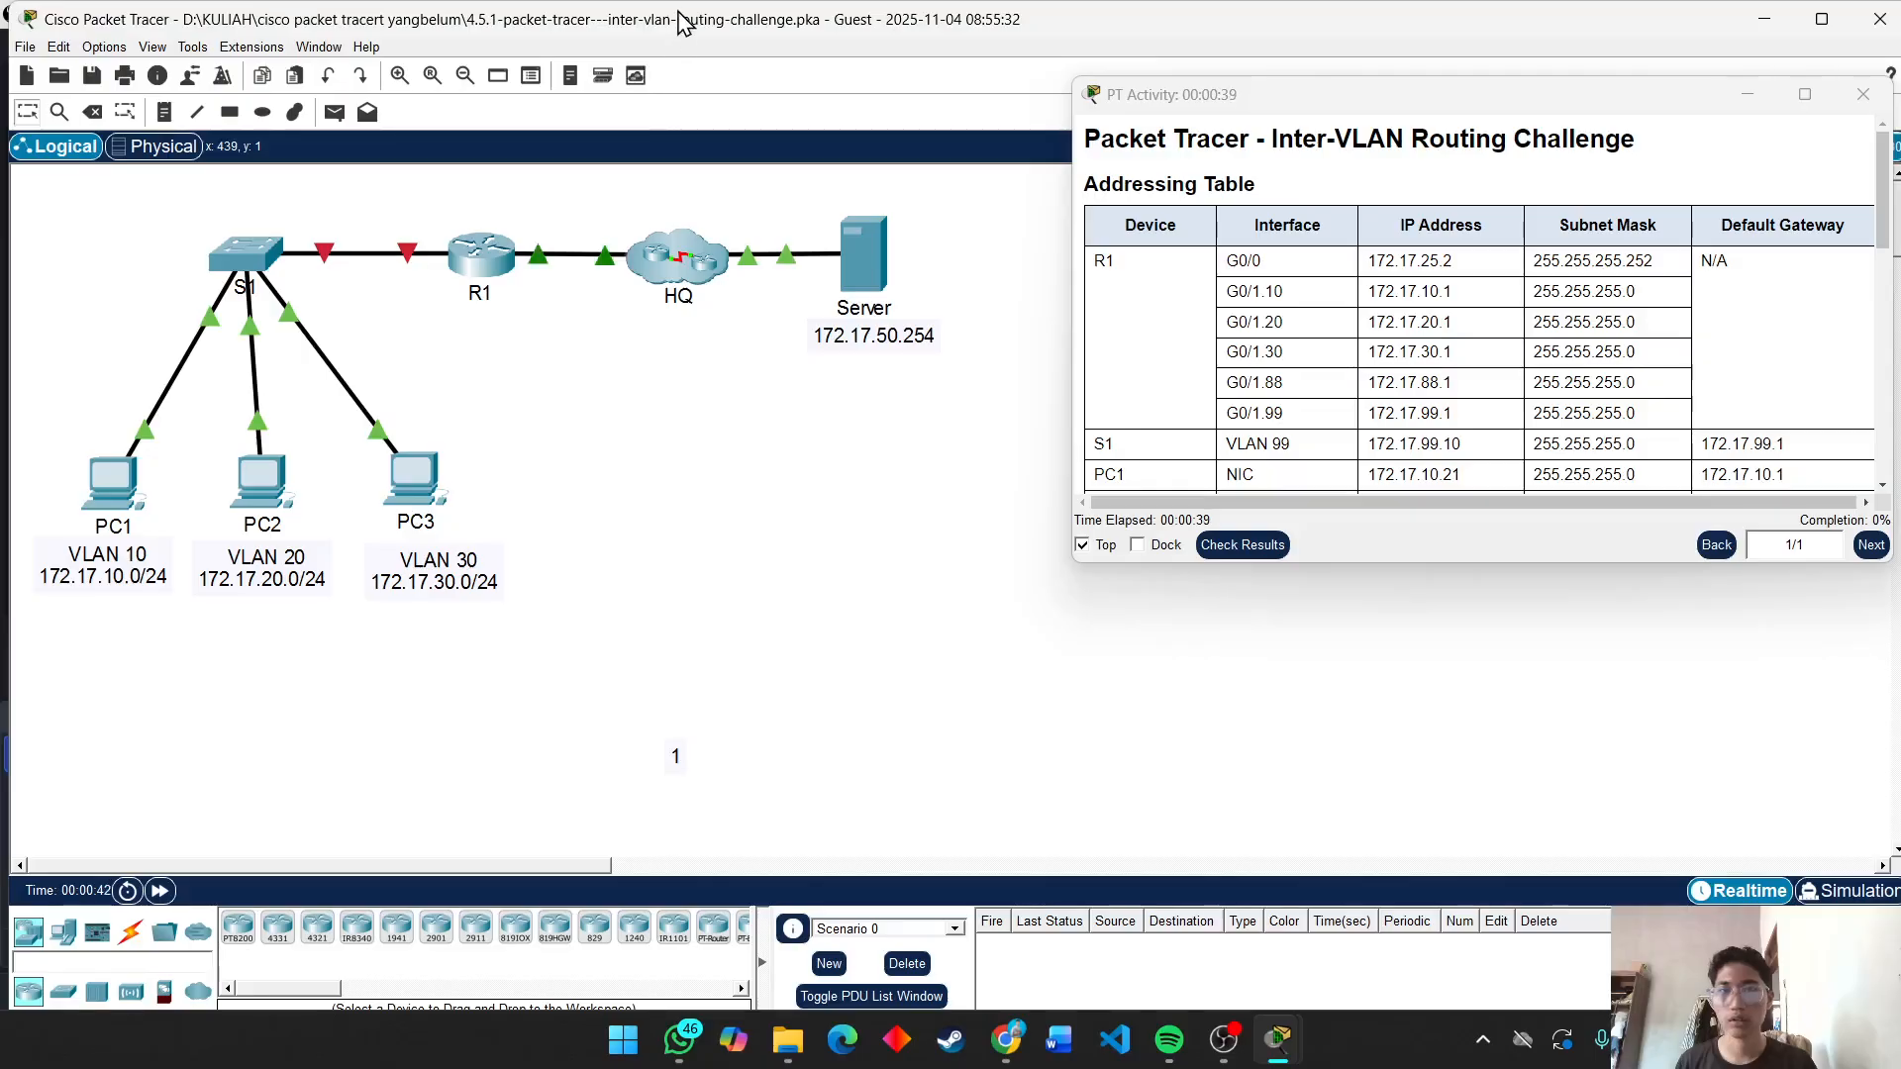
# Reposition the main window and the activity instructions window, enlarging the instructions to fit the full width of the Addressing Table.
pyautogui.moveTo(683, 22)
pyautogui.mouseDown()
pyautogui.moveTo(679, 92)
pyautogui.moveTo(687, 12)
pyautogui.mouseUp()
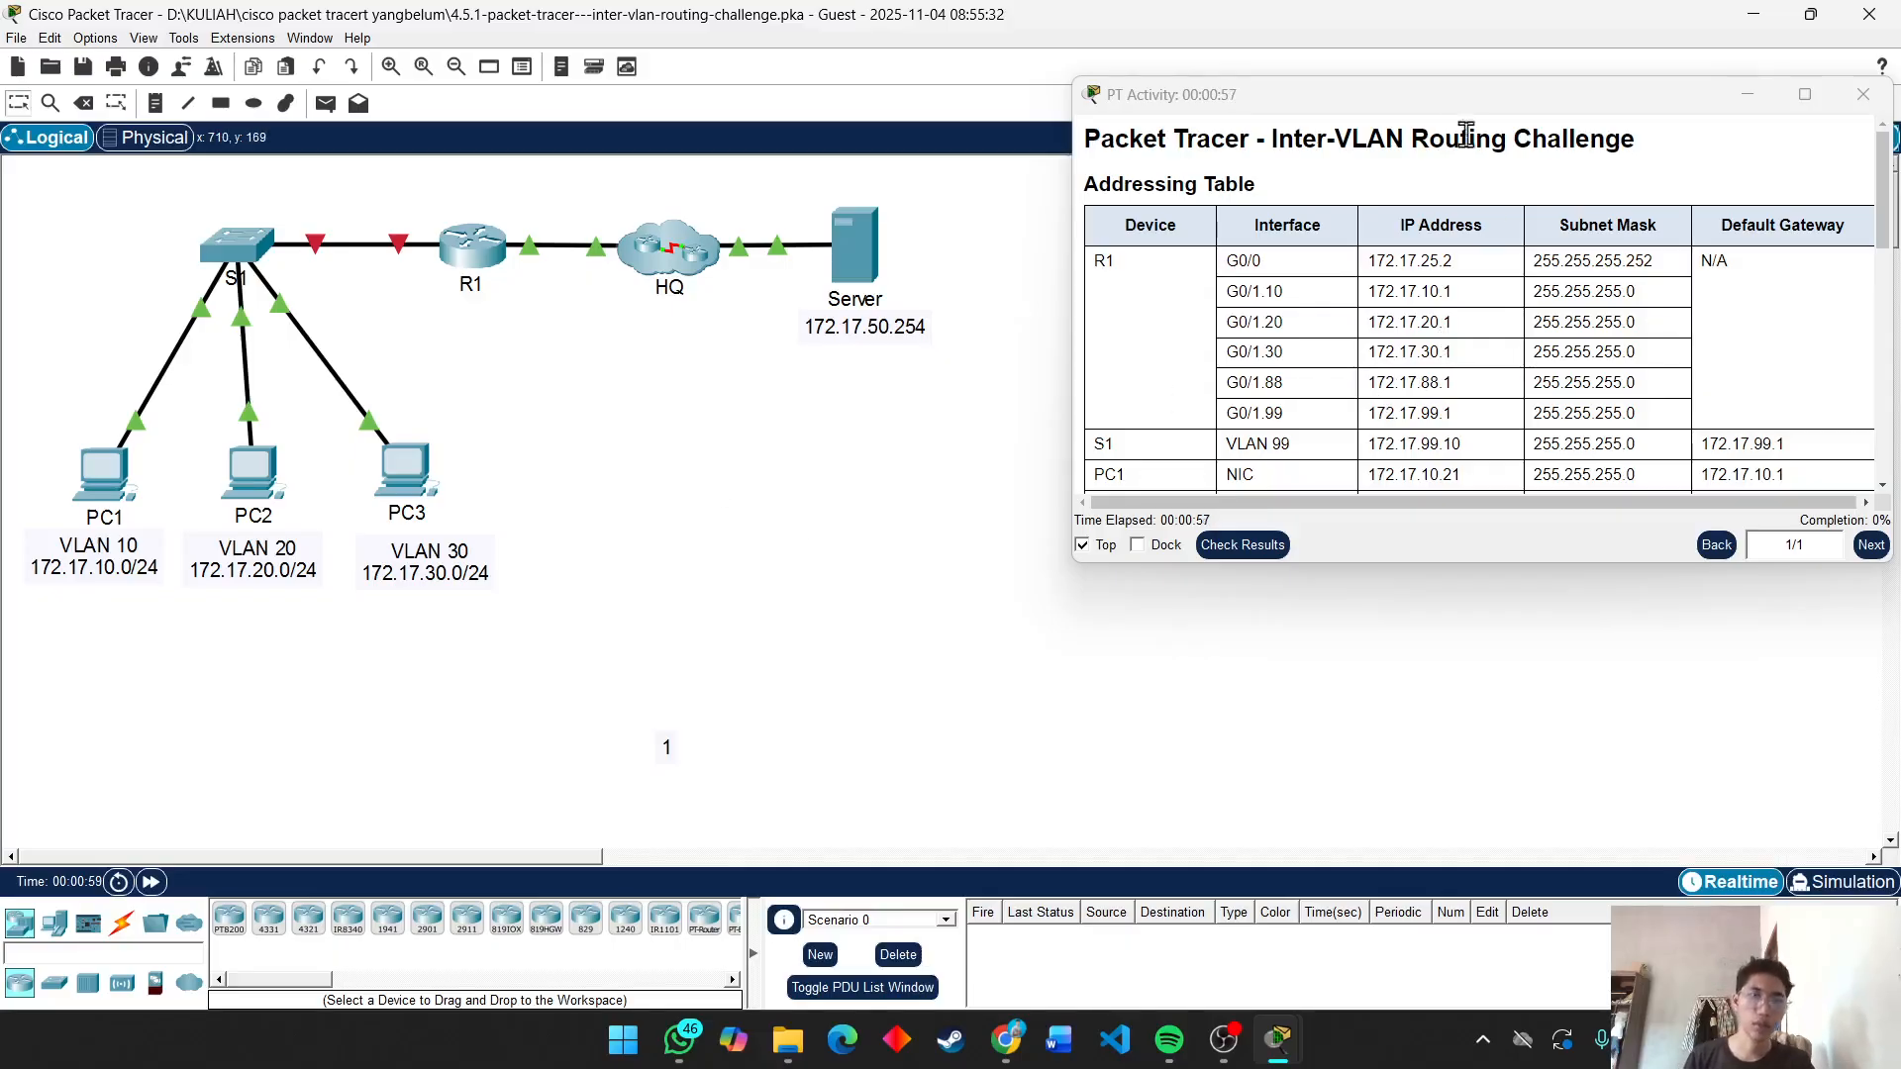
pyautogui.moveTo(1426, 99); pyautogui.dragTo(1311, 83)
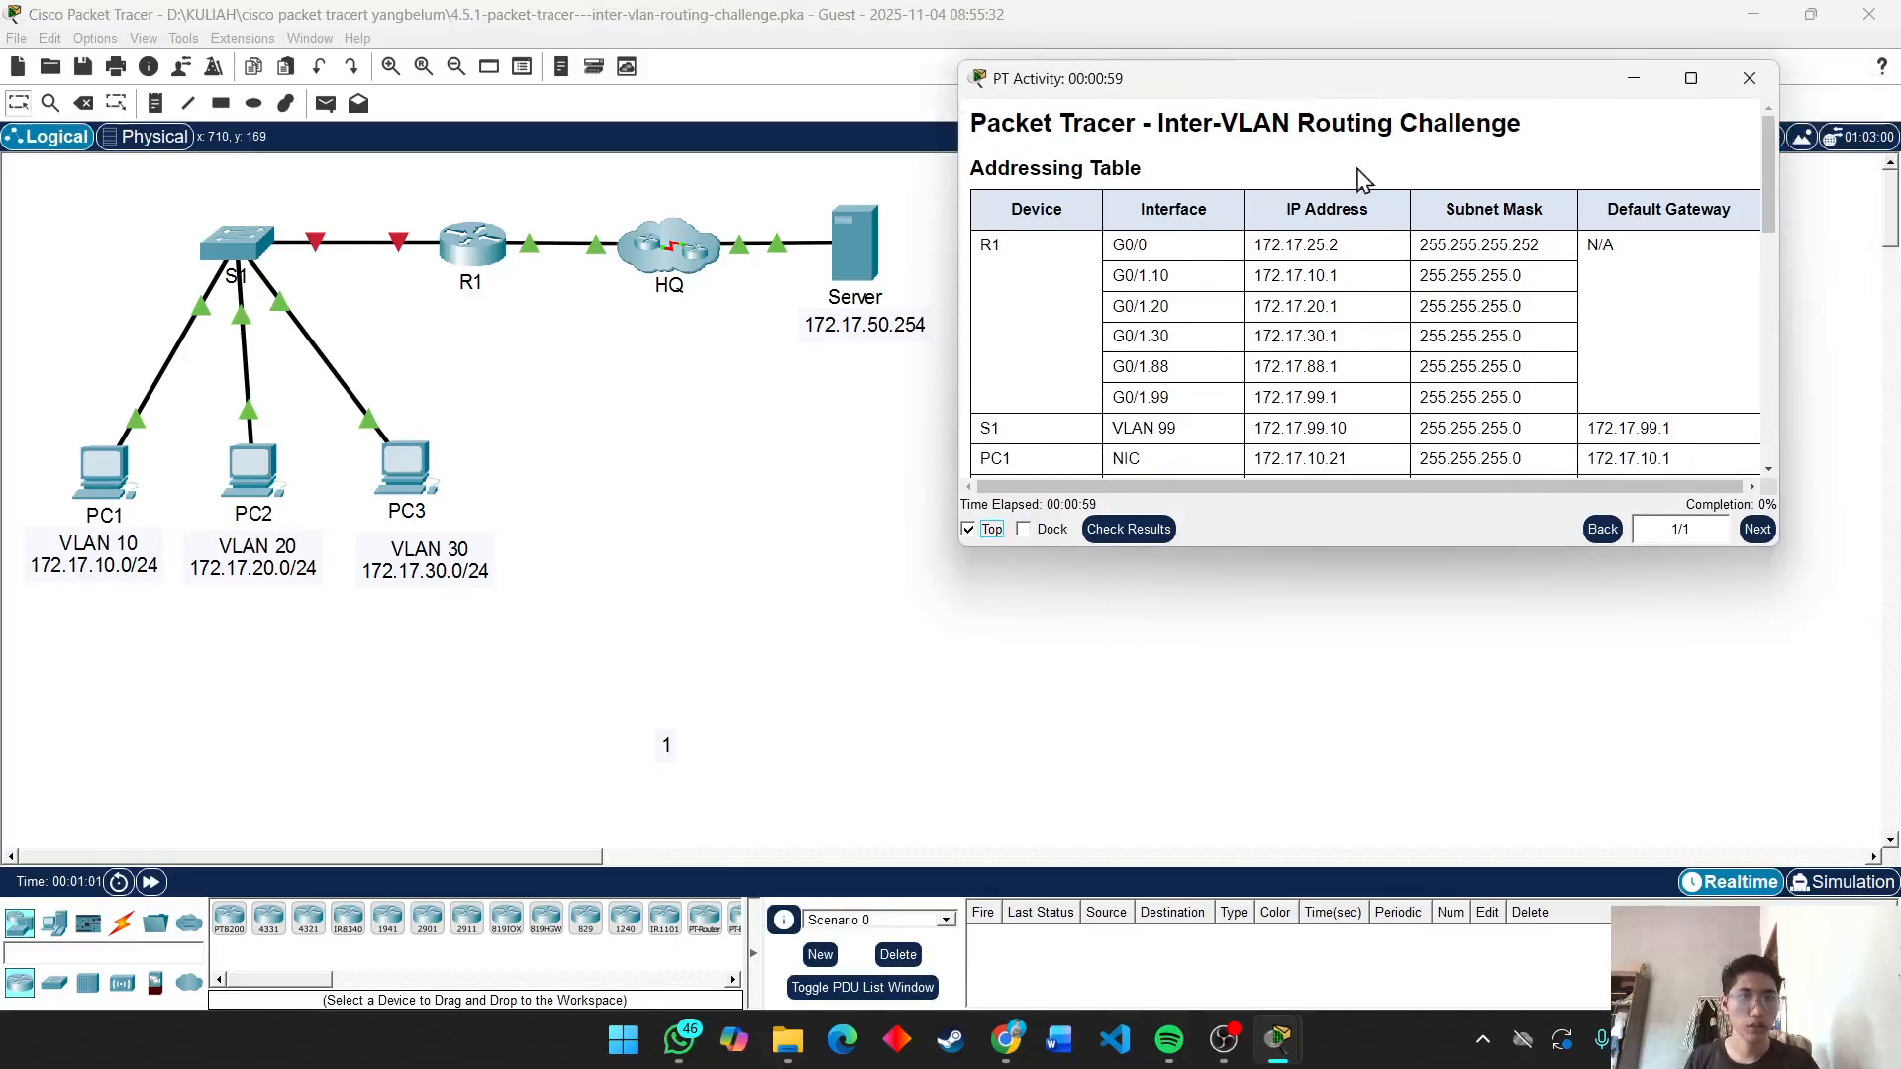
pyautogui.moveTo(1781, 555); pyautogui.dragTo(1826, 582)
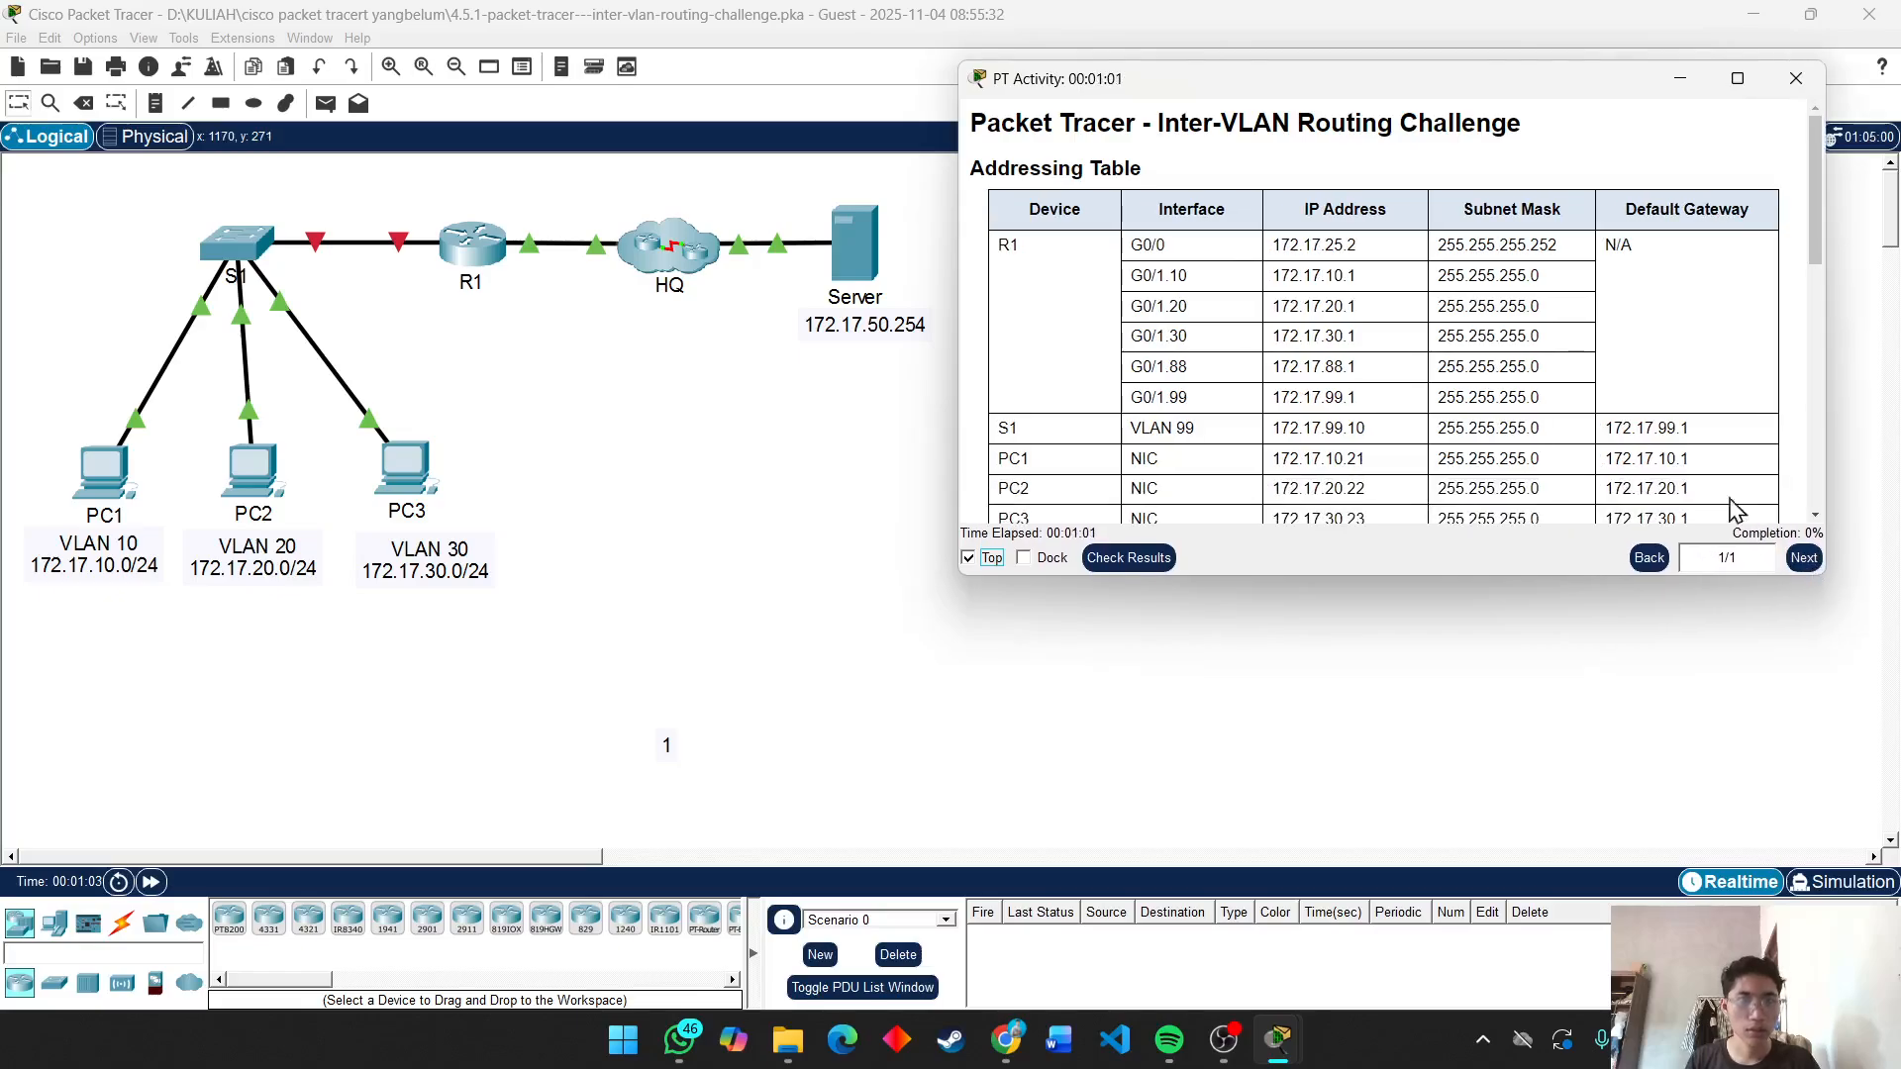
# Read the activity's VLAN and Port Assignments Table, Scenario and Instructions, then return to the Addressing Table.
pyautogui.scroll(-6, 1562, 448)
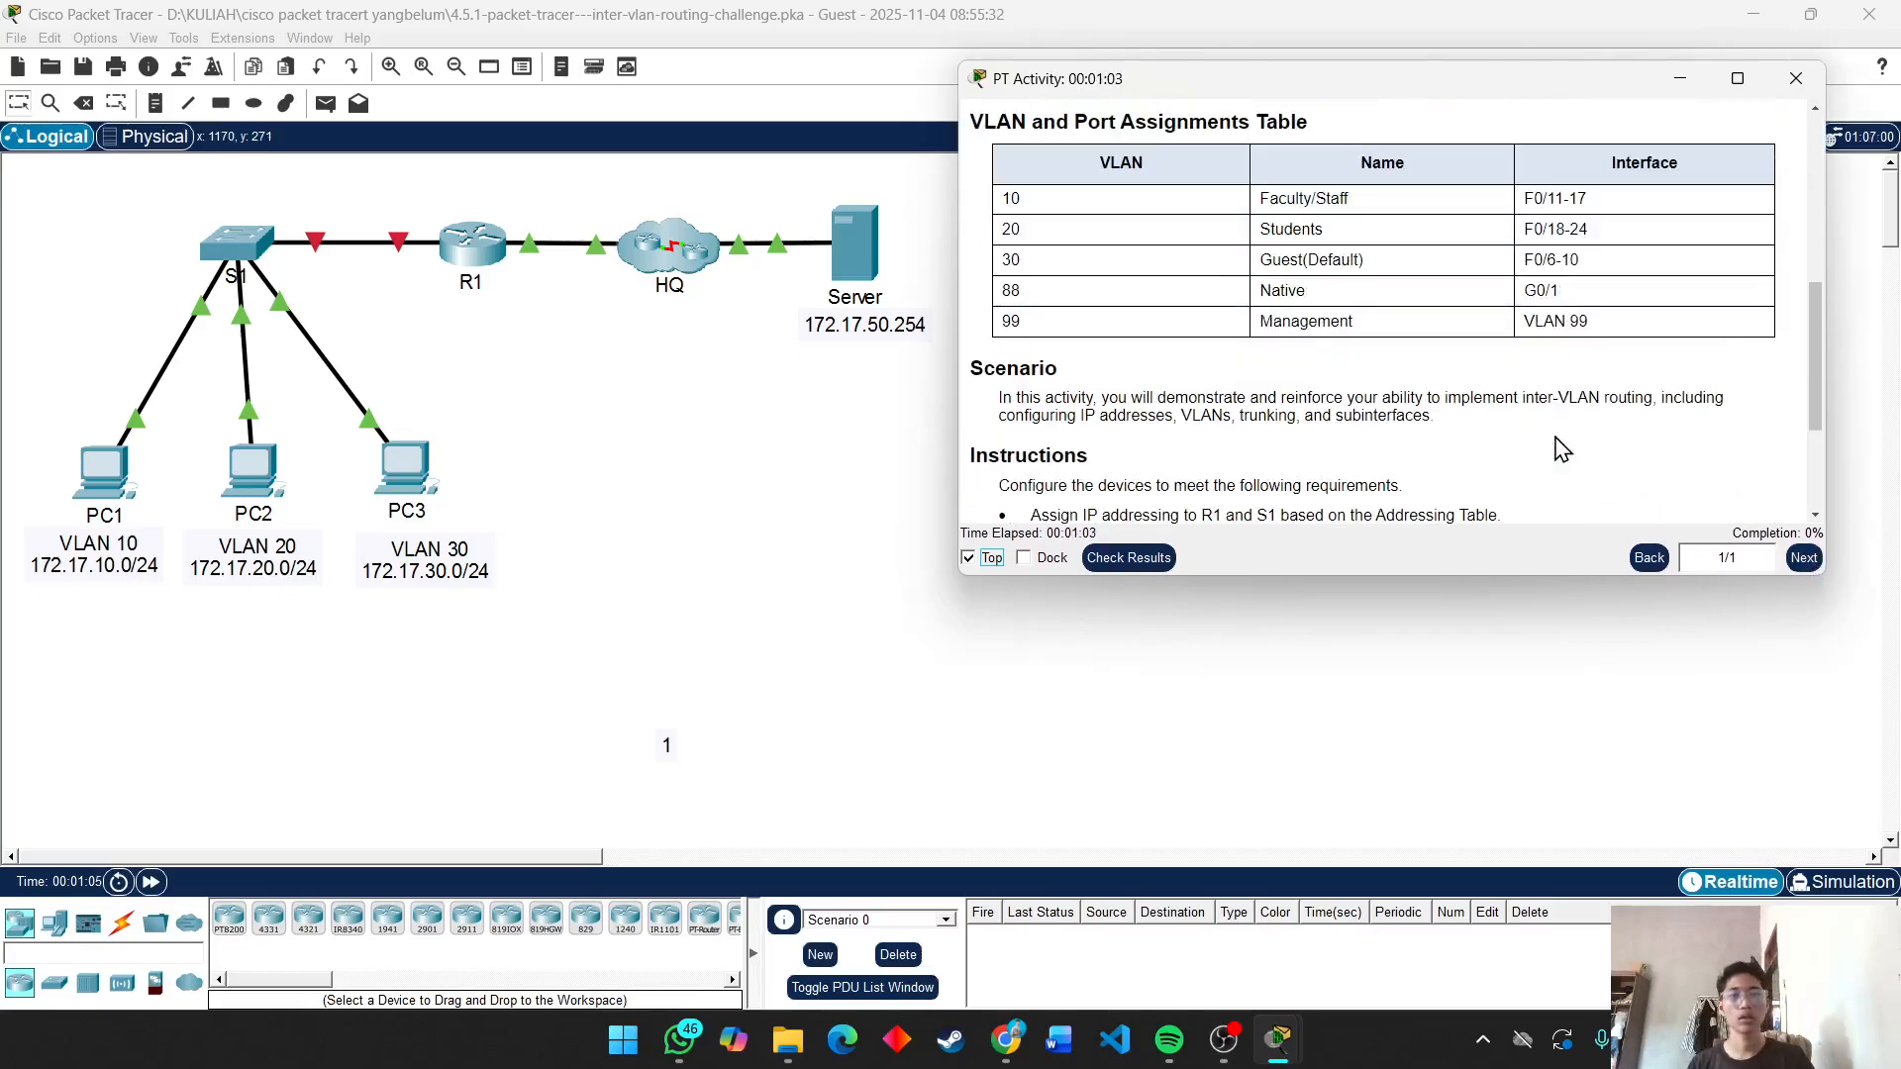
pyautogui.scroll(-3, 1562, 448)
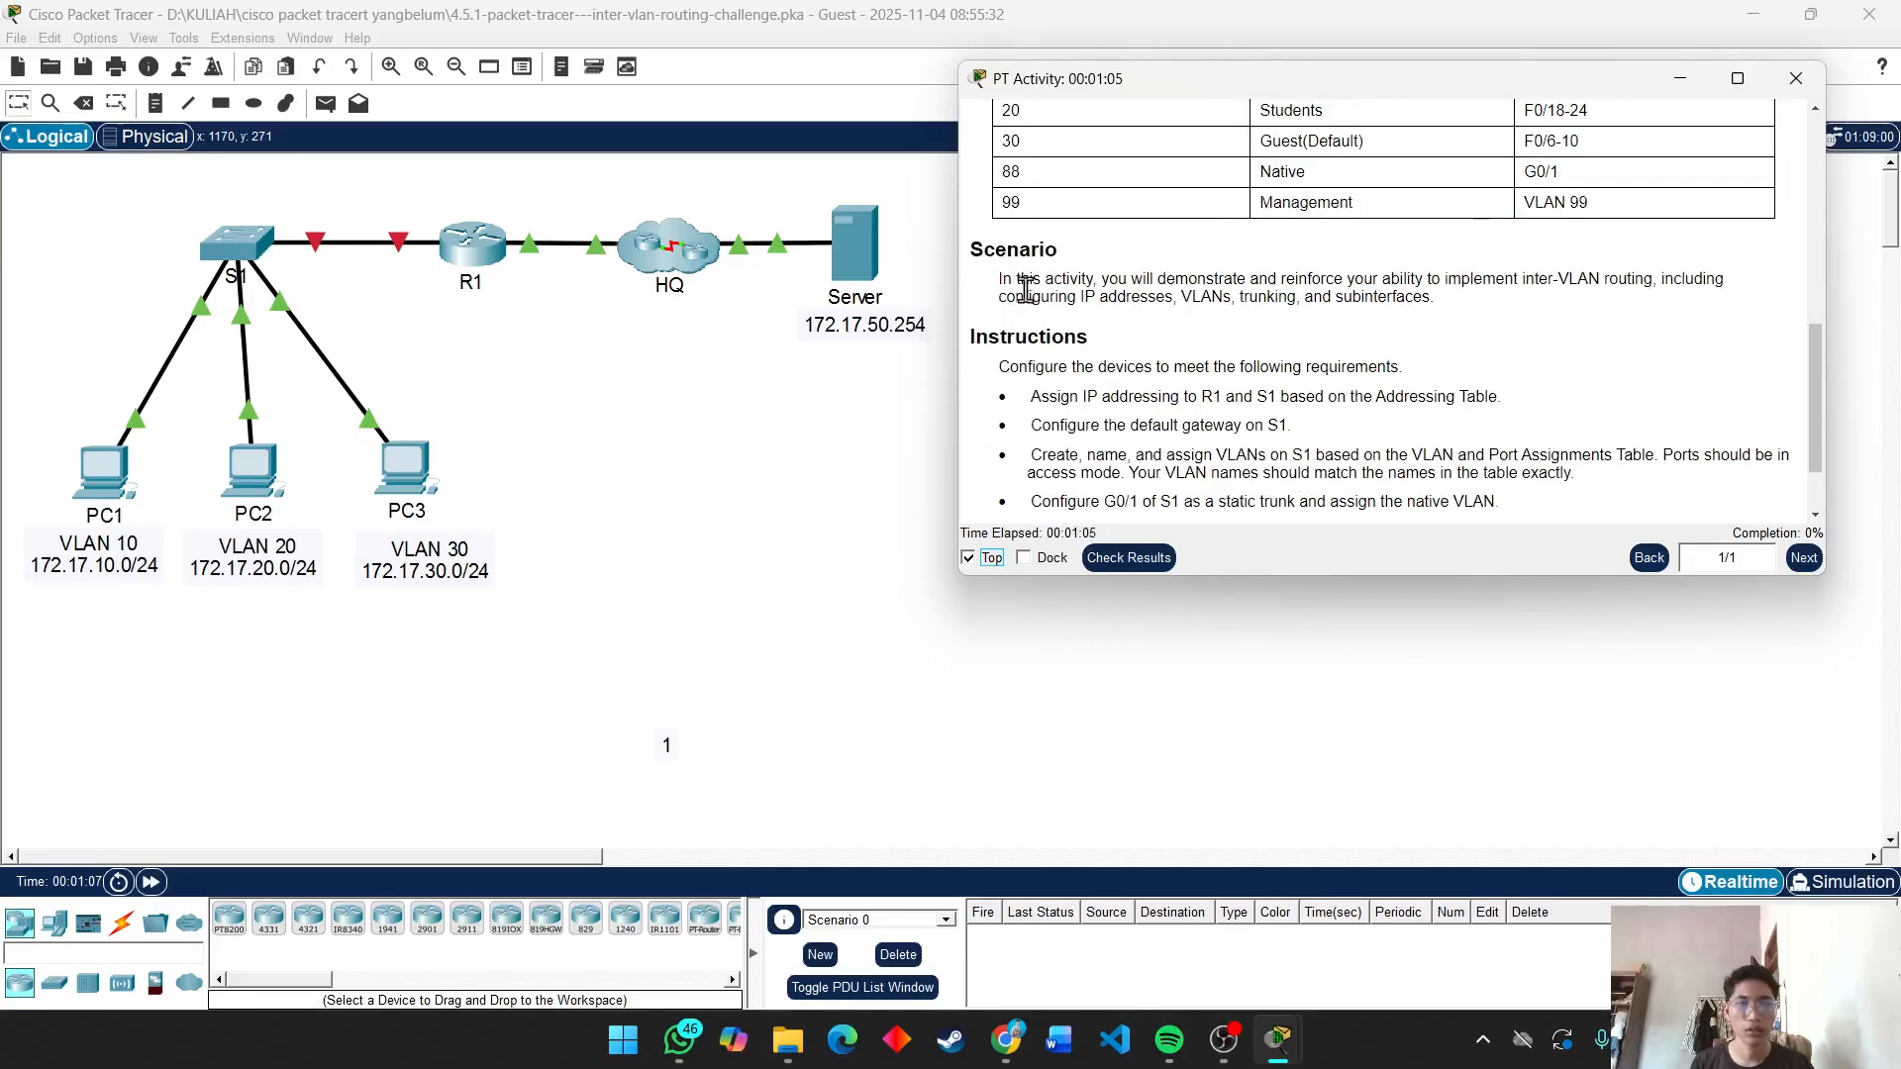
pyautogui.moveTo(998, 278); pyautogui.dragTo(1435, 282)
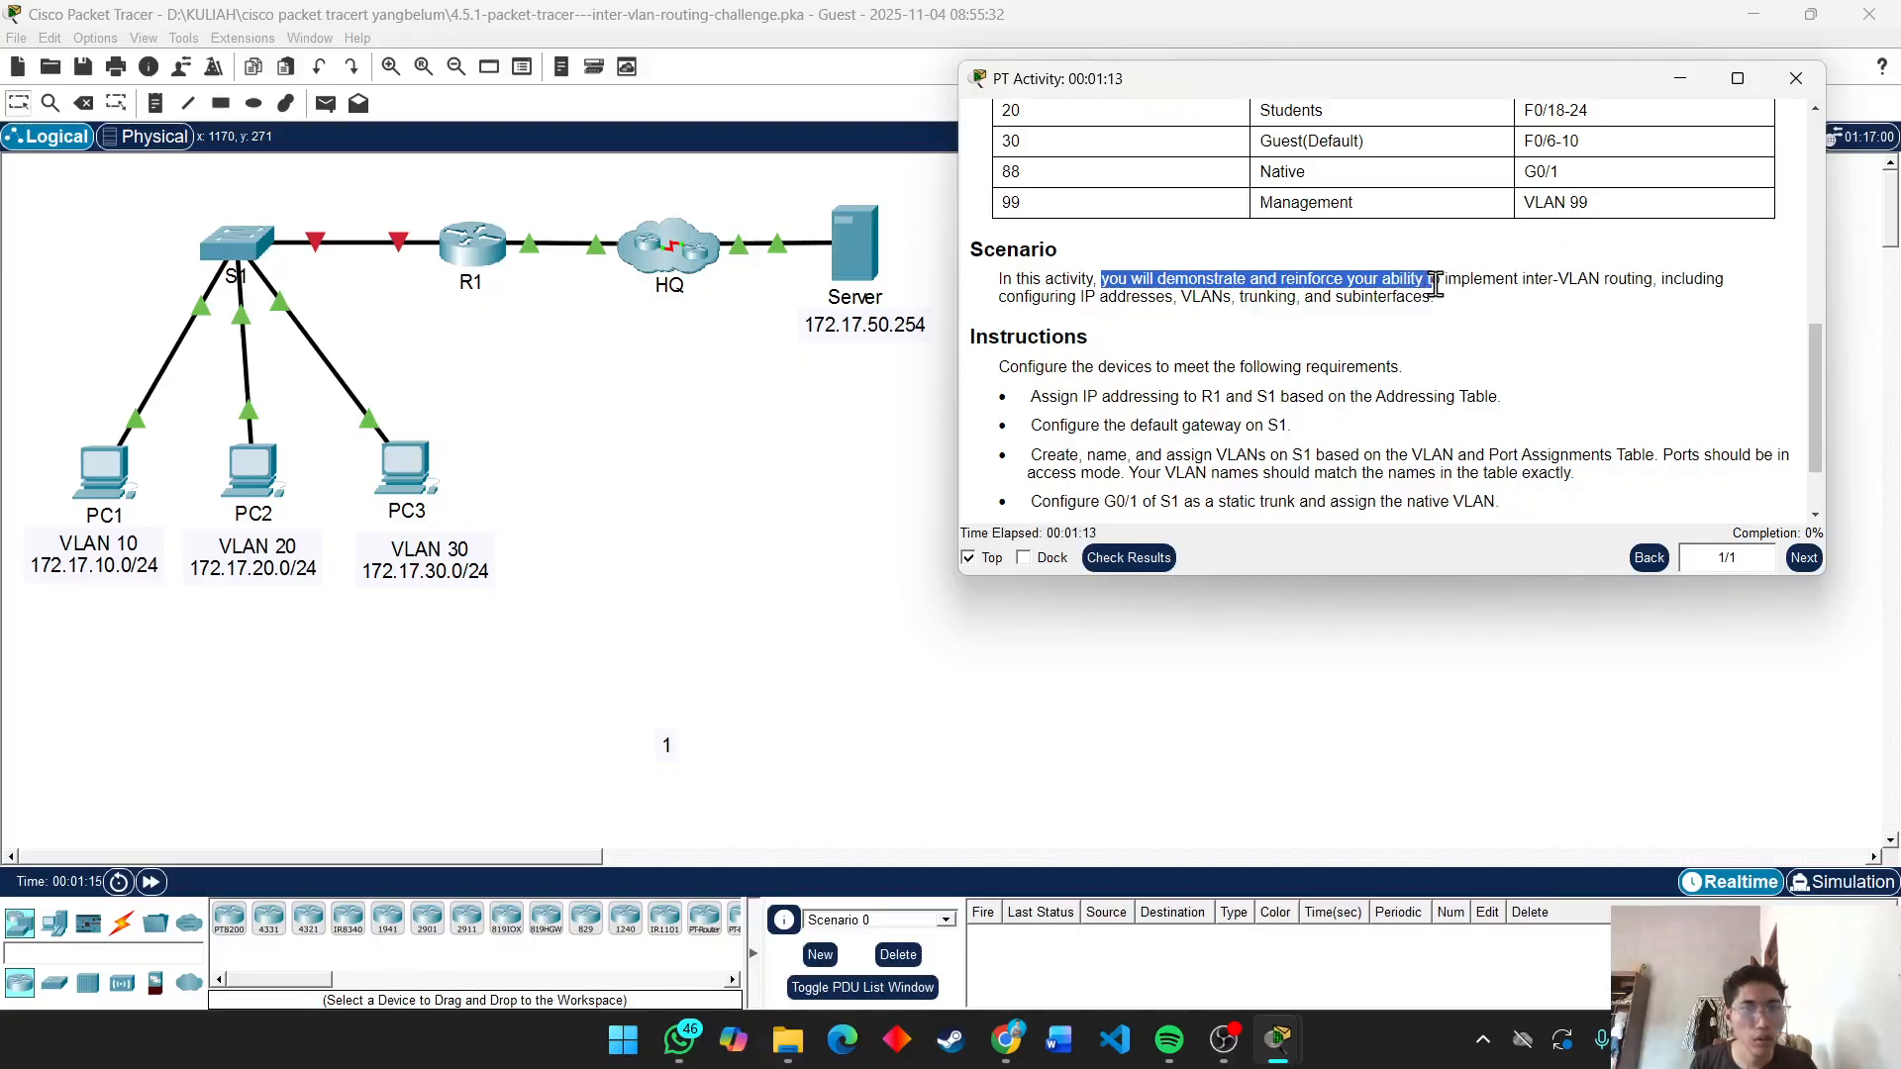
pyautogui.click(1562, 273)
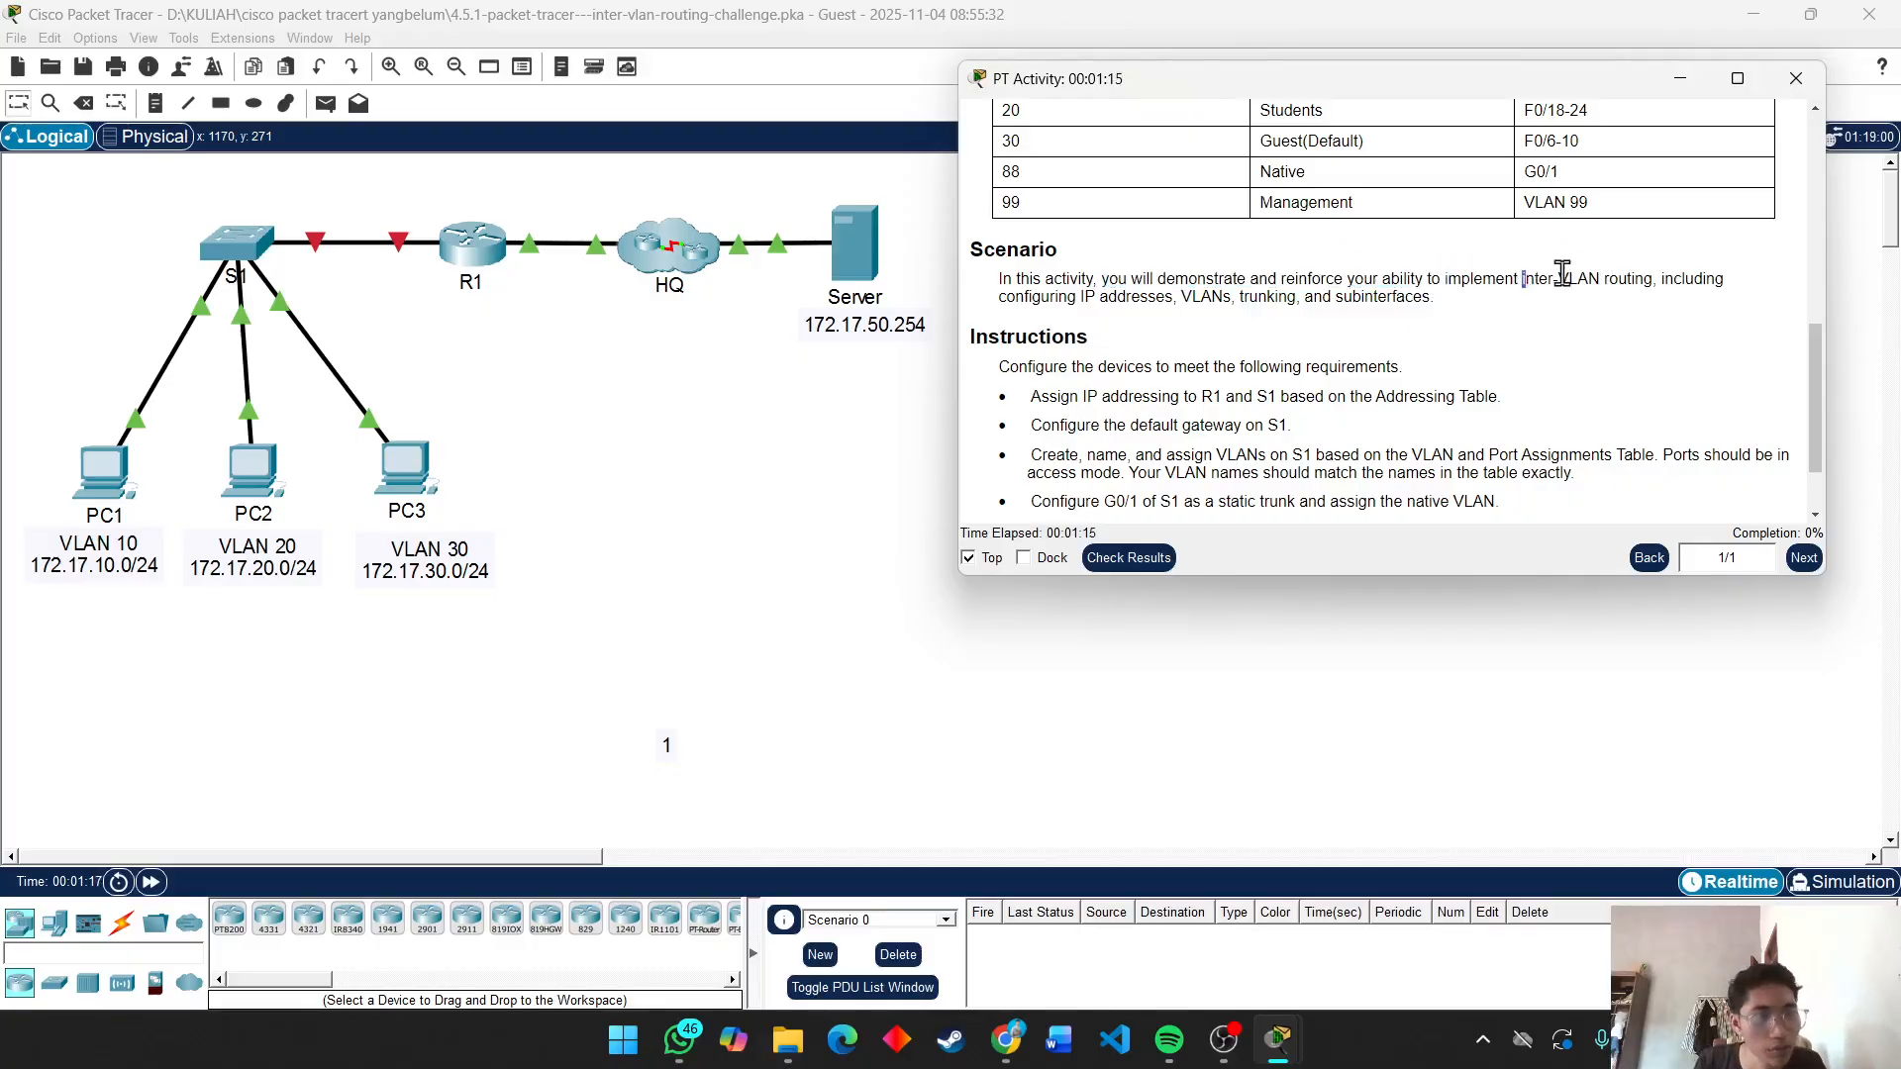
pyautogui.keyDown('shift'); pyautogui.click(1727, 280); pyautogui.keyUp('shift')
pyautogui.click(1630, 272)
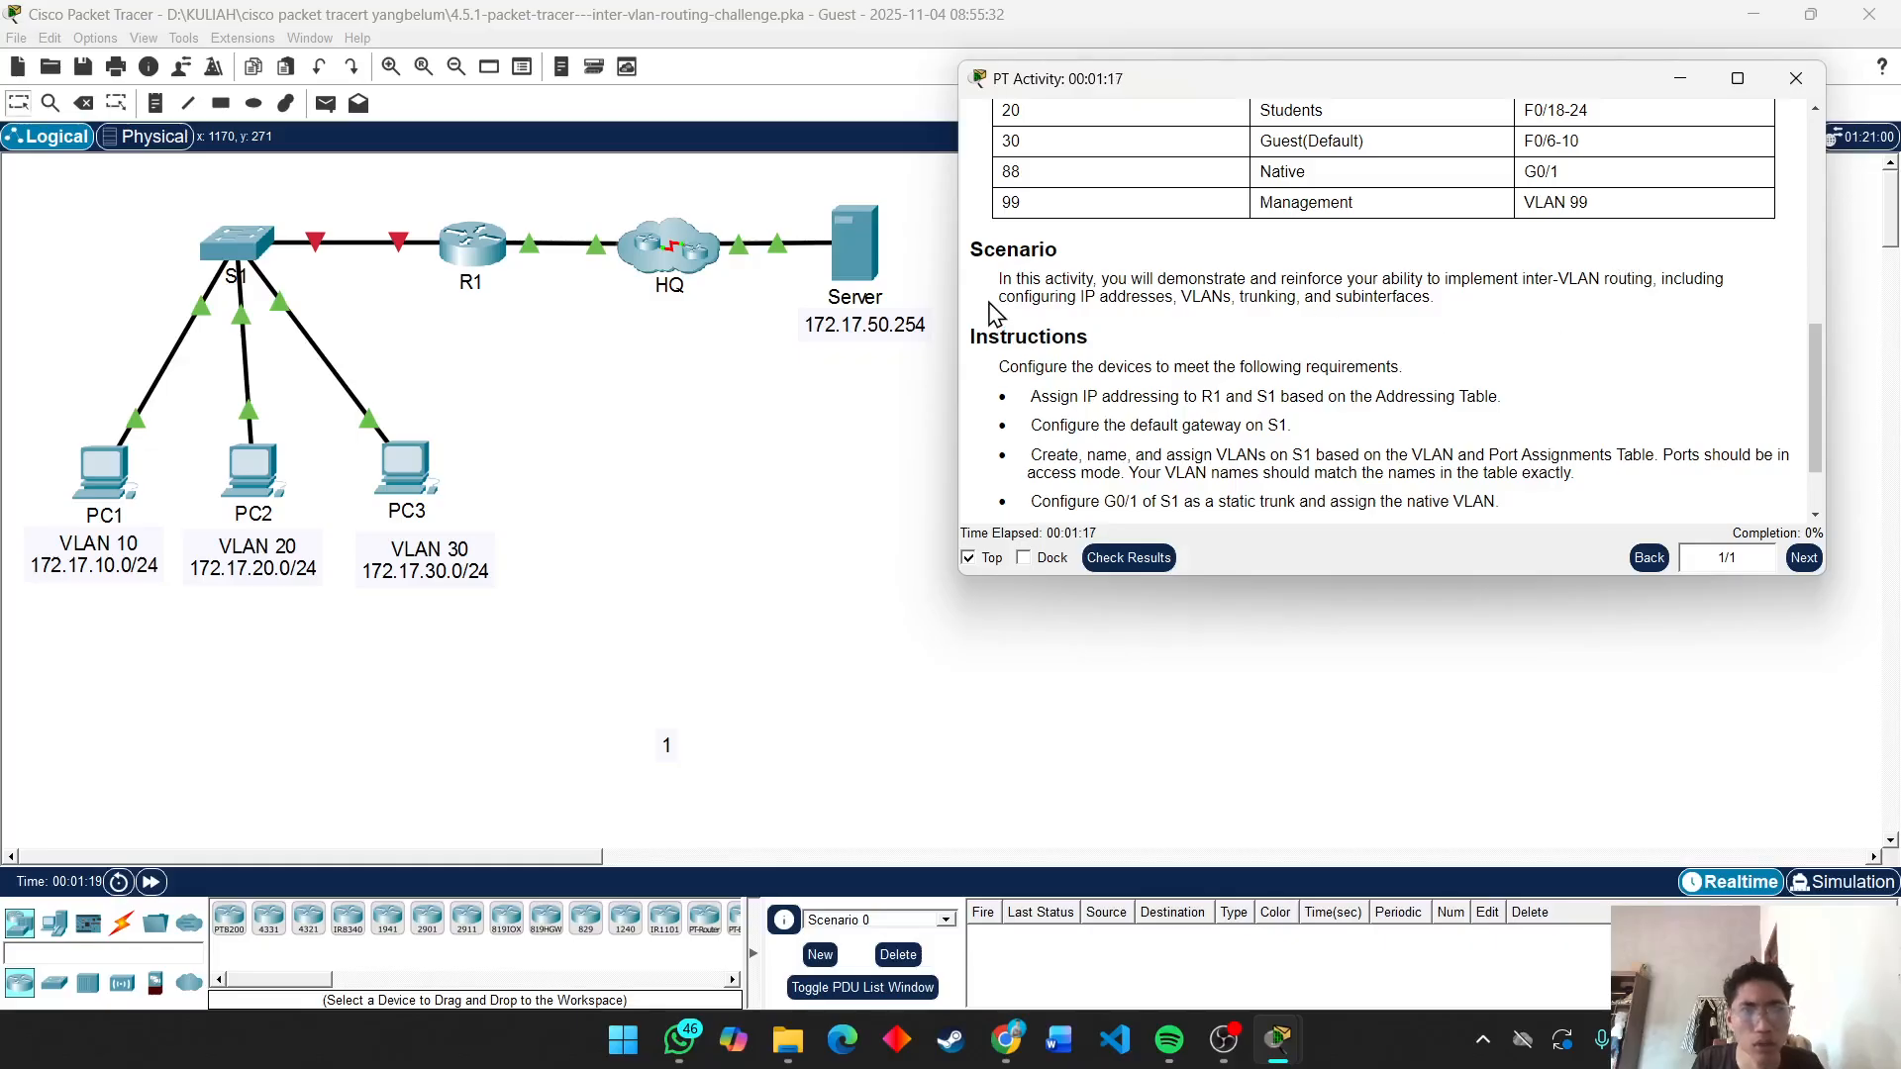
pyautogui.moveTo(995, 312); pyautogui.dragTo(1099, 300)
pyautogui.doubleClick(1204, 297)
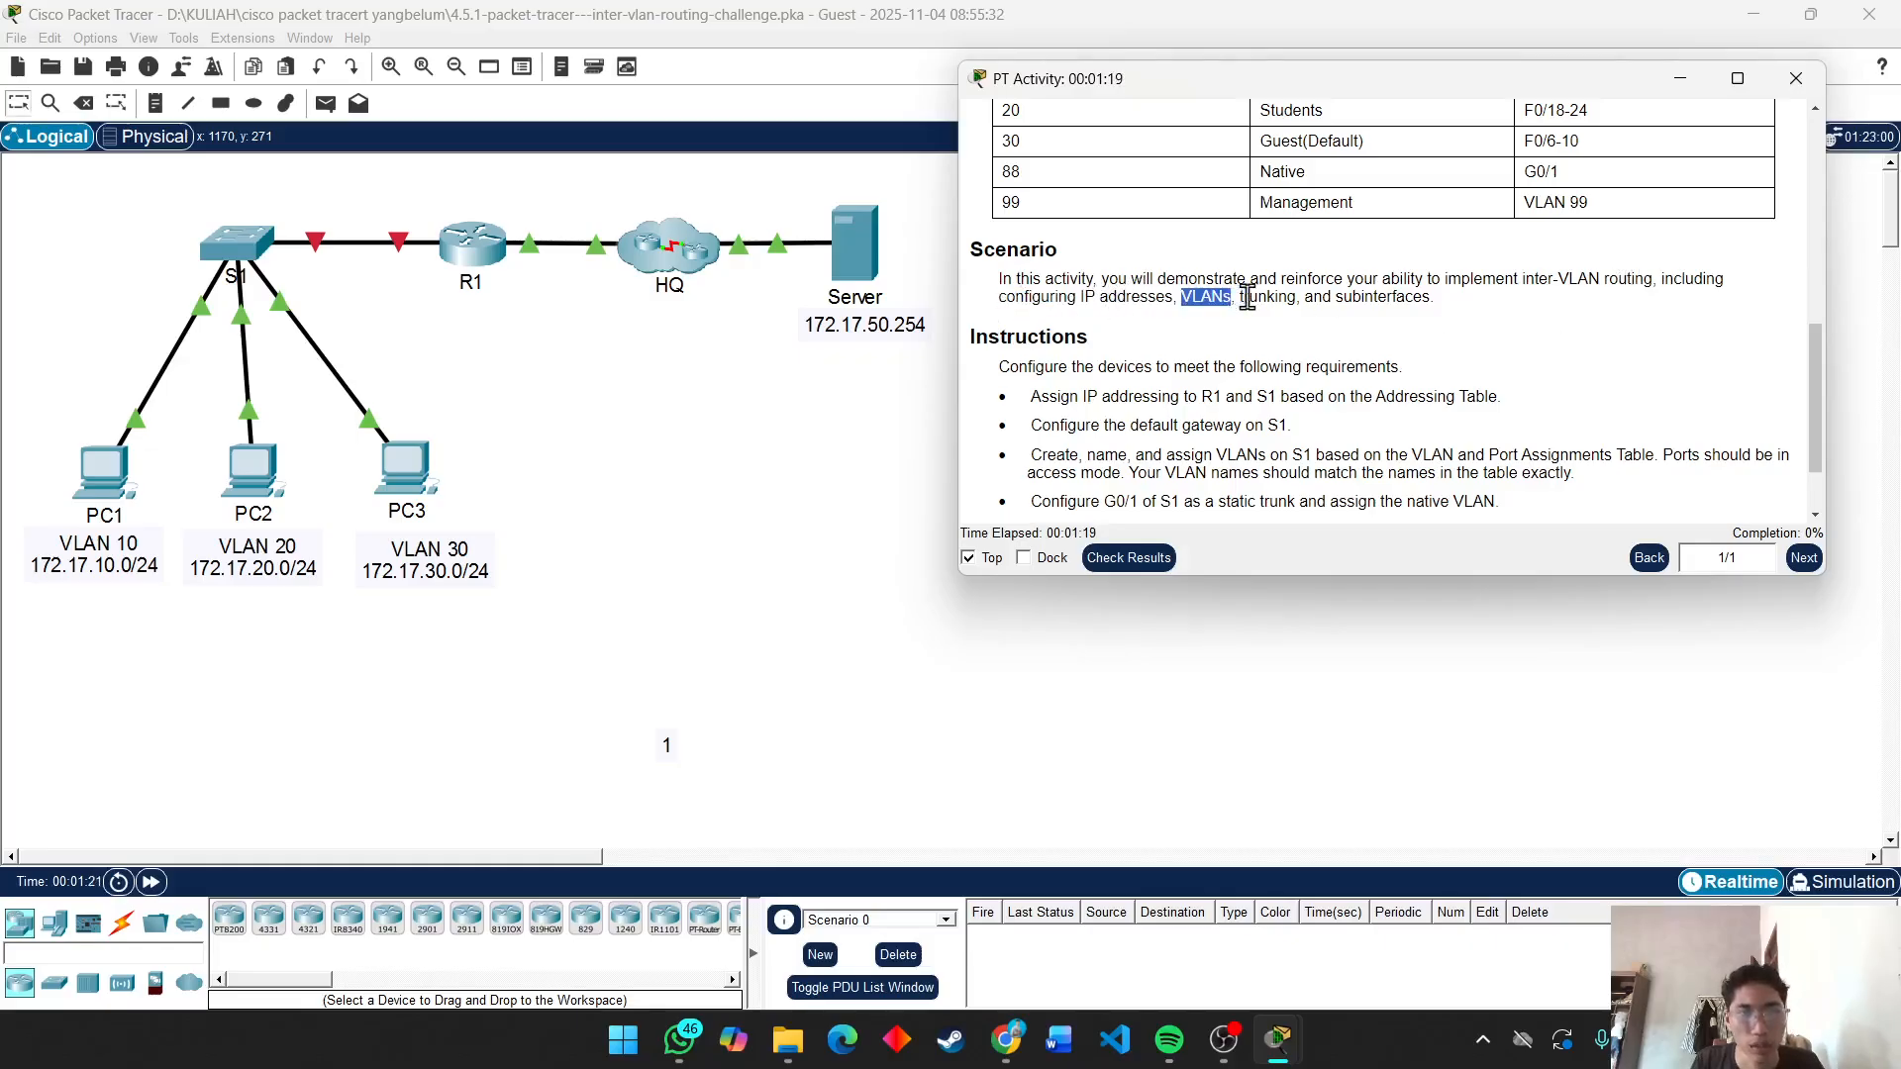
pyautogui.click(1285, 300)
pyautogui.moveTo(1333, 299); pyautogui.dragTo(1353, 304)
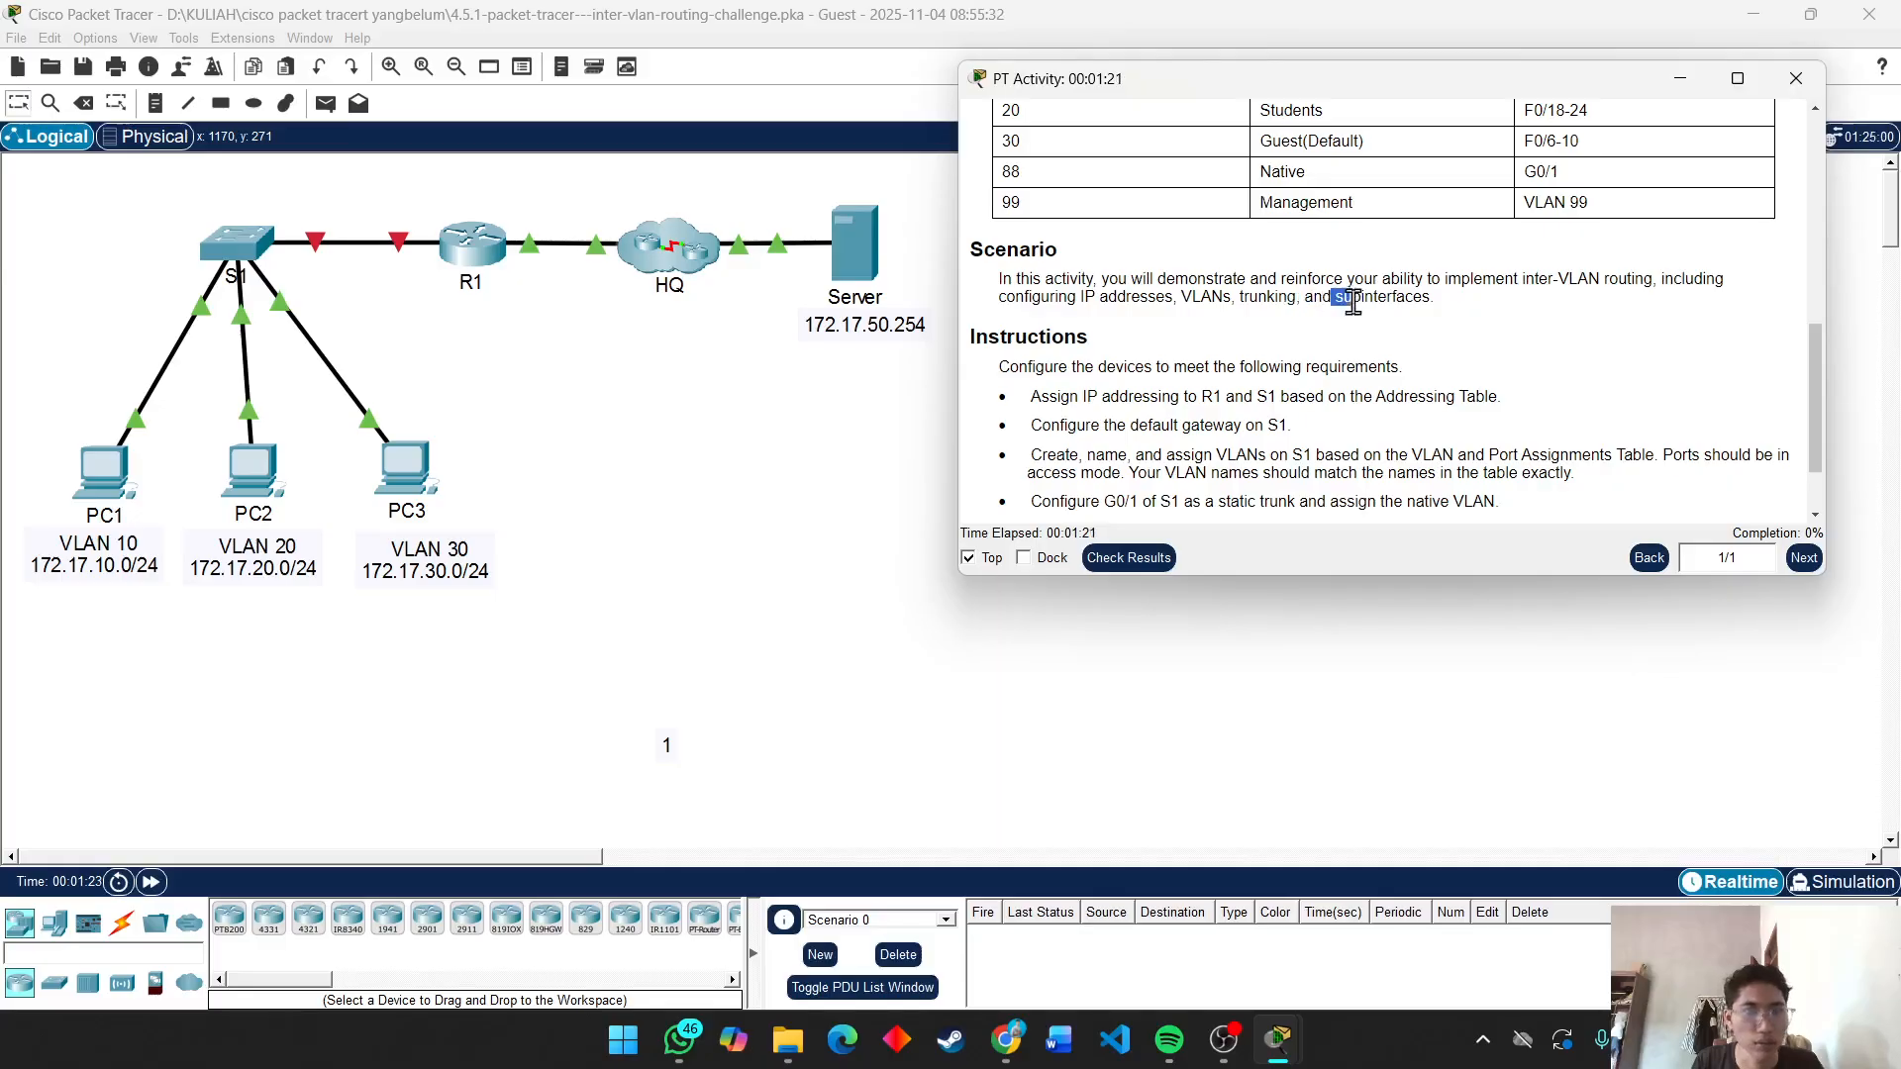
pyautogui.scroll(-2, 1594, 388)
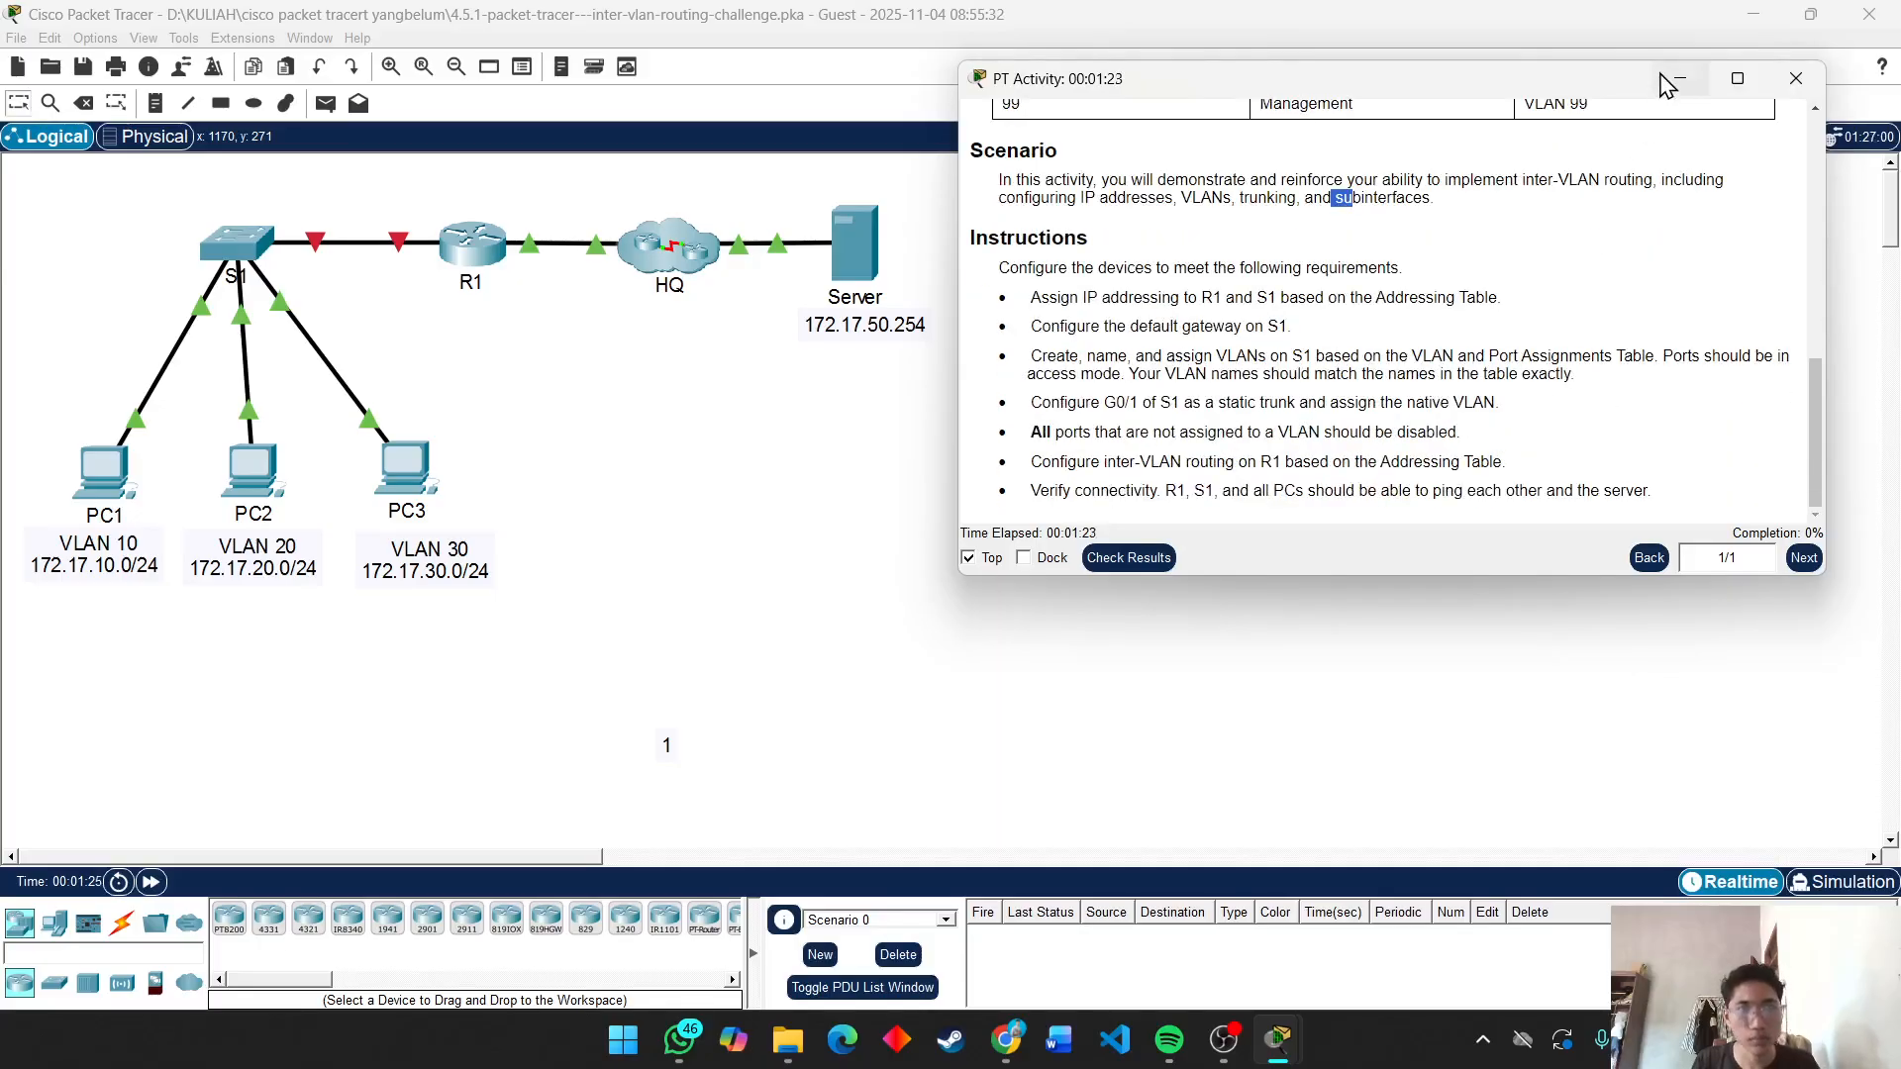
pyautogui.scroll(7, 1506, 297)
pyautogui.scroll(4, 1511, 398)
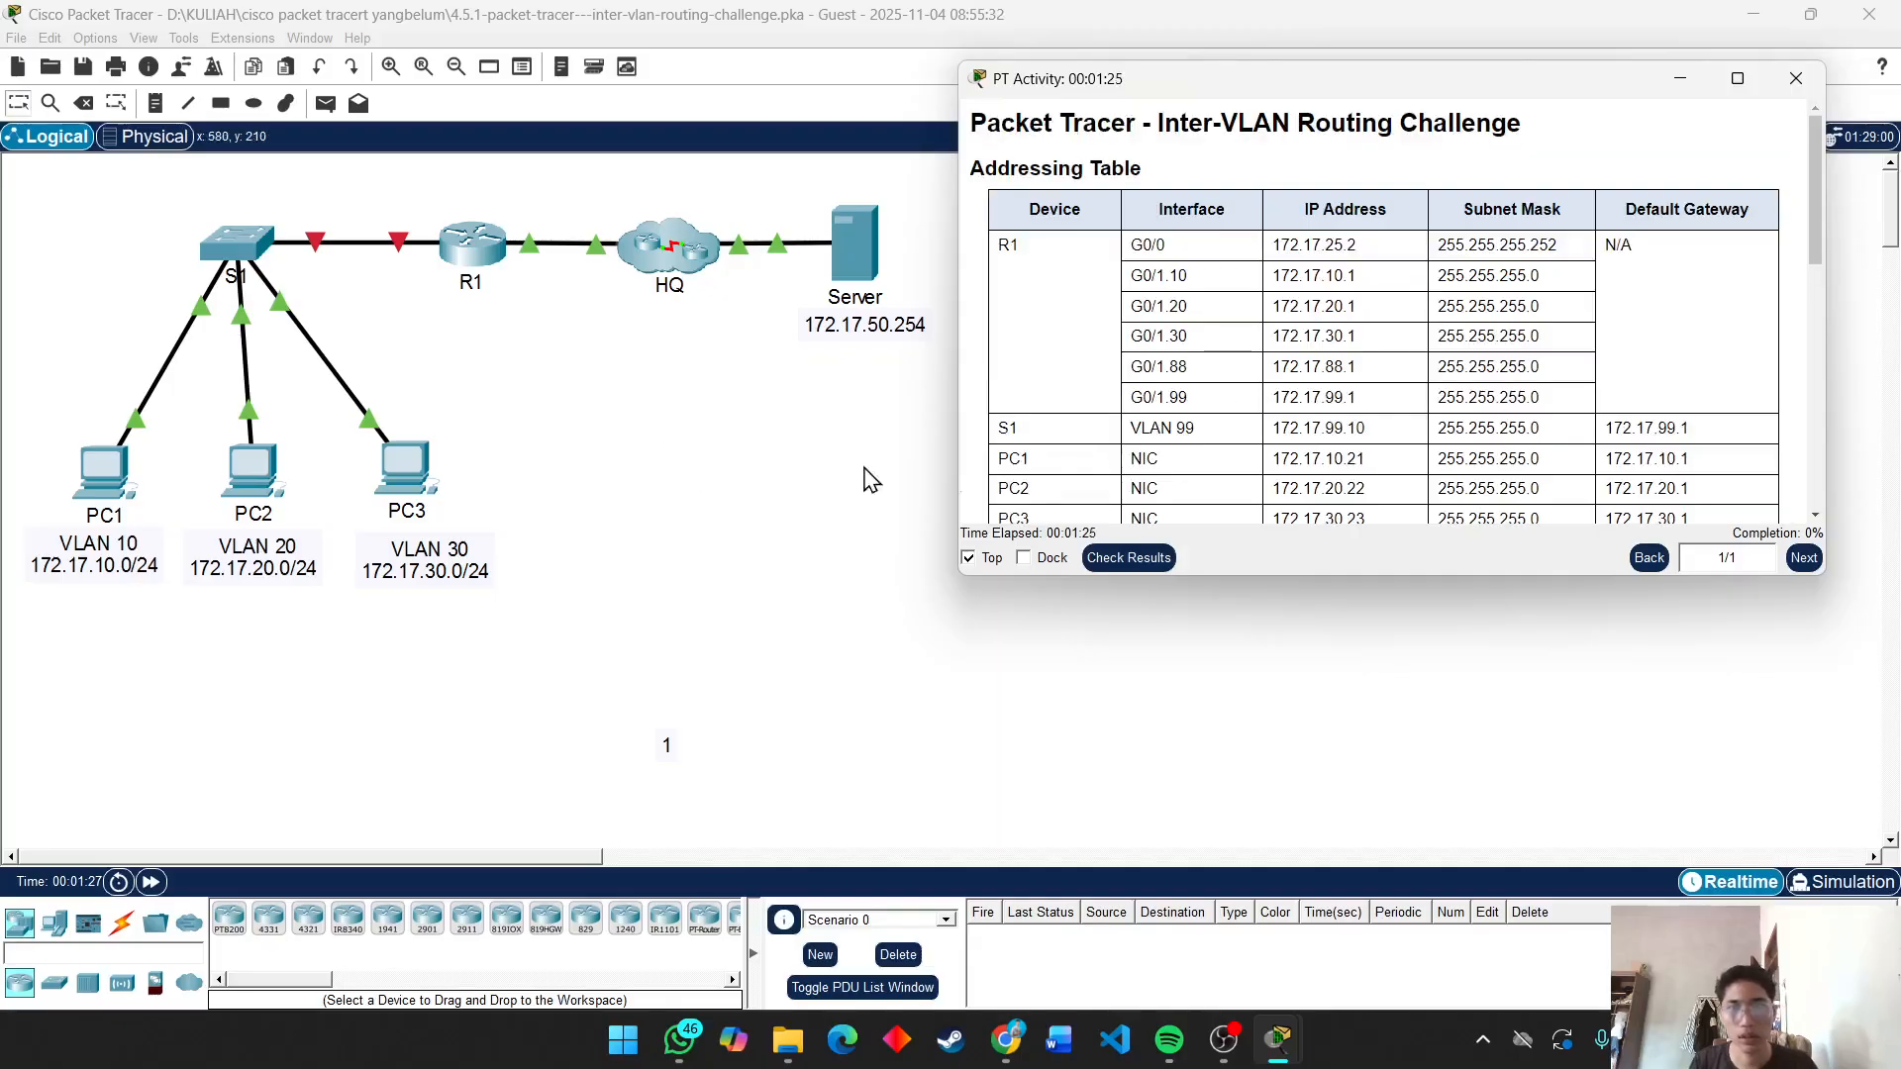
pyautogui.click(594, 400)
pyautogui.click(471, 243)
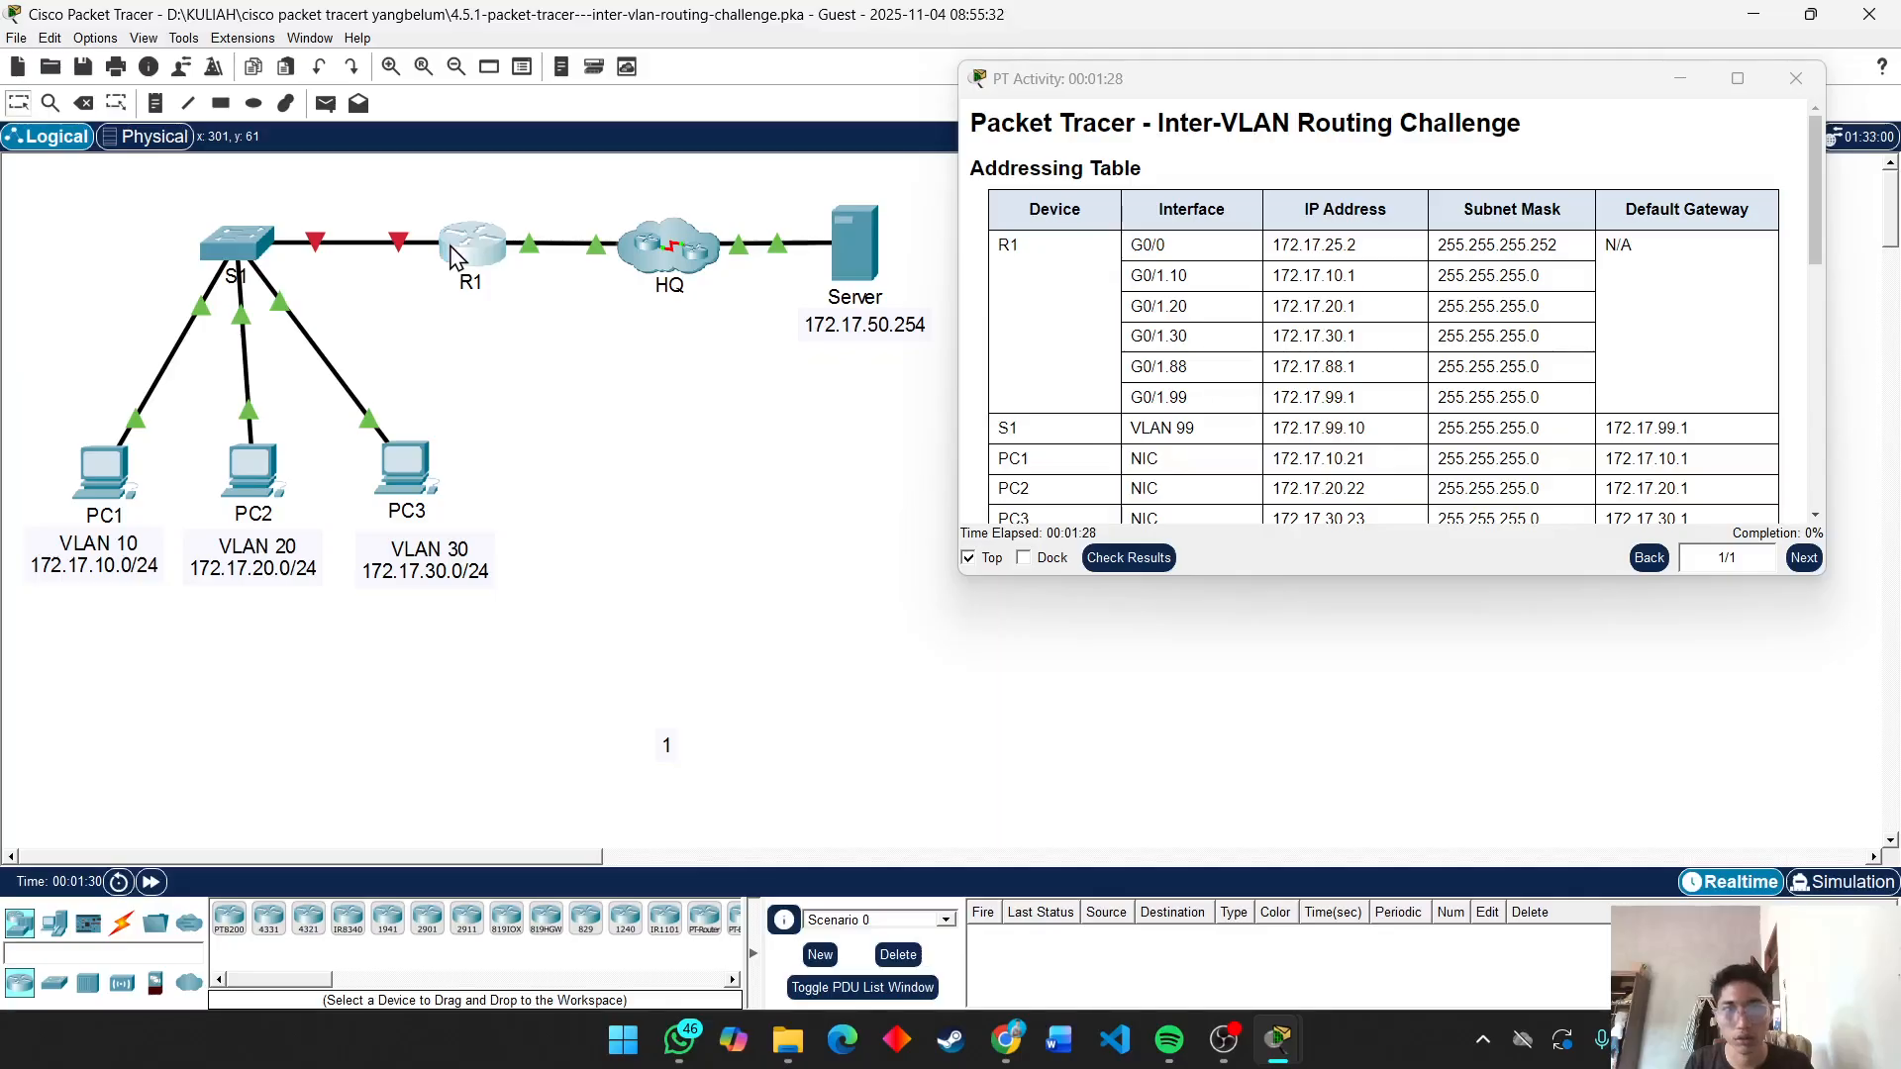
pyautogui.click(641, 728)
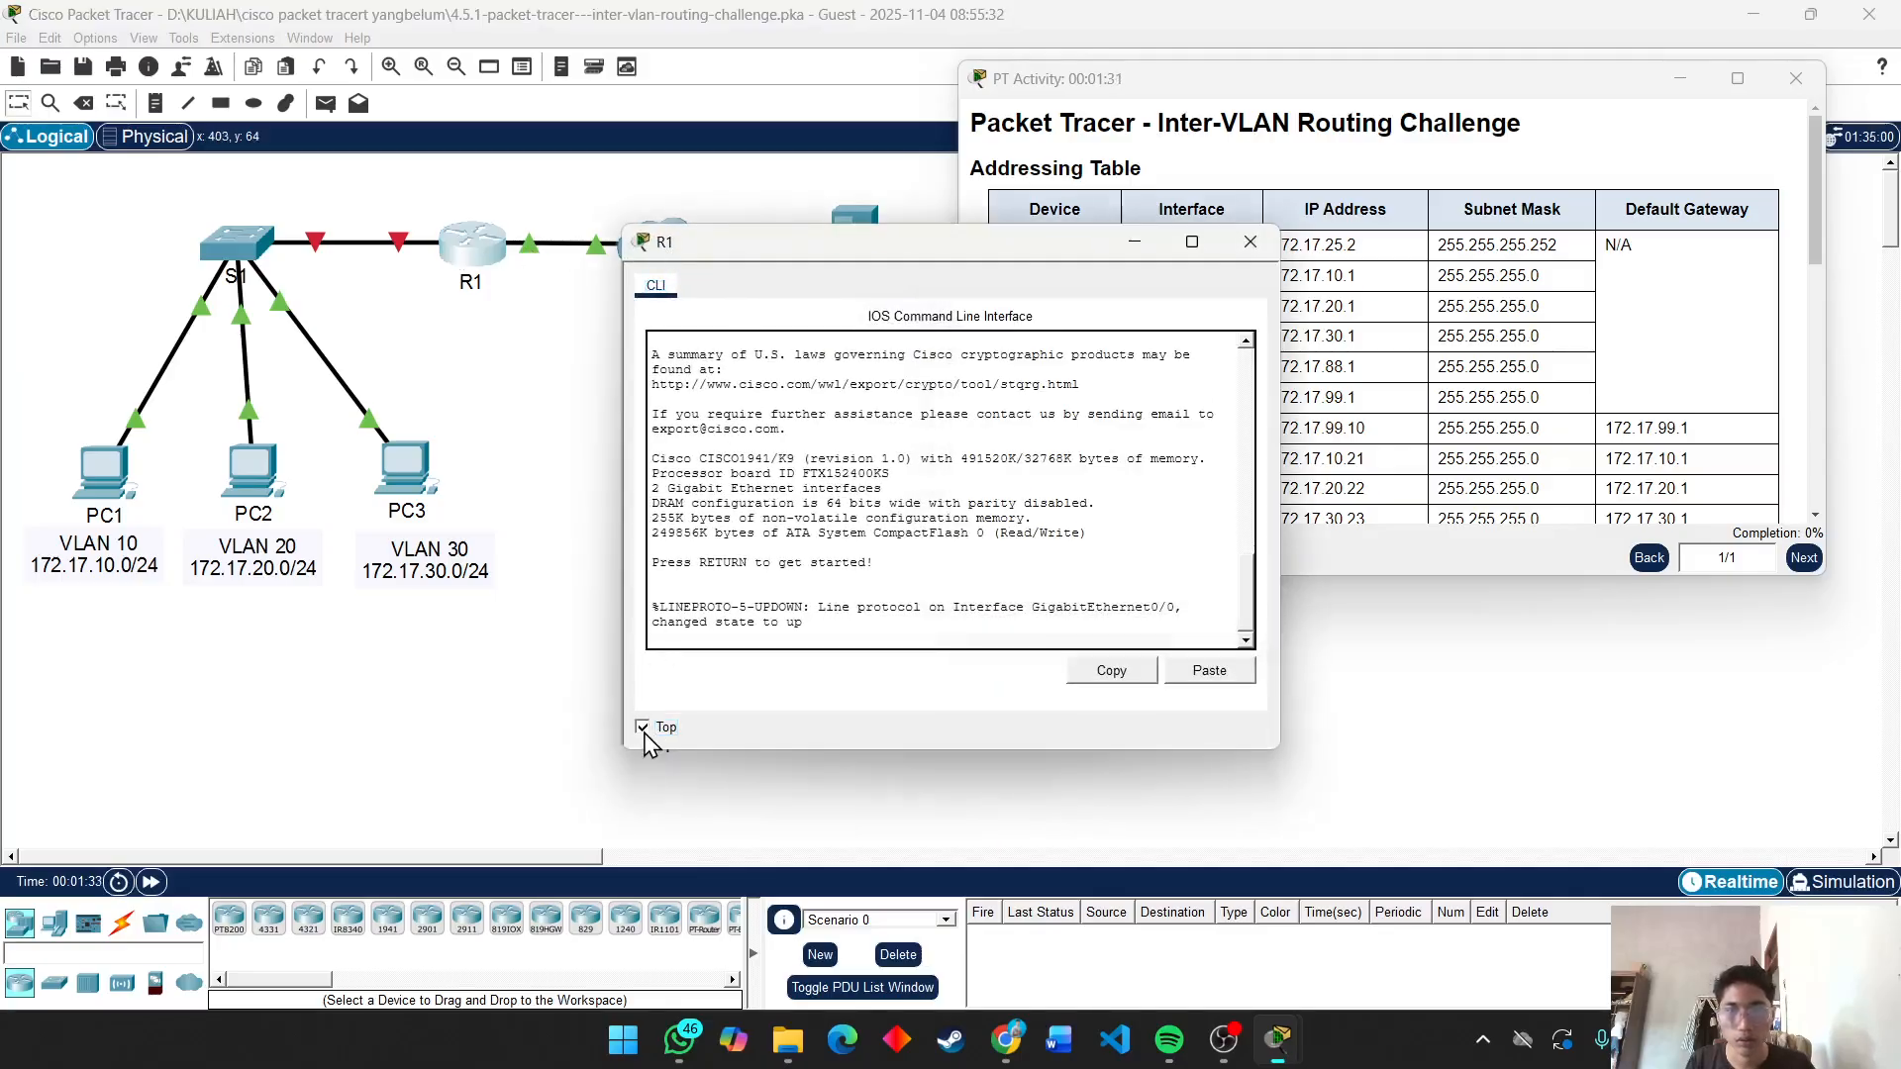
pyautogui.moveTo(911, 256); pyautogui.dragTo(898, 345)
# Turn on Always Show Port Labels in Logical Workspace in the preferences and close them.
pyautogui.click(149, 39)
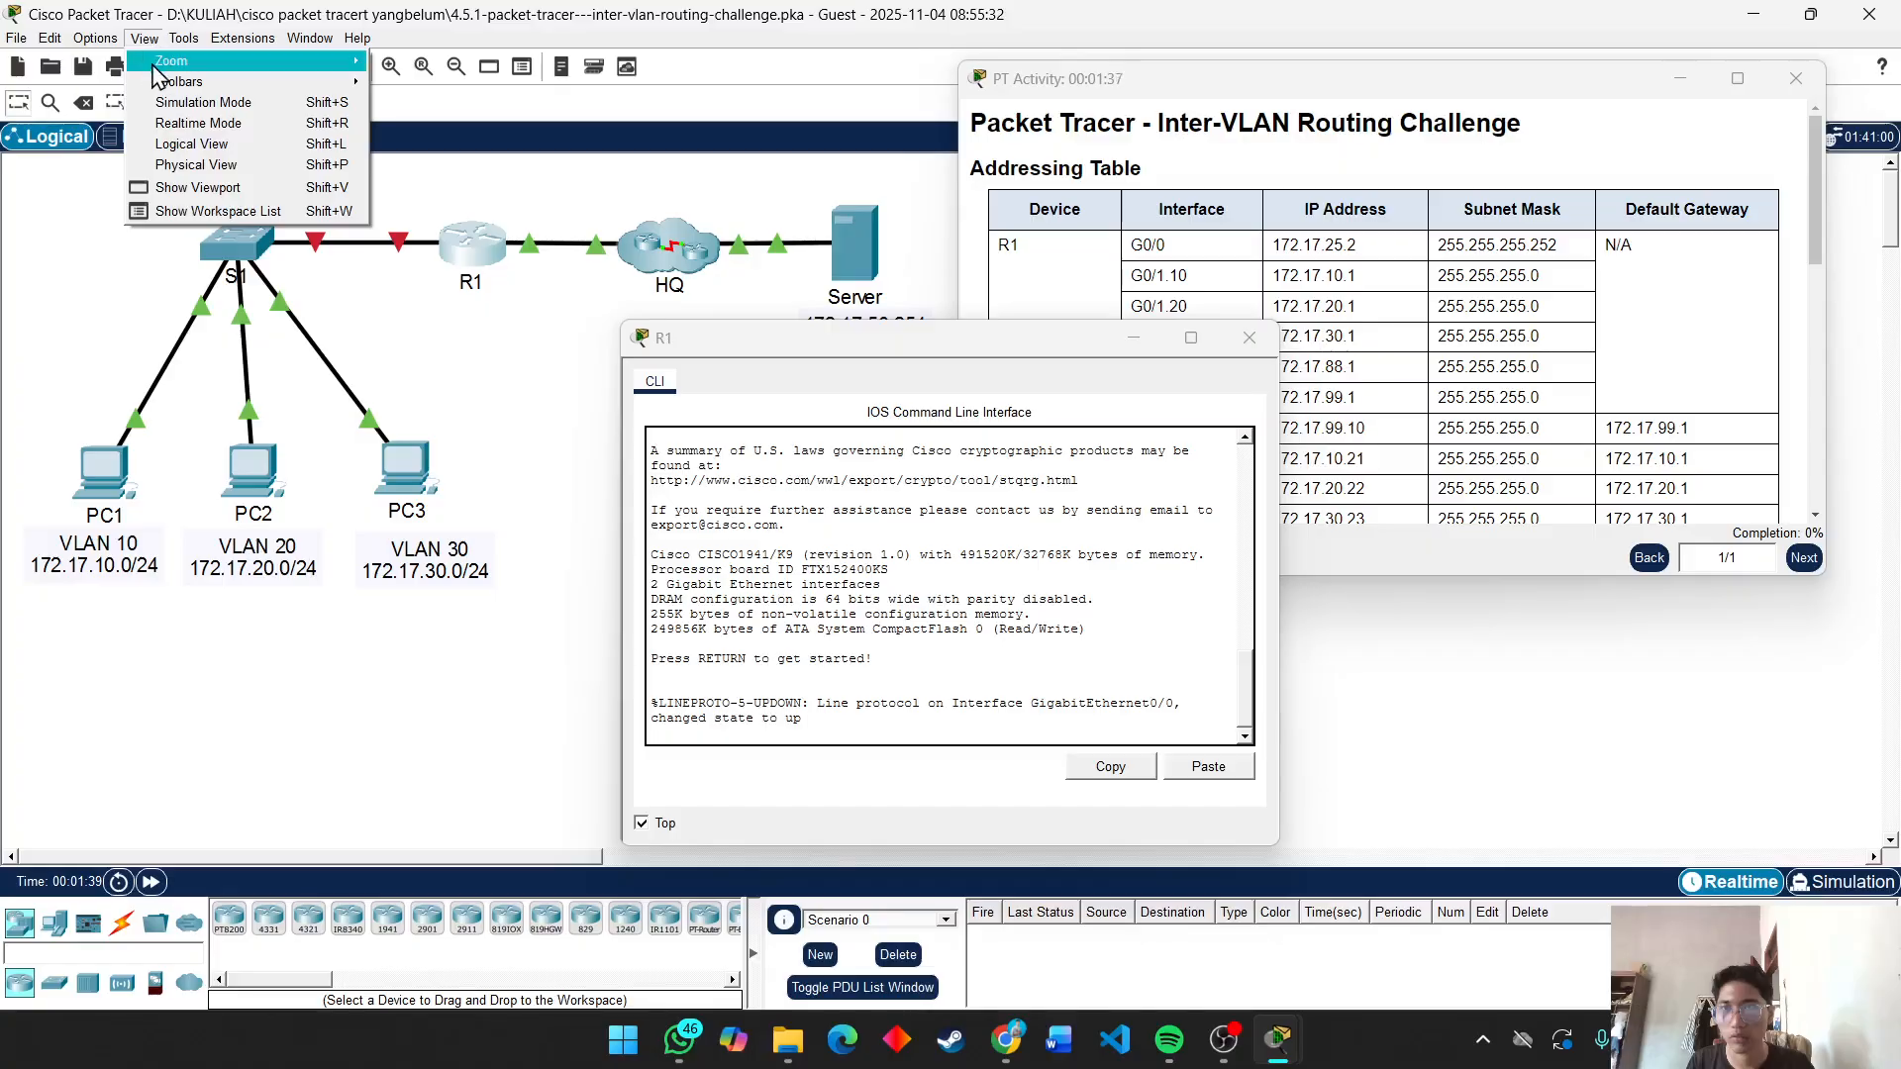
pyautogui.click(129, 61)
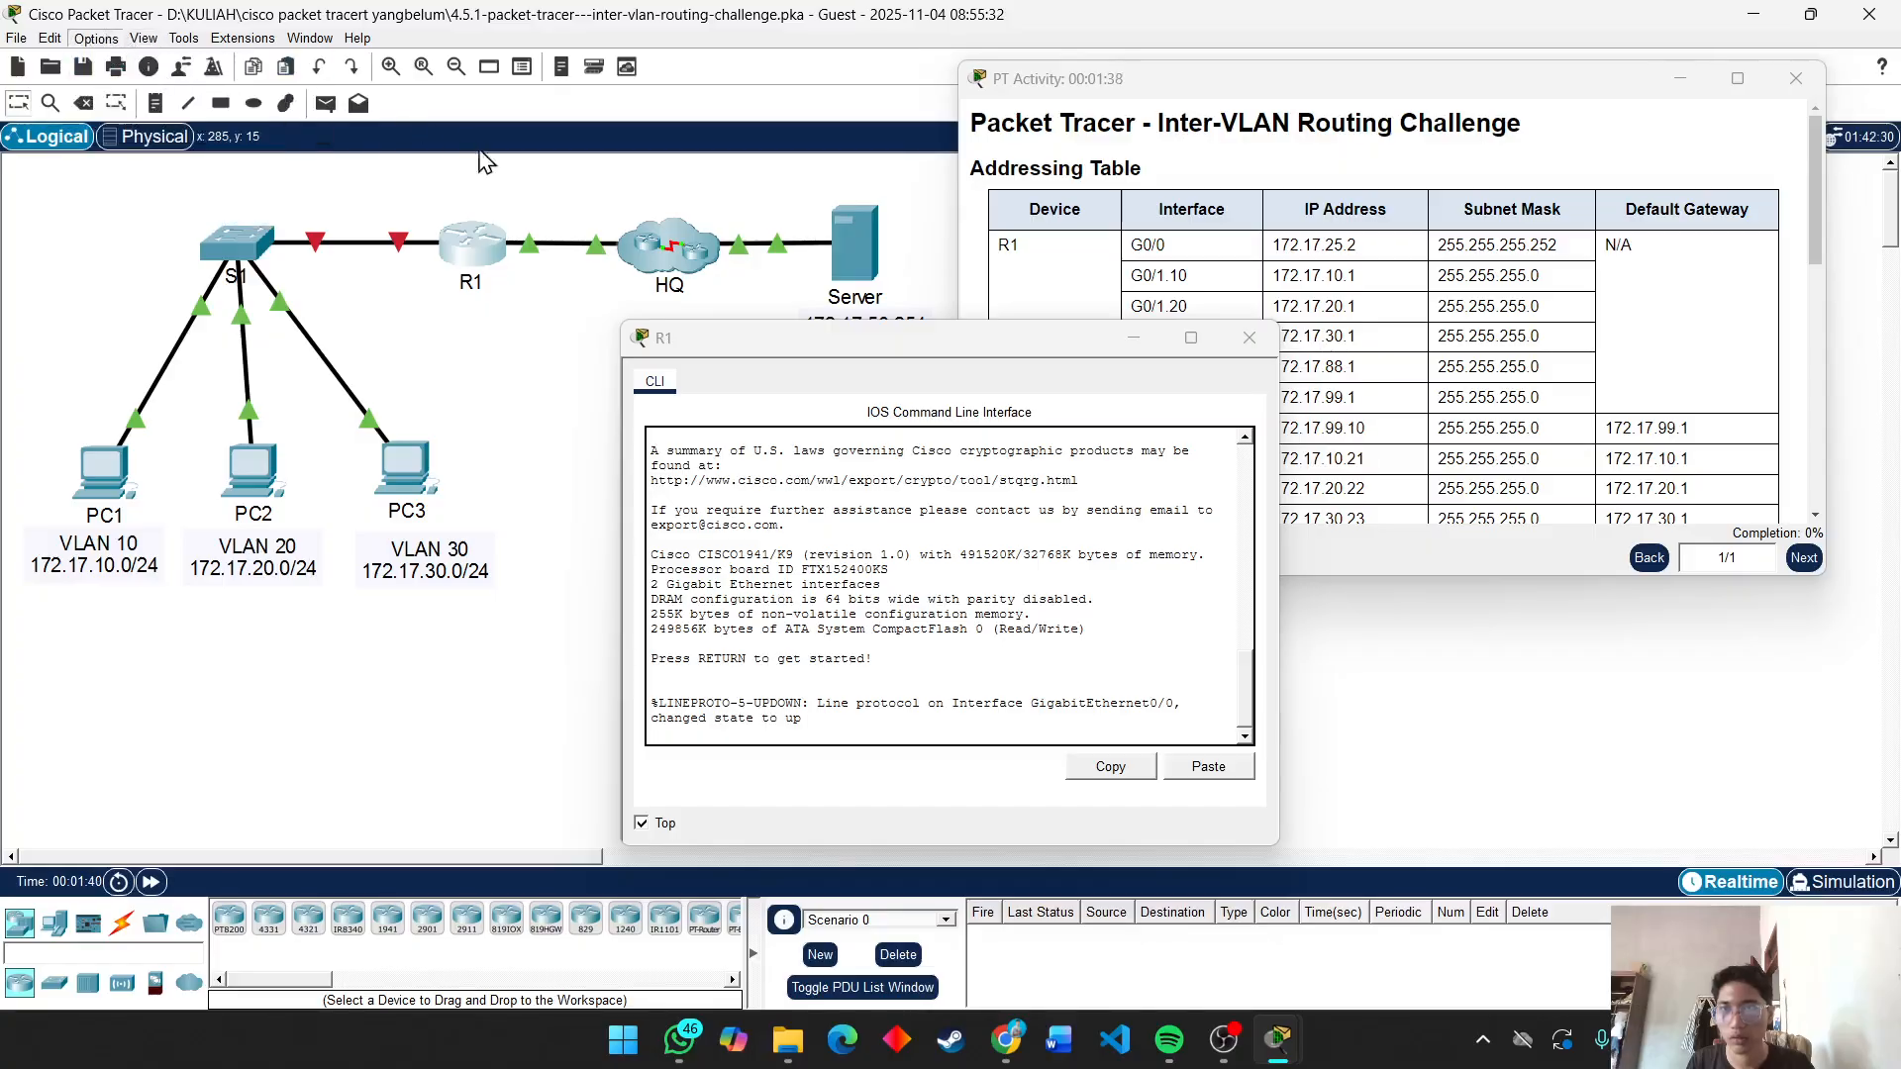
pyautogui.click(369, 287)
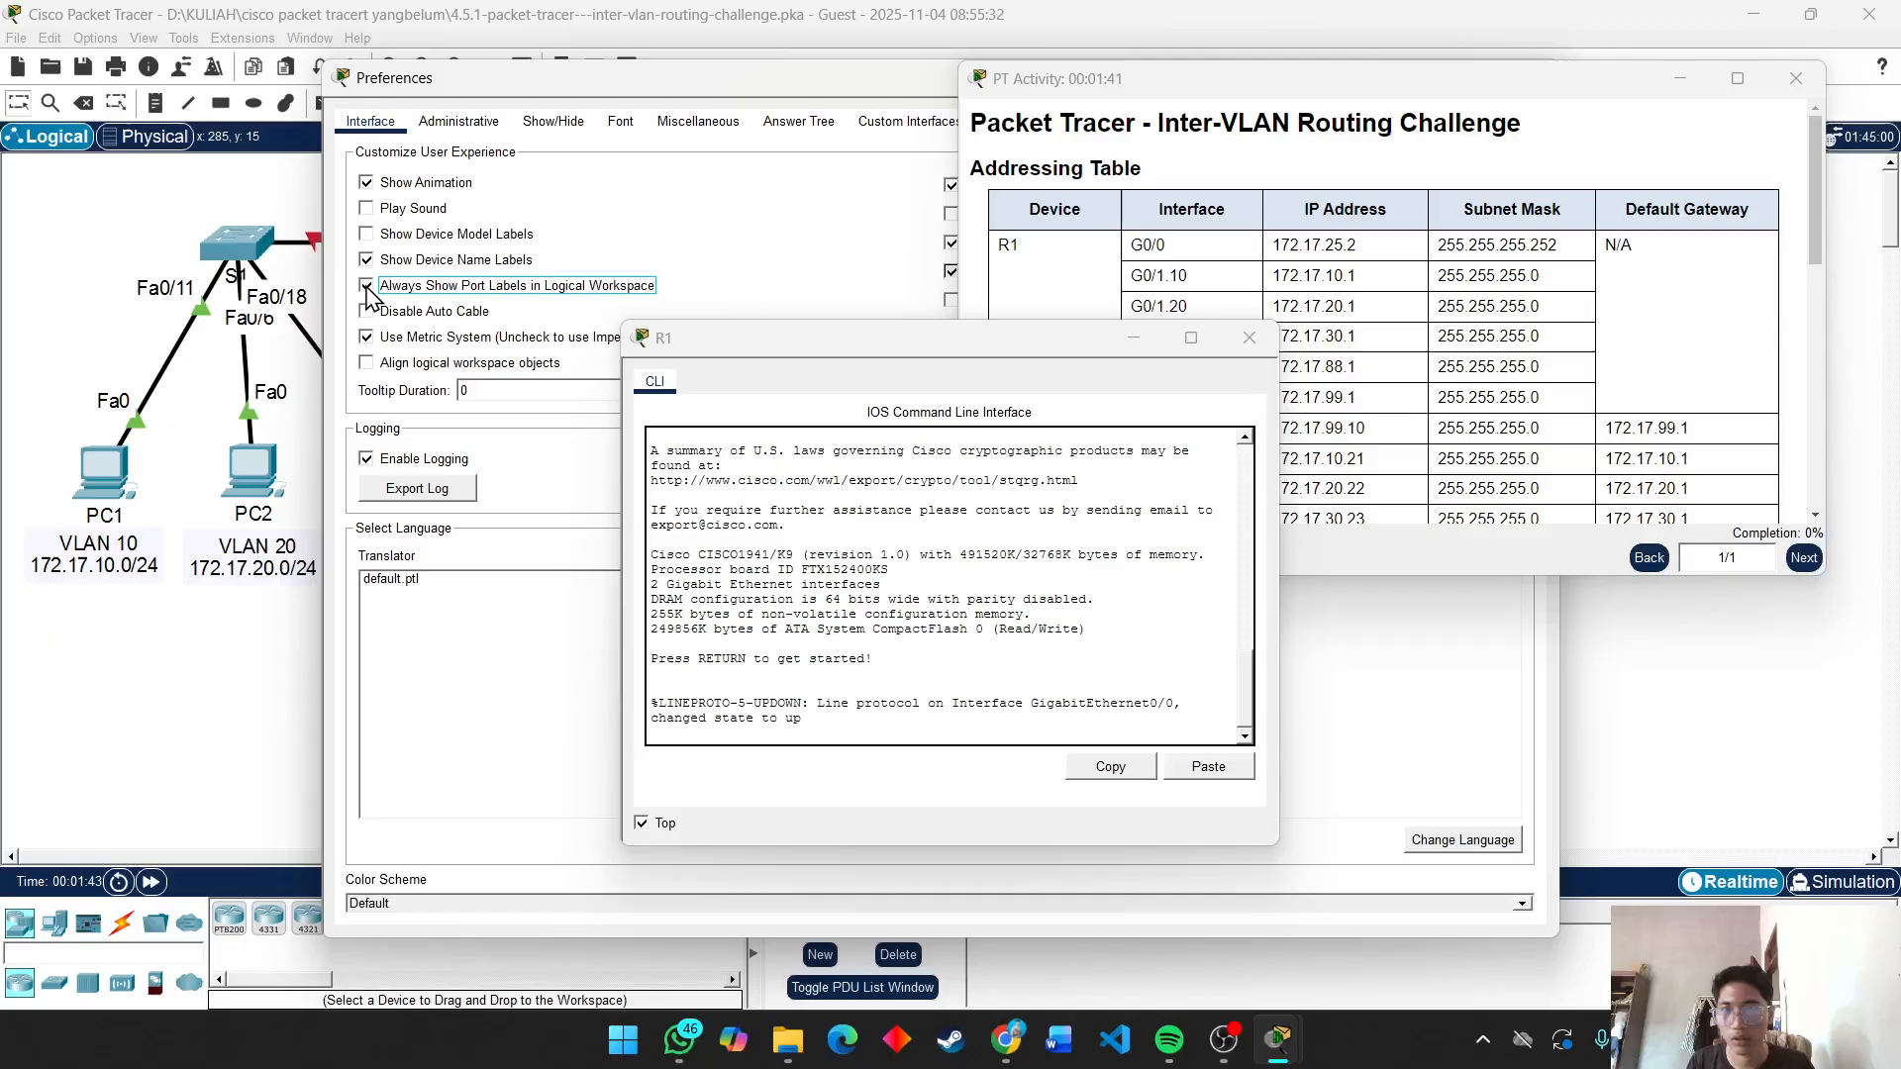
pyautogui.moveTo(466, 89); pyautogui.dragTo(294, 100)
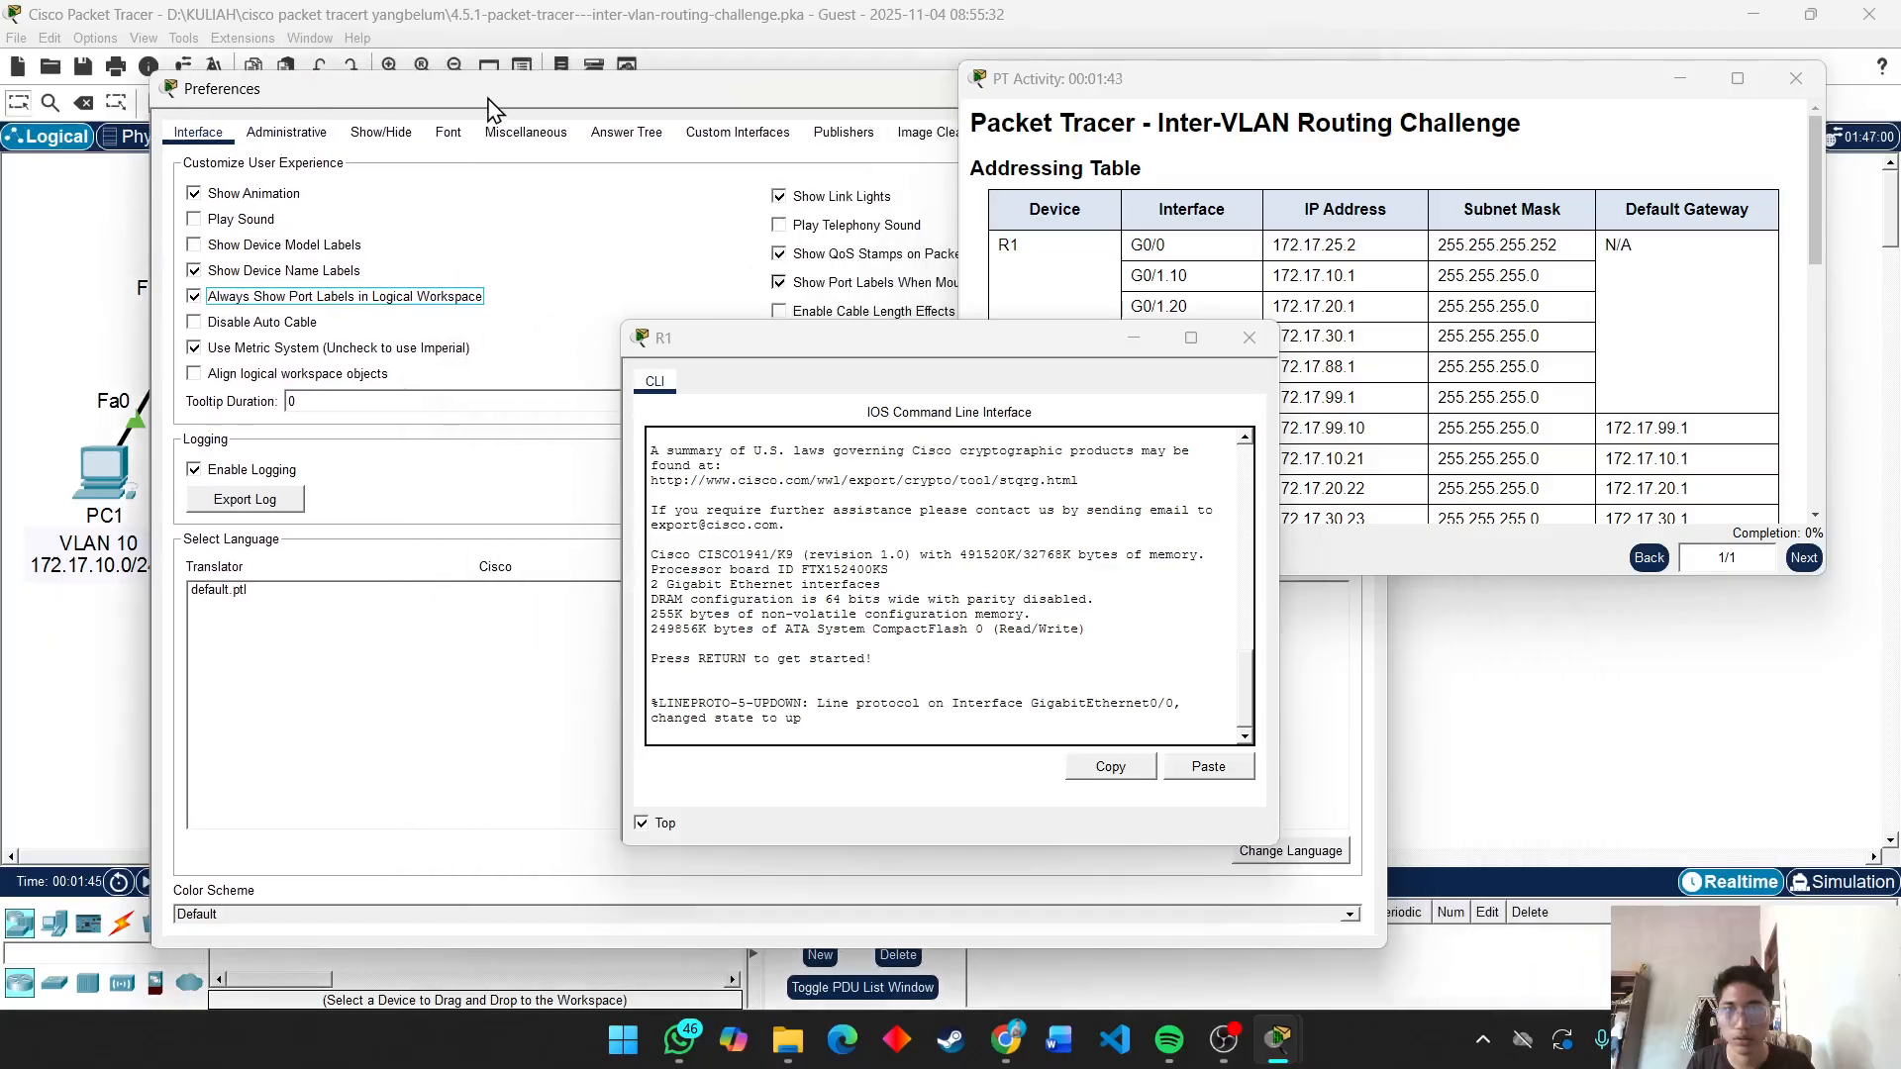
pyautogui.moveTo(671, 116); pyautogui.dragTo(87, 119)
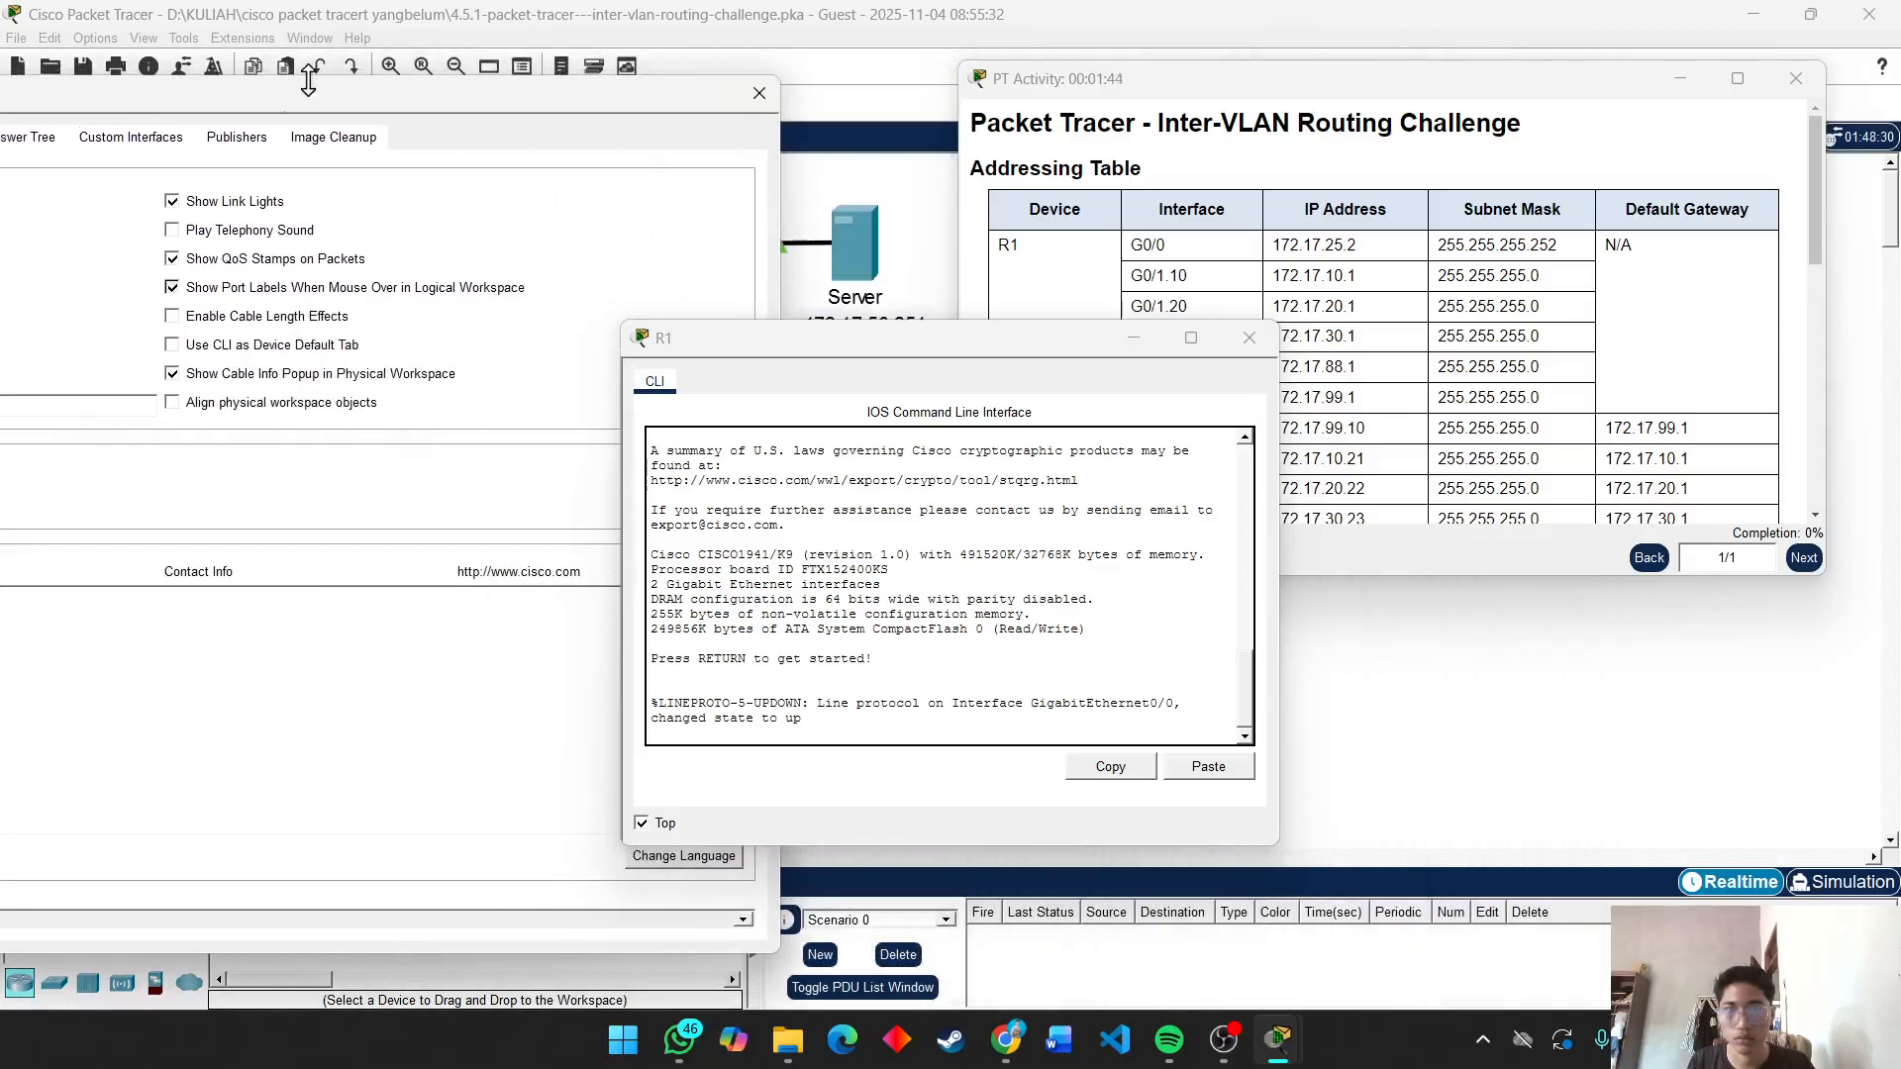
pyautogui.click(743, 102)
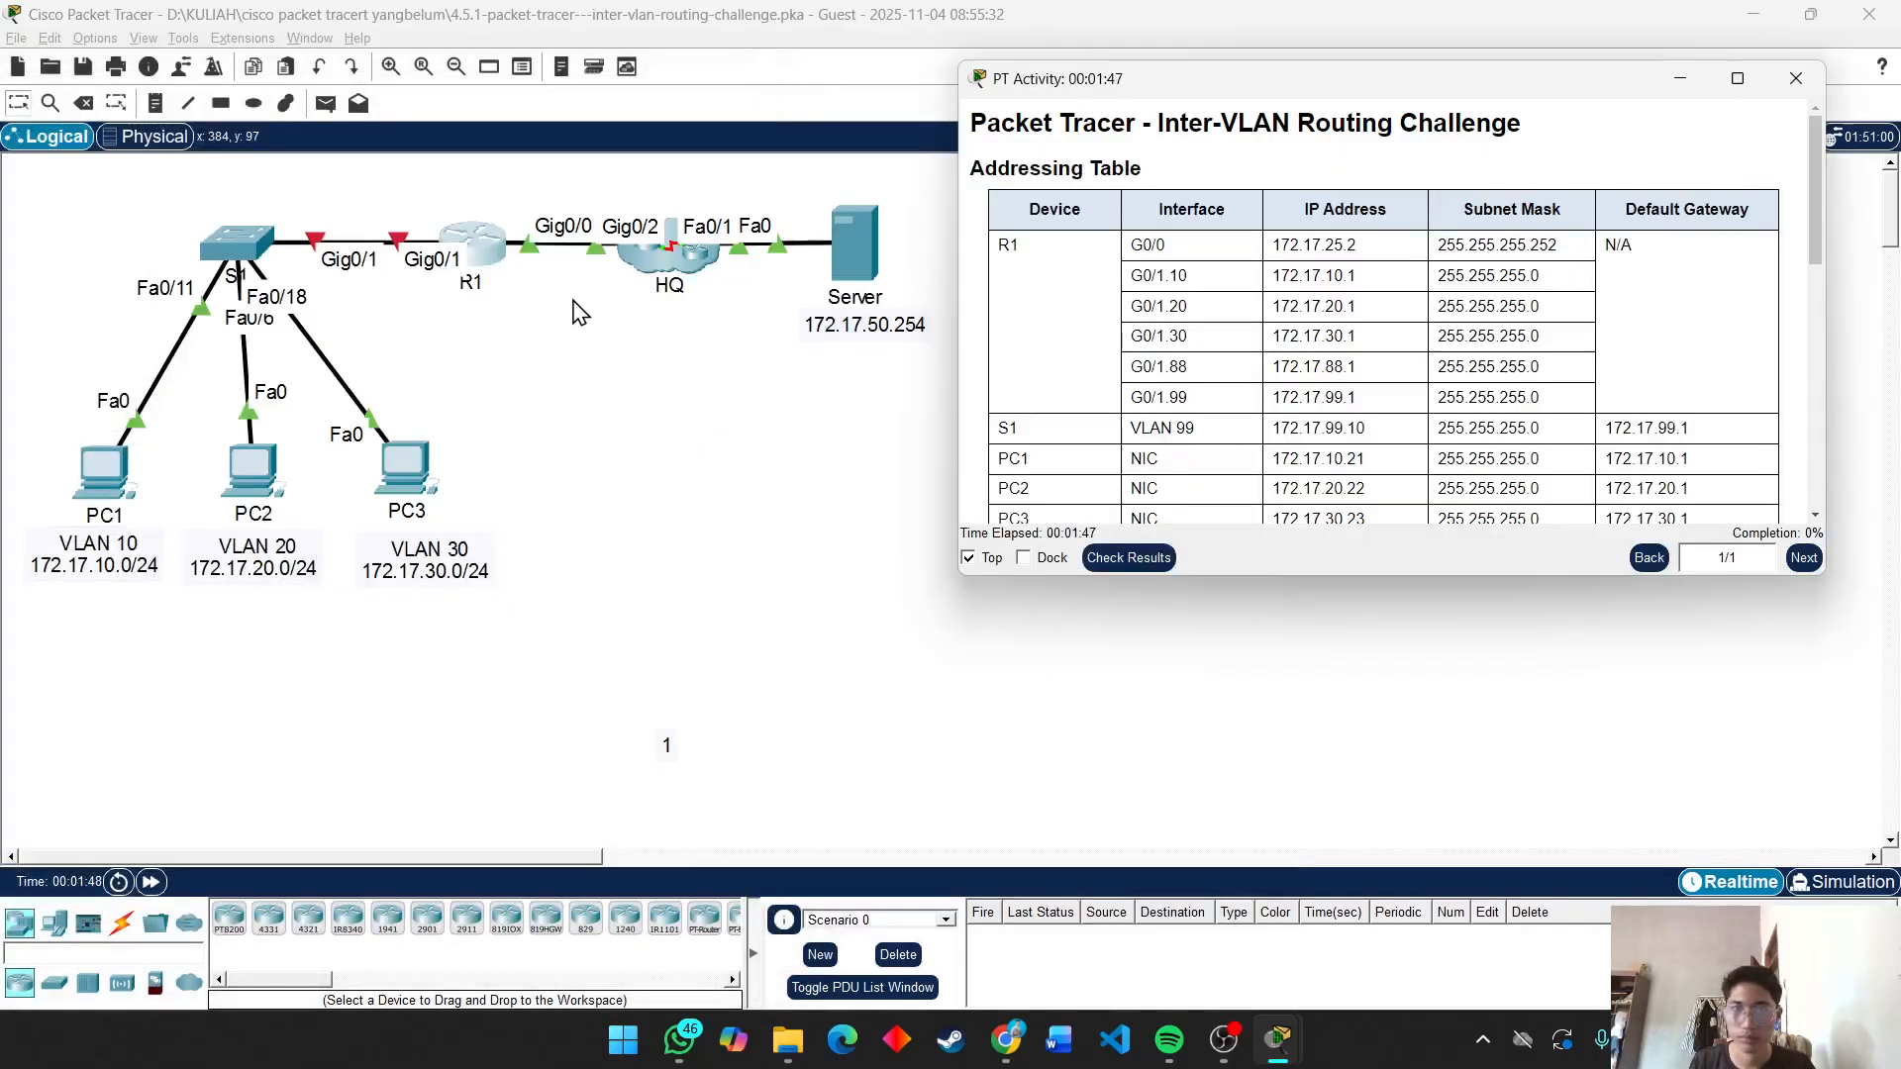
# Open R1's command line and place its window clear of the activity instructions, kept on top.
pyautogui.click(478, 256)
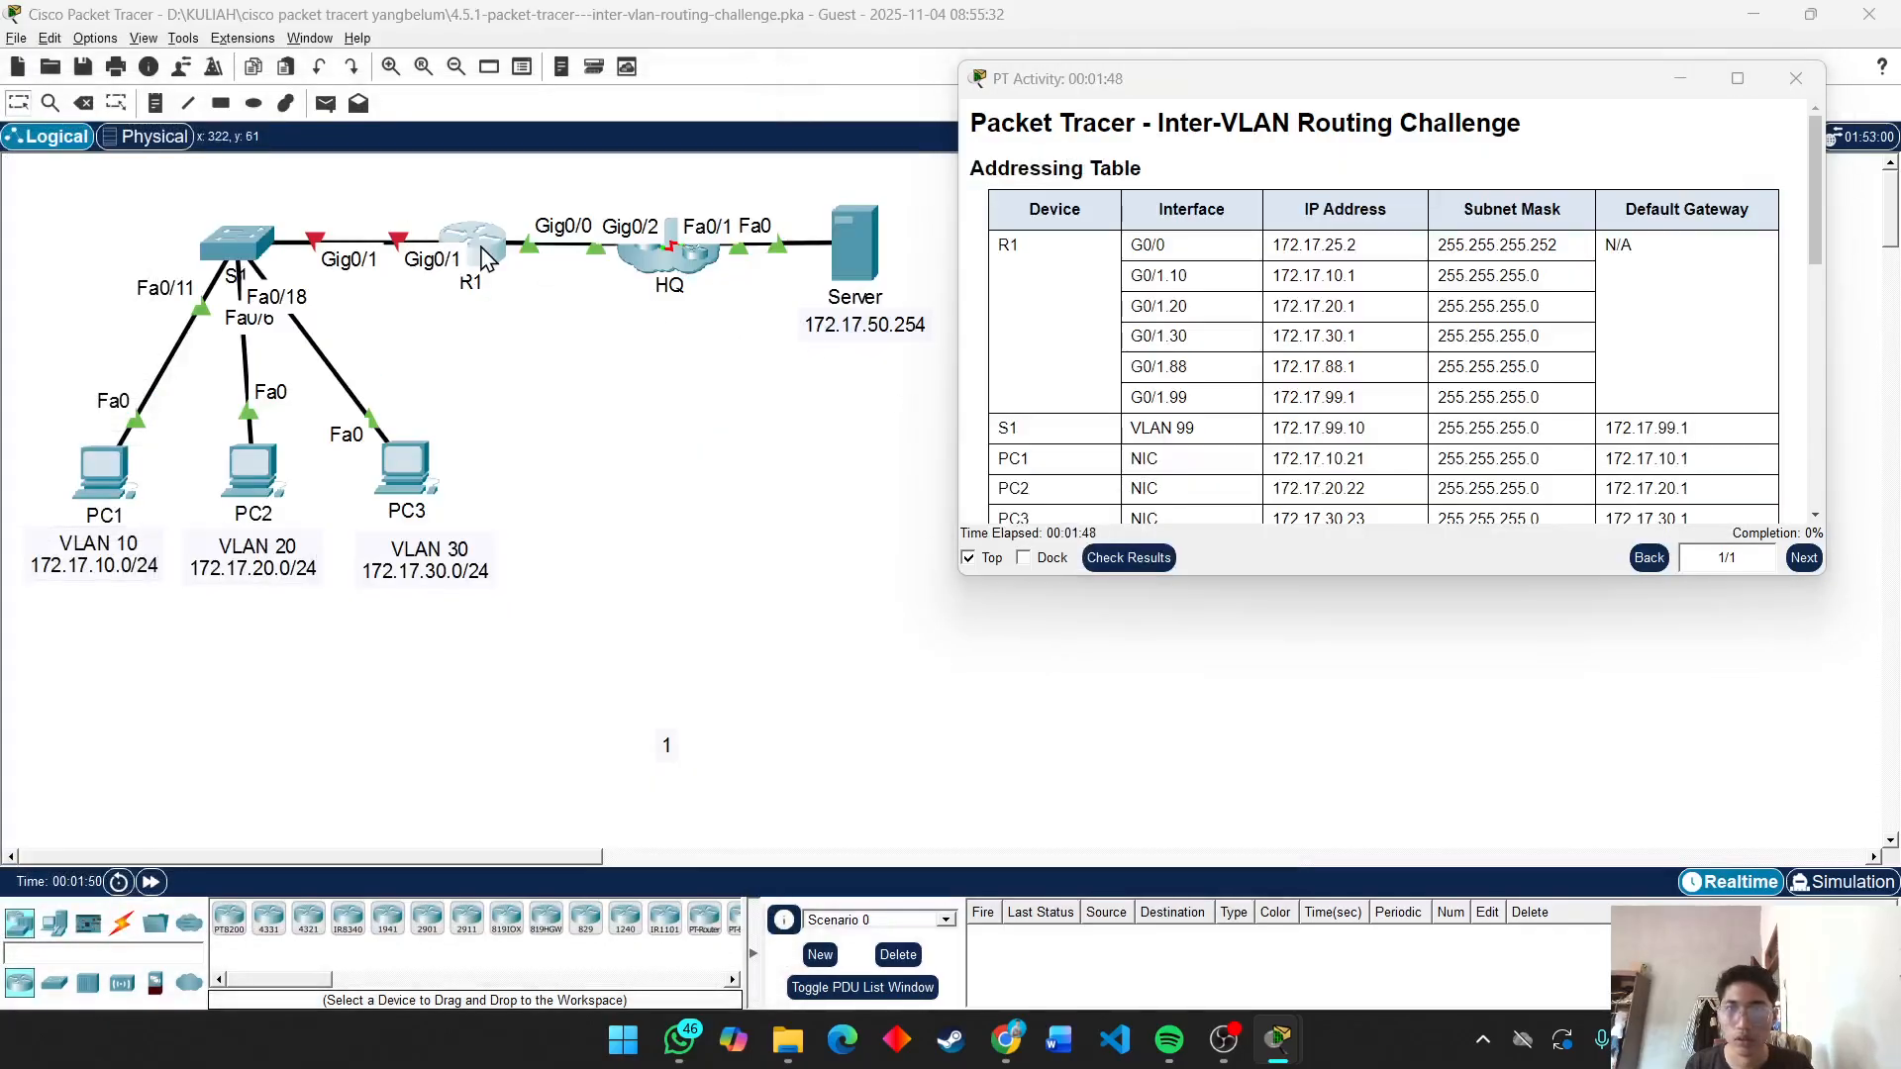
pyautogui.moveTo(688, 260); pyautogui.dragTo(430, 311)
pyautogui.click(478, 753)
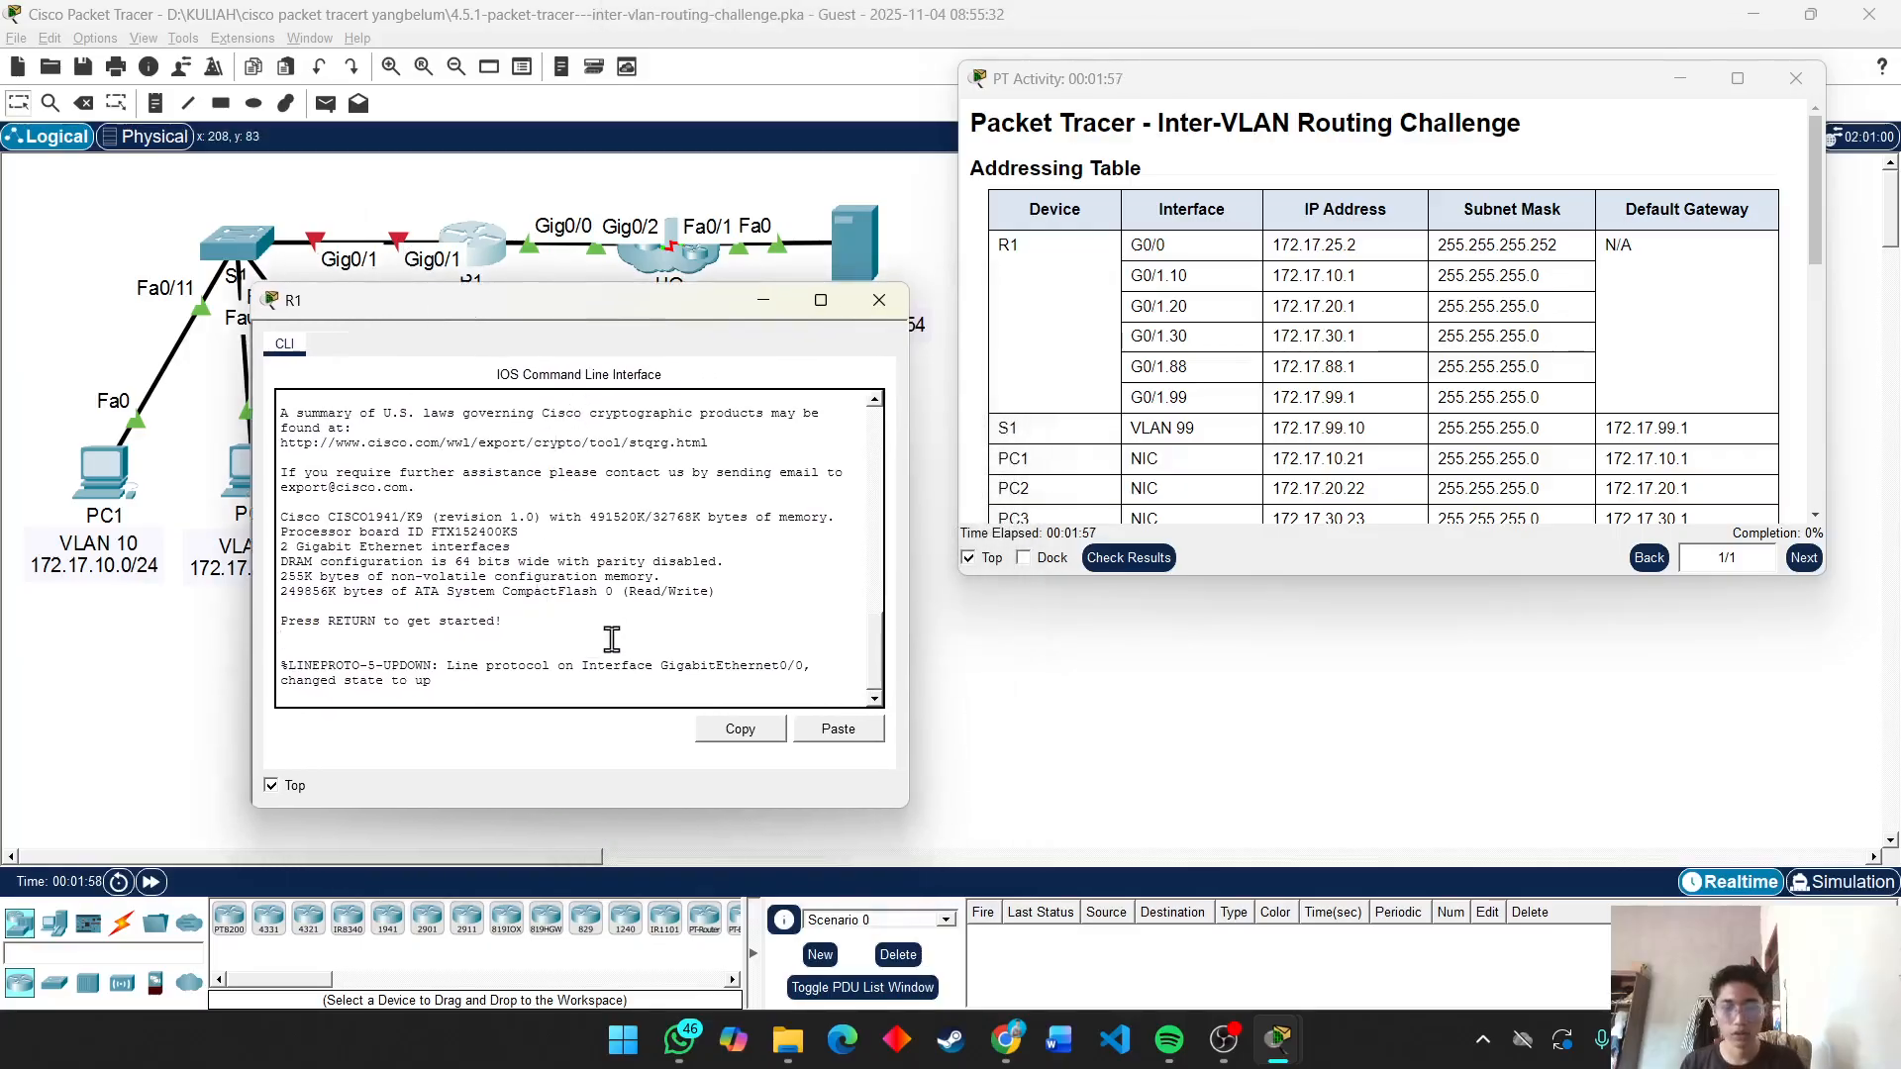
# Enter privileged EXEC mode on R1 and list its interfaces with show ip int br.
pyautogui.press('Return')
pyautogui.write('ena')
pyautogui.press('Return')
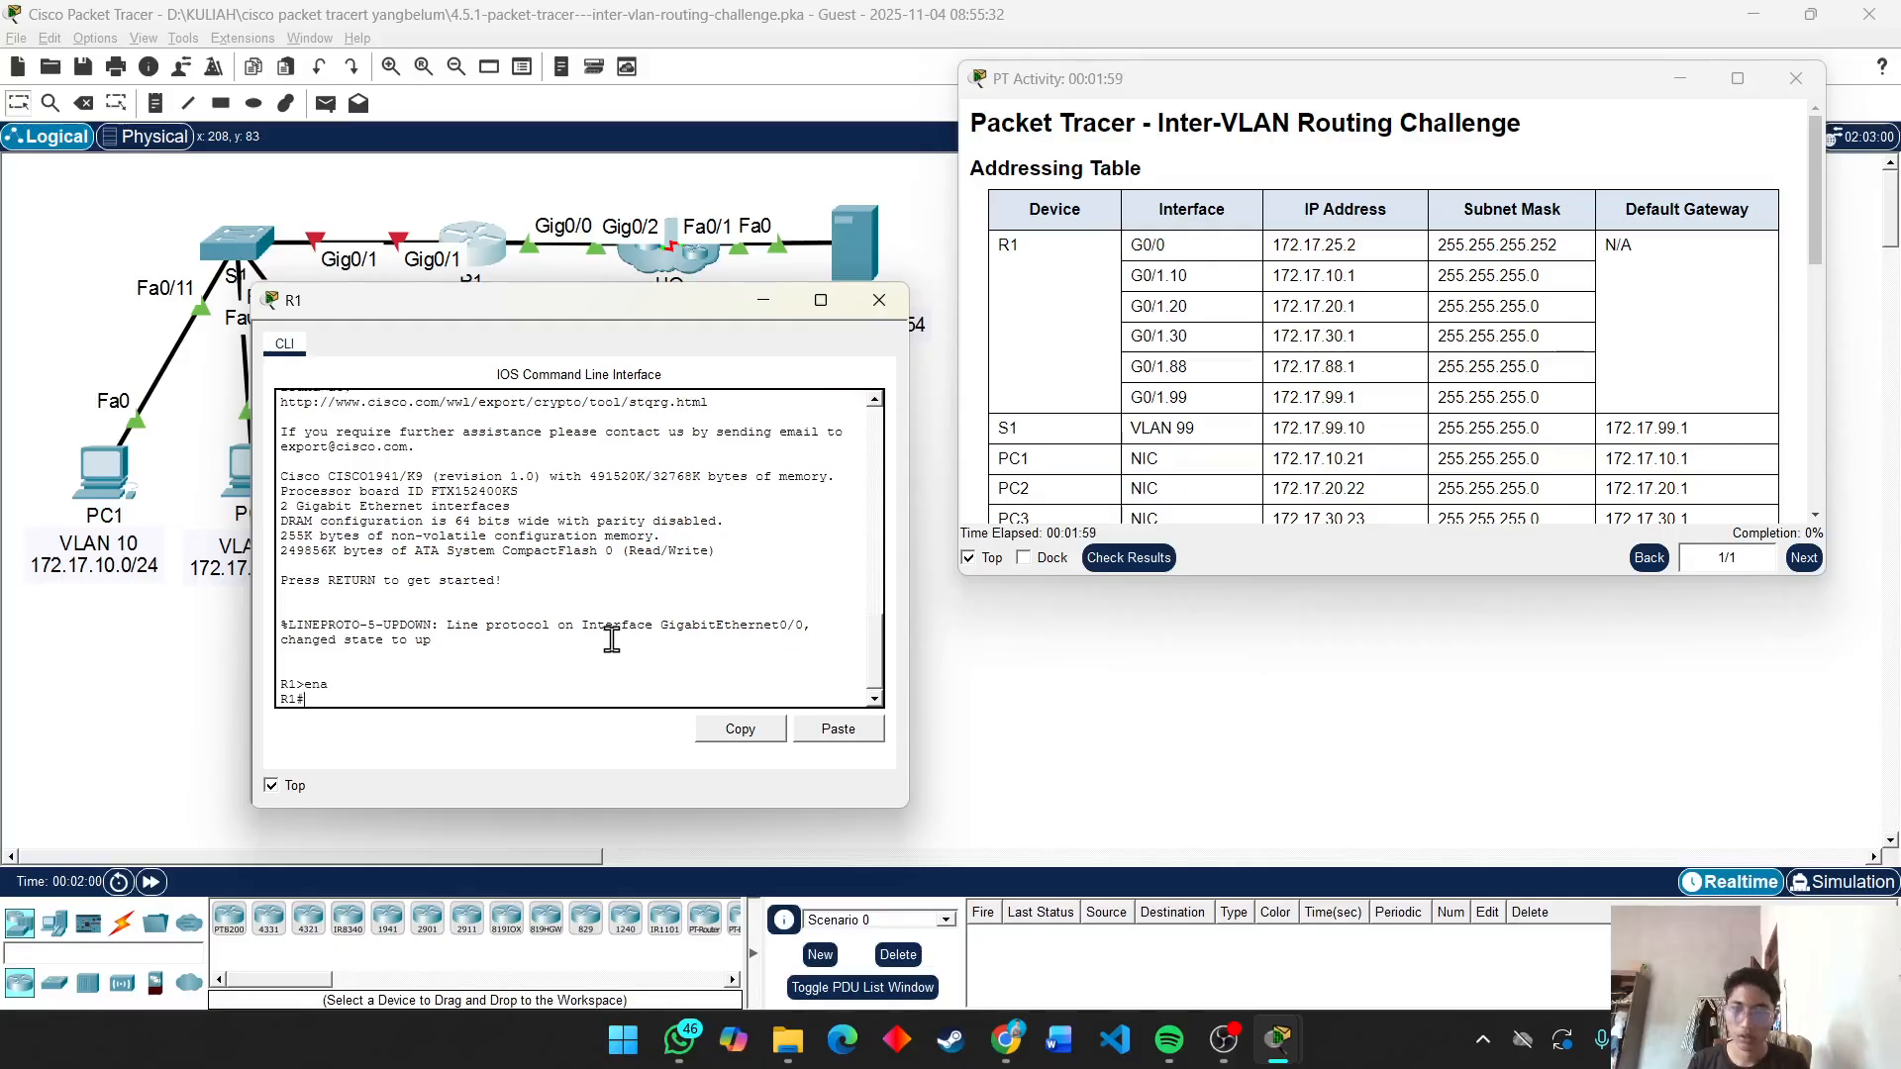
pyautogui.write('show ip int br')
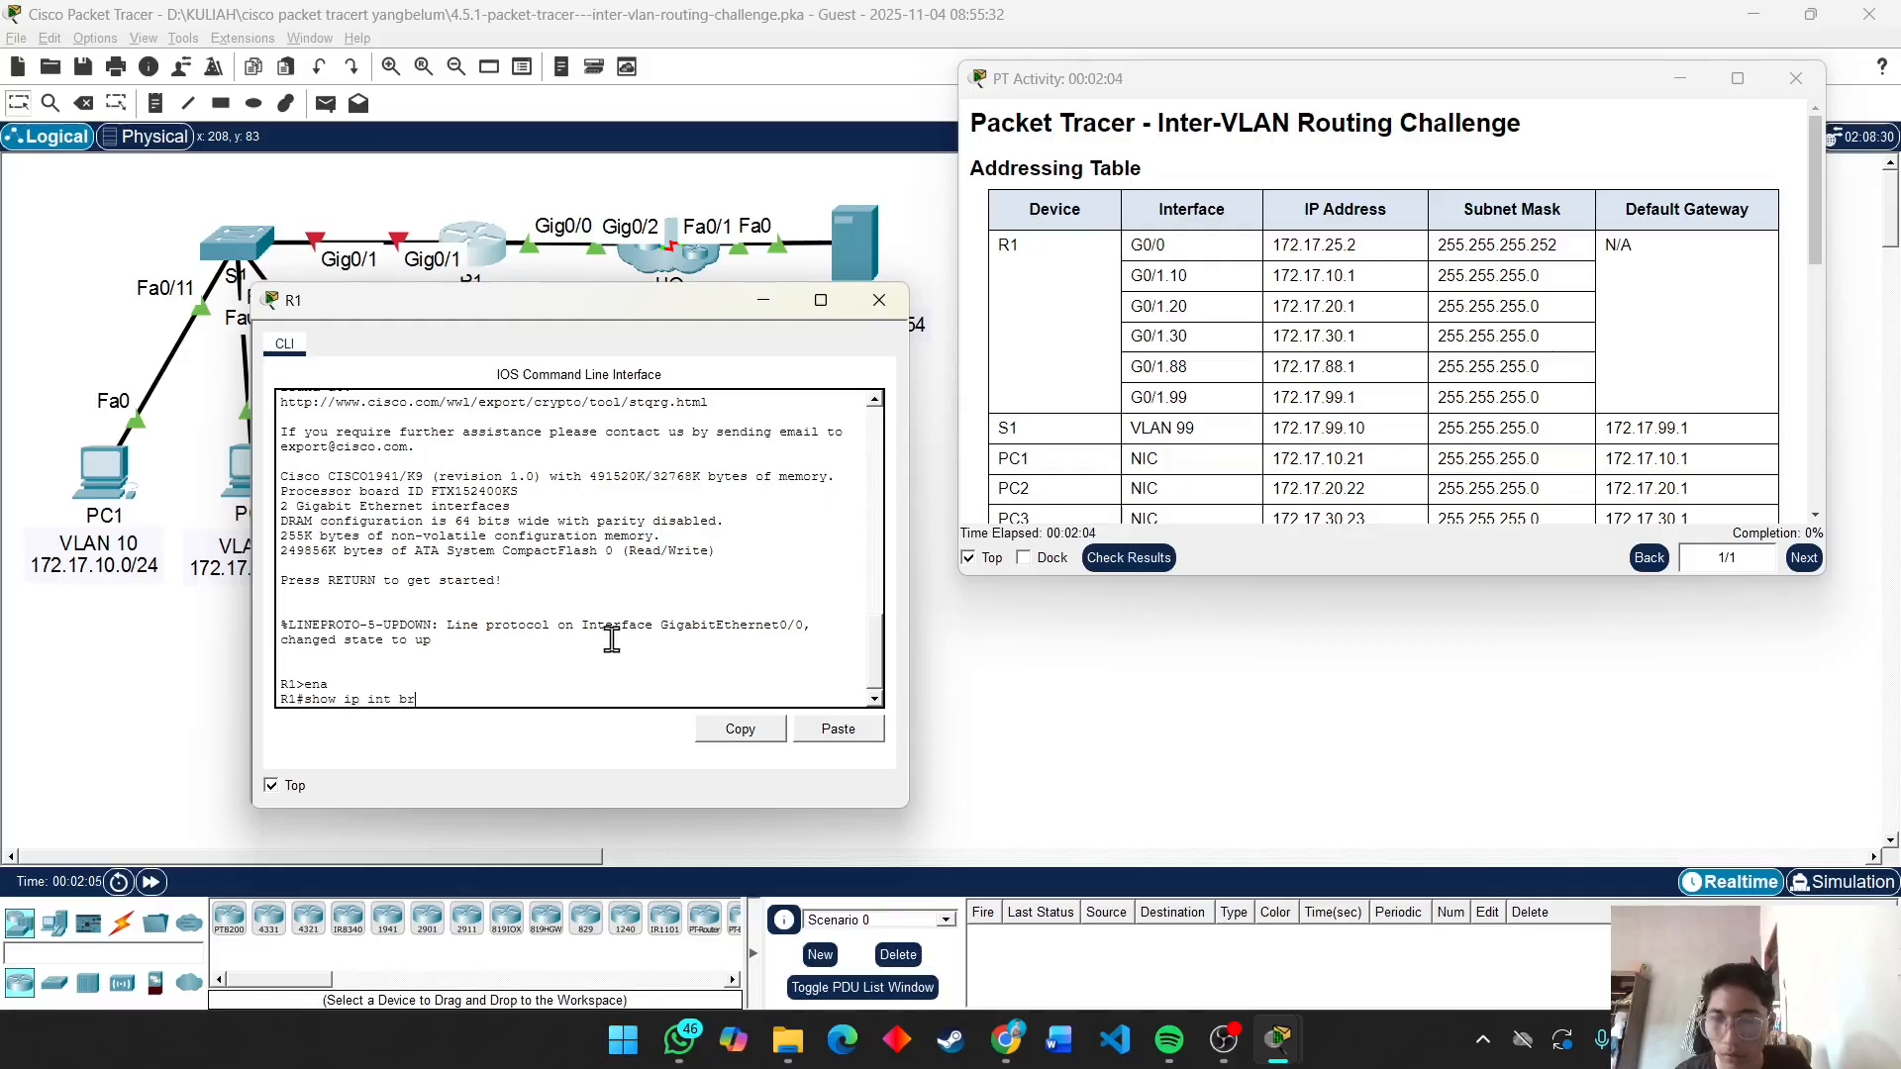
pyautogui.press('Return')
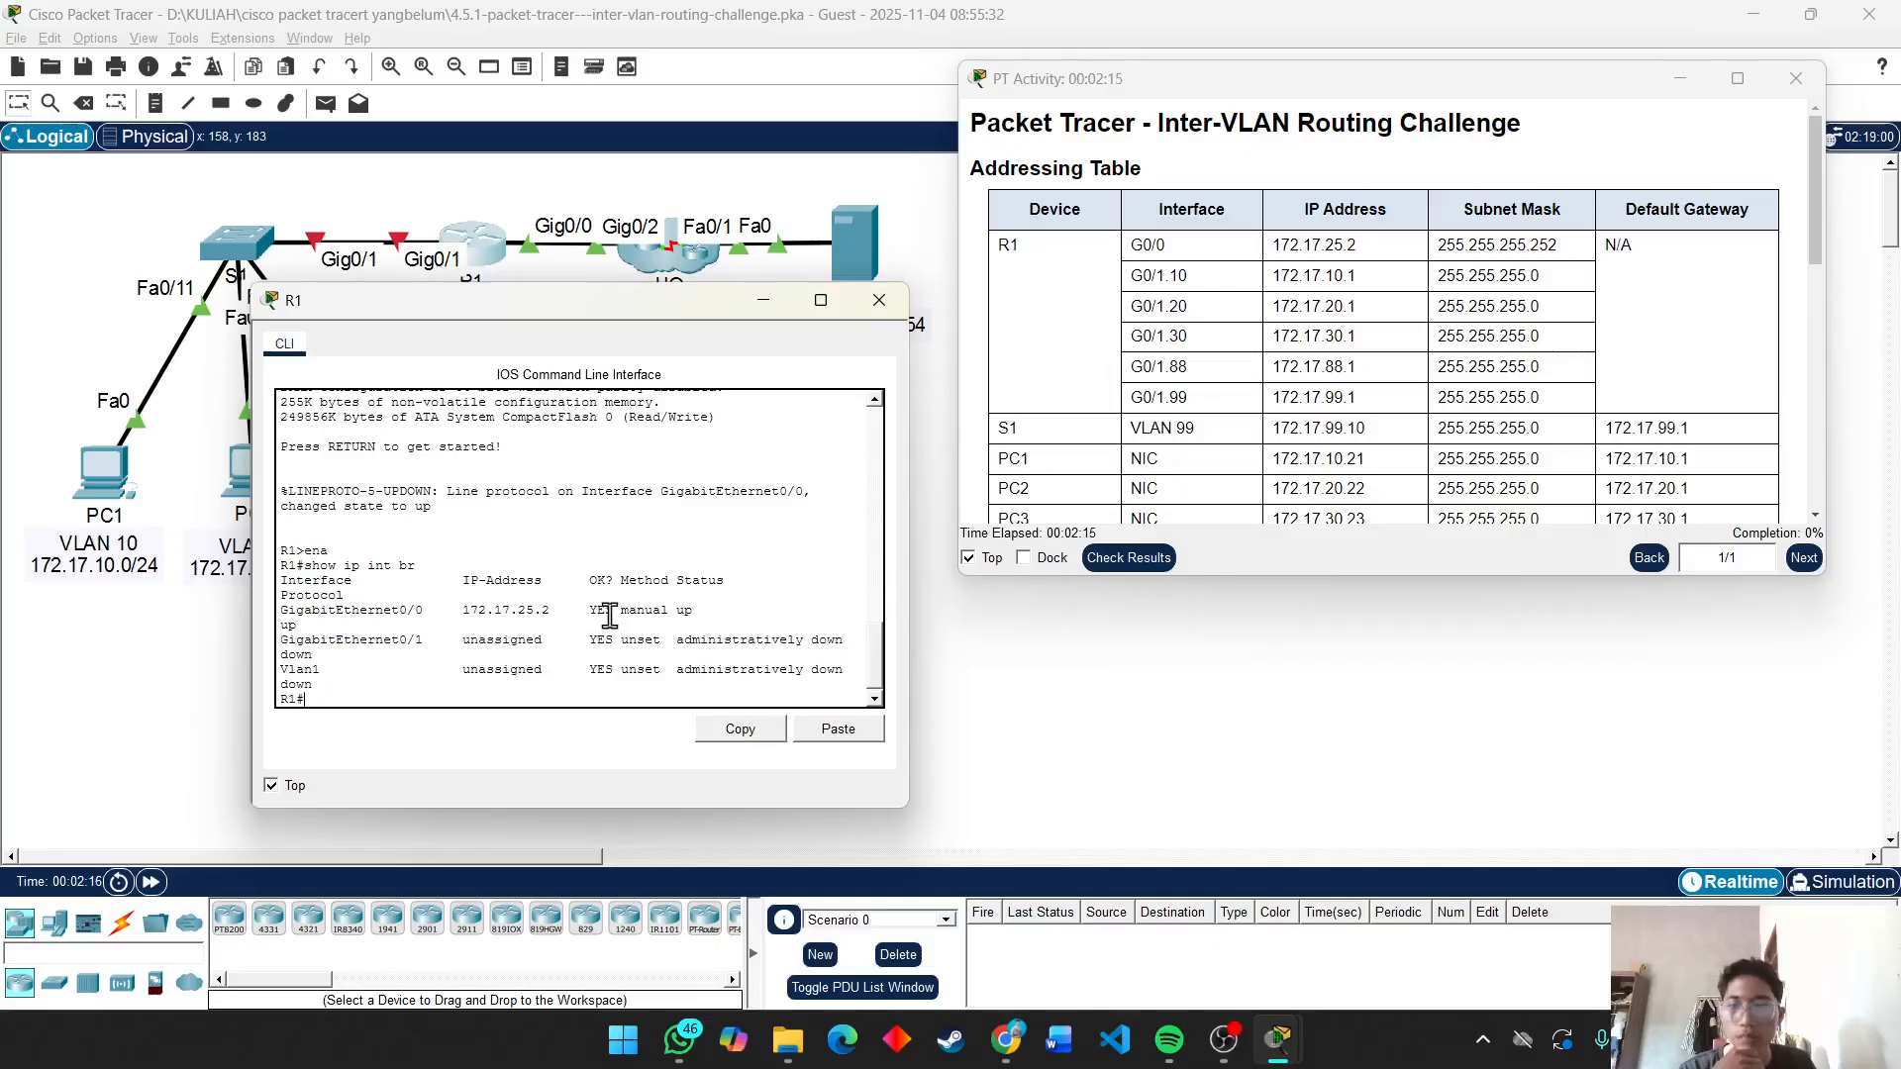
# Enable R1's interface g0/1 with no shut in configuration mode and return to privileged EXEC mode.
pyautogui.write('t')
pyautogui.press('Return')
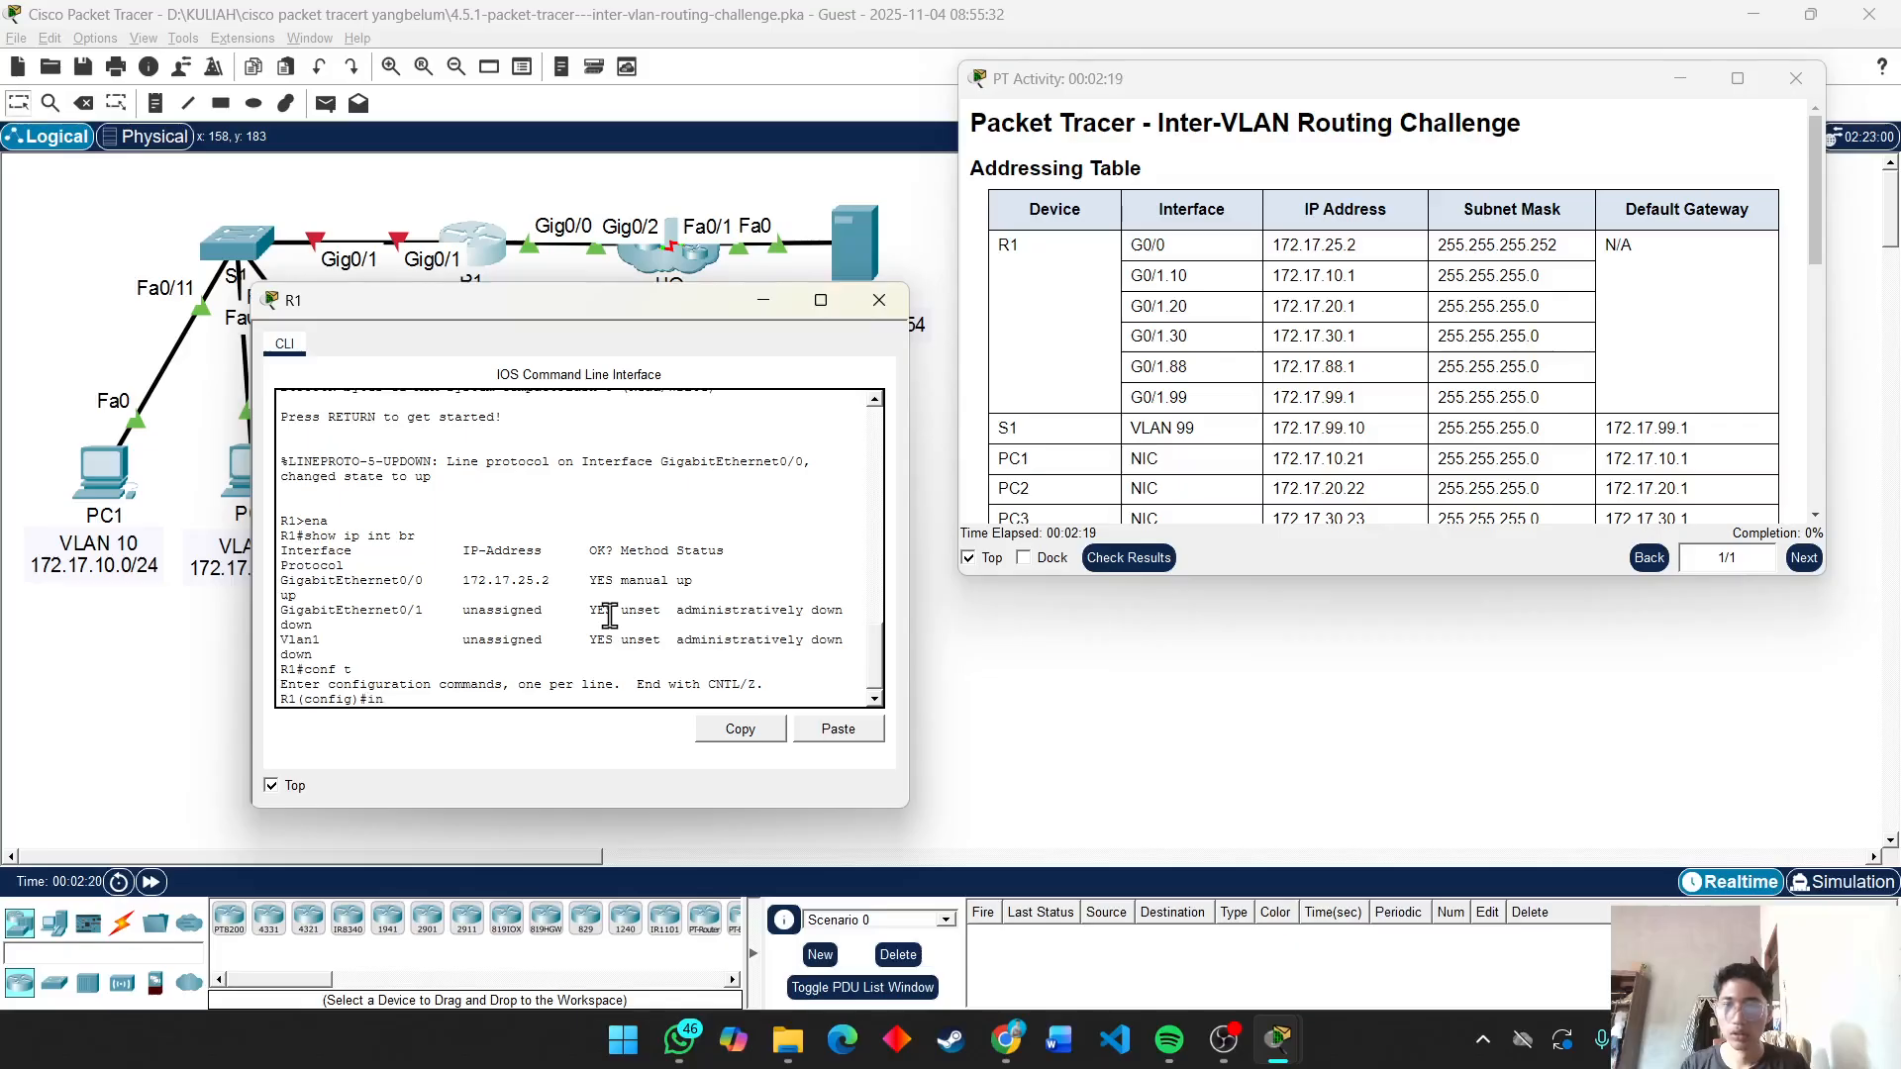
pyautogui.write('int')
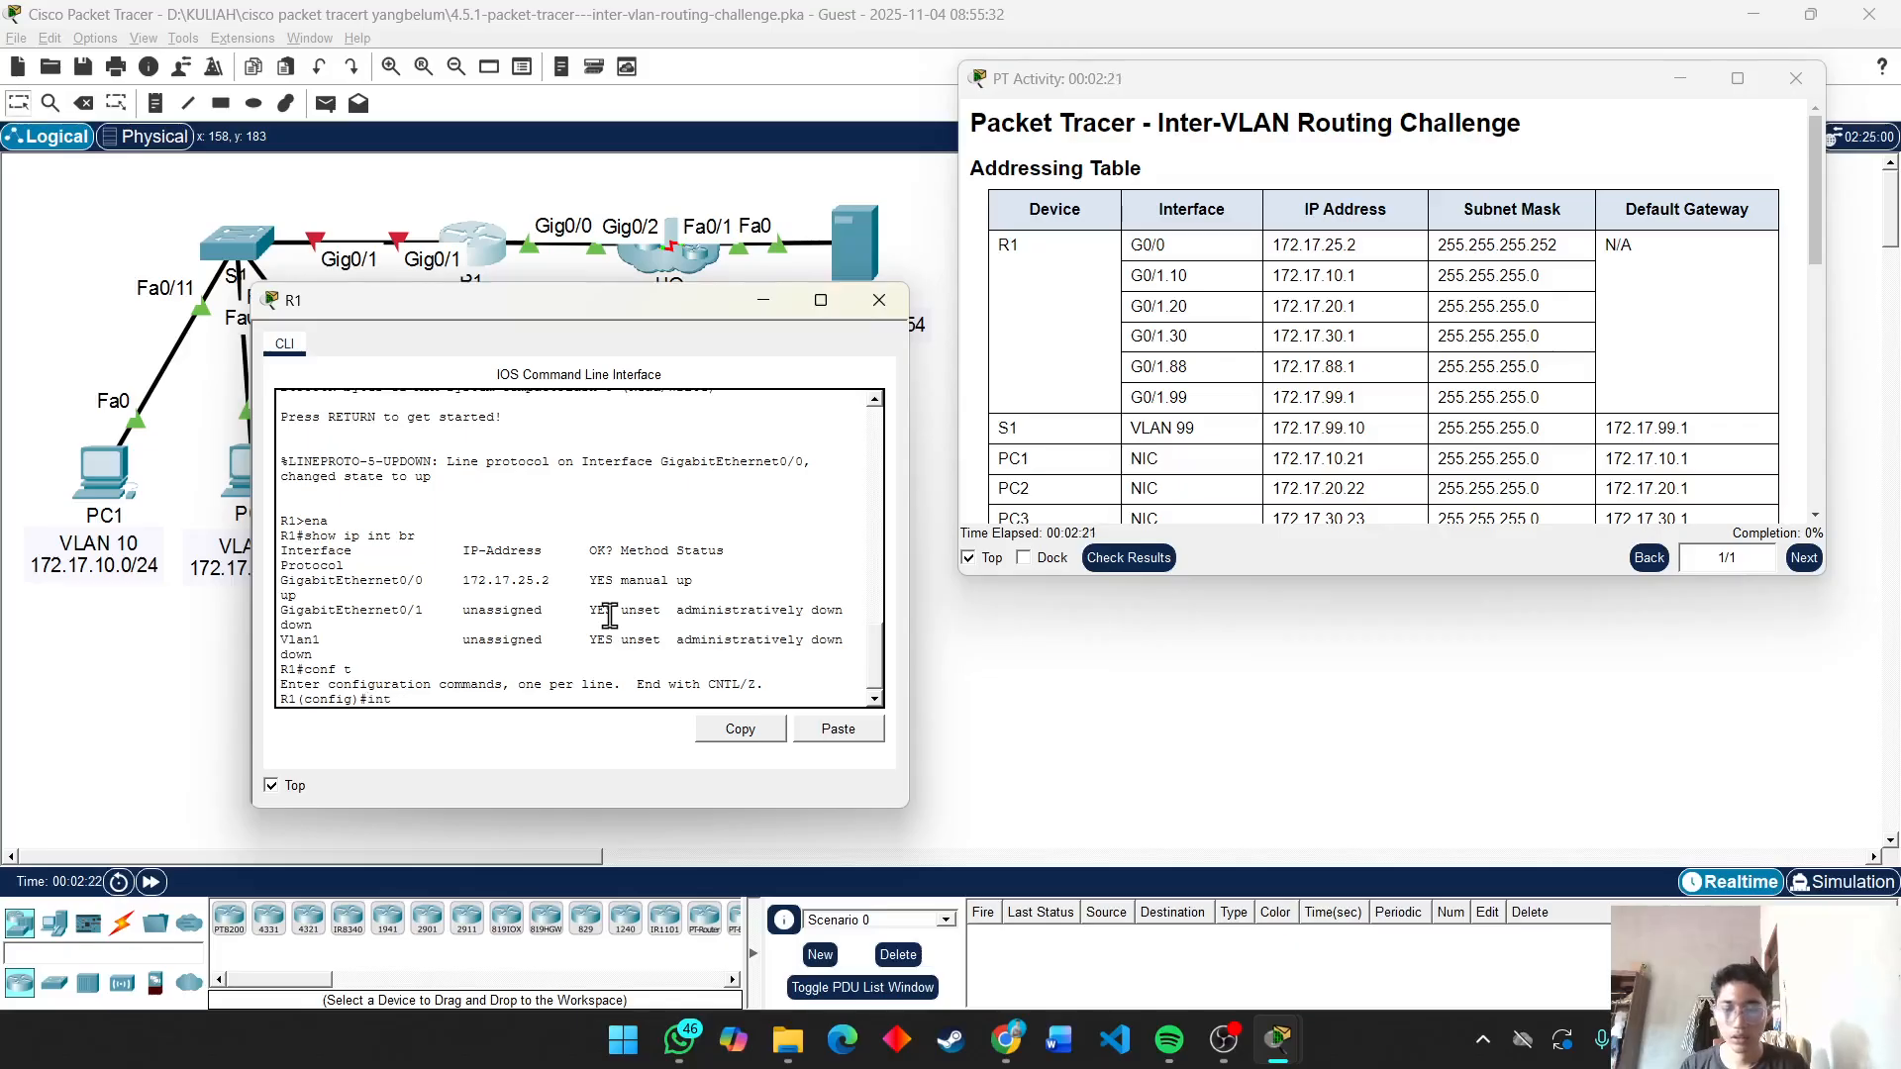
pyautogui.write(' g0/1')
pyautogui.press('Return')
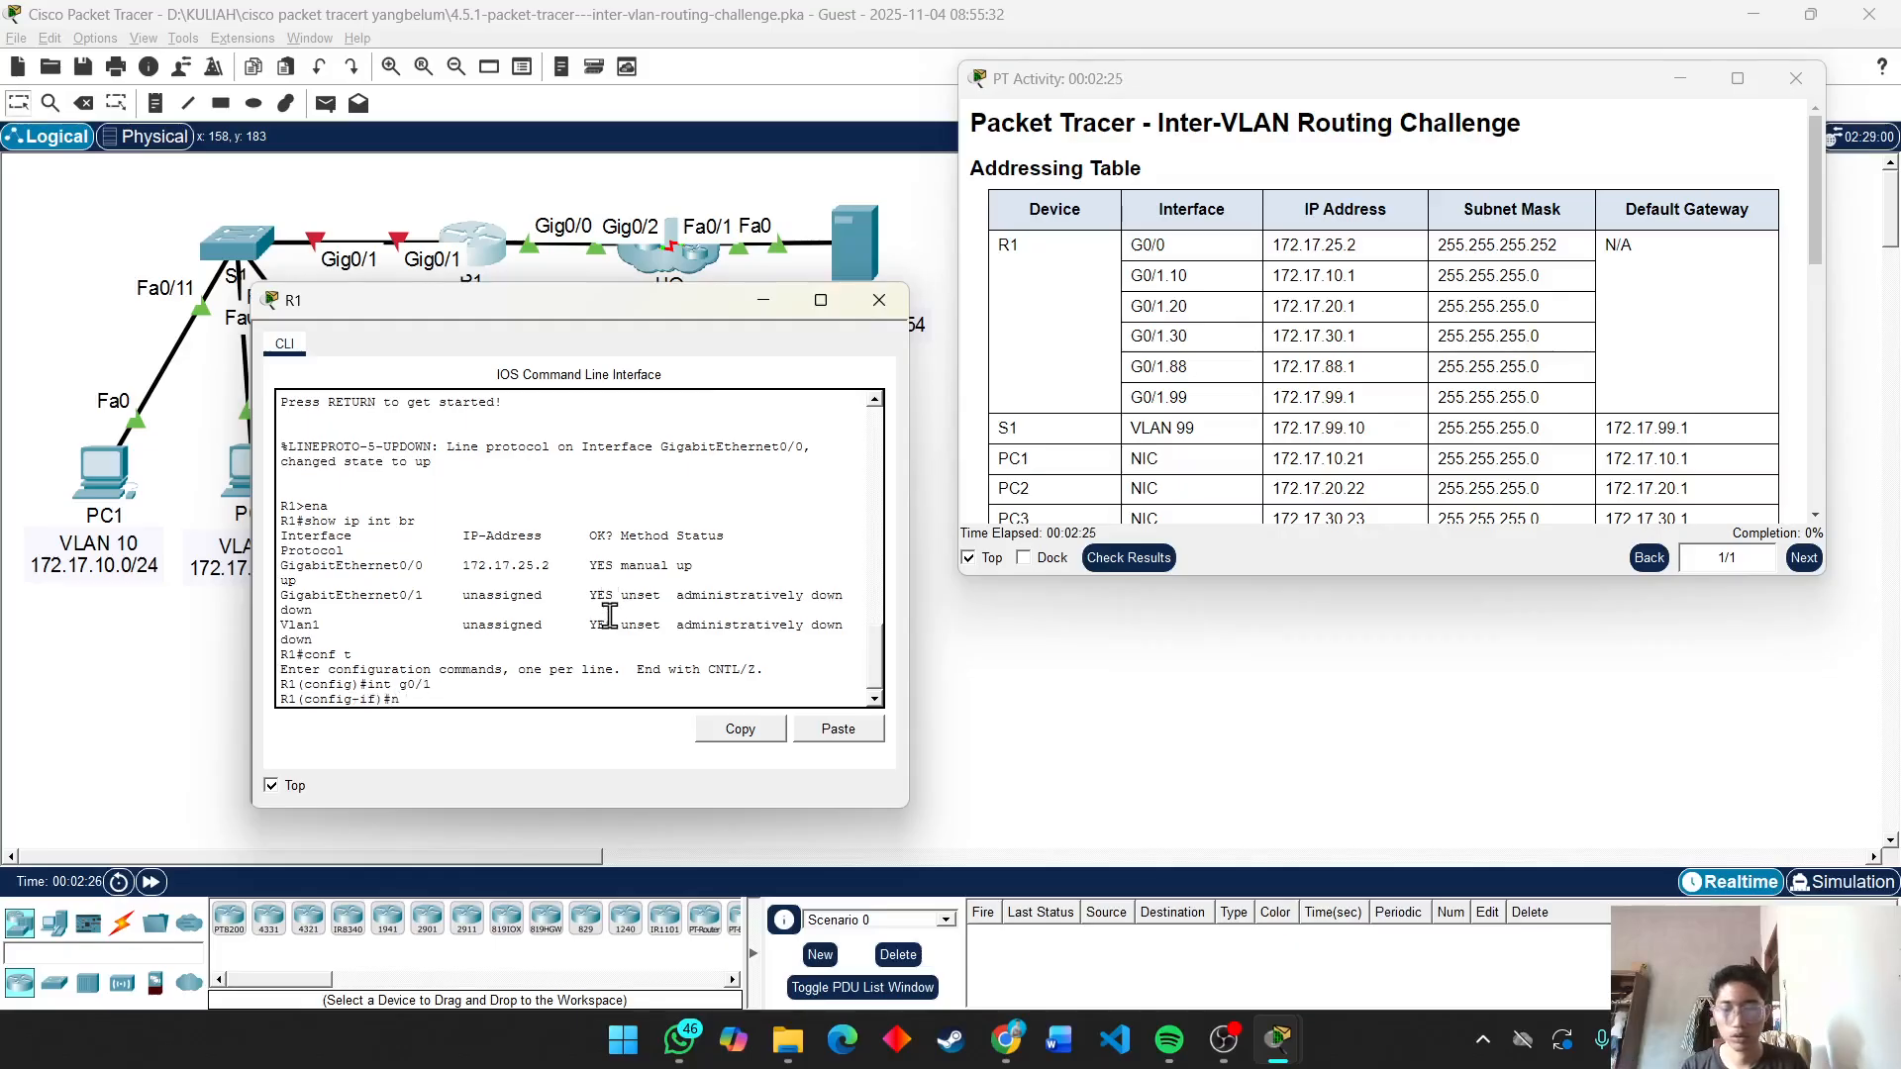
pyautogui.write('no shut')
pyautogui.press('Return')
pyautogui.press('Return')
pyautogui.press('Return')
pyautogui.write('e')
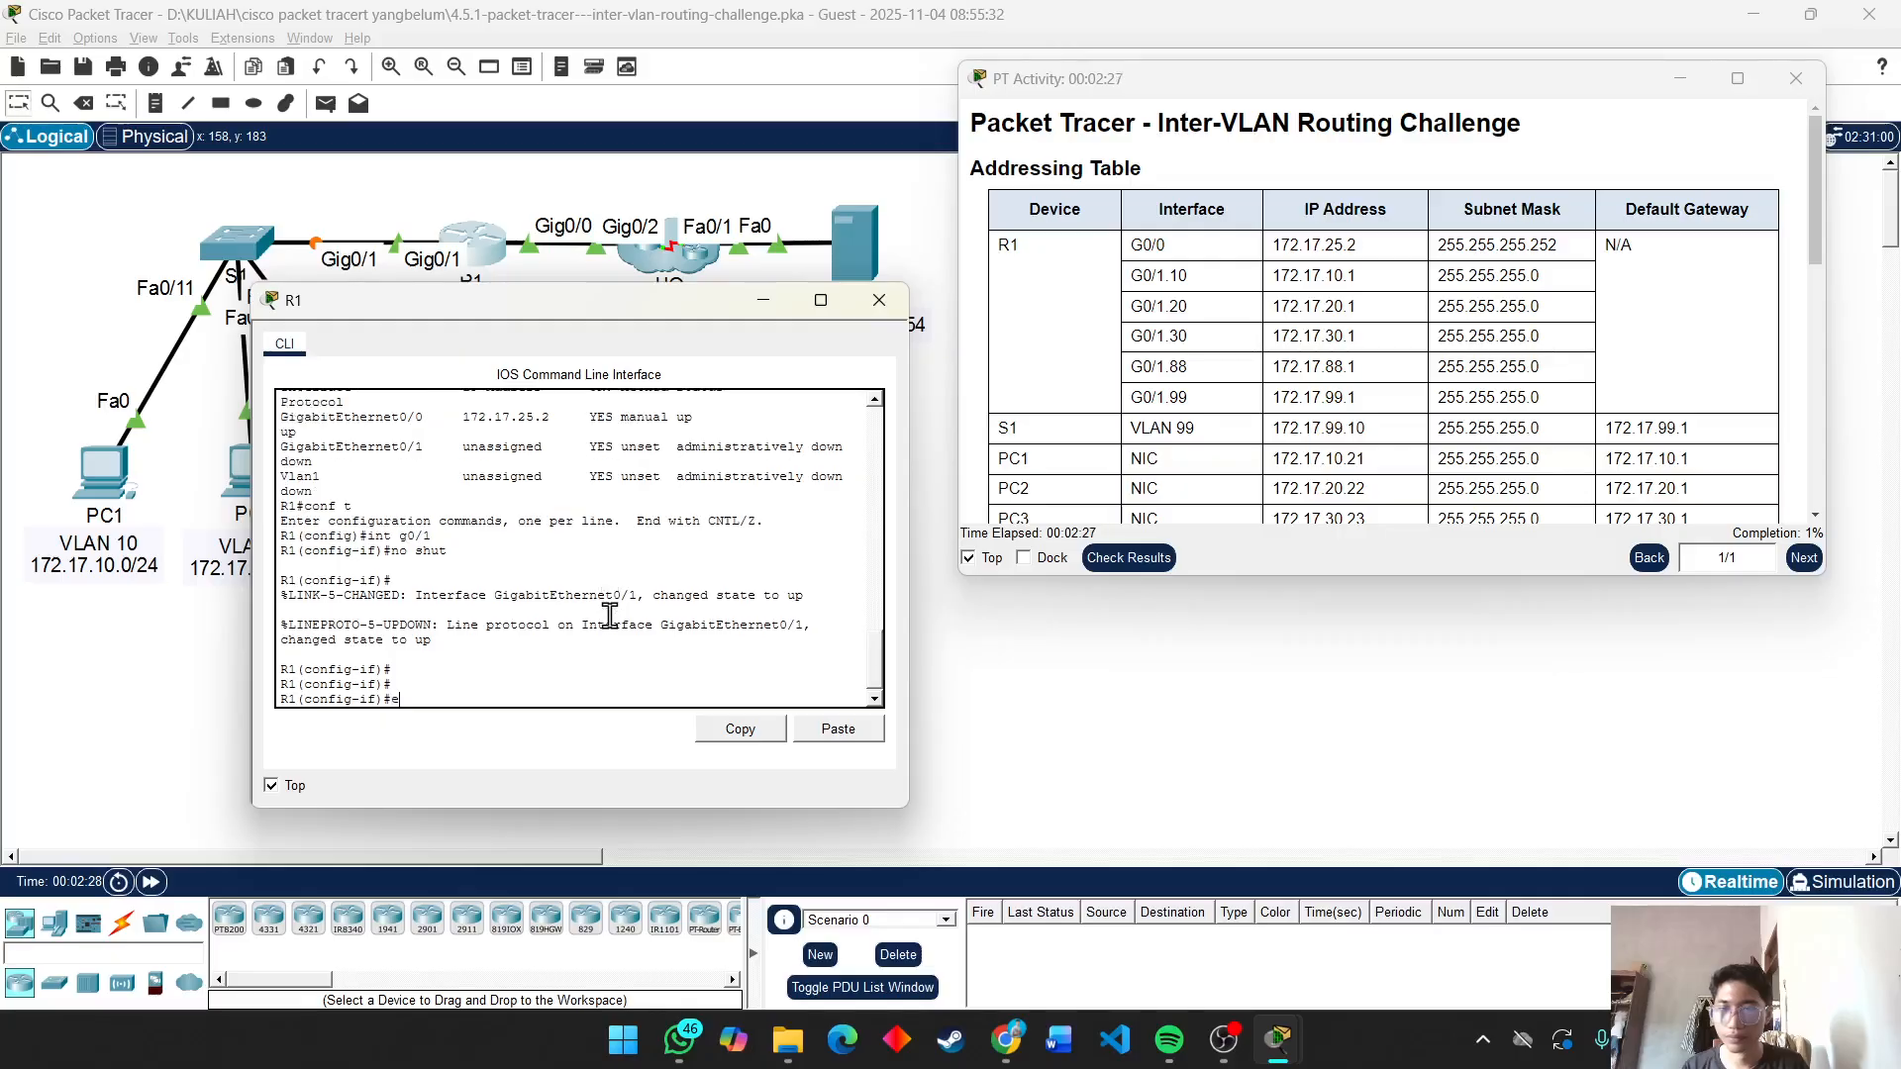
pyautogui.write('nd')
pyautogui.press('Return')
pyautogui.press('Return')
pyautogui.press('Return')
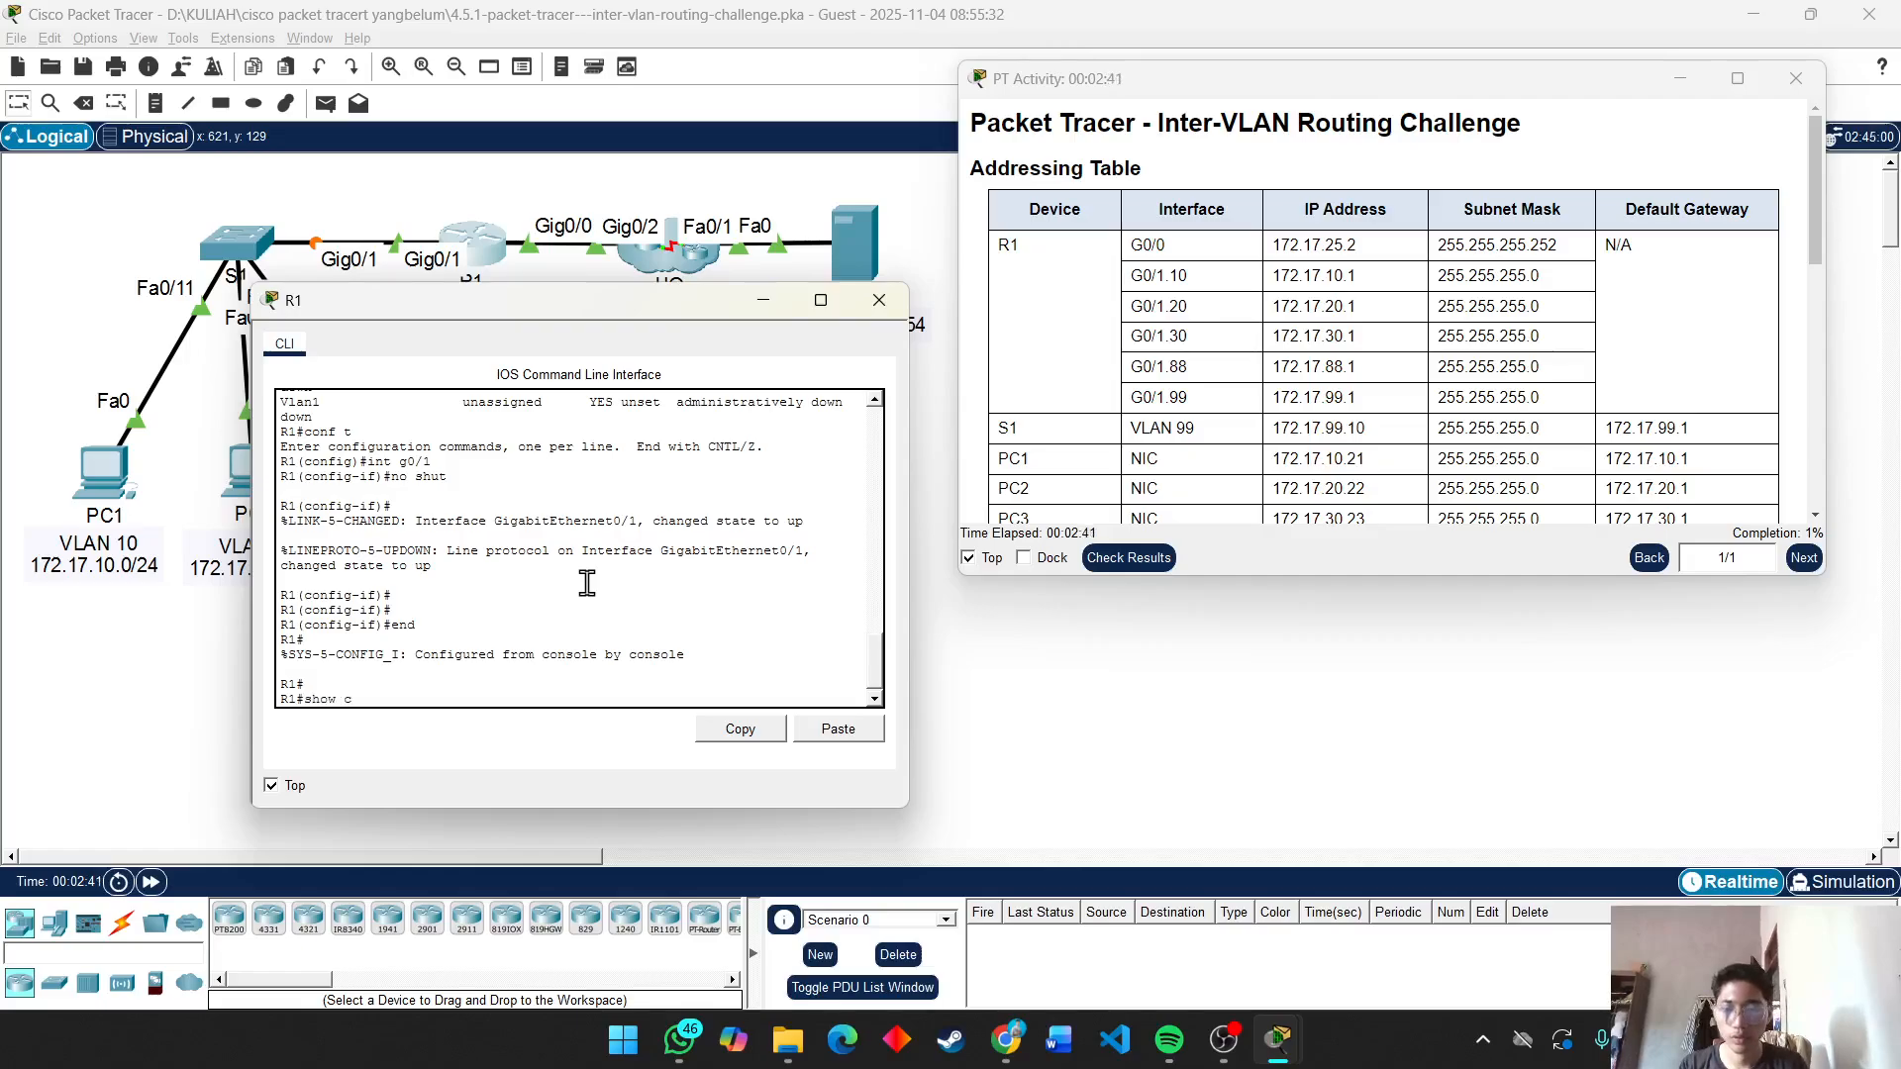
# Display R1's VLAN summary with show vlan br and its interface status with show ip int br.
pyautogui.press('Return')
pyautogui.press('Return')
pyautogui.press('Return')
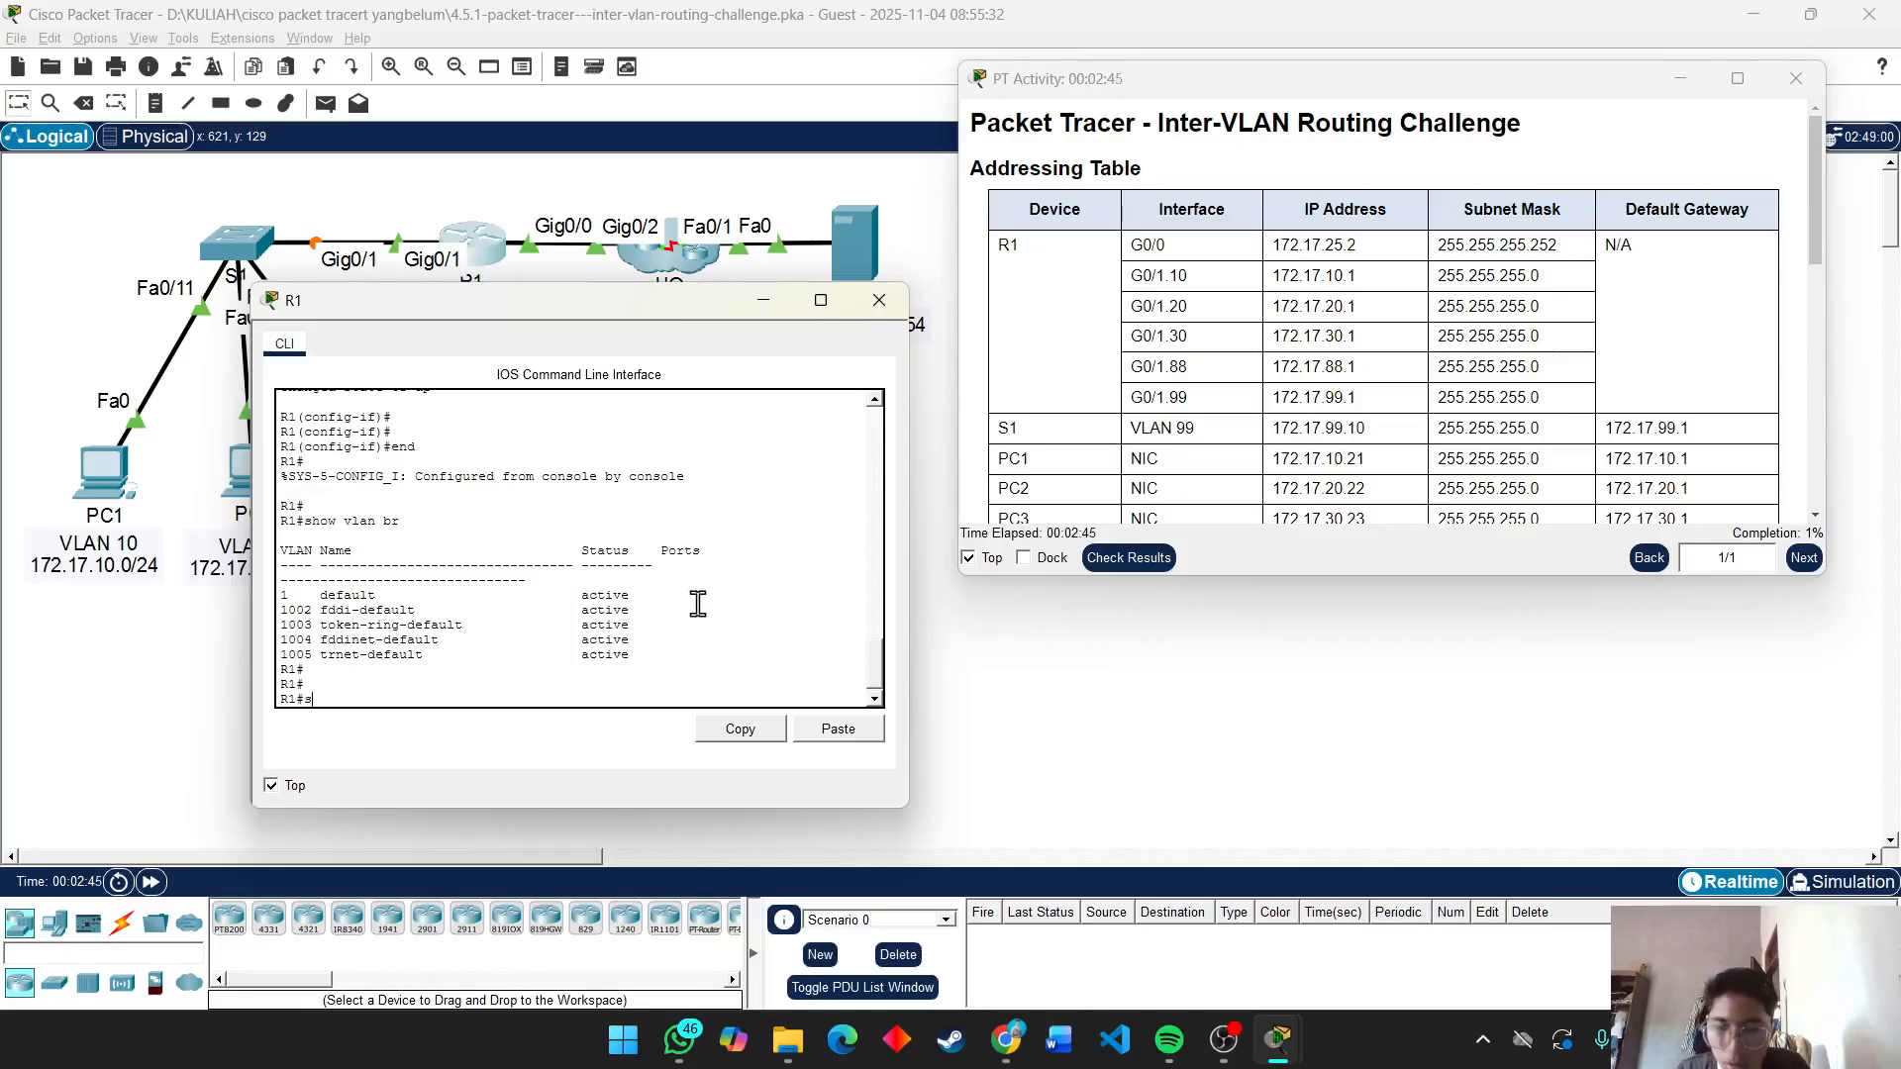
pyautogui.write('show ip int br')
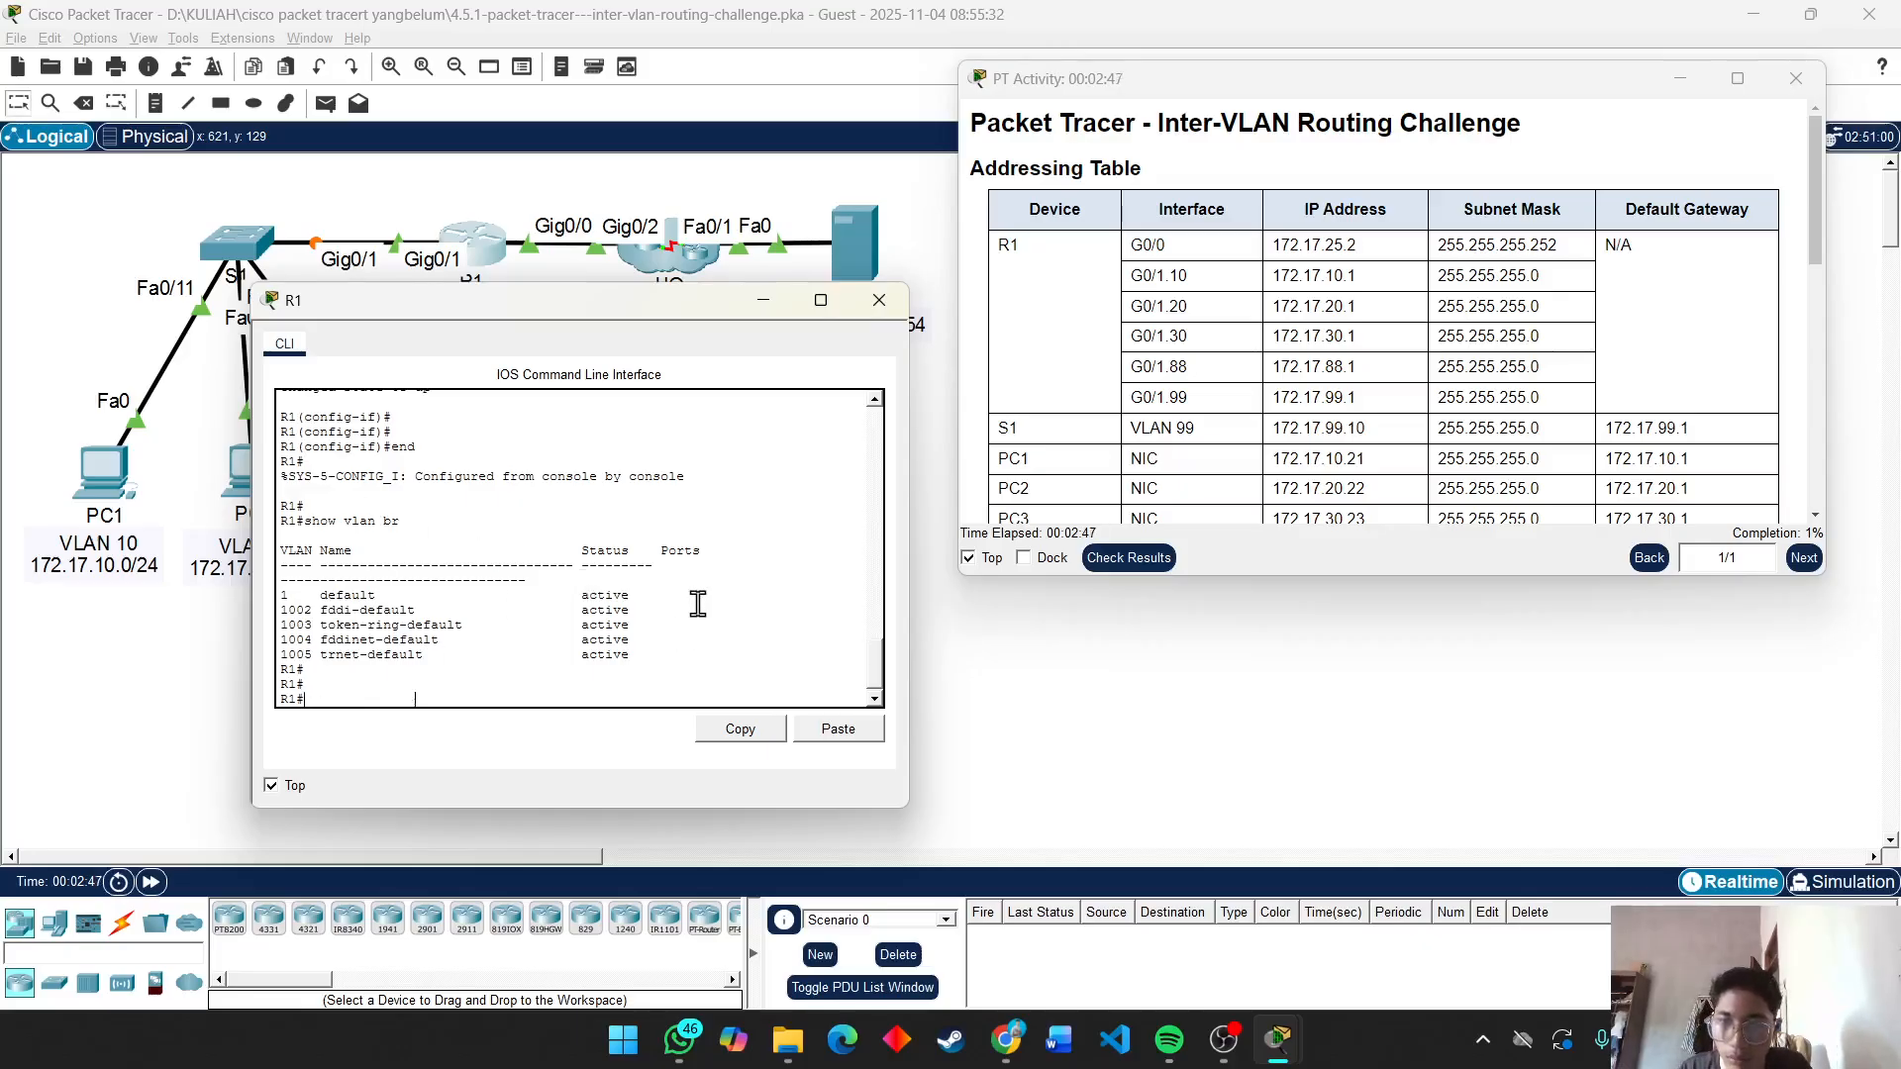
pyautogui.press('Return')
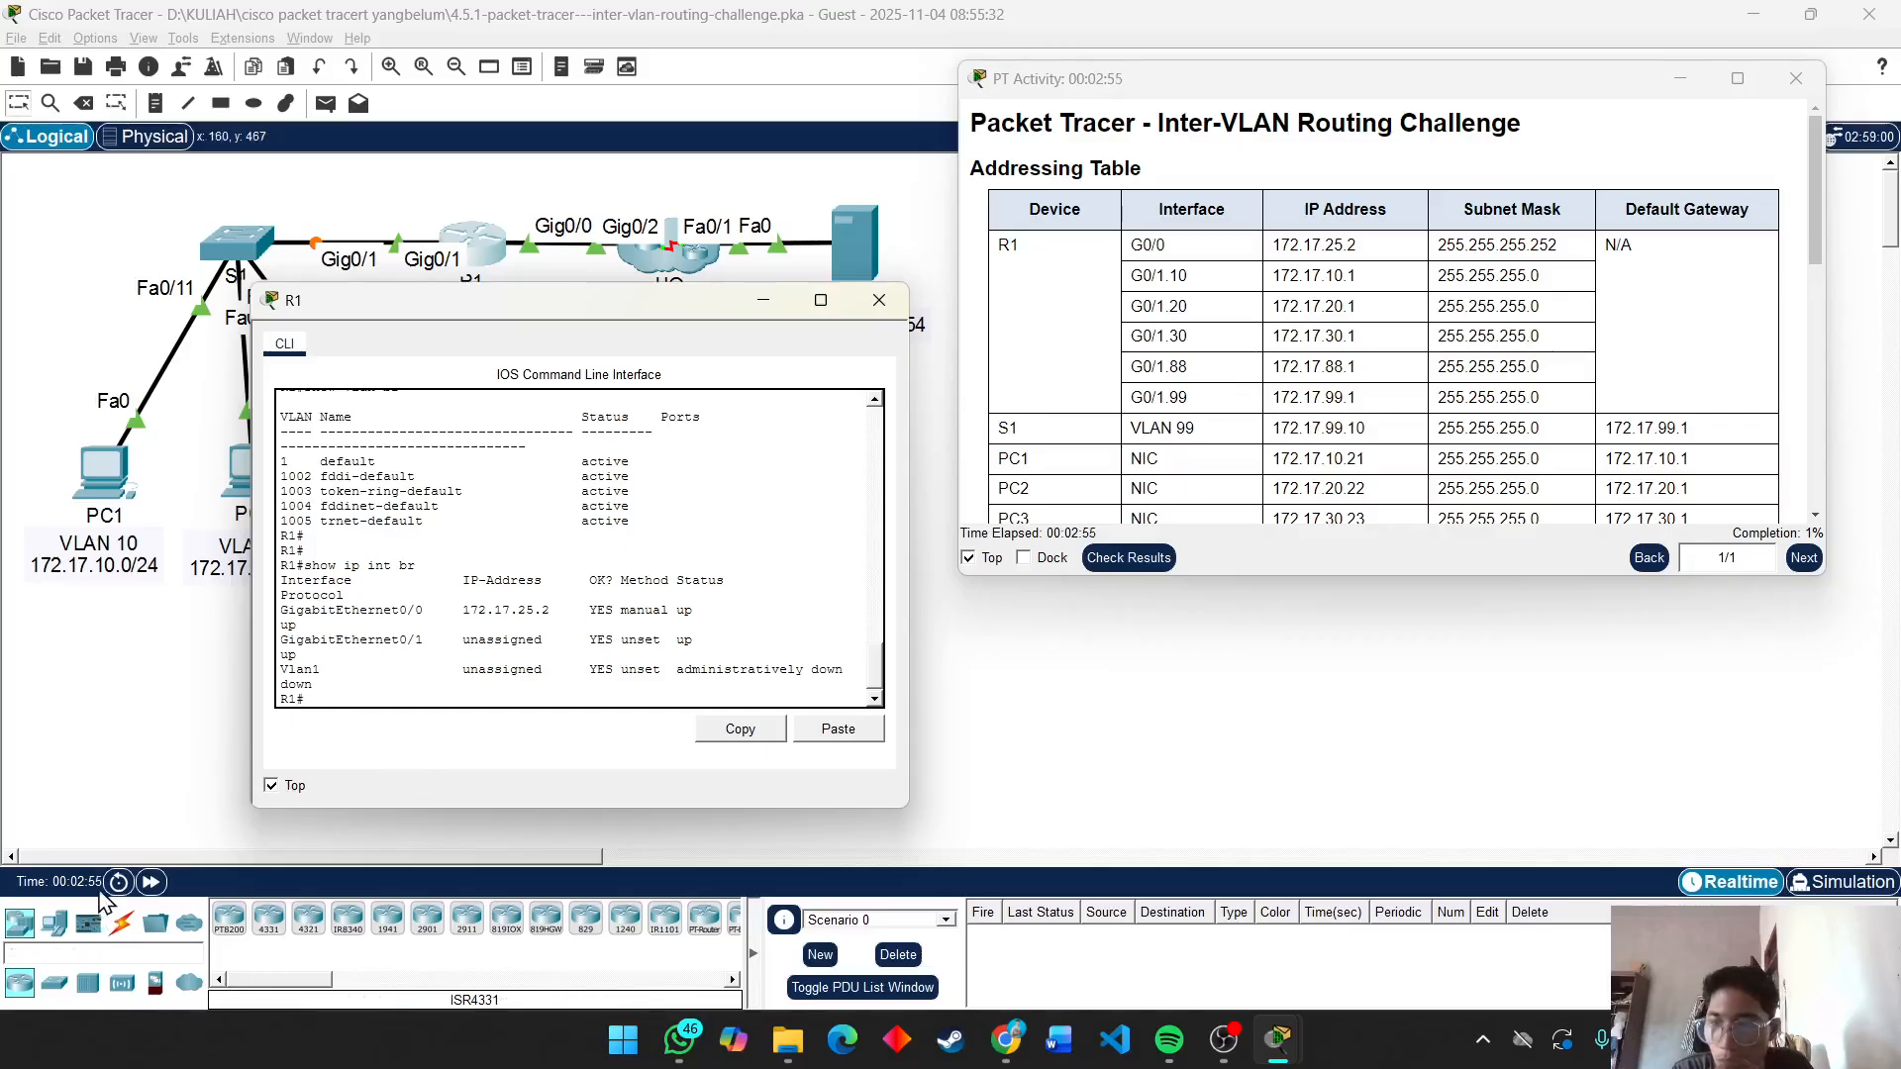
# Check the activity results and review the assessment items, moving the R1 window off the item list.
pyautogui.click(1111, 557)
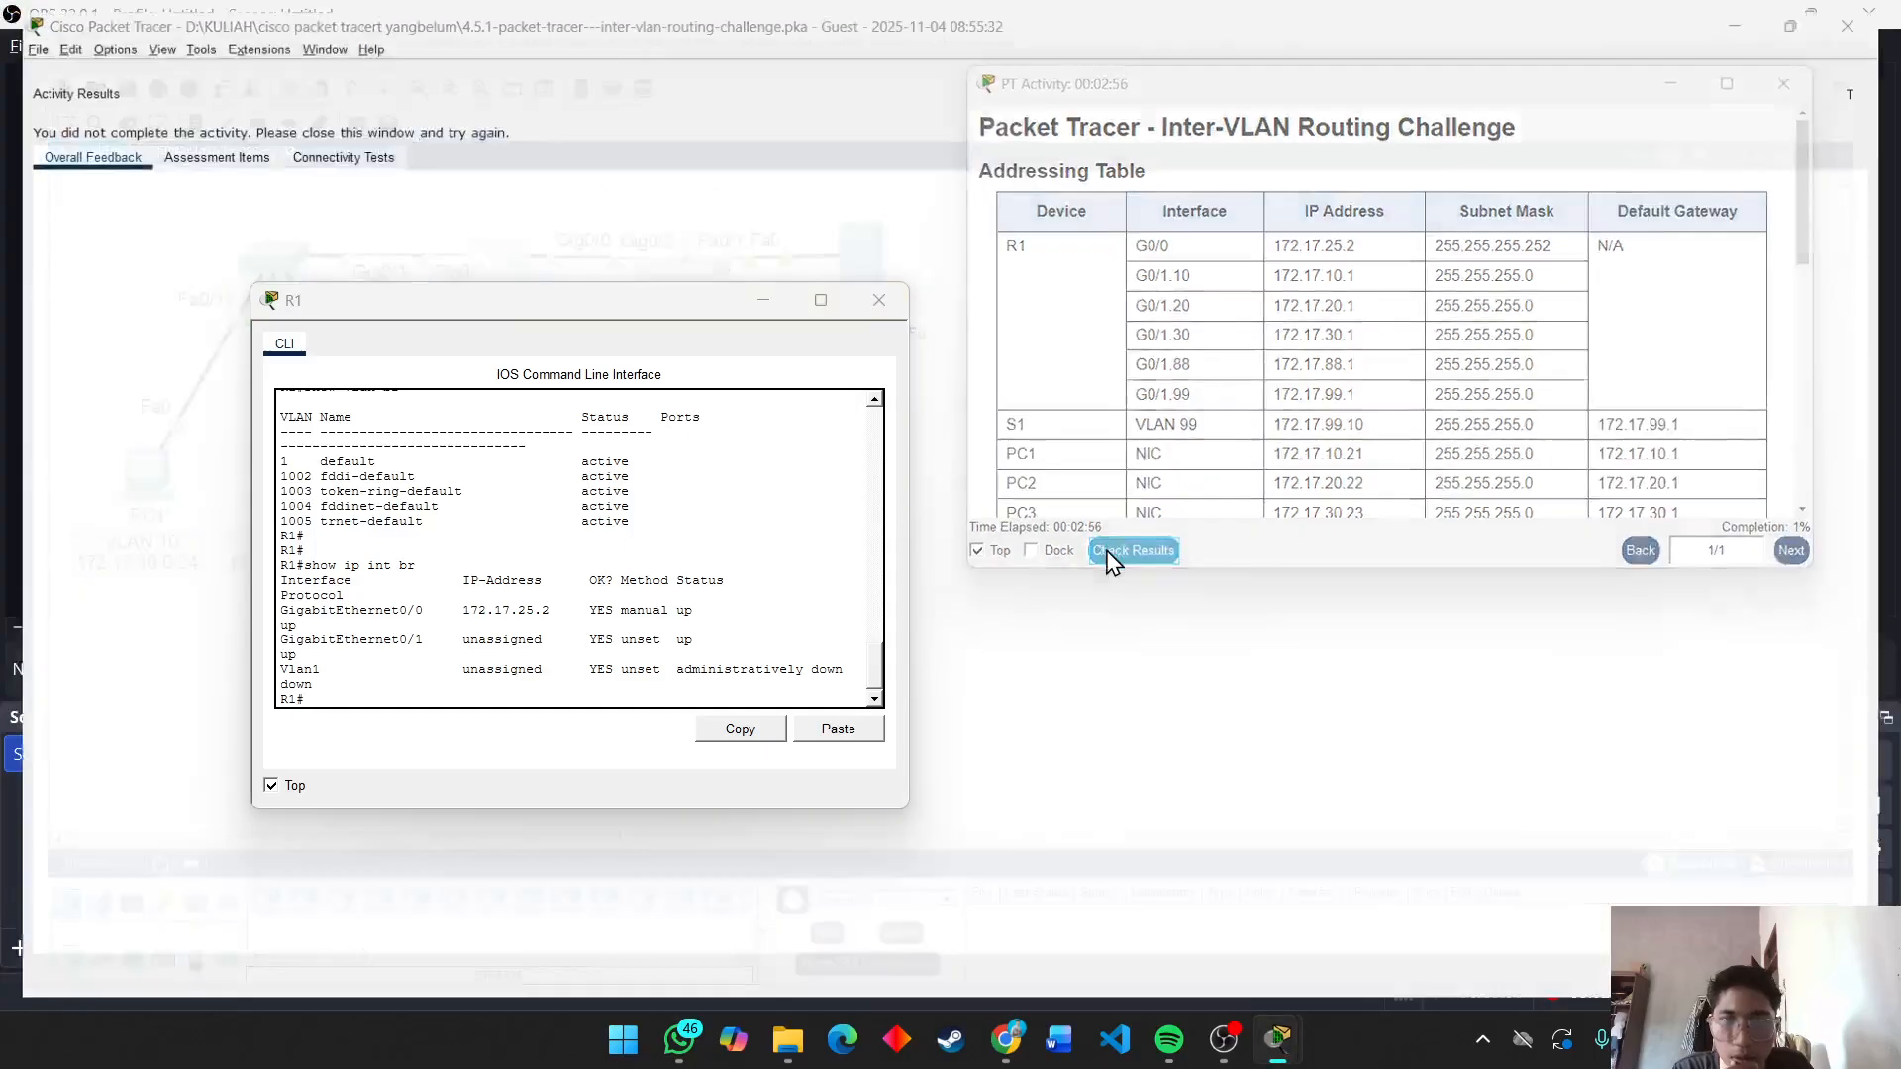
pyautogui.click(220, 150)
pyautogui.moveTo(272, 311); pyautogui.dragTo(727, 295)
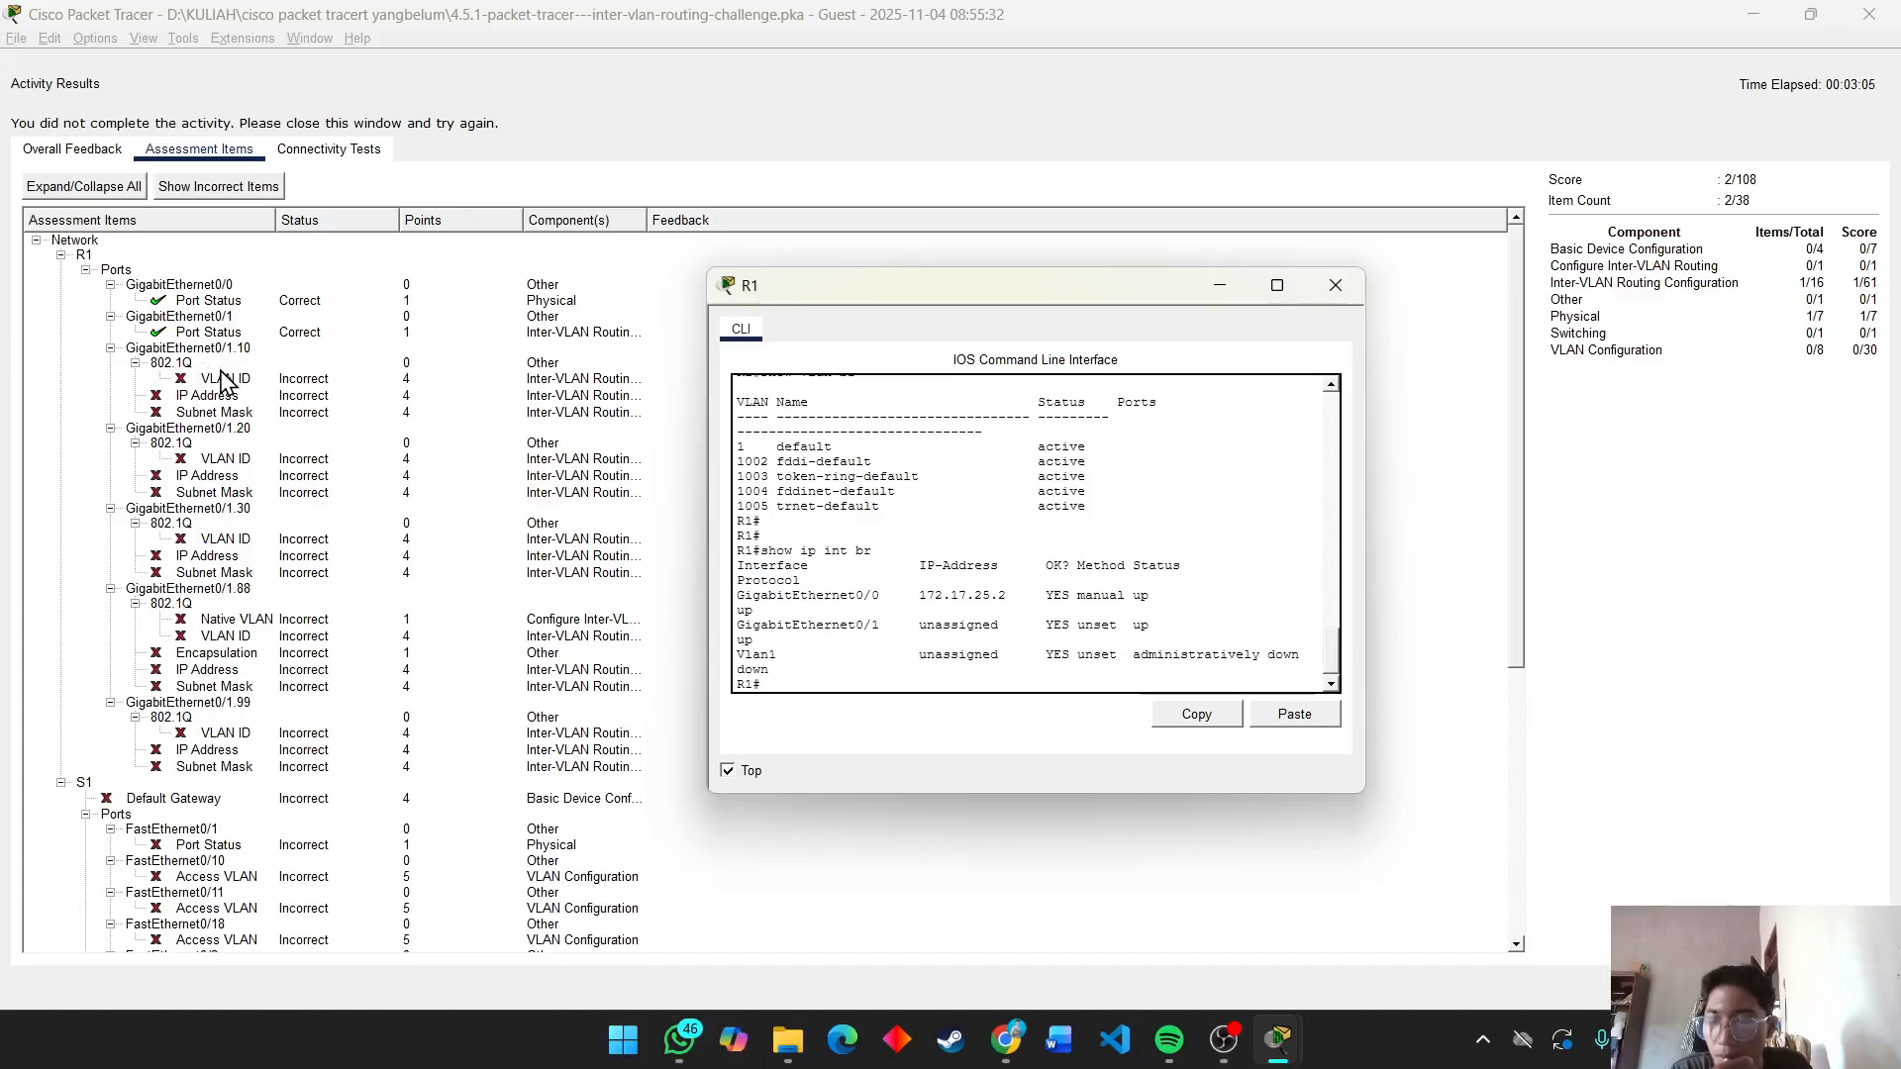
# Review the assessment items for R1 and S1, covering subinterfaces, ports and VLANs, and close the activity results.
pyautogui.scroll(-2, 189, 621)
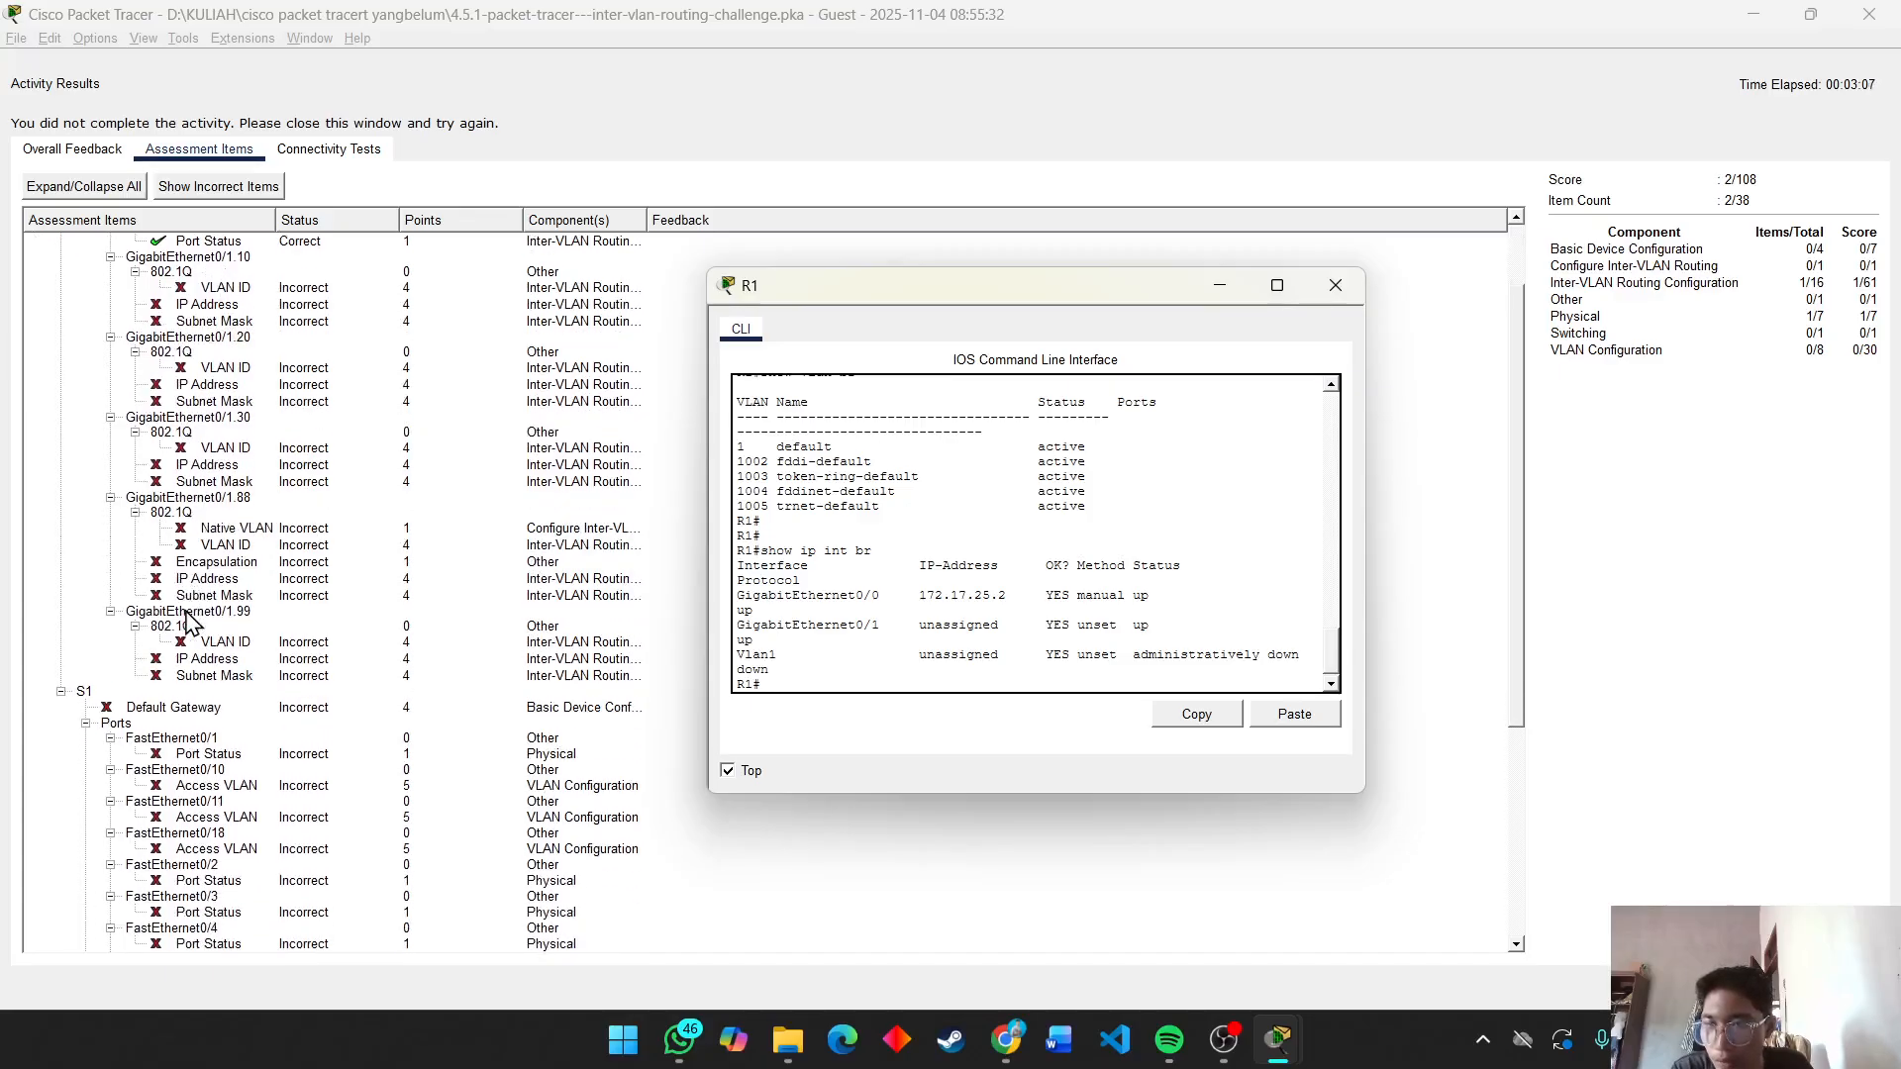
pyautogui.scroll(-2, 189, 621)
pyautogui.scroll(-6, 230, 584)
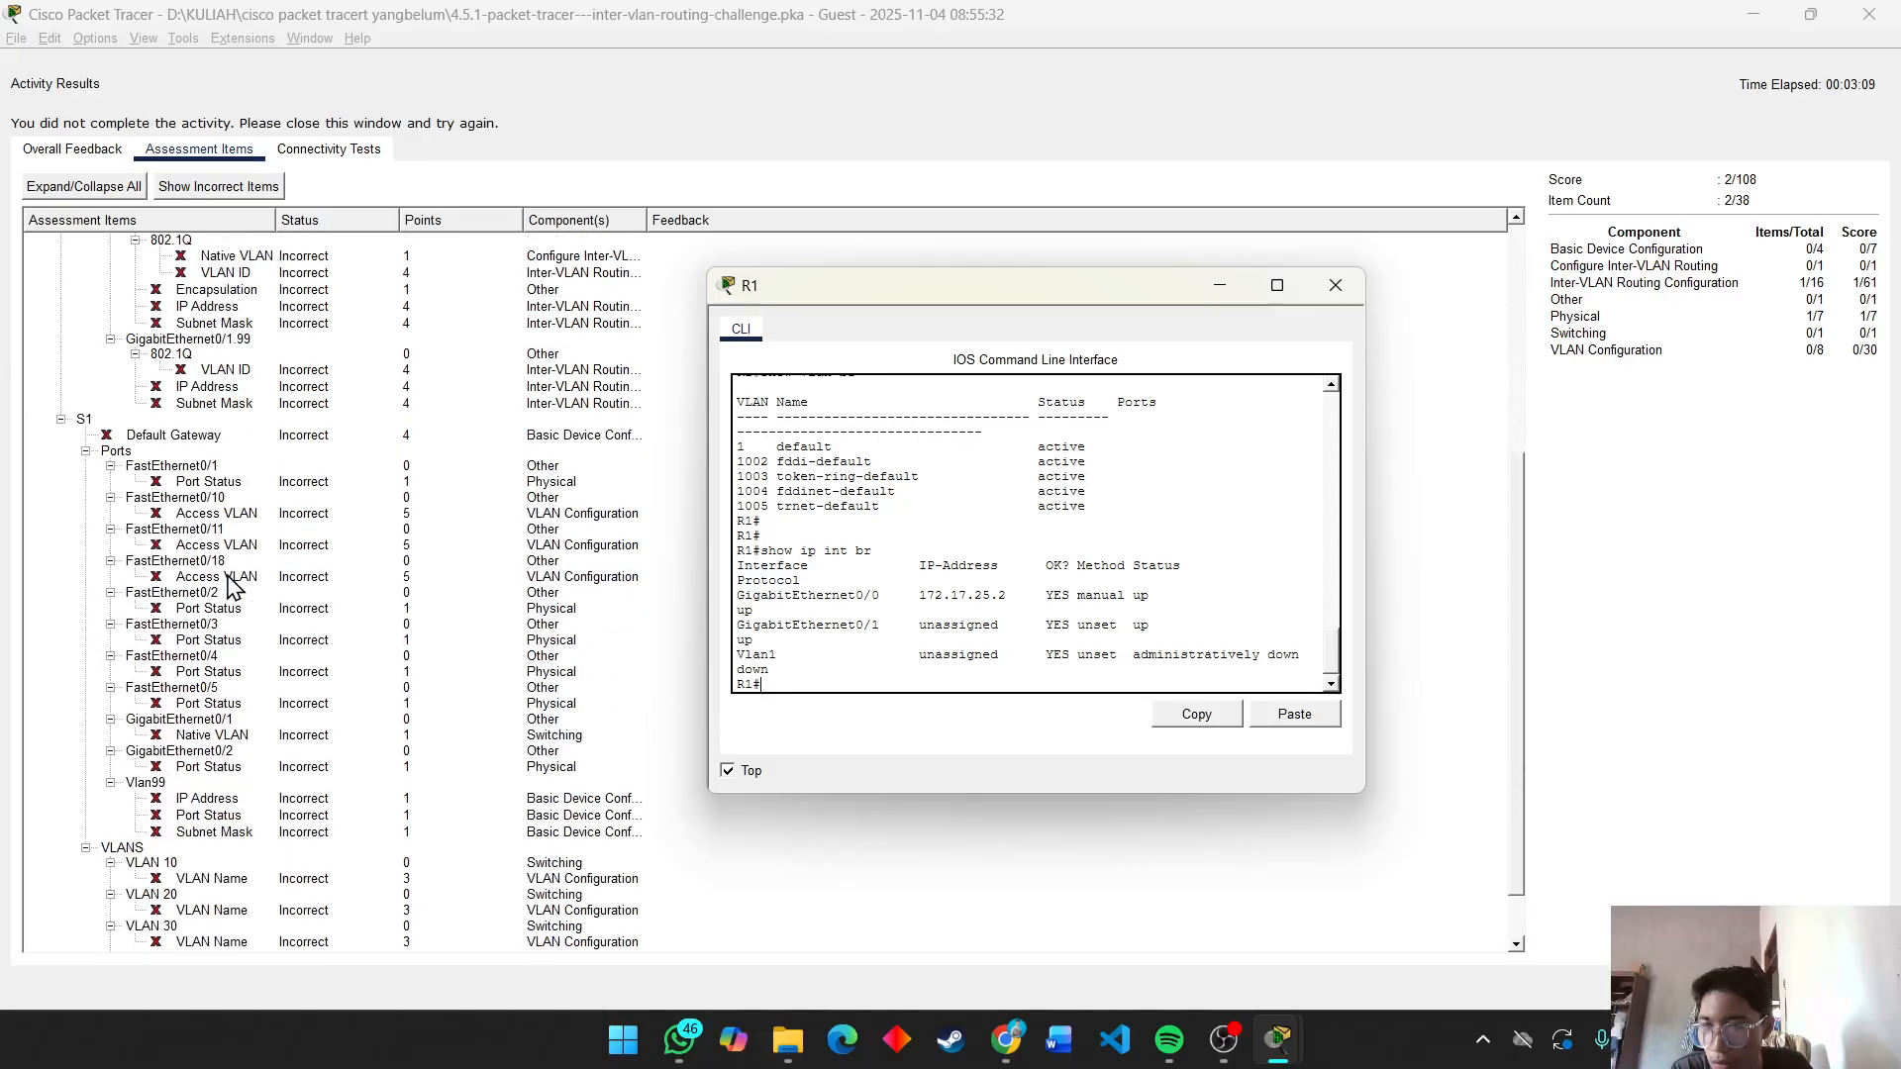
pyautogui.scroll(10, 230, 584)
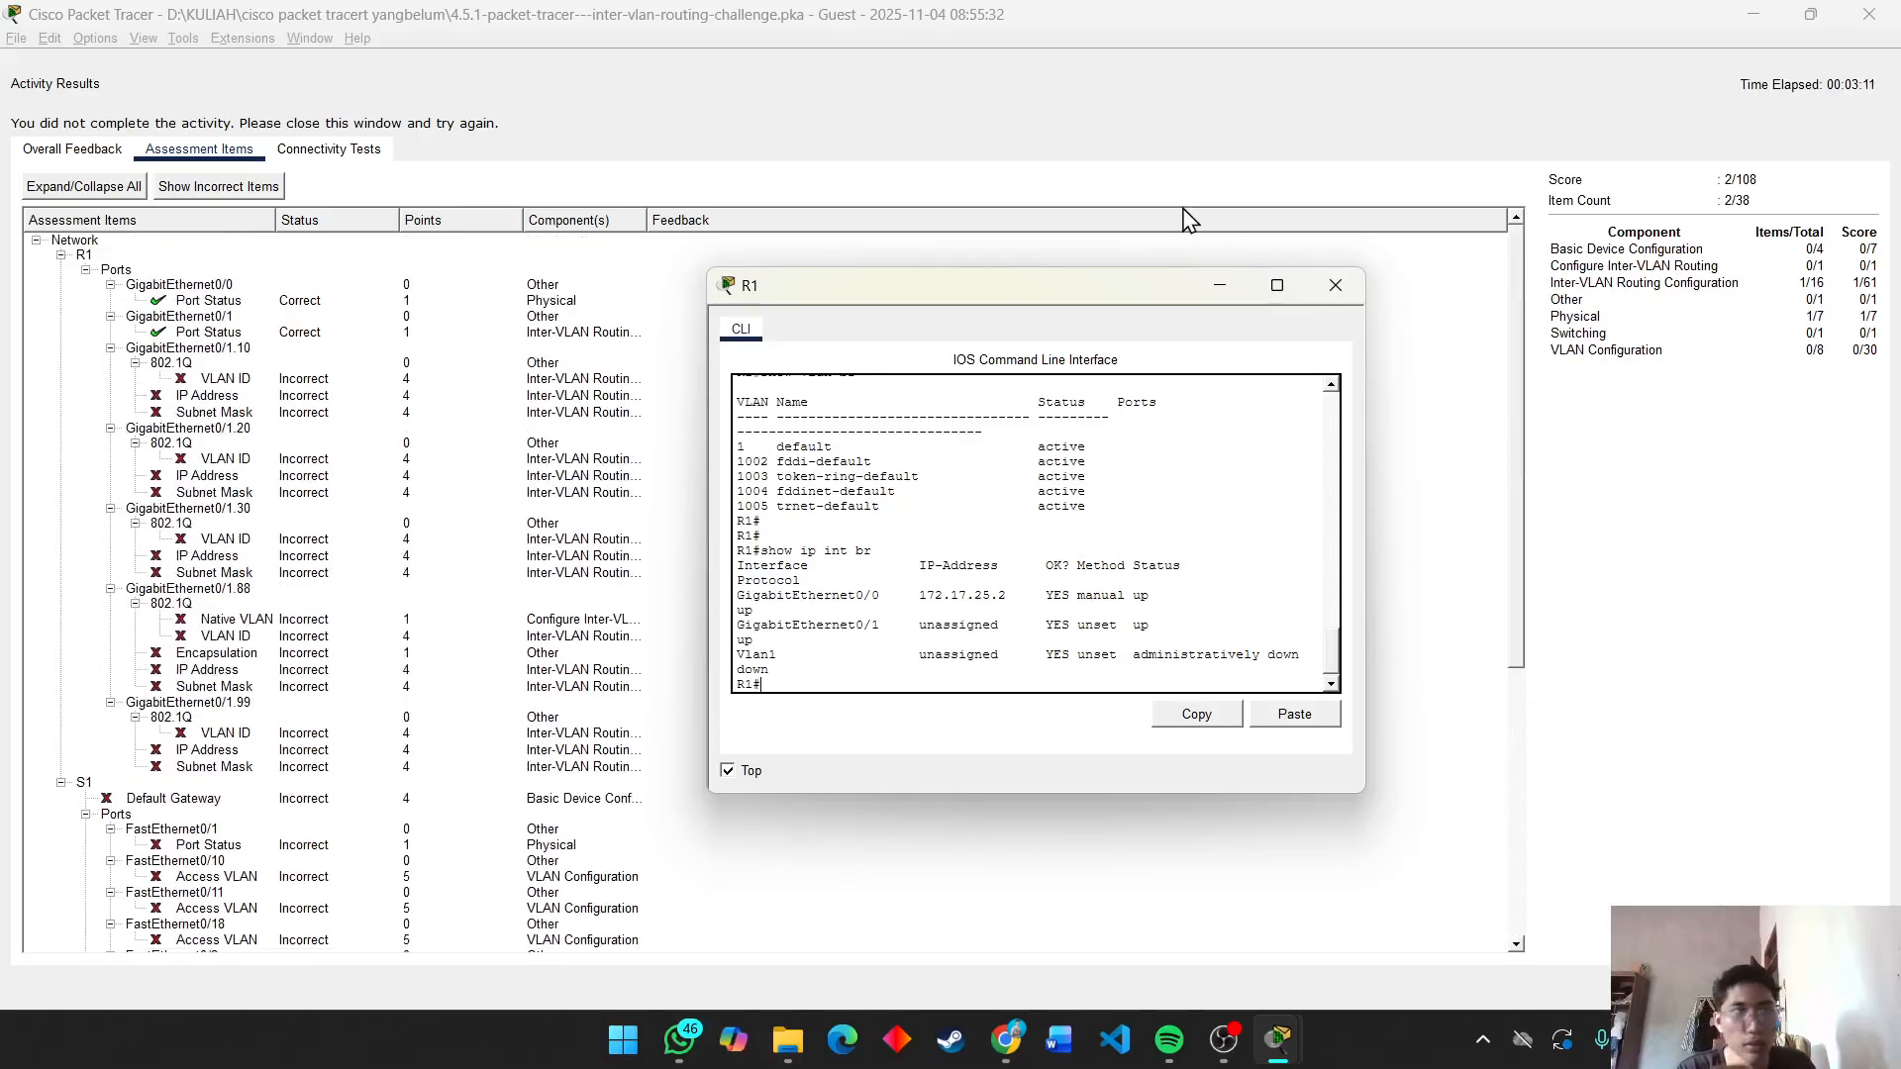
pyautogui.click(1869, 14)
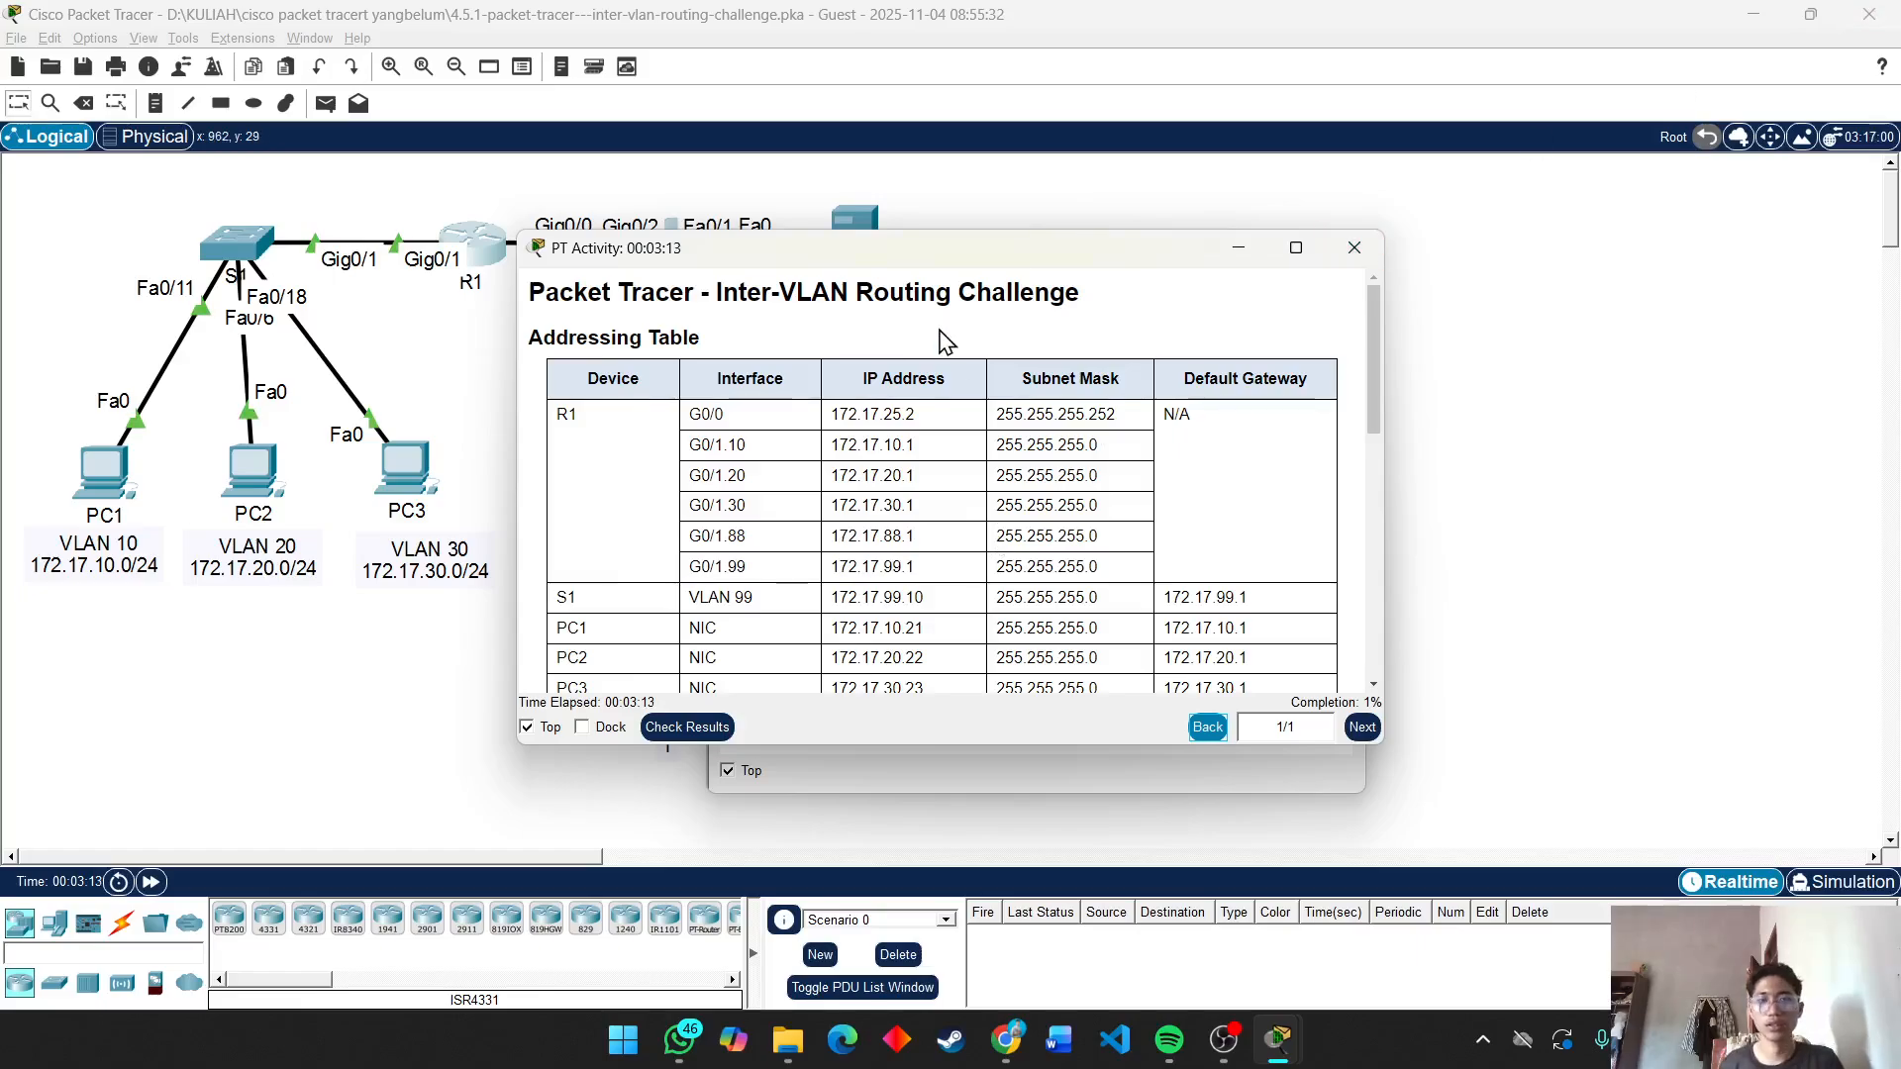
# Arrange the activity instructions and the R1 window side by side so the addressing table stays readable.
pyautogui.moveTo(1127, 211); pyautogui.dragTo(1245, 100)
pyautogui.click(939, 379)
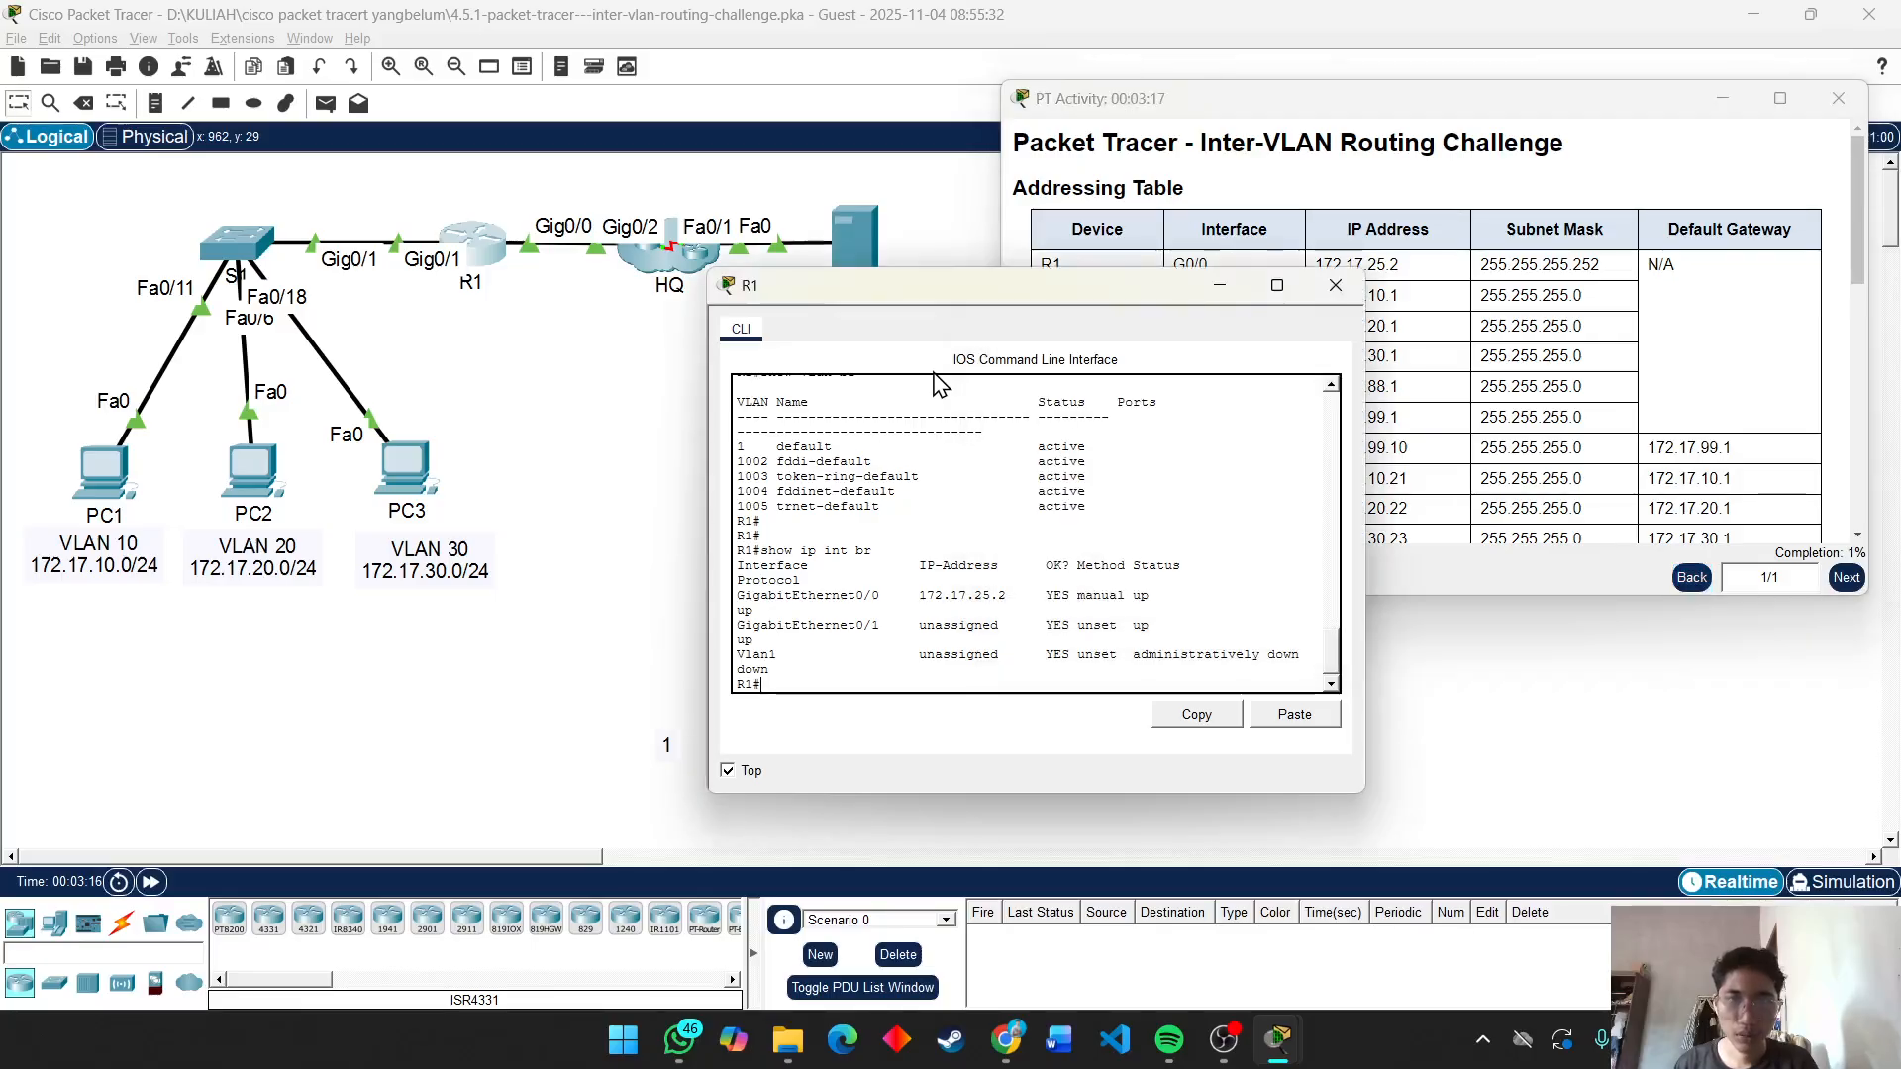
pyautogui.moveTo(1047, 307); pyautogui.dragTo(654, 249)
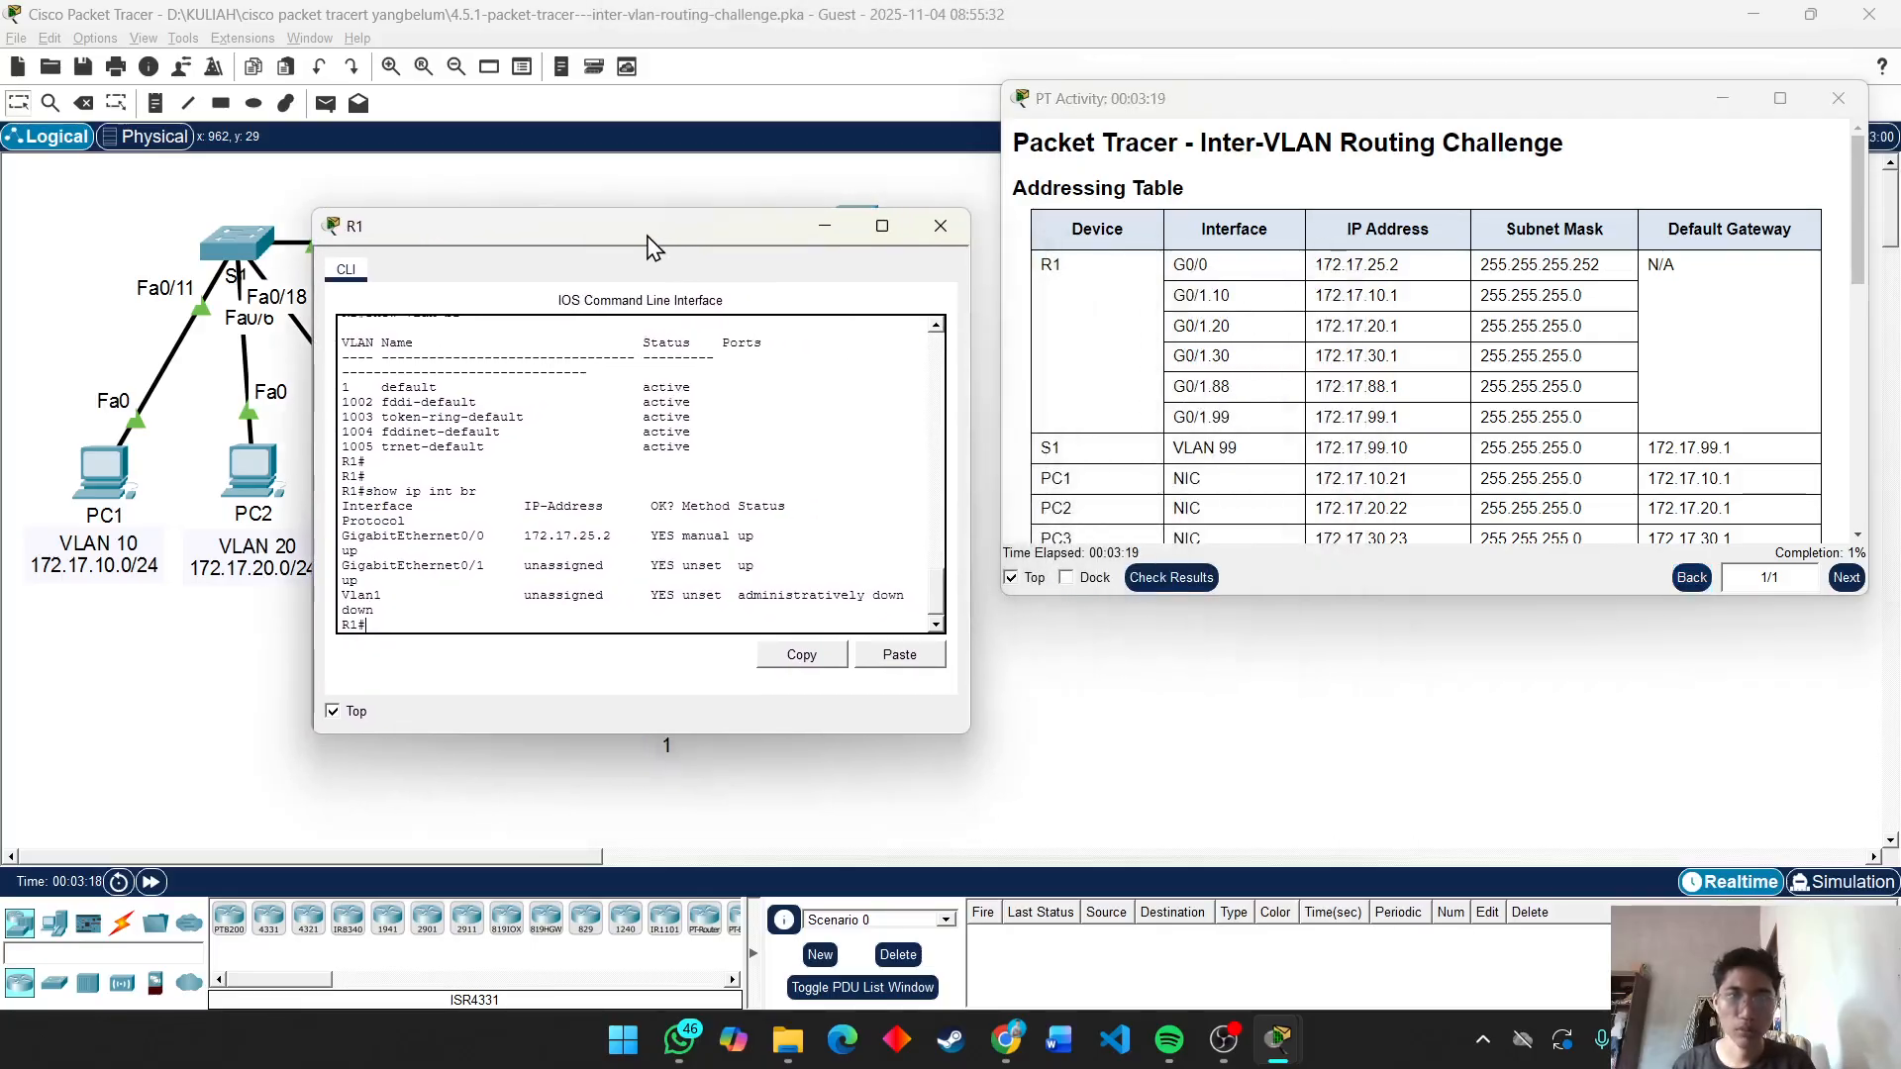
# Enter global configuration mode on R1 and create subinterface g0/1.10.
pyautogui.write('conf t')
pyautogui.press('Return')
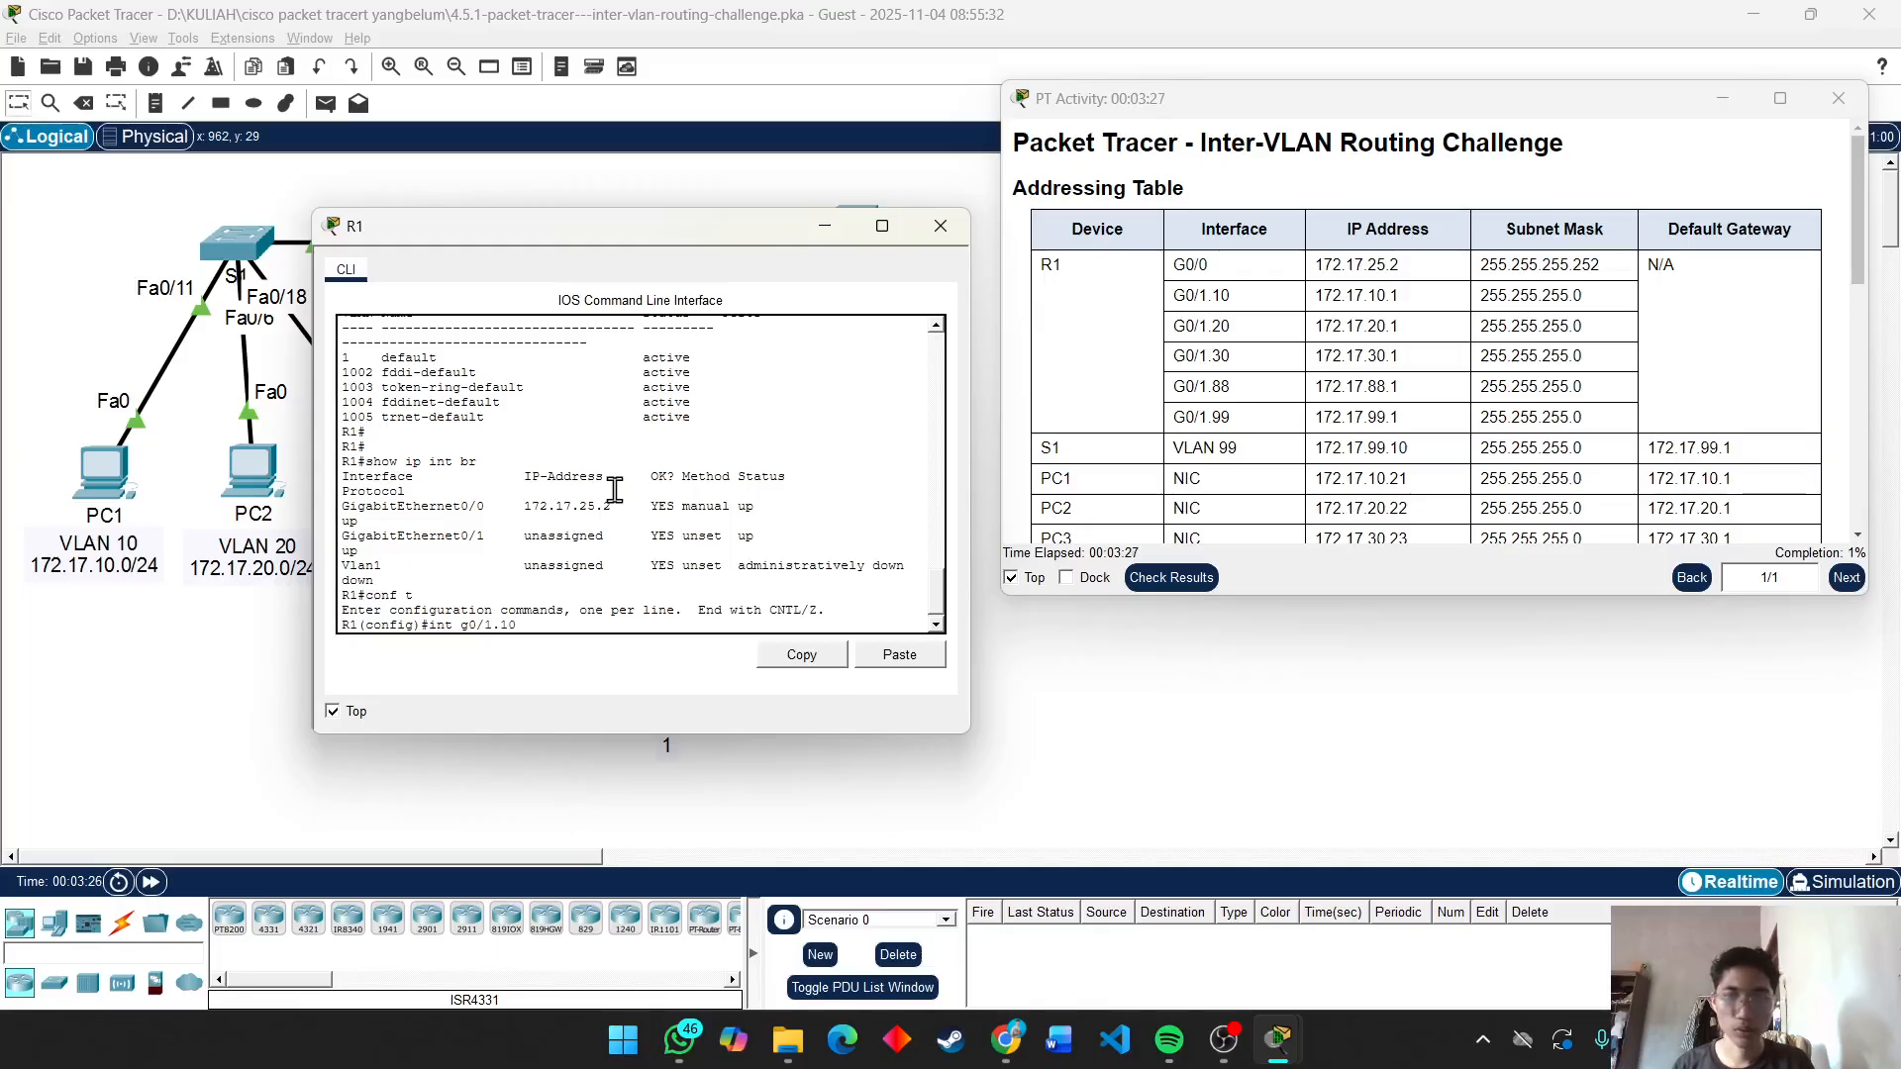
pyautogui.write('int g0/1.10')
pyautogui.press('Return')
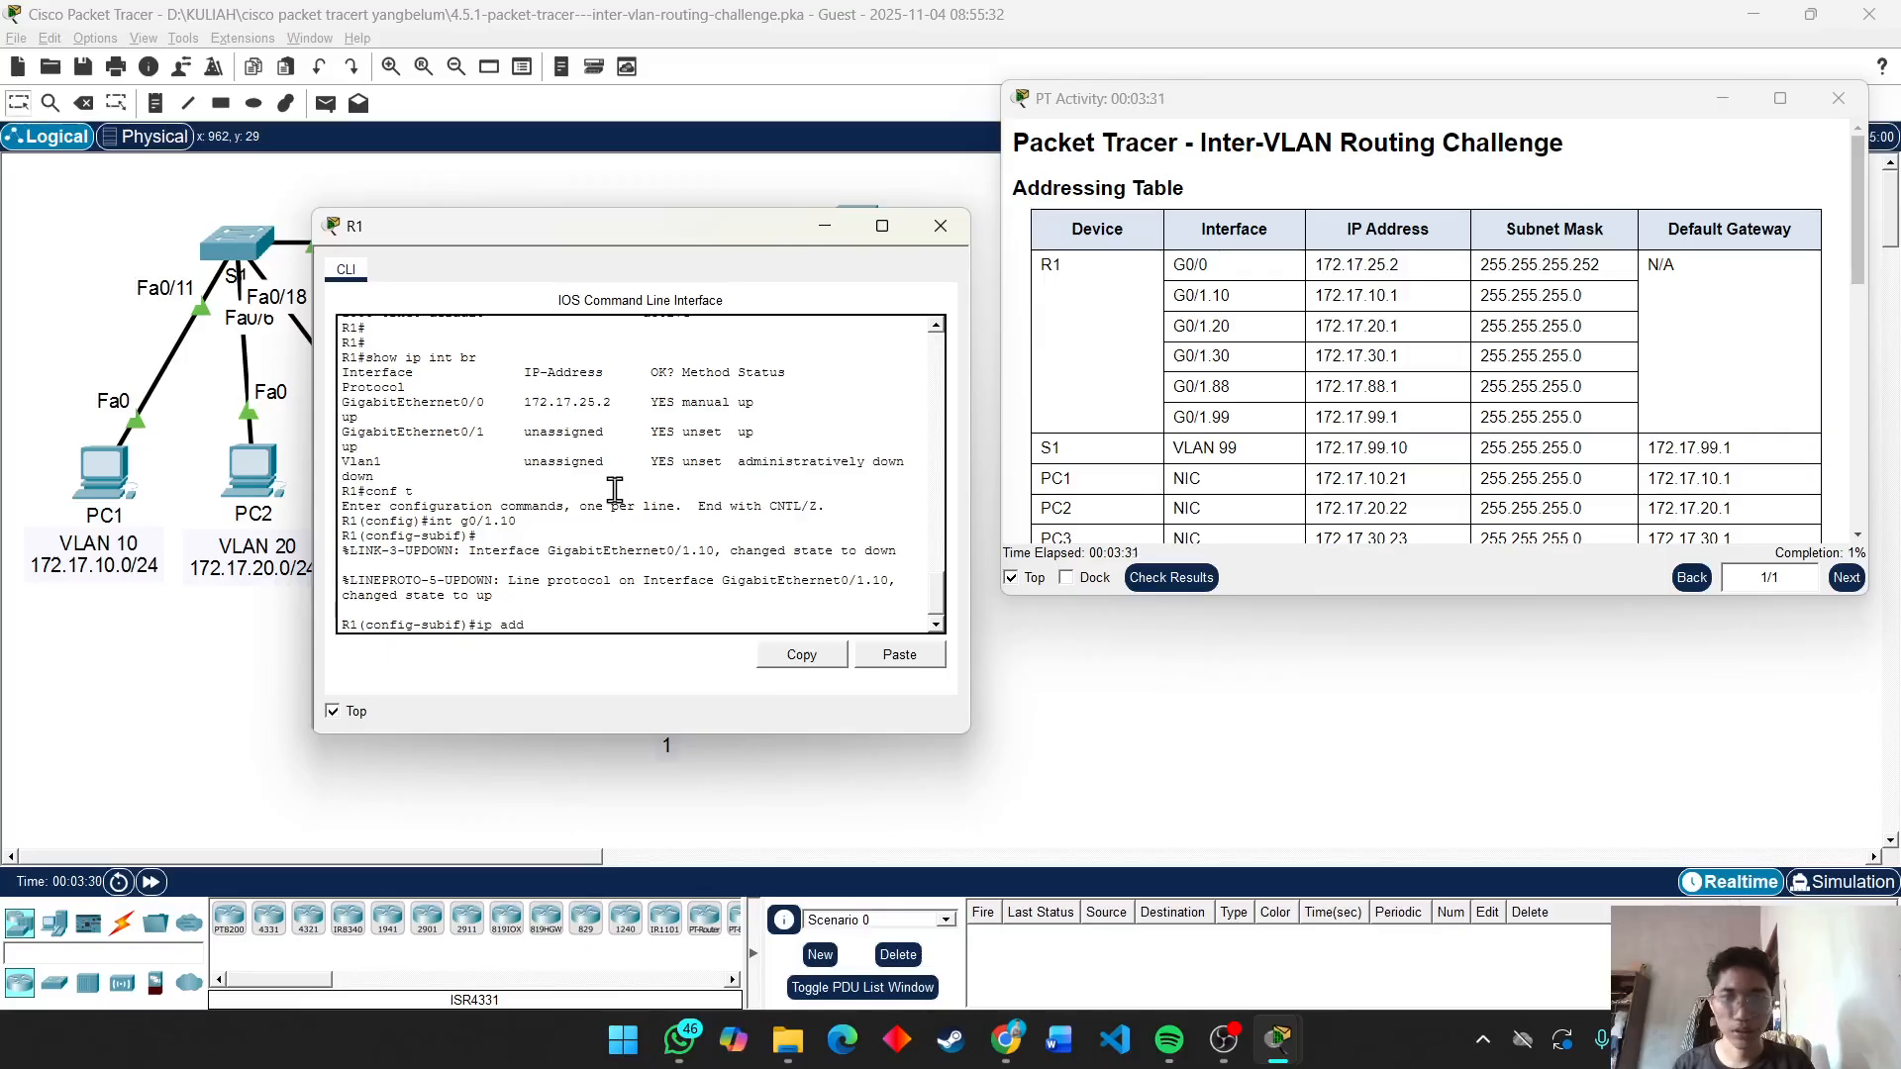
pyautogui.press('Return')
pyautogui.write('ip add 1')
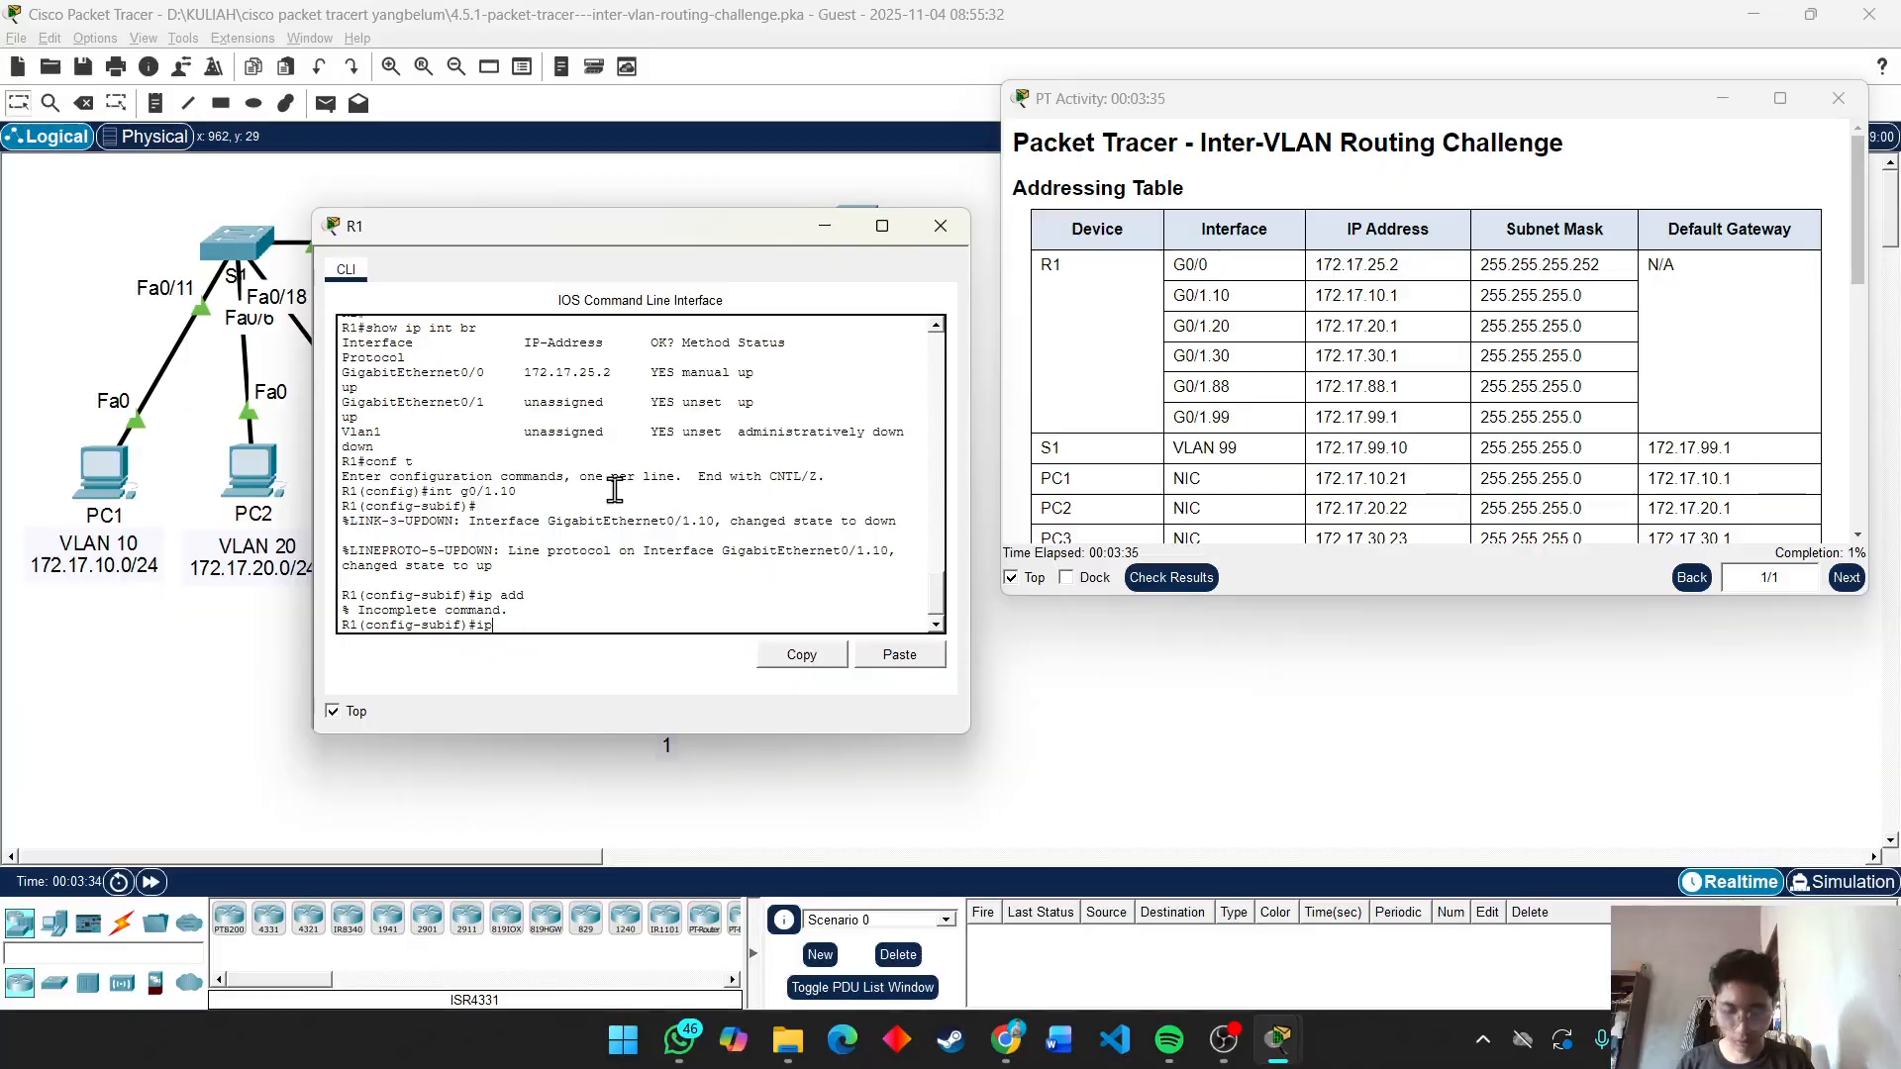
pyautogui.press('BackSpace')
pyautogui.press('BackSpace')
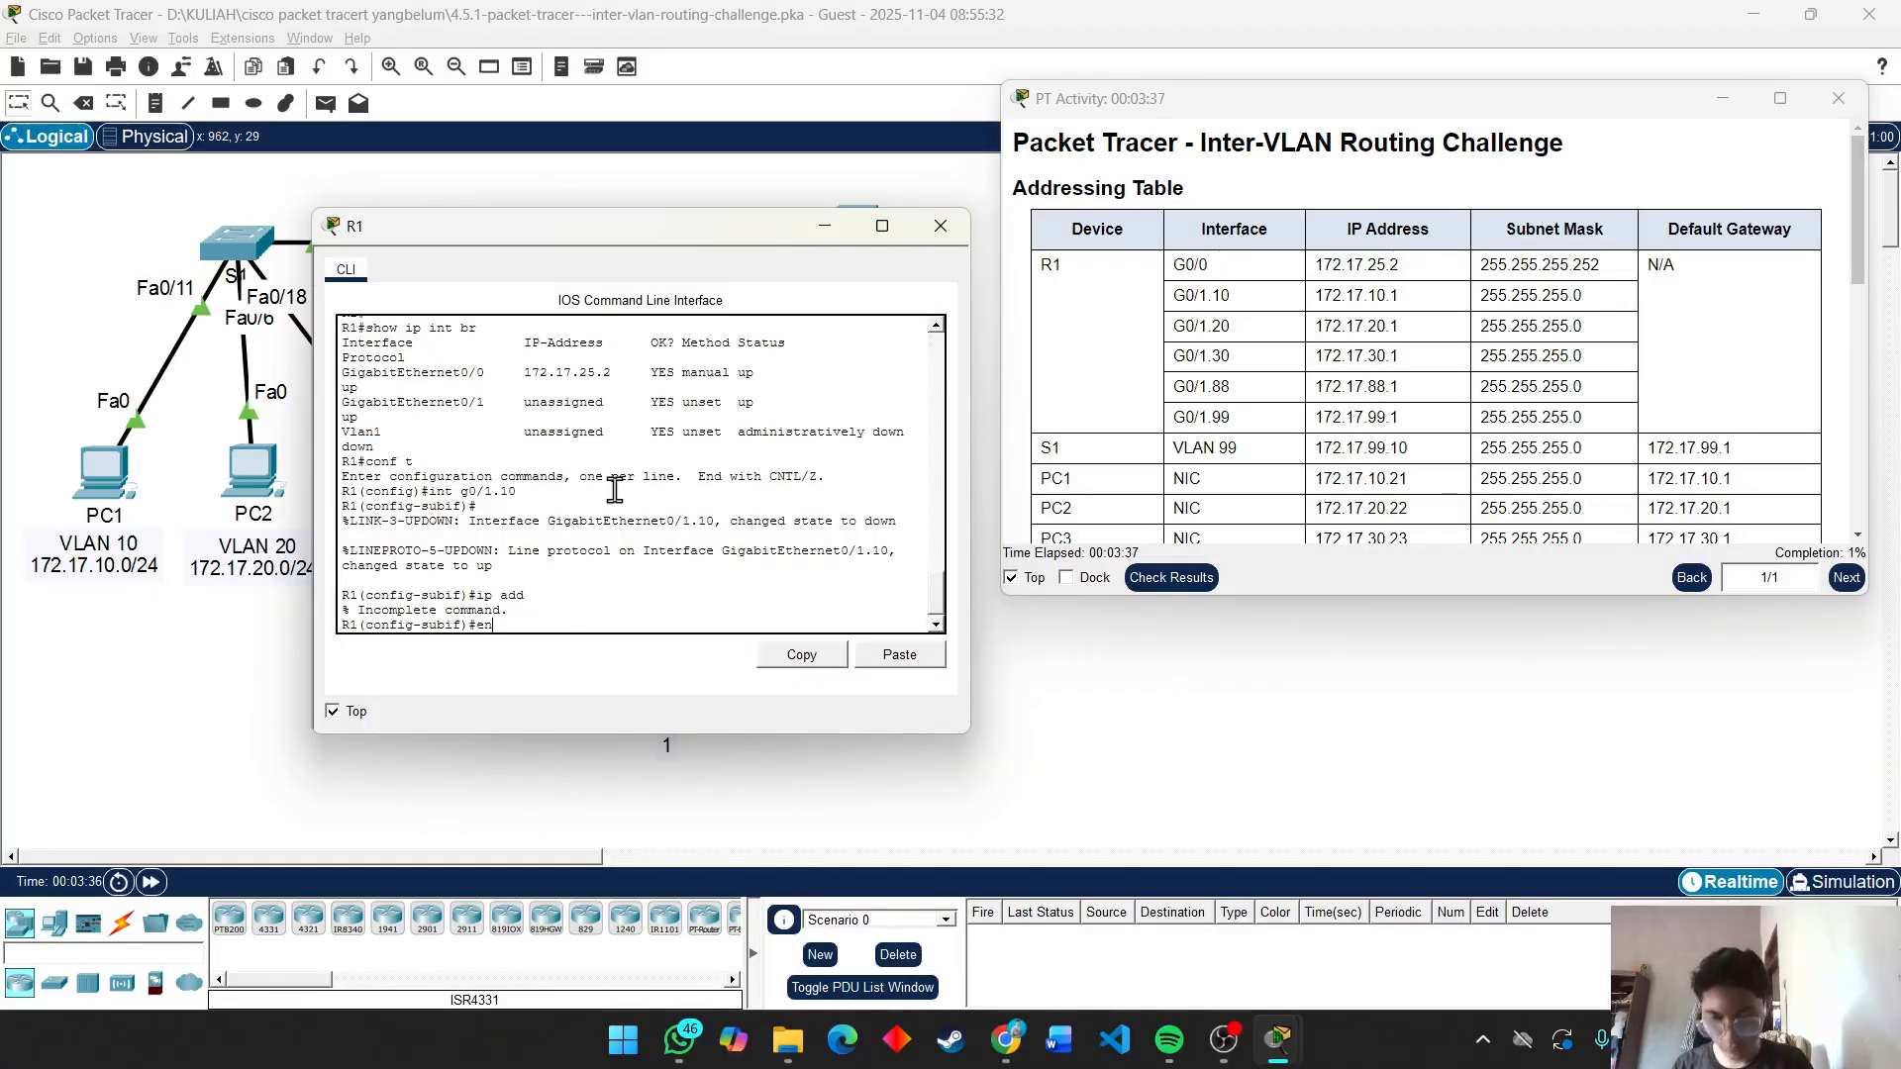
# Set 802.1Q encapsulation with VLAN ID 10 on subinterface g0/1.10.
pyautogui.write('en')
pyautogui.press('Tab')
pyautogui.write('d')
pyautogui.press('Tab')
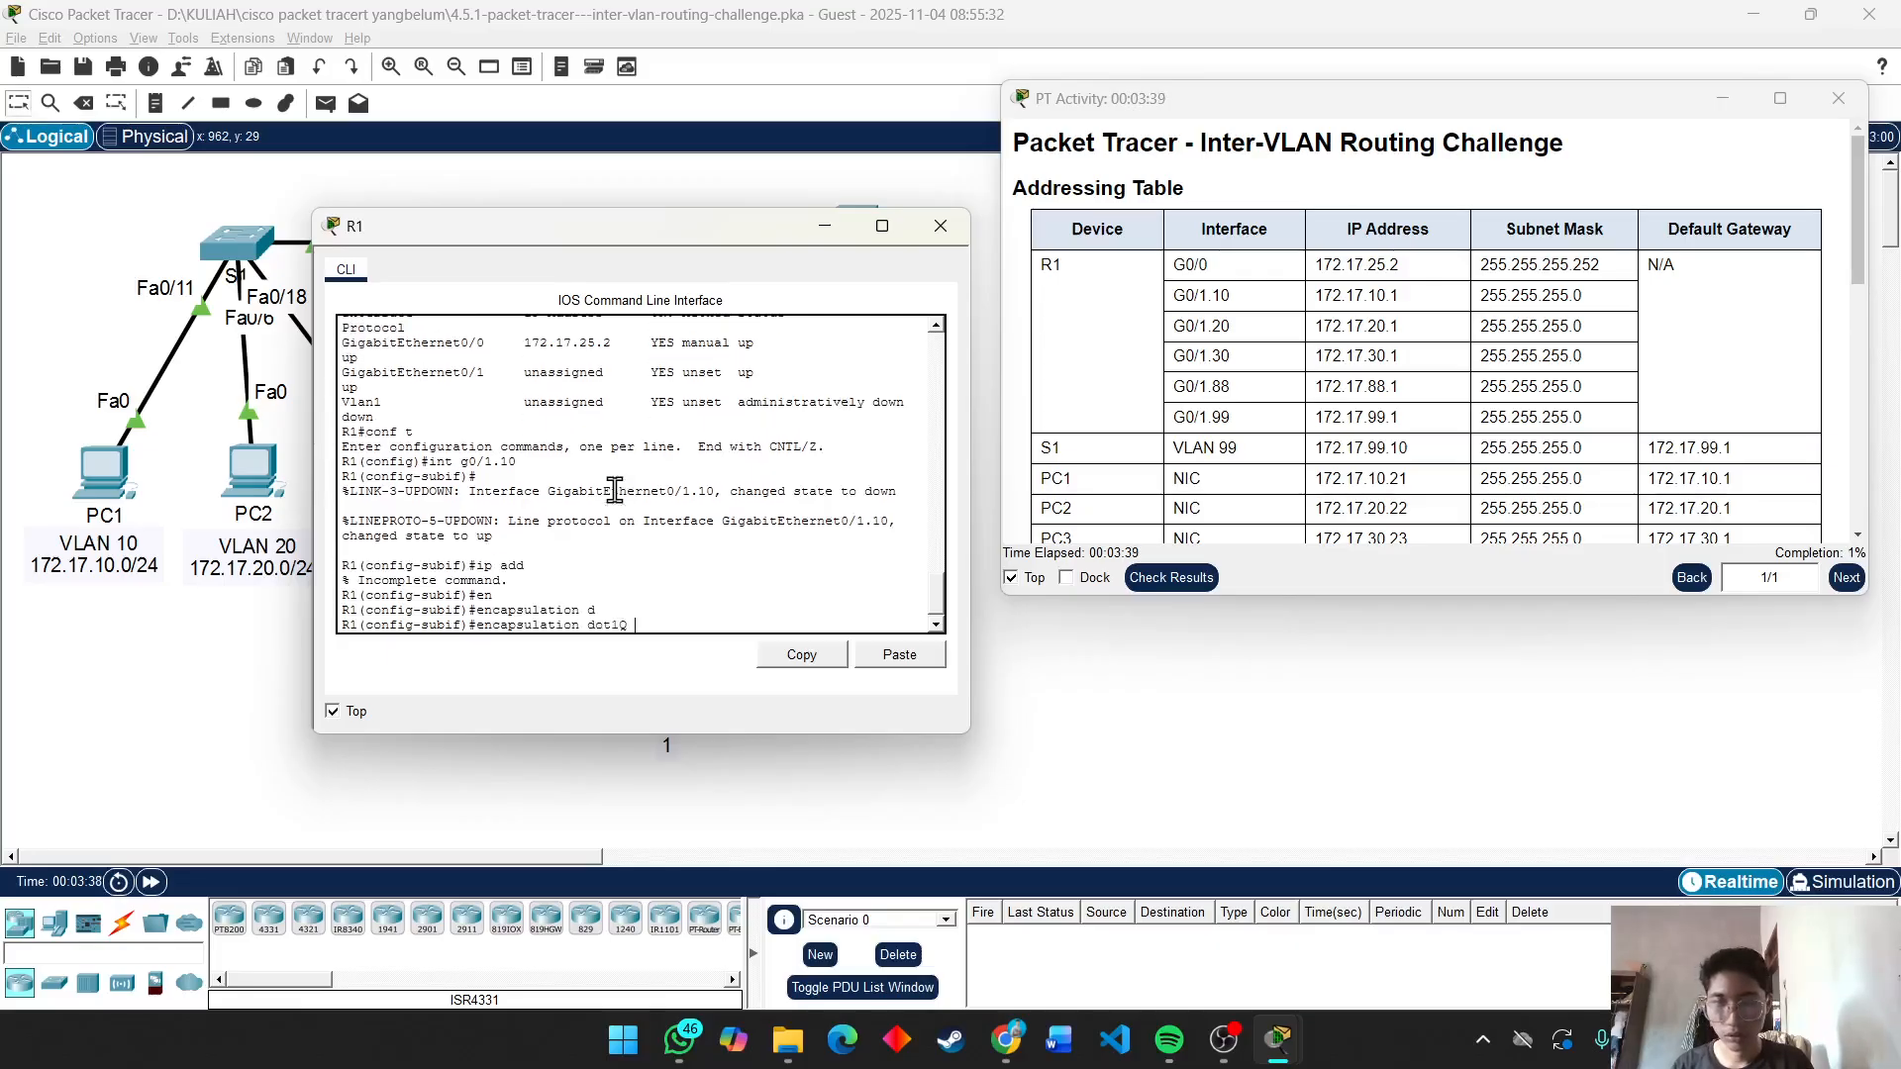
pyautogui.write('10')
pyautogui.press('Return')
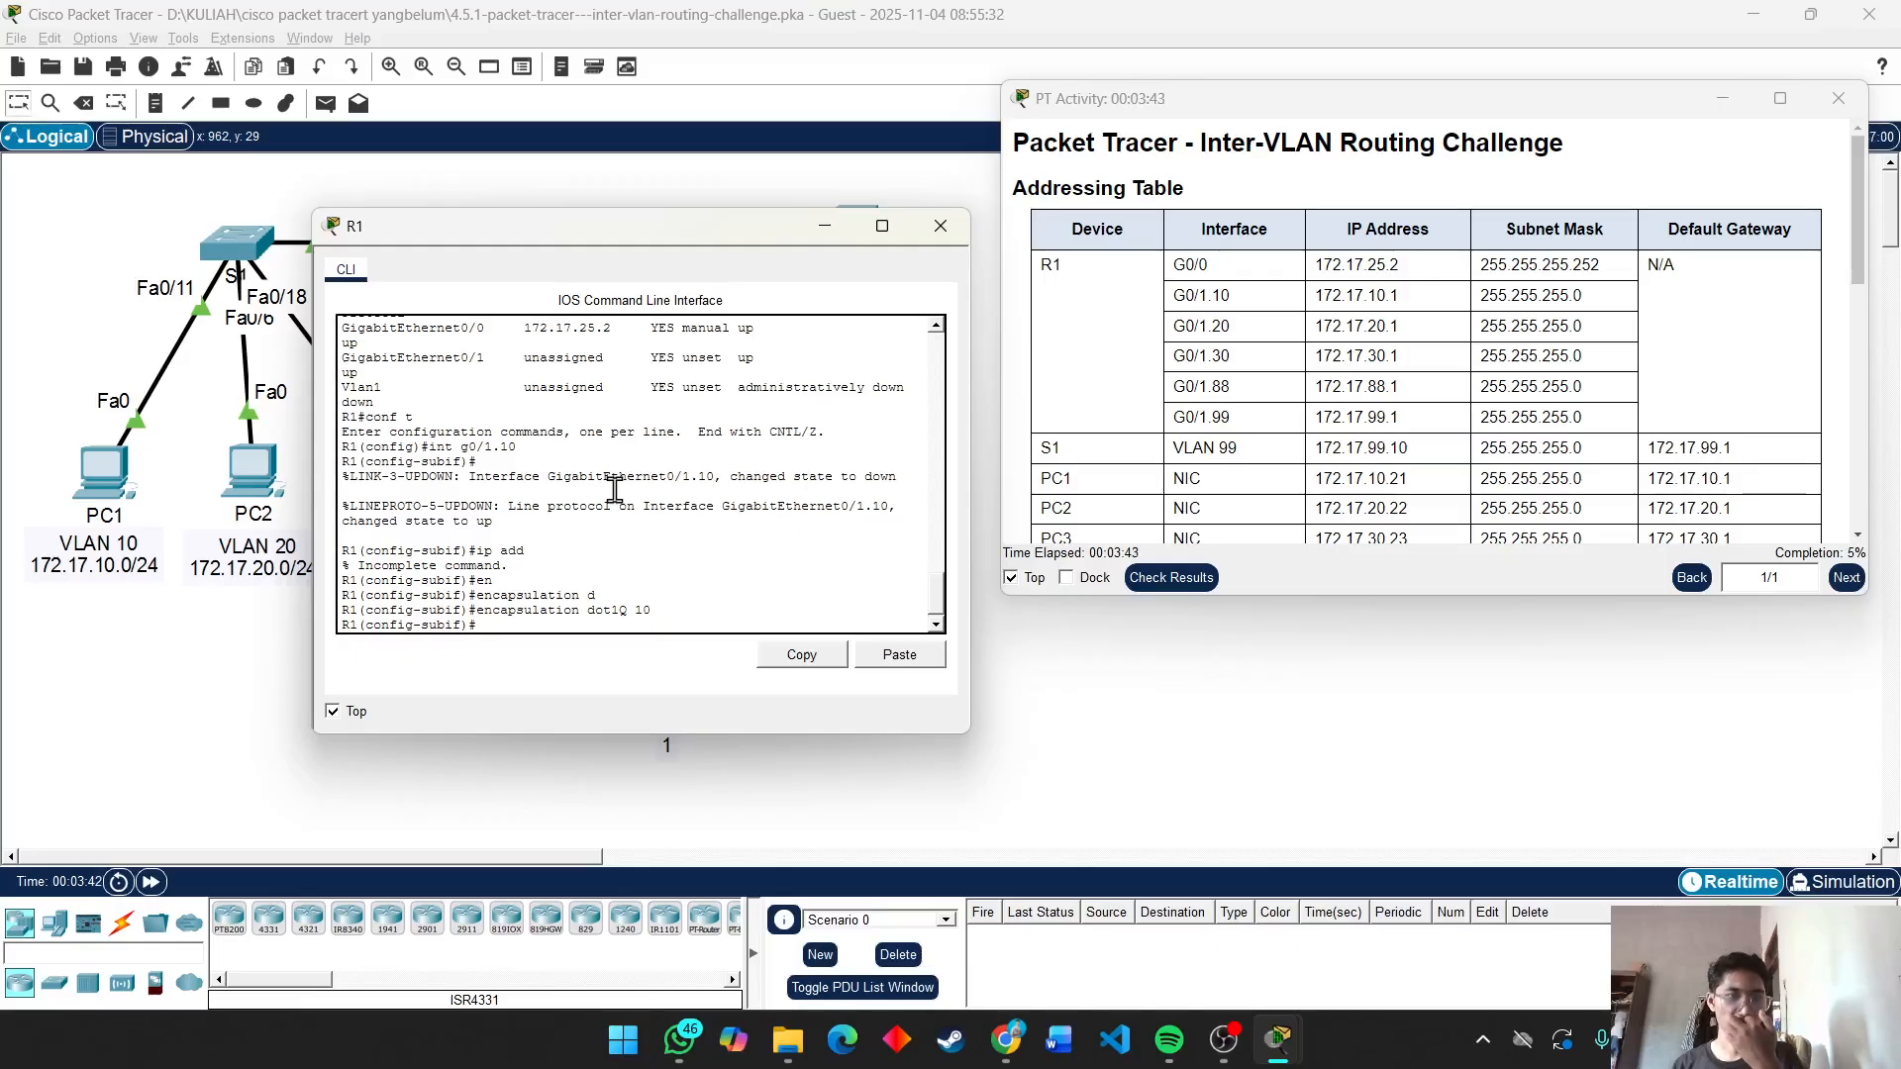
# Assign IP address 172.17.10.1 with mask 255.255.255.0 to subinterface g0/1.10 and return to global configuration mode.
pyautogui.write('ip ad')
pyautogui.press('Tab')
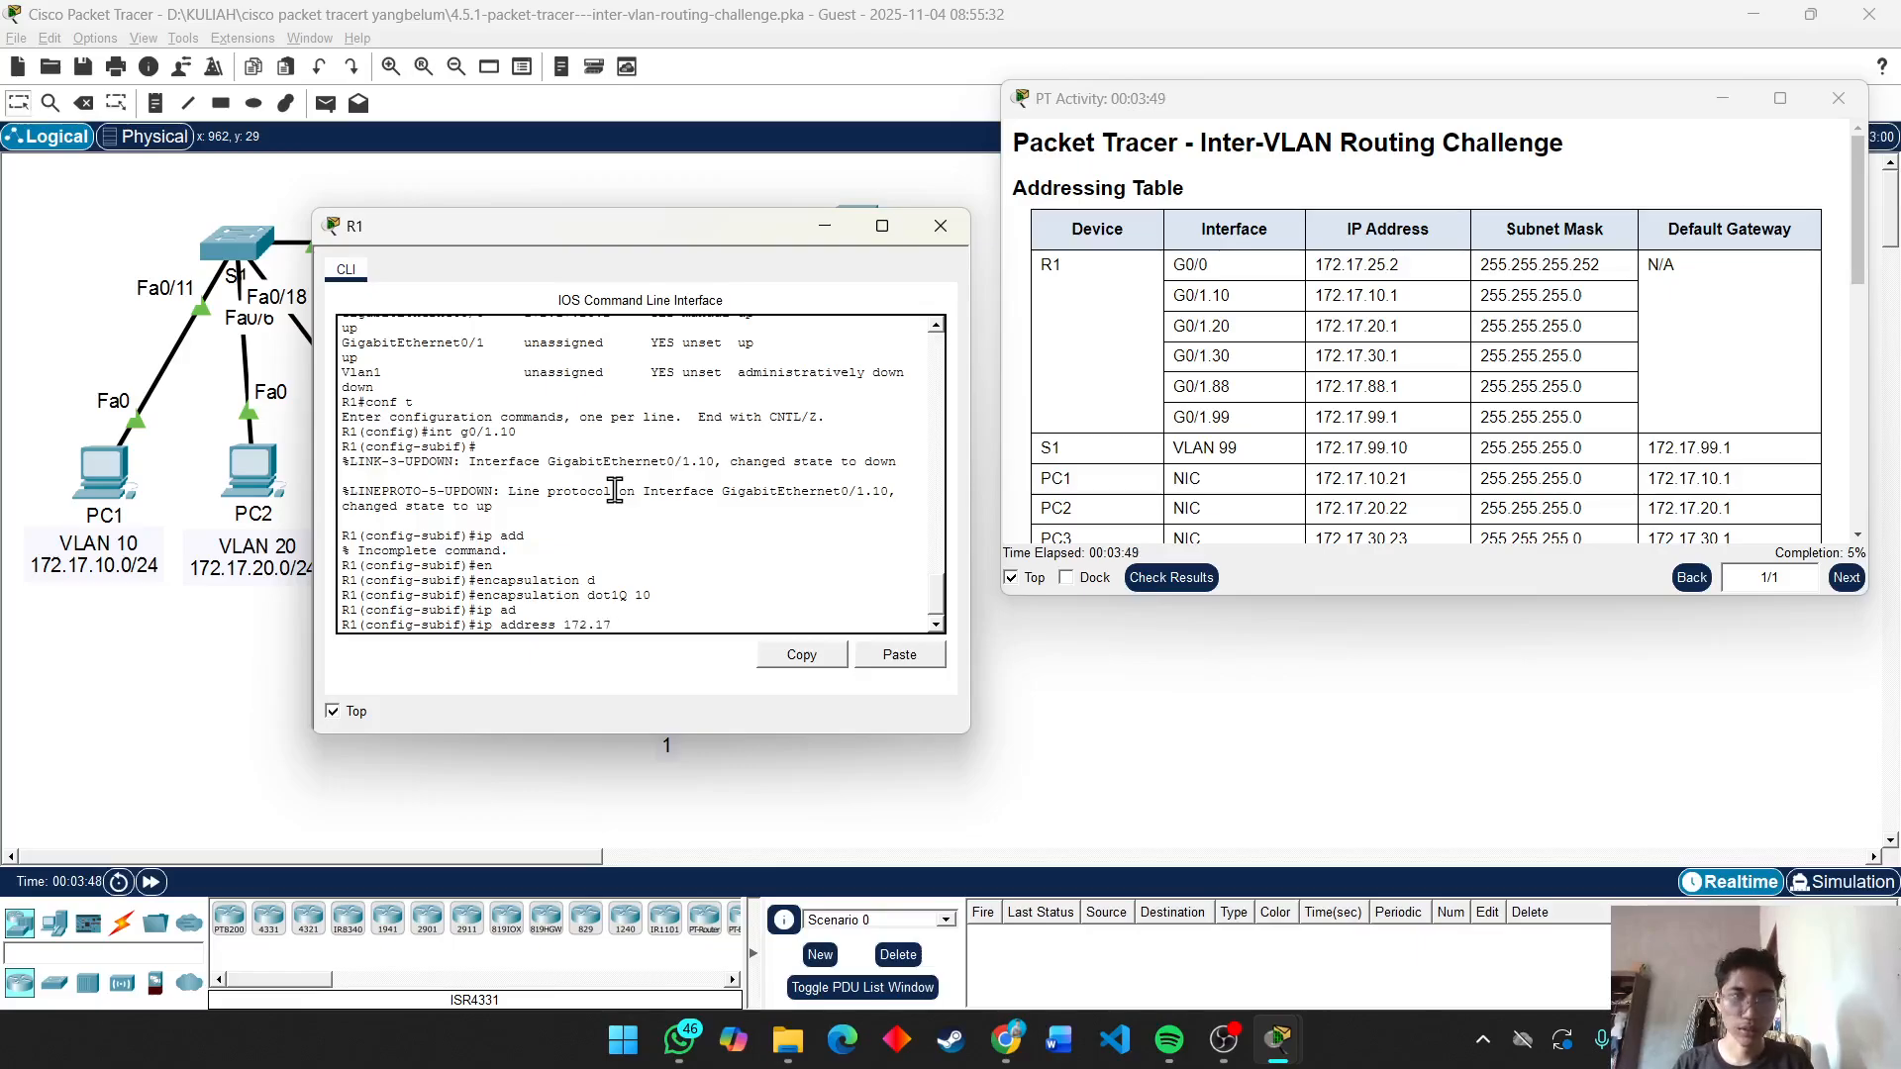
pyautogui.write('172.17.10.1 255.255.255')
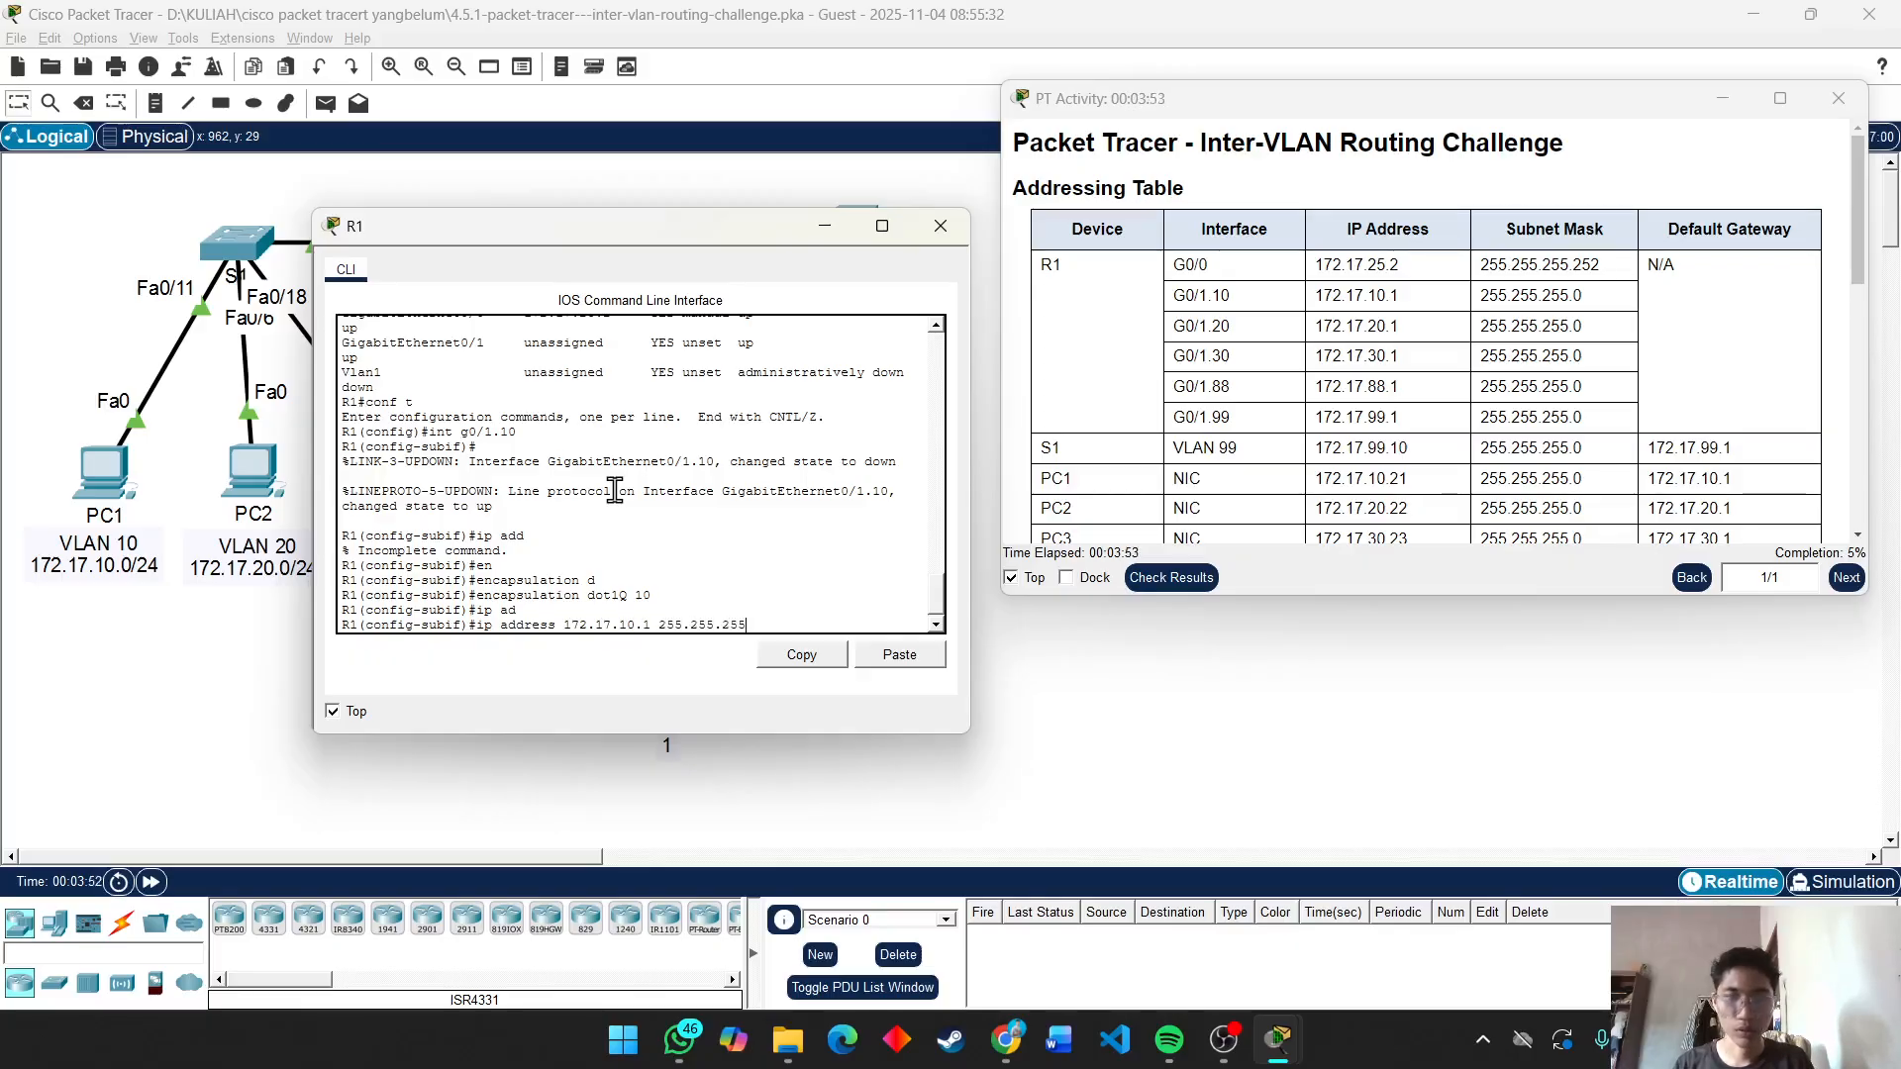
pyautogui.write('.0')
pyautogui.press('Return')
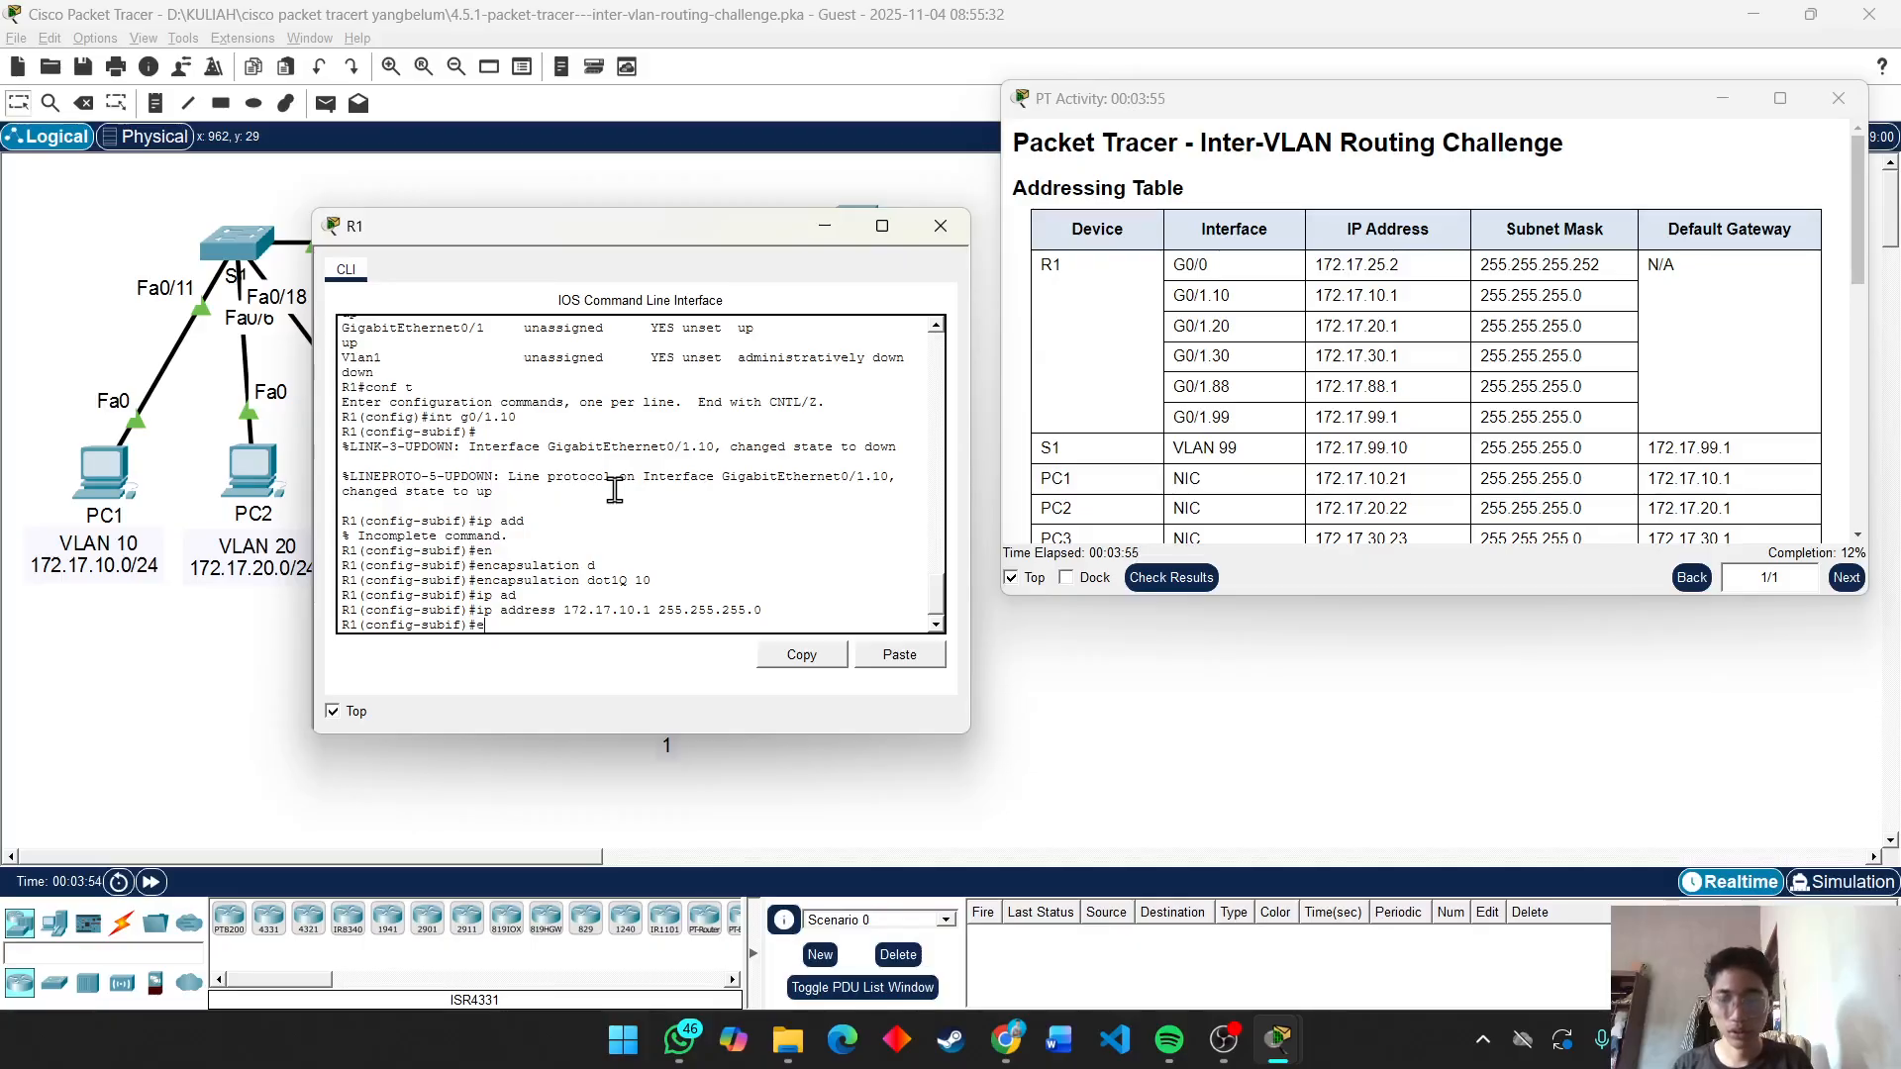
pyautogui.write('ex')
pyautogui.press('Return')
pyautogui.press('Return')
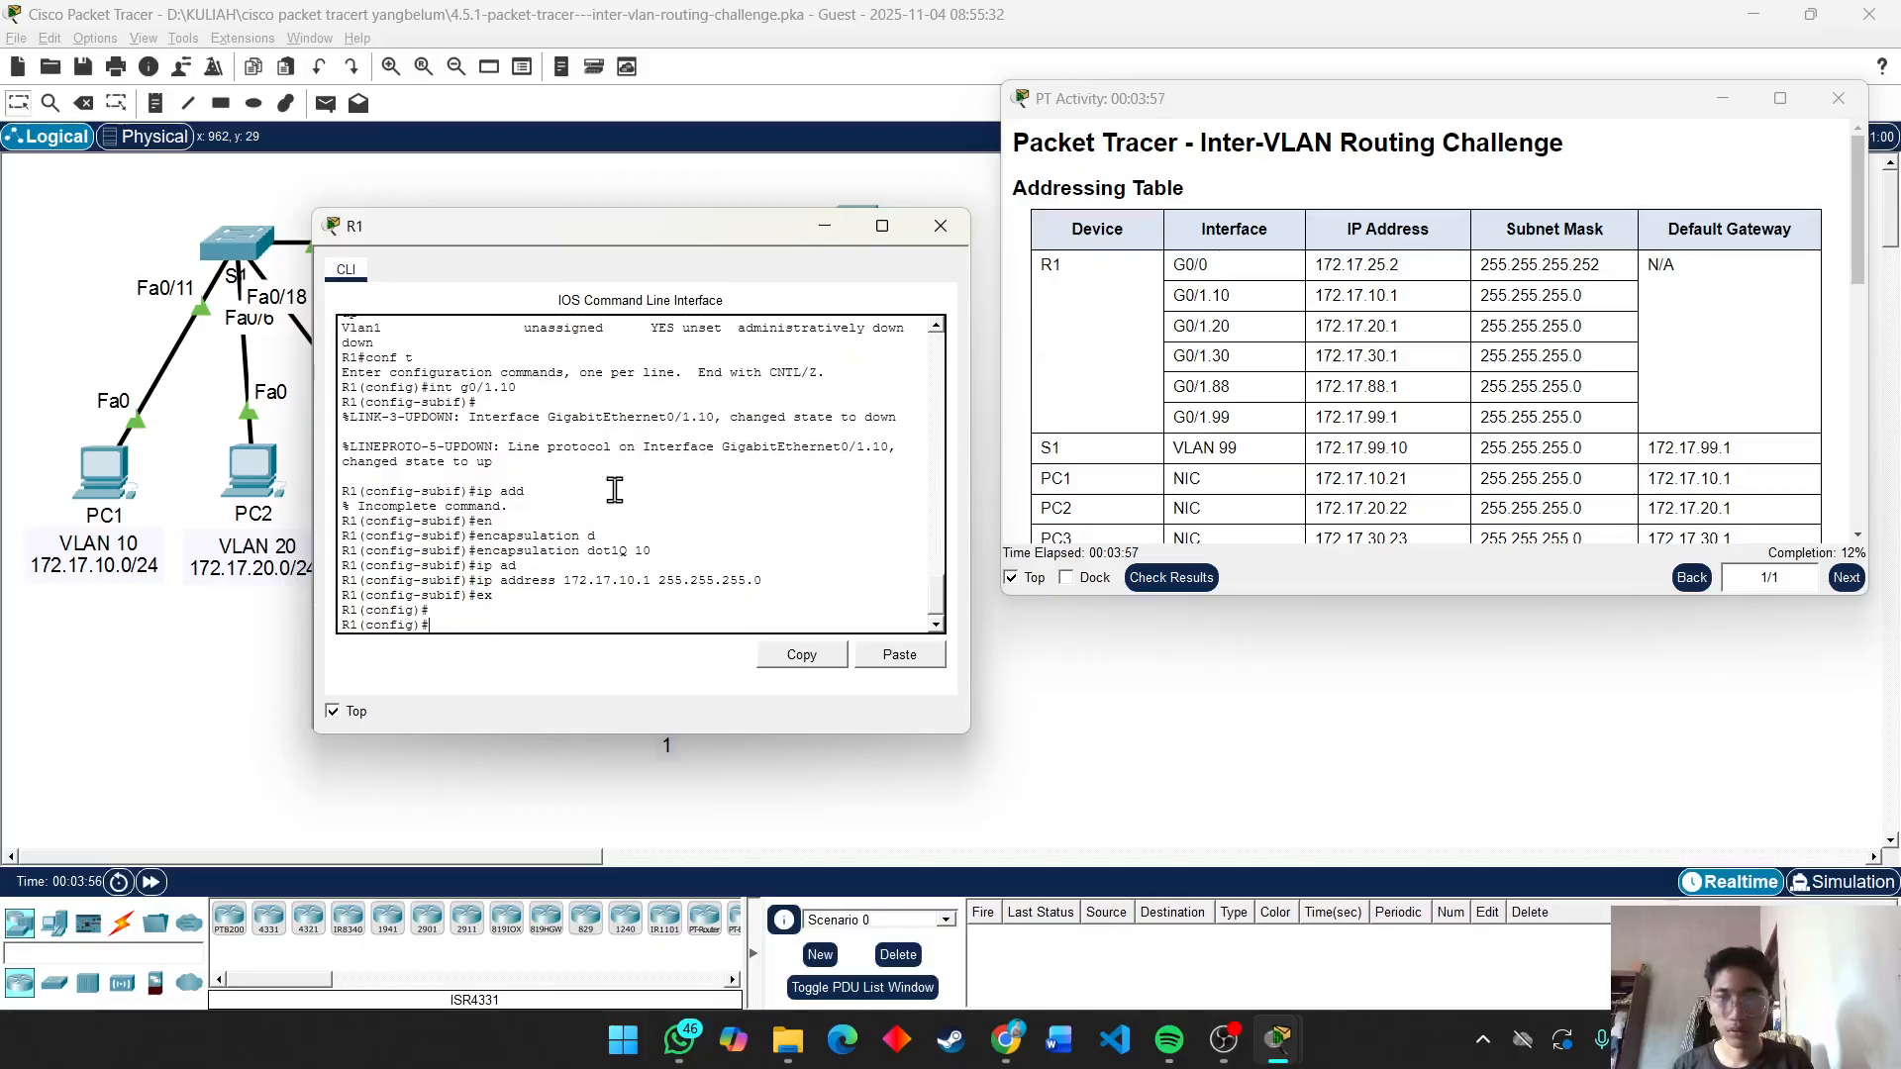
# Create R1 subinterface g0/1.20 and set its encapsulation to dot1Q 20.
pyautogui.write('int g0/1.20')
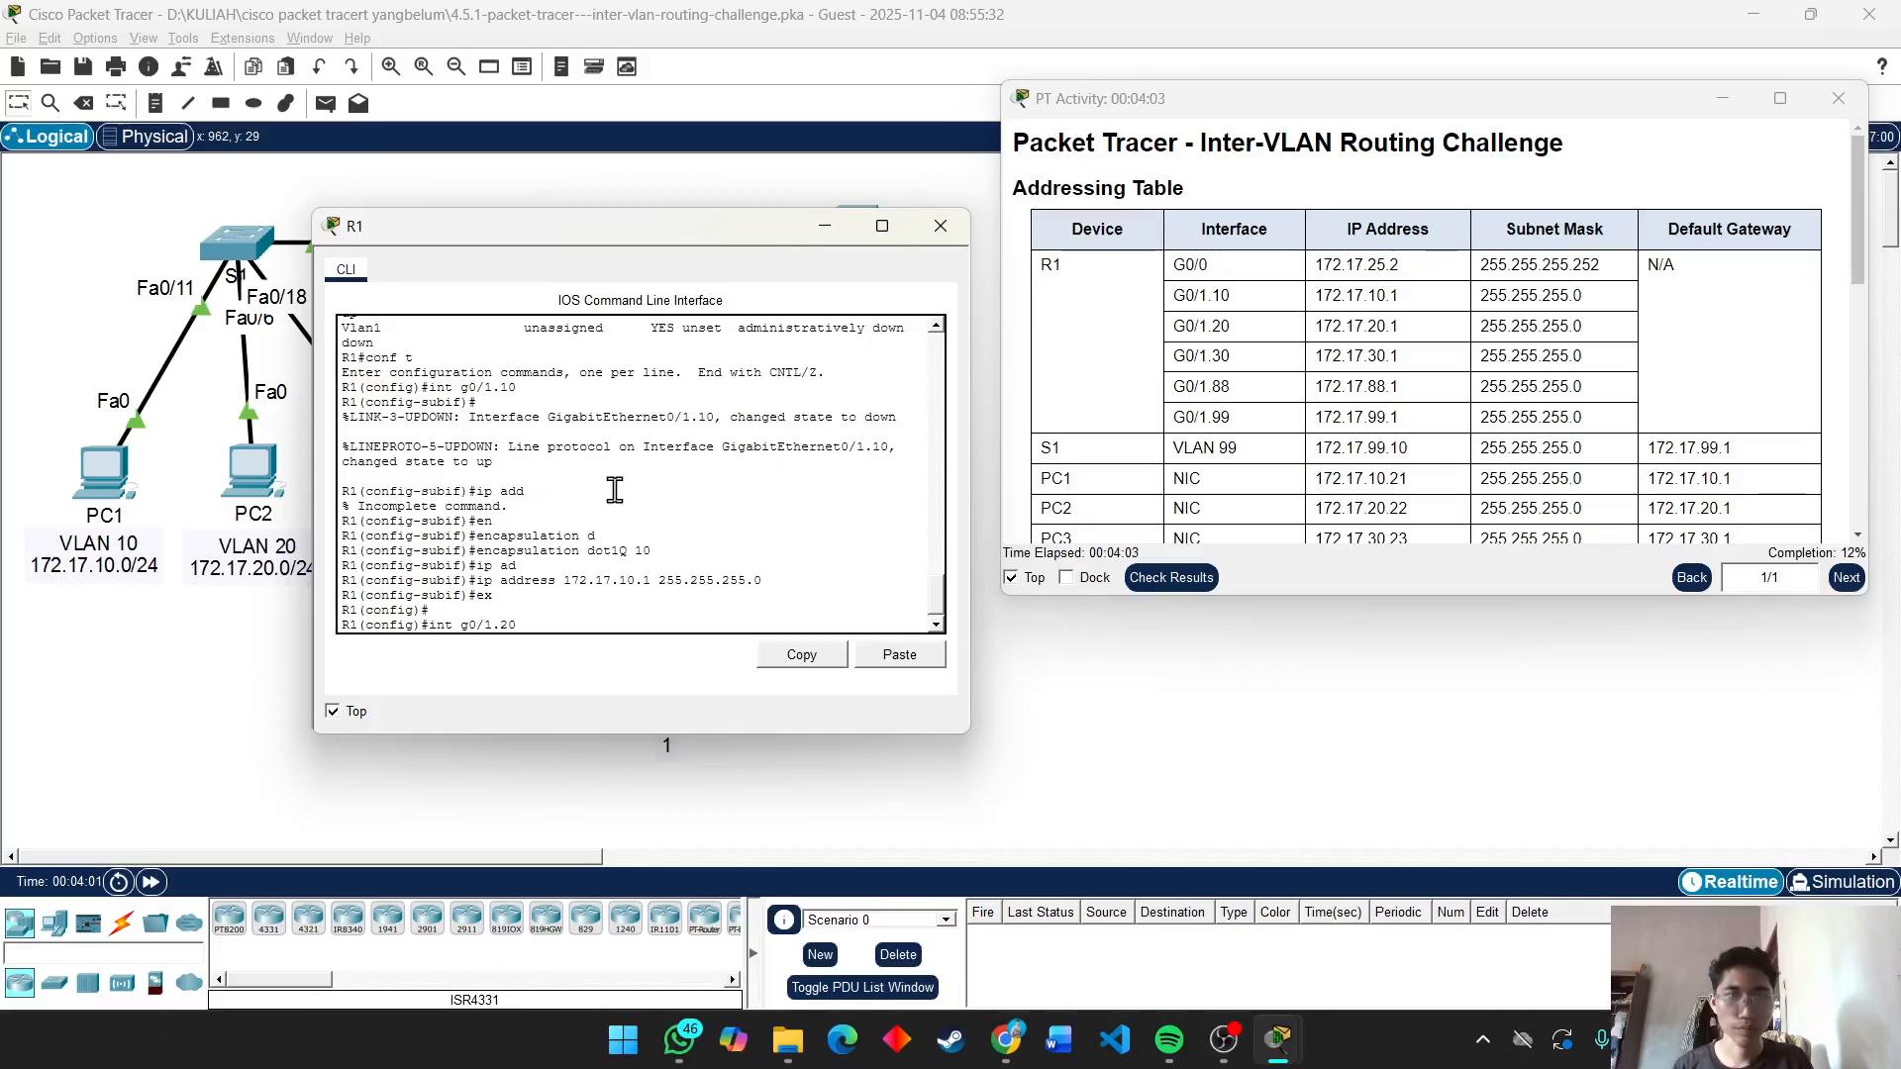
pyautogui.press('Return')
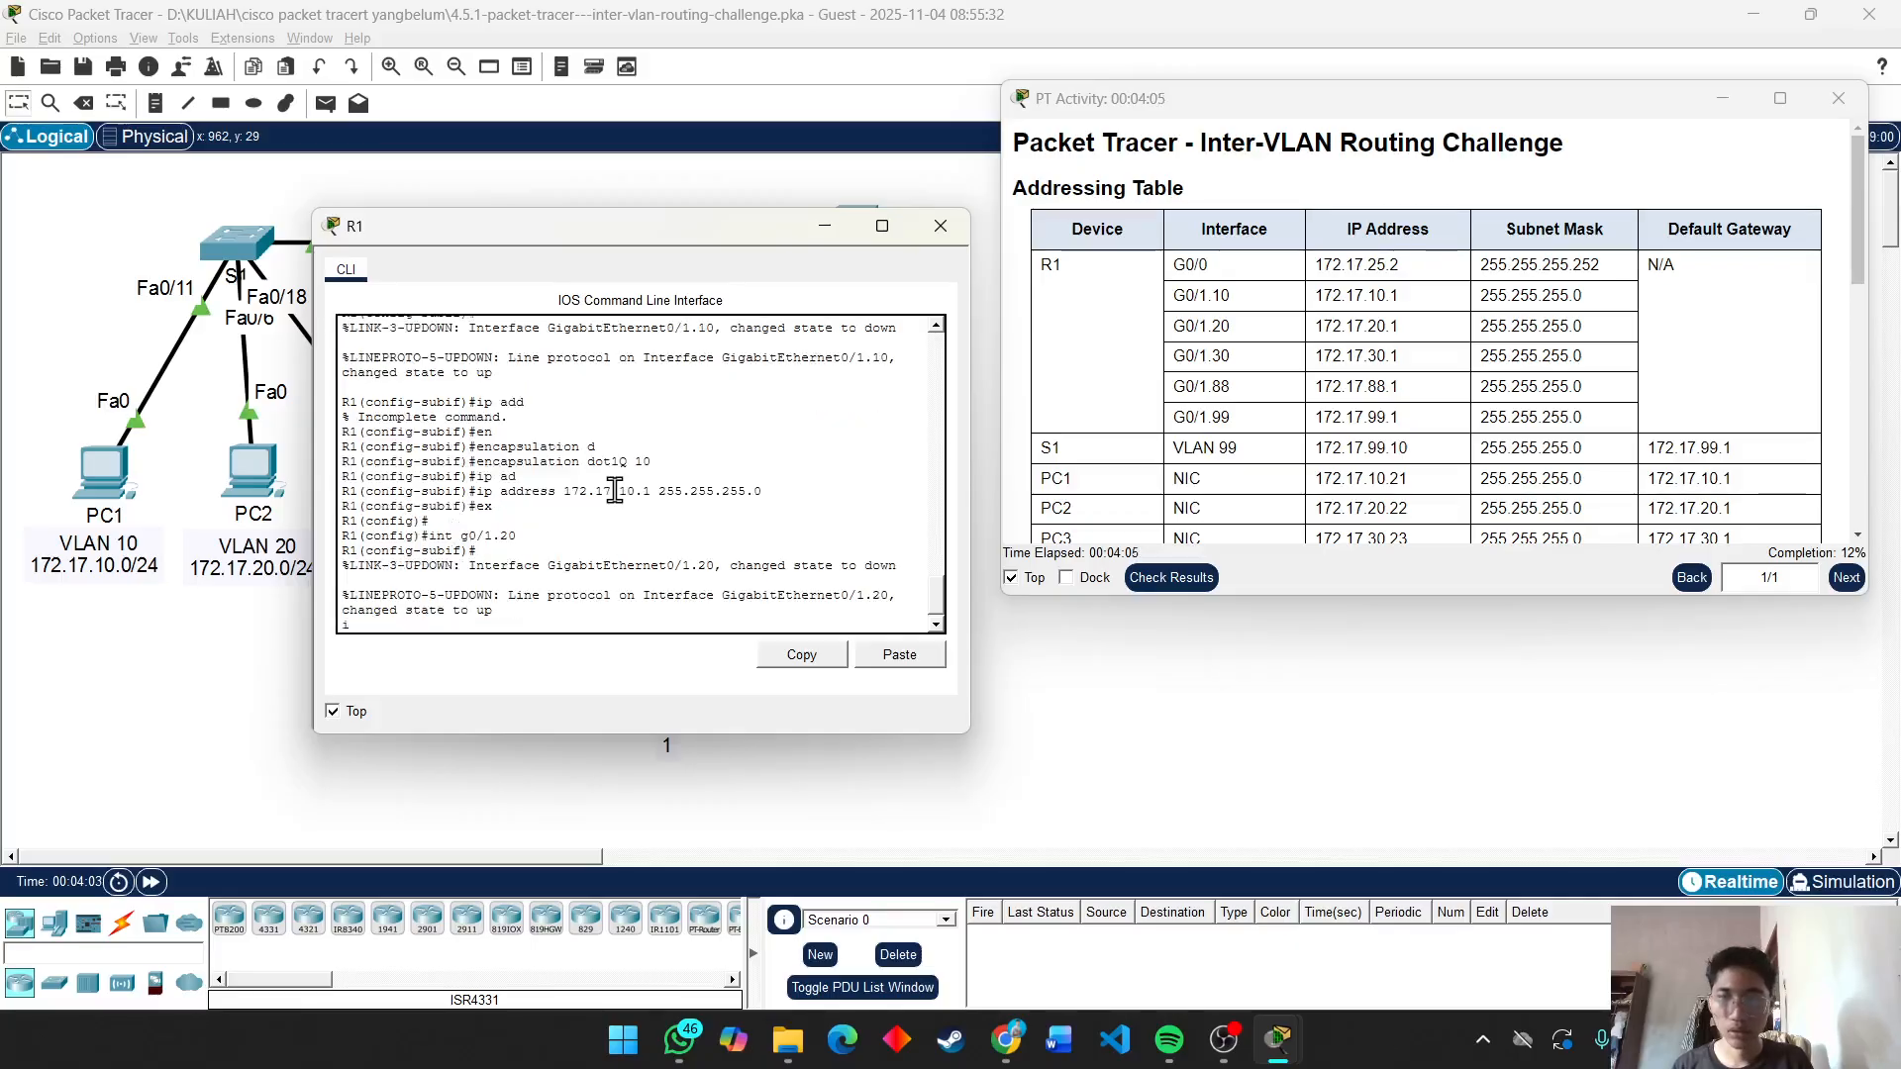
pyautogui.write('ip')
pyautogui.press('BackSpace')
pyautogui.press('BackSpace')
pyautogui.write('en')
pyautogui.press('Tab')
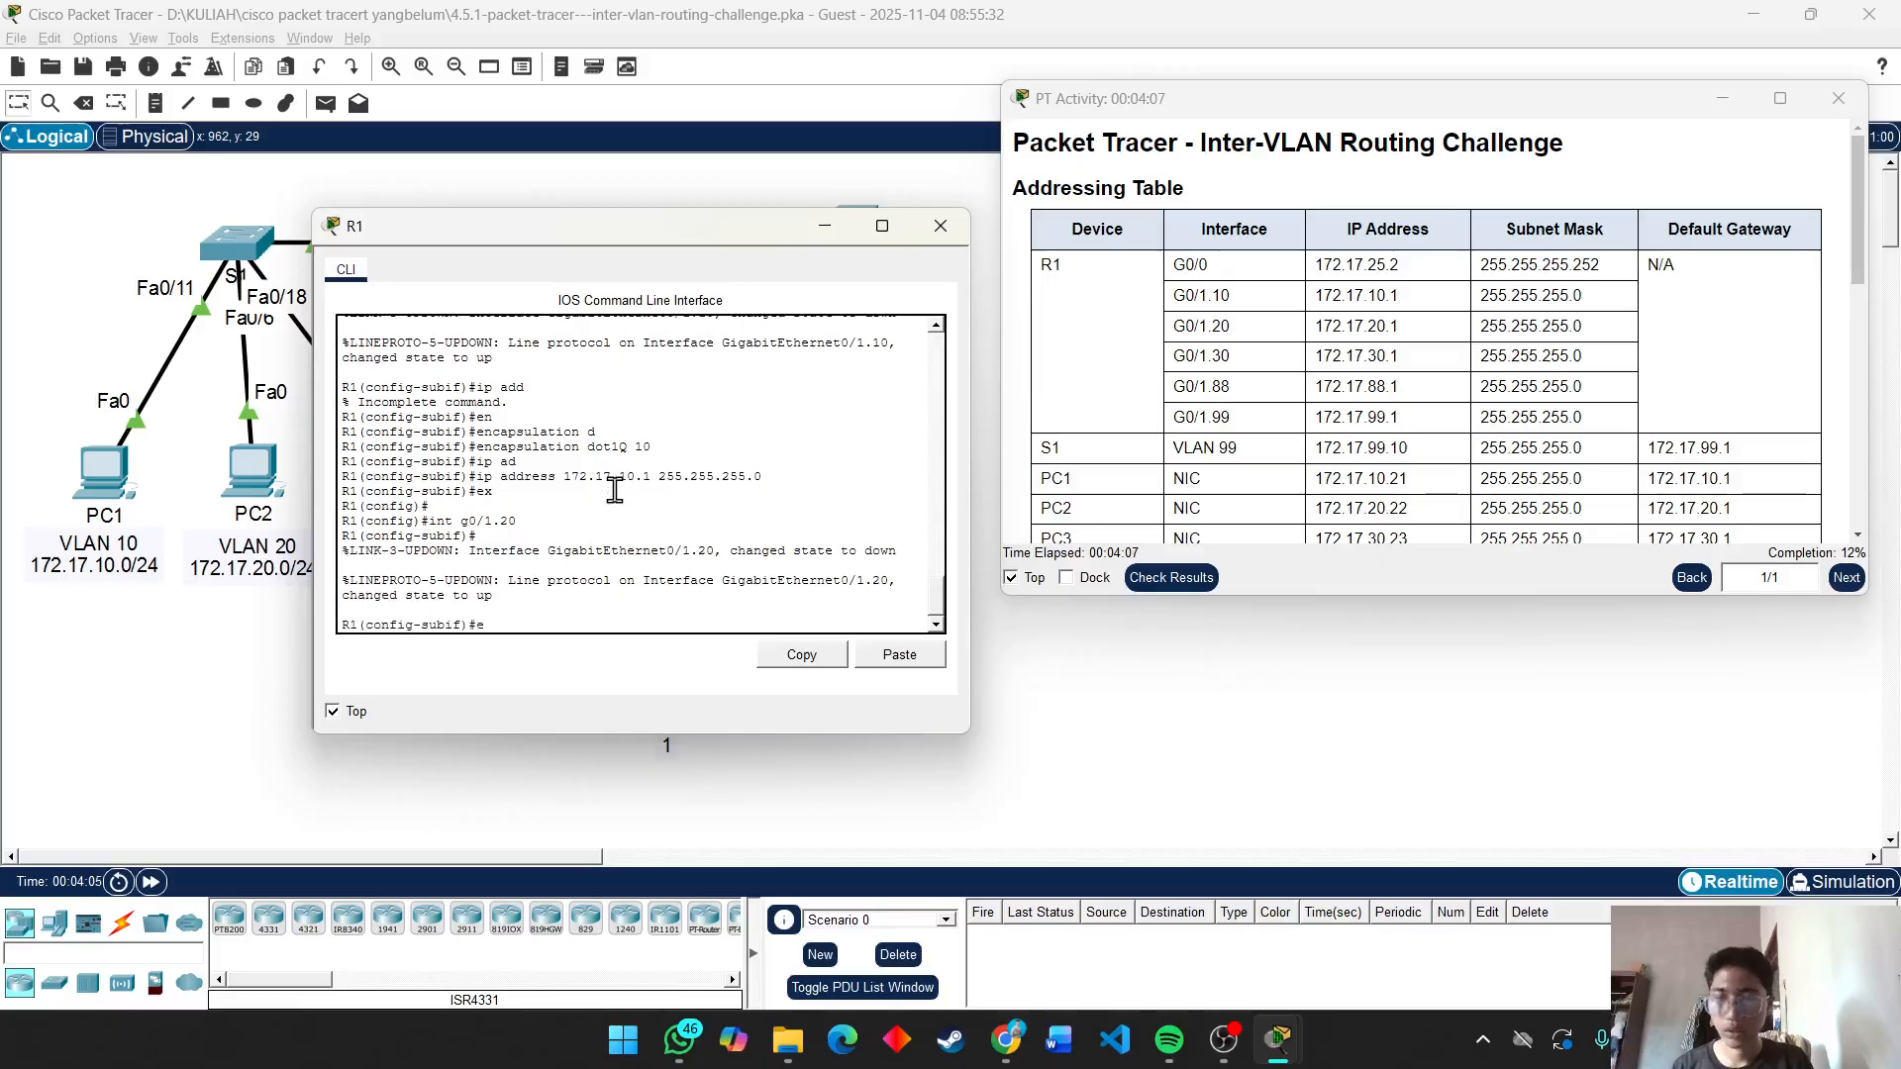
pyautogui.press('Tab')
pyautogui.write('d')
pyautogui.press('Tab')
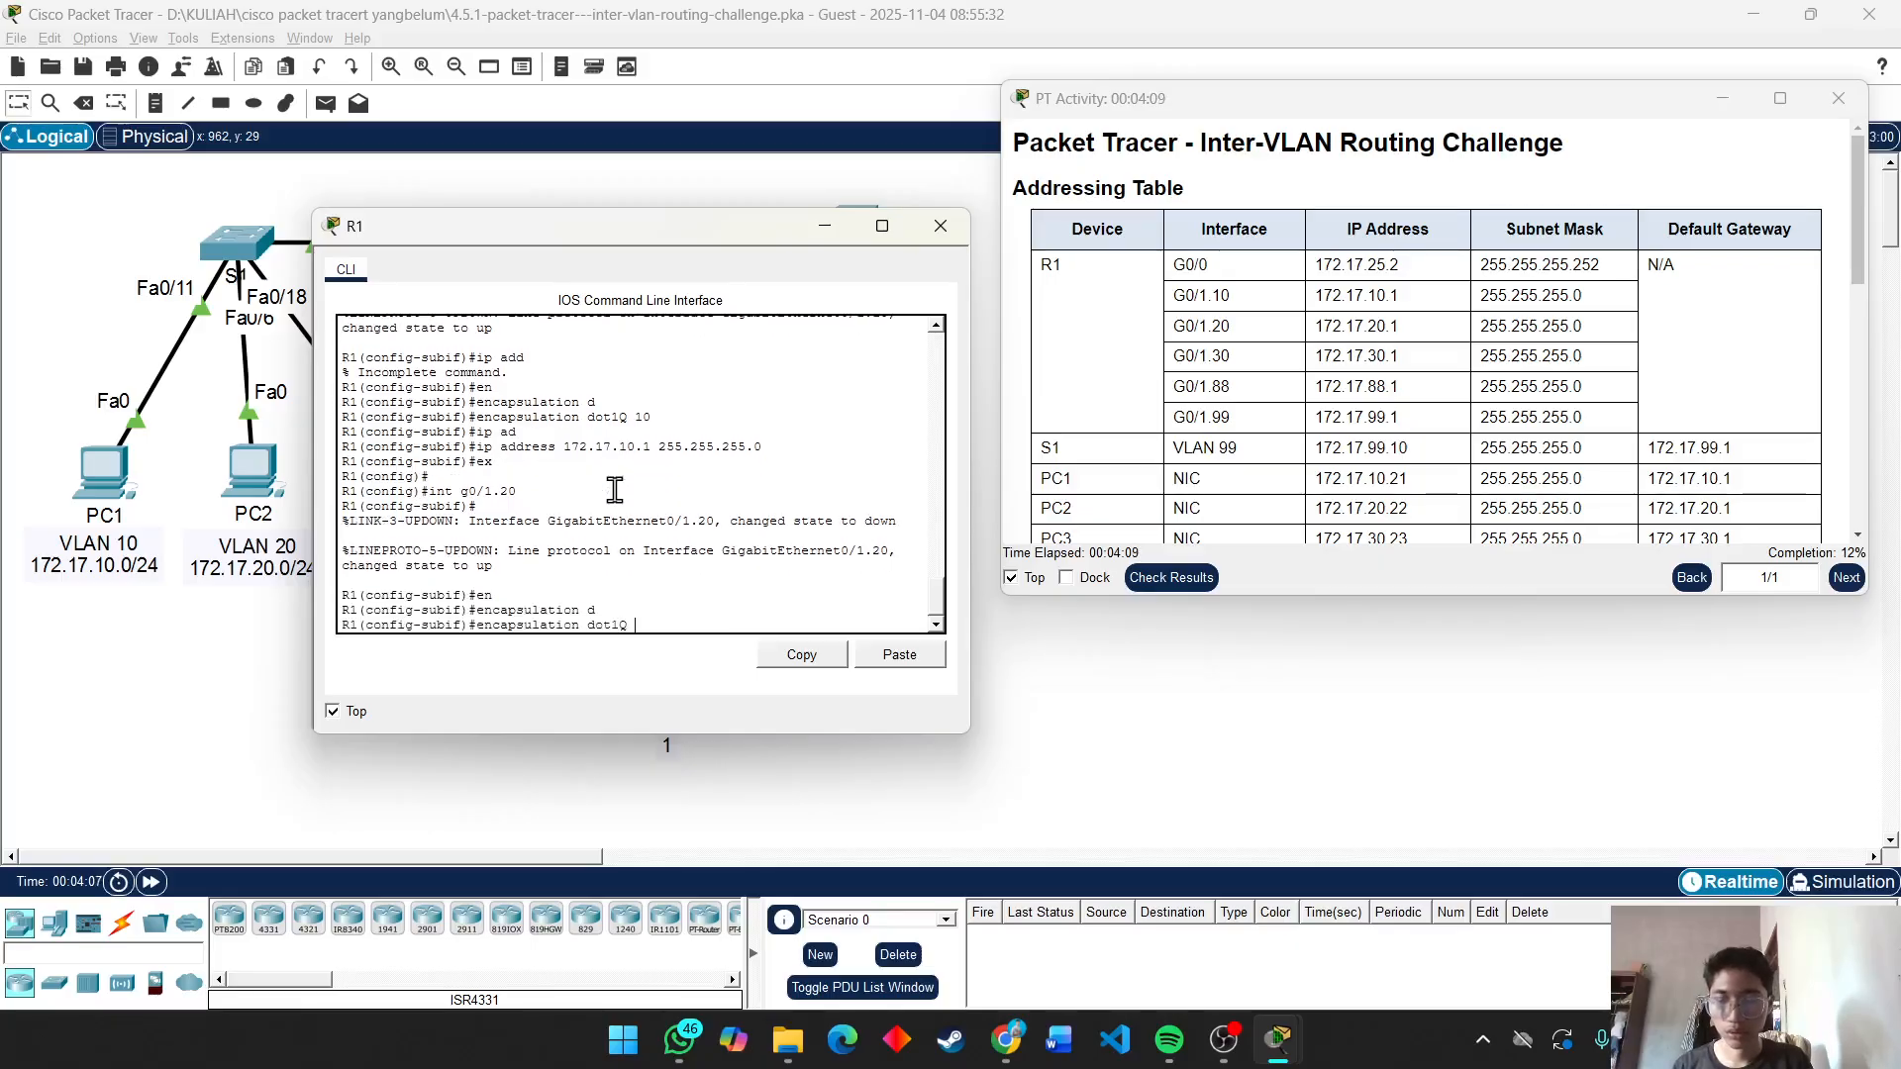
pyautogui.write('20')
pyautogui.press('Return')
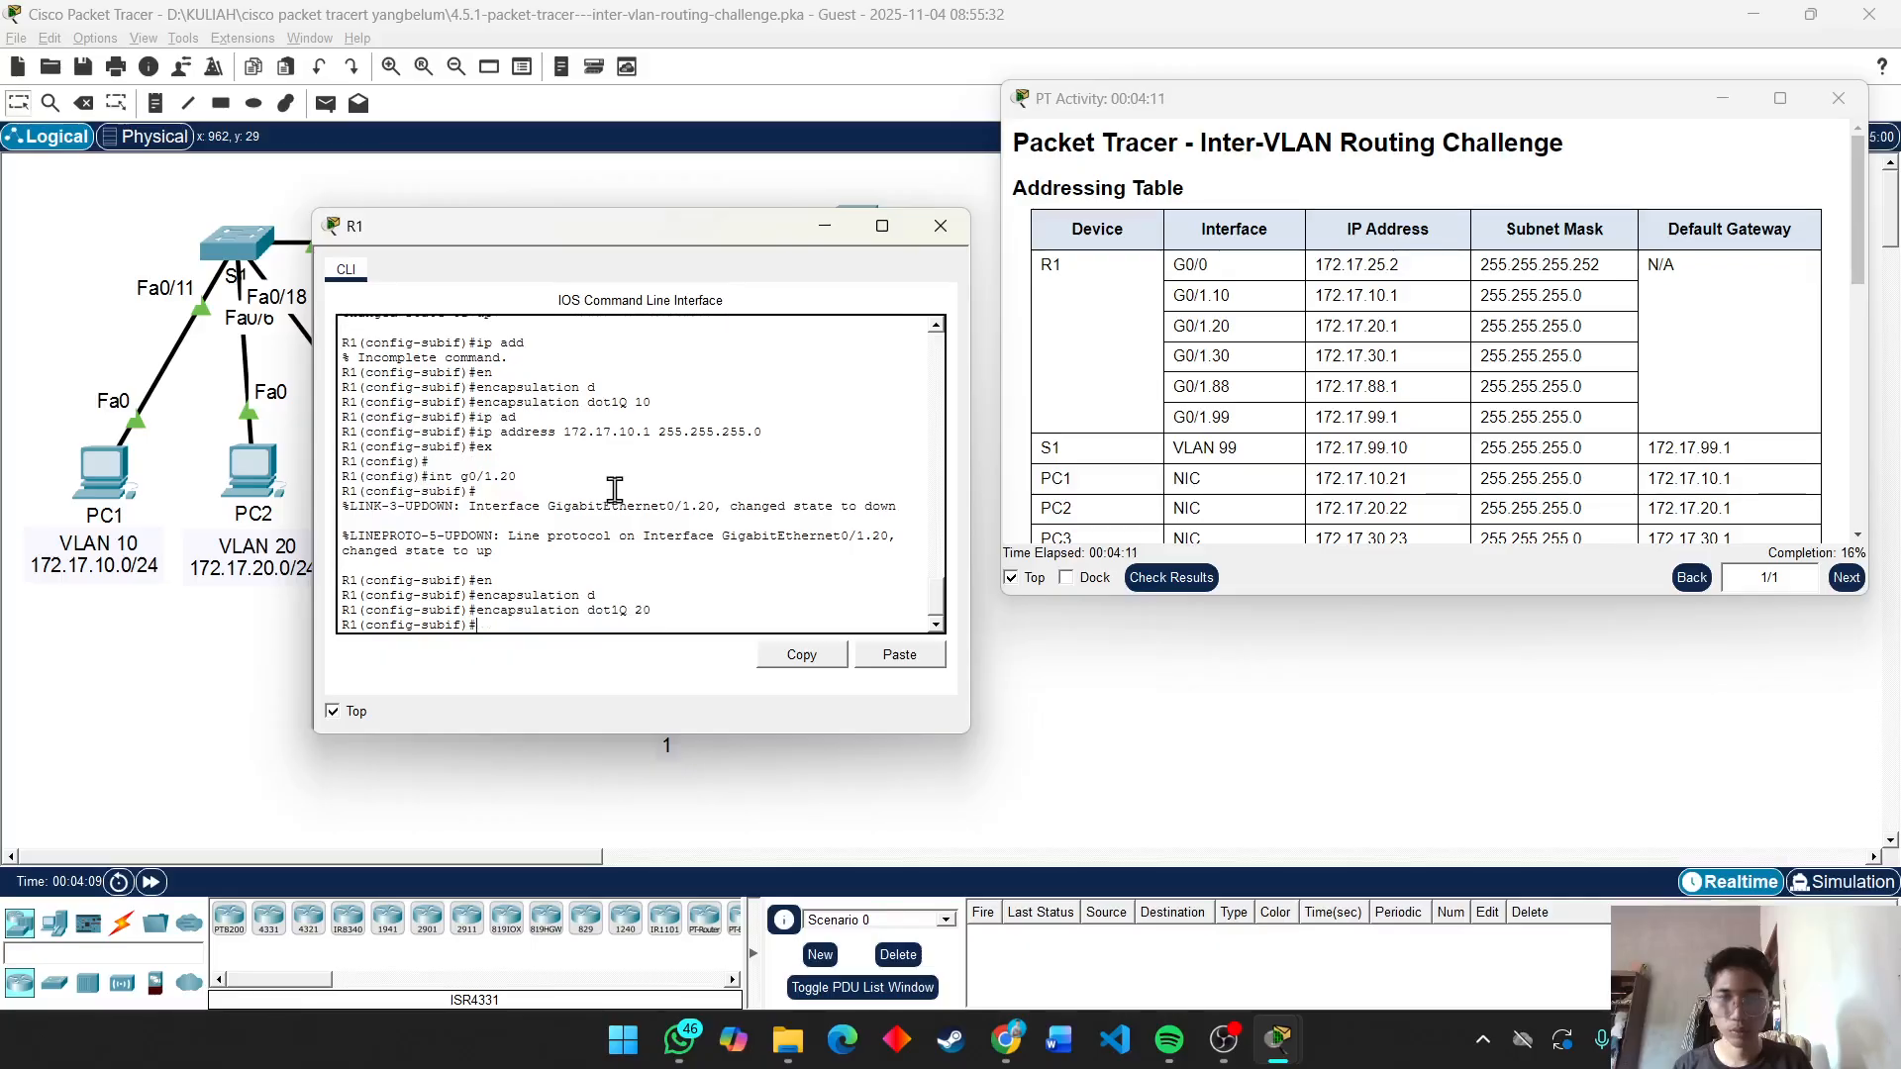
# Assign IP address 172.17.20.1 with mask 255.255.255.0 to subinterface g0/1.20 and return to global configuration mode.
pyautogui.write('ip ad')
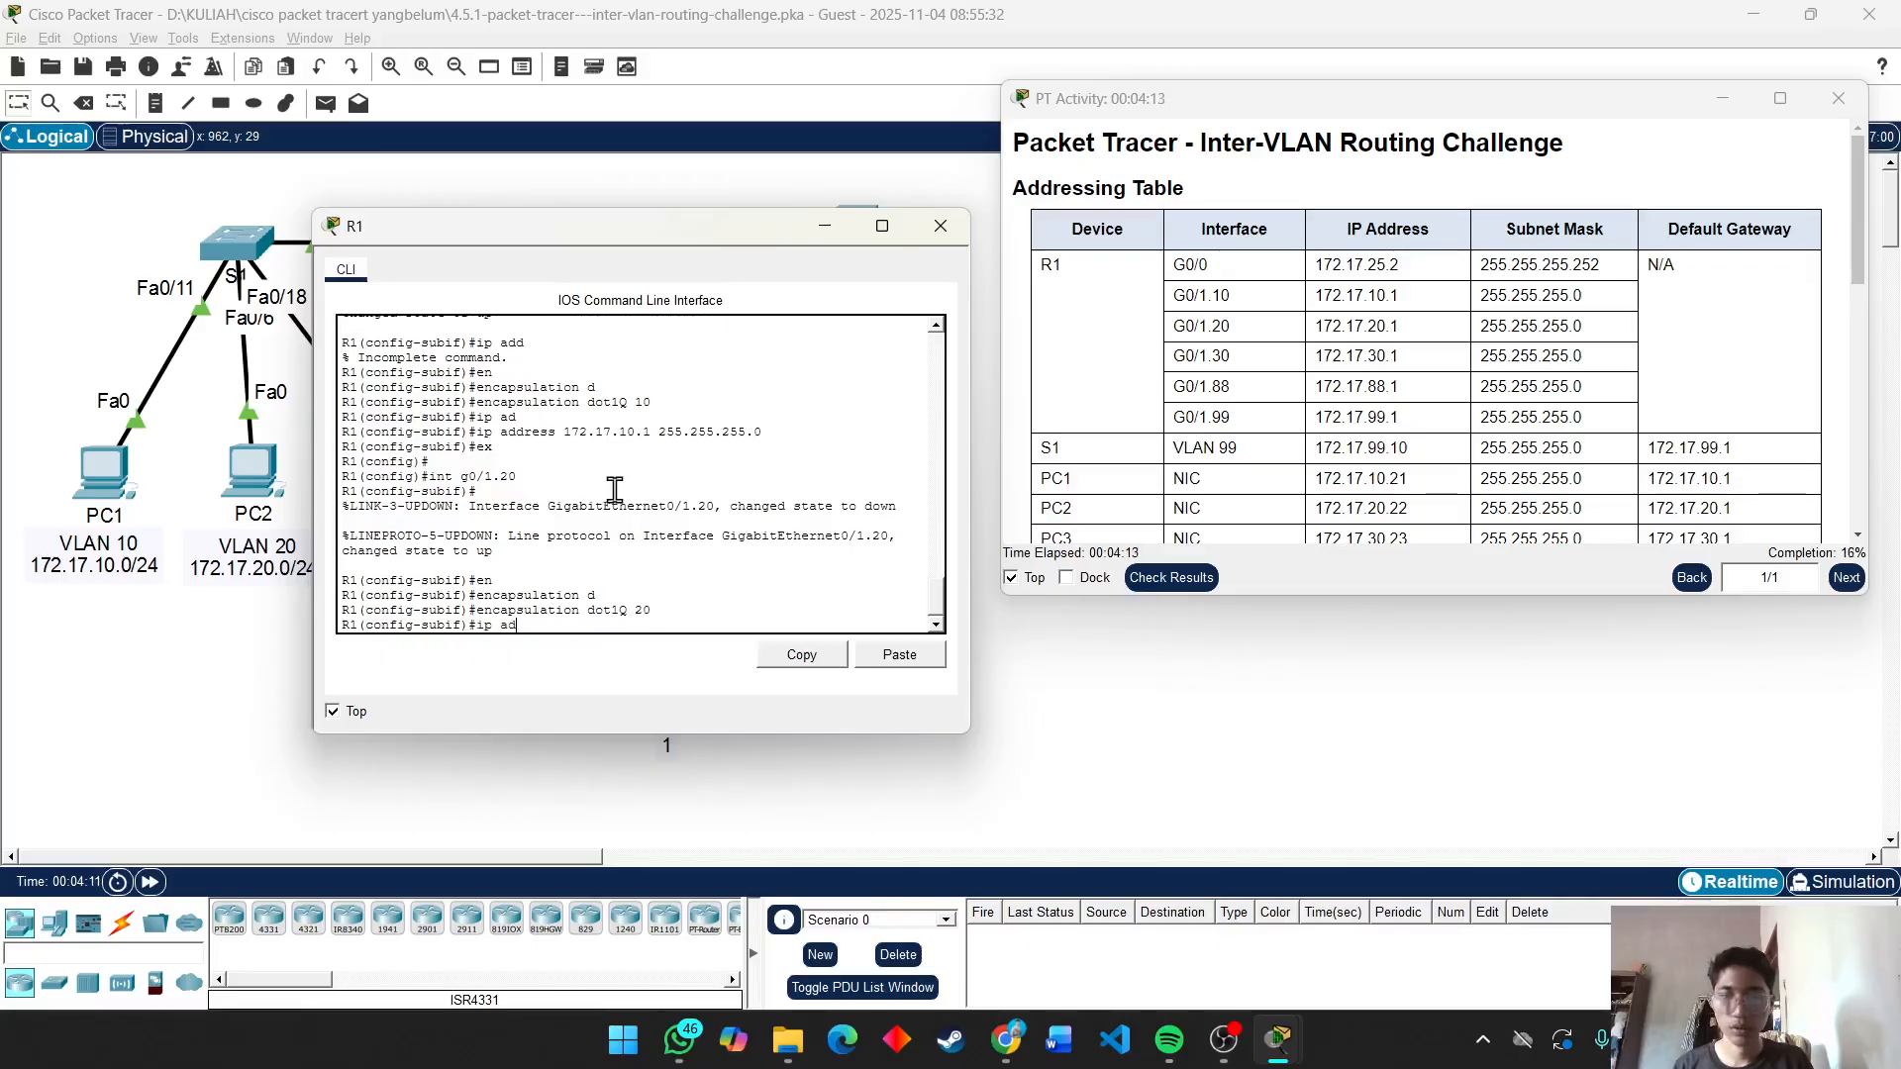
pyautogui.press('Tab')
pyautogui.write('172')
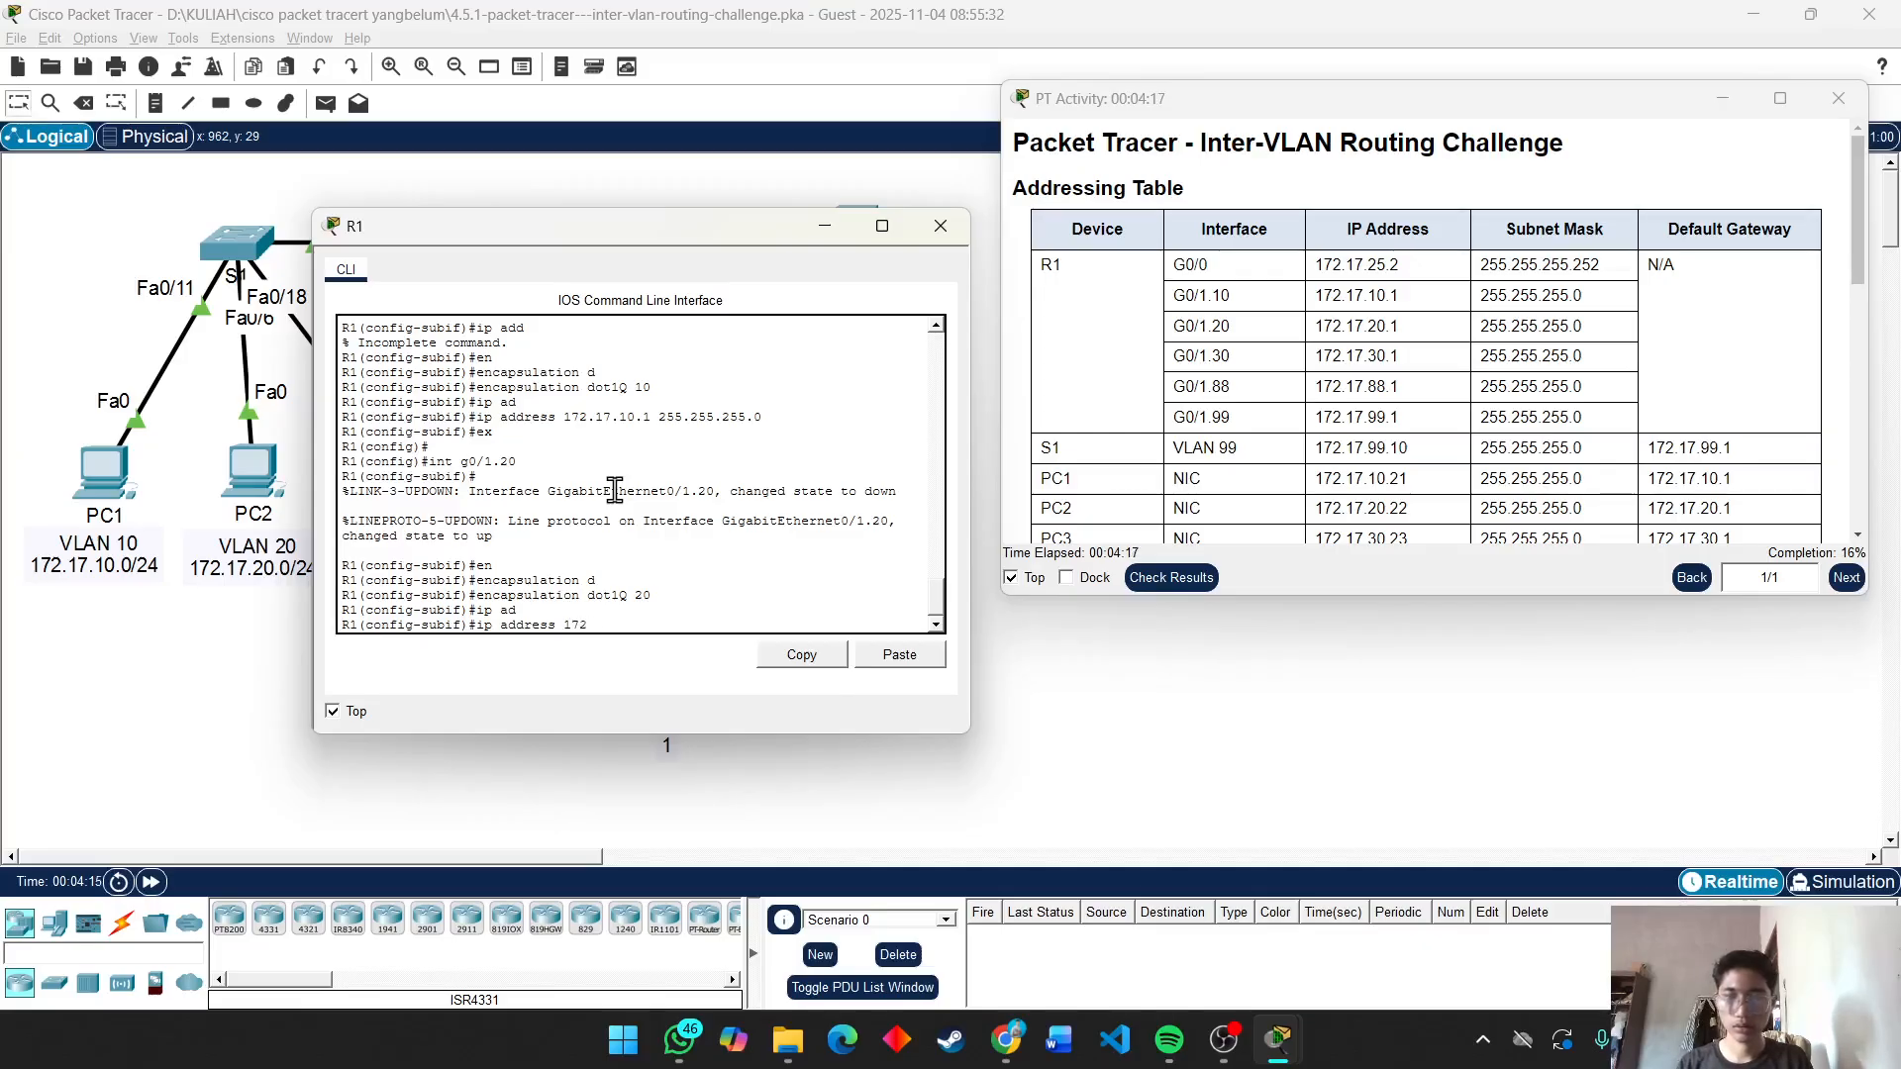
pyautogui.write('/2.17.')
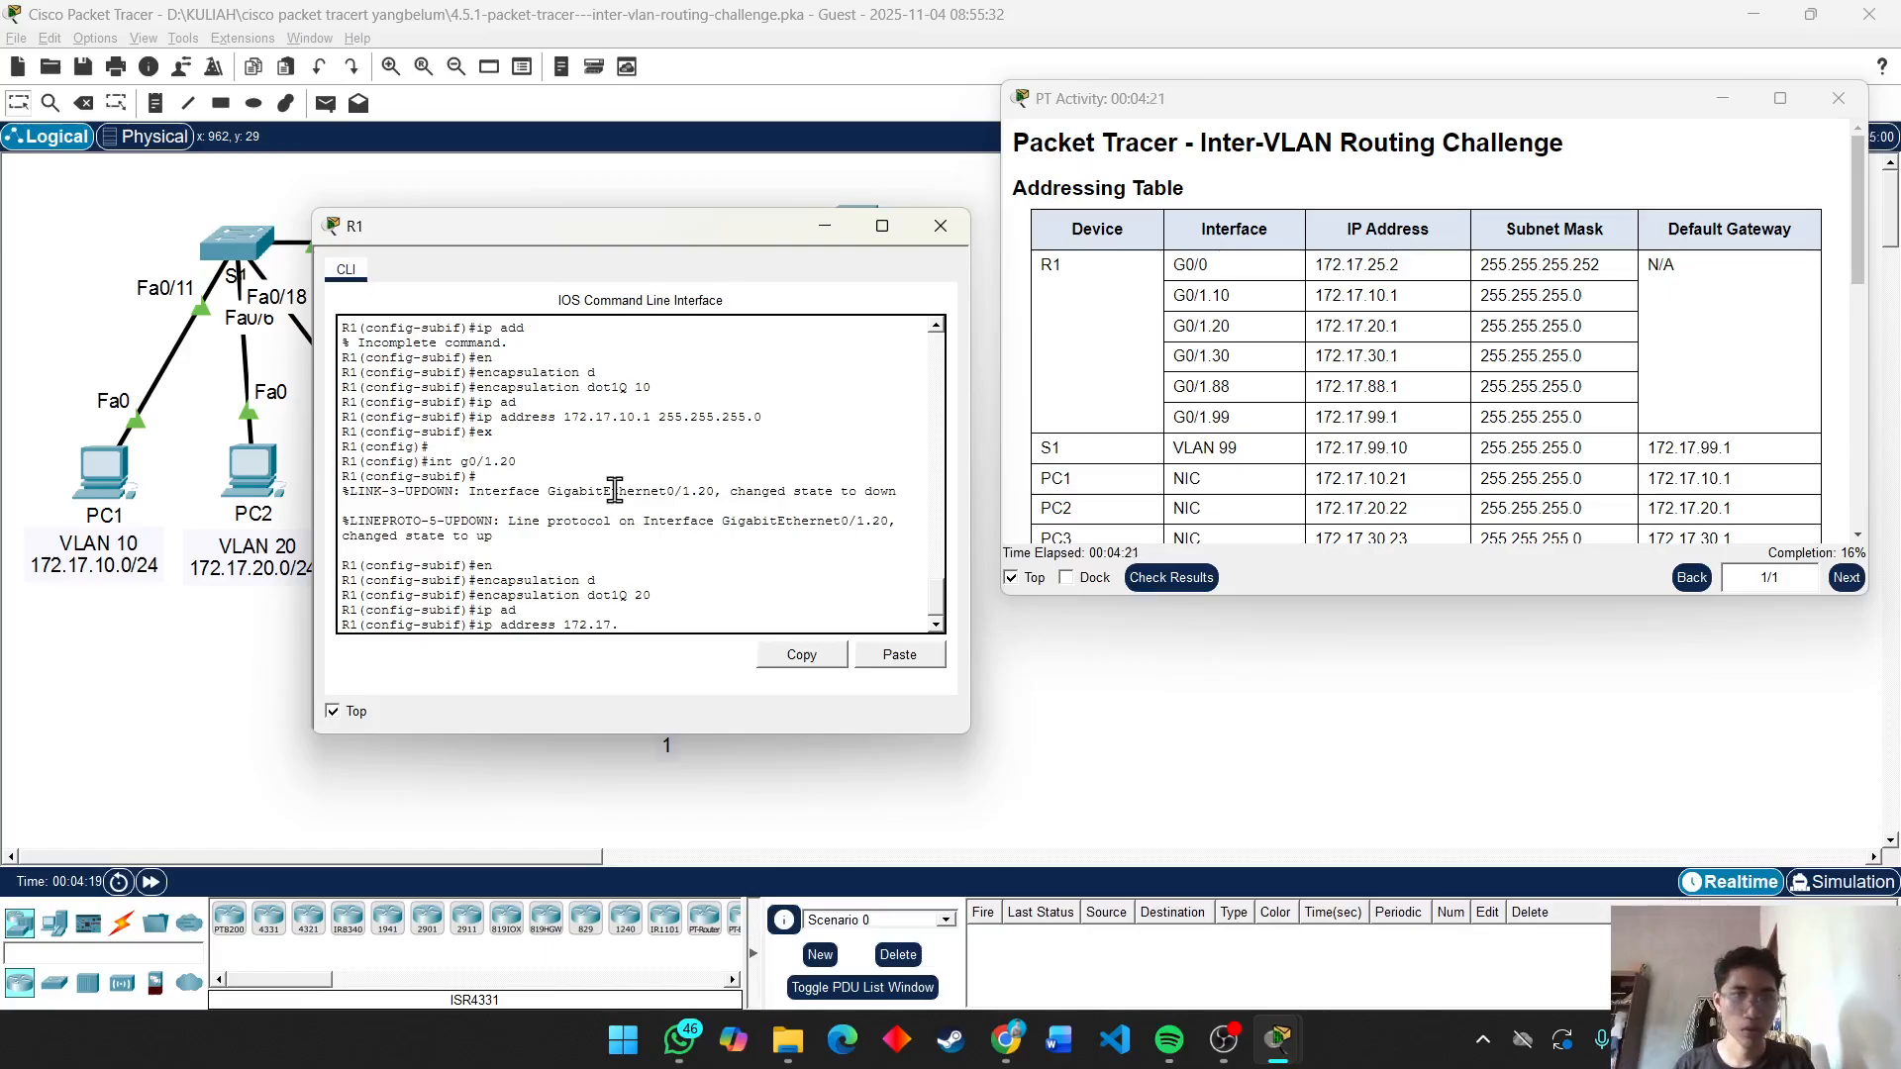
pyautogui.write('20.1 2')
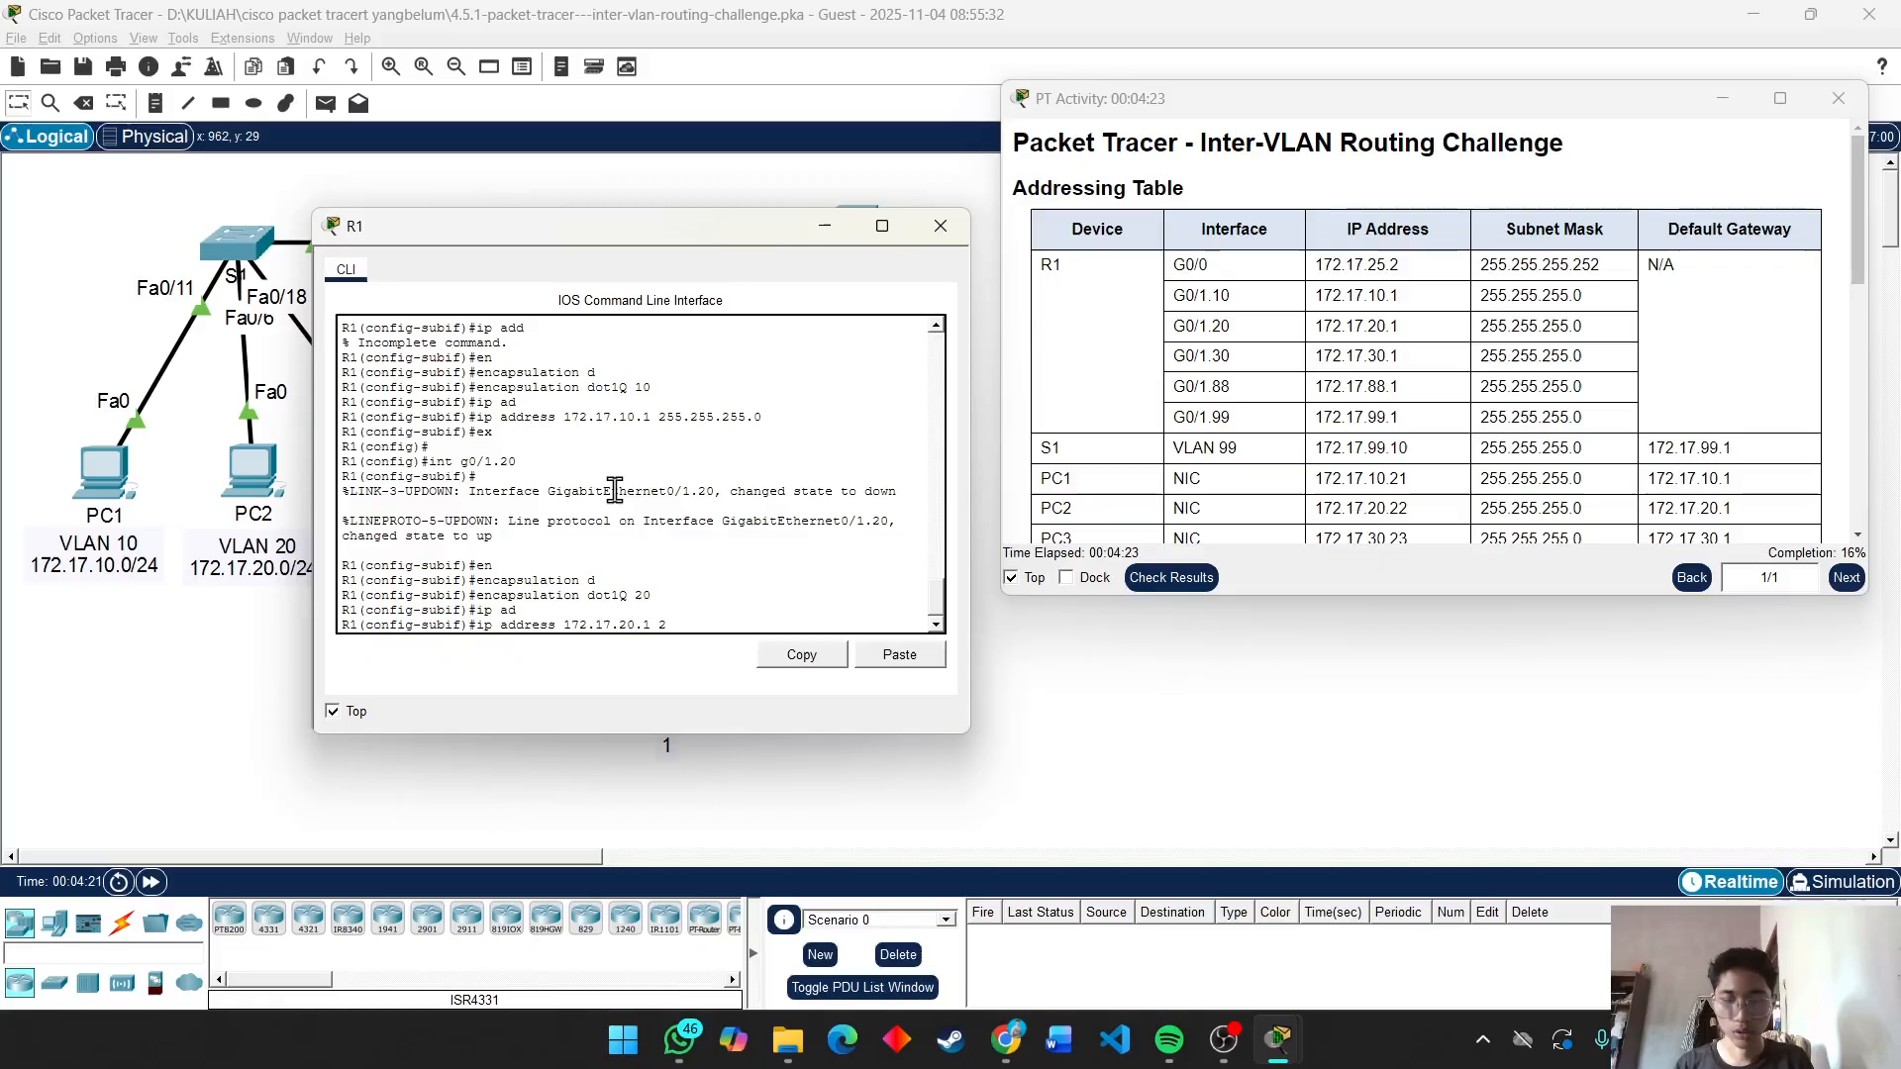
pyautogui.write('55.255.255.0')
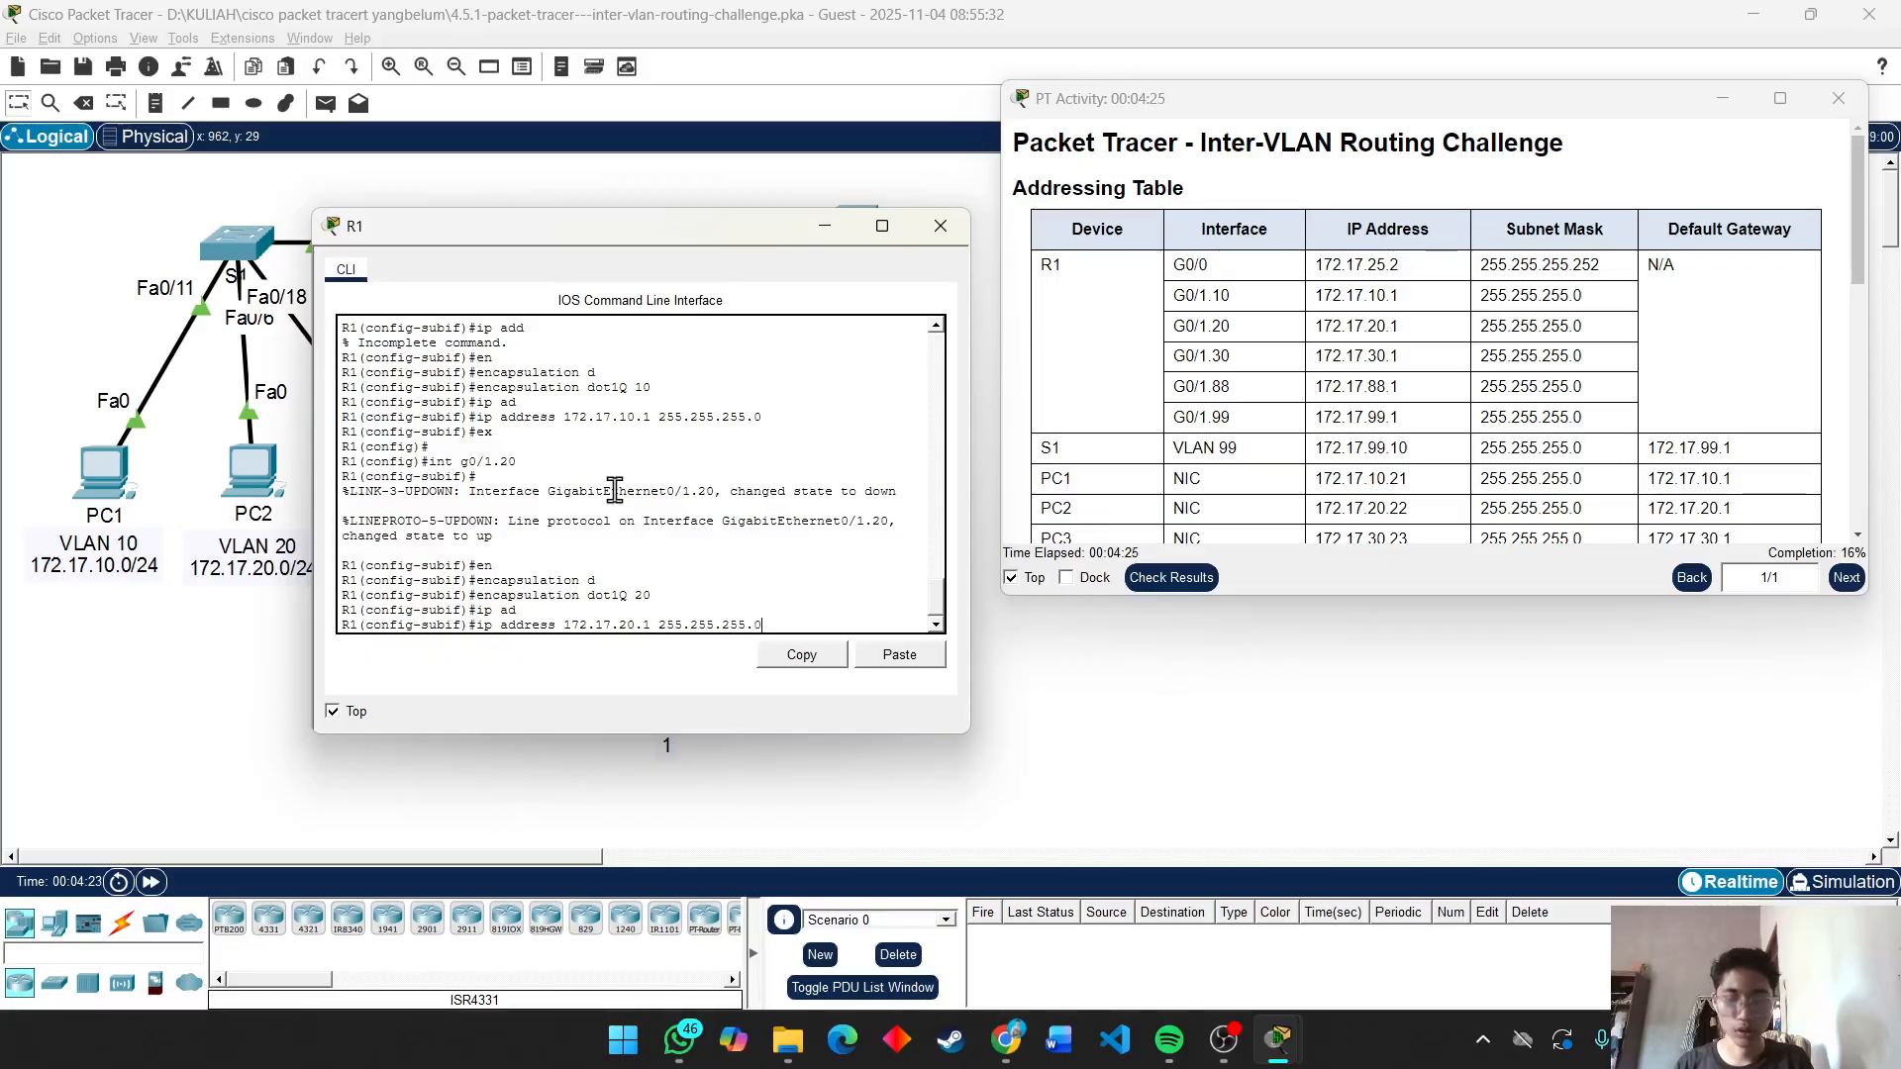
pyautogui.press('Return')
pyautogui.write('e')
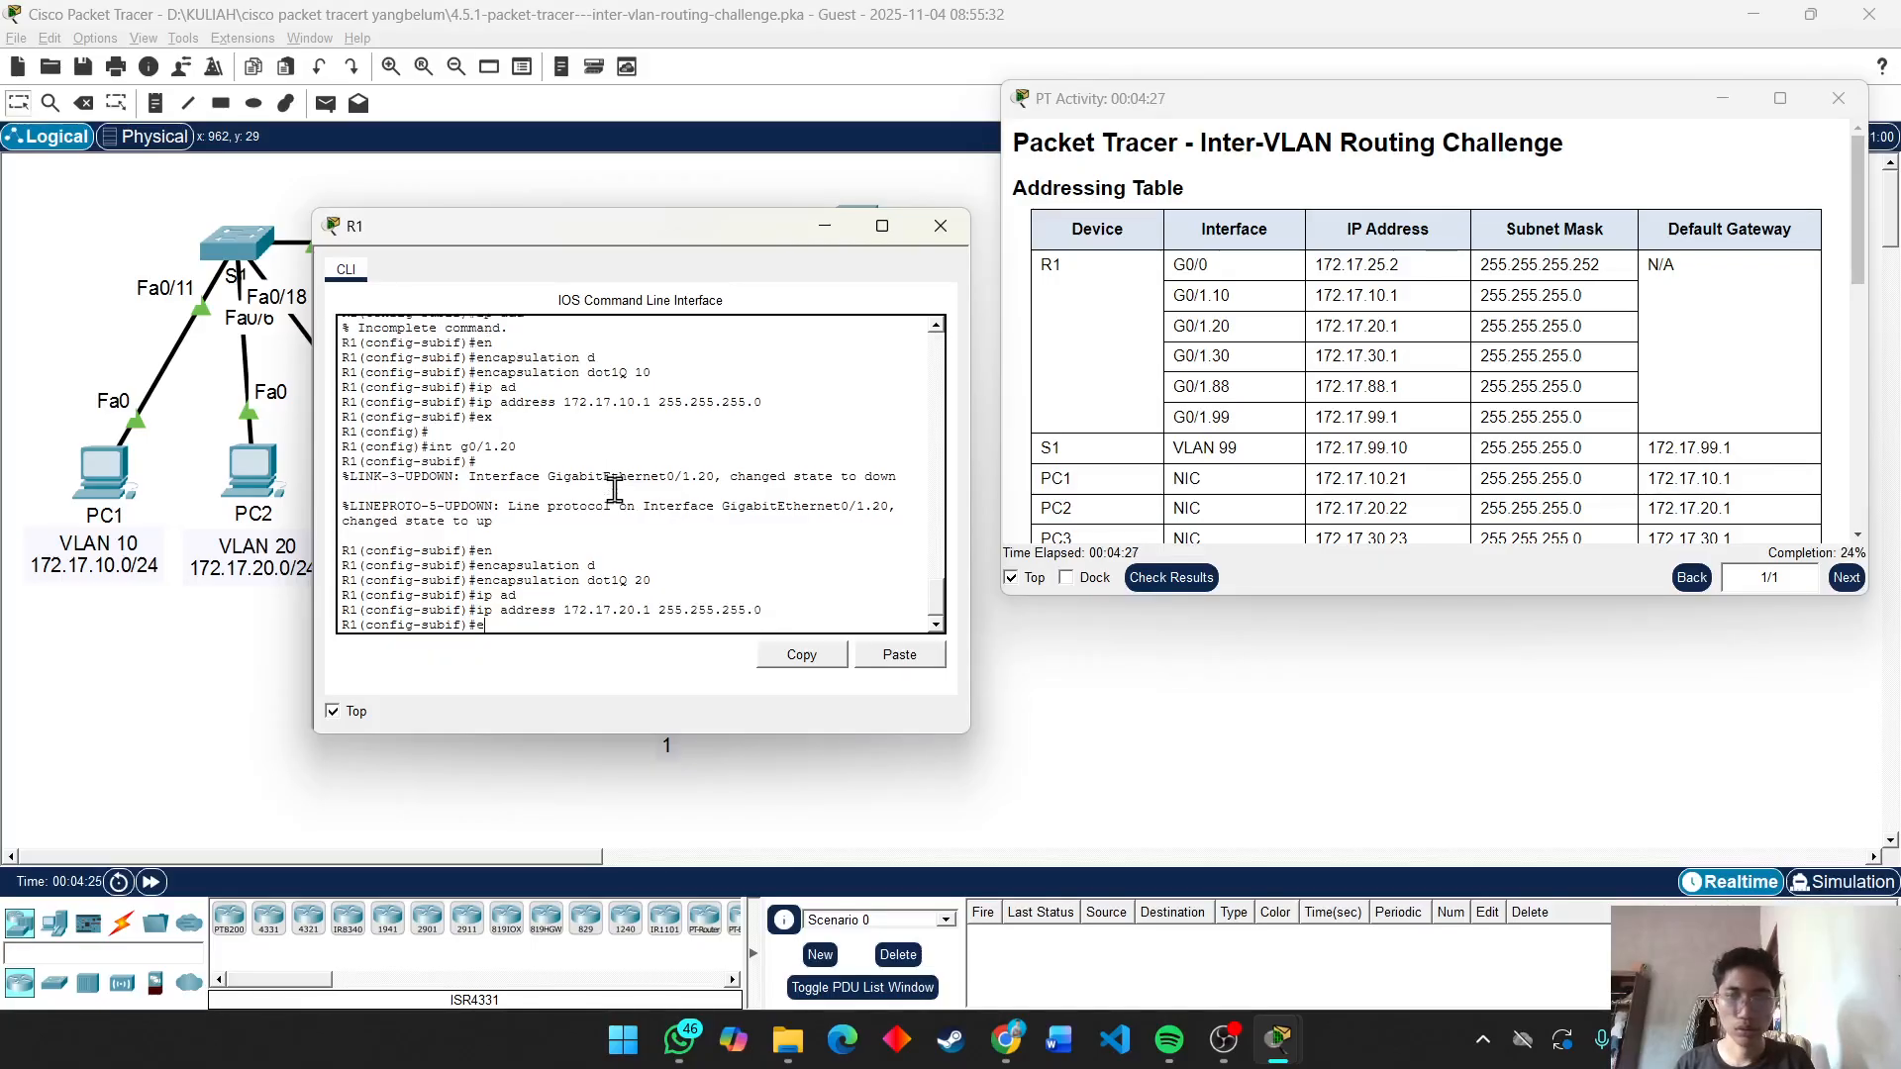
pyautogui.write('x')
pyautogui.press('Return')
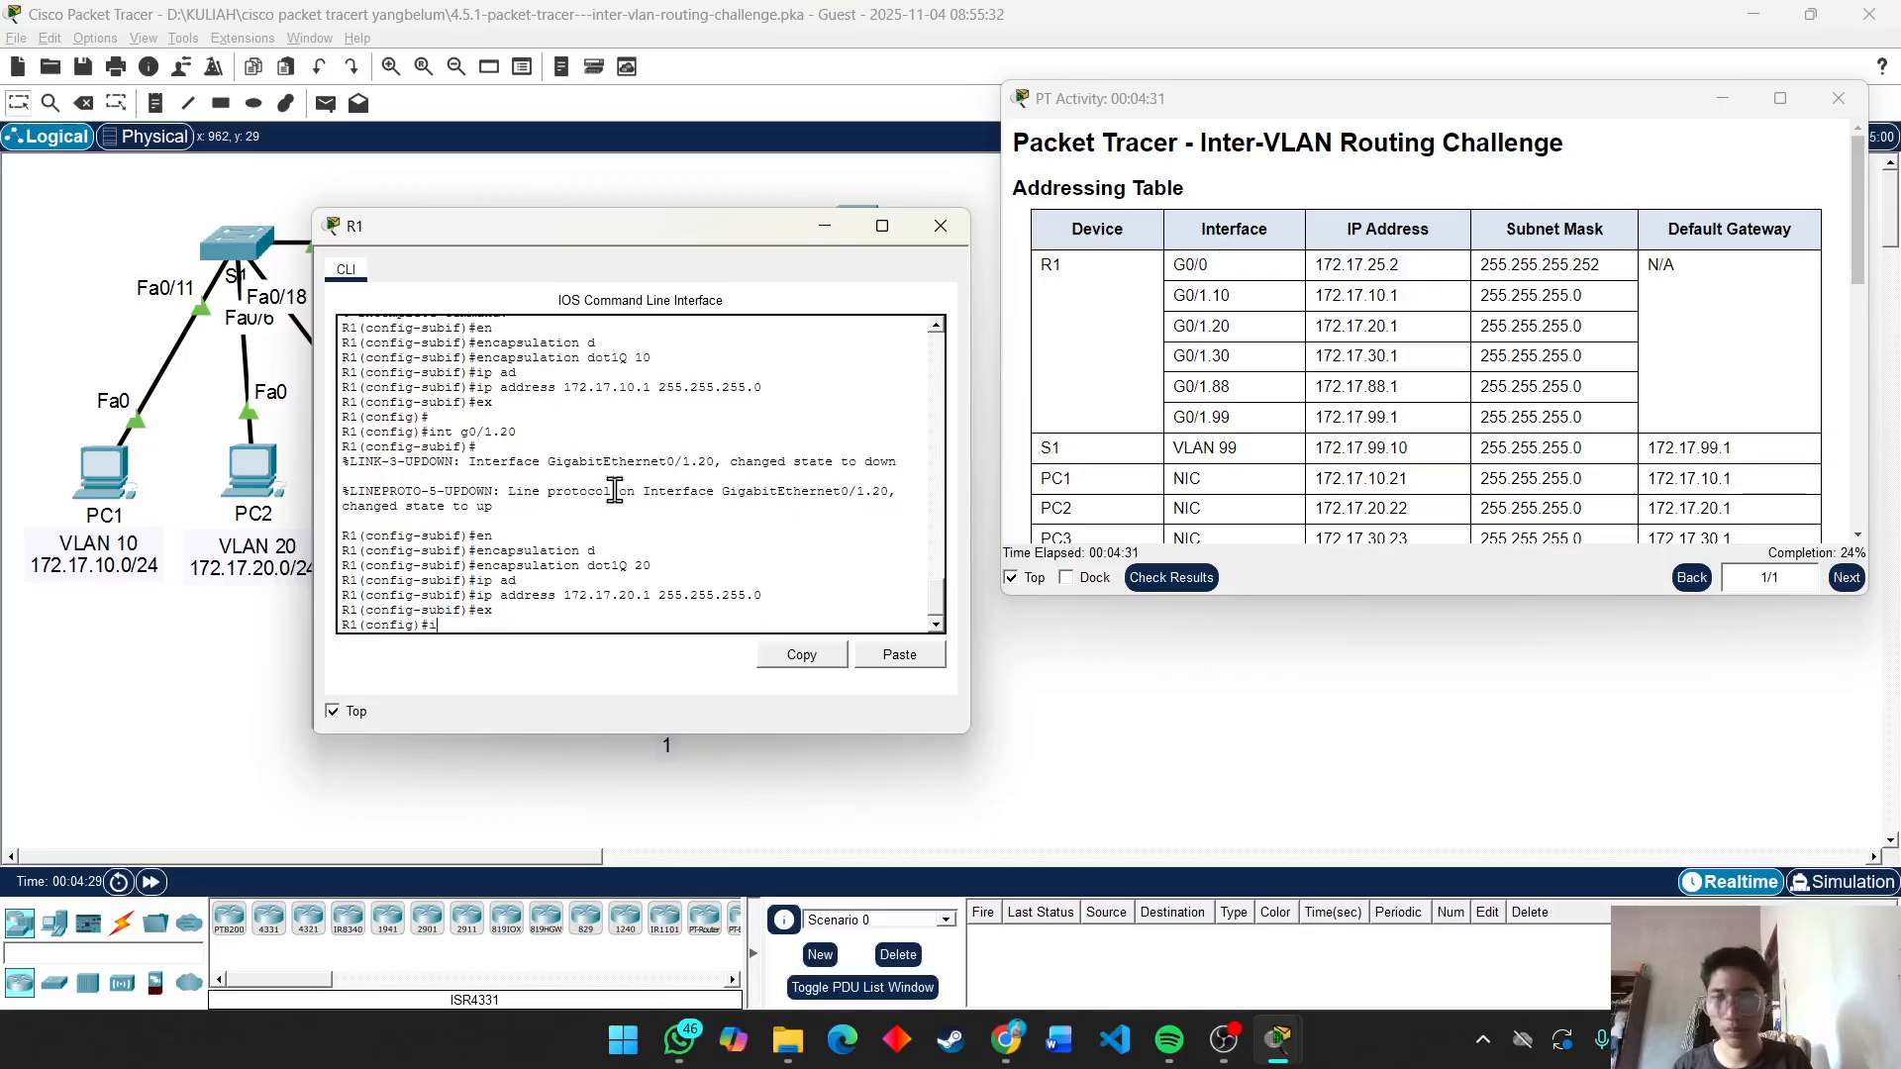
# Create R1 subinterface g0/1.30 and set its encapsulation to dot1Q 30.
pyautogui.write('int g0')
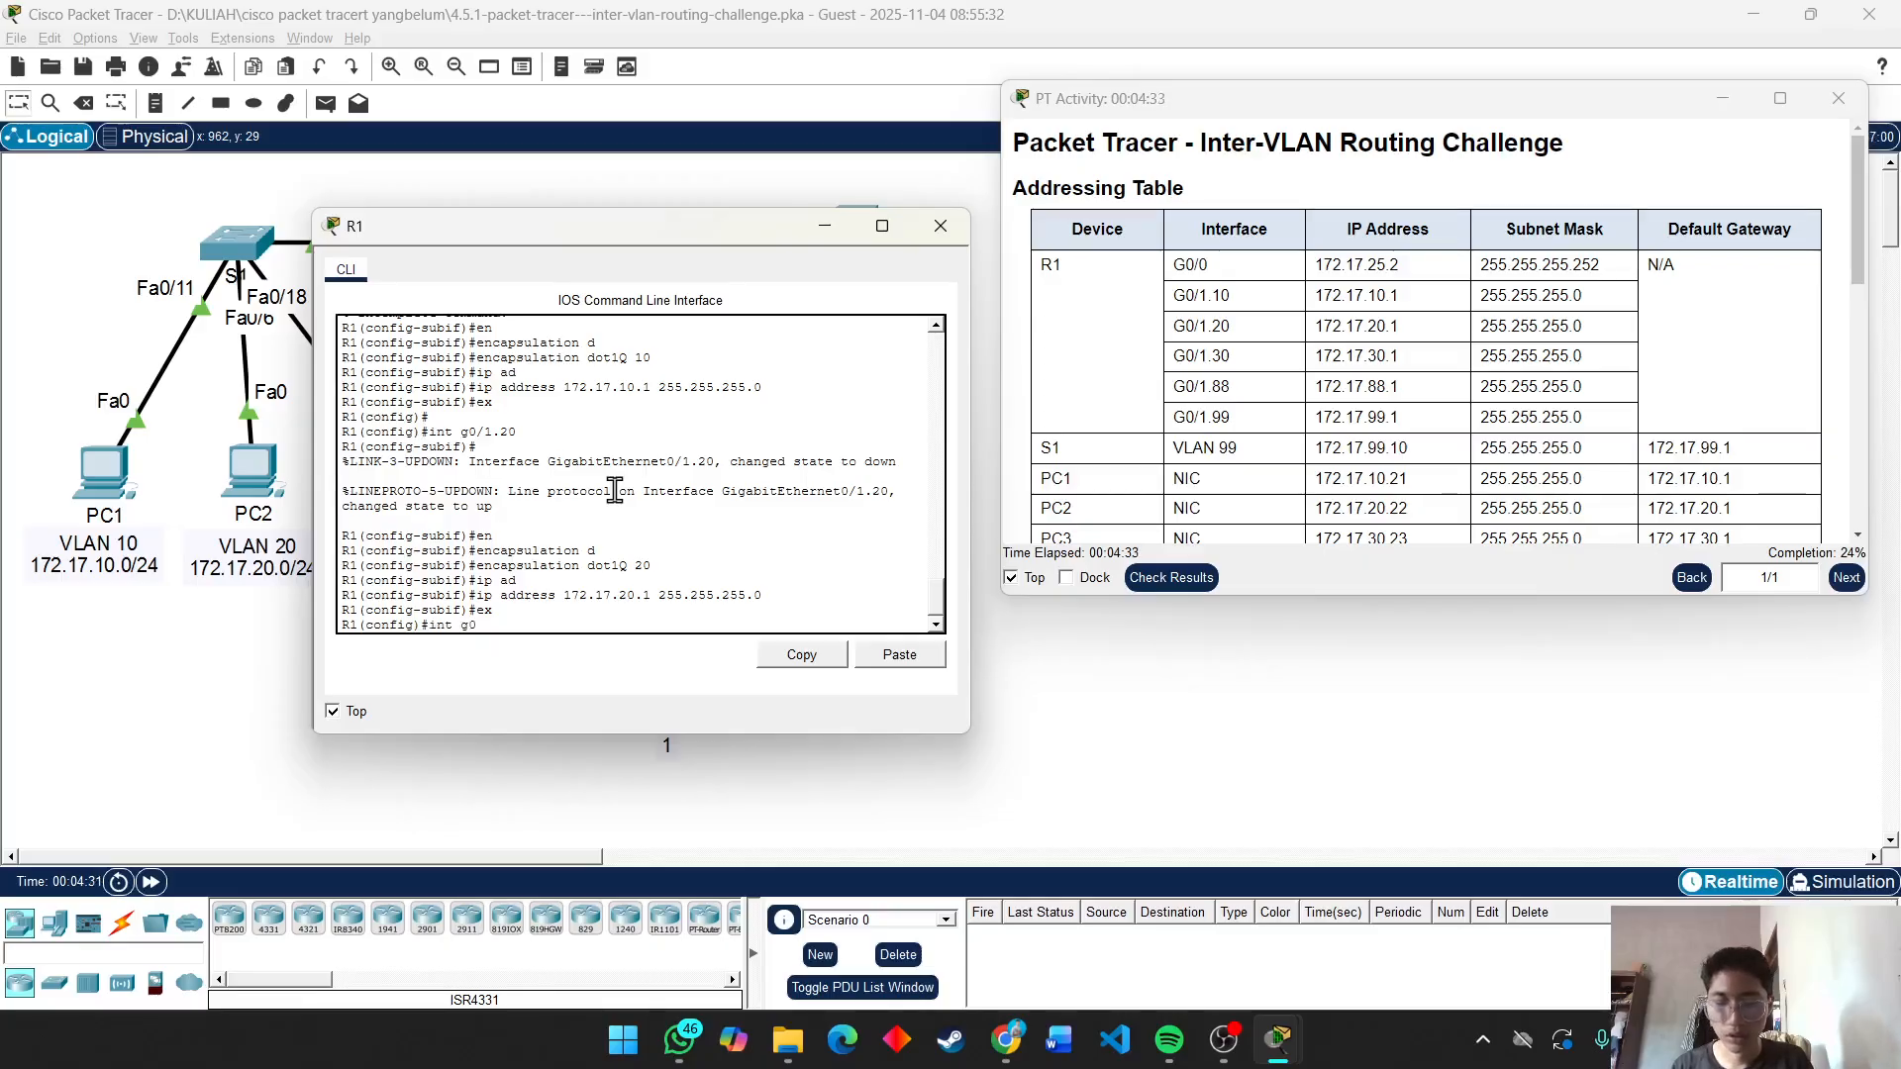
pyautogui.write('/1.')
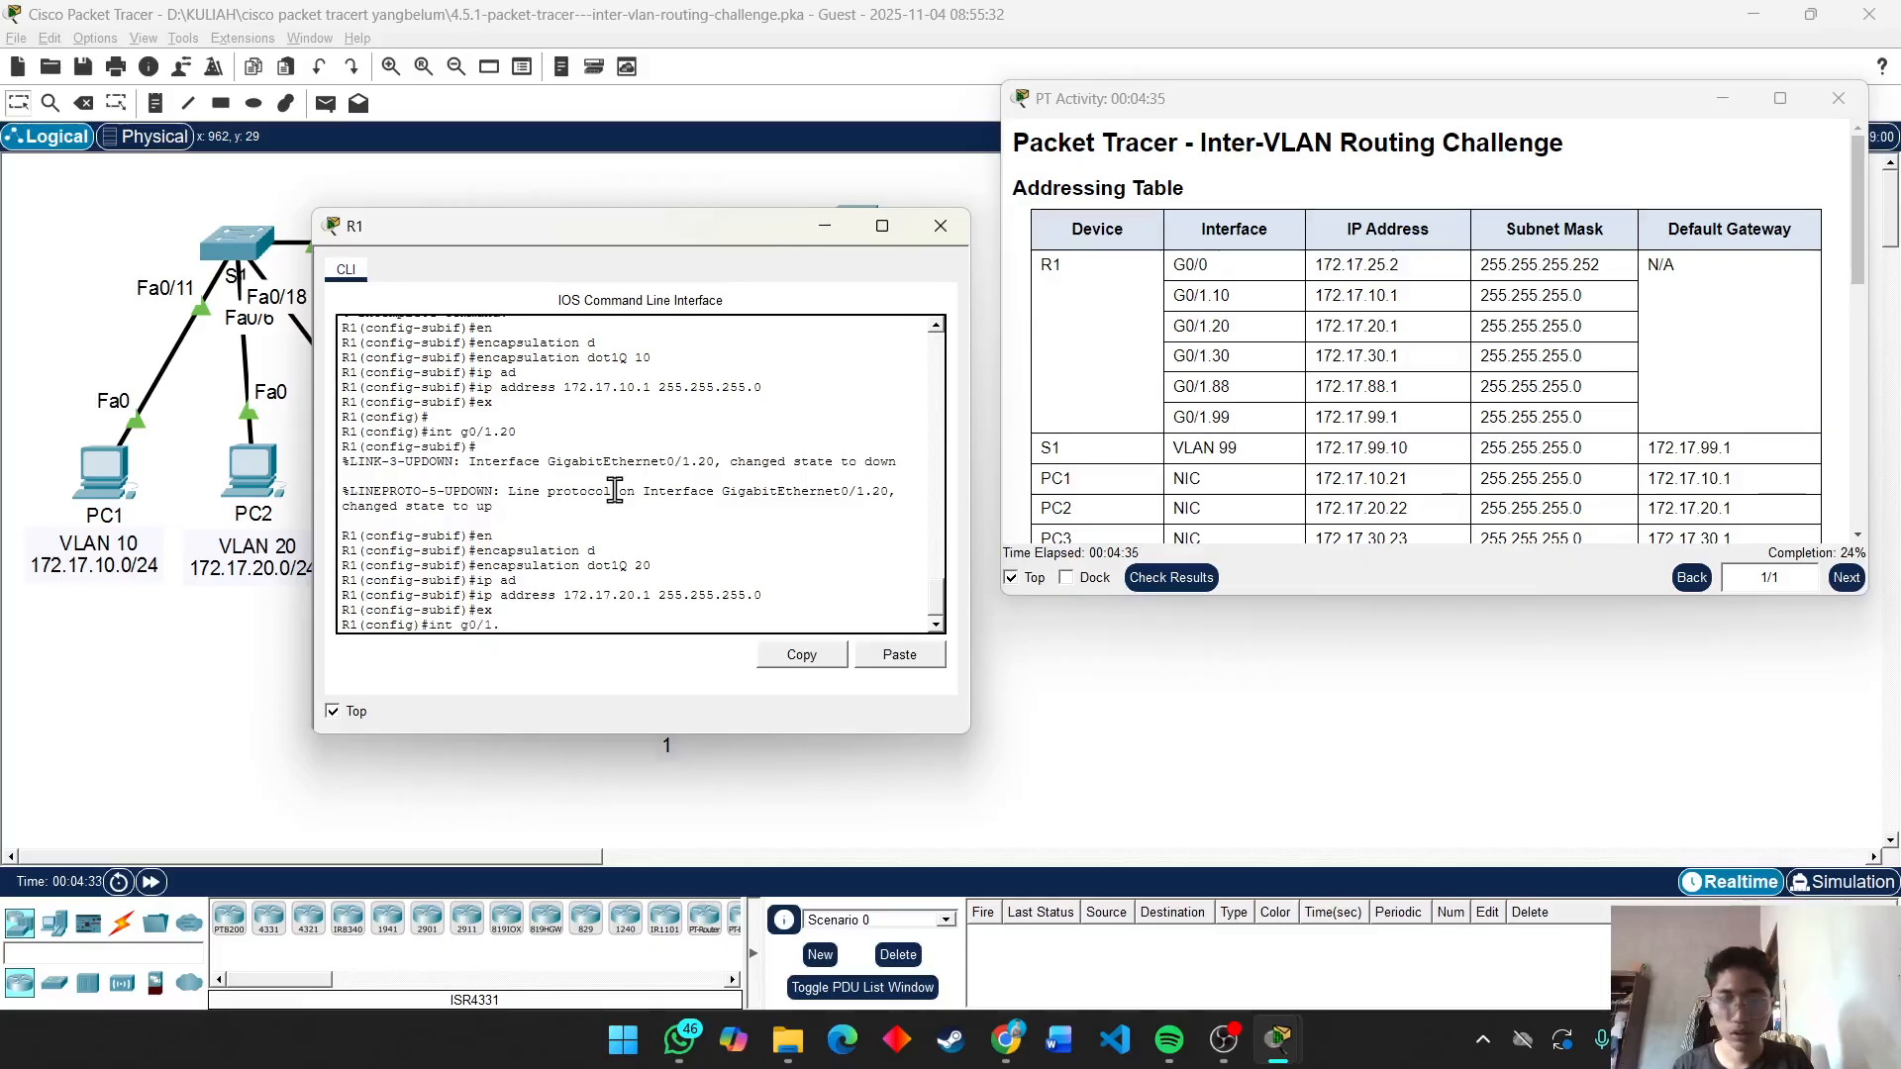
pyautogui.write('30')
pyautogui.press('Return')
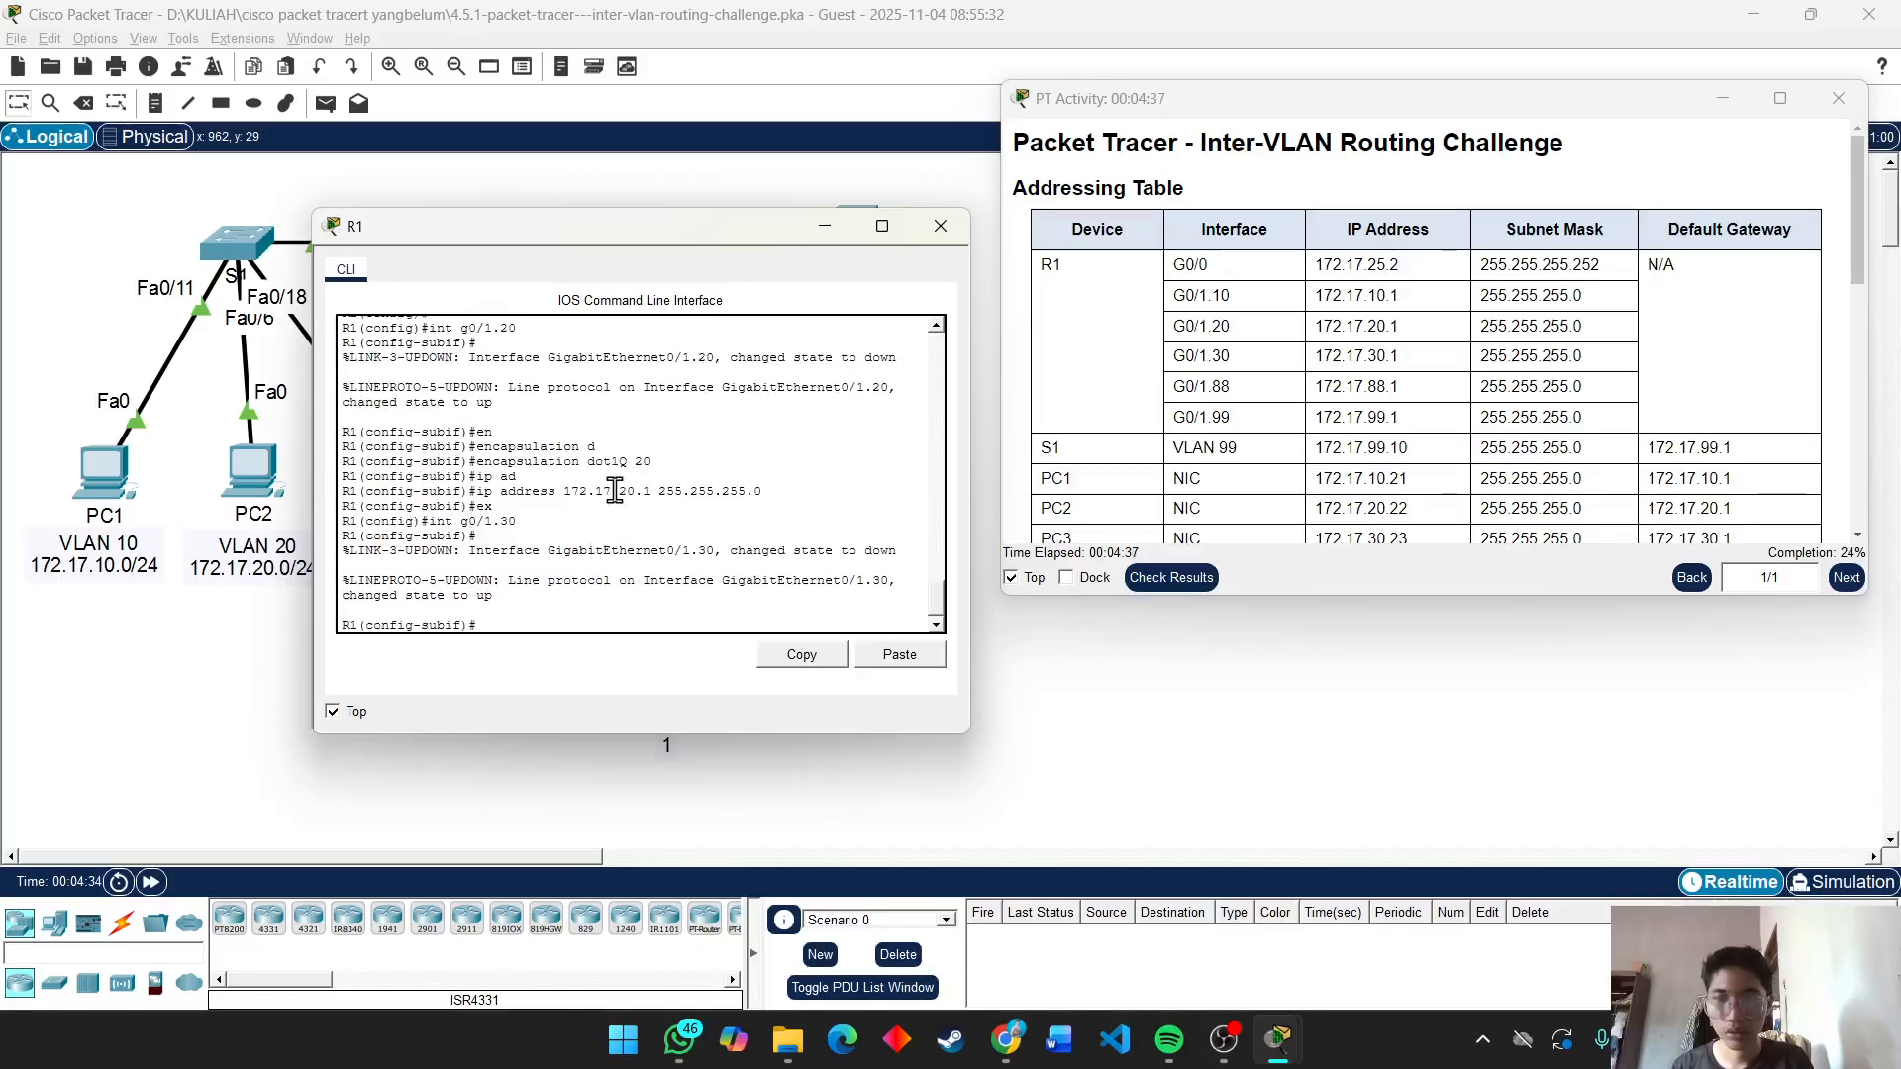
pyautogui.write('en')
pyautogui.press('Tab')
pyautogui.write('d')
pyautogui.press('Tab')
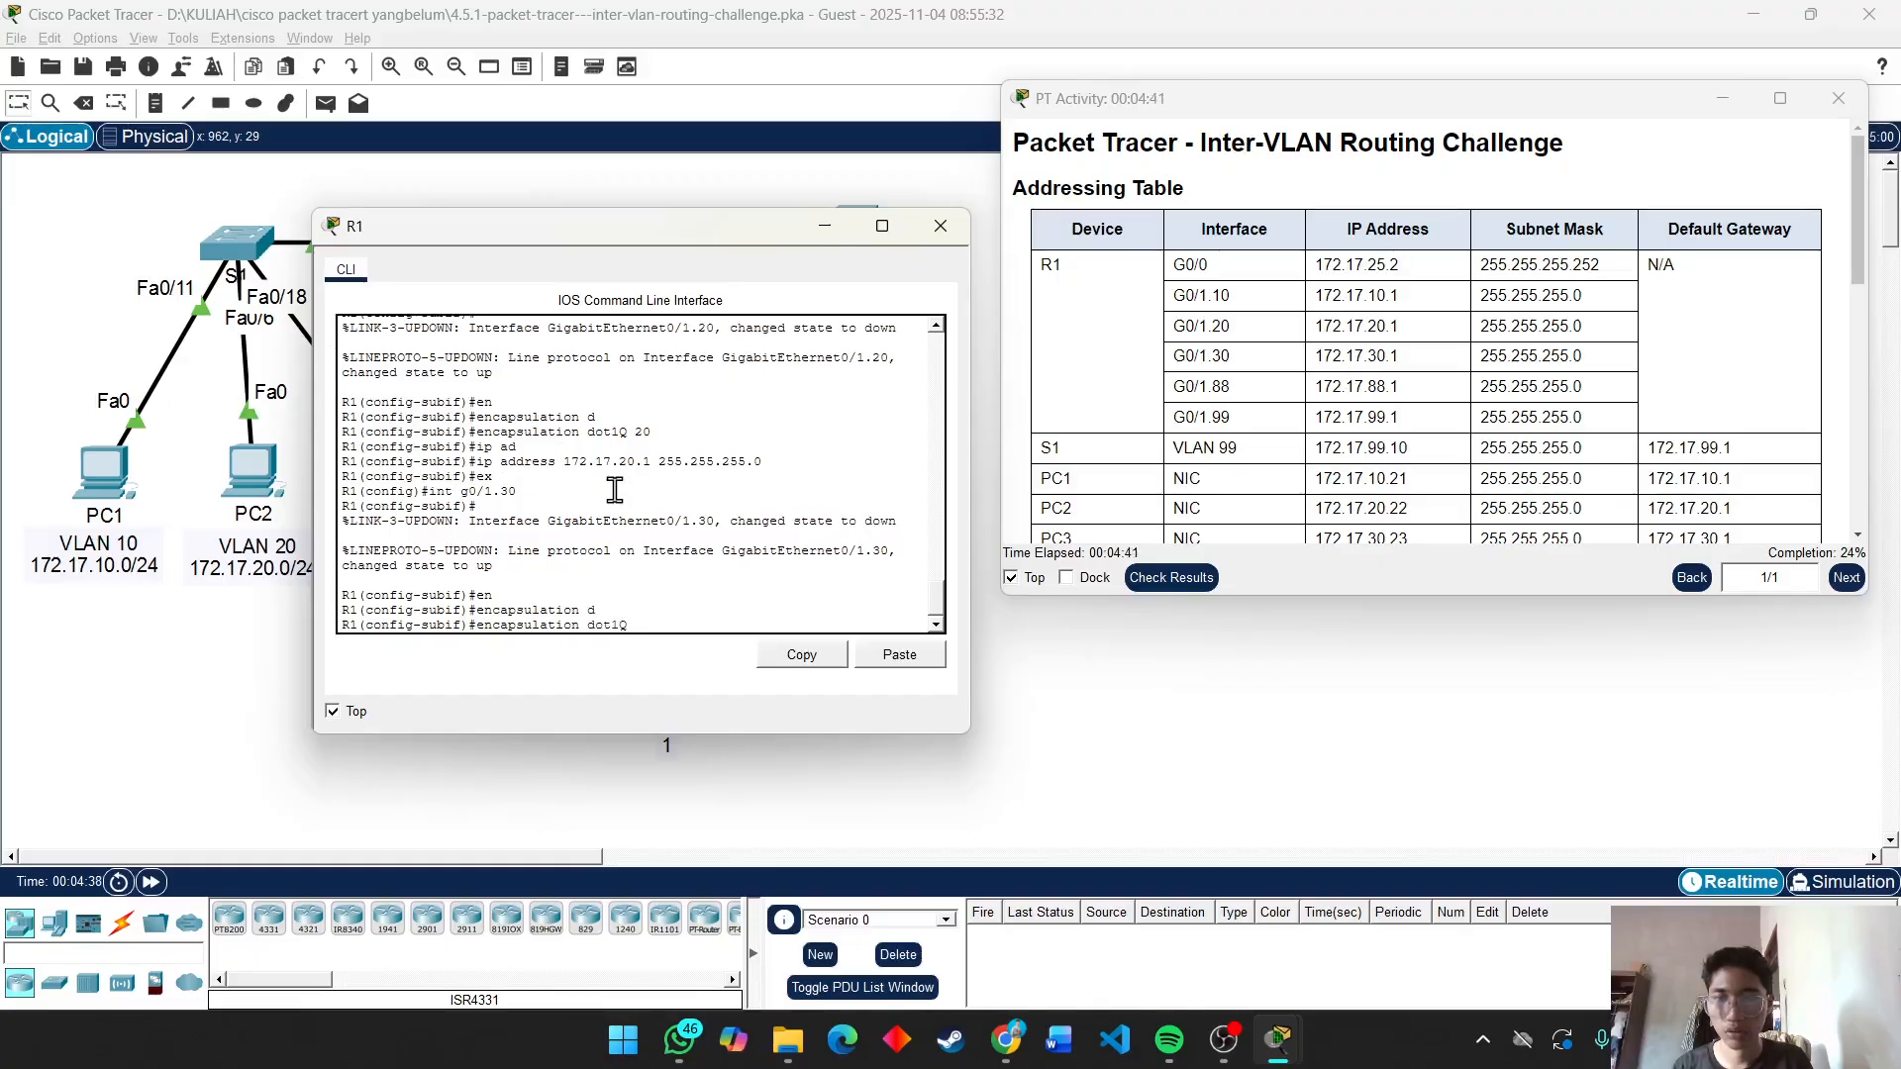
pyautogui.write('30')
pyautogui.press('Return')
# Assign IP address 172.17.30.1 with mask 255.255.255.0 to subinterface g0/1.30 and return to global configuration mode.
pyautogui.write('ig-subif)#i')
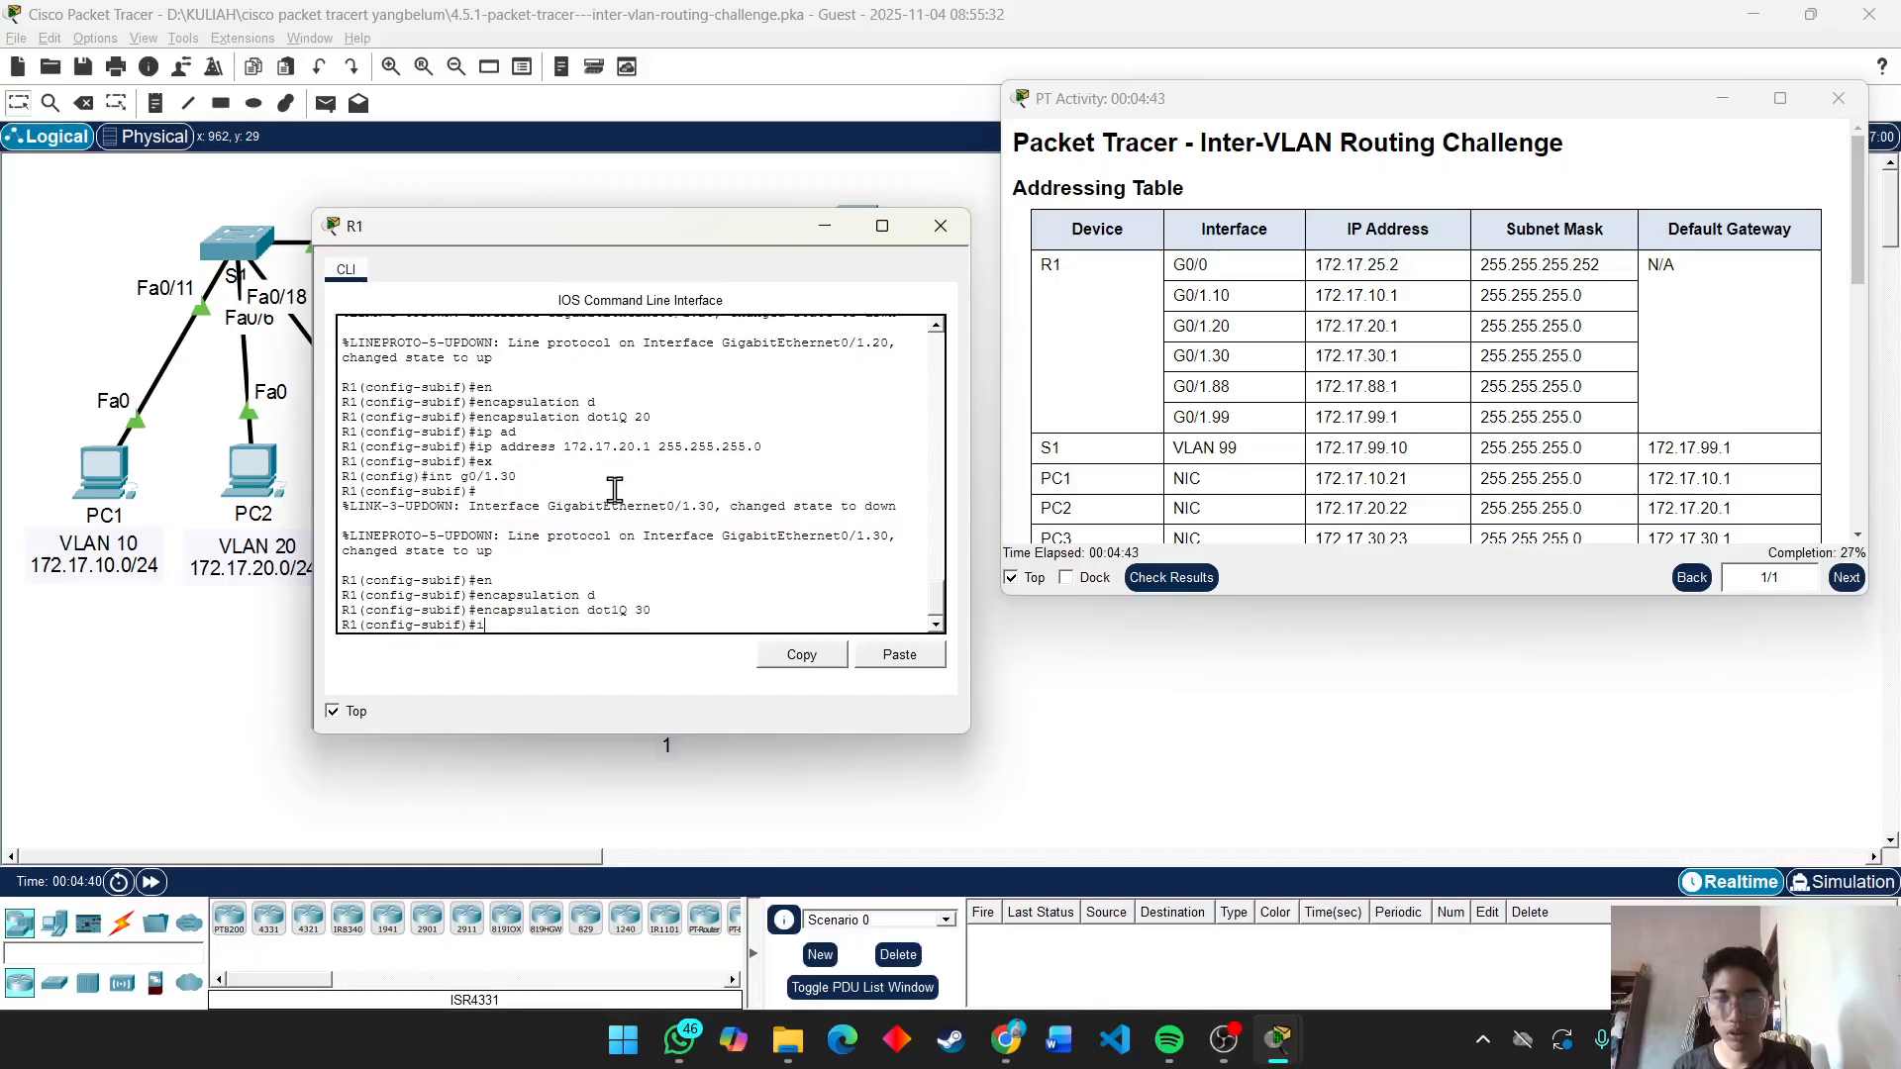
pyautogui.write('p add 1')
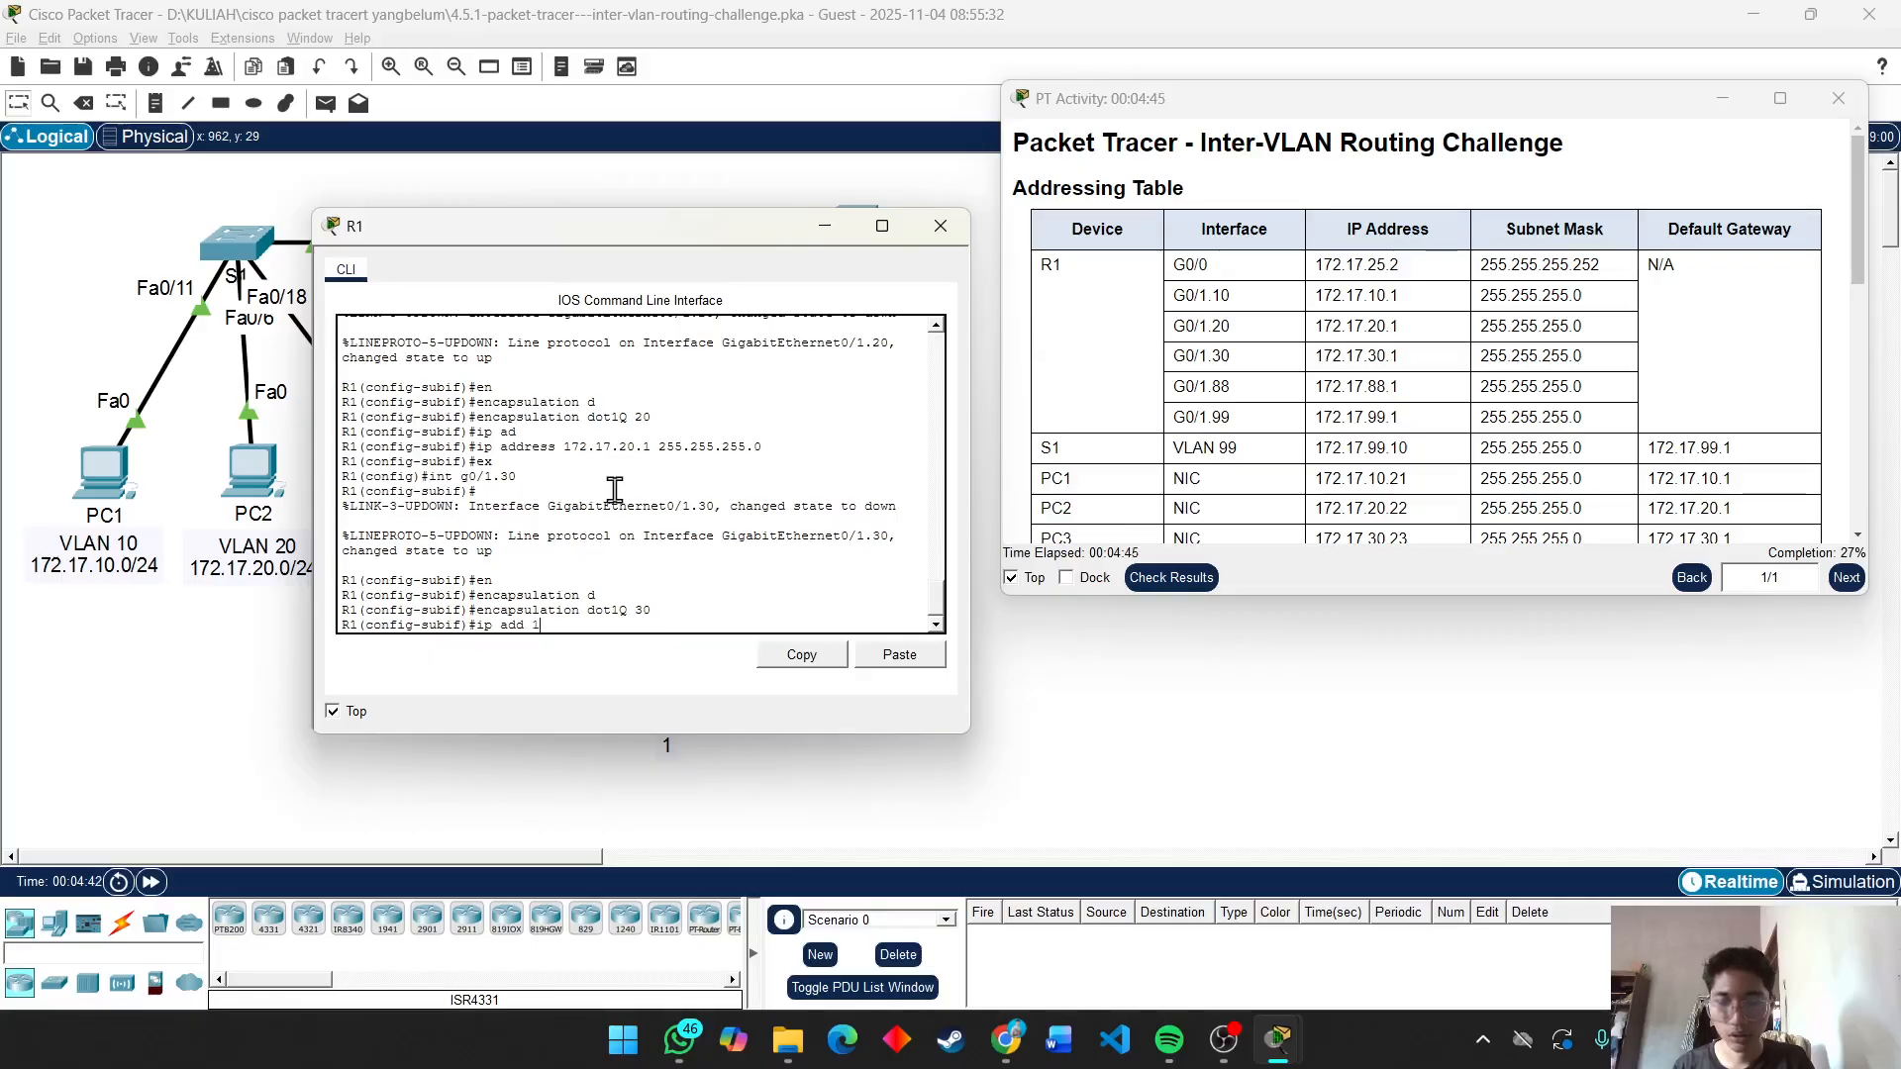
pyautogui.press('BackSpace')
pyautogui.press('BackSpace')
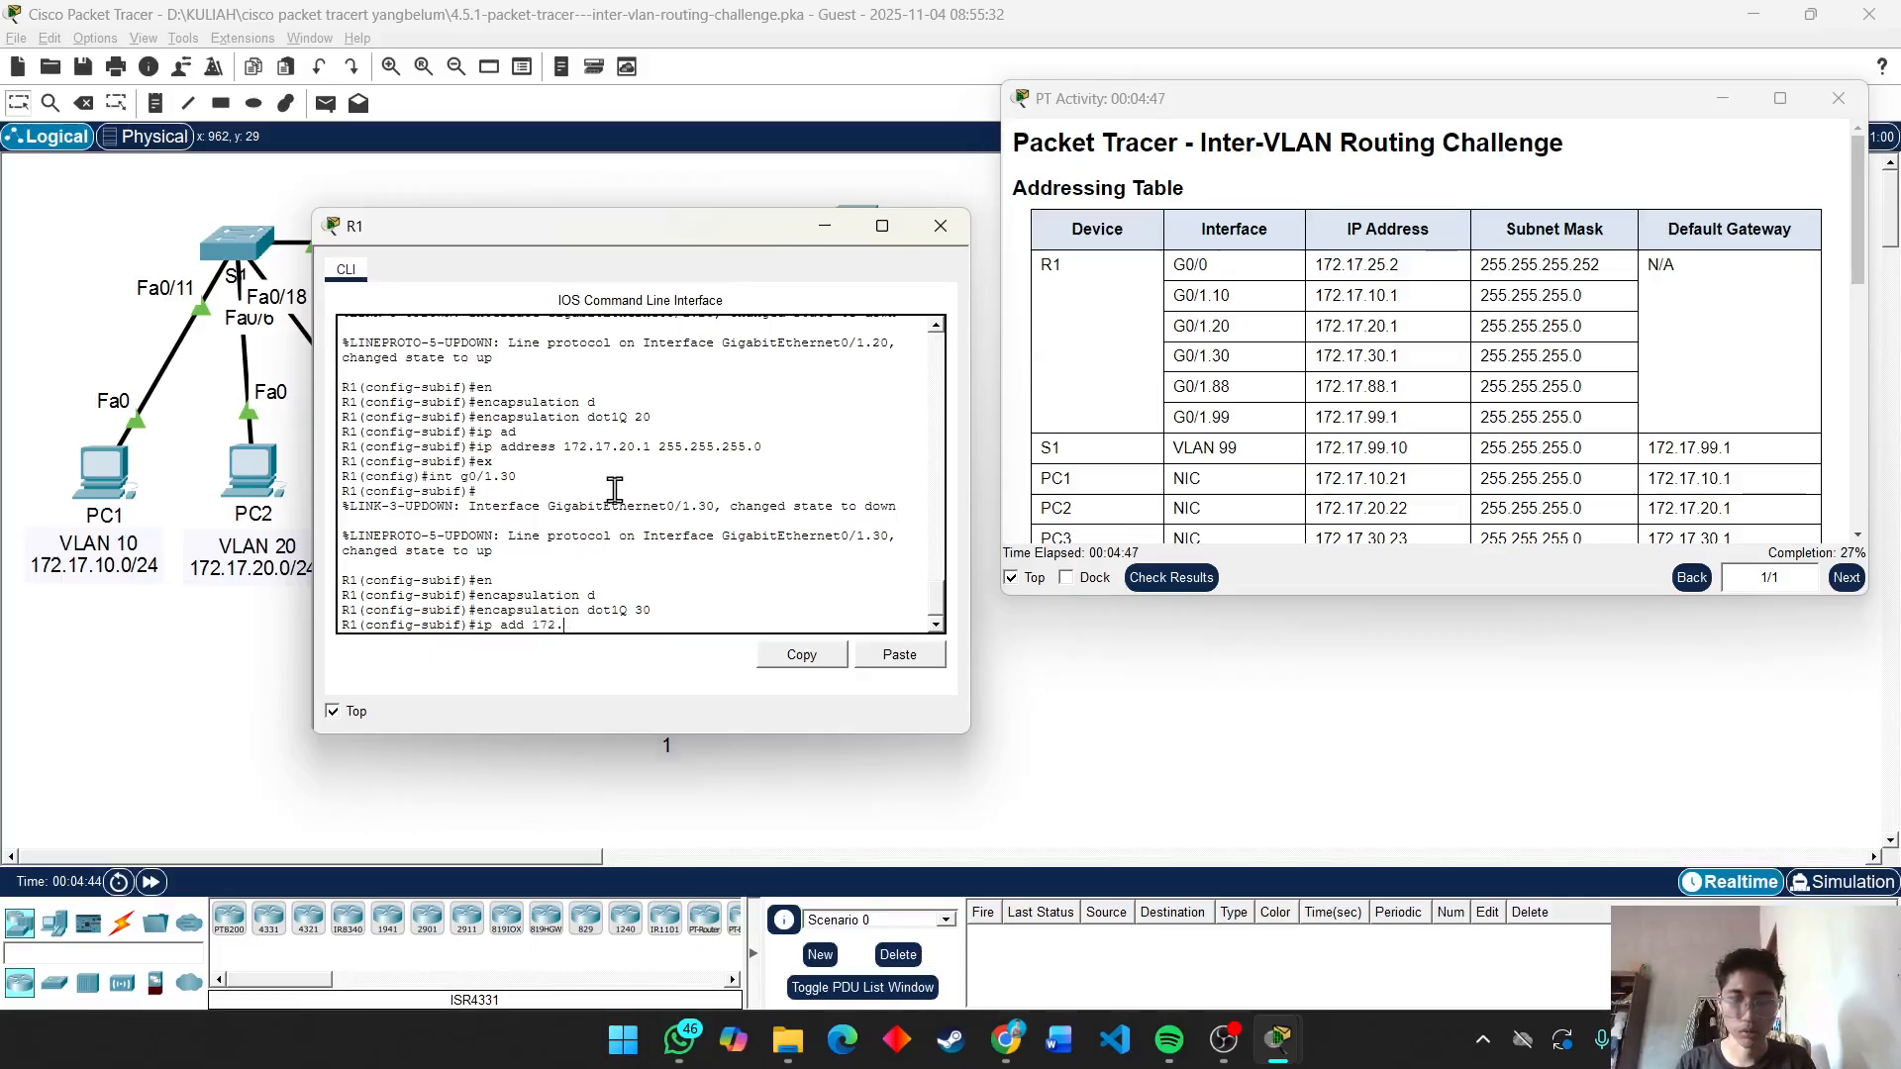
pyautogui.write('17')
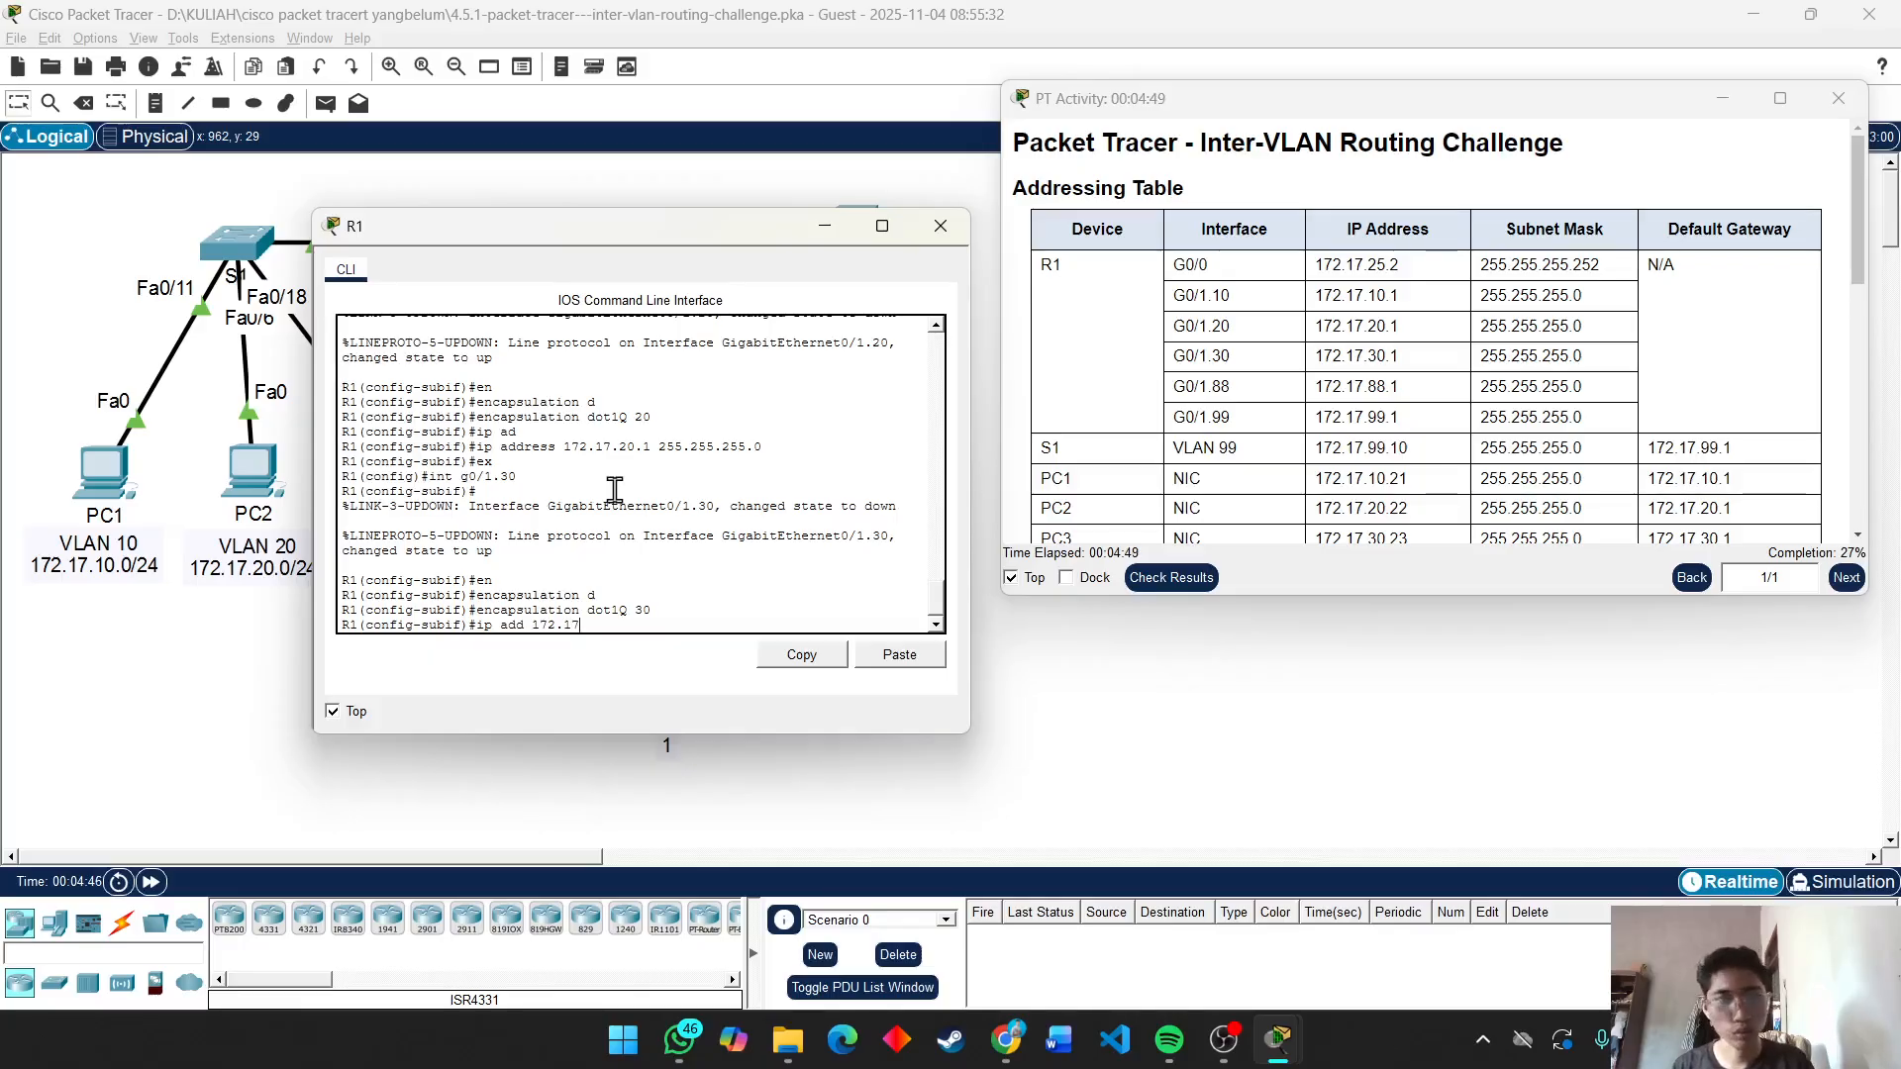
pyautogui.write('.')
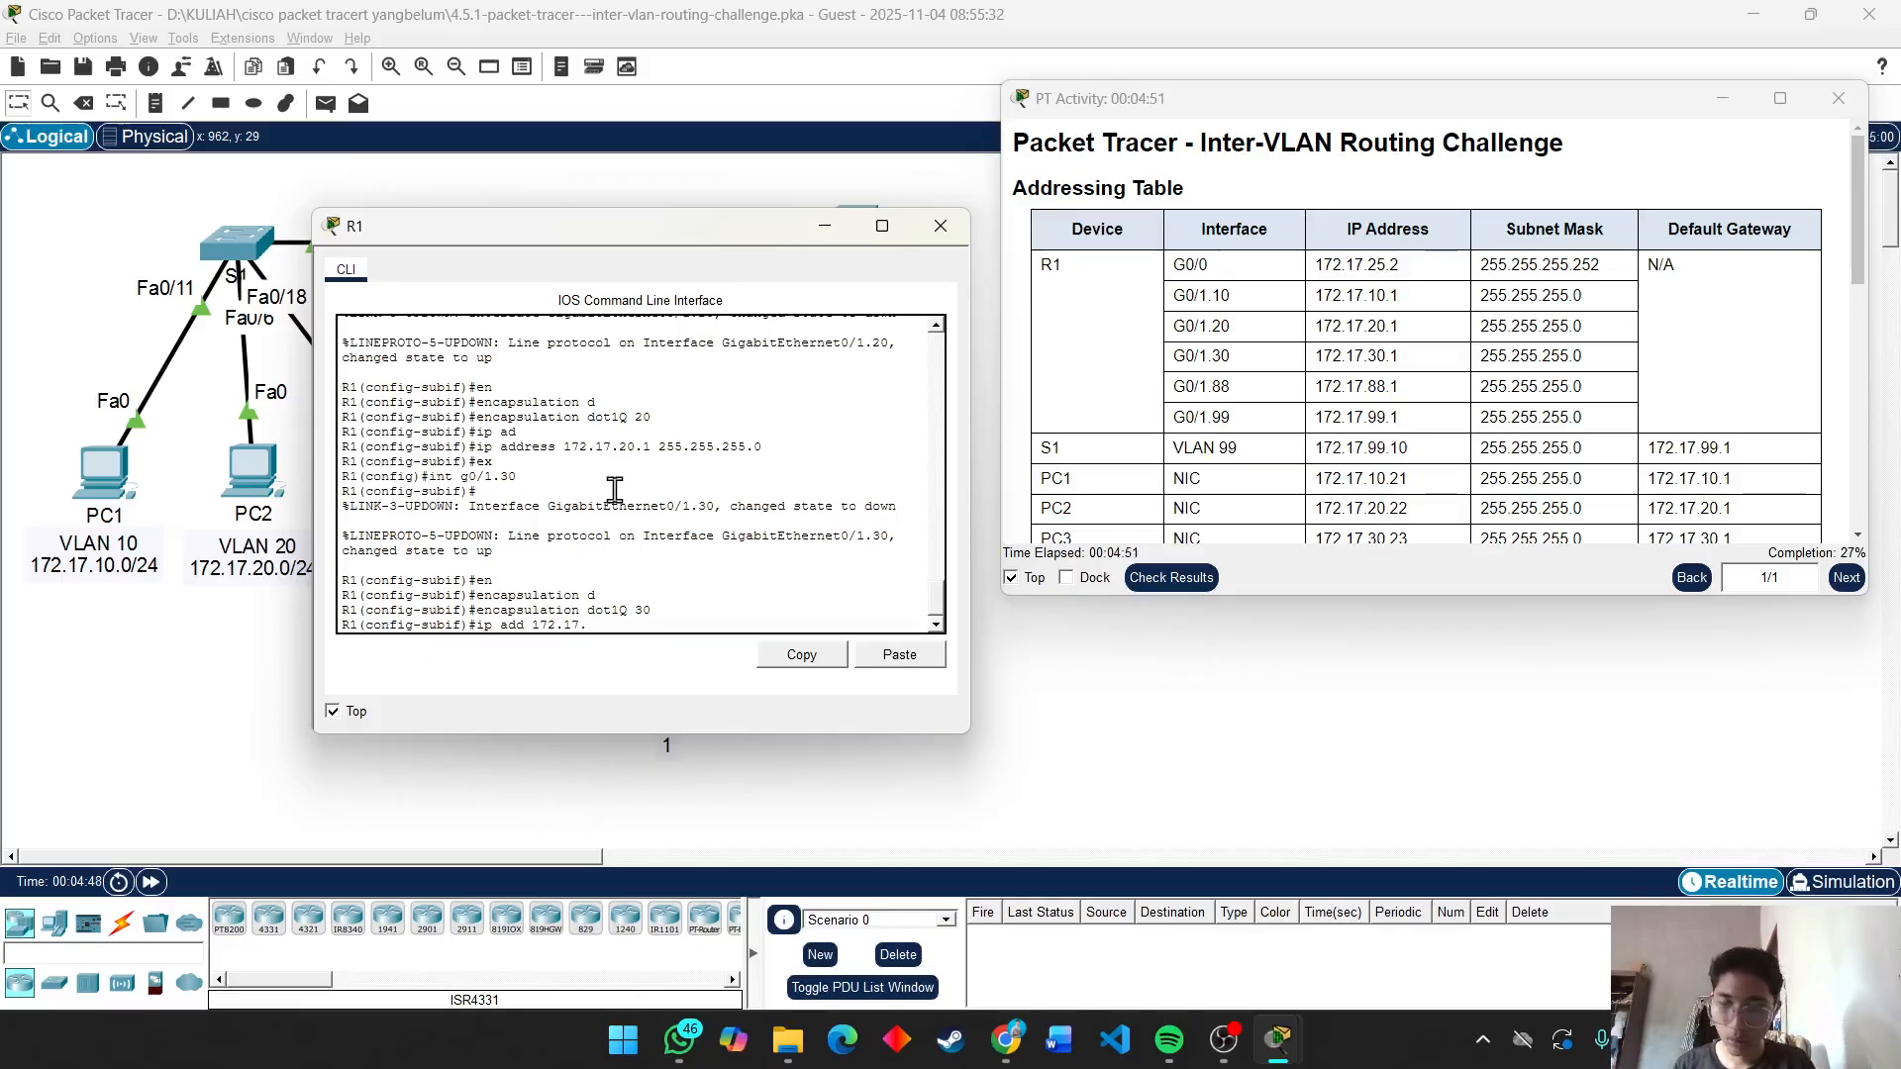
pyautogui.write('30.1')
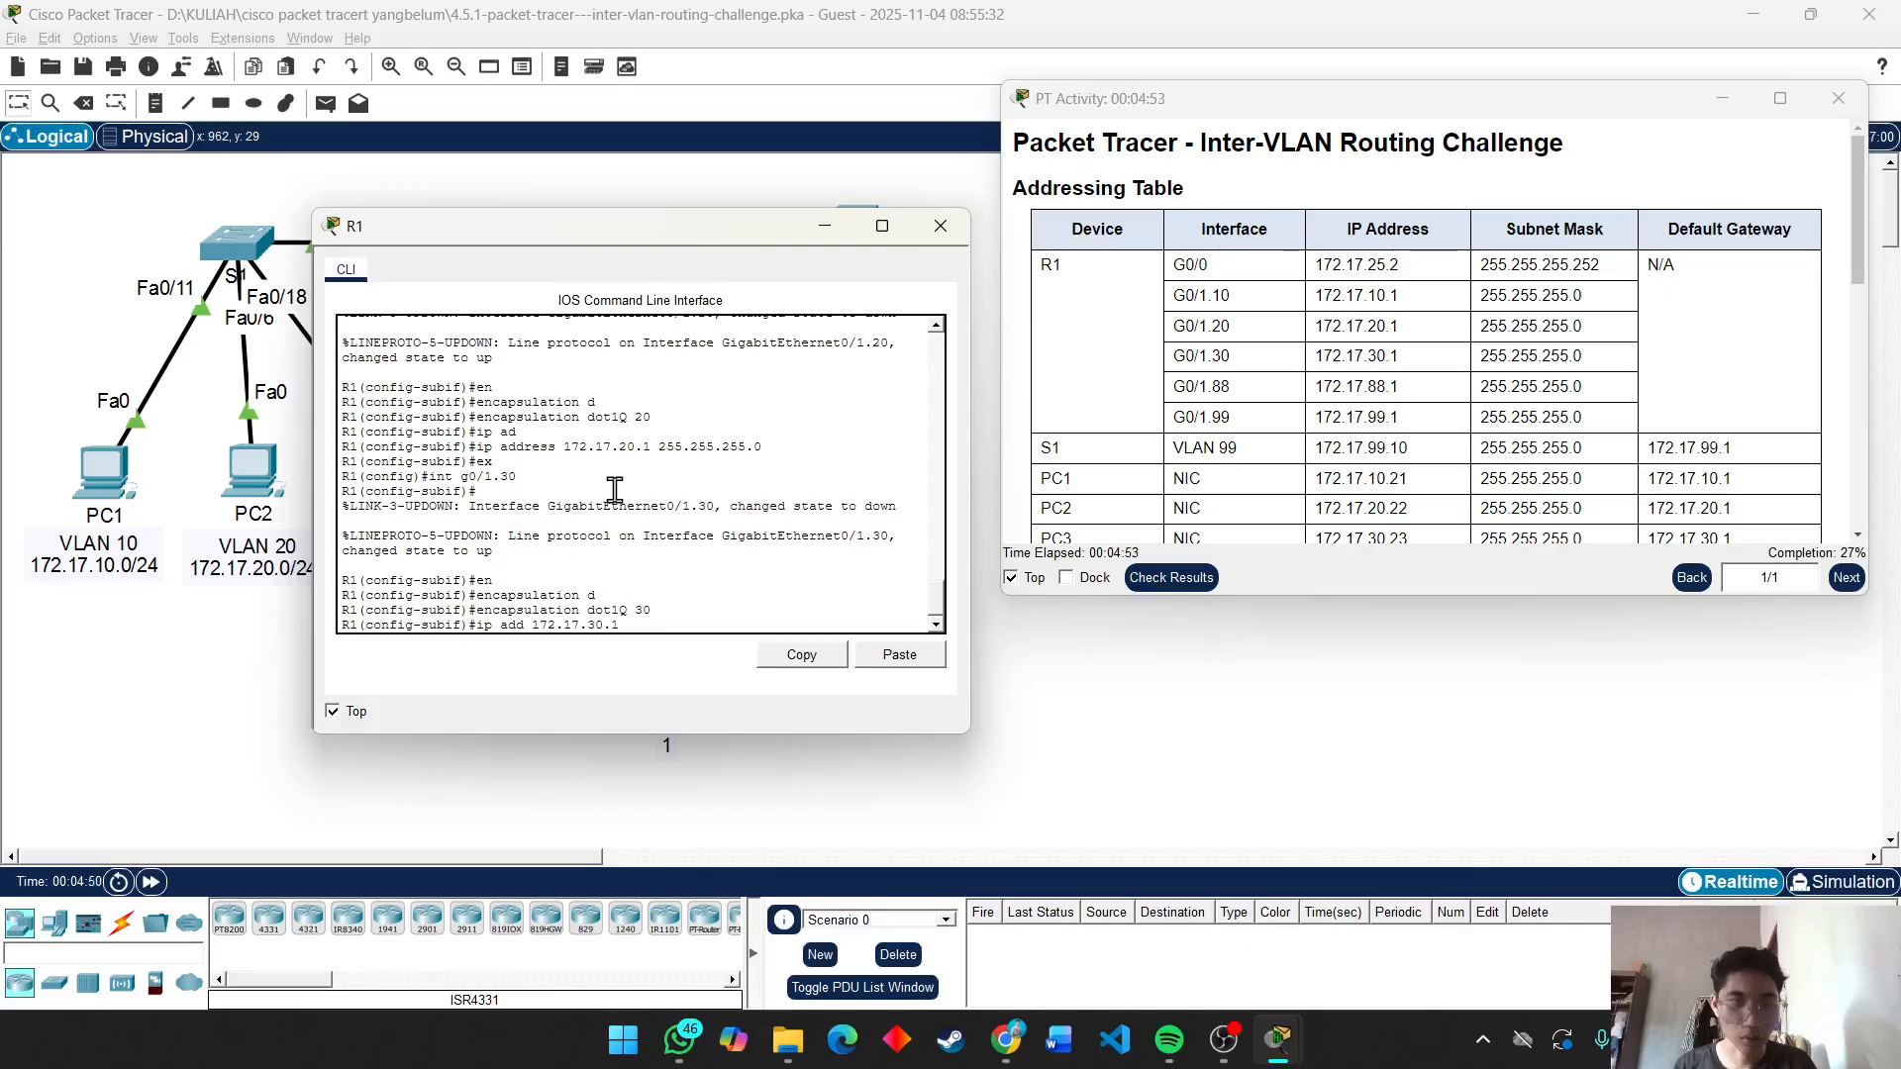
pyautogui.write(' 255.255.255.0')
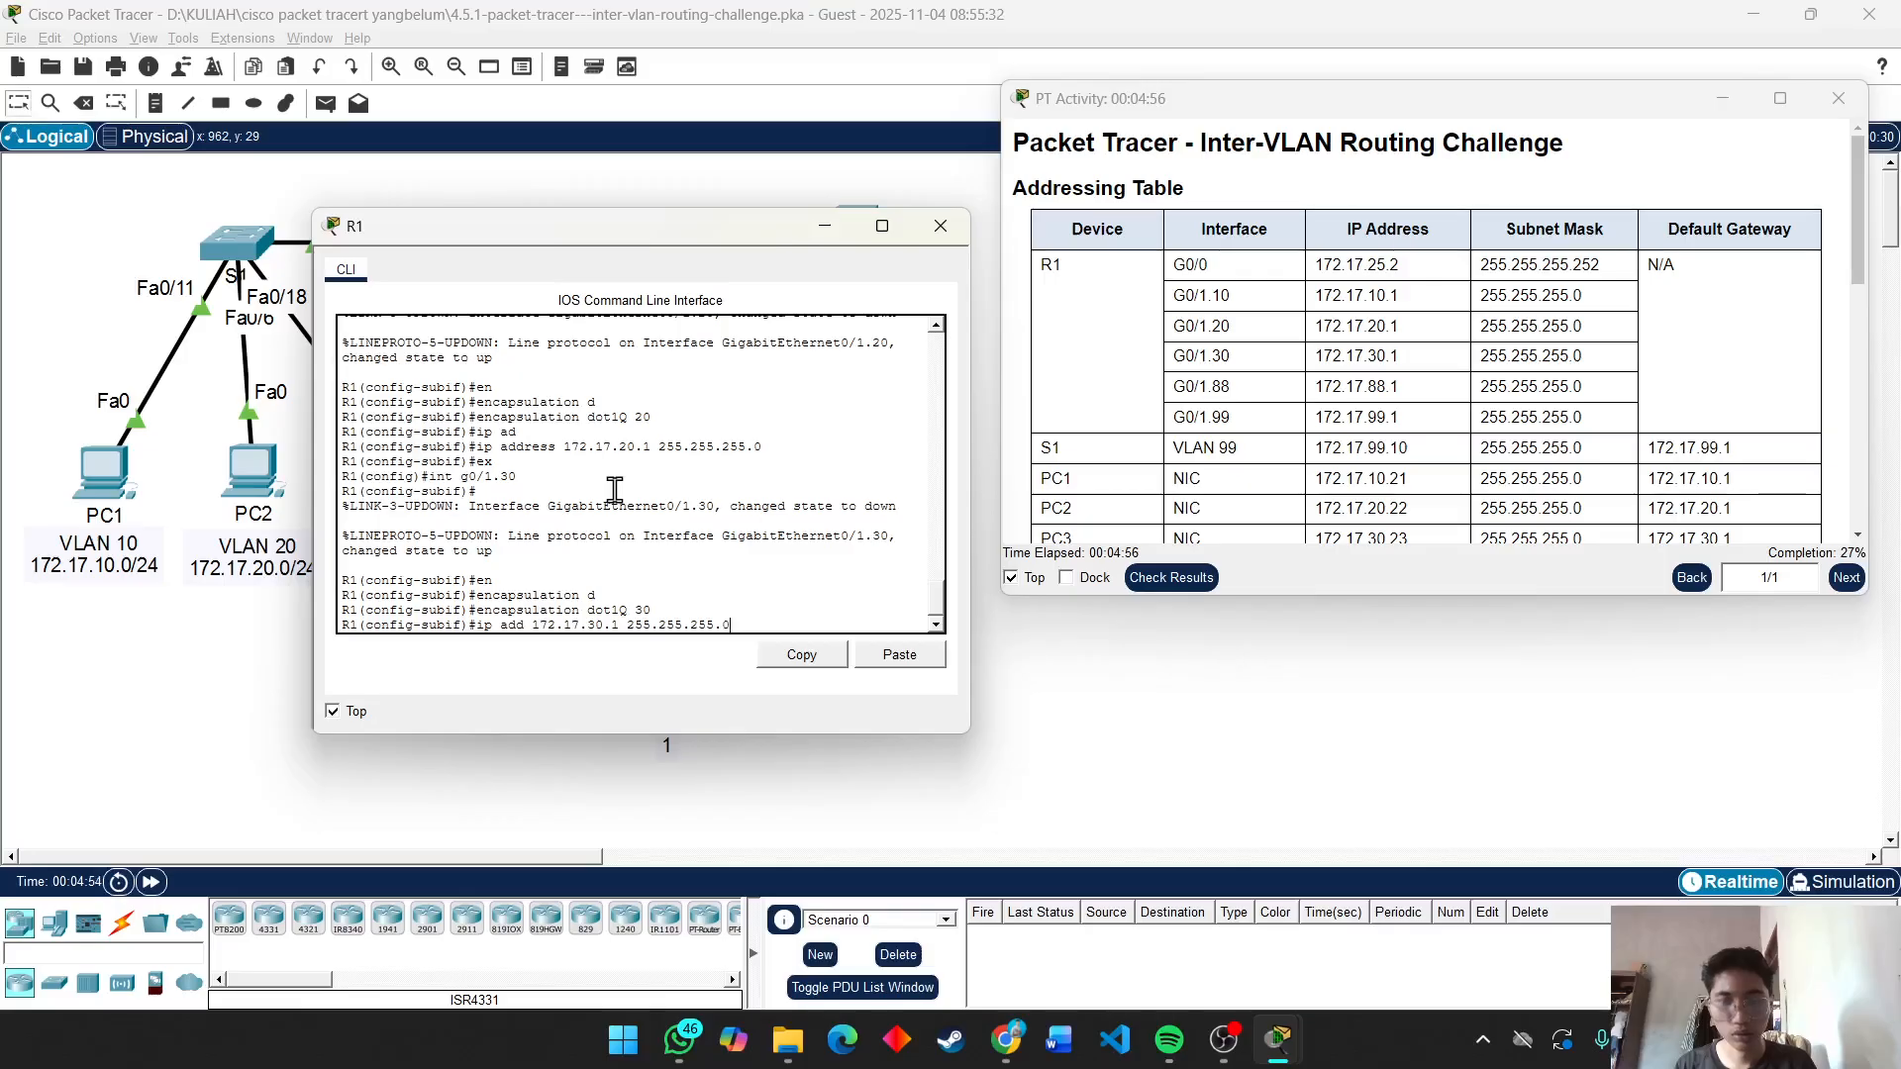
pyautogui.press('Return')
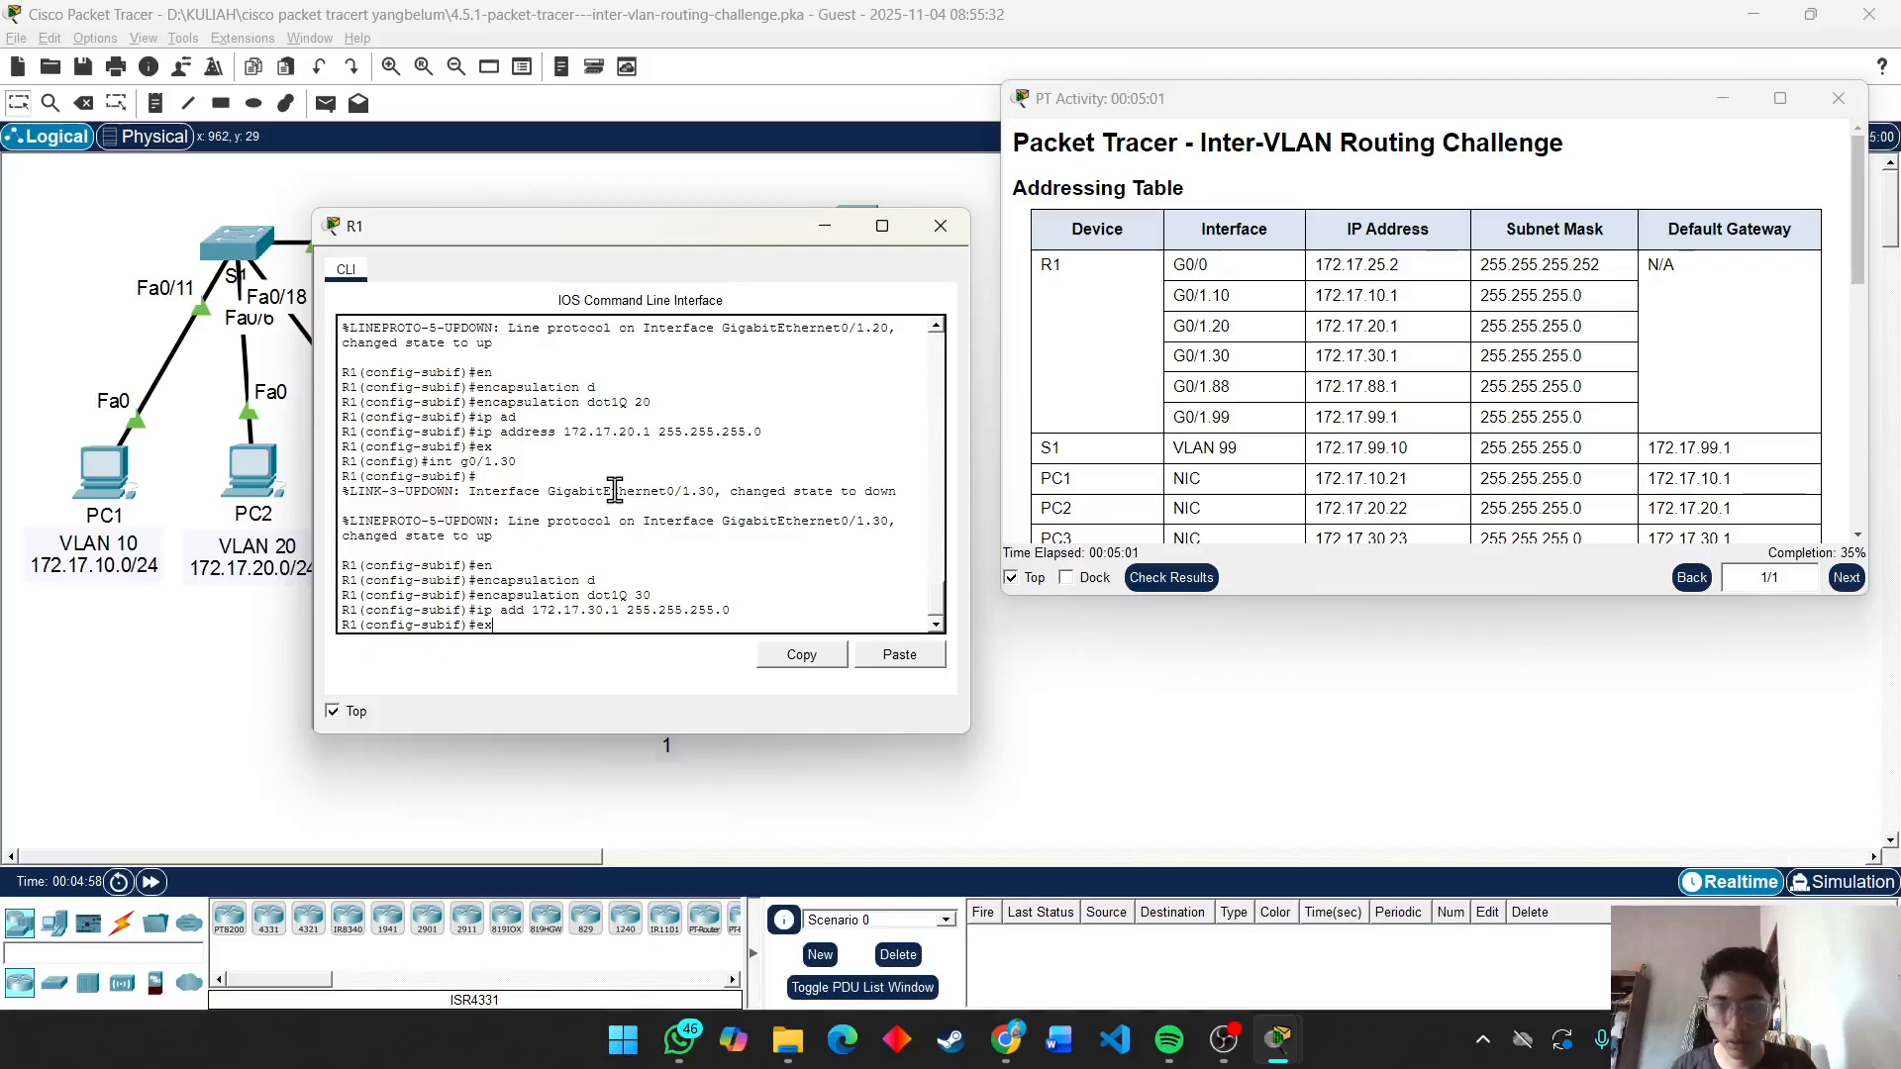
pyautogui.write('ex')
pyautogui.press('Return')
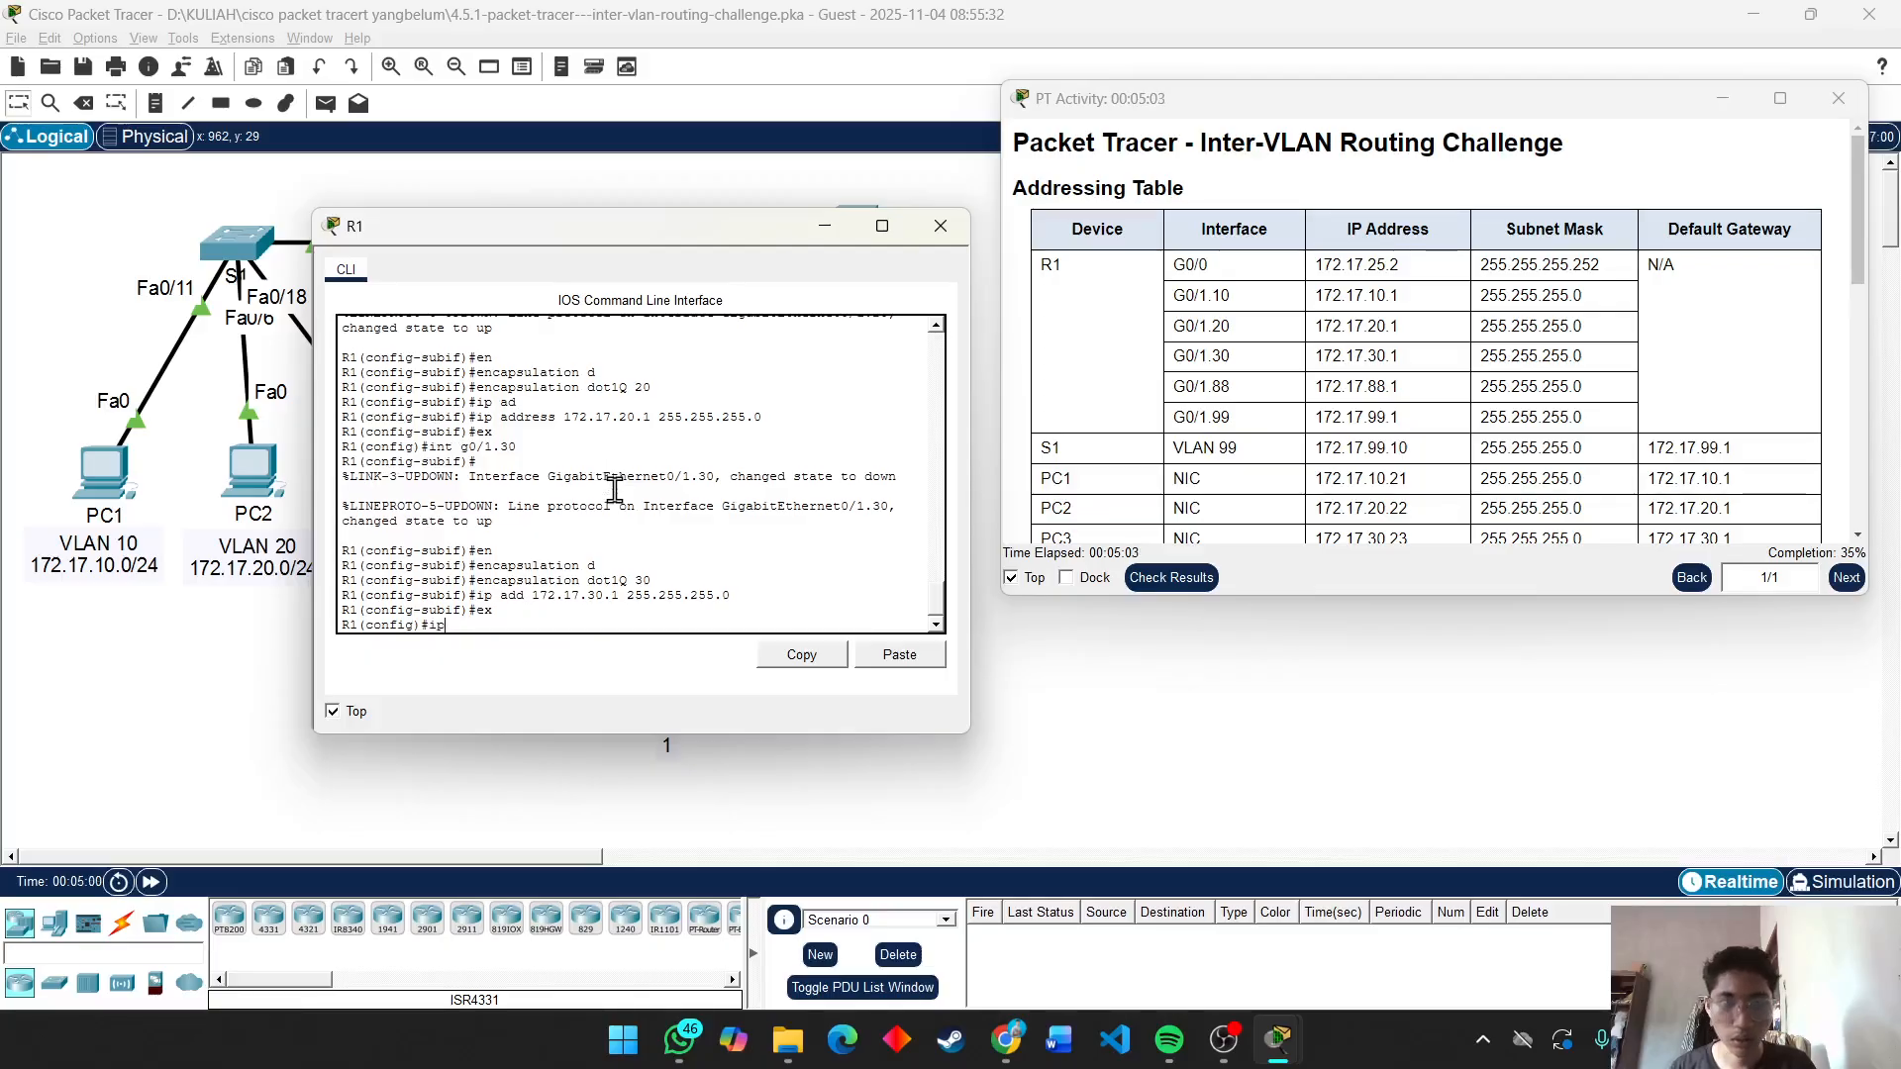
# Create R1 subinterface g0/1.88 and set its encapsulation to dot1Q 88.
pyautogui.press('BackSpace')
pyautogui.press('BackSpace')
pyautogui.press('BackSpace')
pyautogui.press('BackSpace')
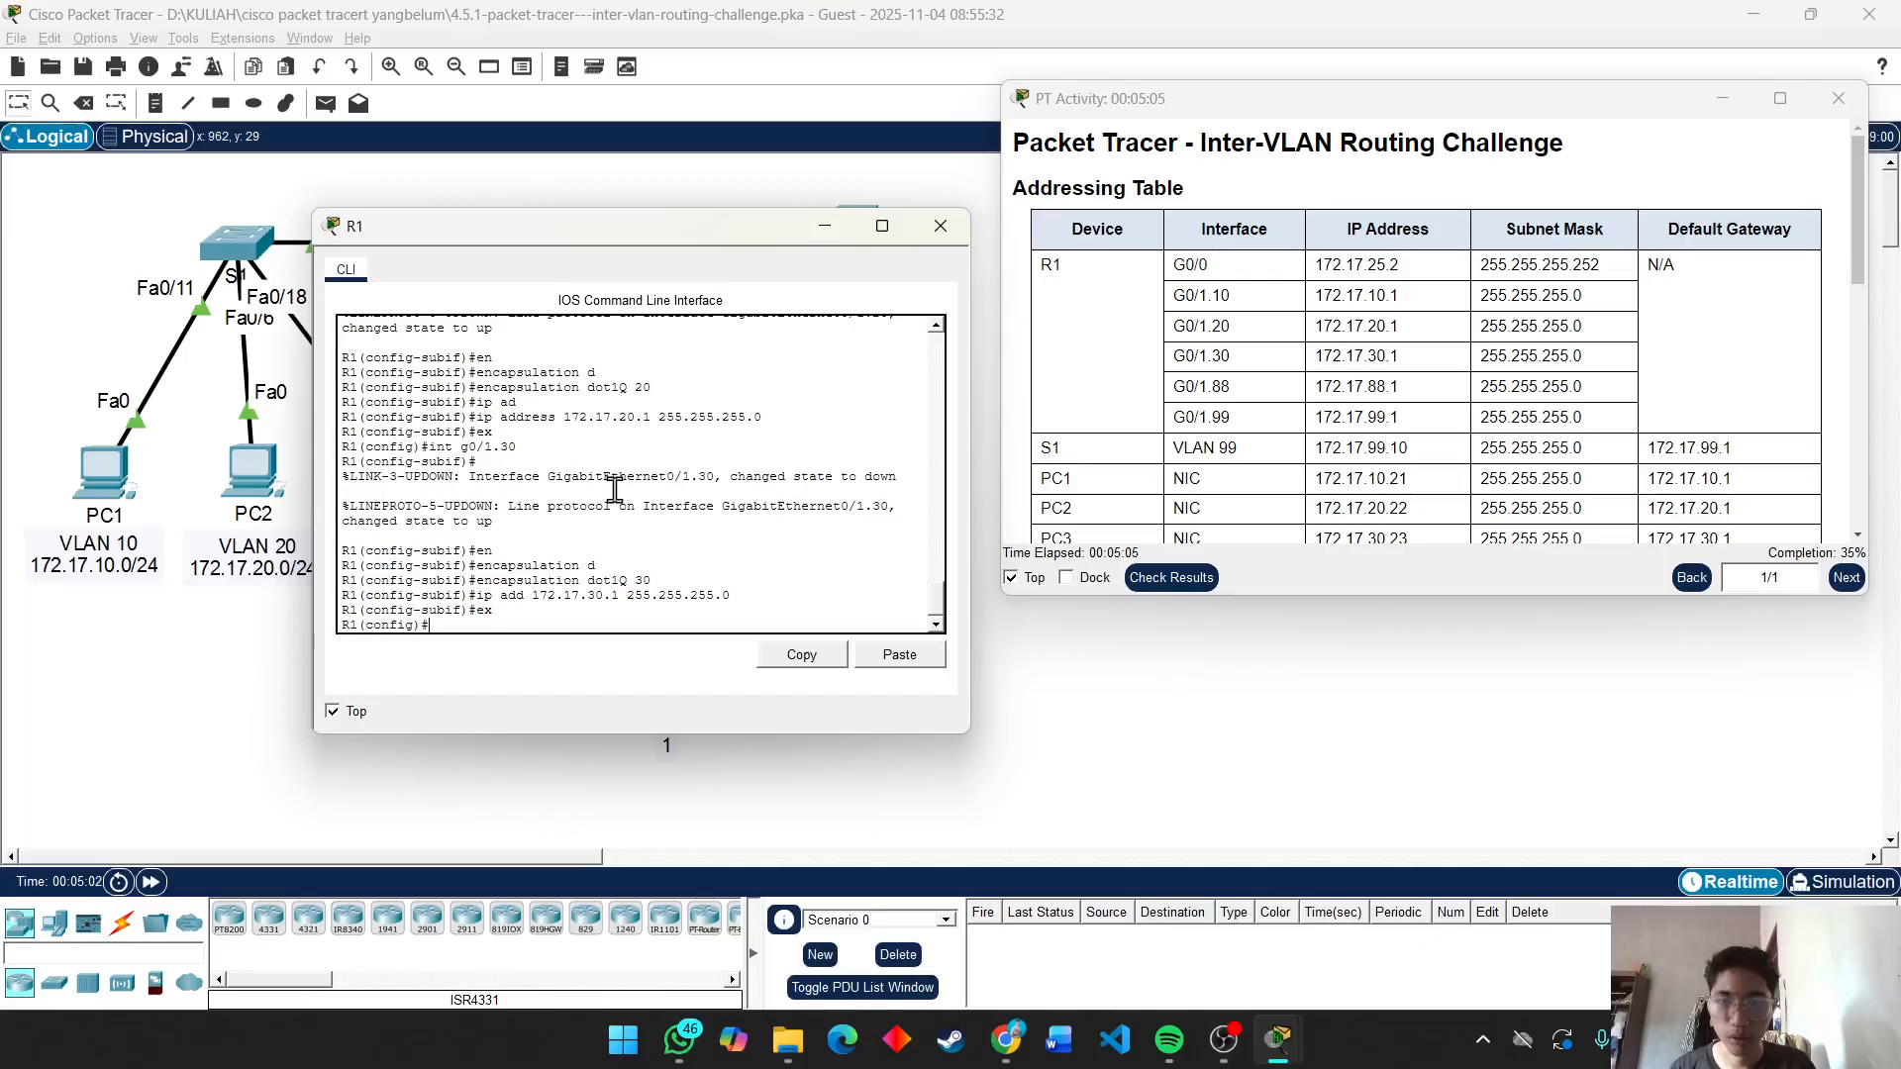
pyautogui.write('int g0')
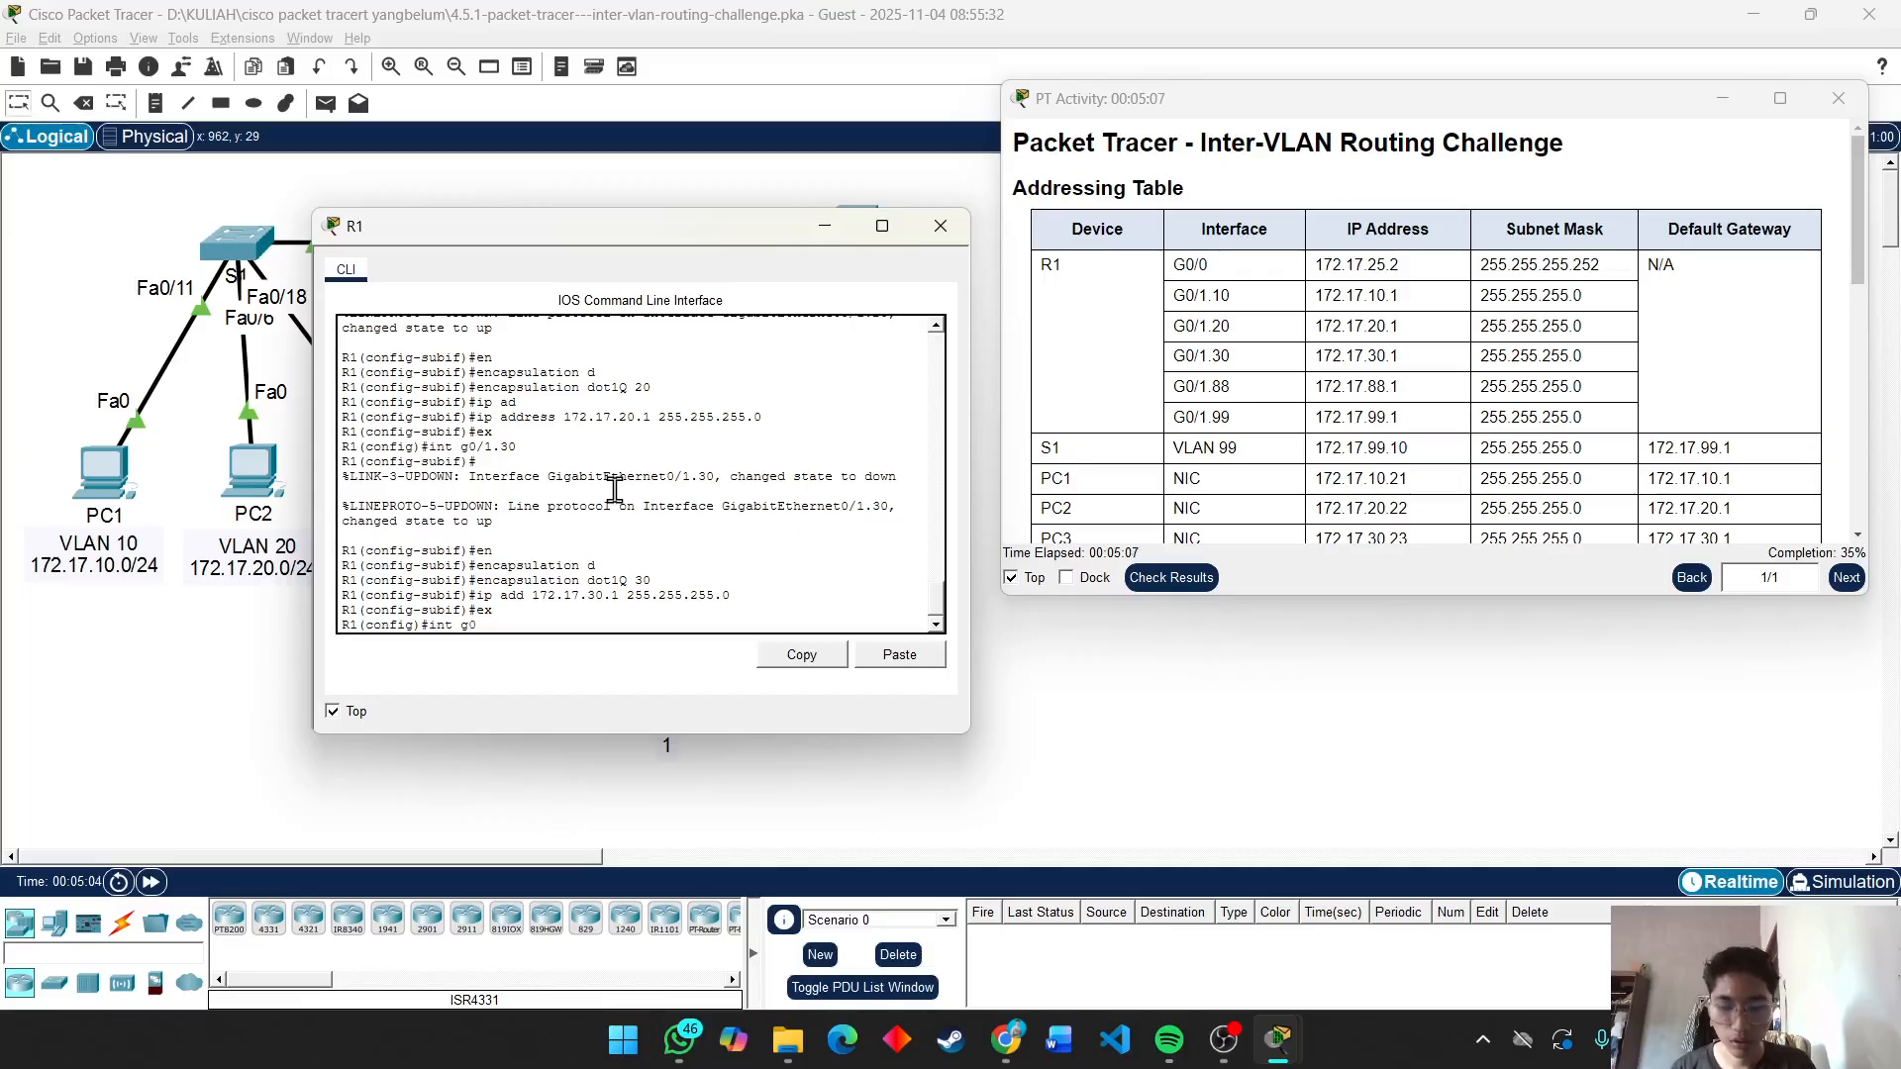
pyautogui.write('/')
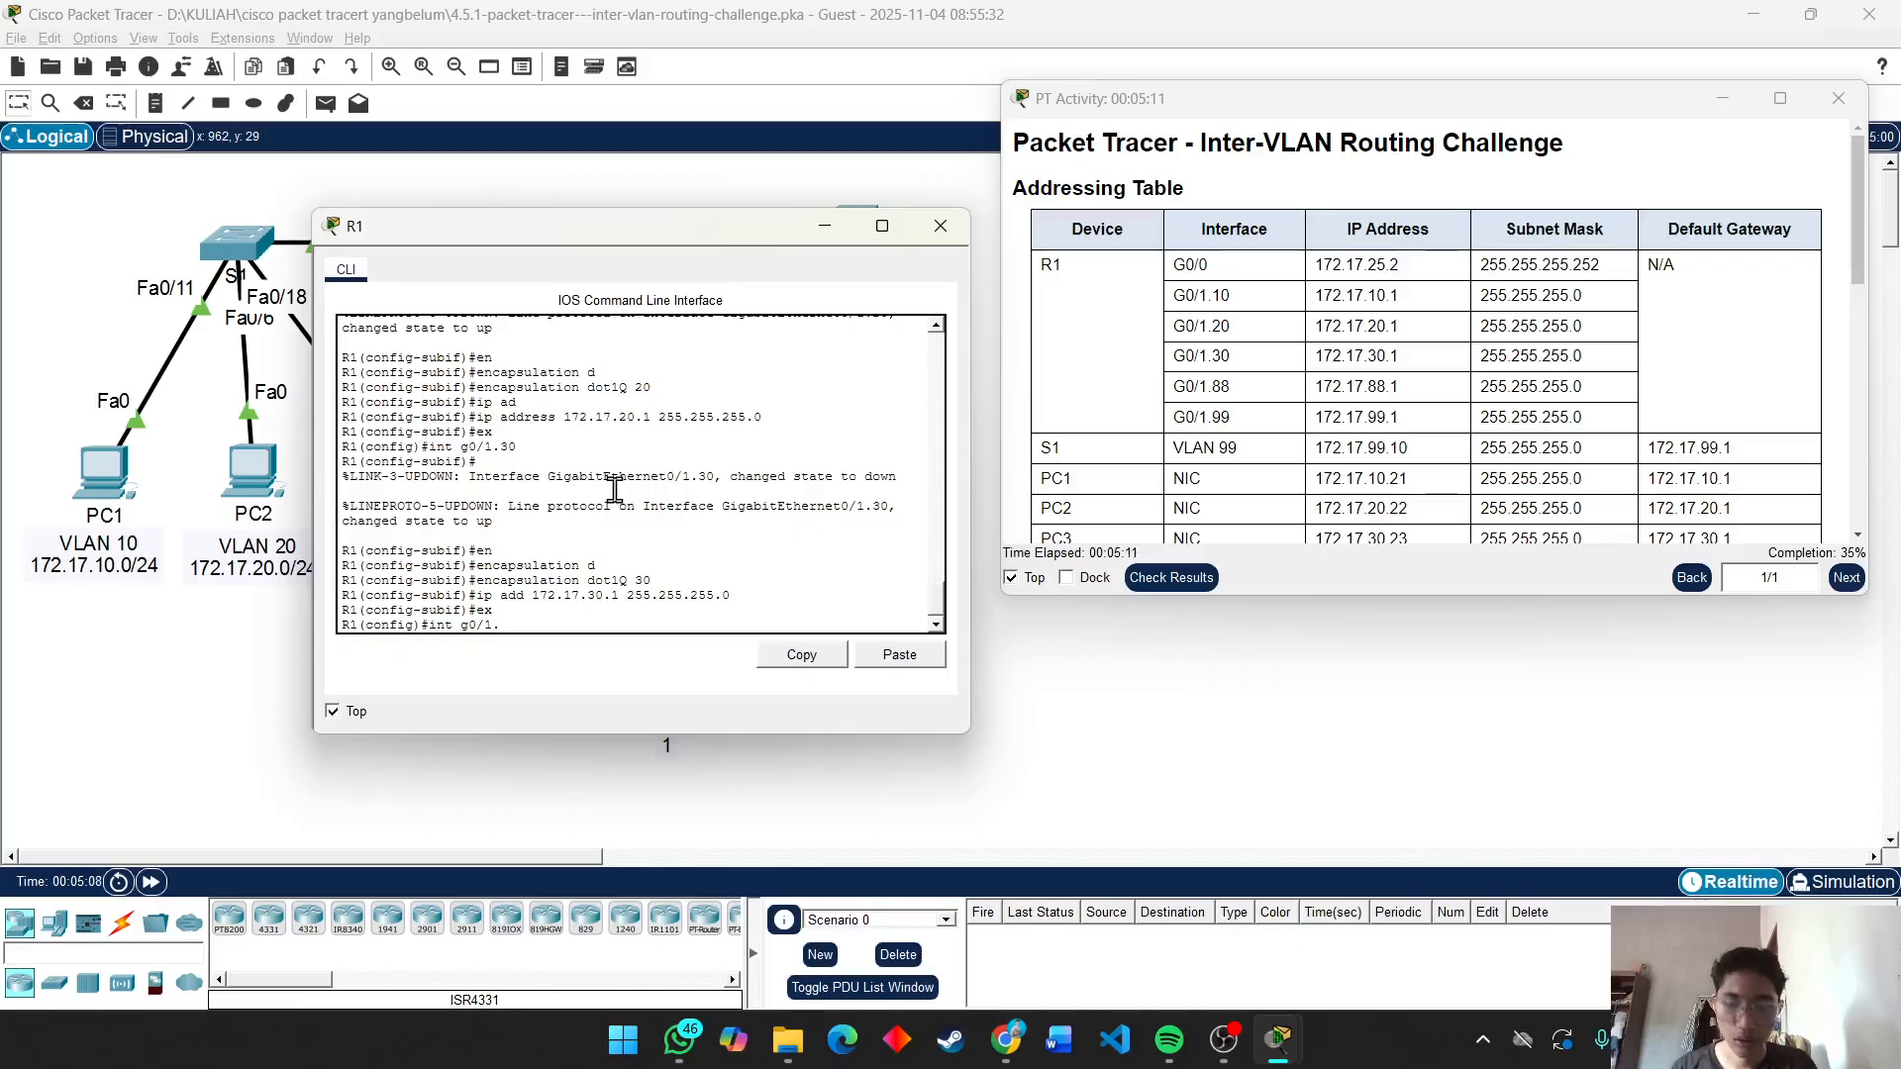
pyautogui.write('1.88')
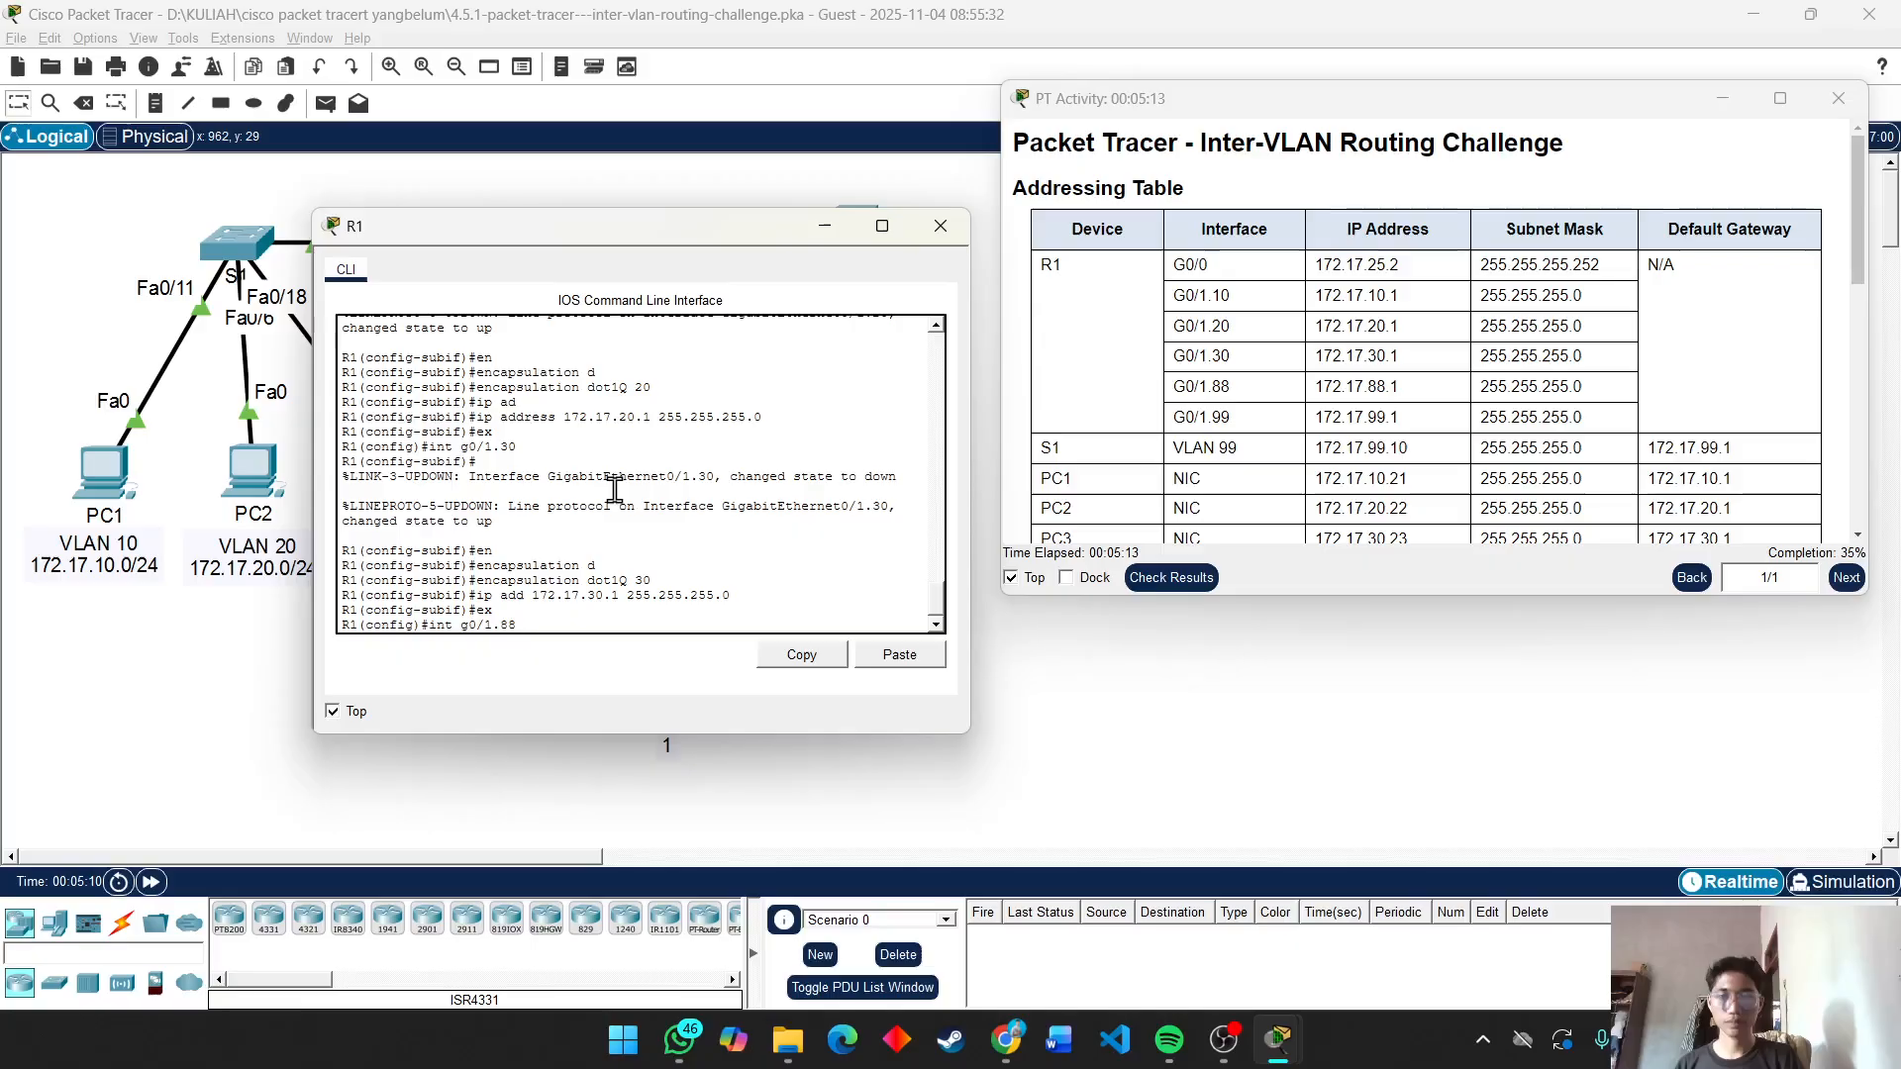
pyautogui.press('Return')
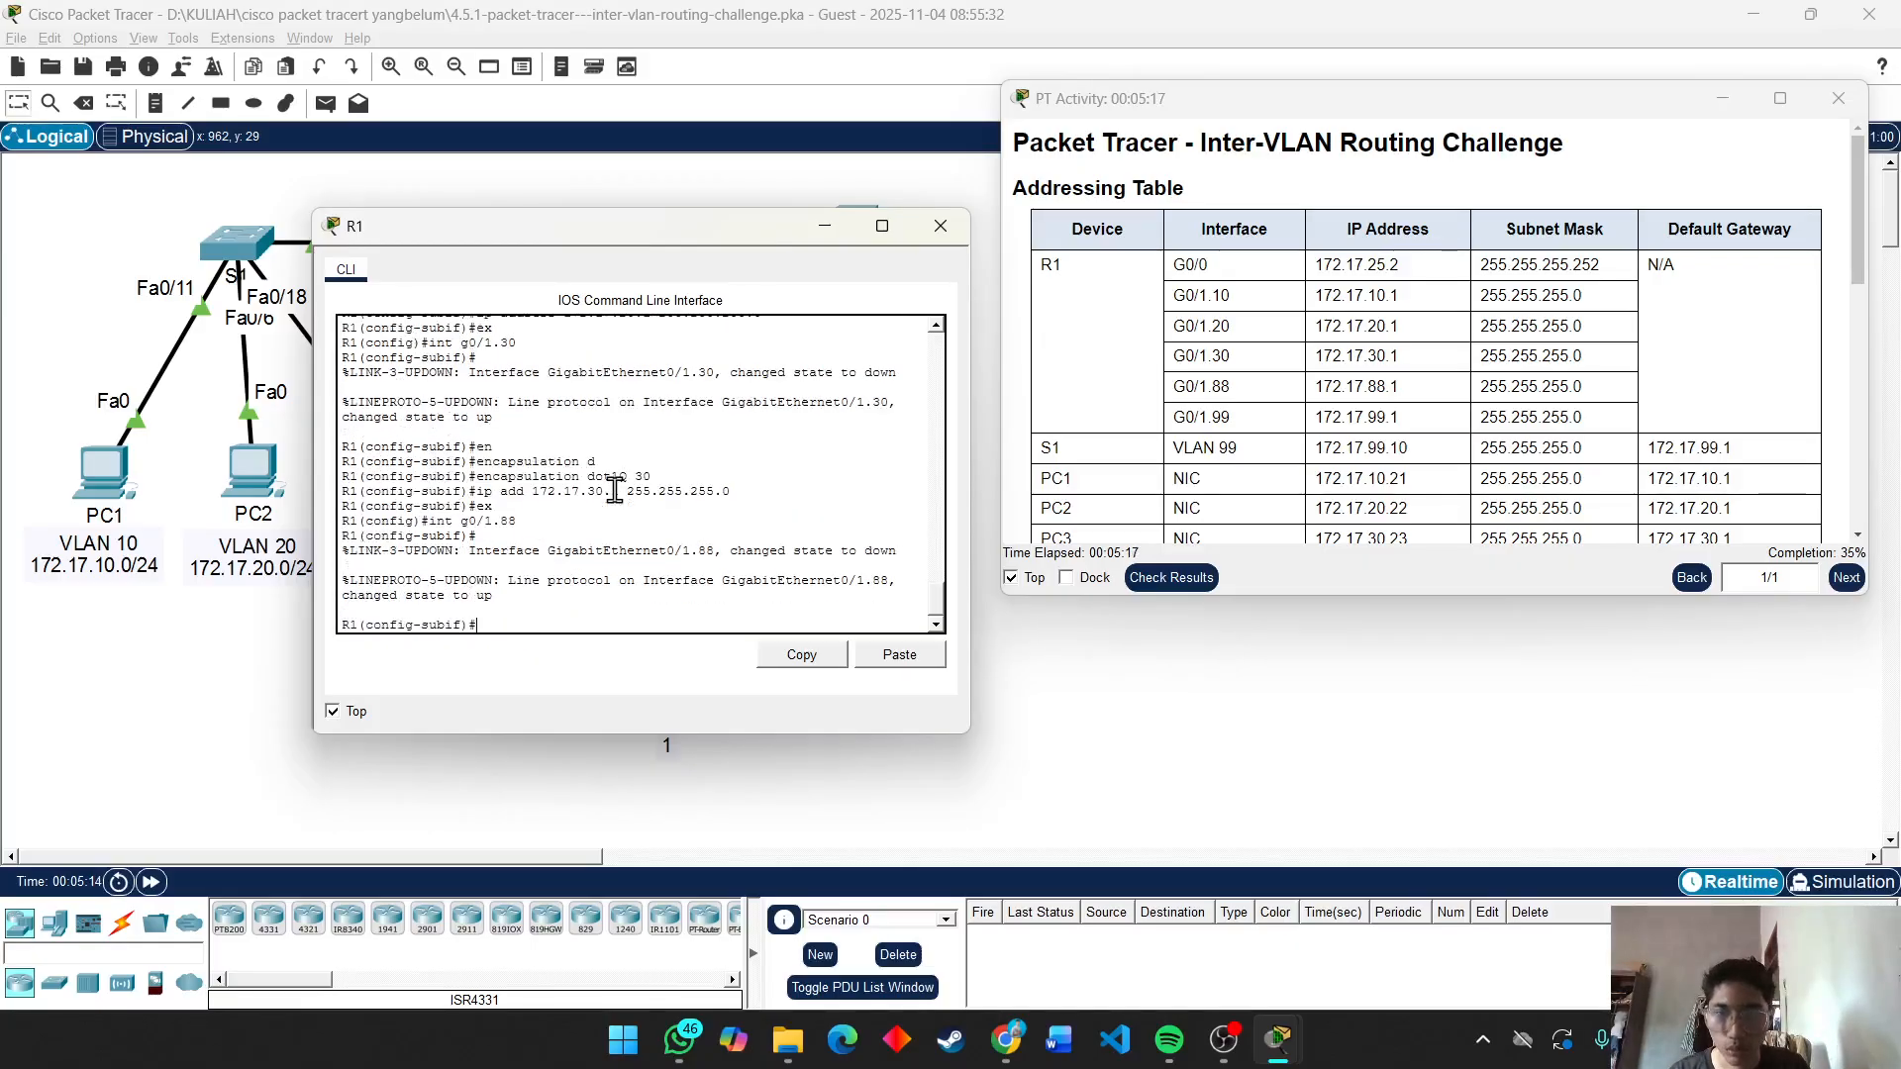
pyautogui.write('en')
pyautogui.press('Tab')
pyautogui.write('do')
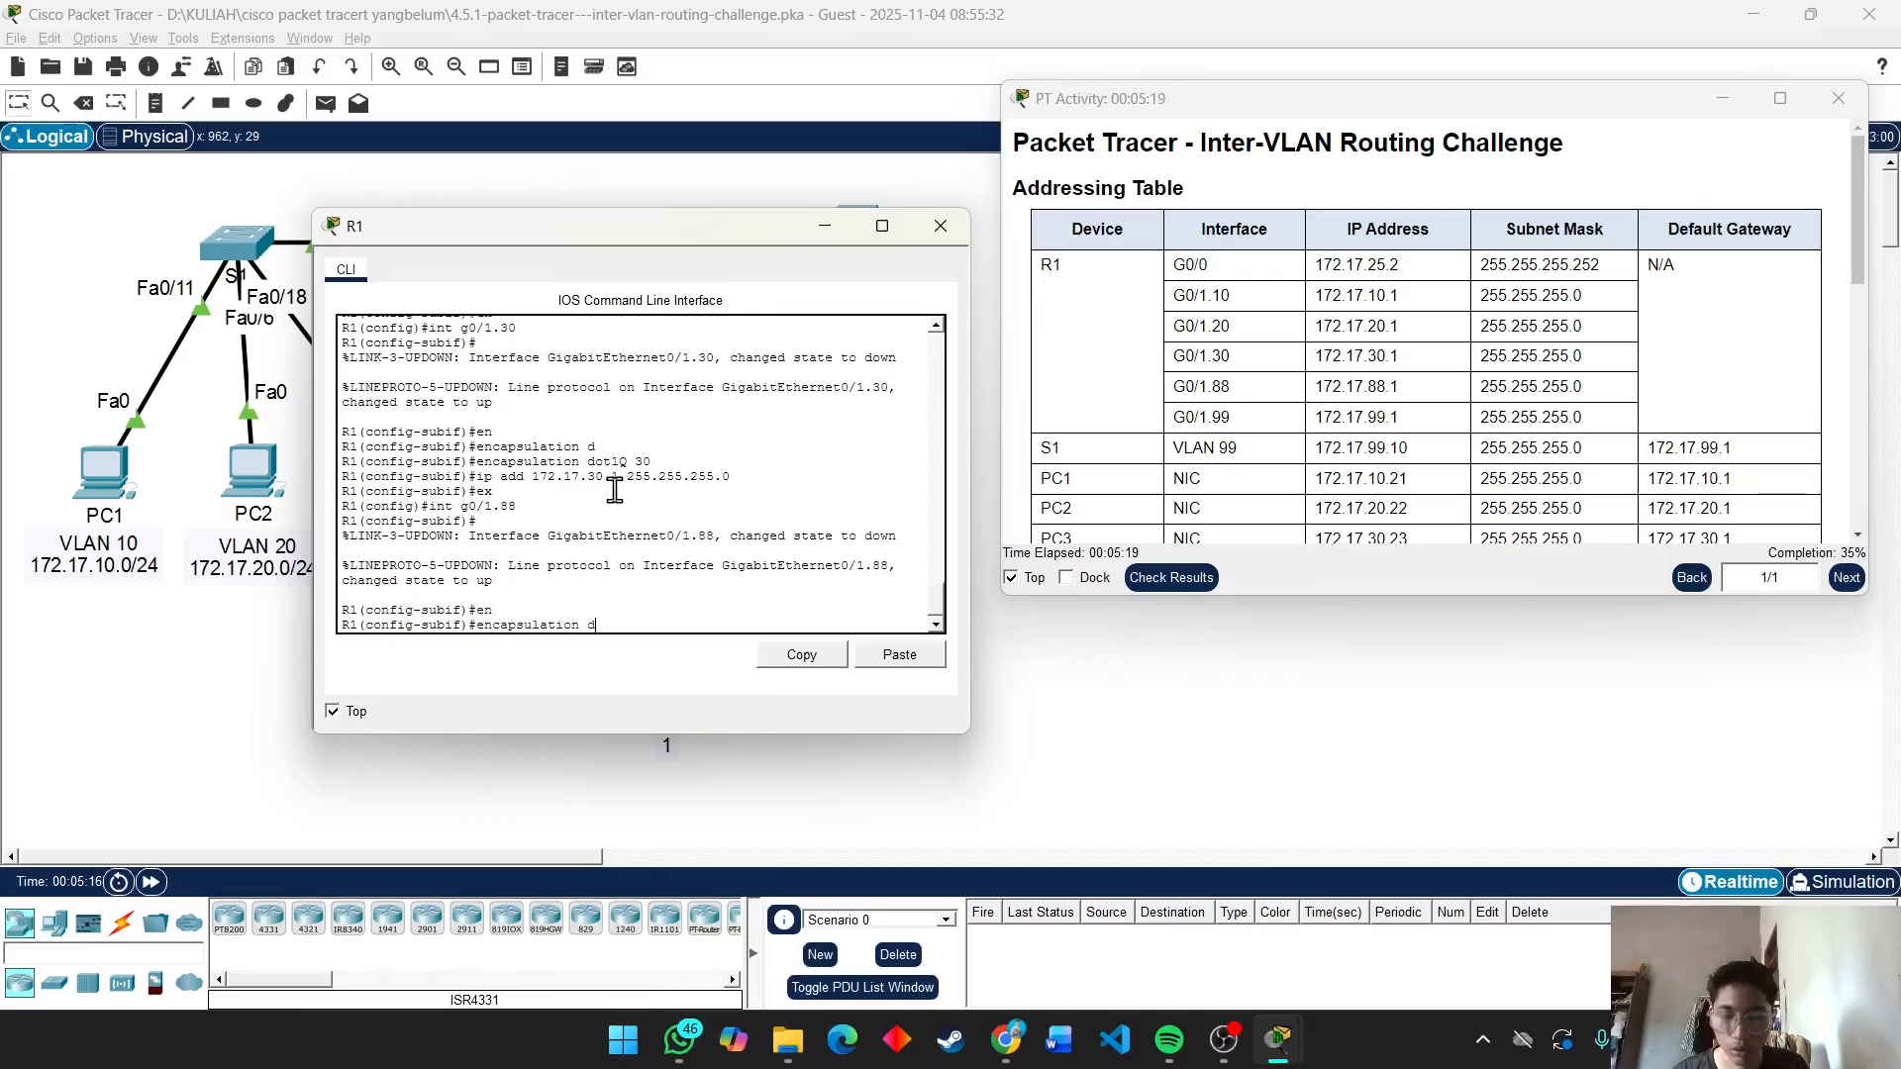
pyautogui.press('Tab')
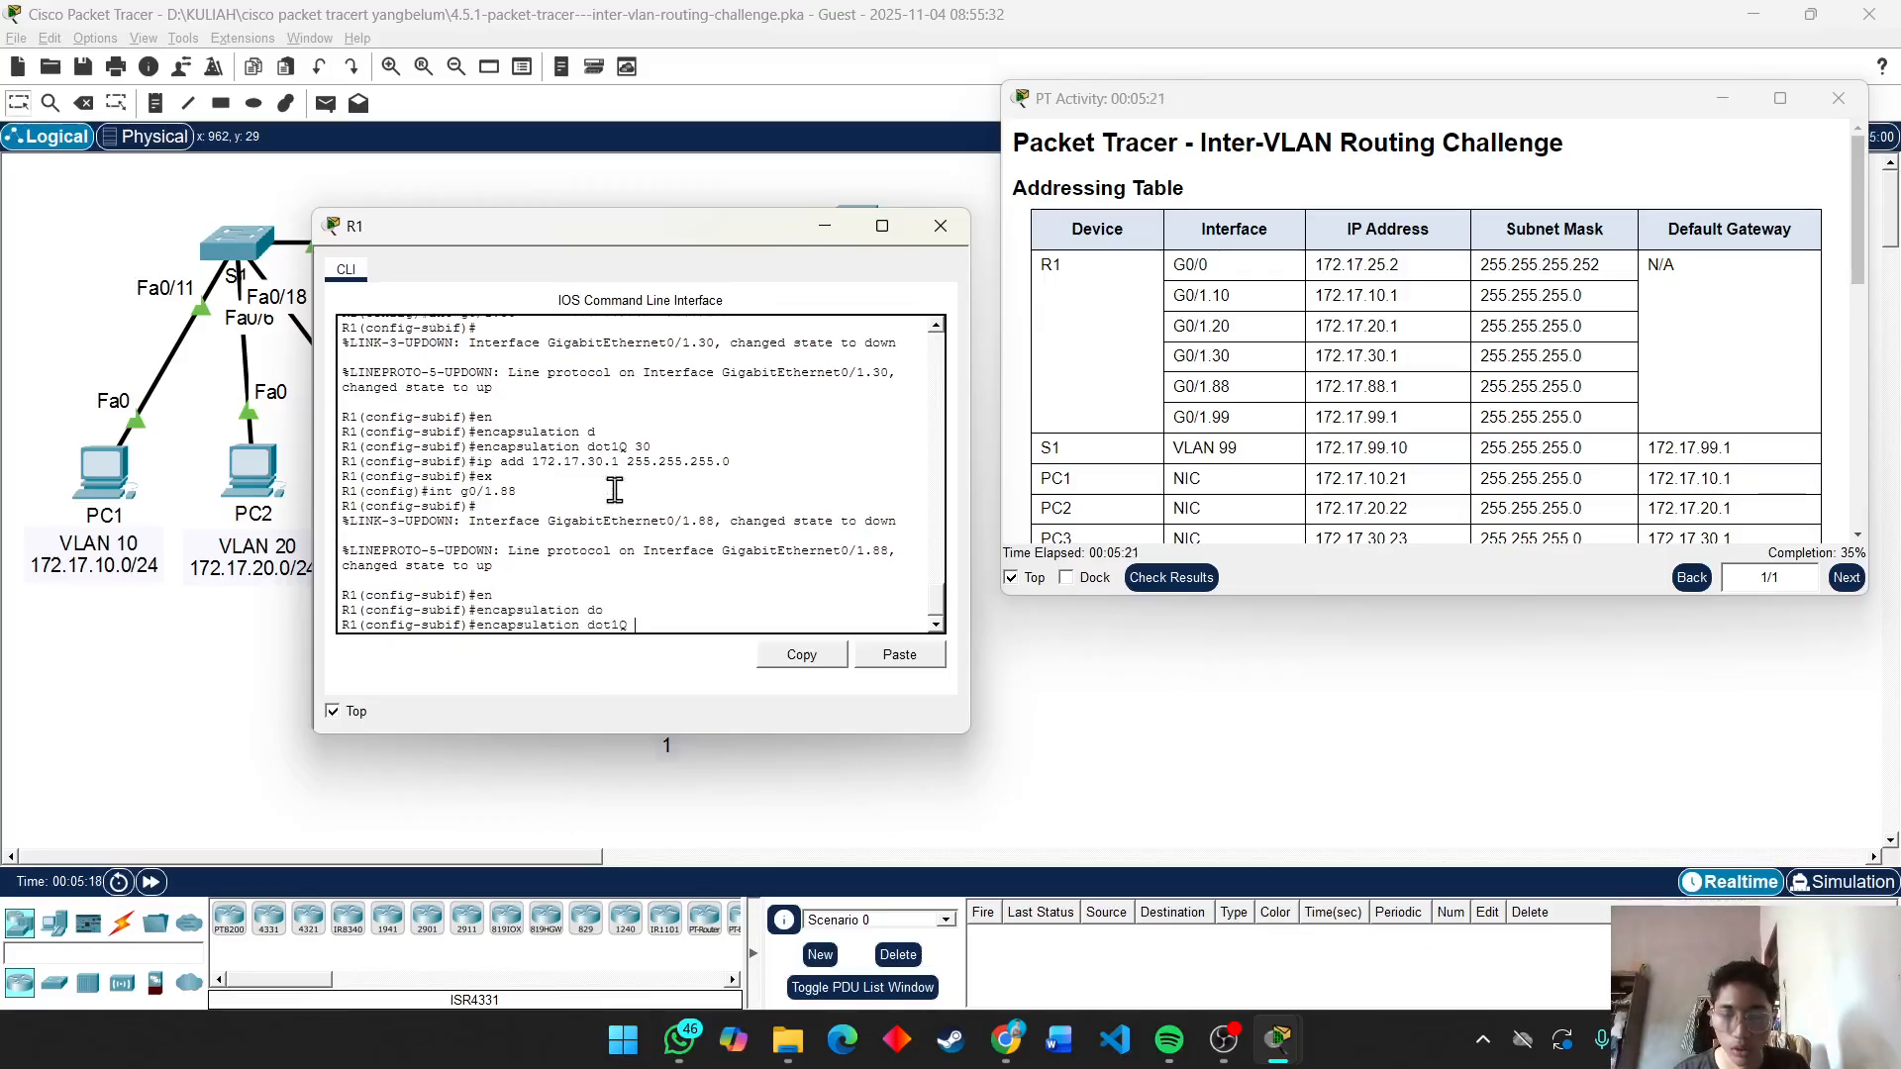
pyautogui.write('88')
pyautogui.press('Return')
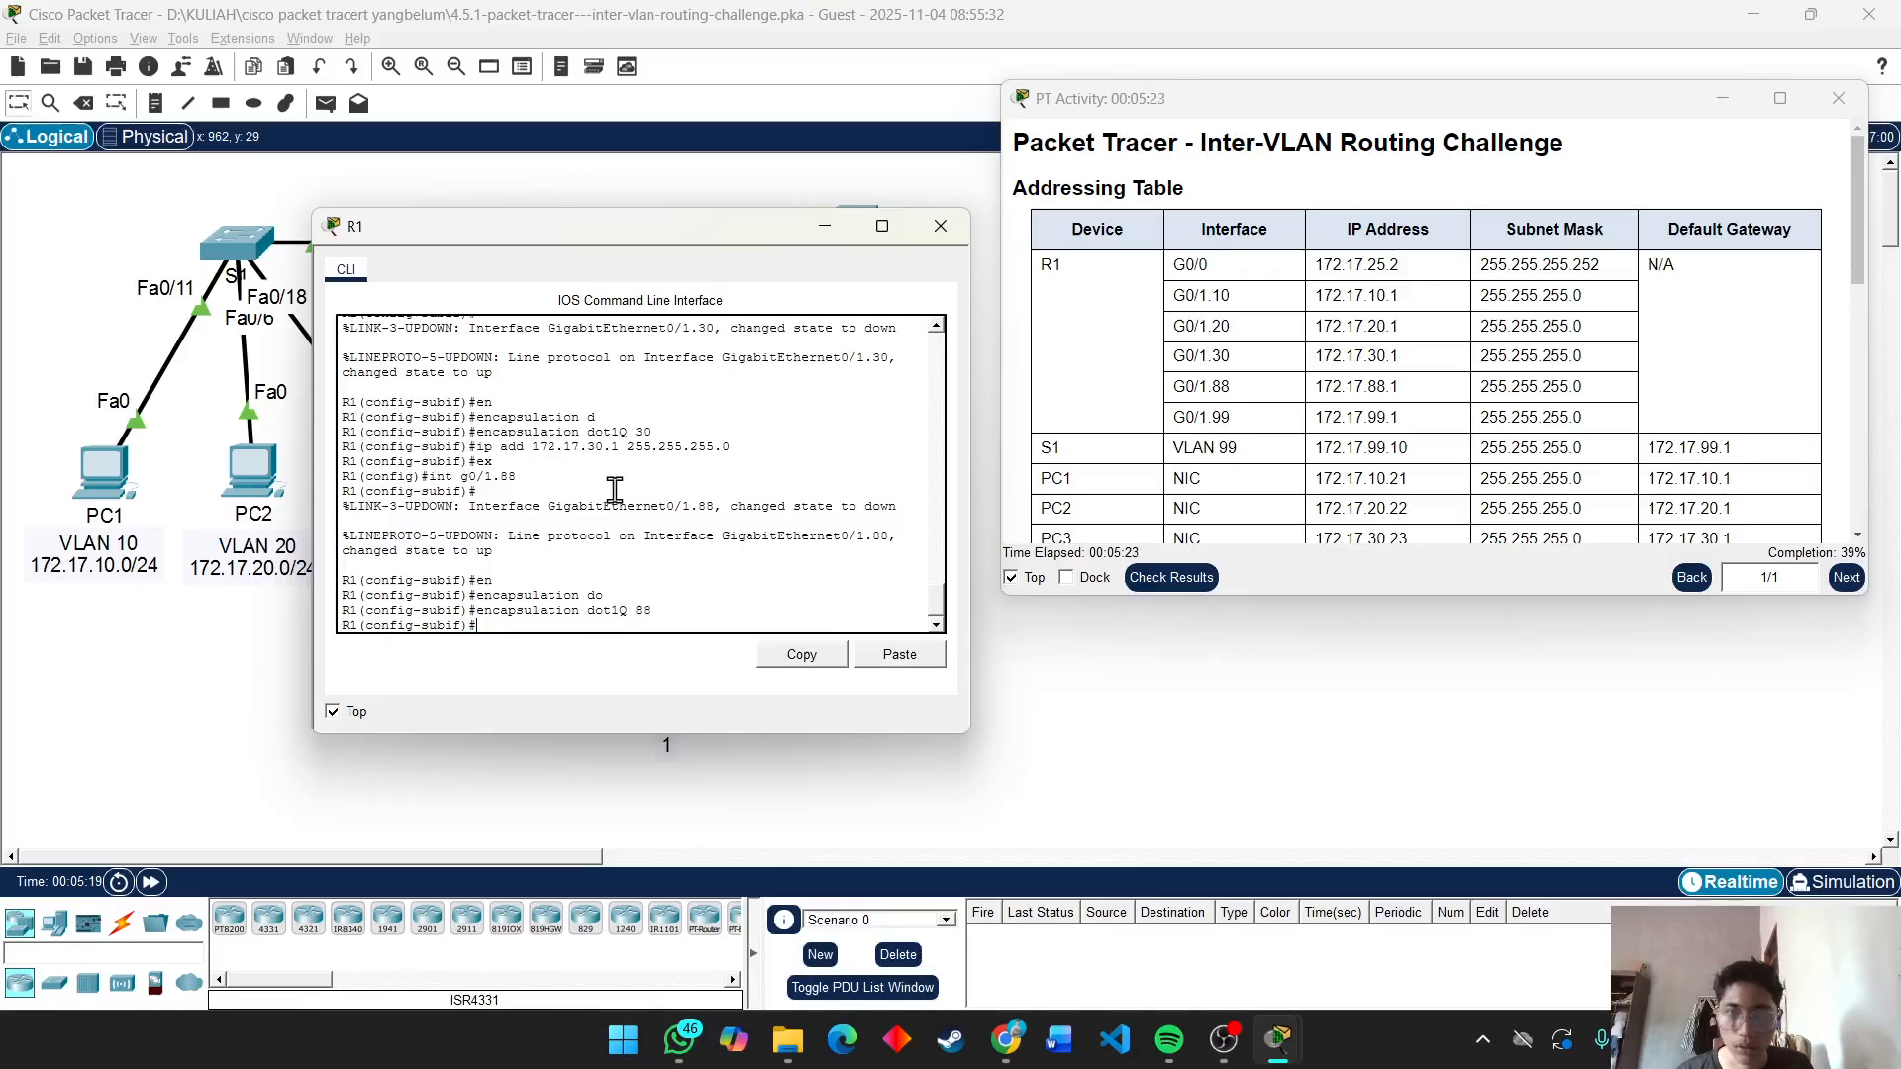
# Assign IP address 172.17.88.1 with mask 255.255.255.0 to subinterface g0/1.88 and return to global configuration mode.
pyautogui.write('ip')
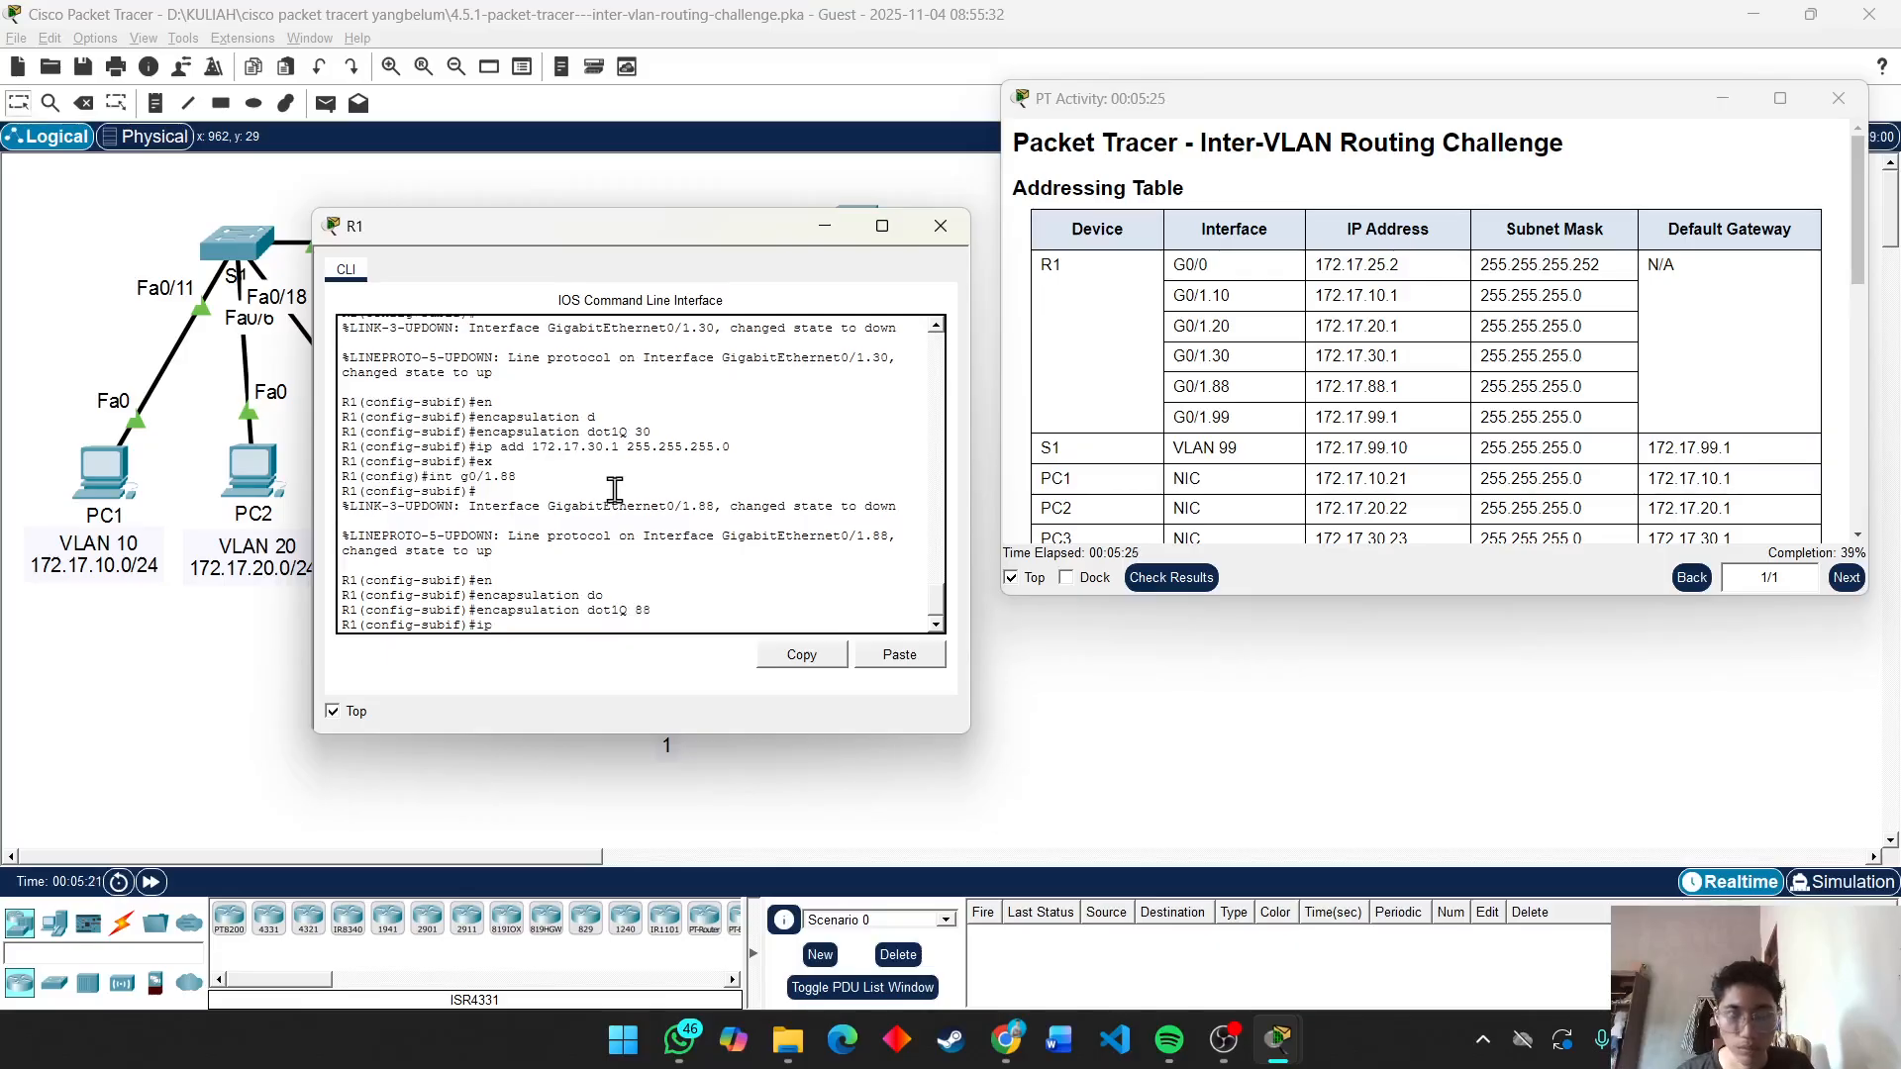
pyautogui.write(' add 172.17.')
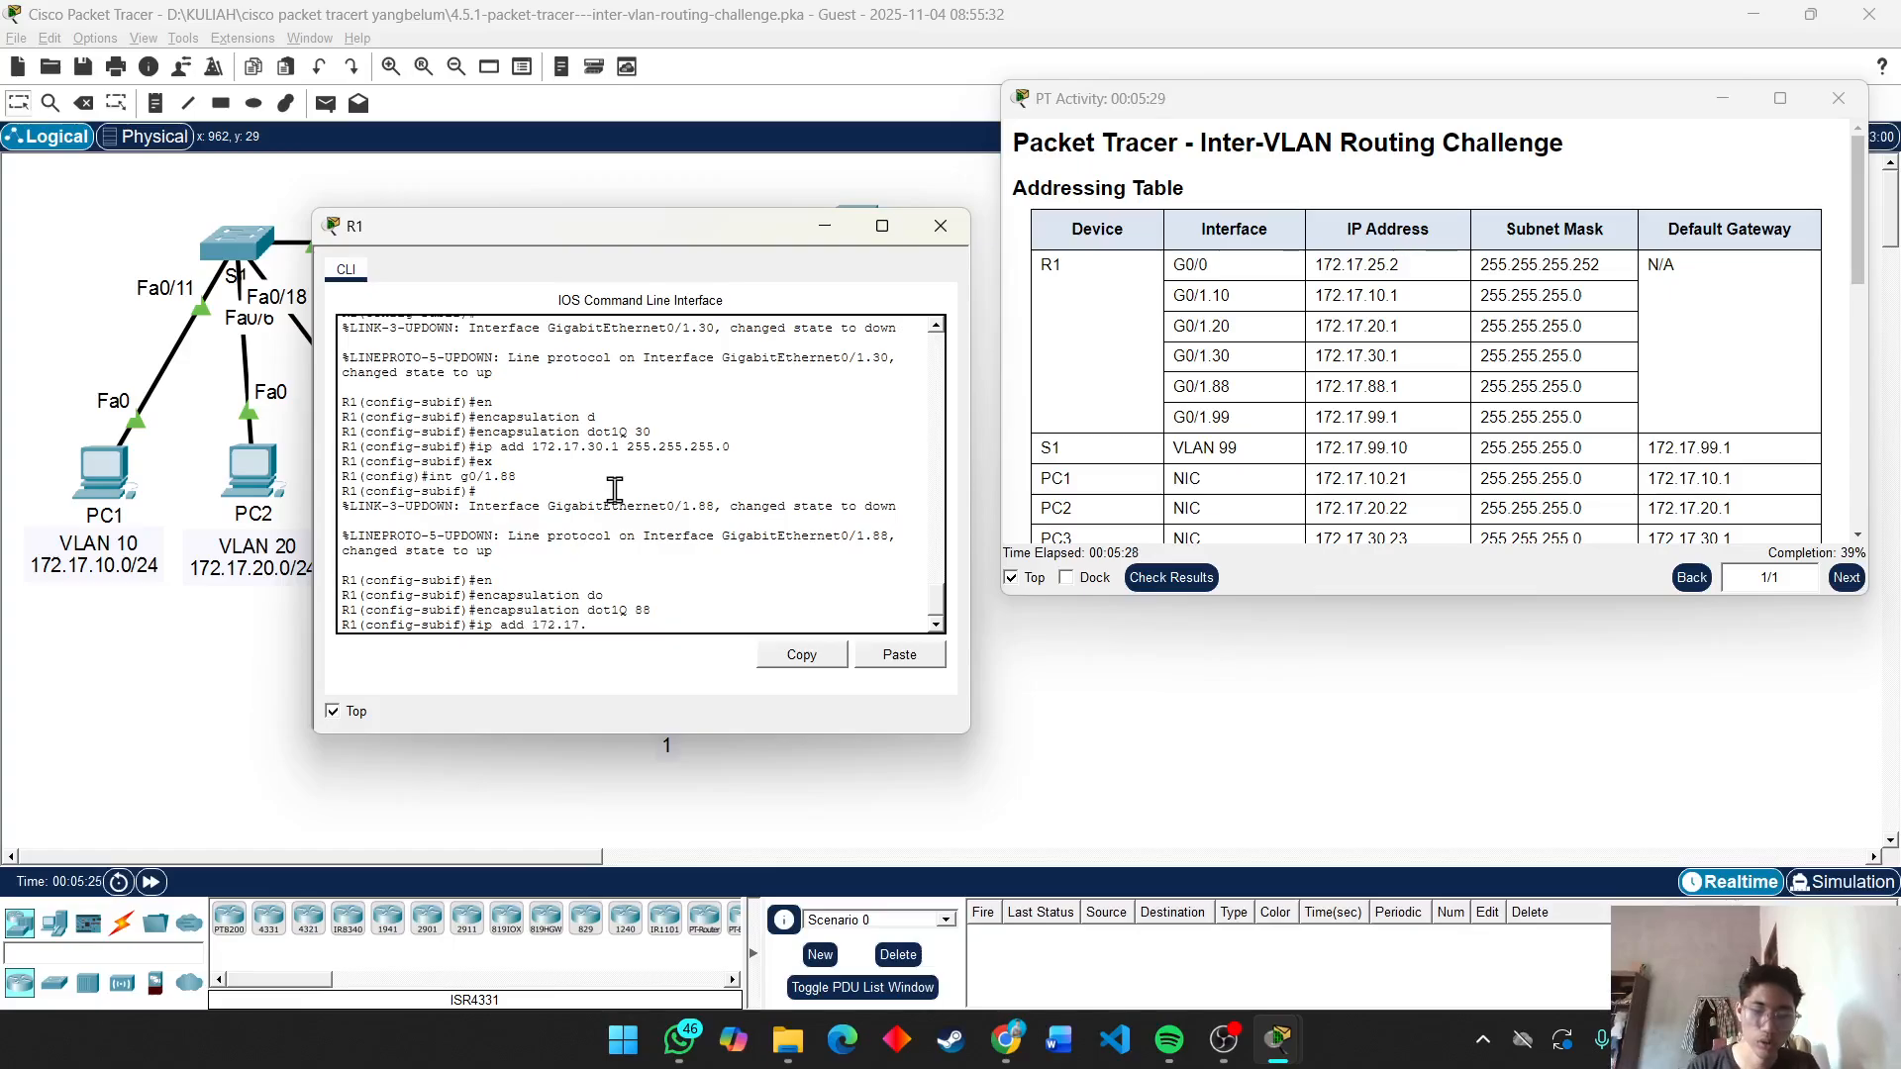
pyautogui.write('88.1')
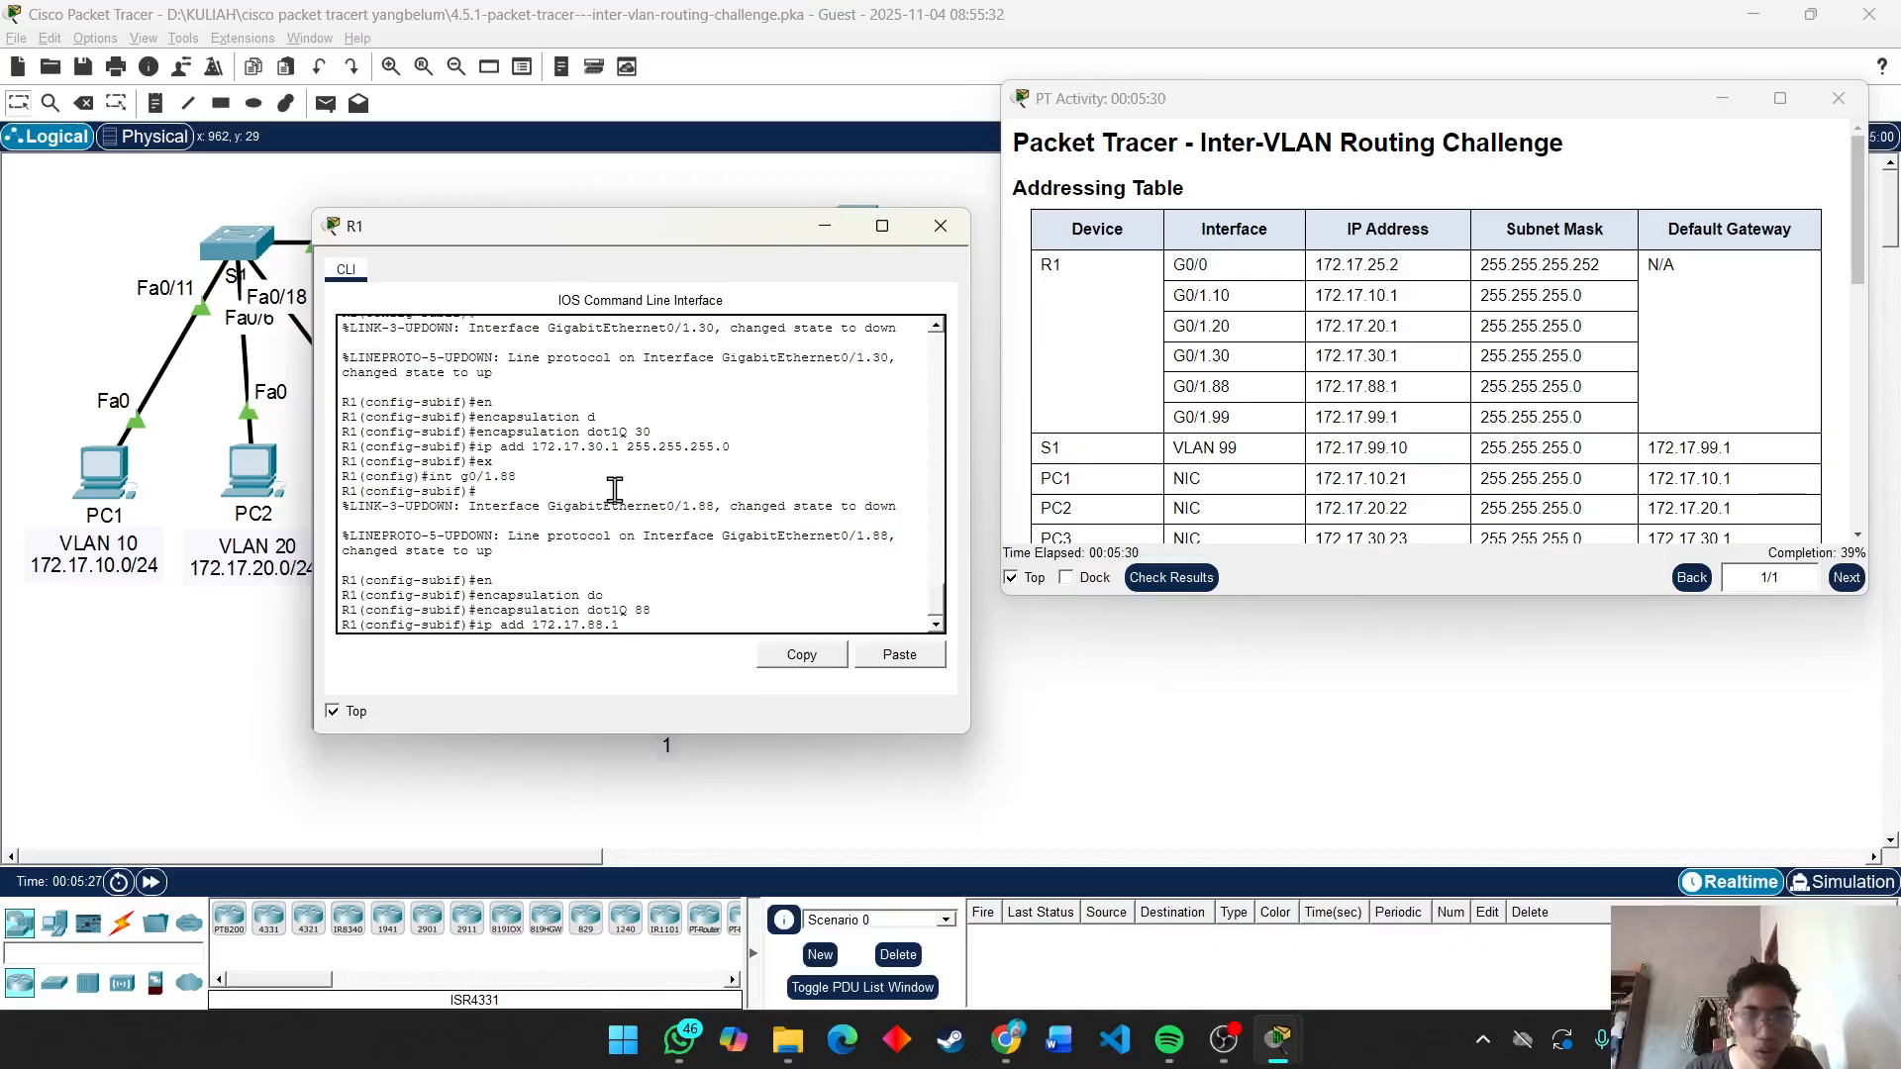
pyautogui.write(' 255.255.')
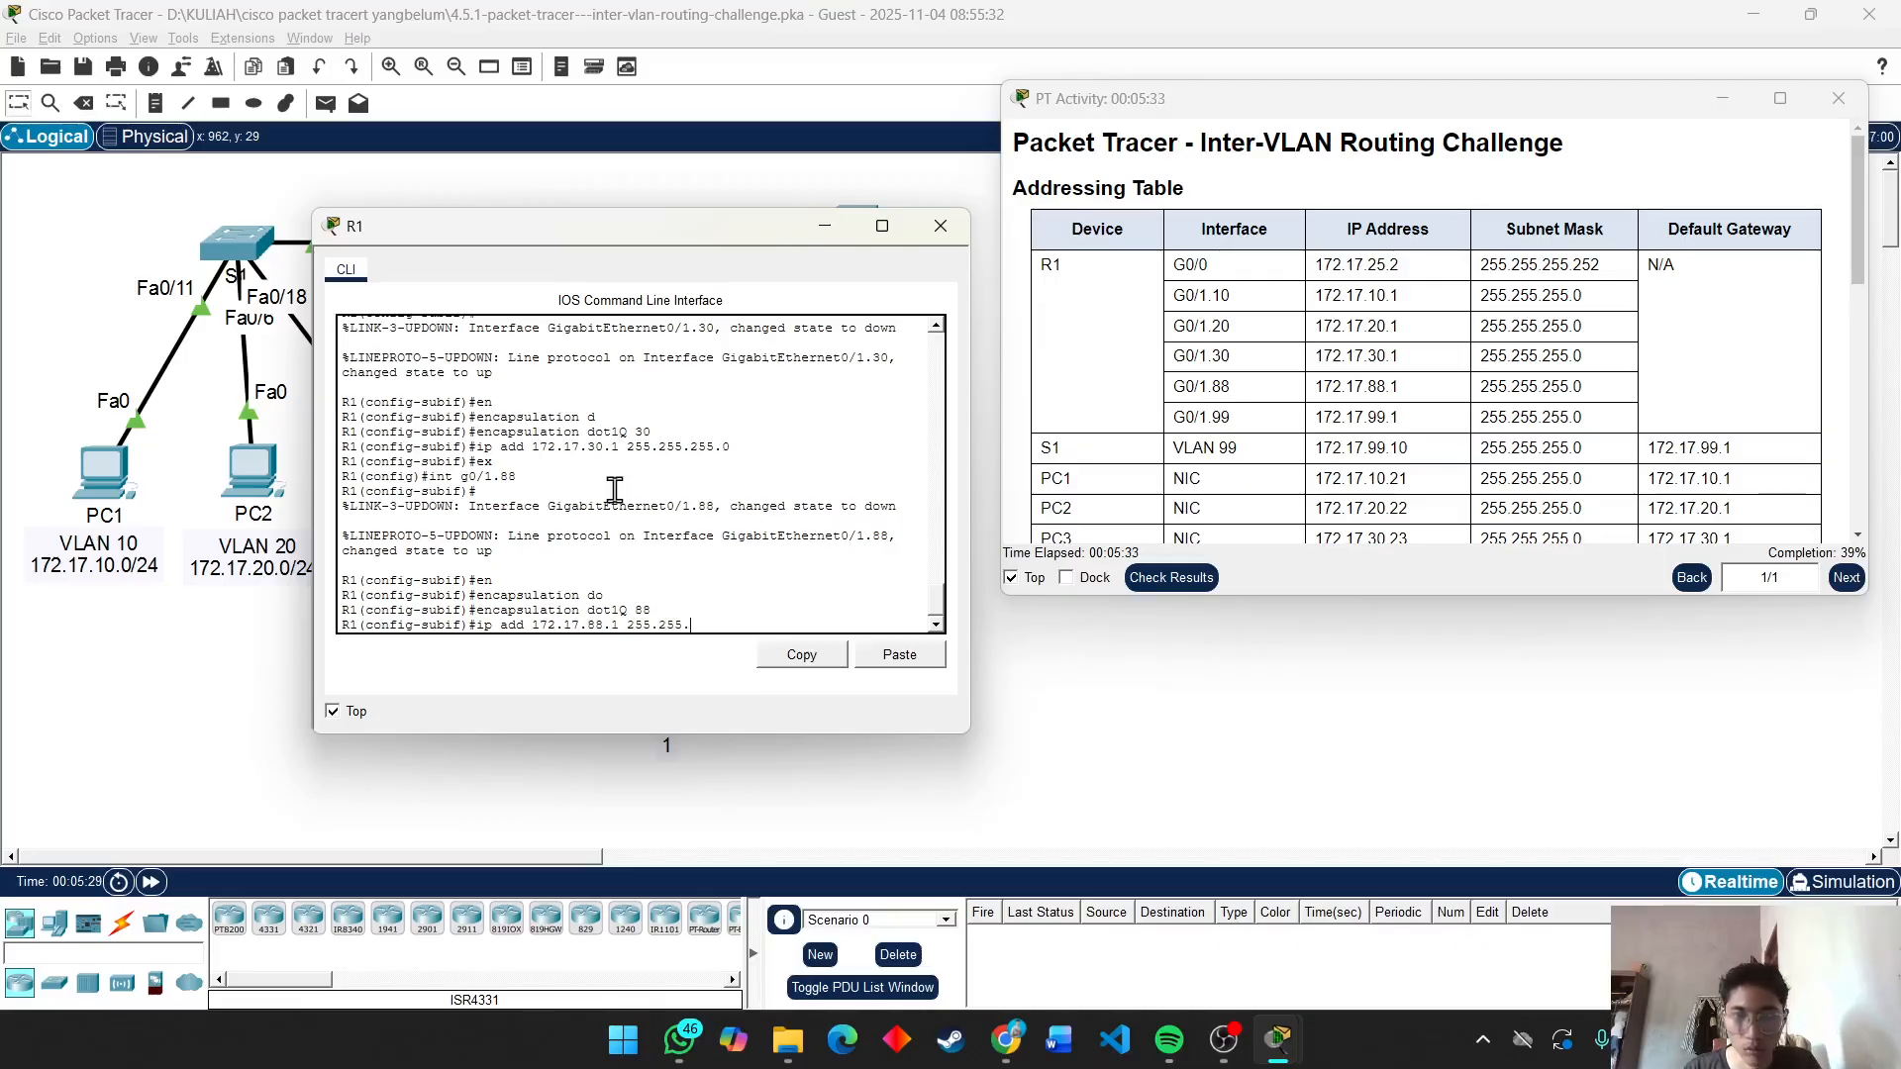
pyautogui.write('255.0')
pyautogui.press('Return')
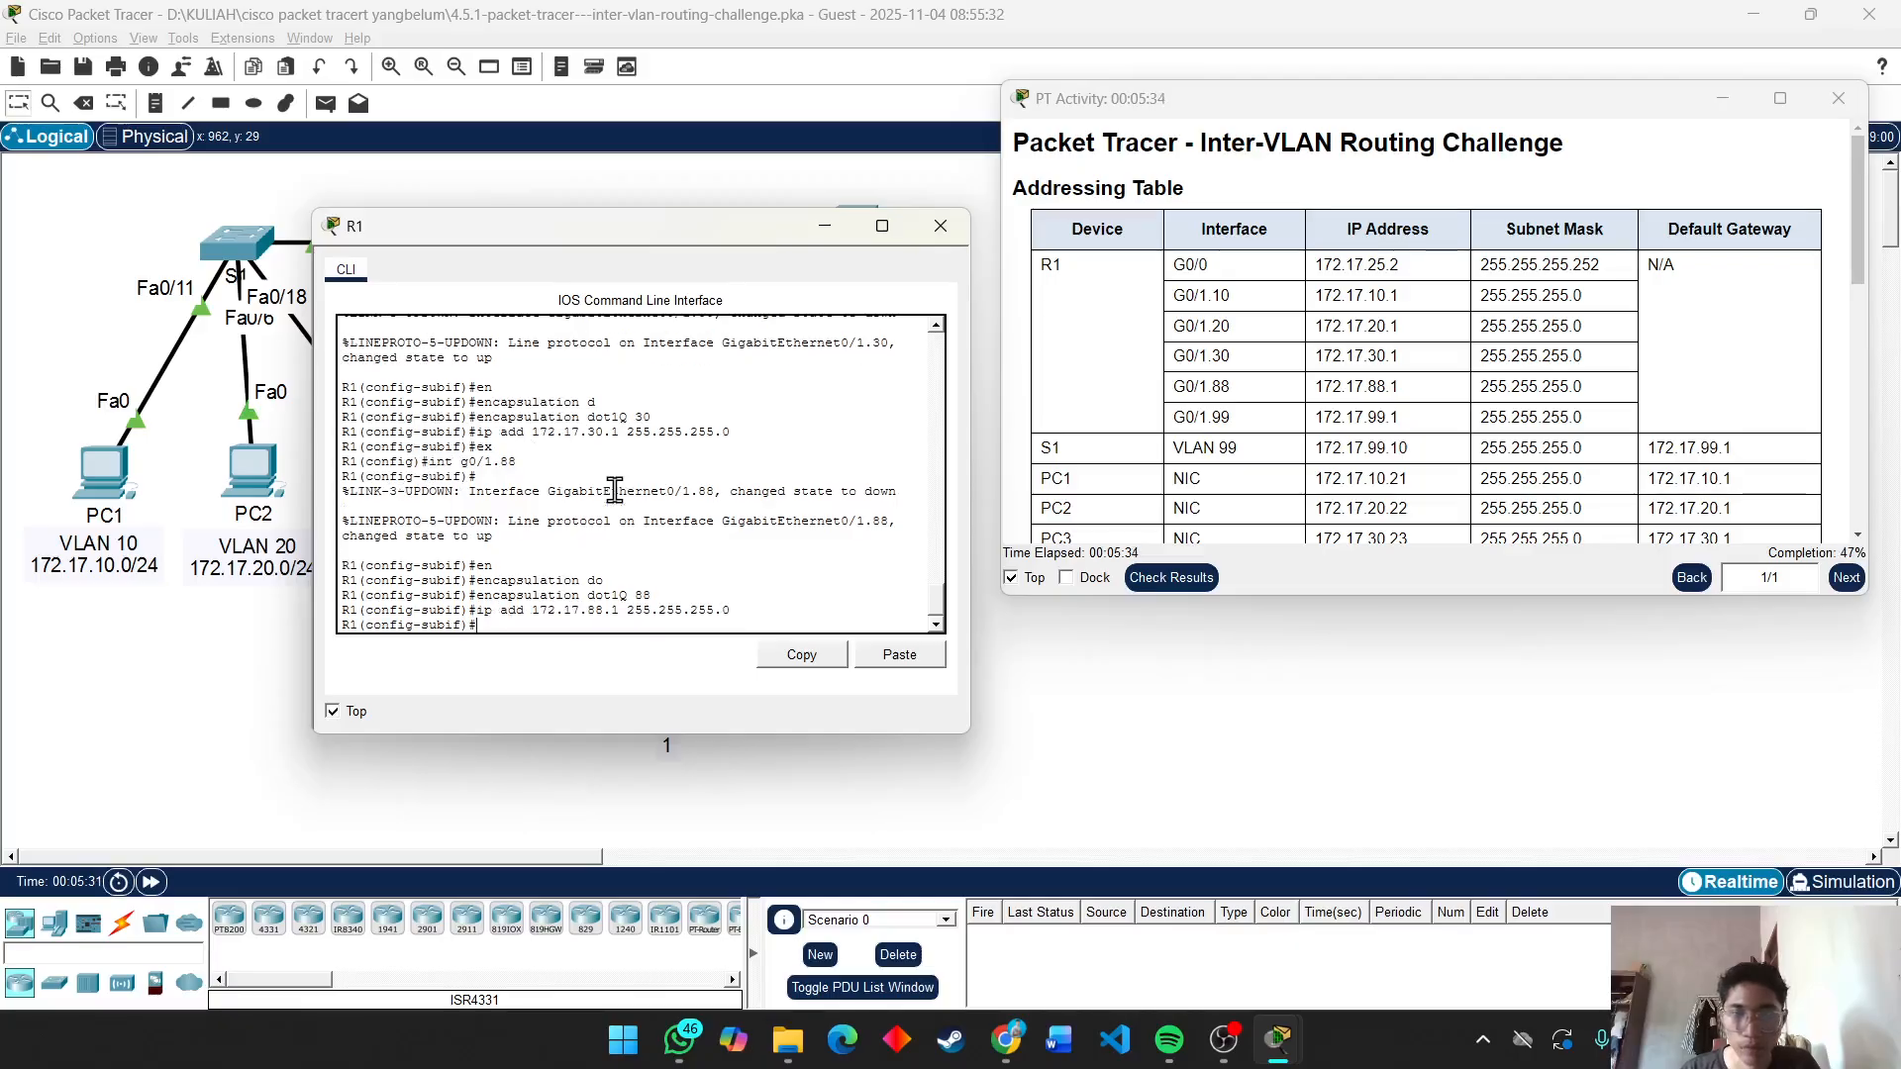
pyautogui.write('ex')
pyautogui.press('Return')
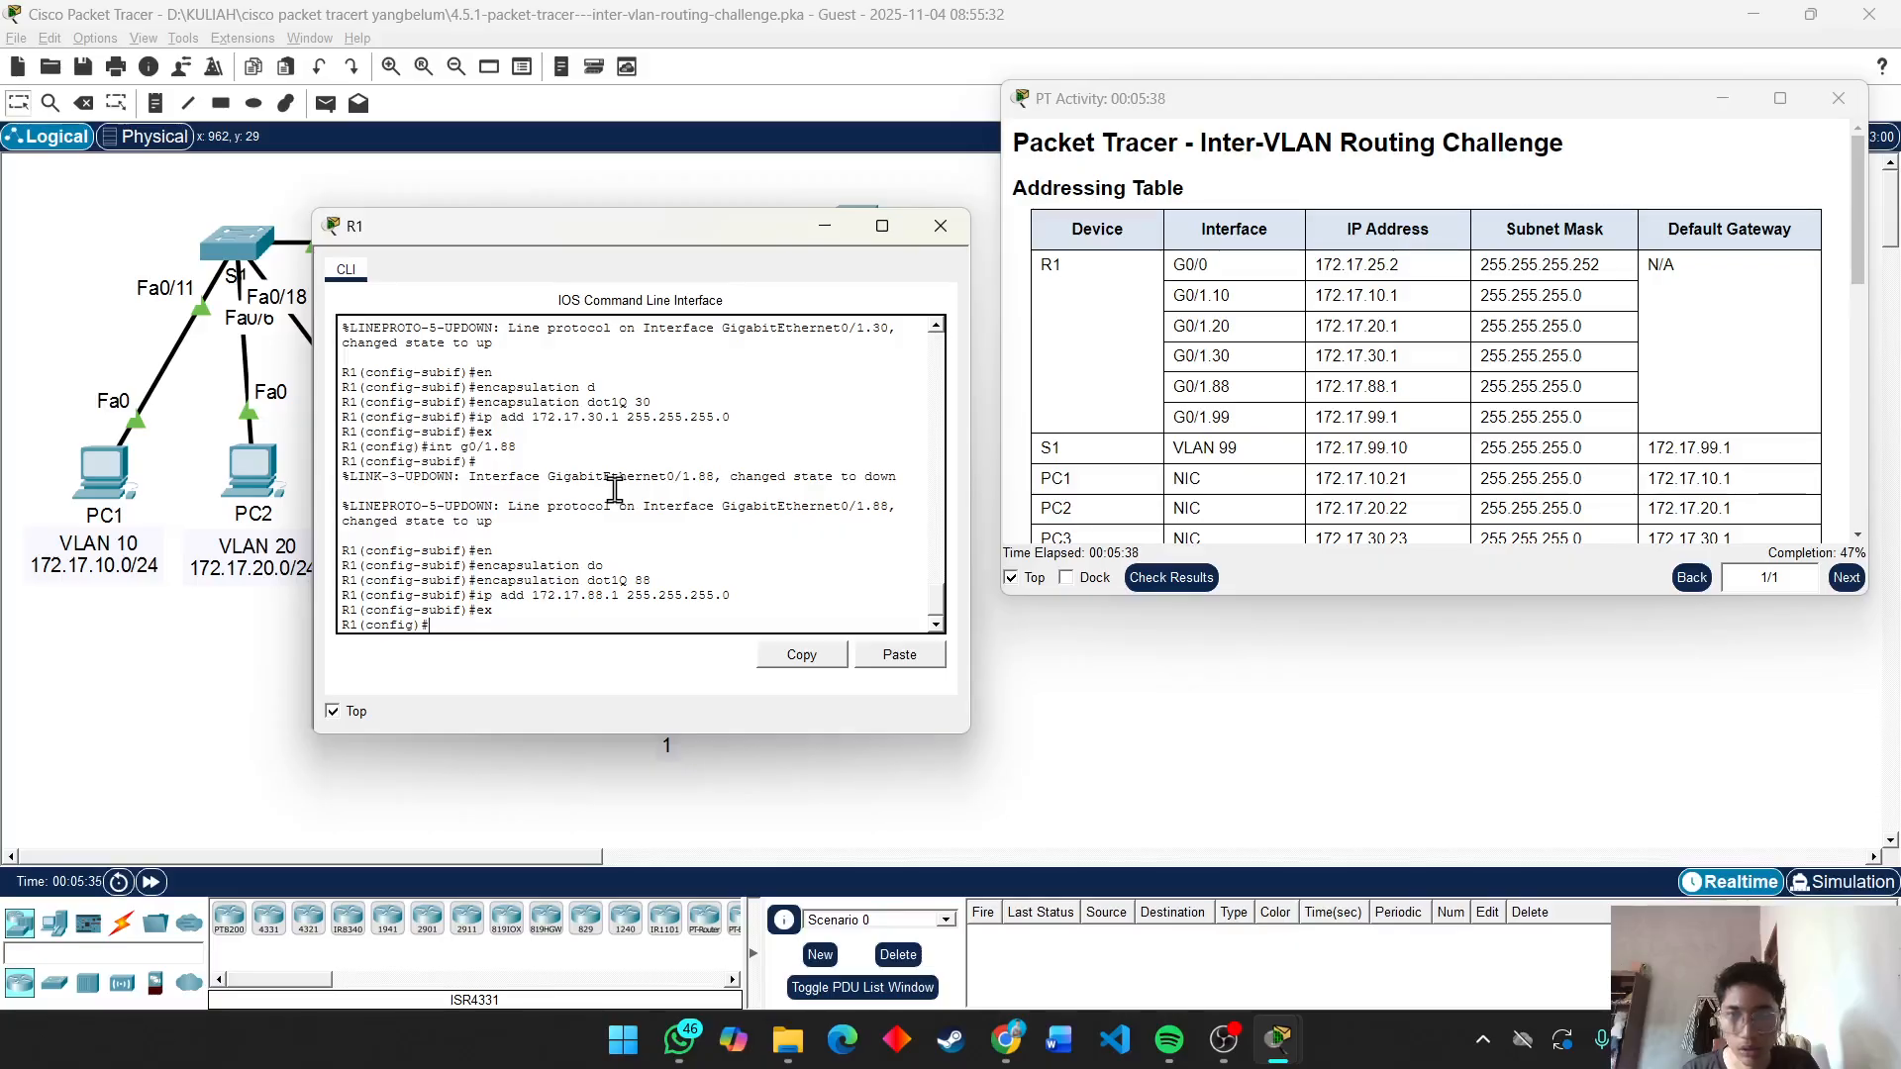
# Create R1 subinterface g0/1.99 and set its encapsulation to dot1Q 99.
pyautogui.write('int go')
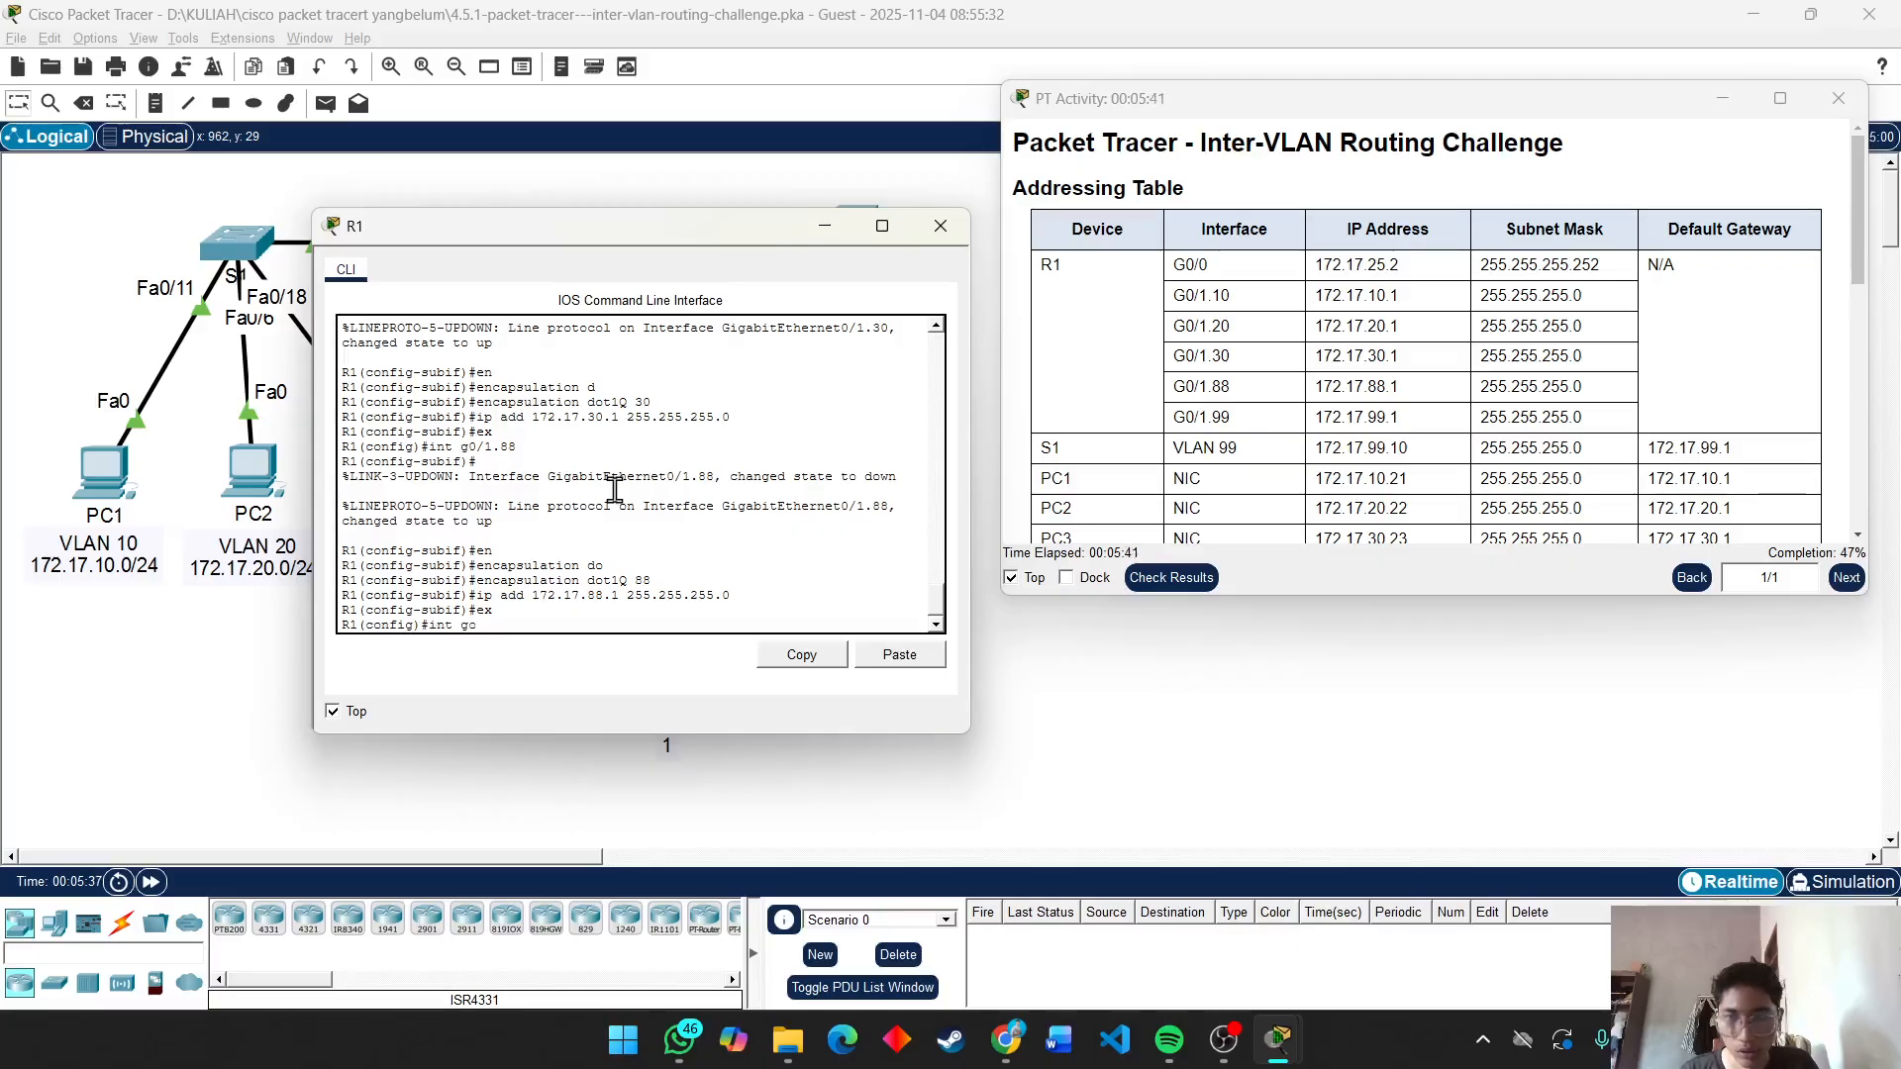
pyautogui.press('BackSpace')
pyautogui.write('0/')
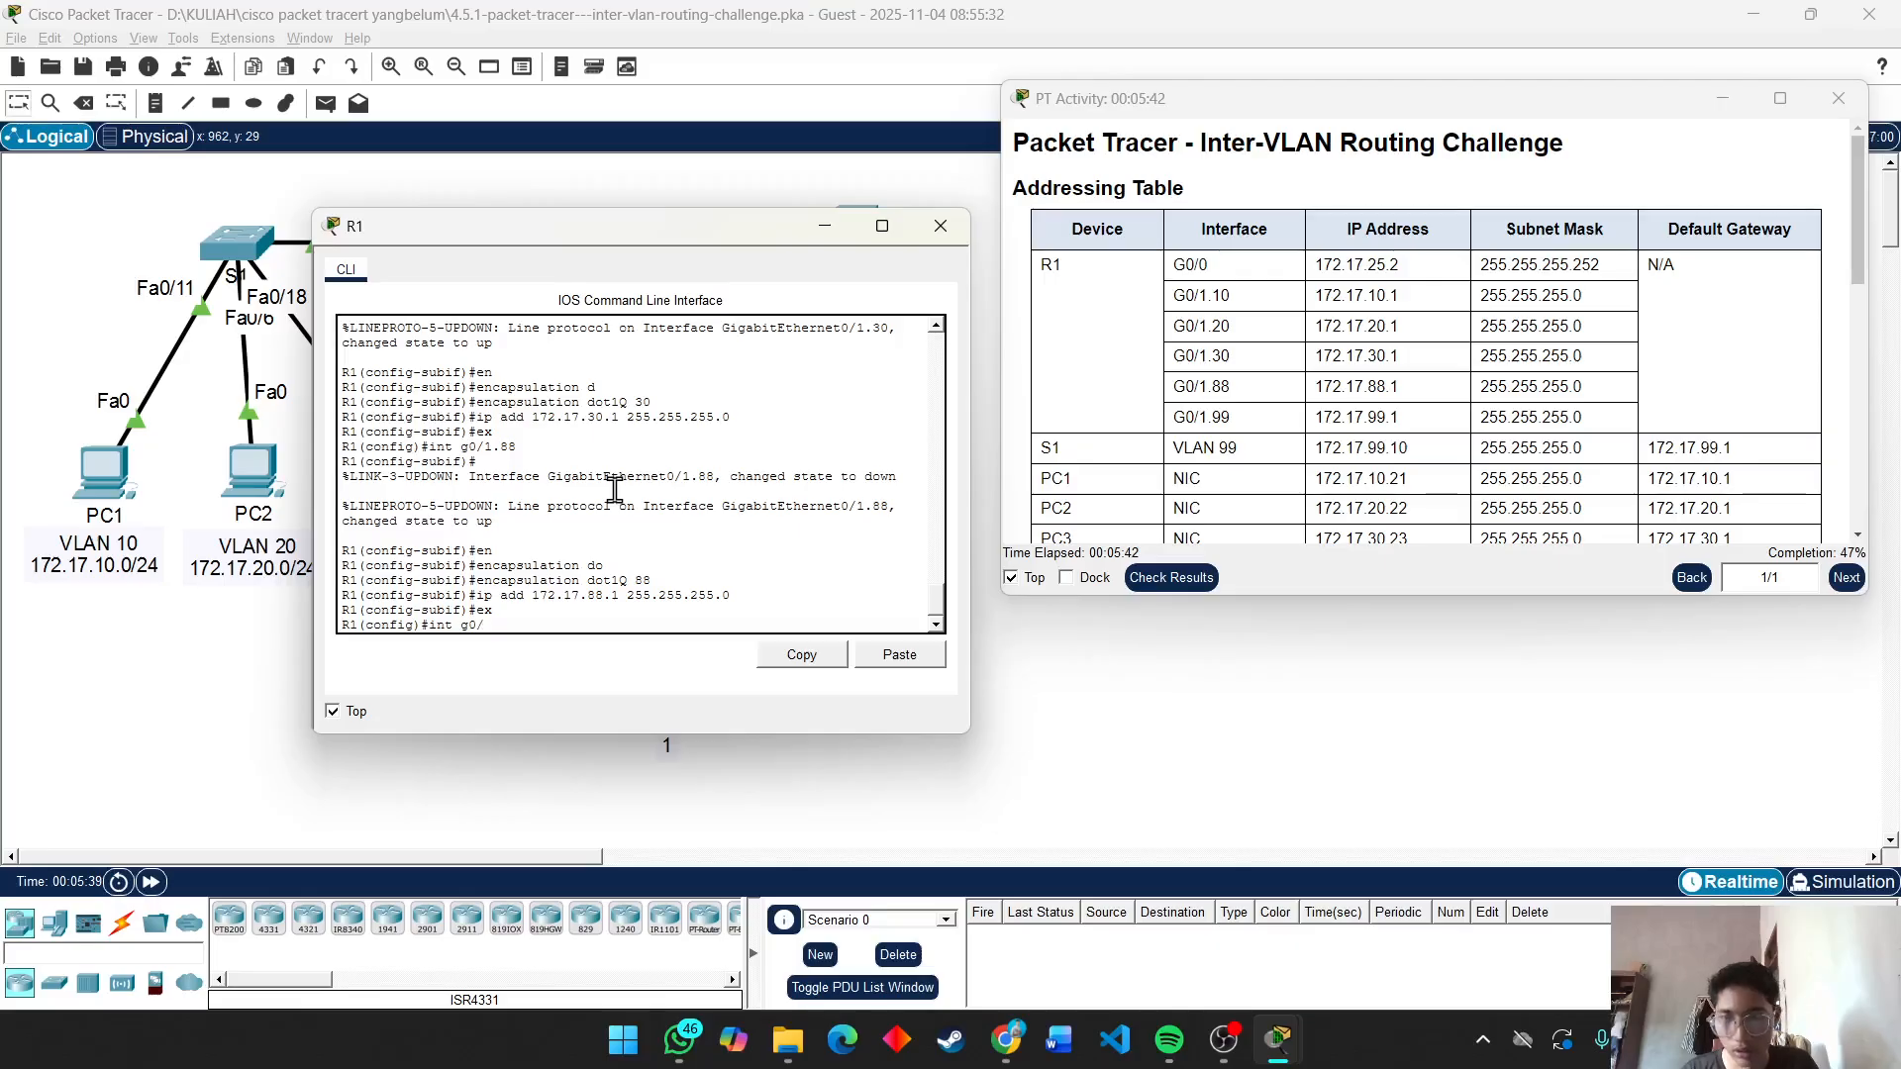
pyautogui.write('1.99')
pyautogui.press('Return')
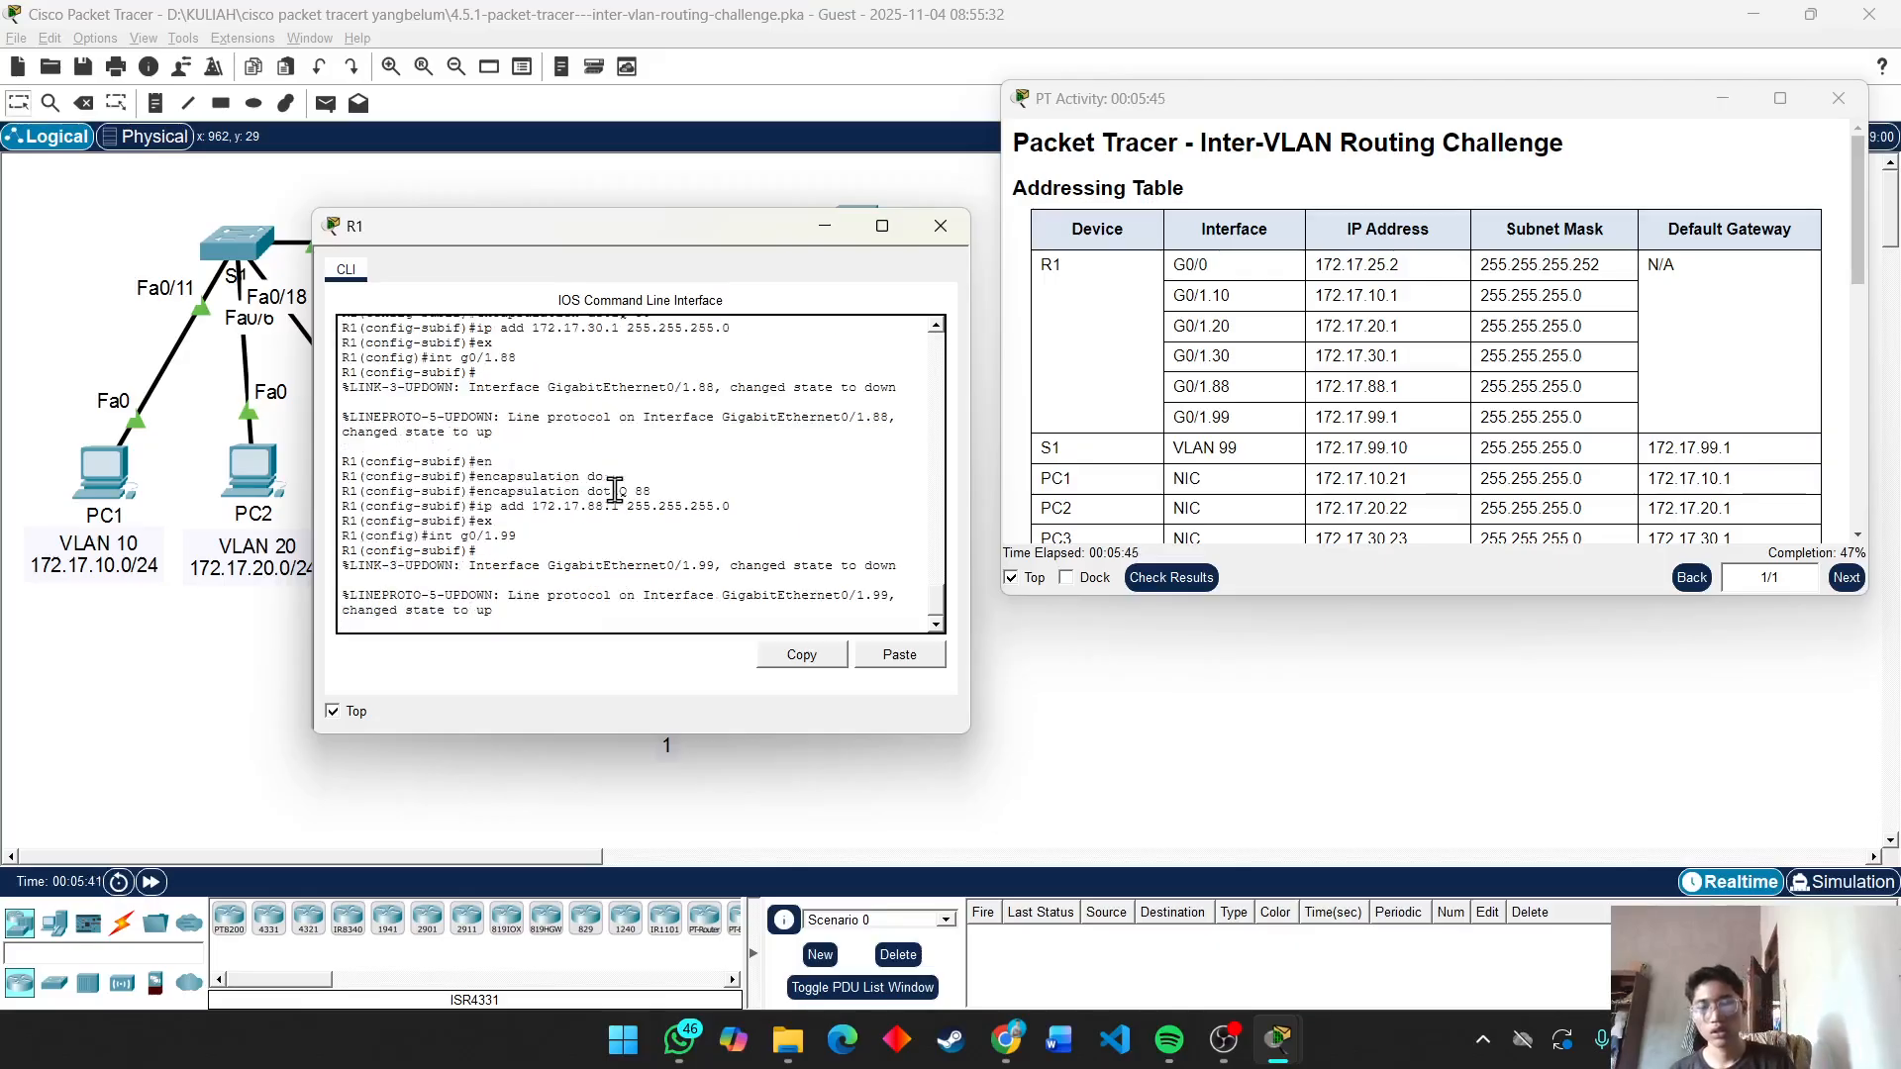
pyautogui.write('en')
pyautogui.press('Tab')
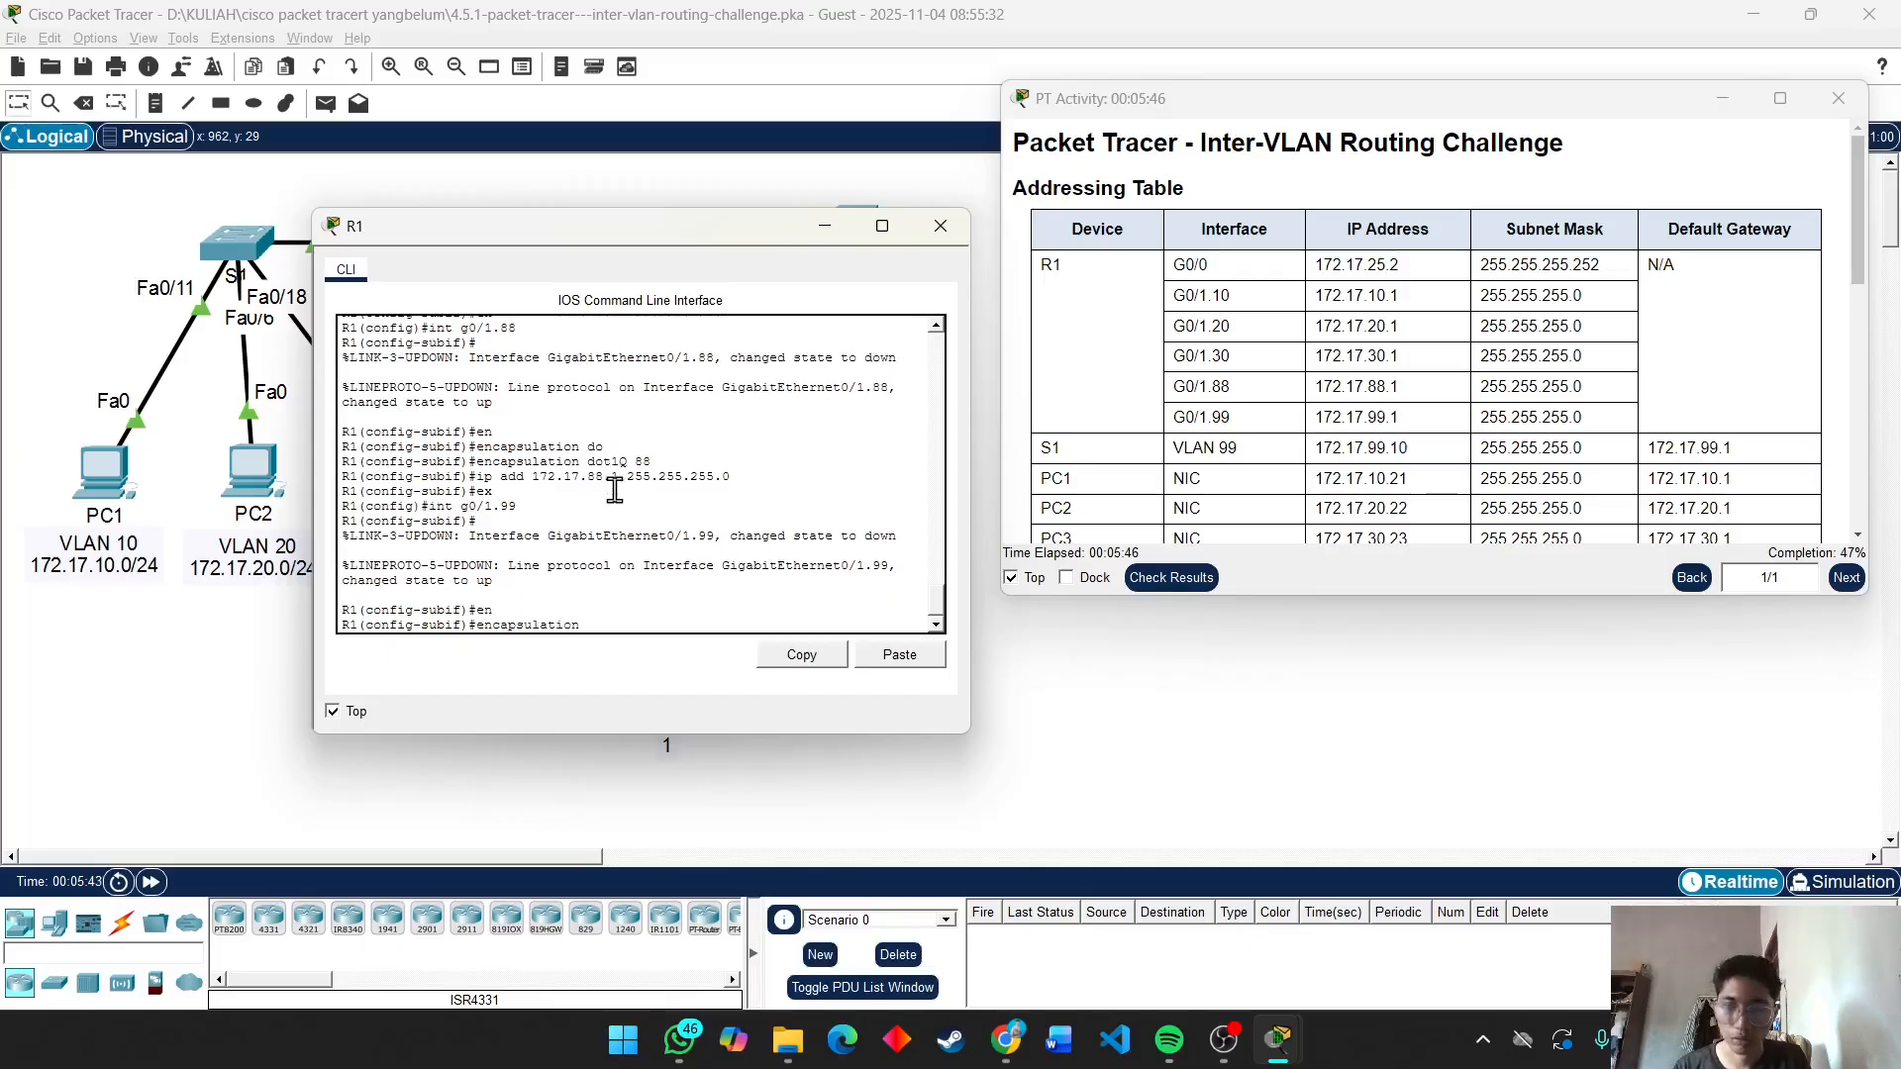
pyautogui.write('d')
pyautogui.press('Tab')
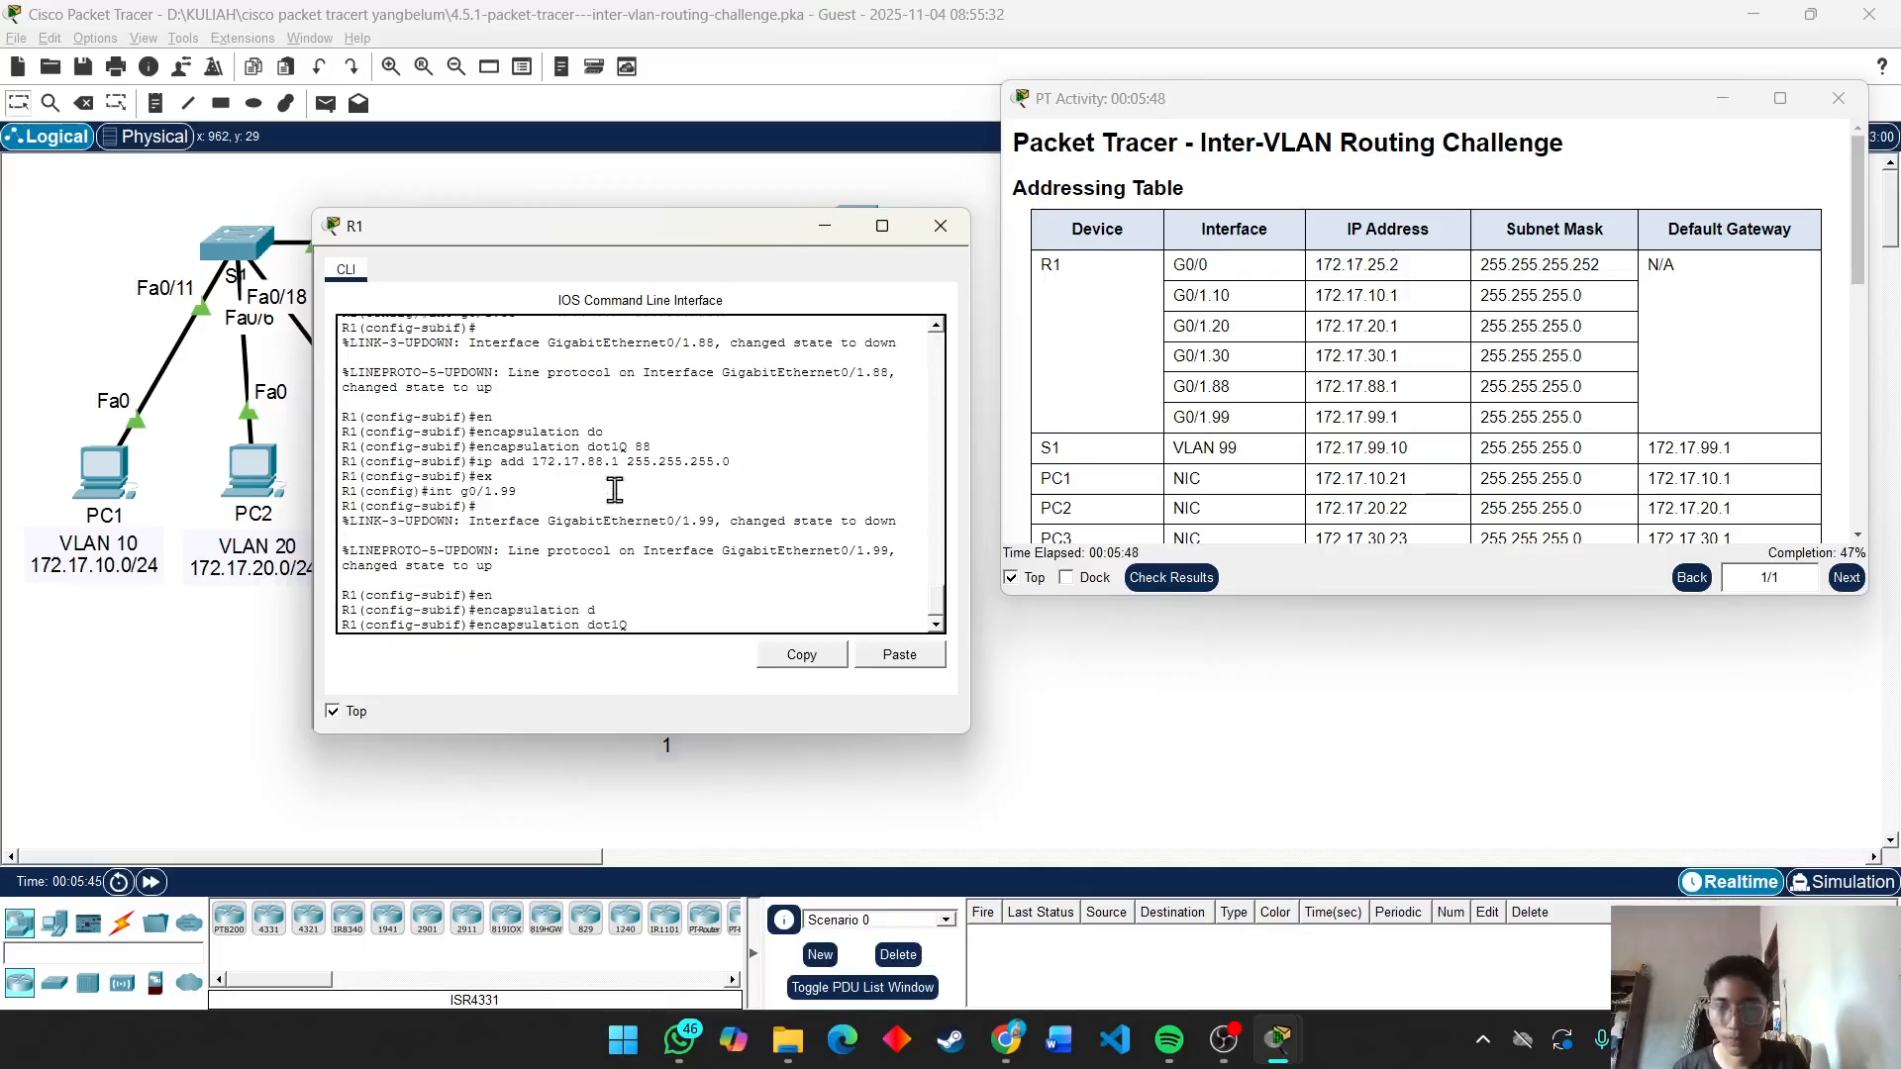
pyautogui.write('99')
pyautogui.press('Return')
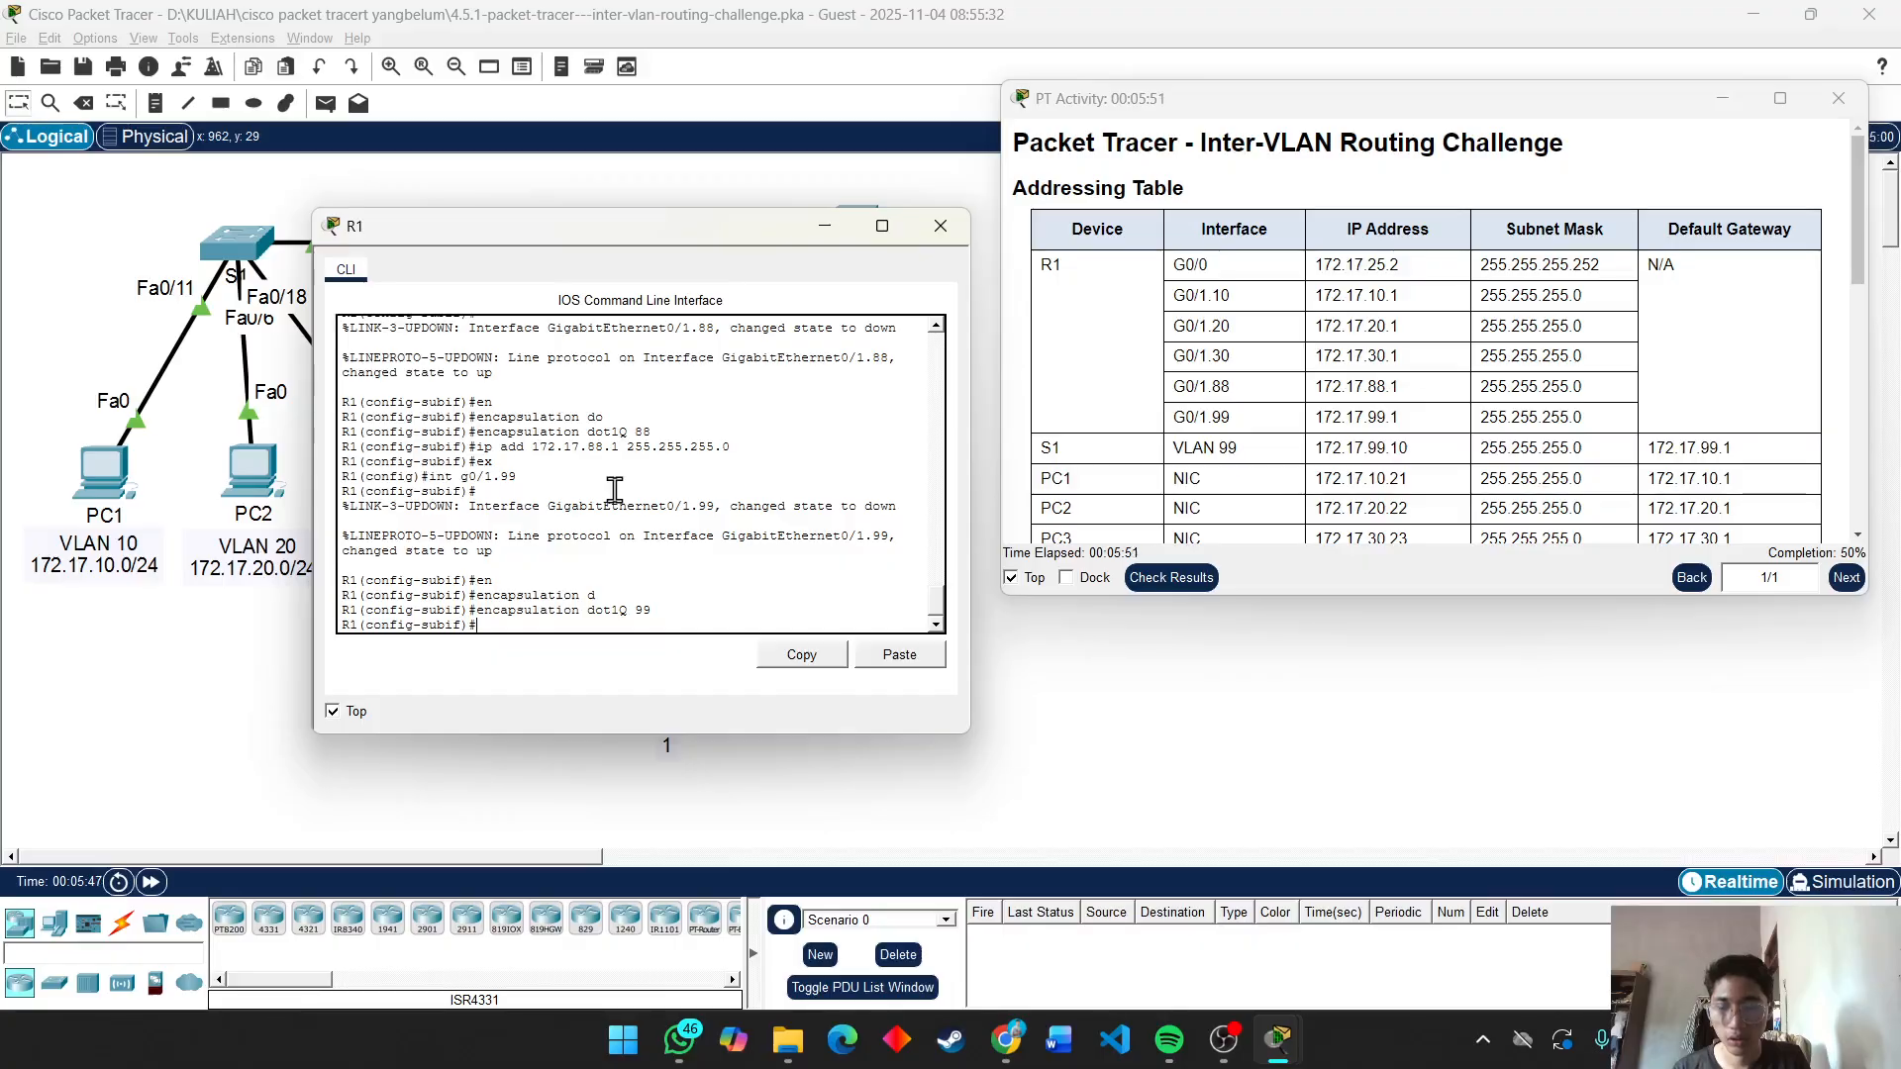
# Assign IP address 172.17.99.1 with mask 255.255.255.0 to subinterface g0/1.99.
pyautogui.write('ip ad')
pyautogui.press('Tab')
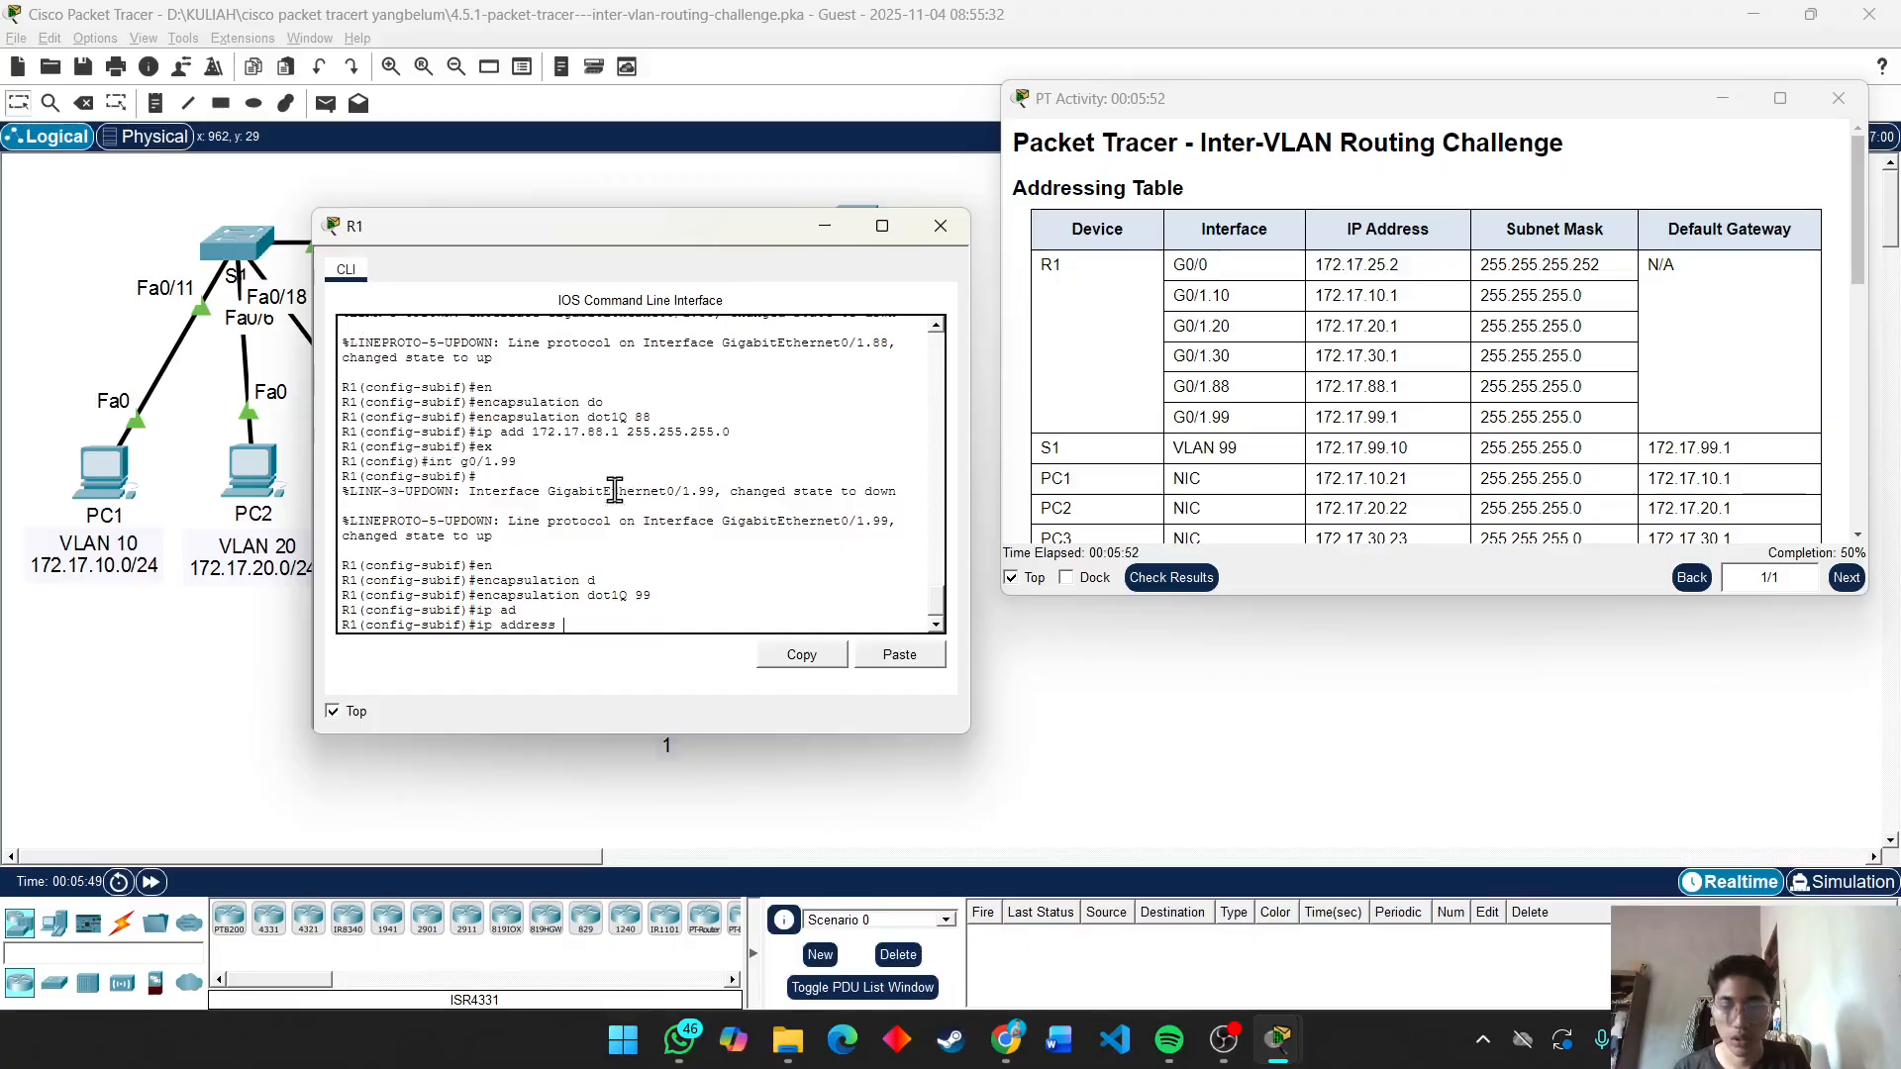
pyautogui.write('172.1')
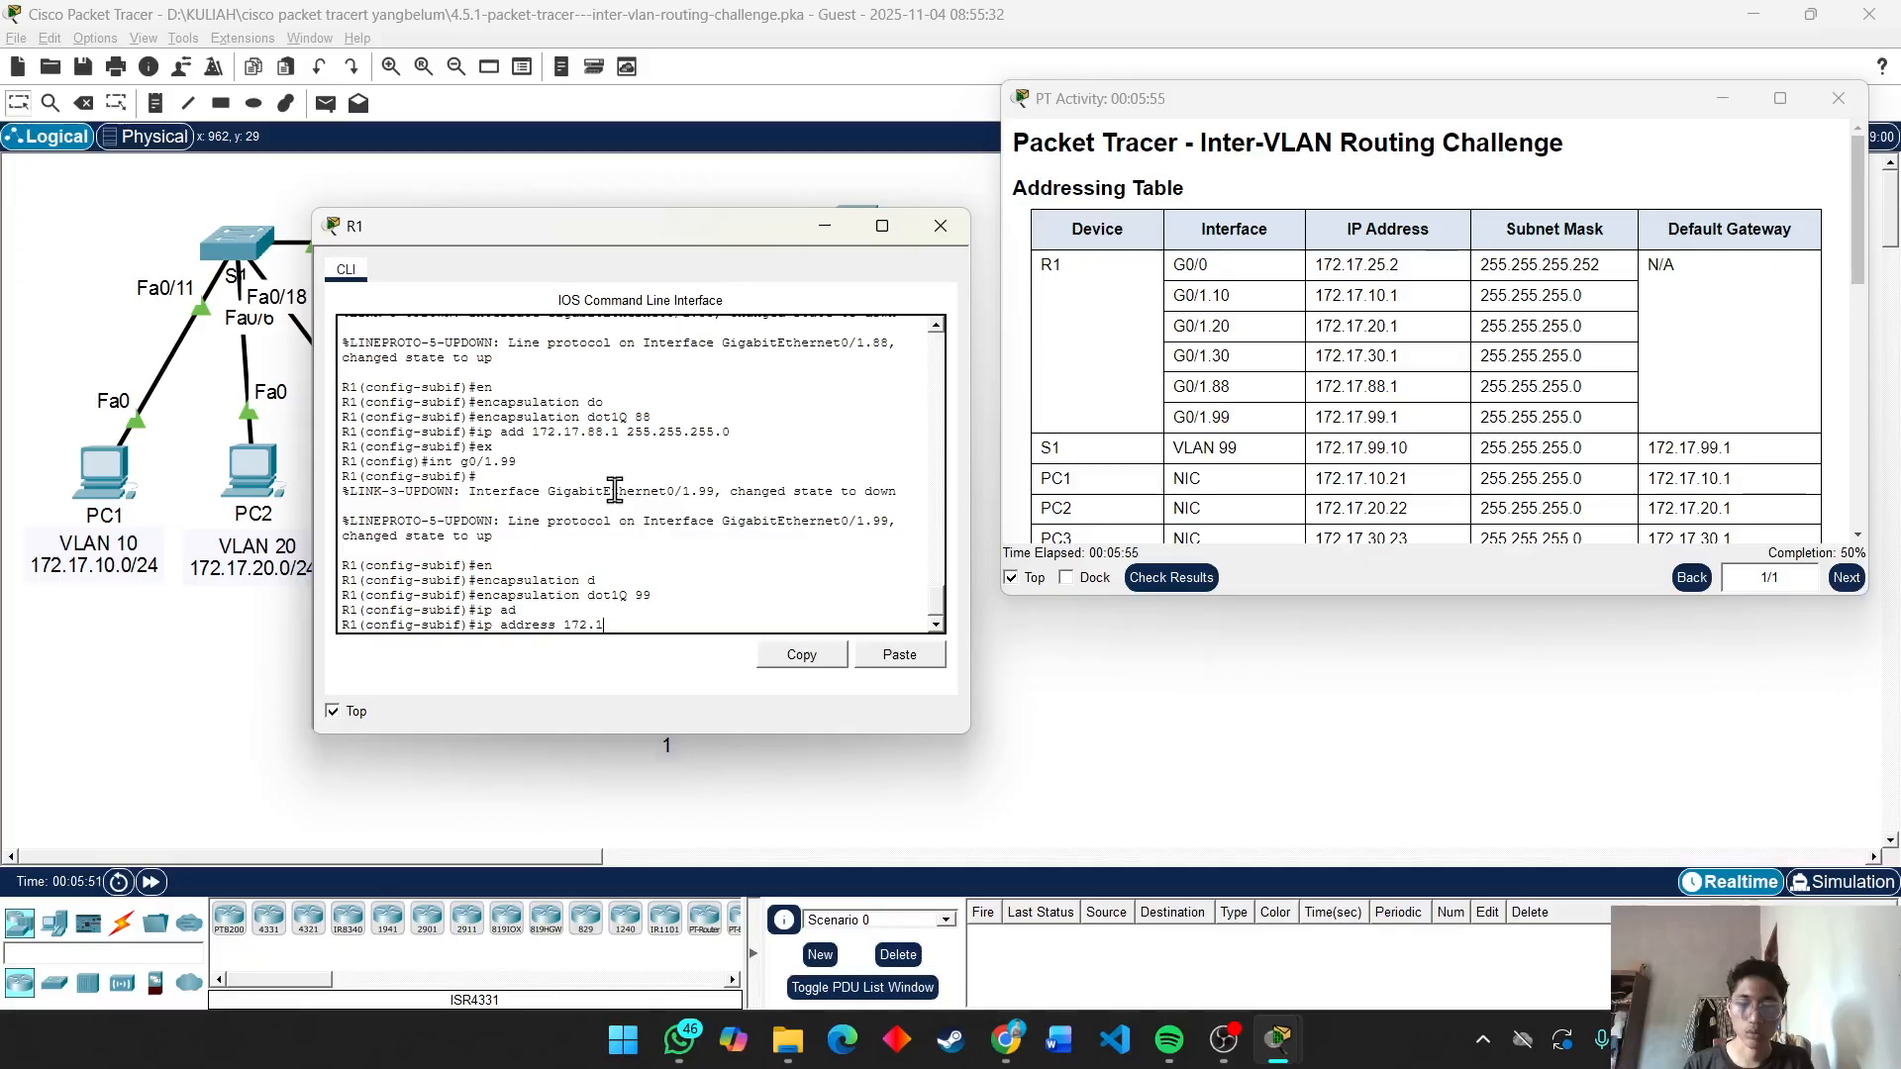
pyautogui.write('7.99.')
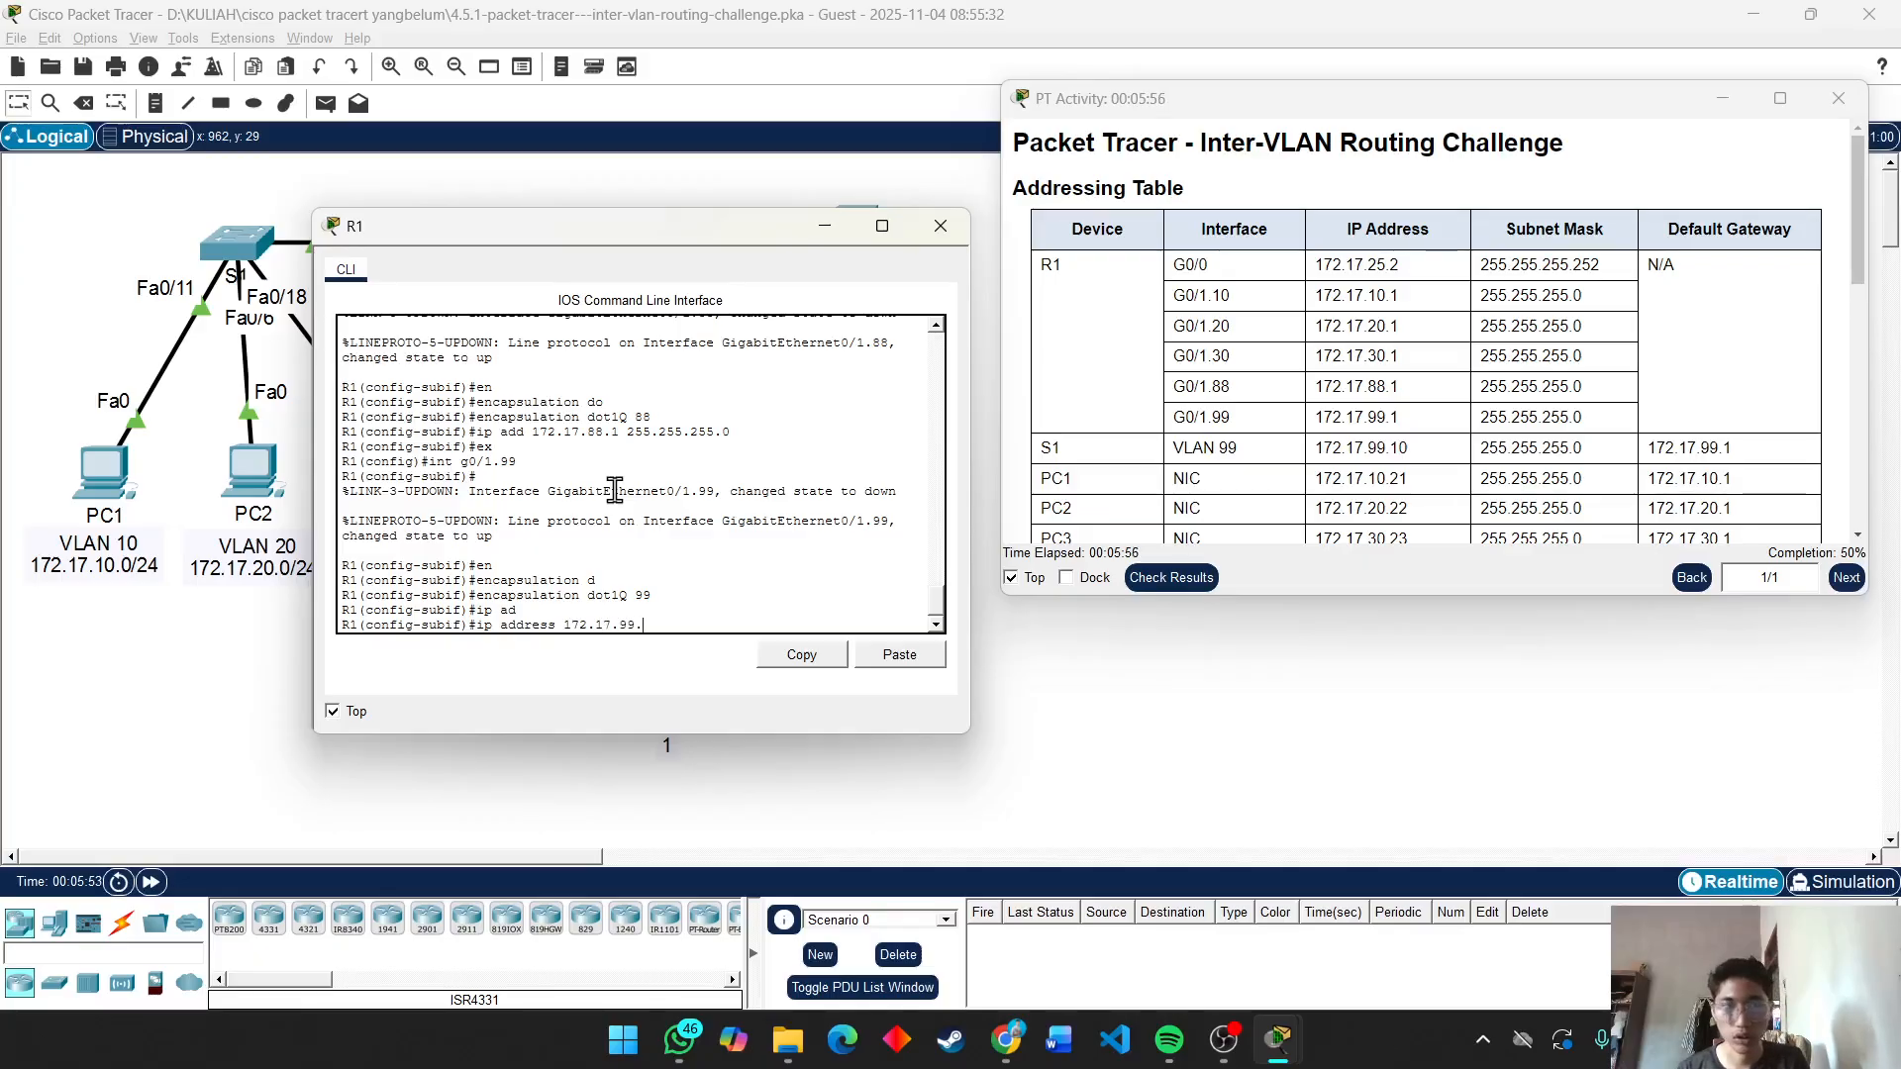
pyautogui.write('1 255.255')
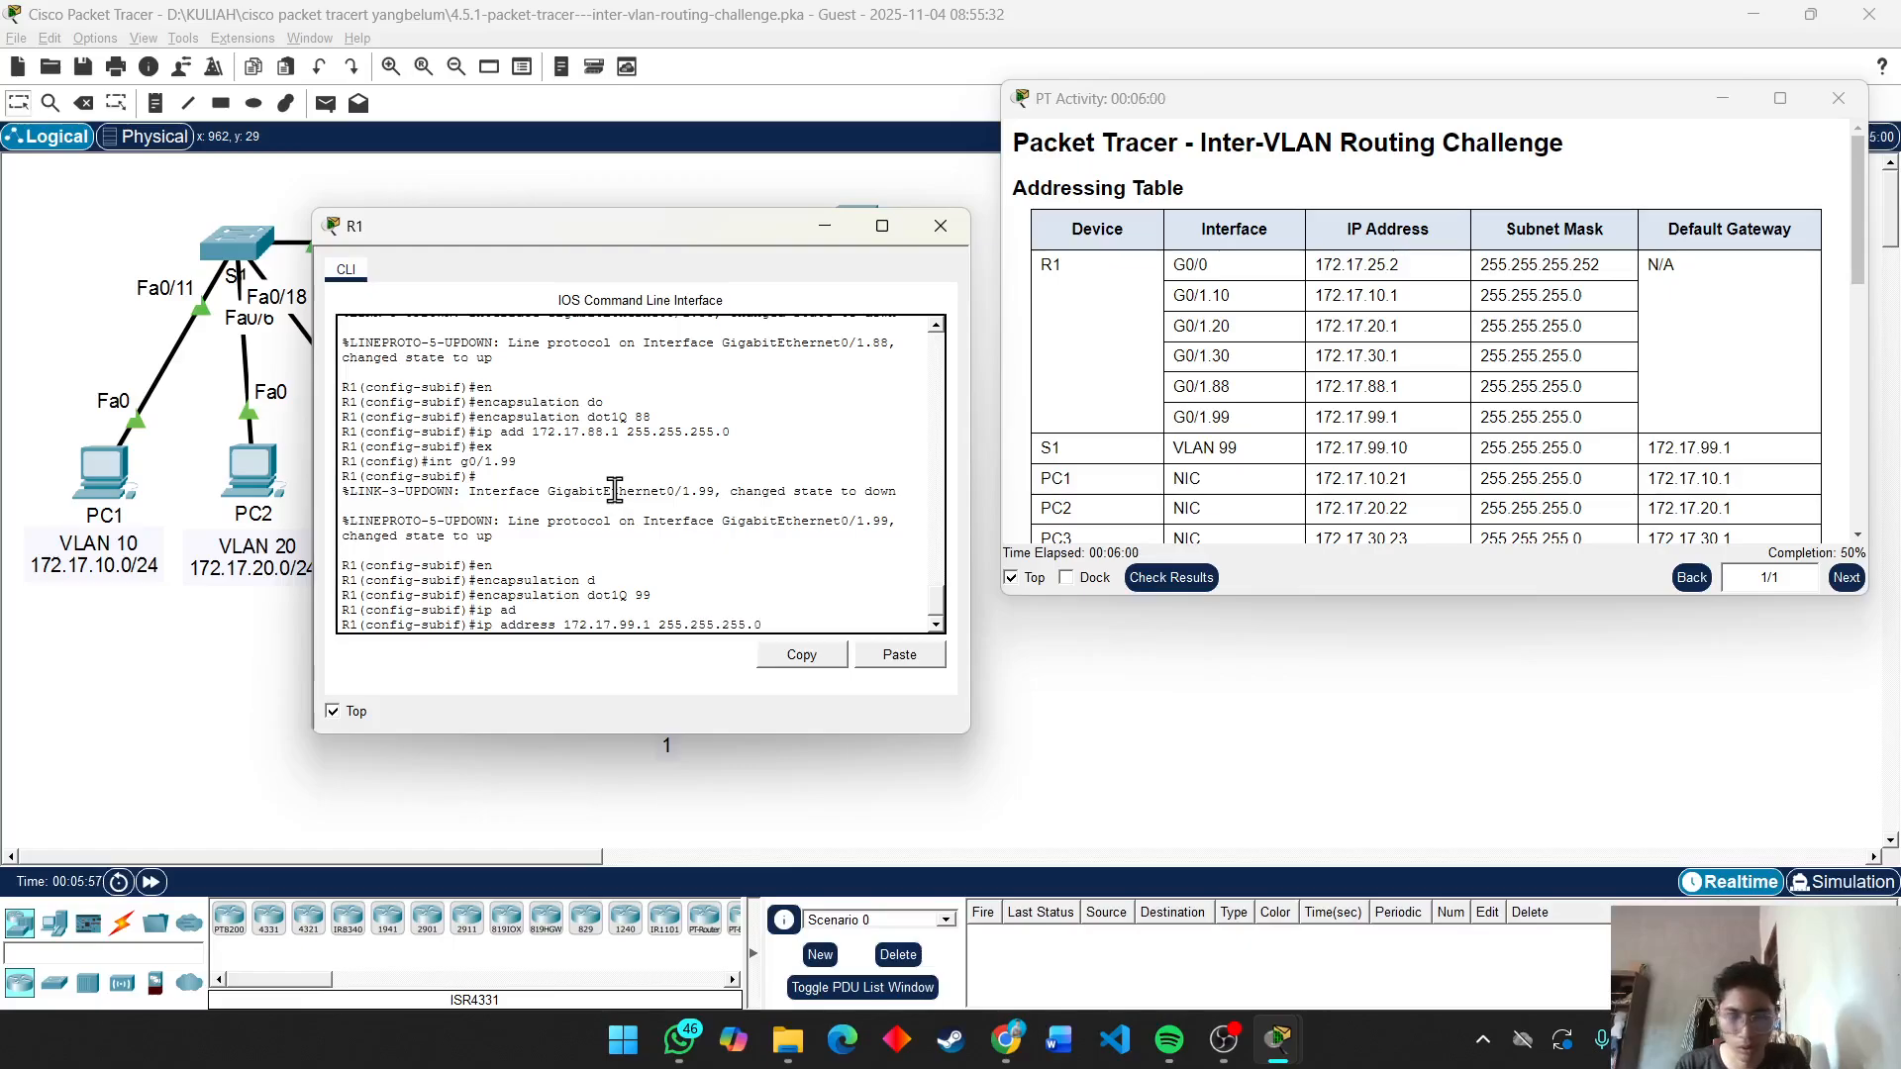
pyautogui.write('.255.0')
pyautogui.press('Return')
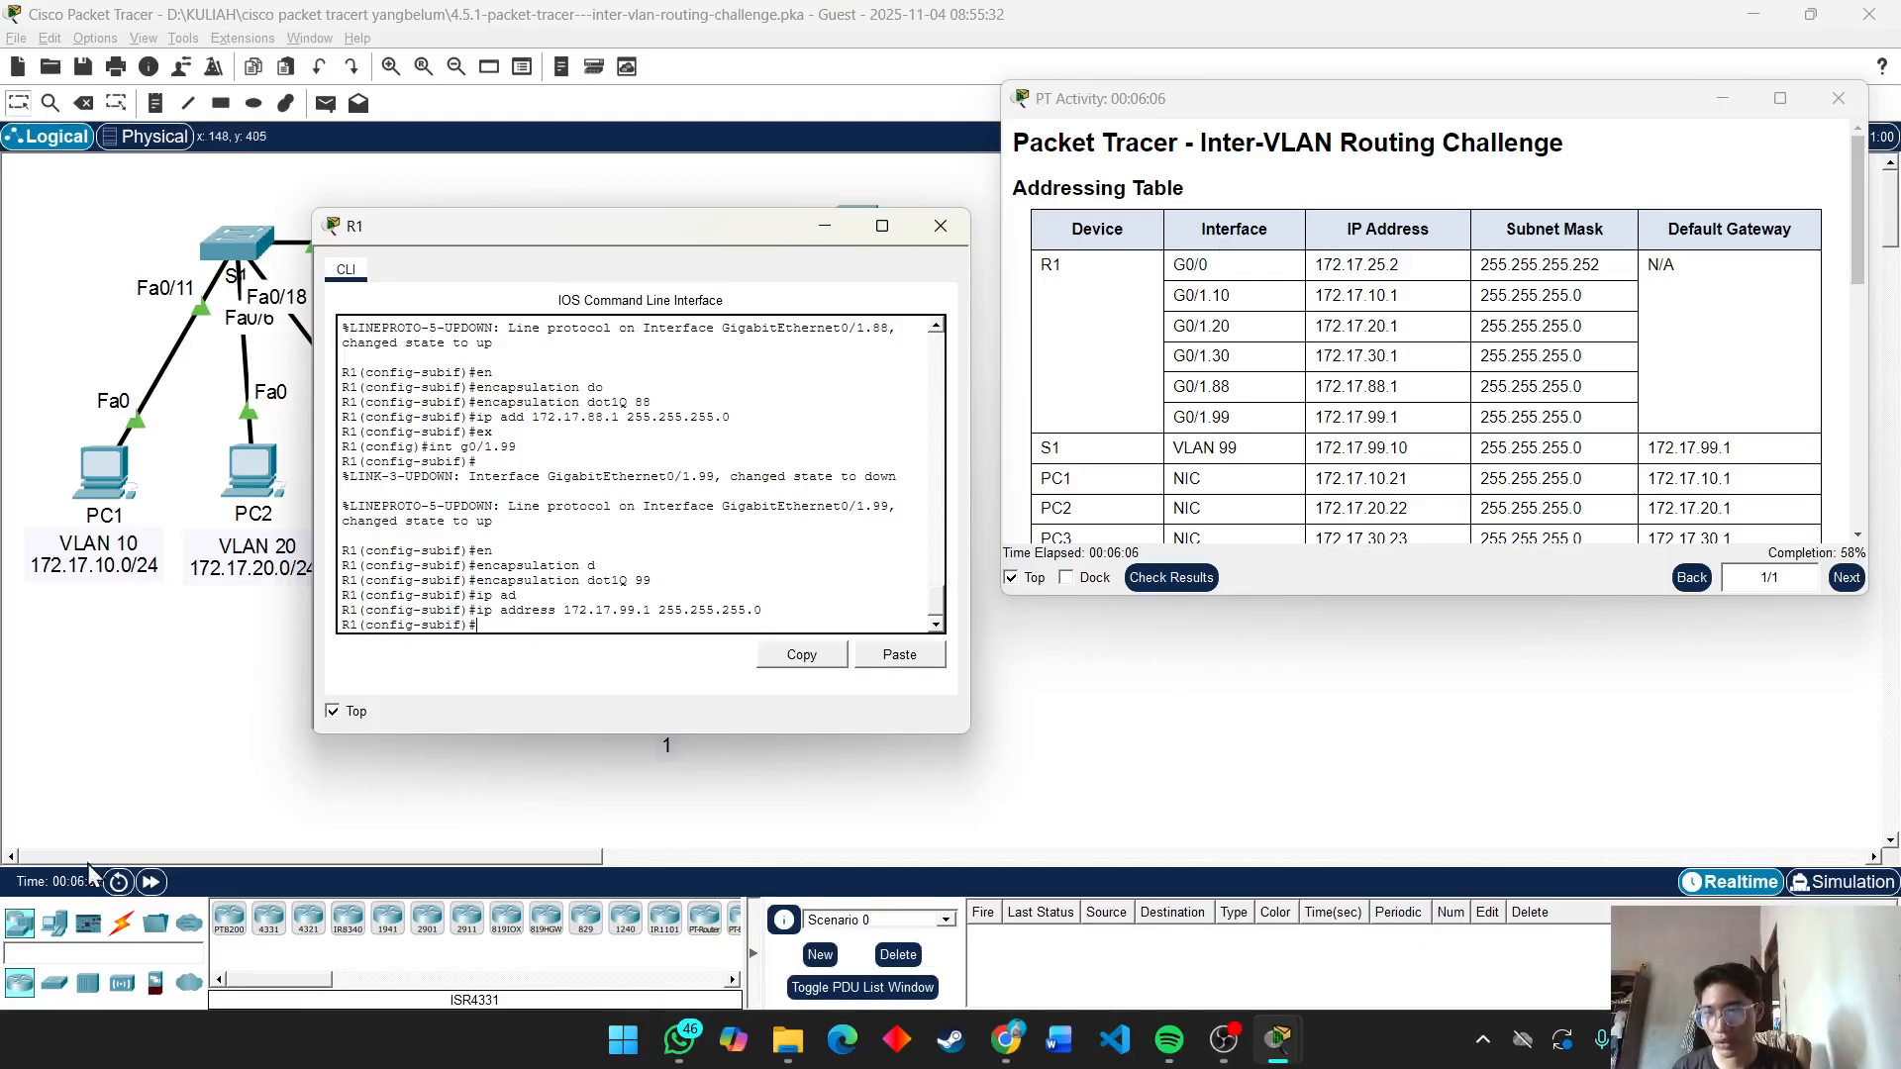
# Check the activity results by individual assessment item.
pyautogui.click(1174, 577)
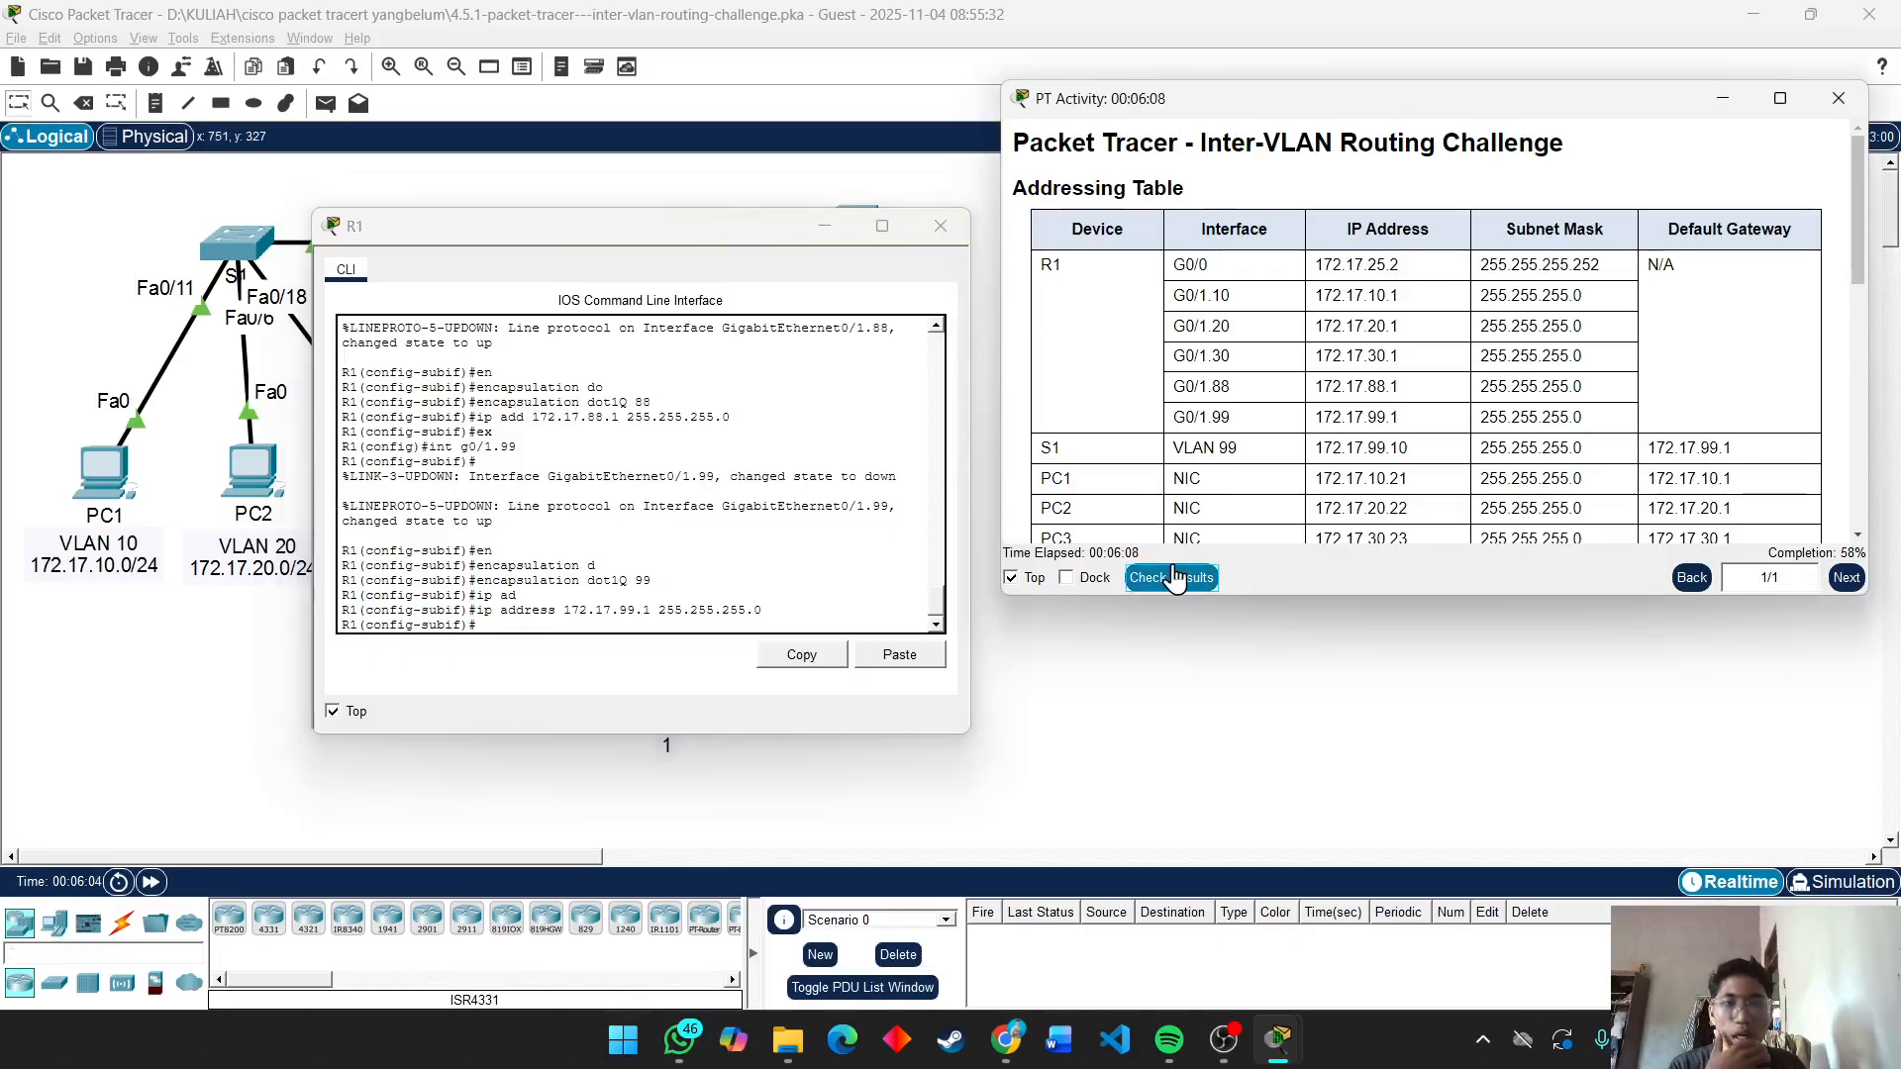
pyautogui.click(211, 150)
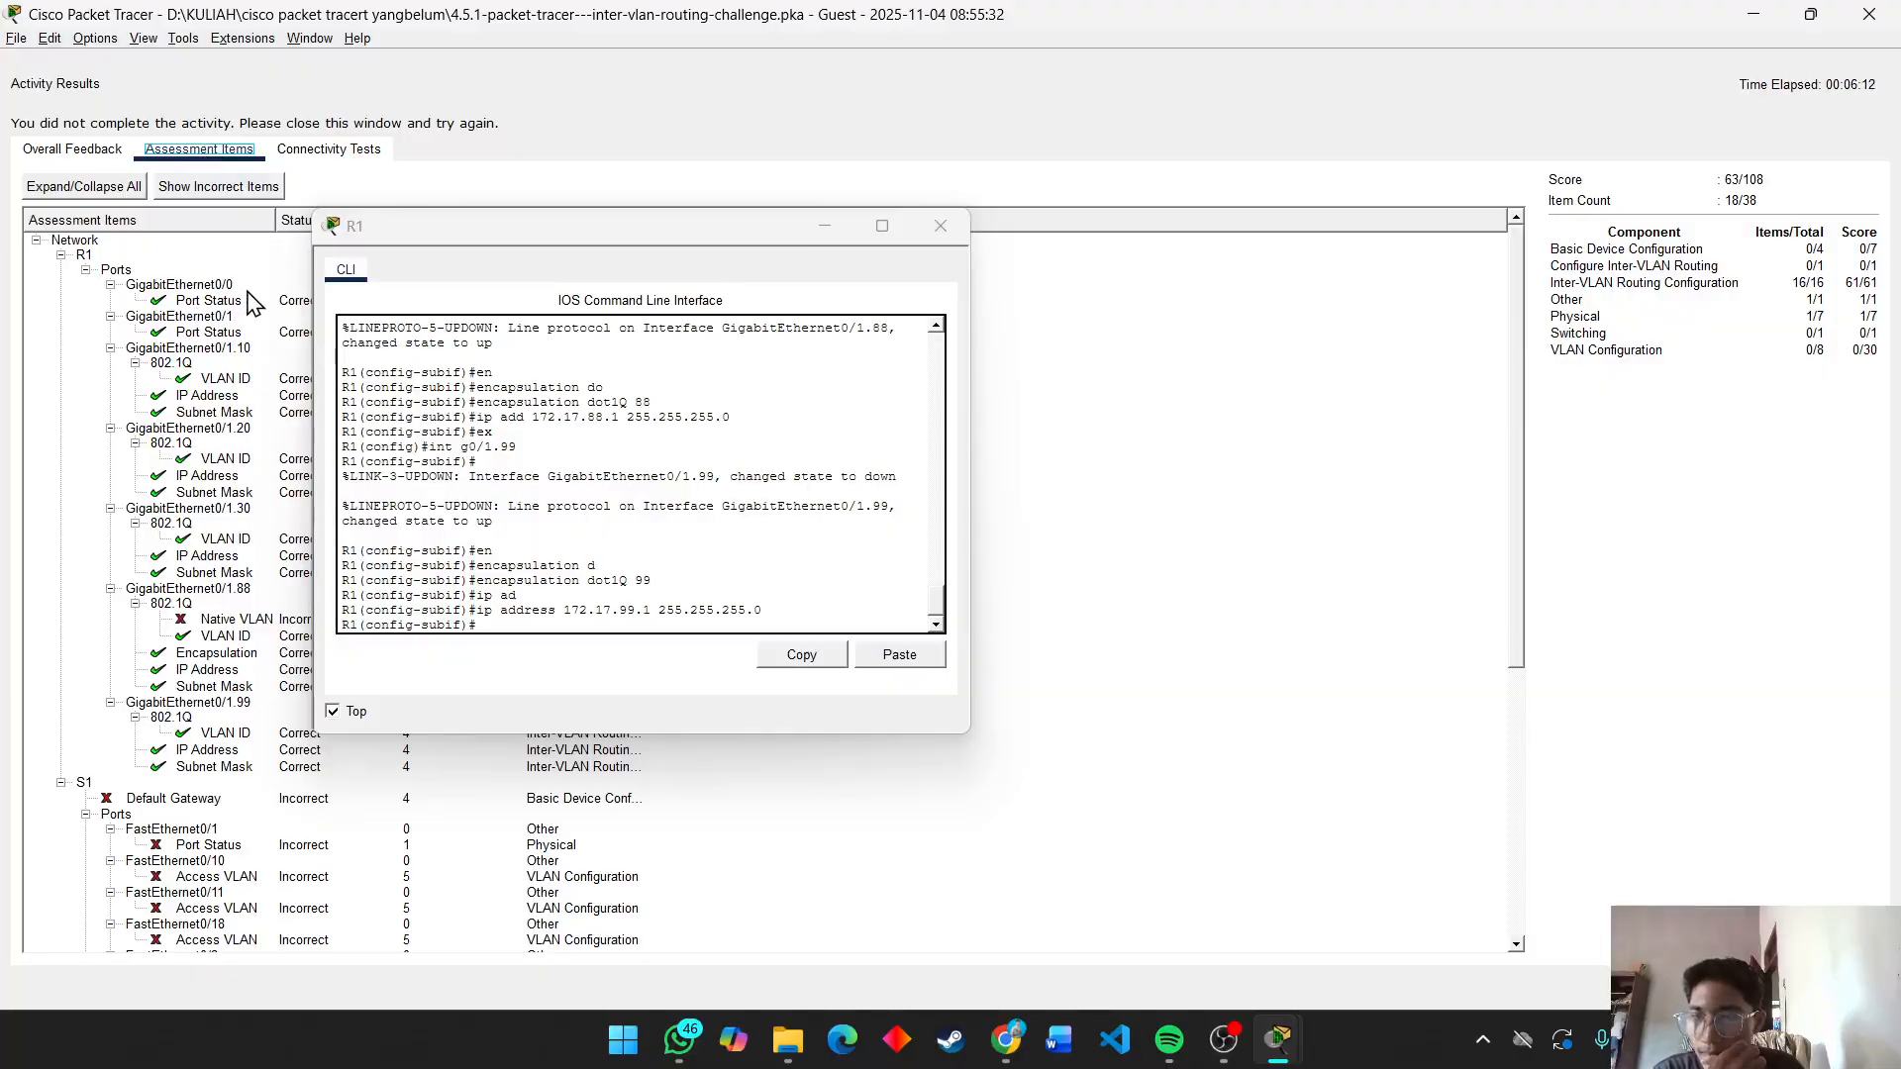
# Return to R1 subinterface g0/1.88 and set its encapsulation to dot1Q 88 native.
pyautogui.click(570, 582)
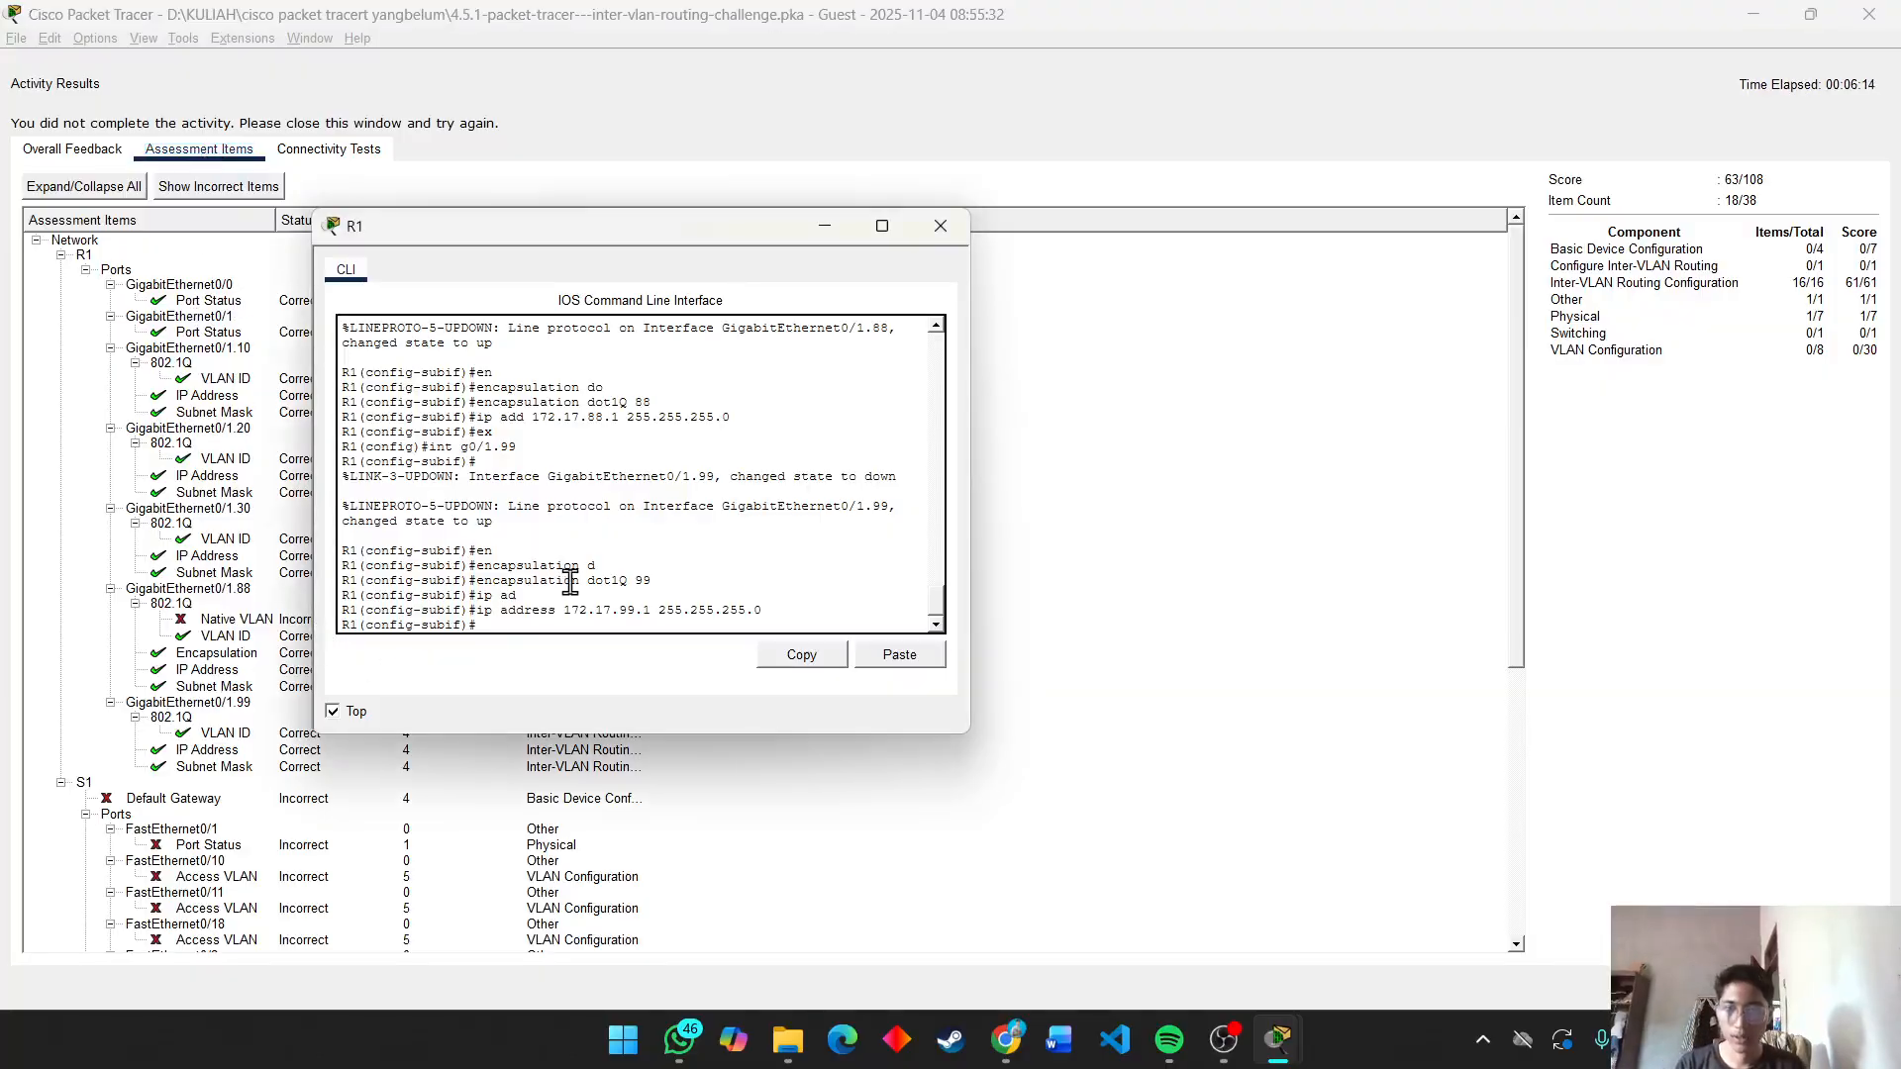
pyautogui.write('ex')
pyautogui.press('Return')
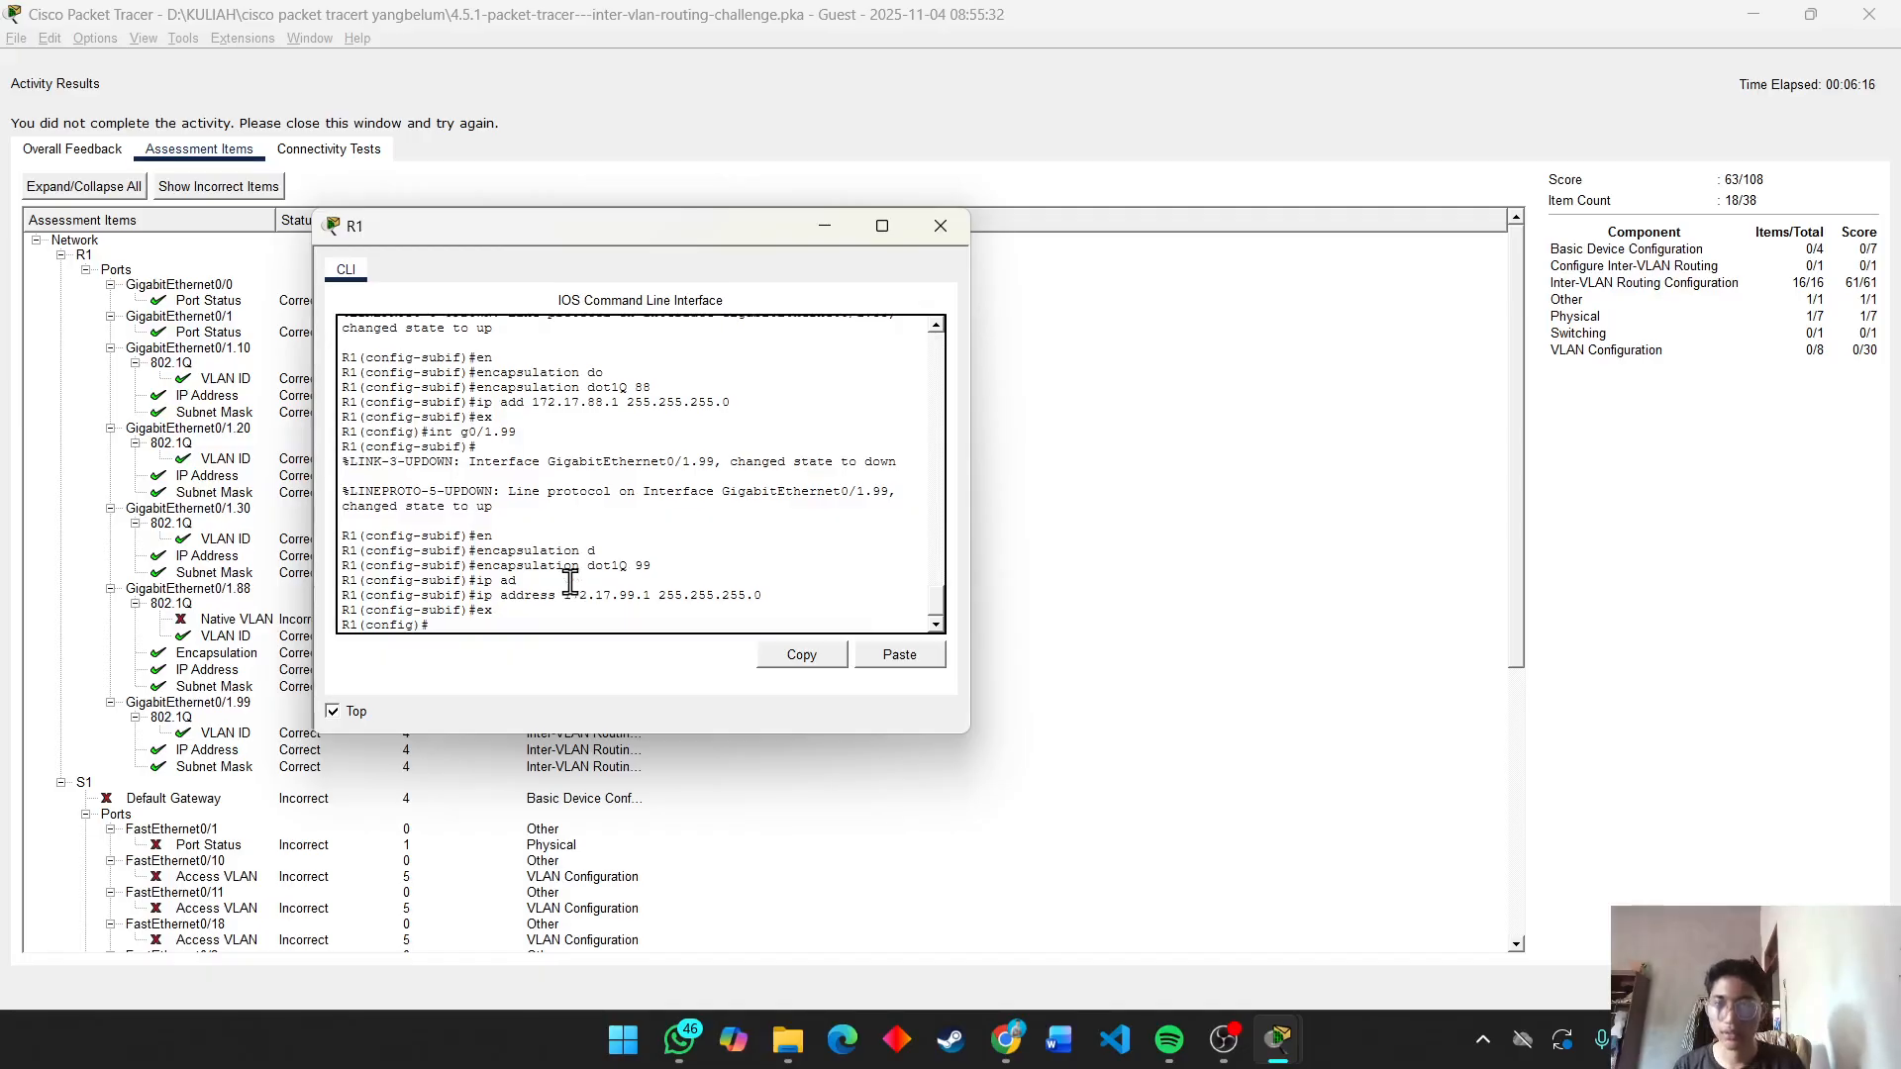
pyautogui.write('int g0/1.')
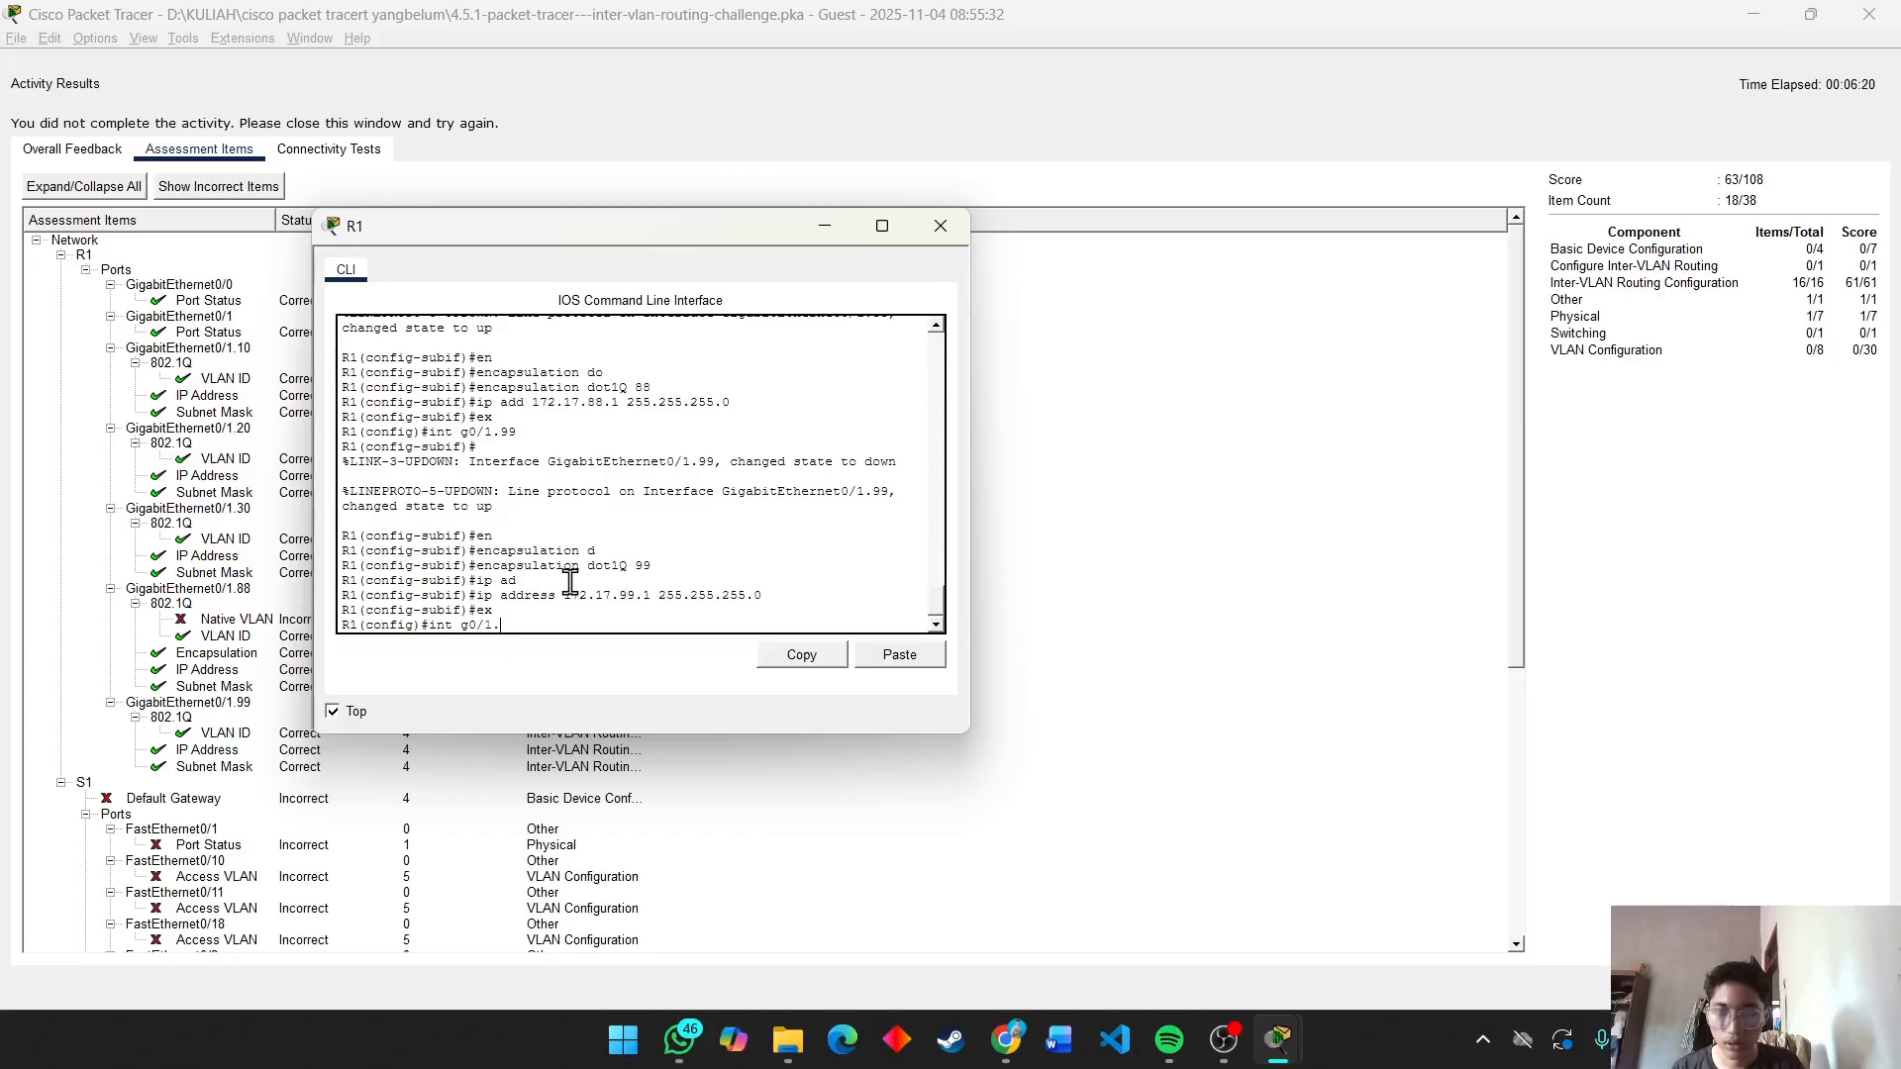
pyautogui.write('88')
pyautogui.press('Return')
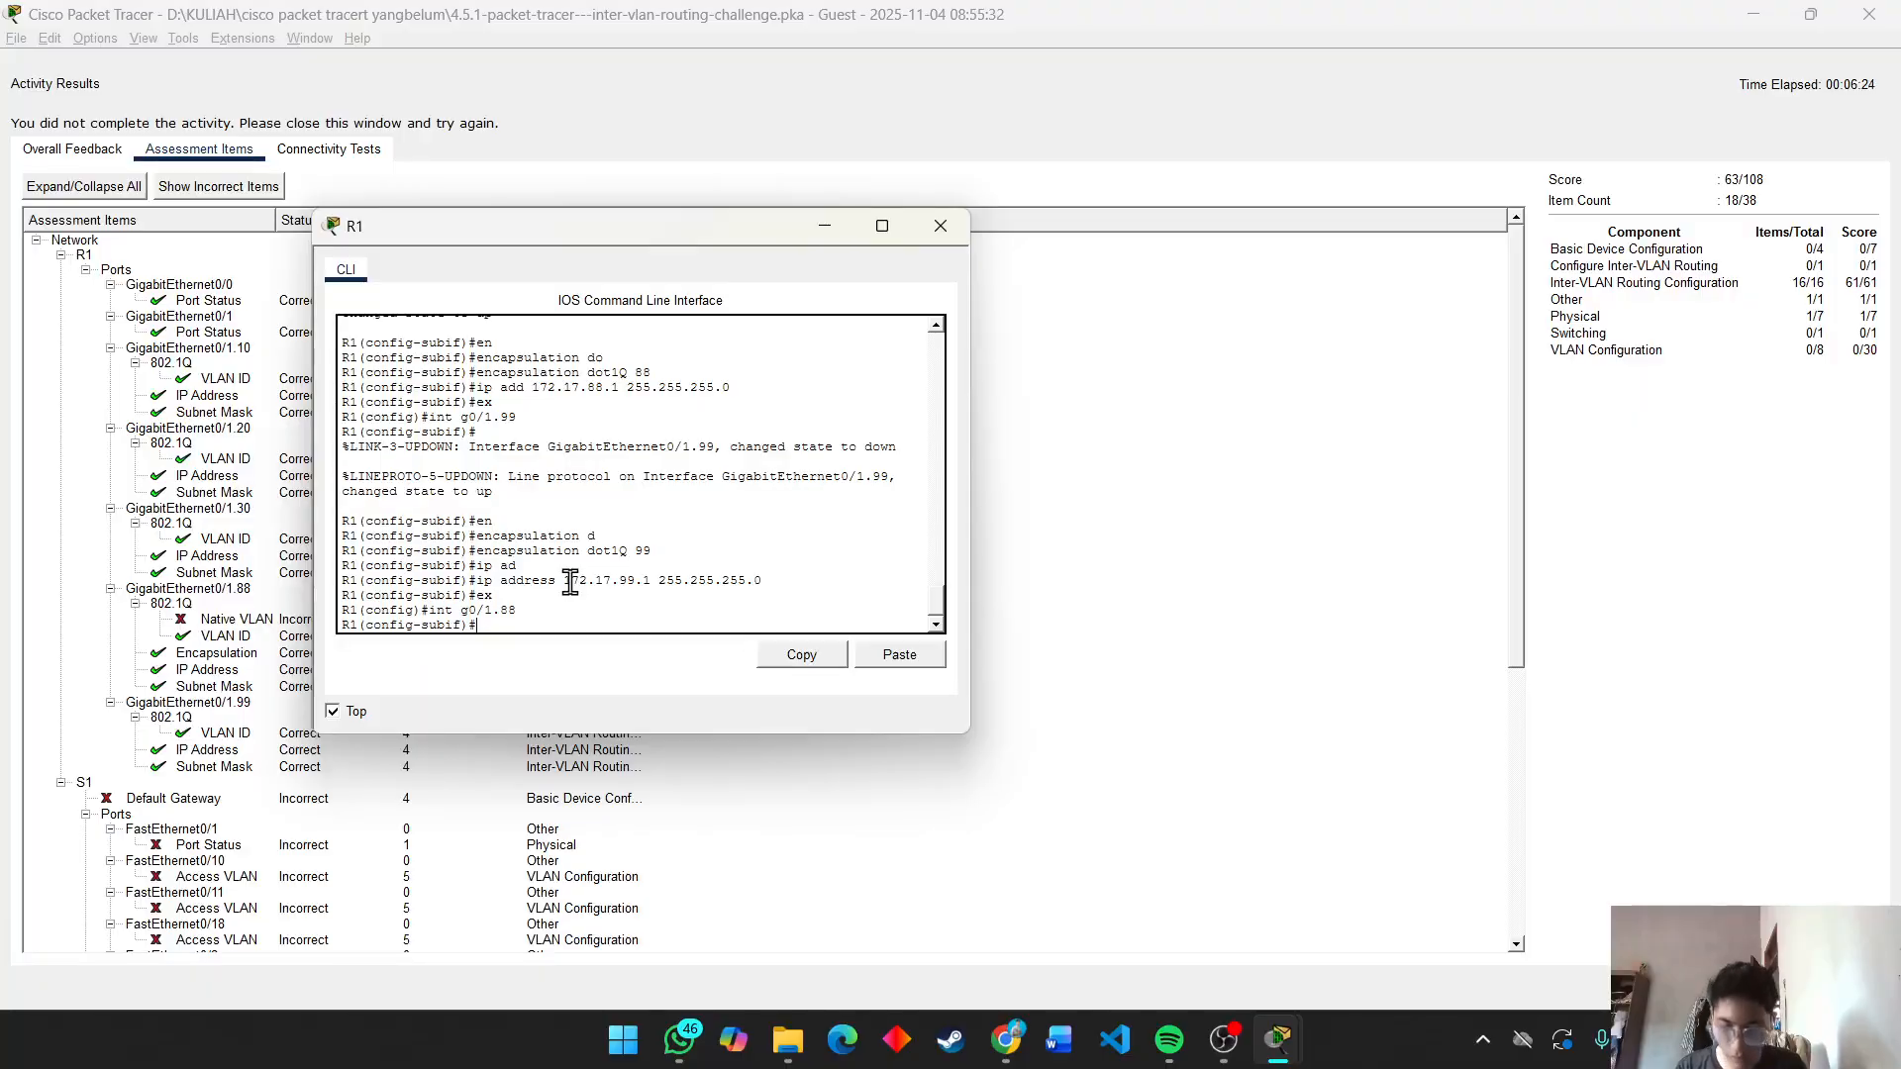
pyautogui.write('d')
pyautogui.write('n')
pyautogui.press('Tab')
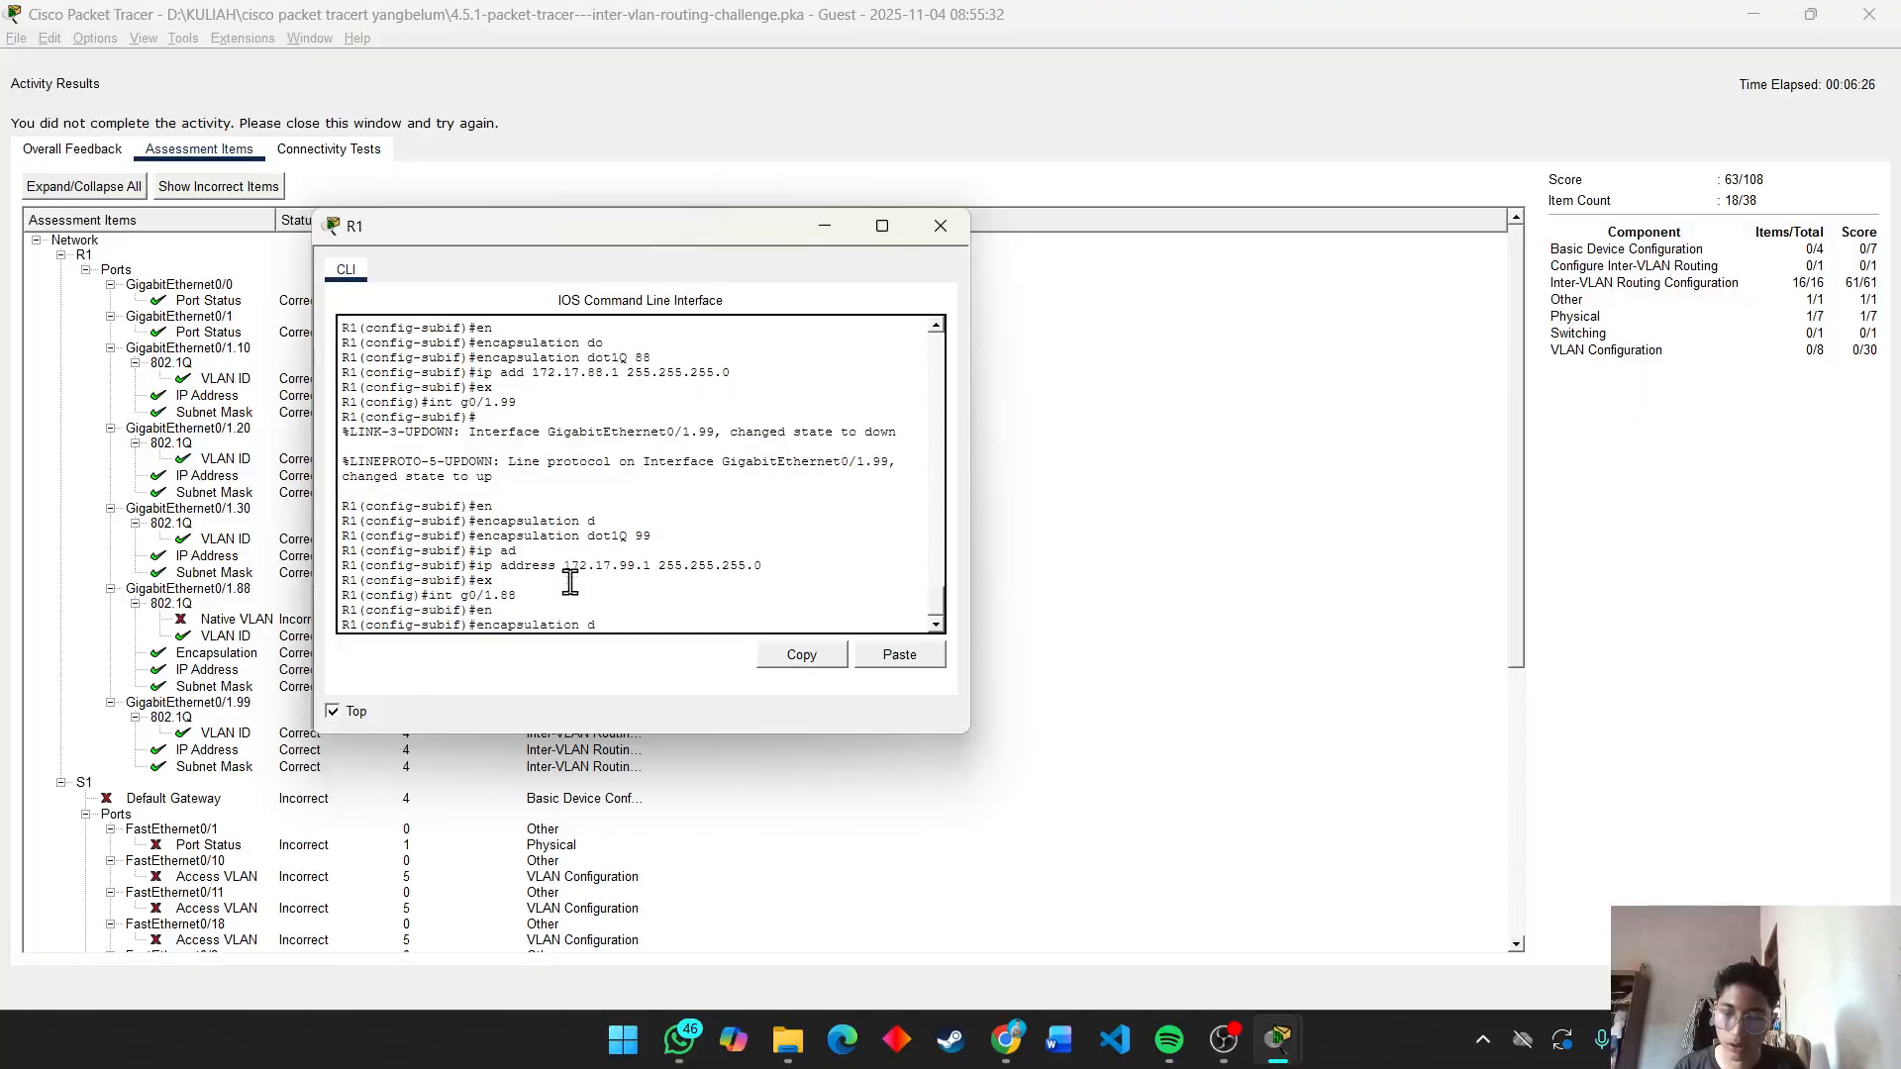
pyautogui.write('d')
pyautogui.press('Tab')
pyautogui.write('88')
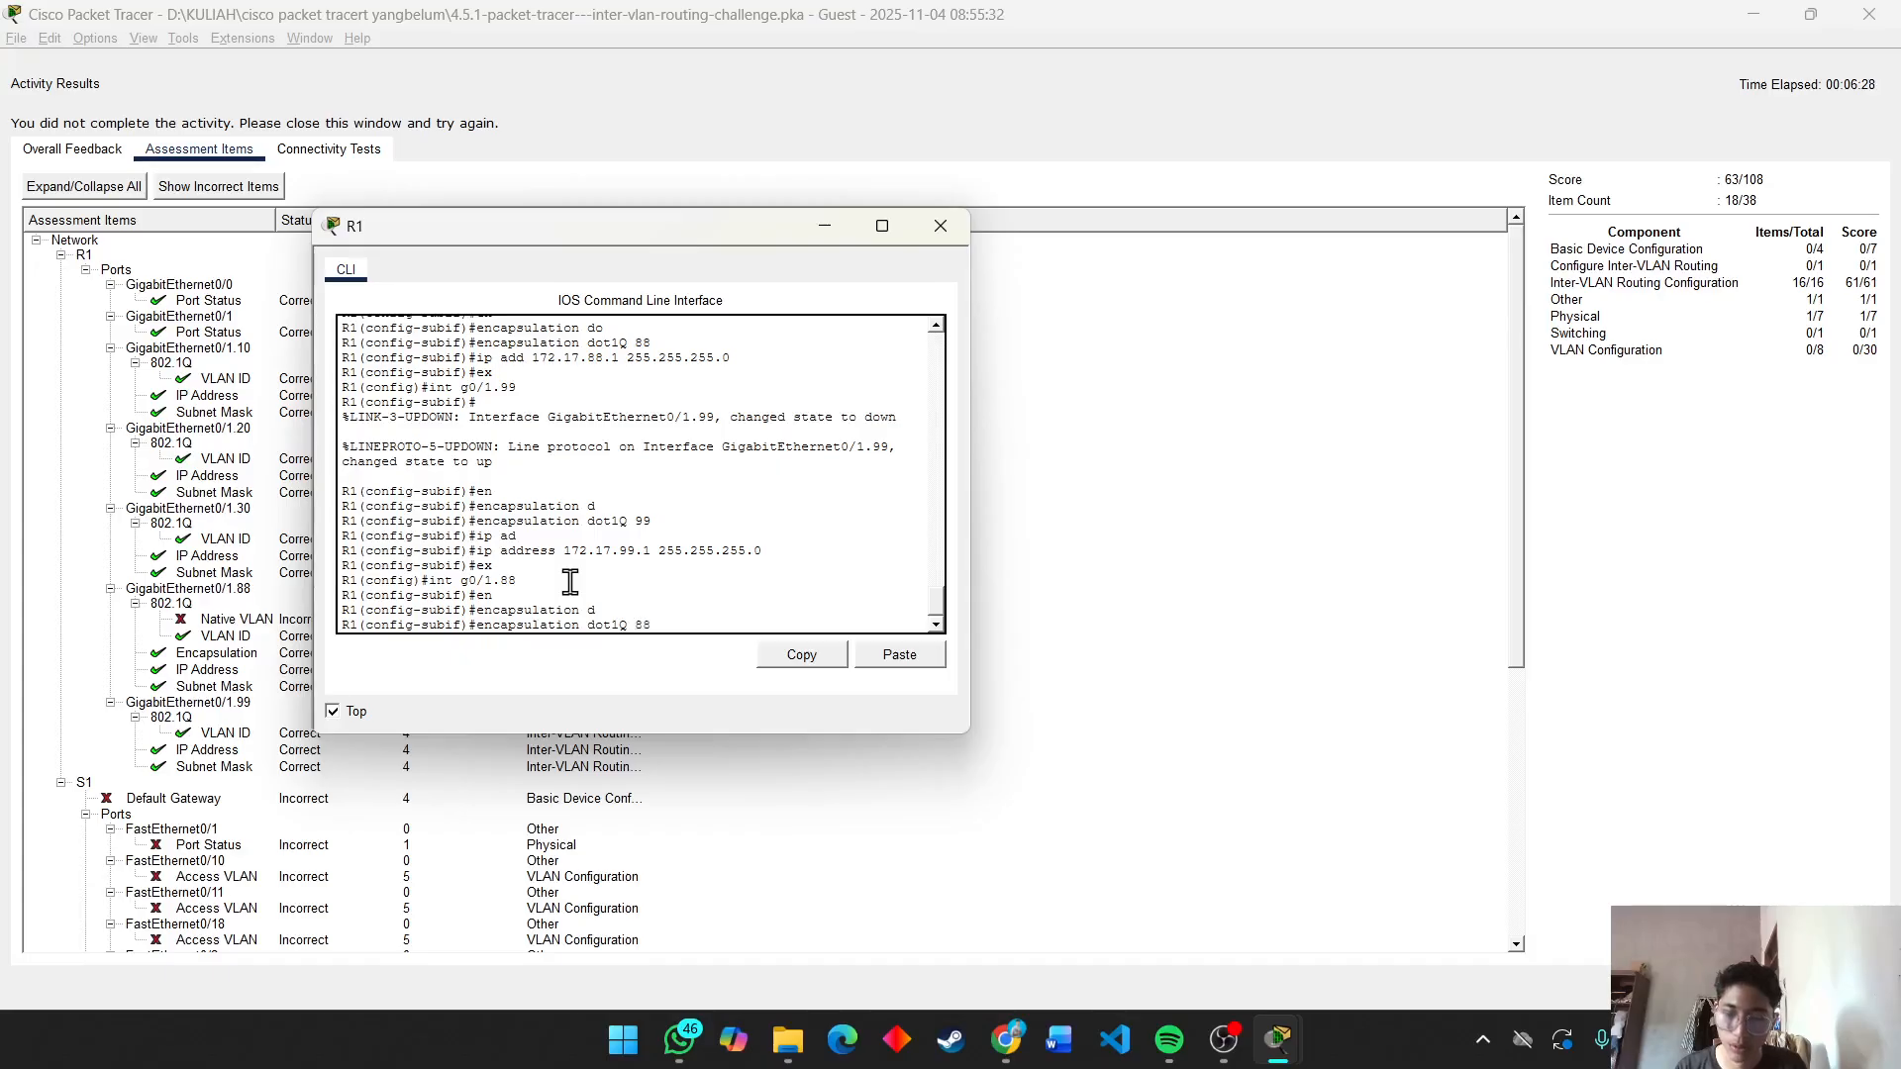
pyautogui.write(' n')
pyautogui.press('Tab')
pyautogui.press('Return')
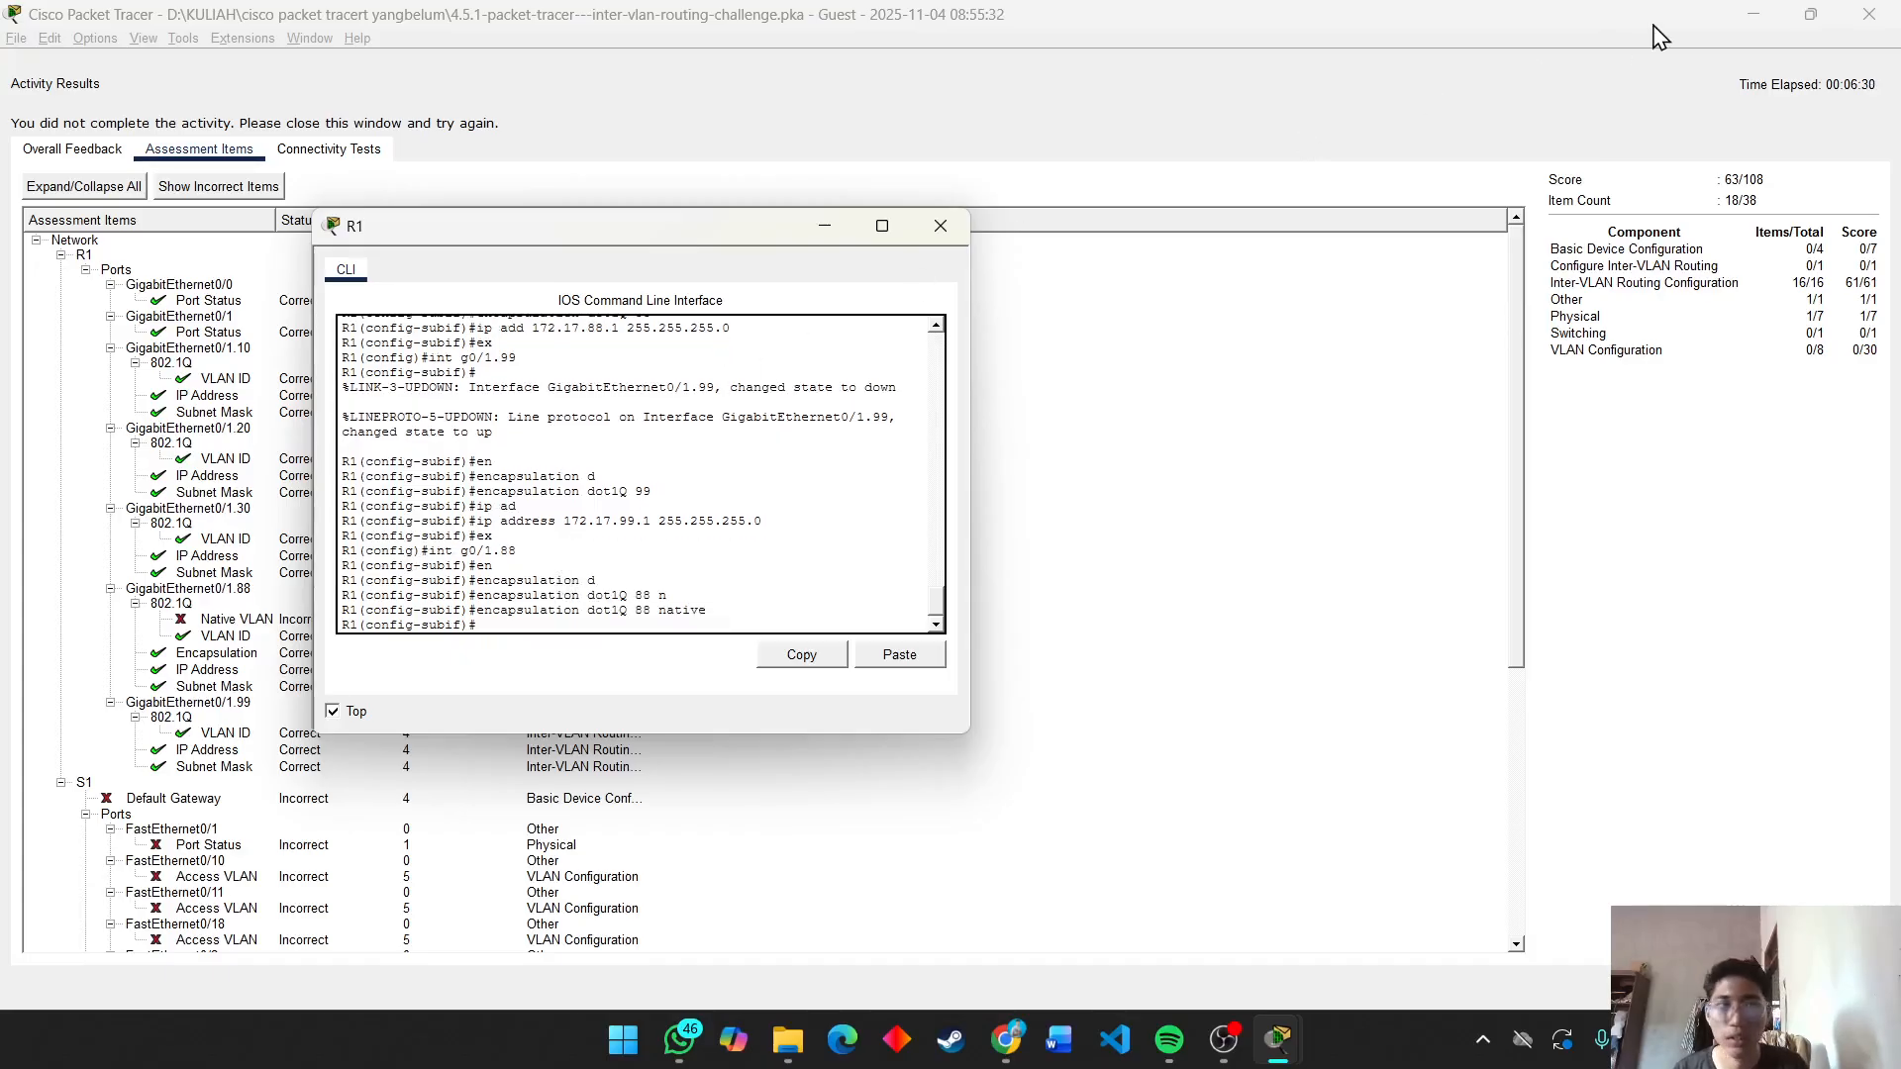
# Review the S1 and VLAN assessment items and close the activity results.
pyautogui.scroll(-5, 1346, 708)
pyautogui.scroll(-3, 1346, 708)
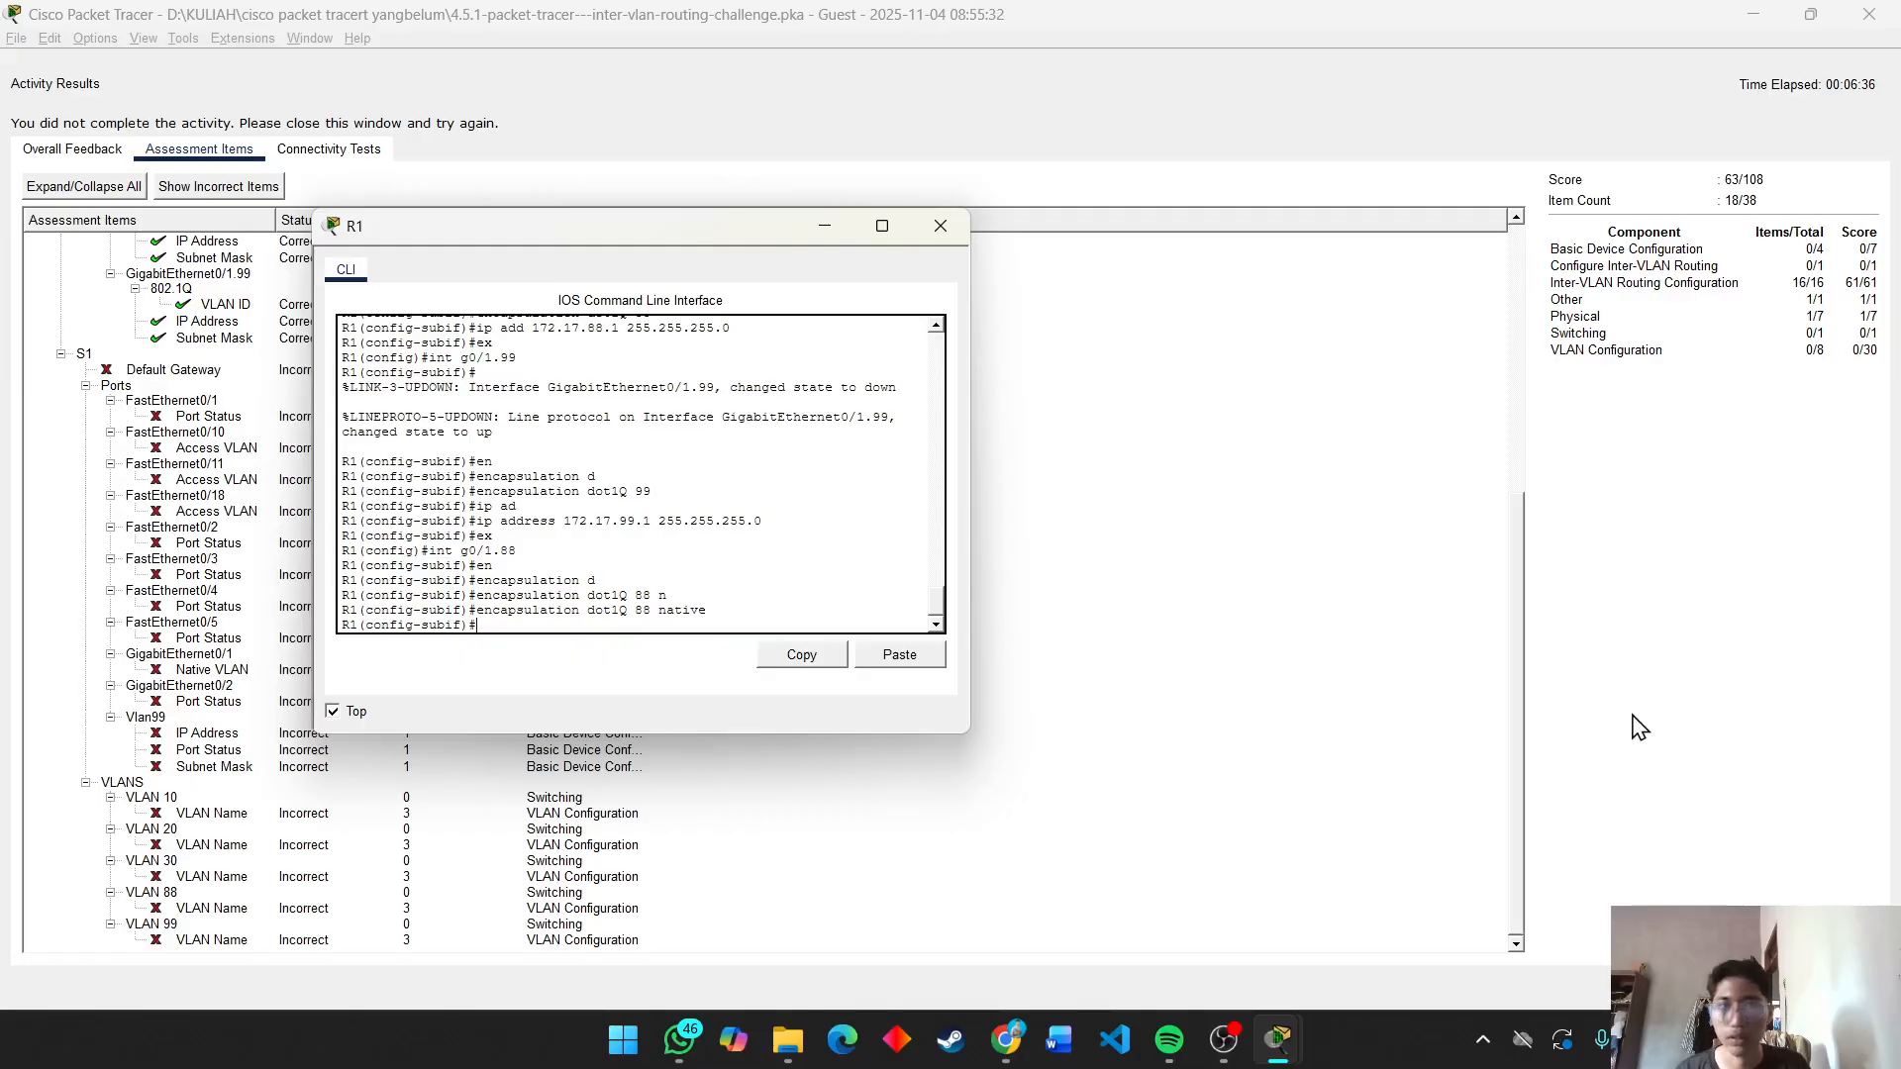
pyautogui.click(1887, 14)
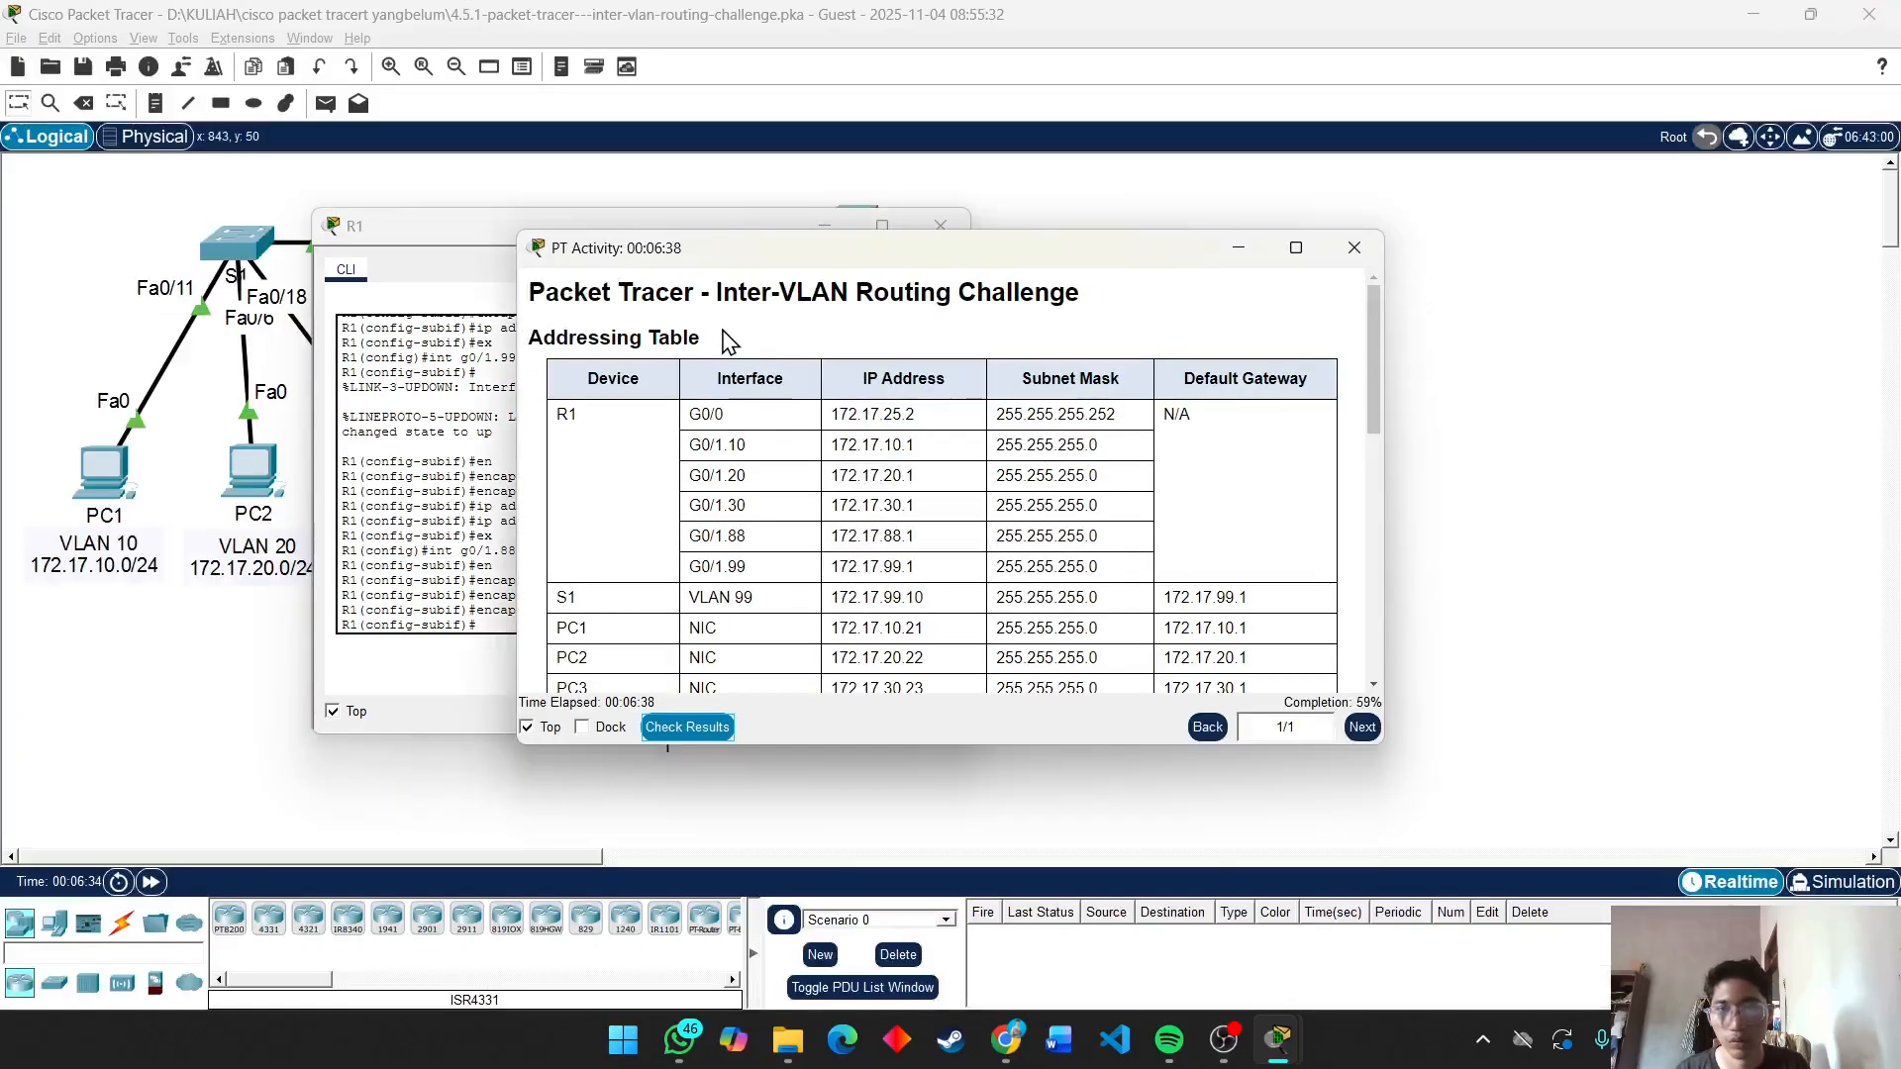
# Put away the R1 console and review the addressing table and the VLAN and port assignments in the activity instructions.
pyautogui.moveTo(1001, 261); pyautogui.dragTo(1517, 123)
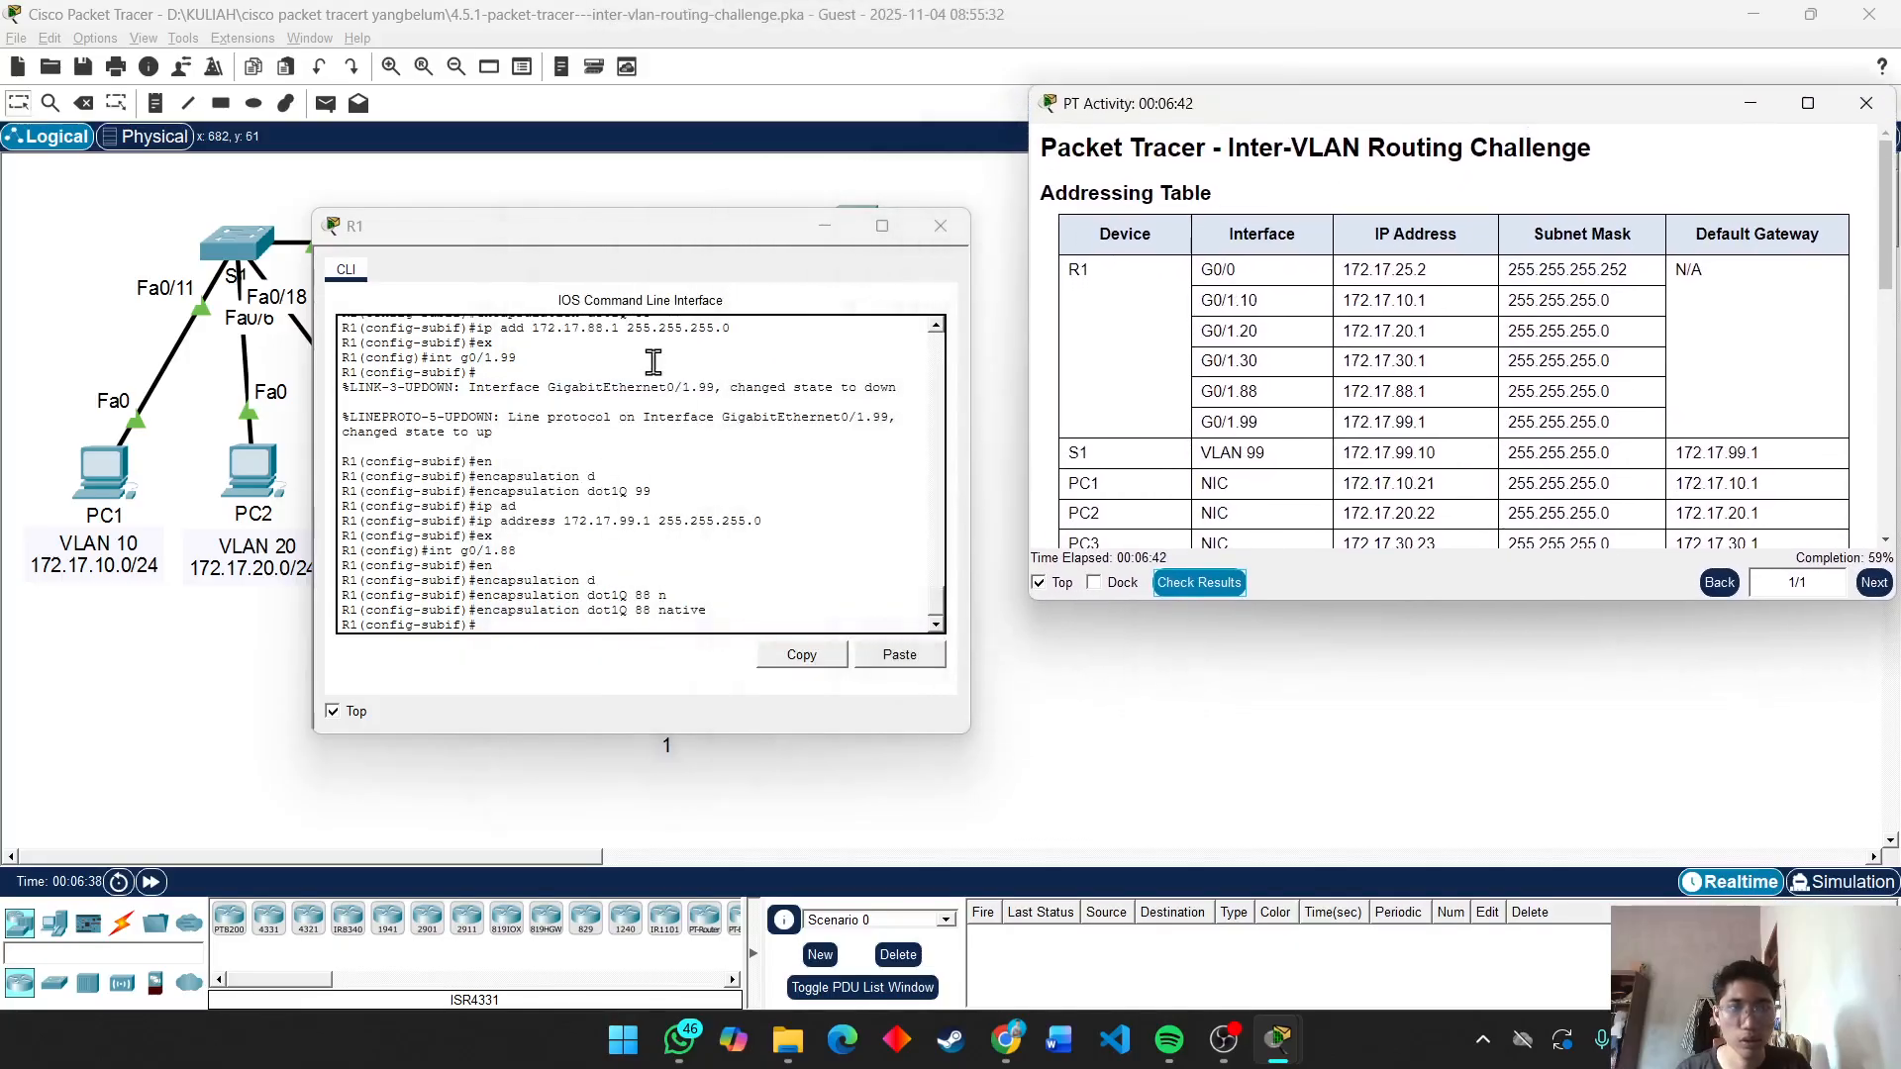
pyautogui.click(855, 238)
pyautogui.click(850, 229)
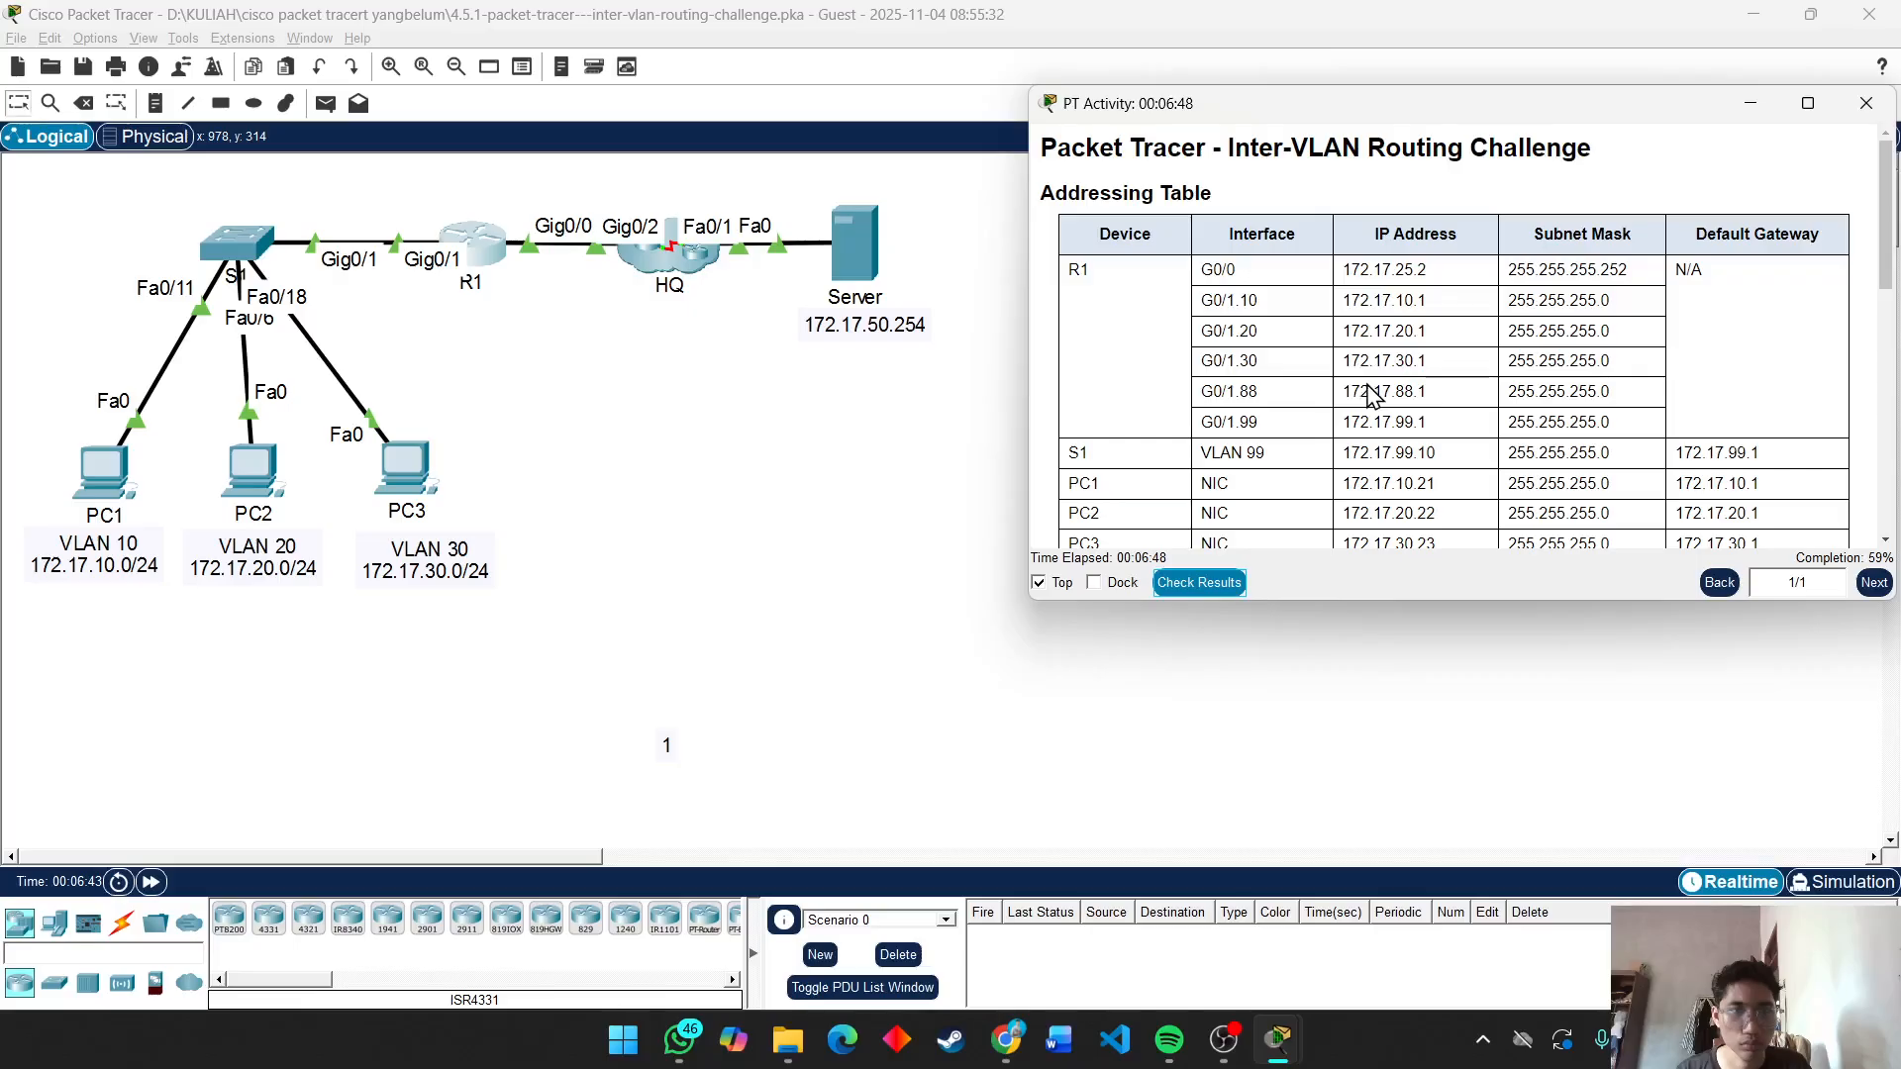
pyautogui.scroll(-5, 1371, 394)
pyautogui.scroll(2, 1371, 394)
pyautogui.scroll(2, 1370, 394)
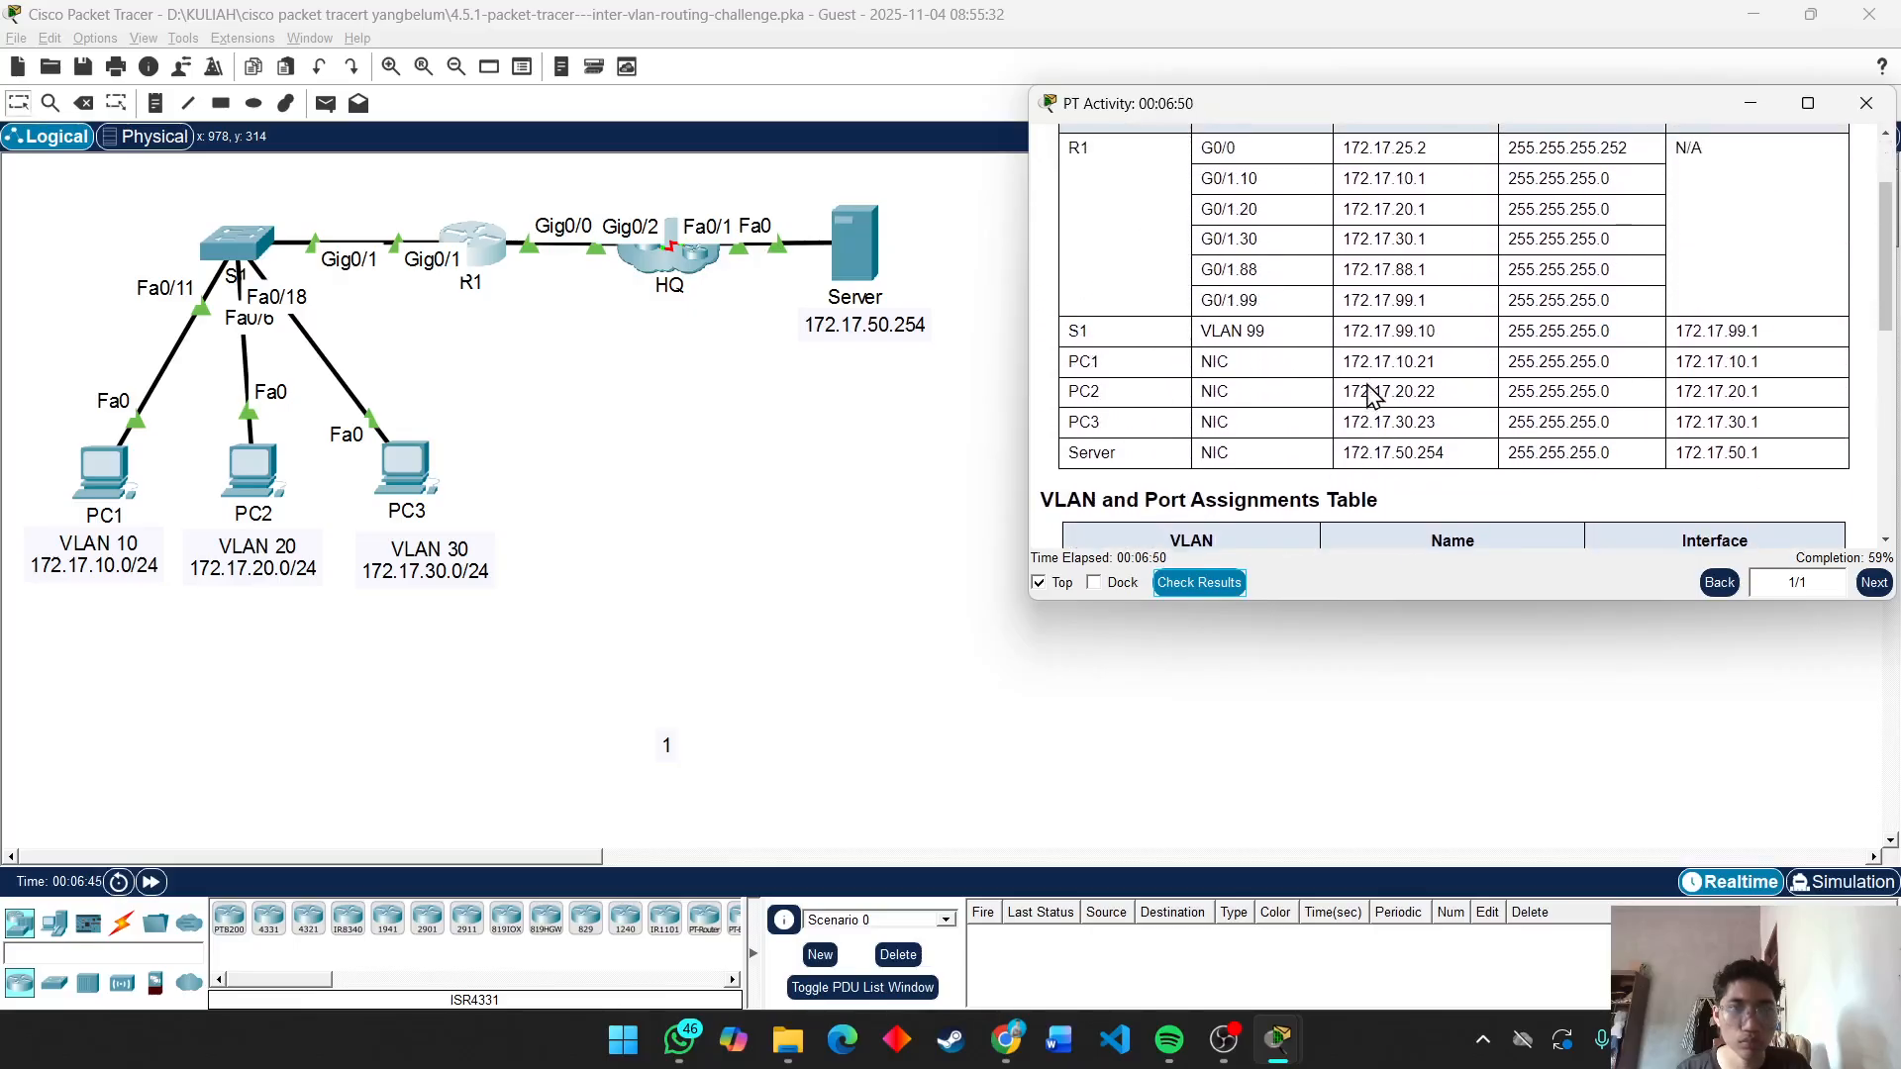
pyautogui.scroll(-5, 1371, 394)
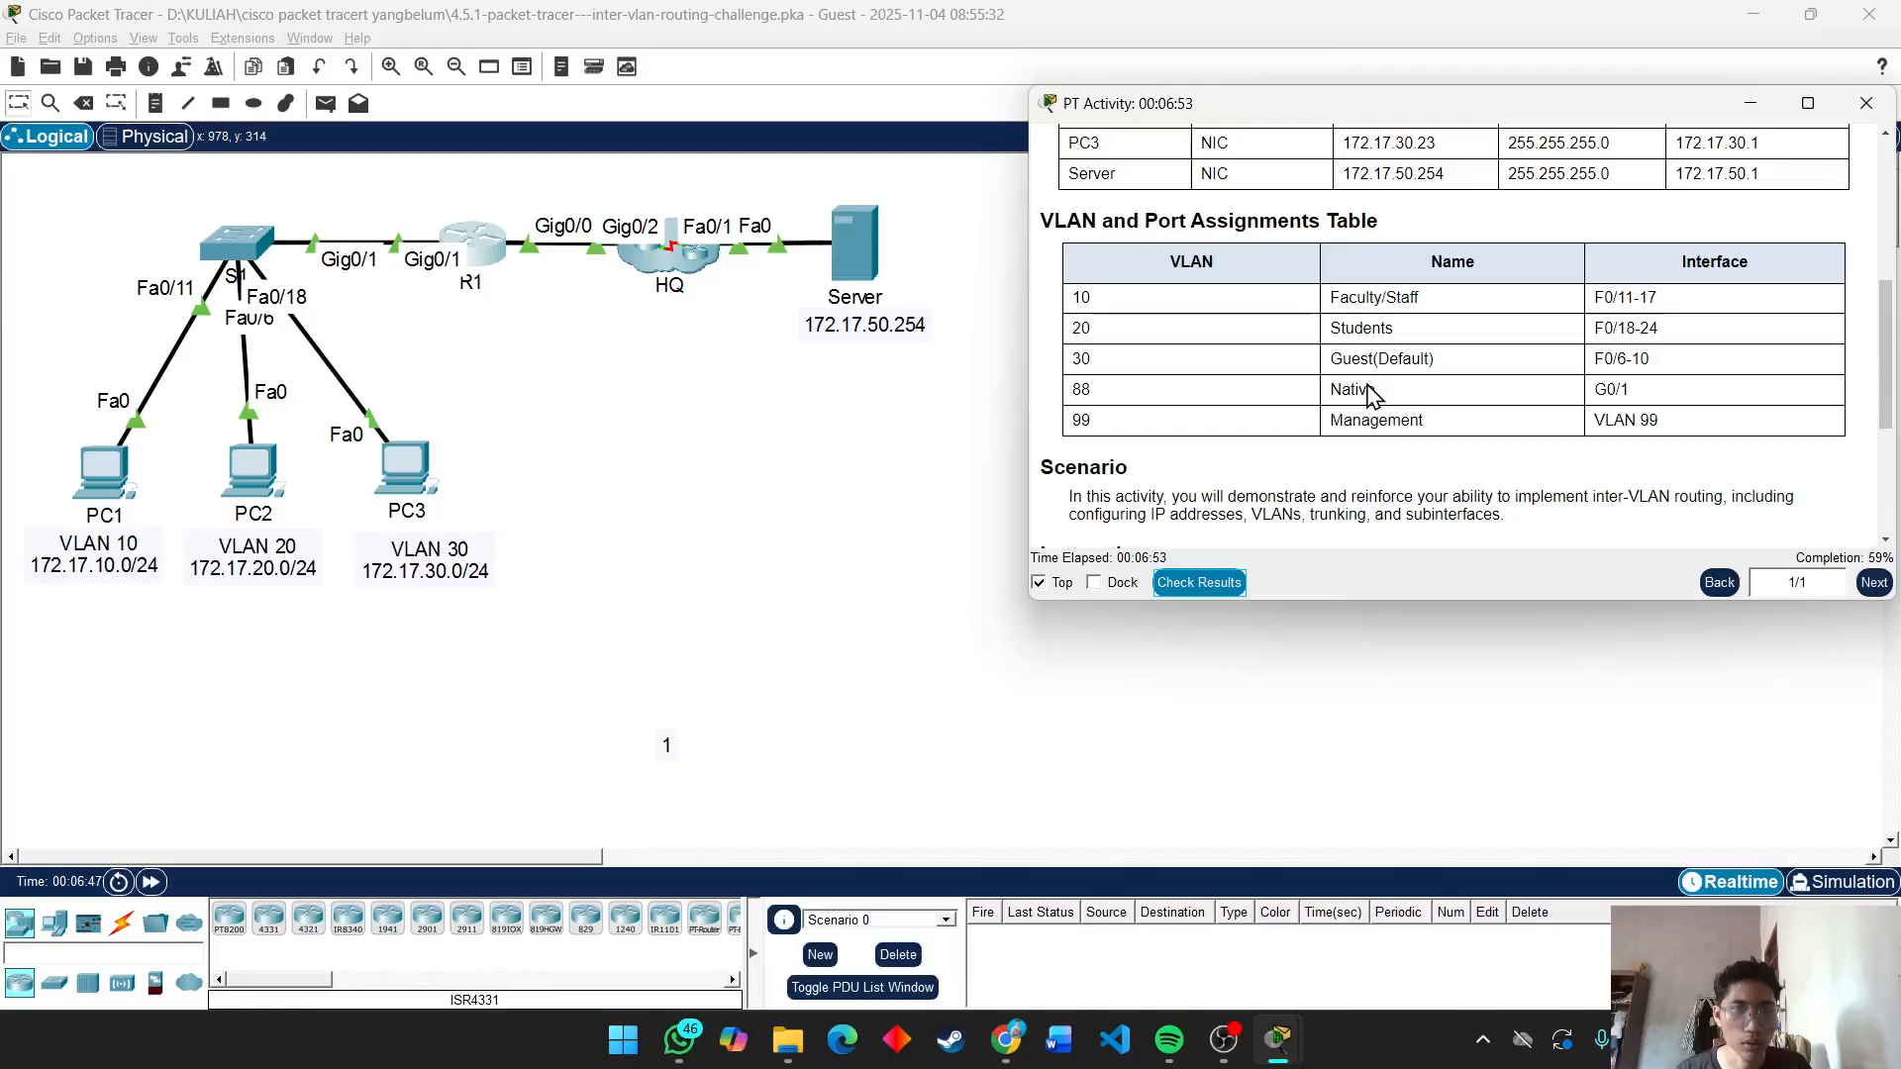
pyautogui.scroll(3, 1240, 292)
pyautogui.scroll(2, 1242, 290)
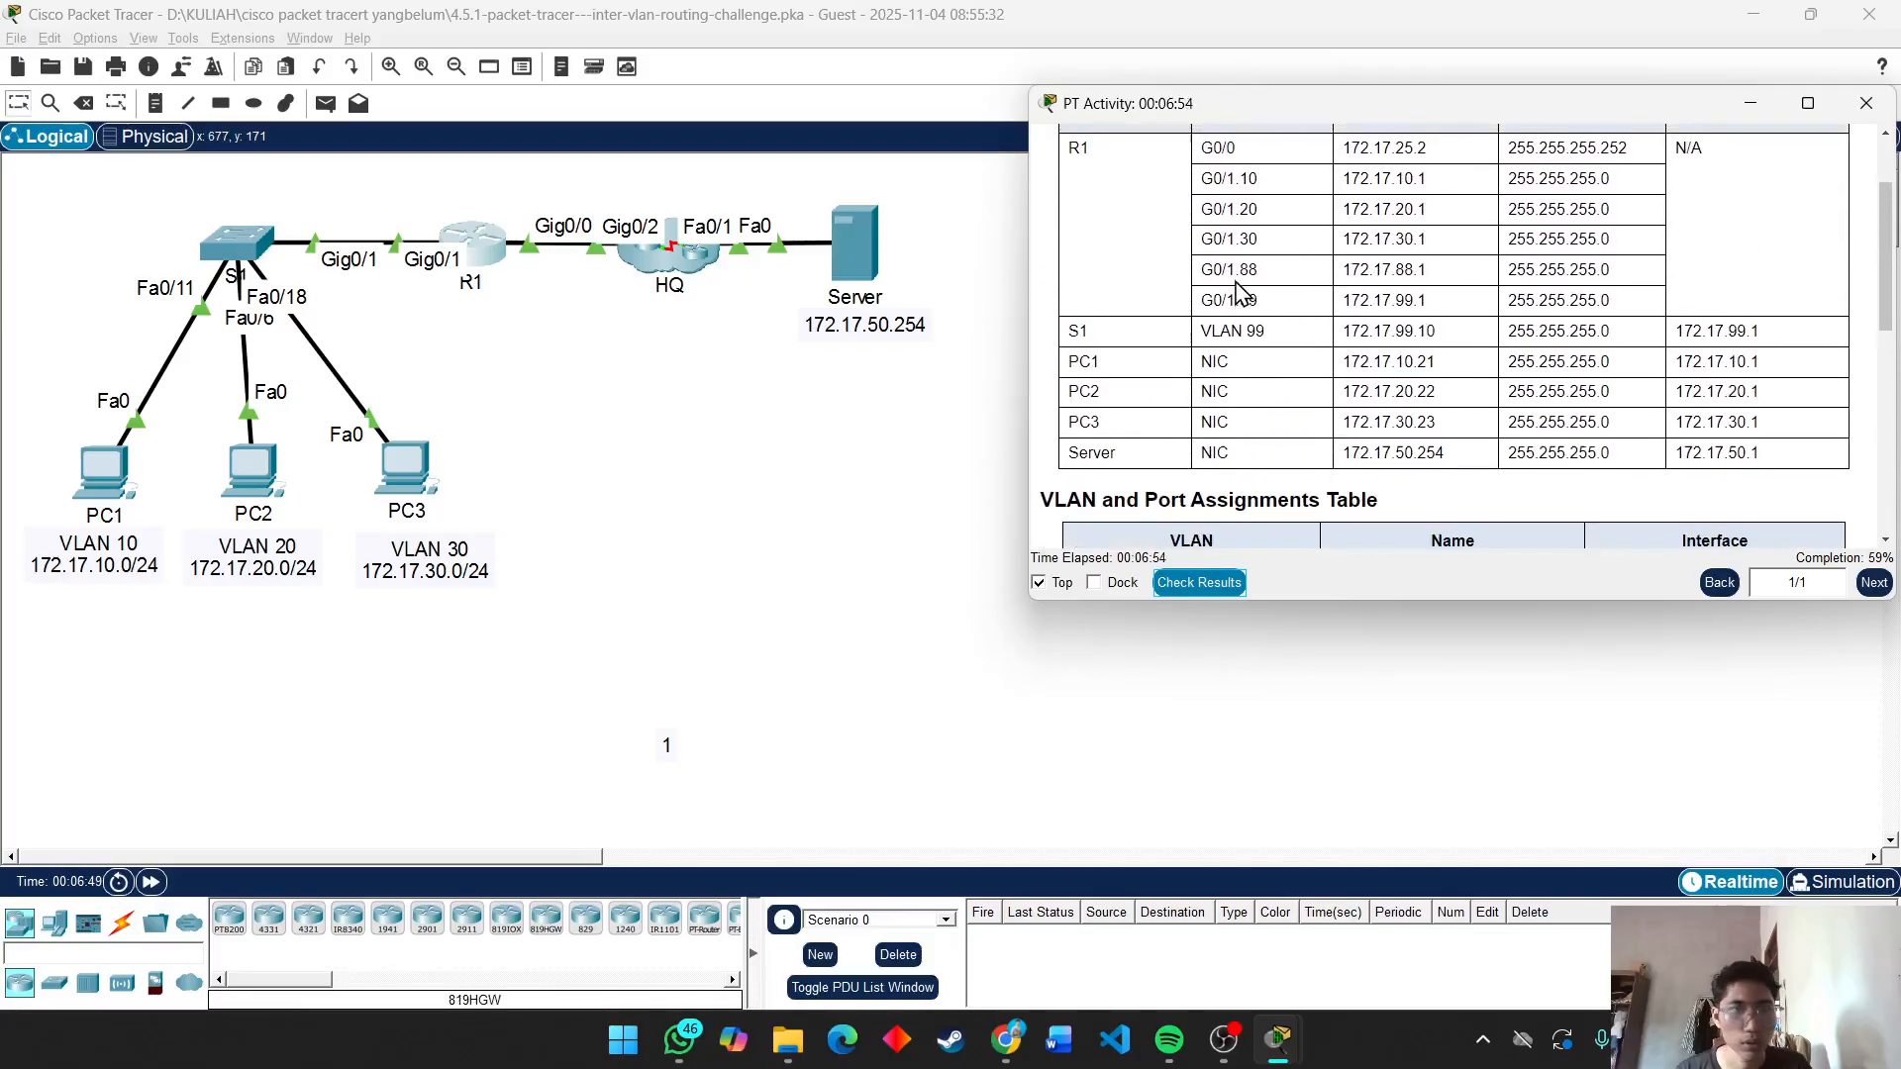
# Open the S1 switch console, keep its window on top, and enter global configuration mode.
pyautogui.click(234, 274)
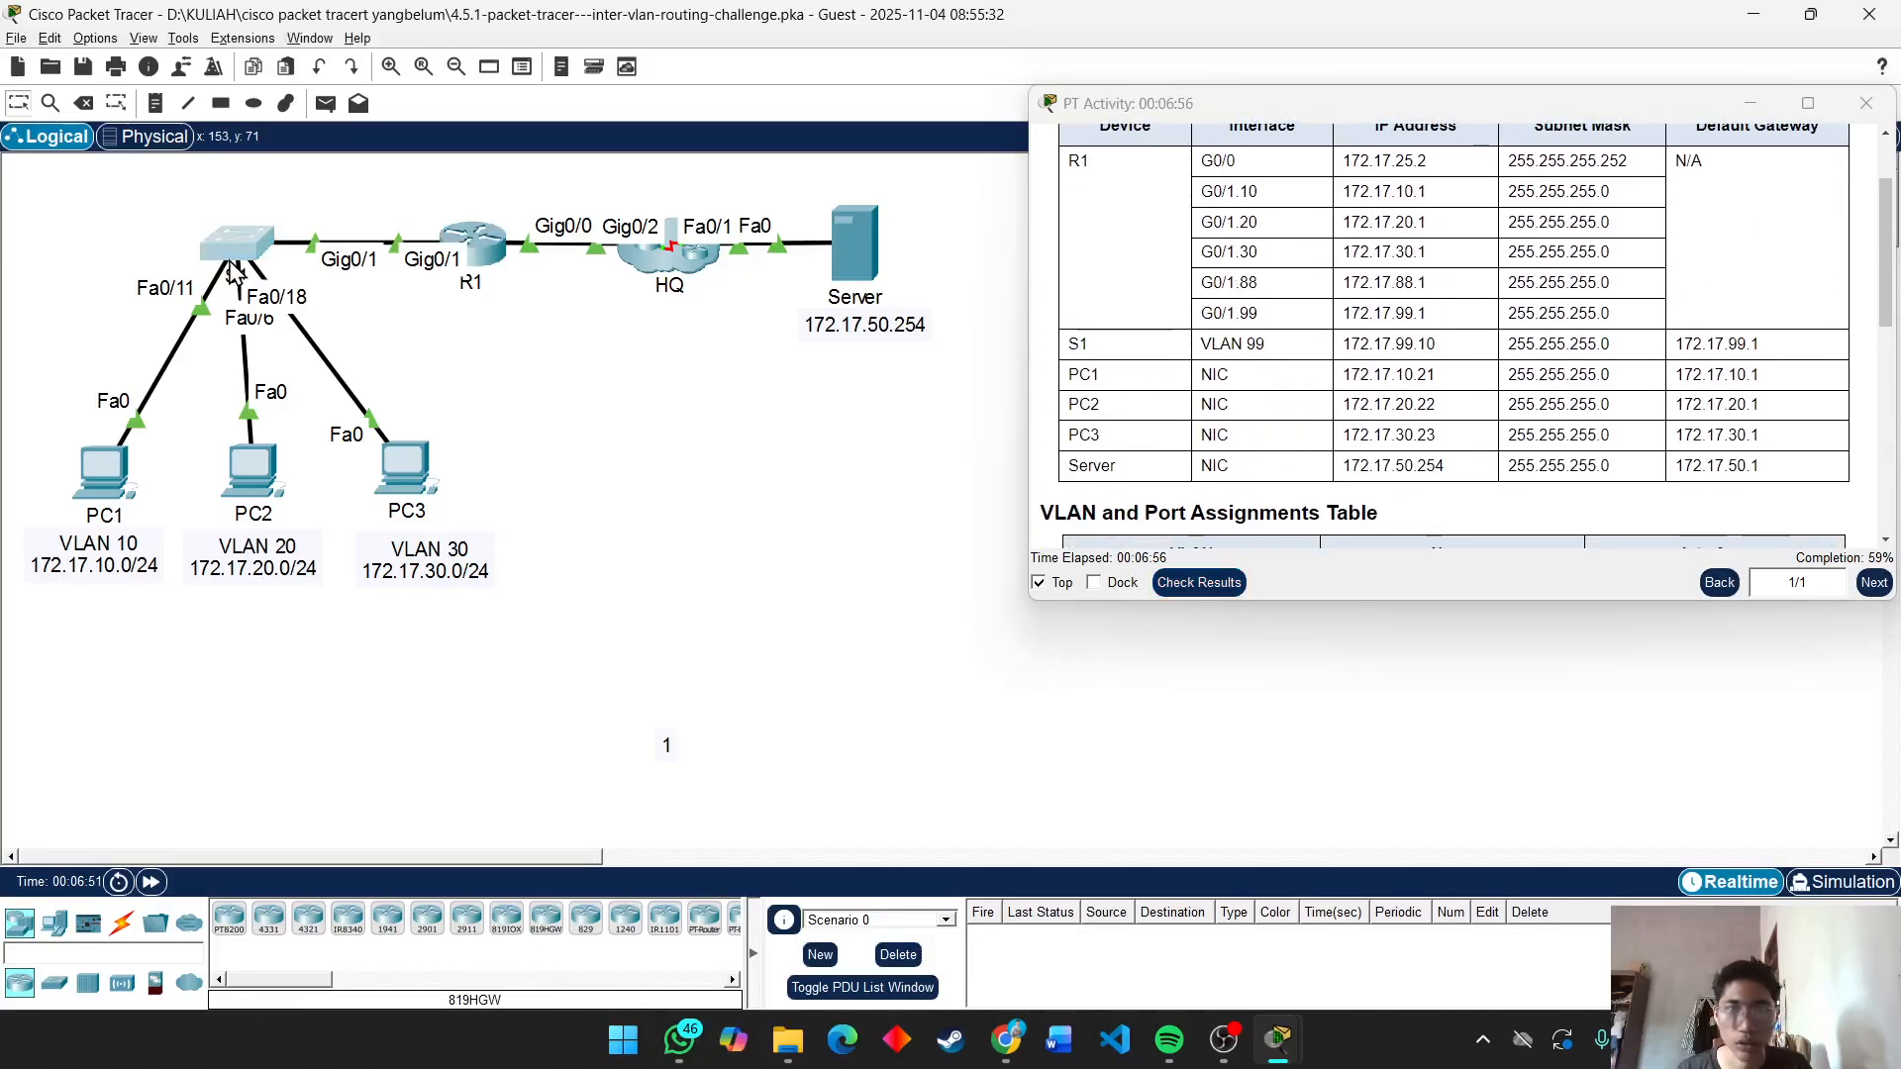
pyautogui.click(641, 727)
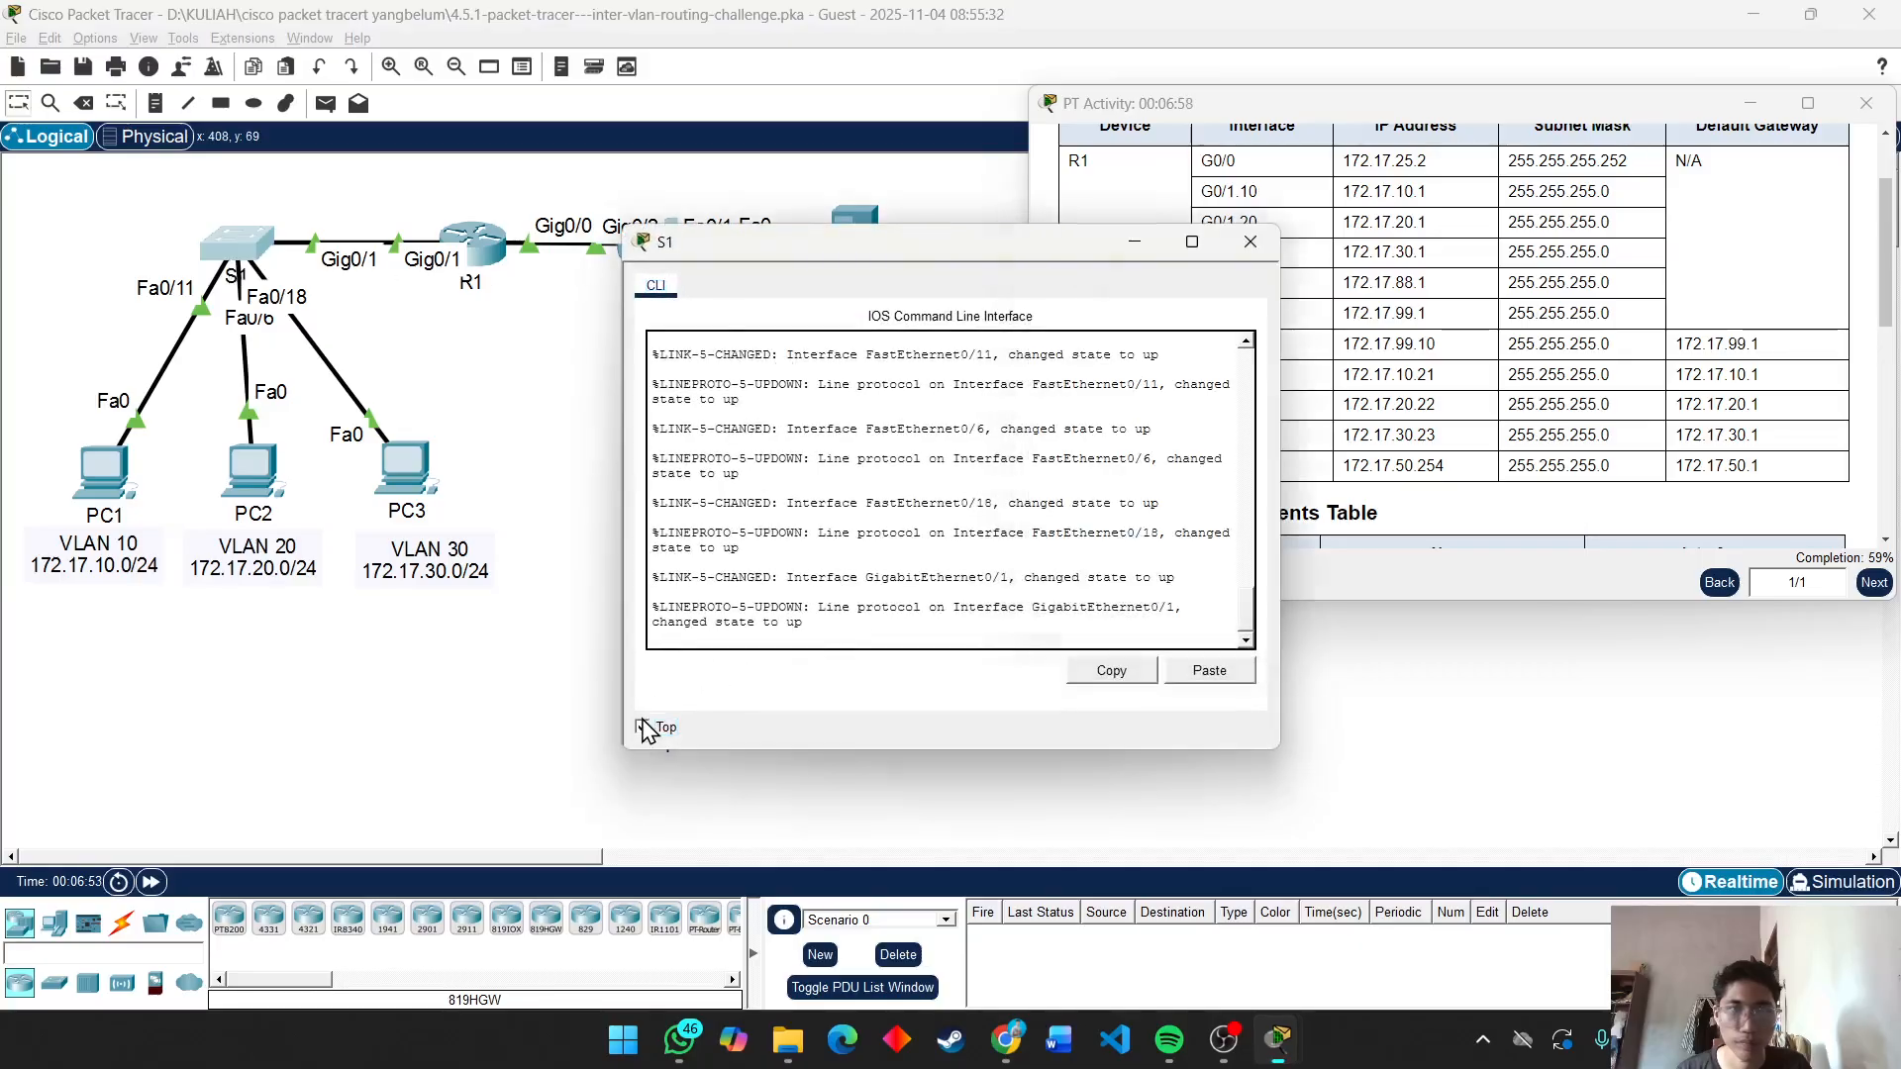
pyautogui.moveTo(948, 257); pyautogui.dragTo(678, 255)
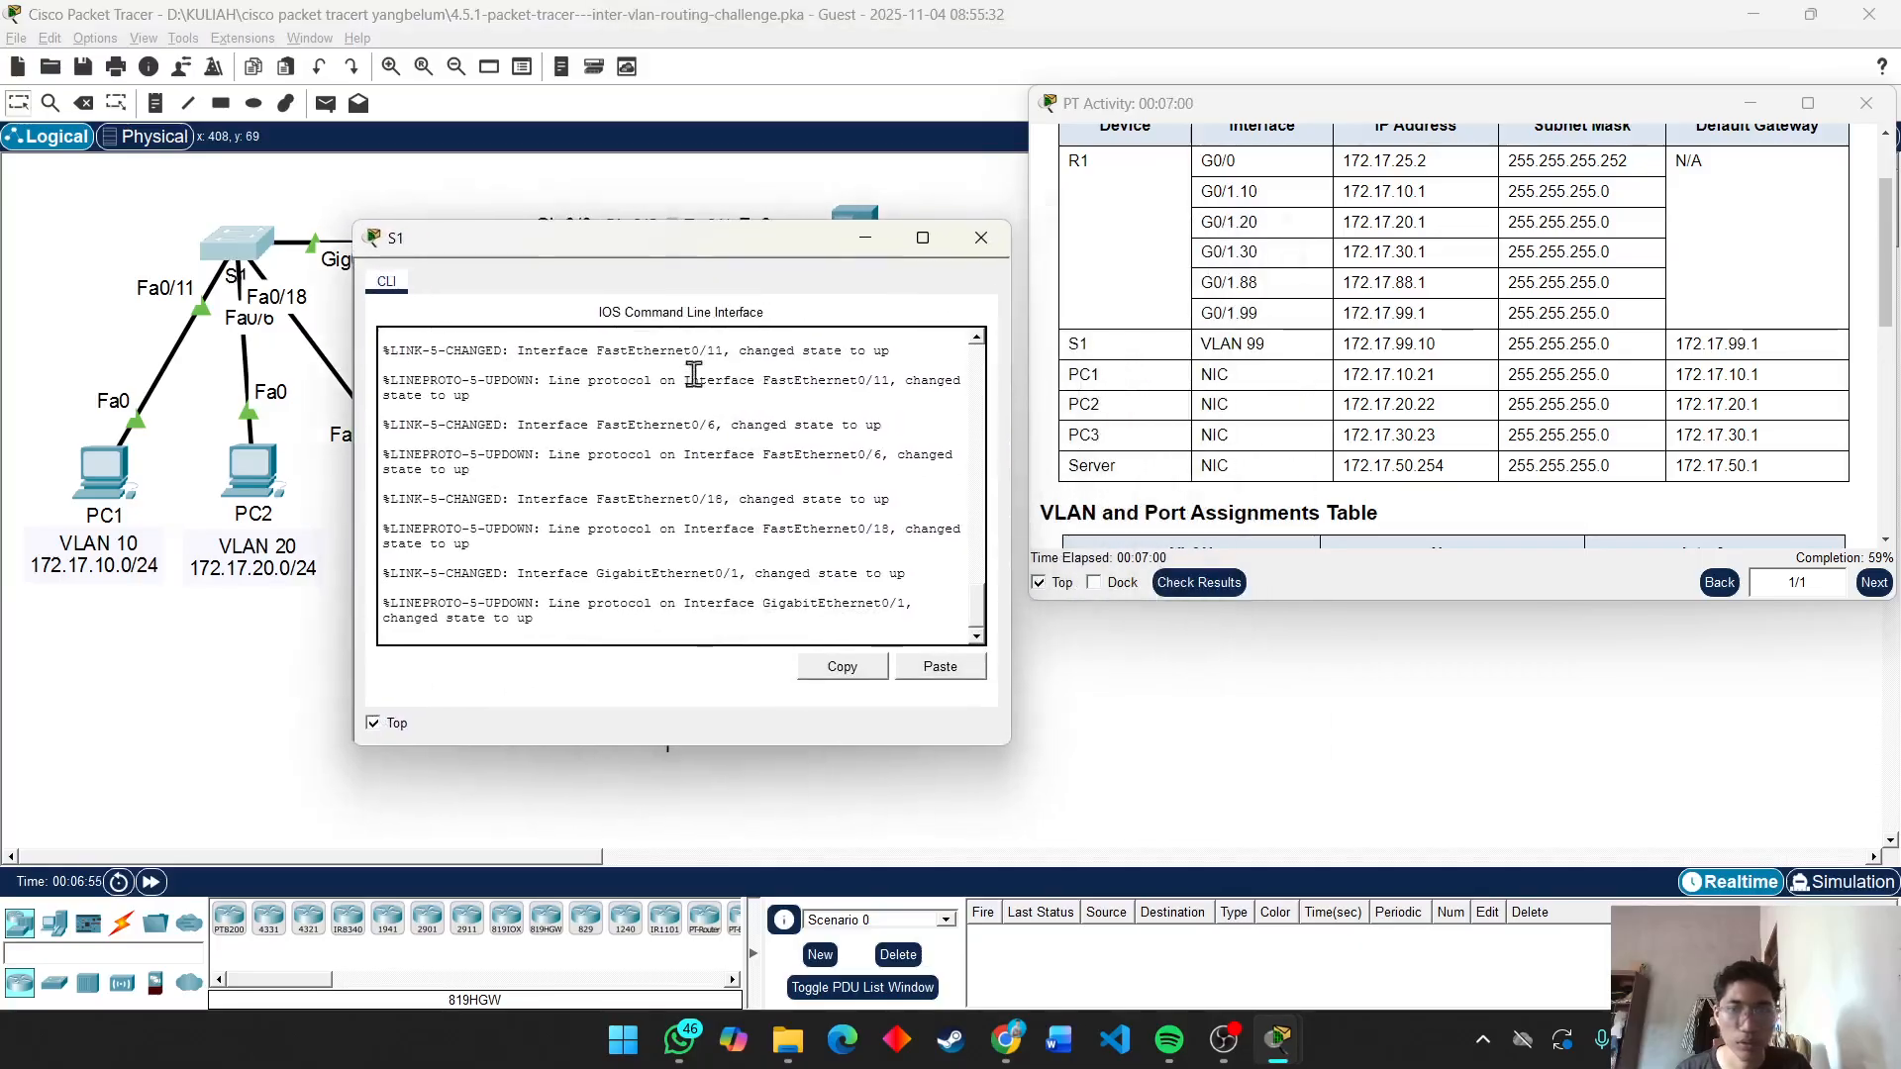
pyautogui.press('Return')
pyautogui.write('ena')
pyautogui.press('Return')
pyautogui.write('conf t')
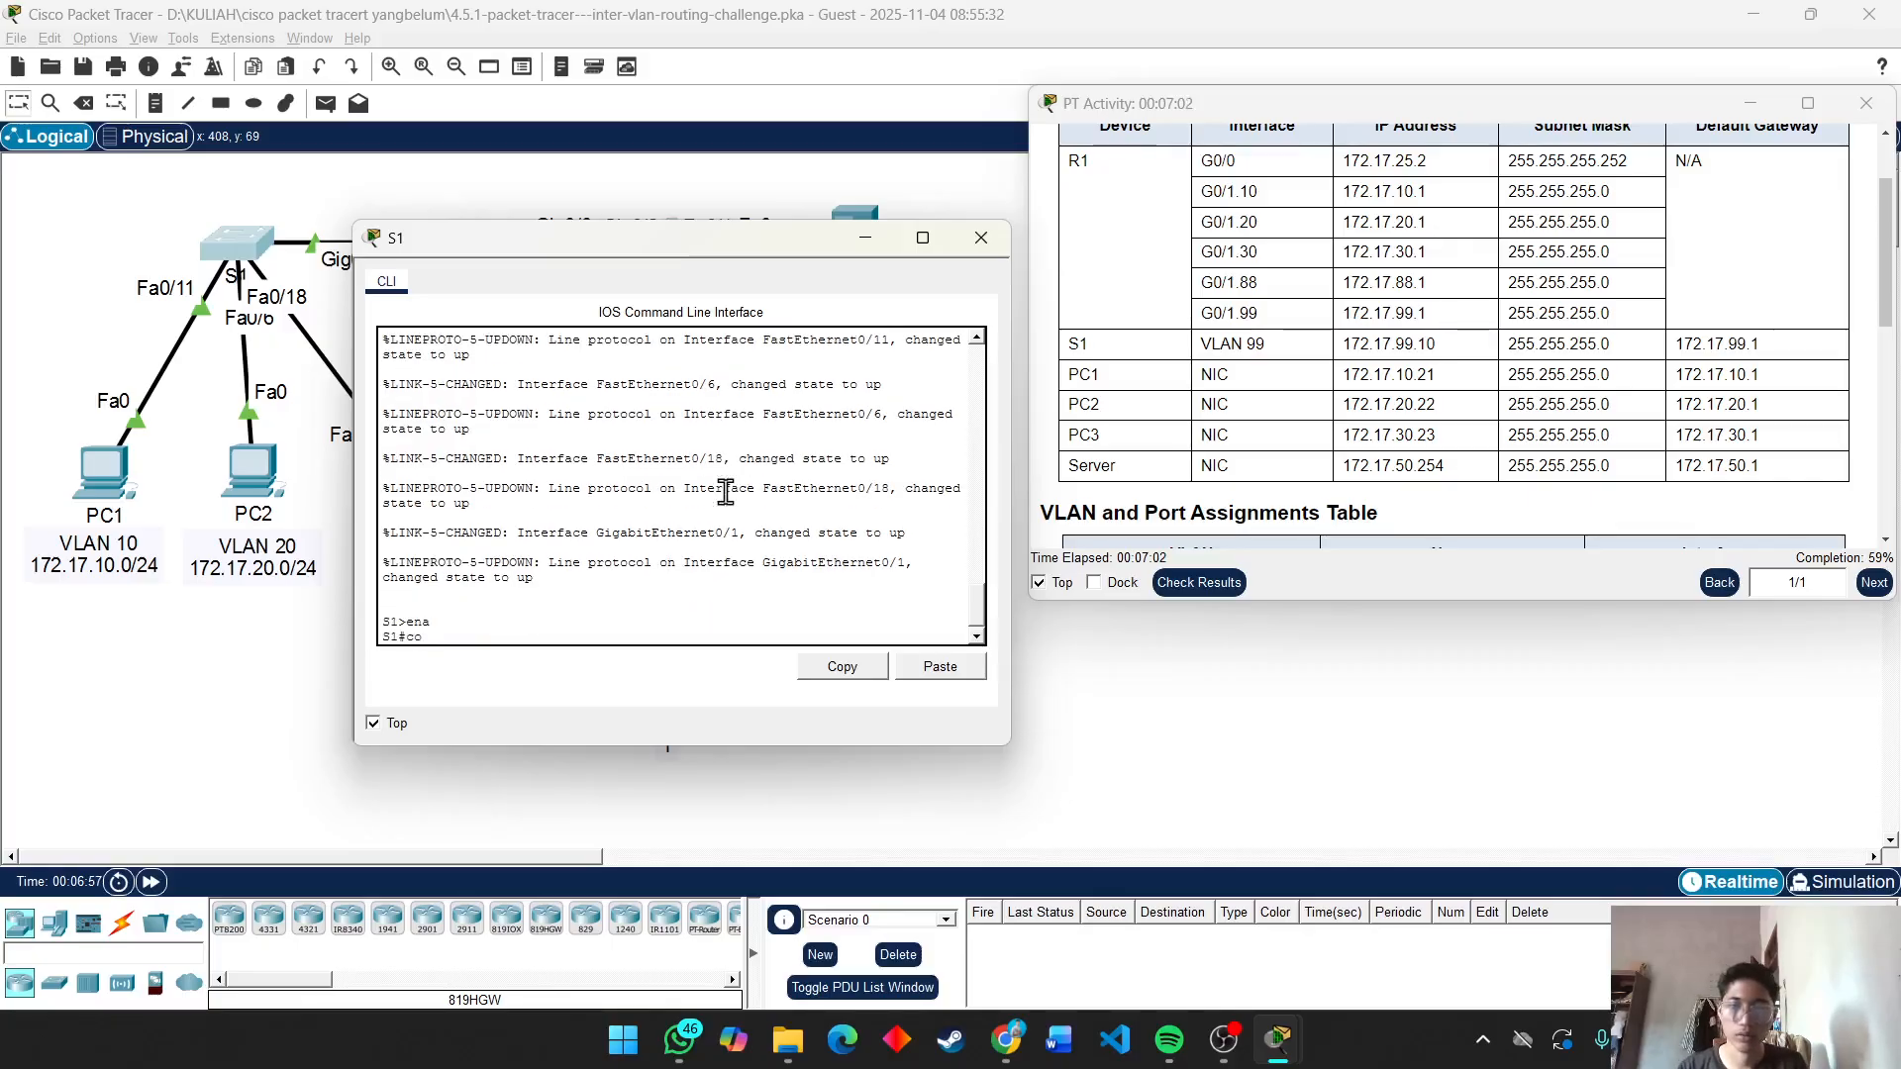
pyautogui.press('Return')
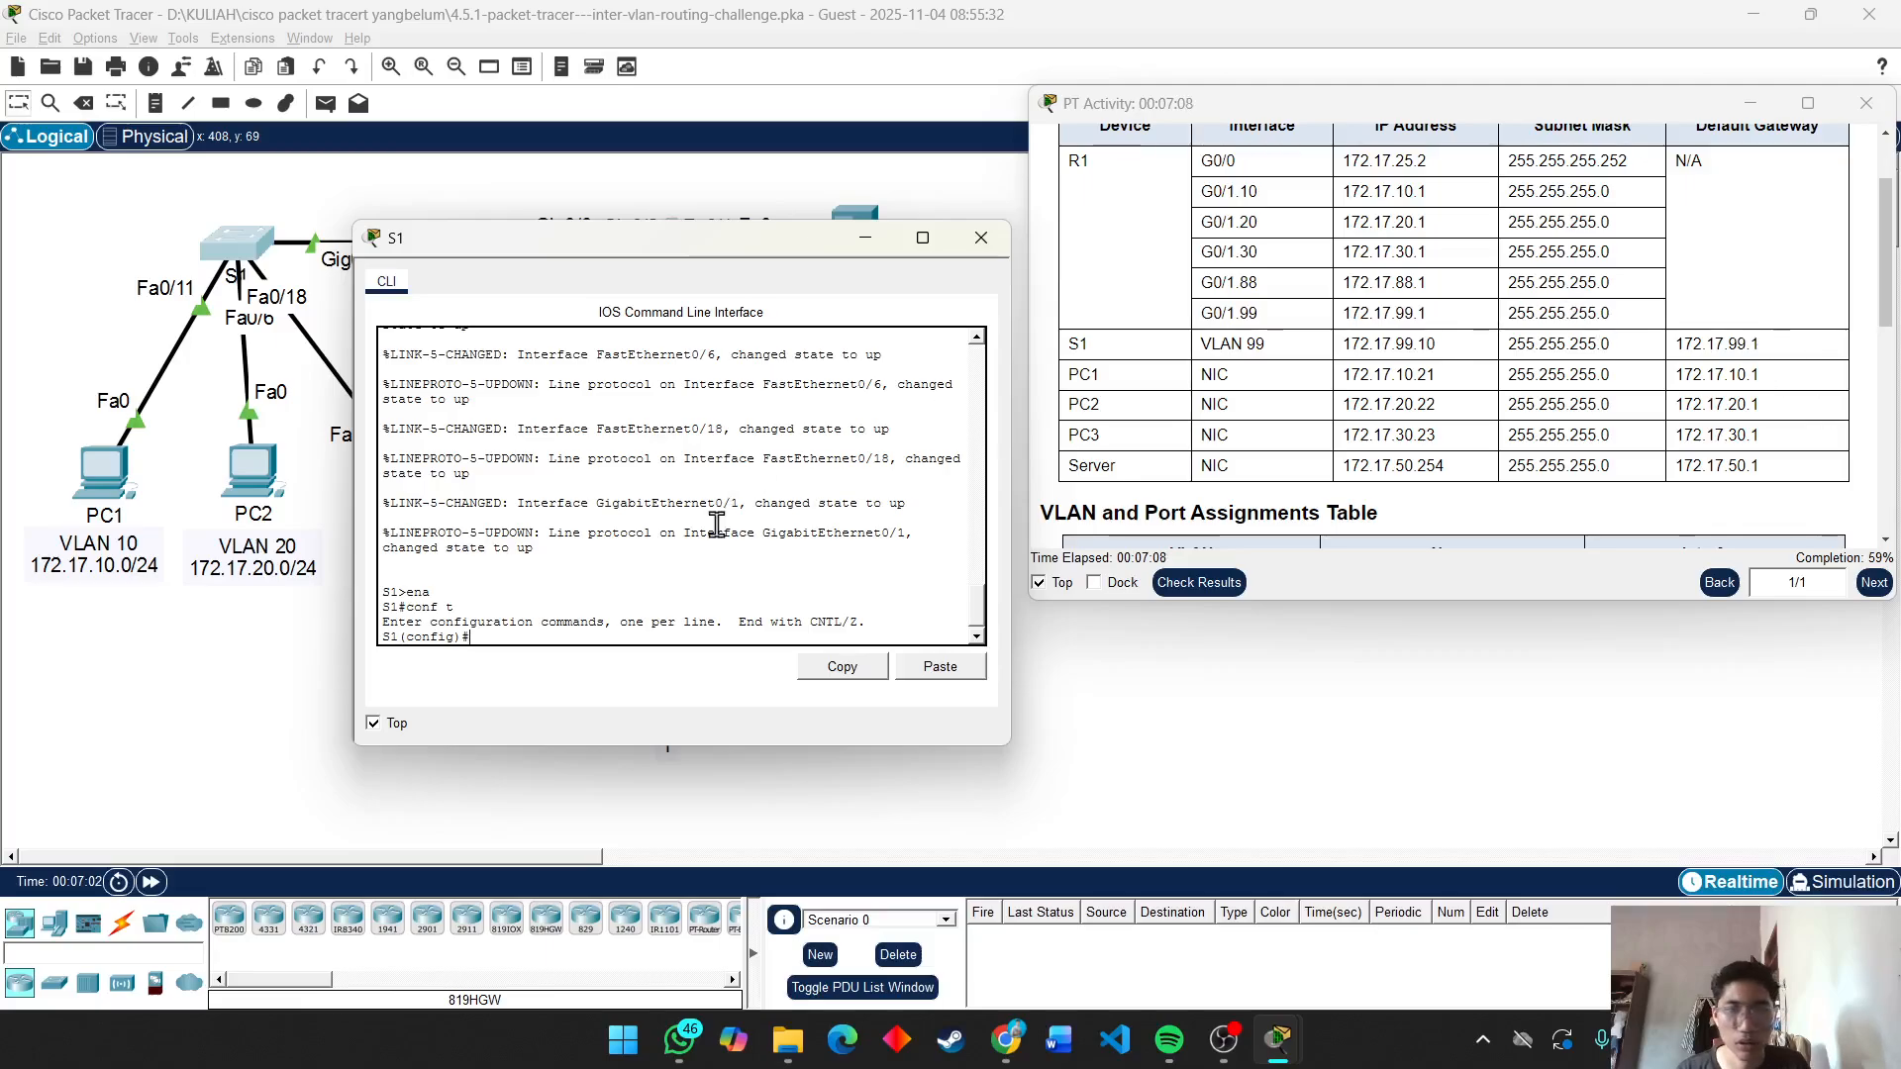
# Set the default gateway of S1 to 172.17.99.1.
pyautogui.write('ip d')
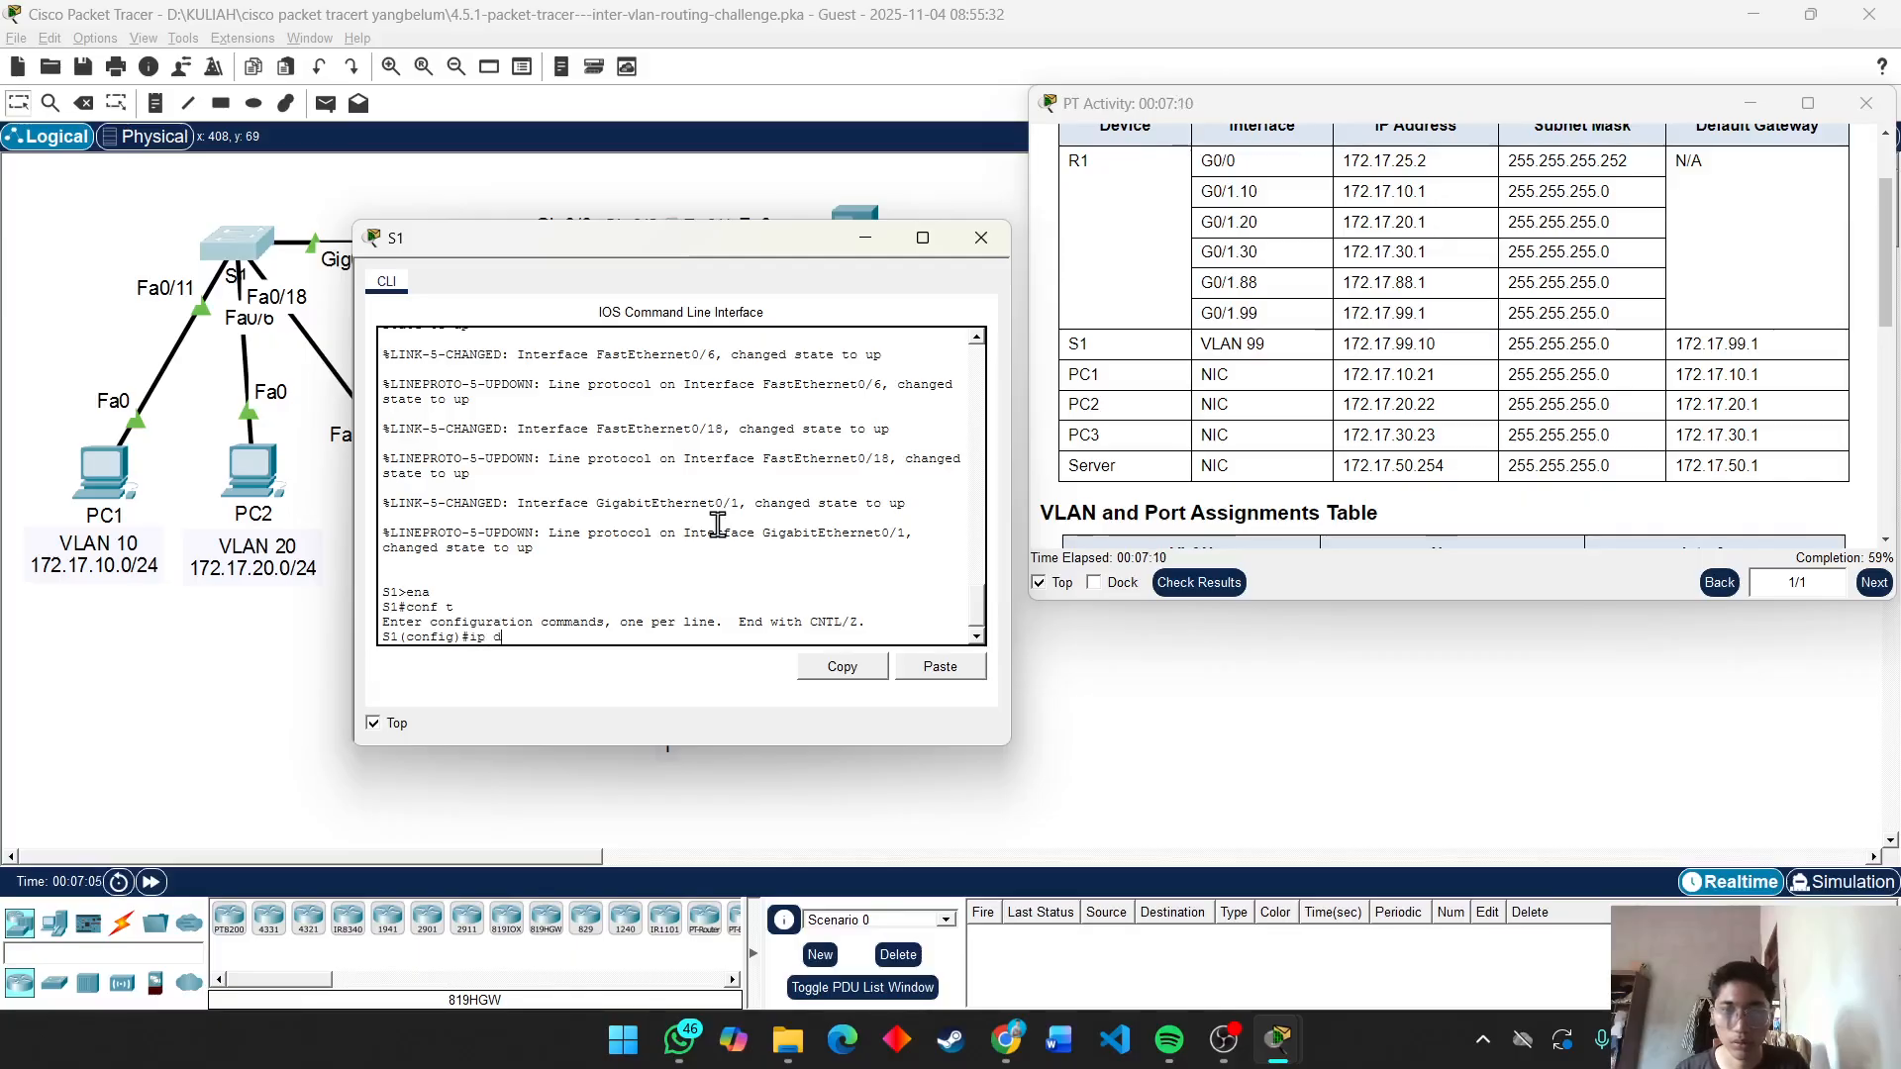
pyautogui.write('e')
pyautogui.press('Tab')
pyautogui.write('1')
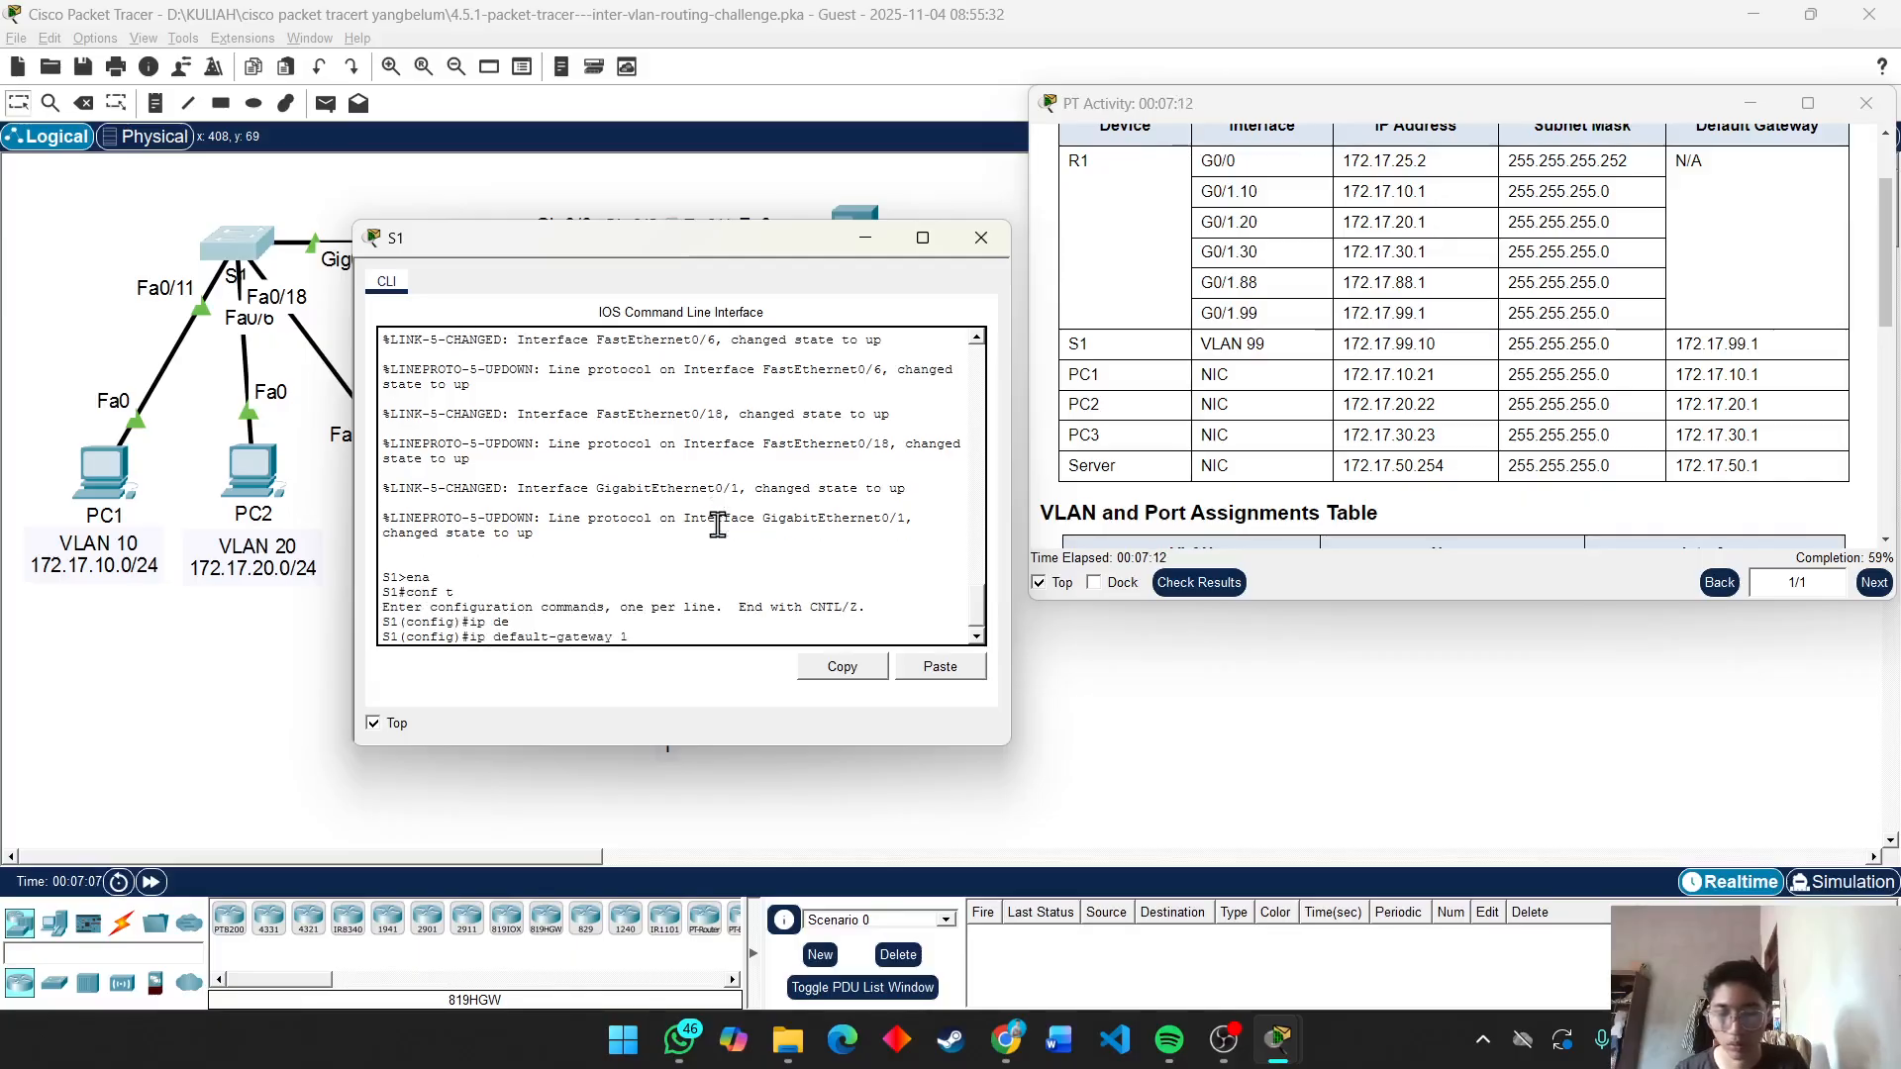
pyautogui.write('72.17')
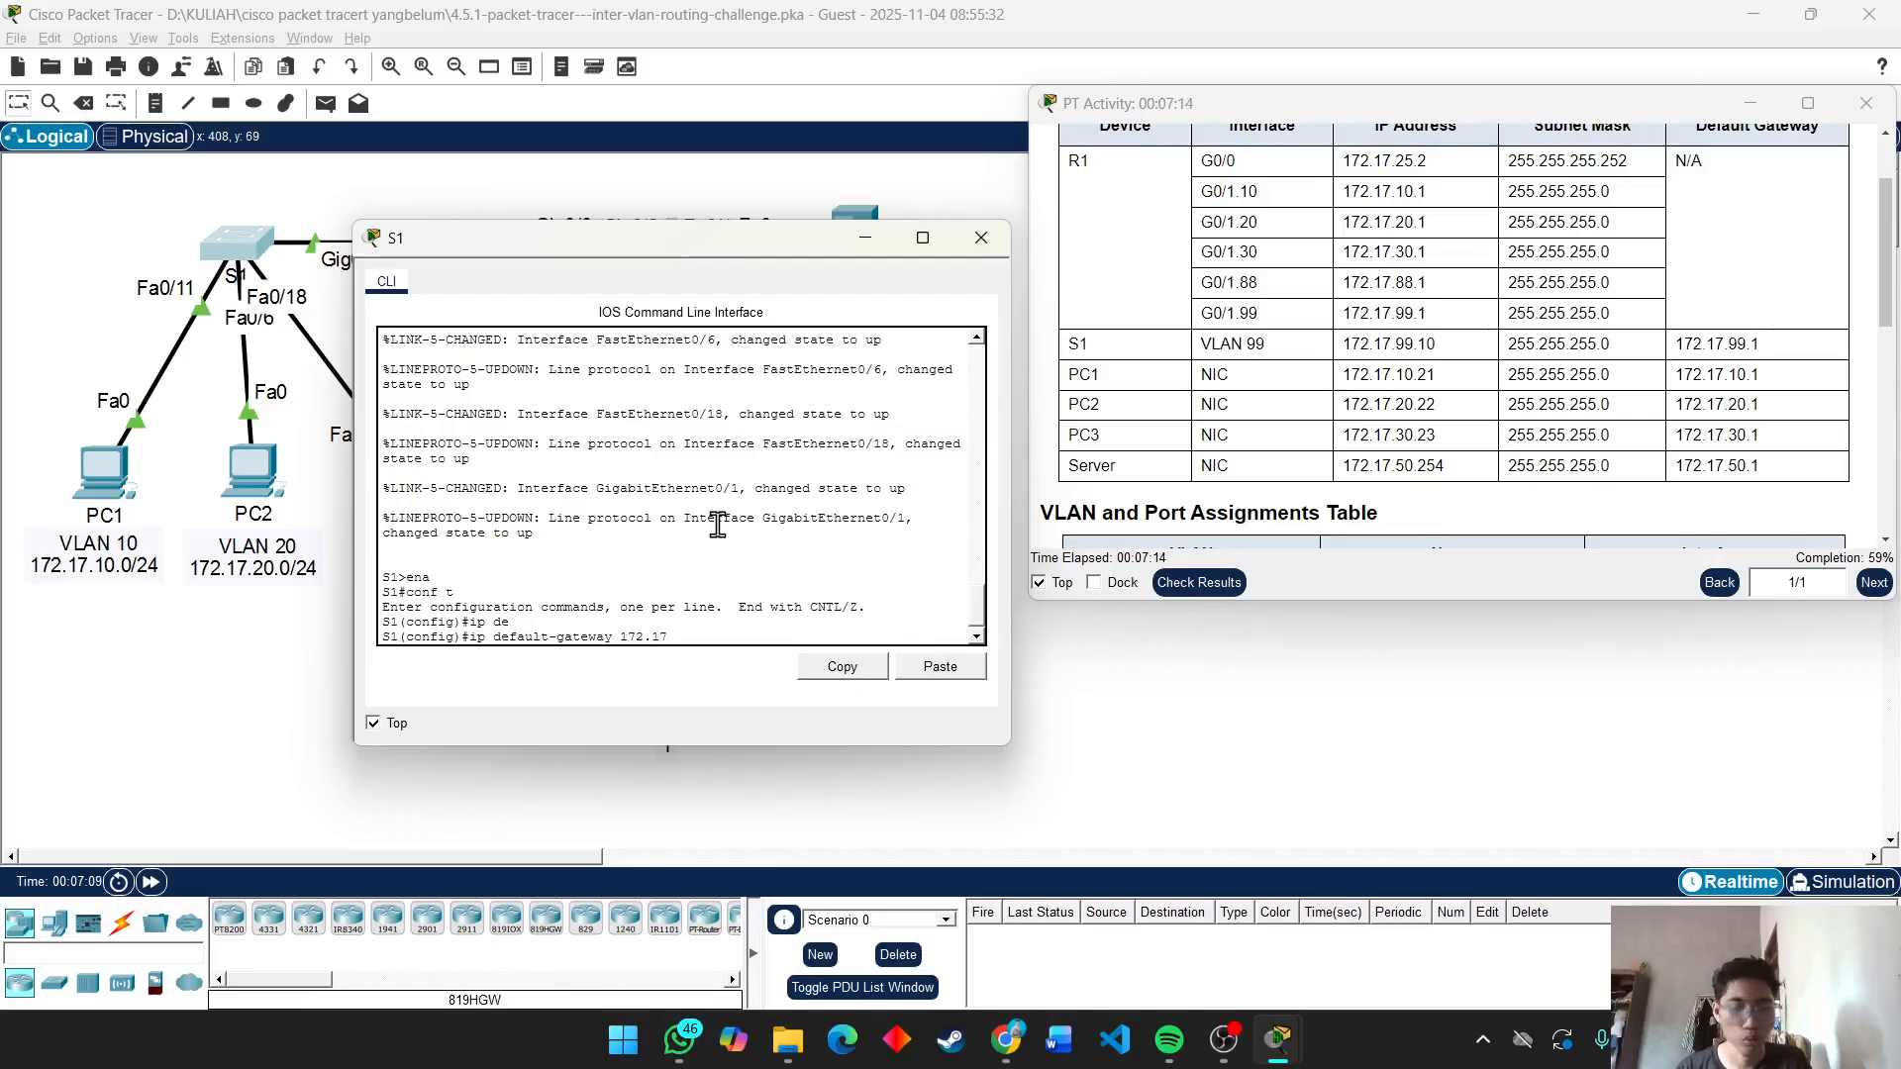
pyautogui.write('.99.1')
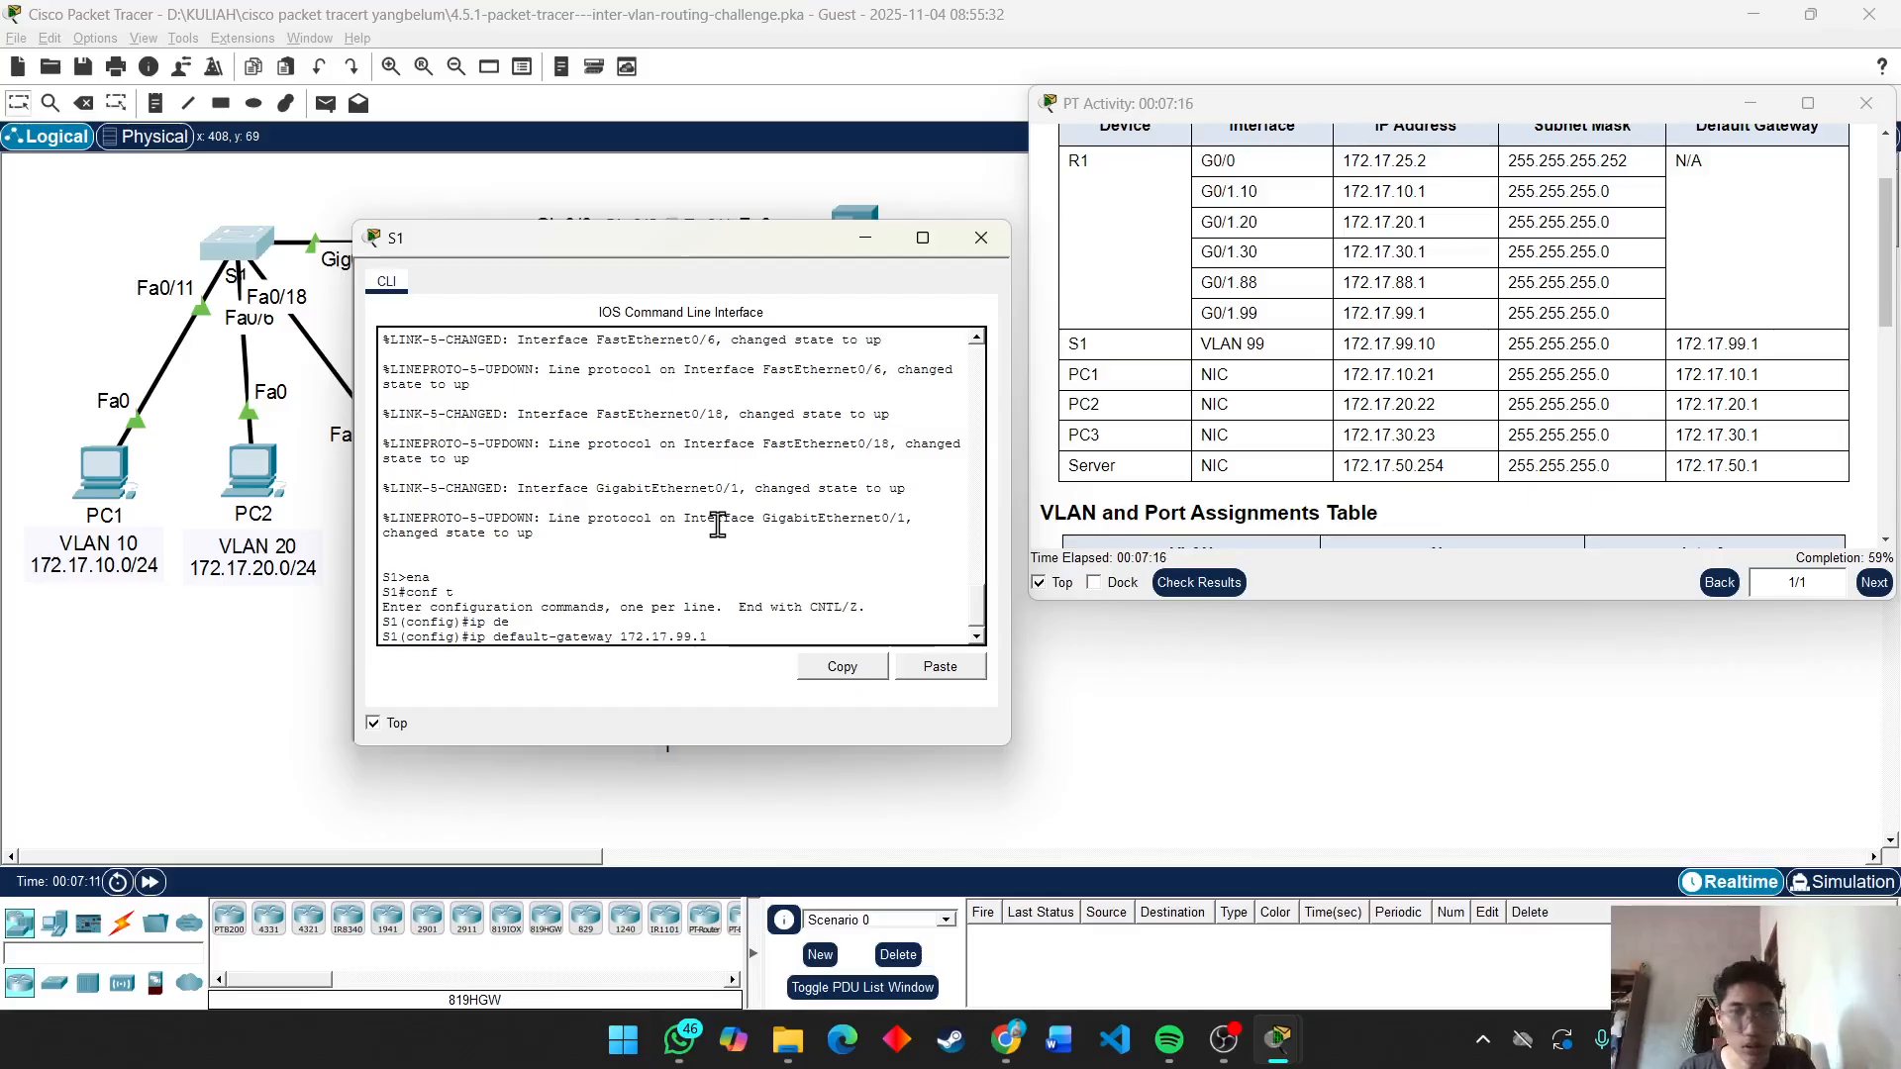
pyautogui.press('Return')
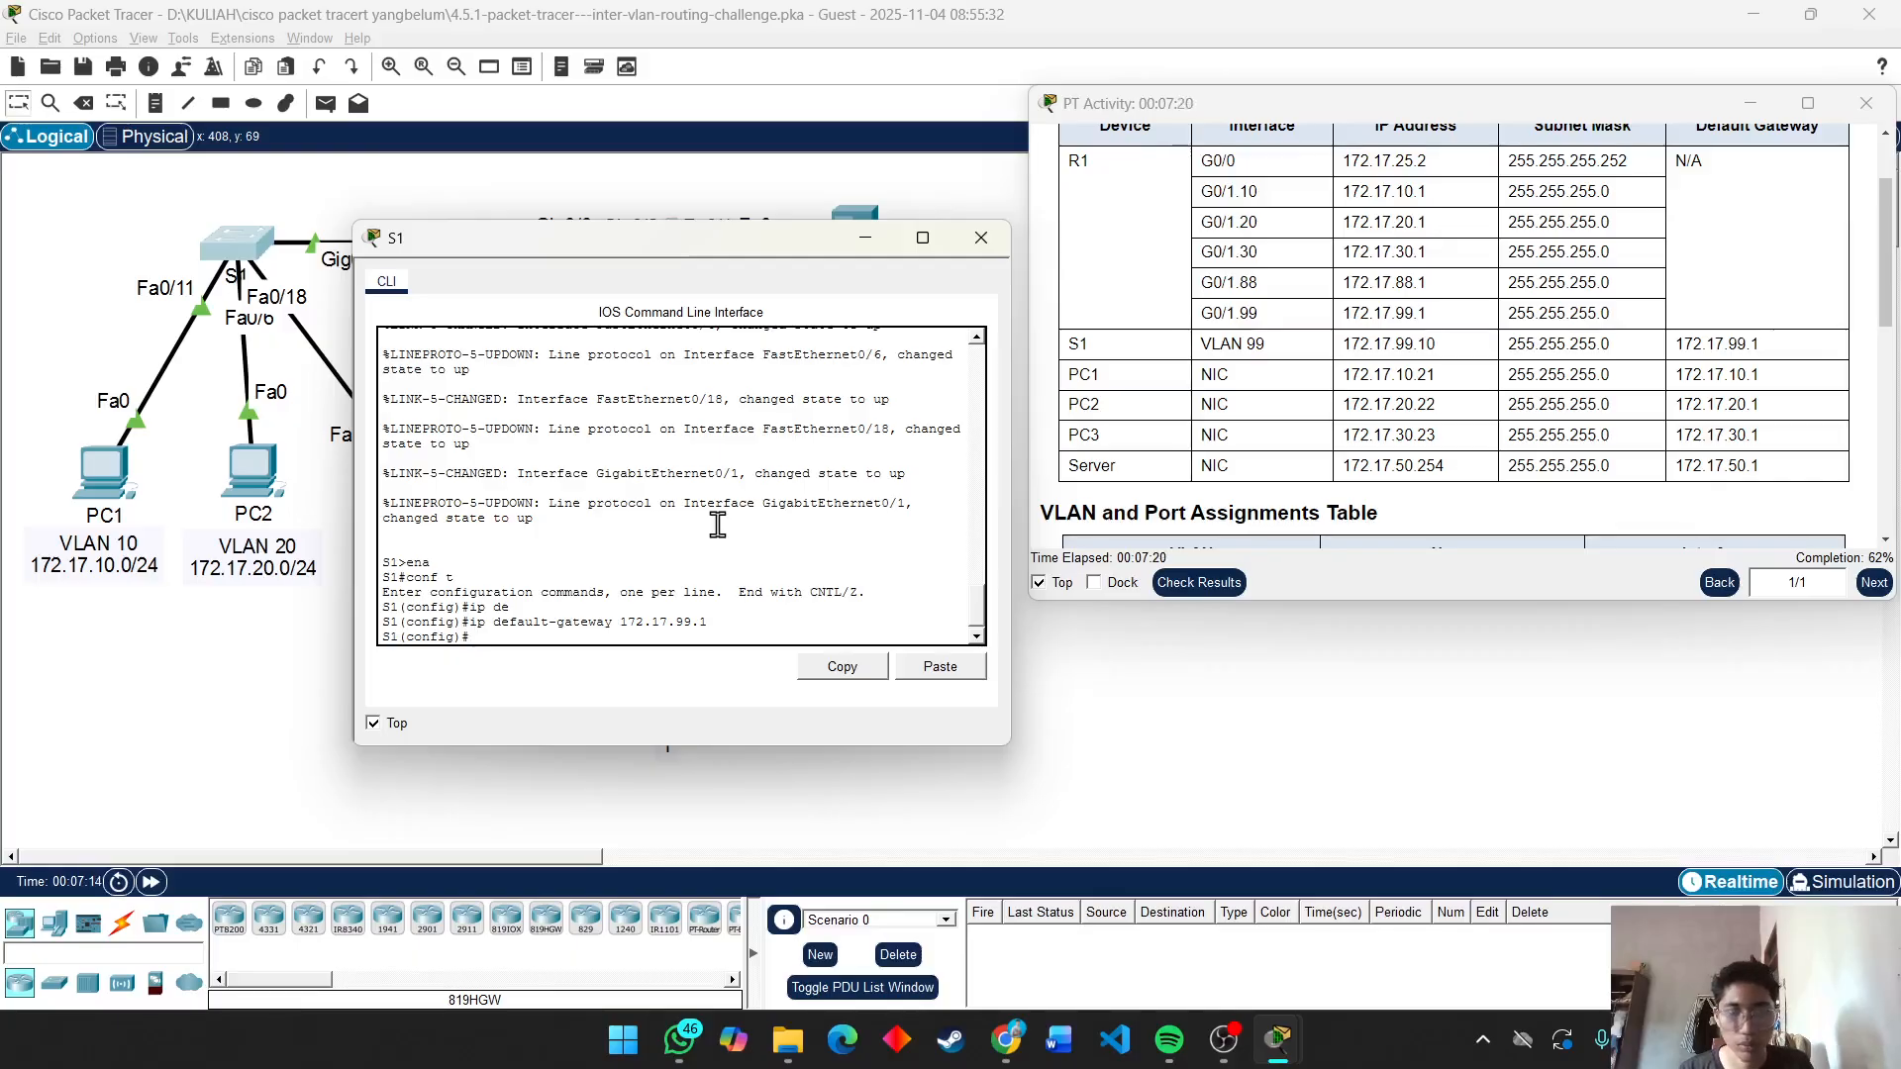
# Create VLAN 10 on S1 and name it Faculty/Staff.
pyautogui.write('vl')
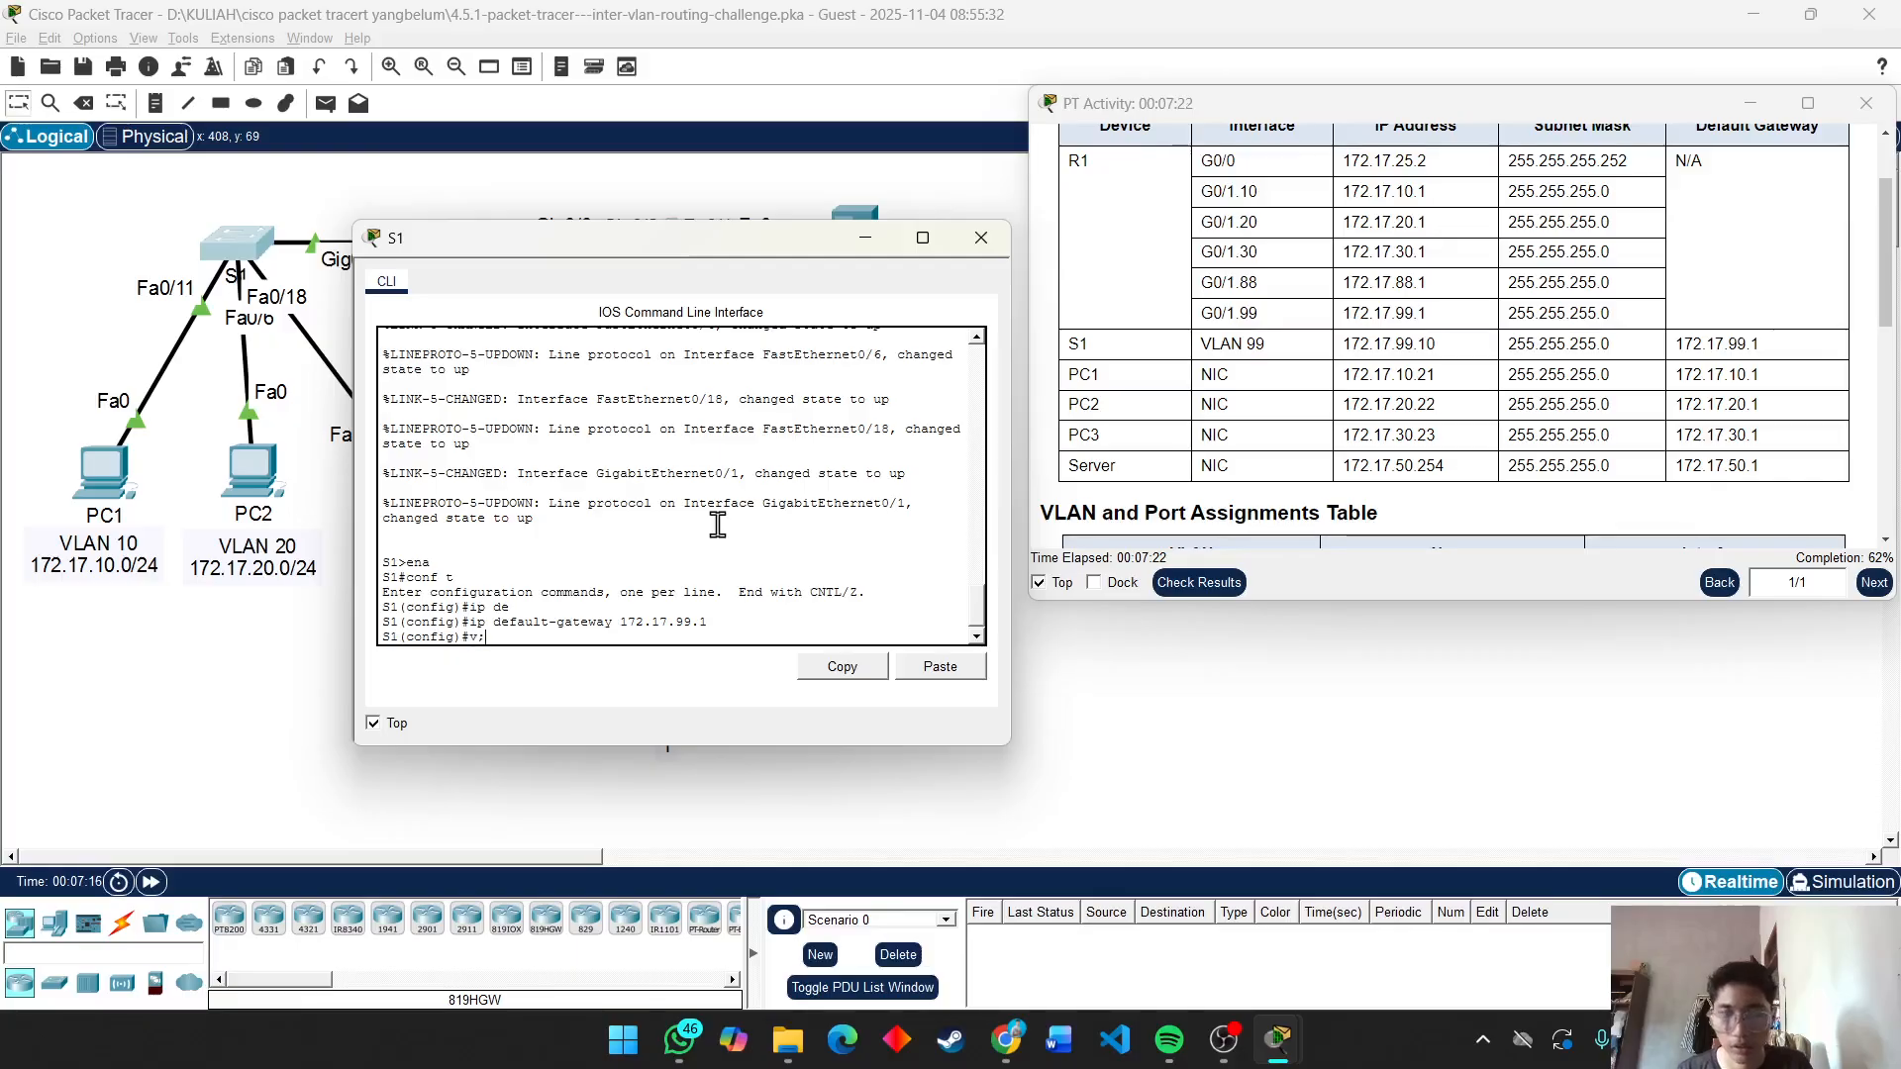
pyautogui.write('an 10')
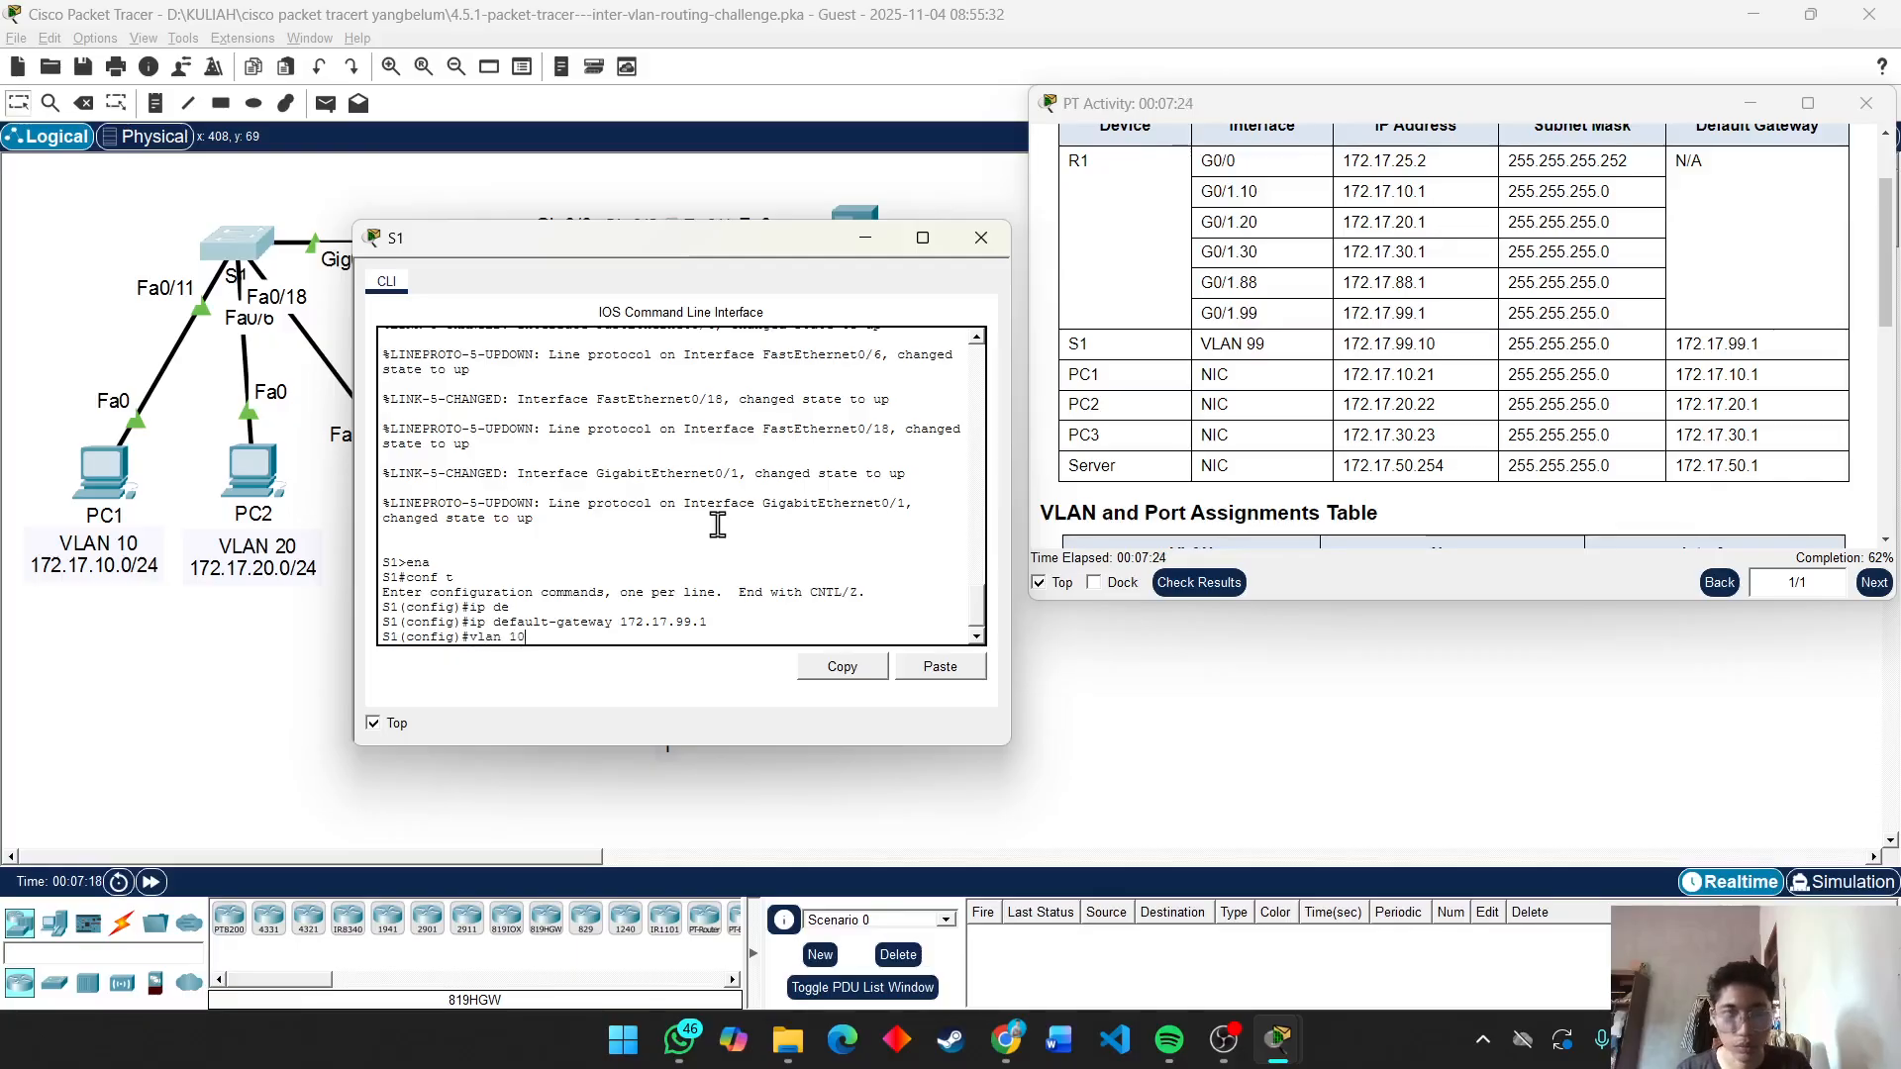
pyautogui.scroll(-3, 1559, 320)
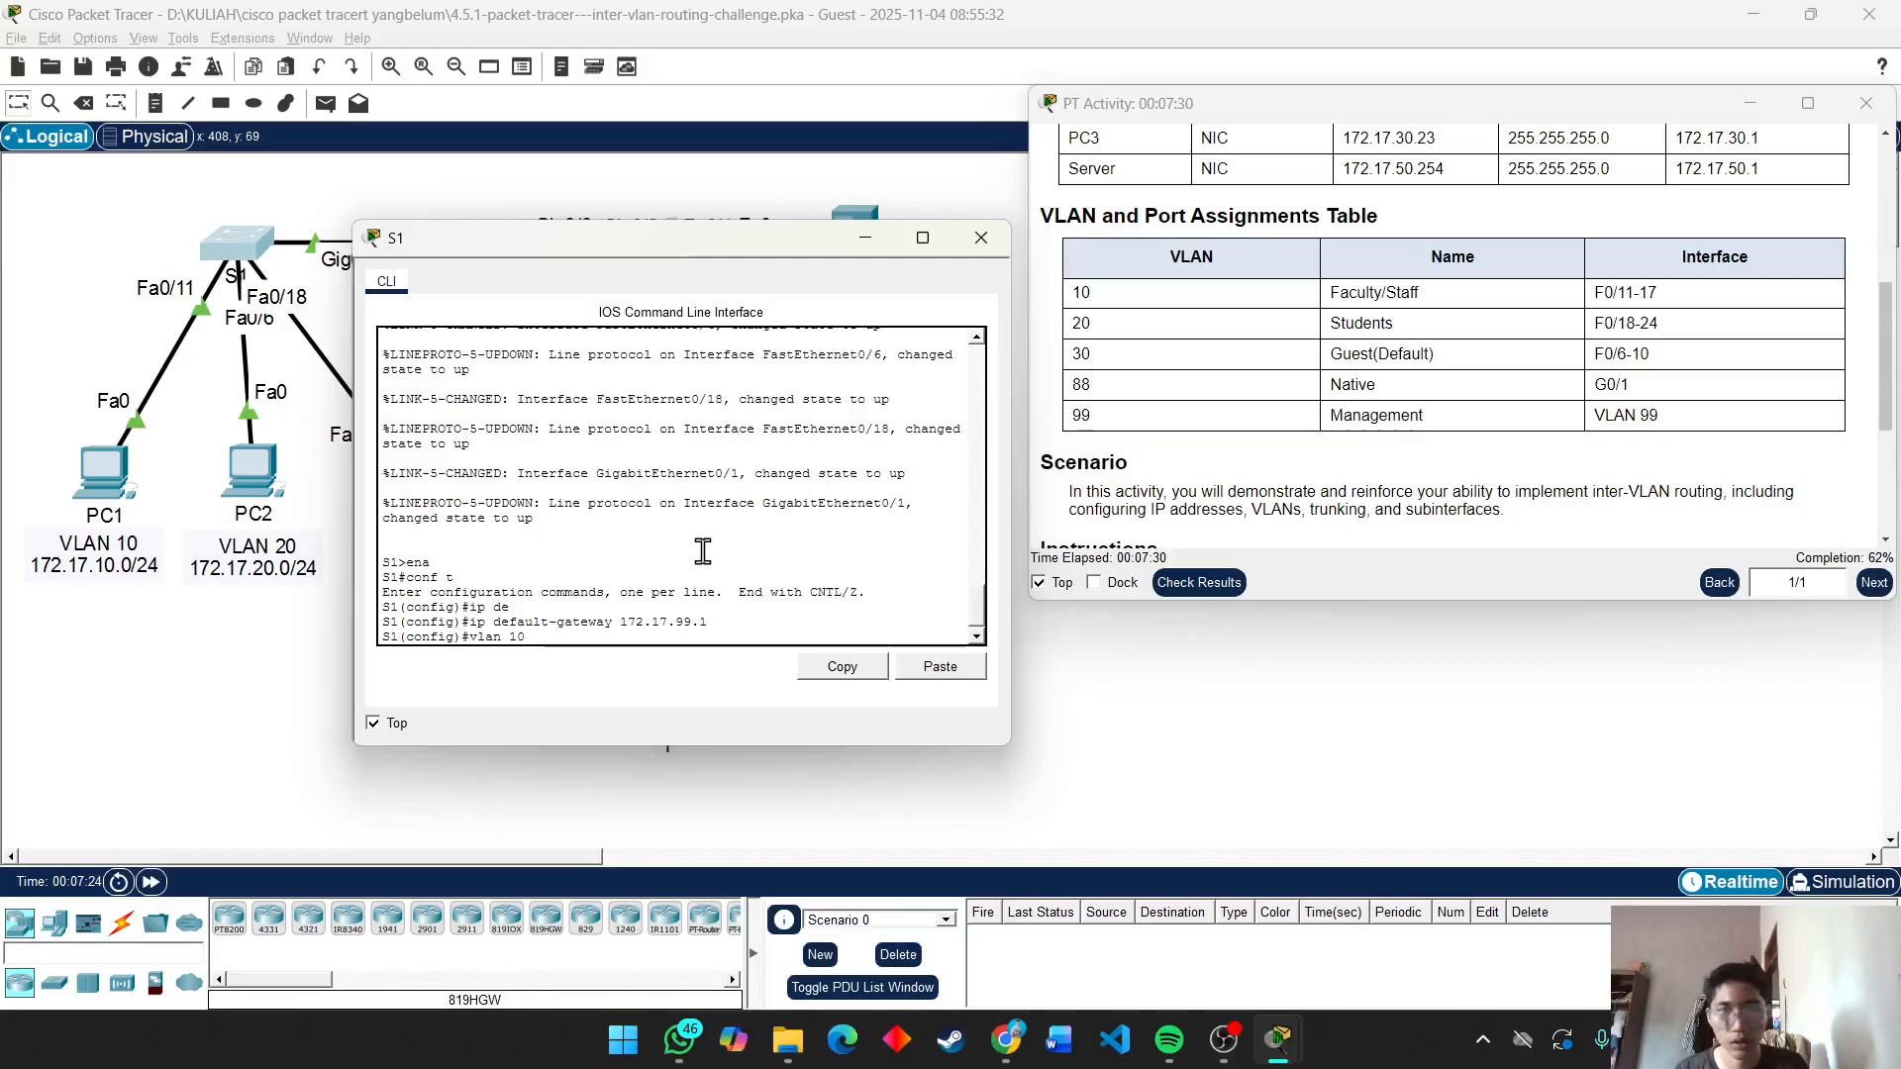
pyautogui.press('Return')
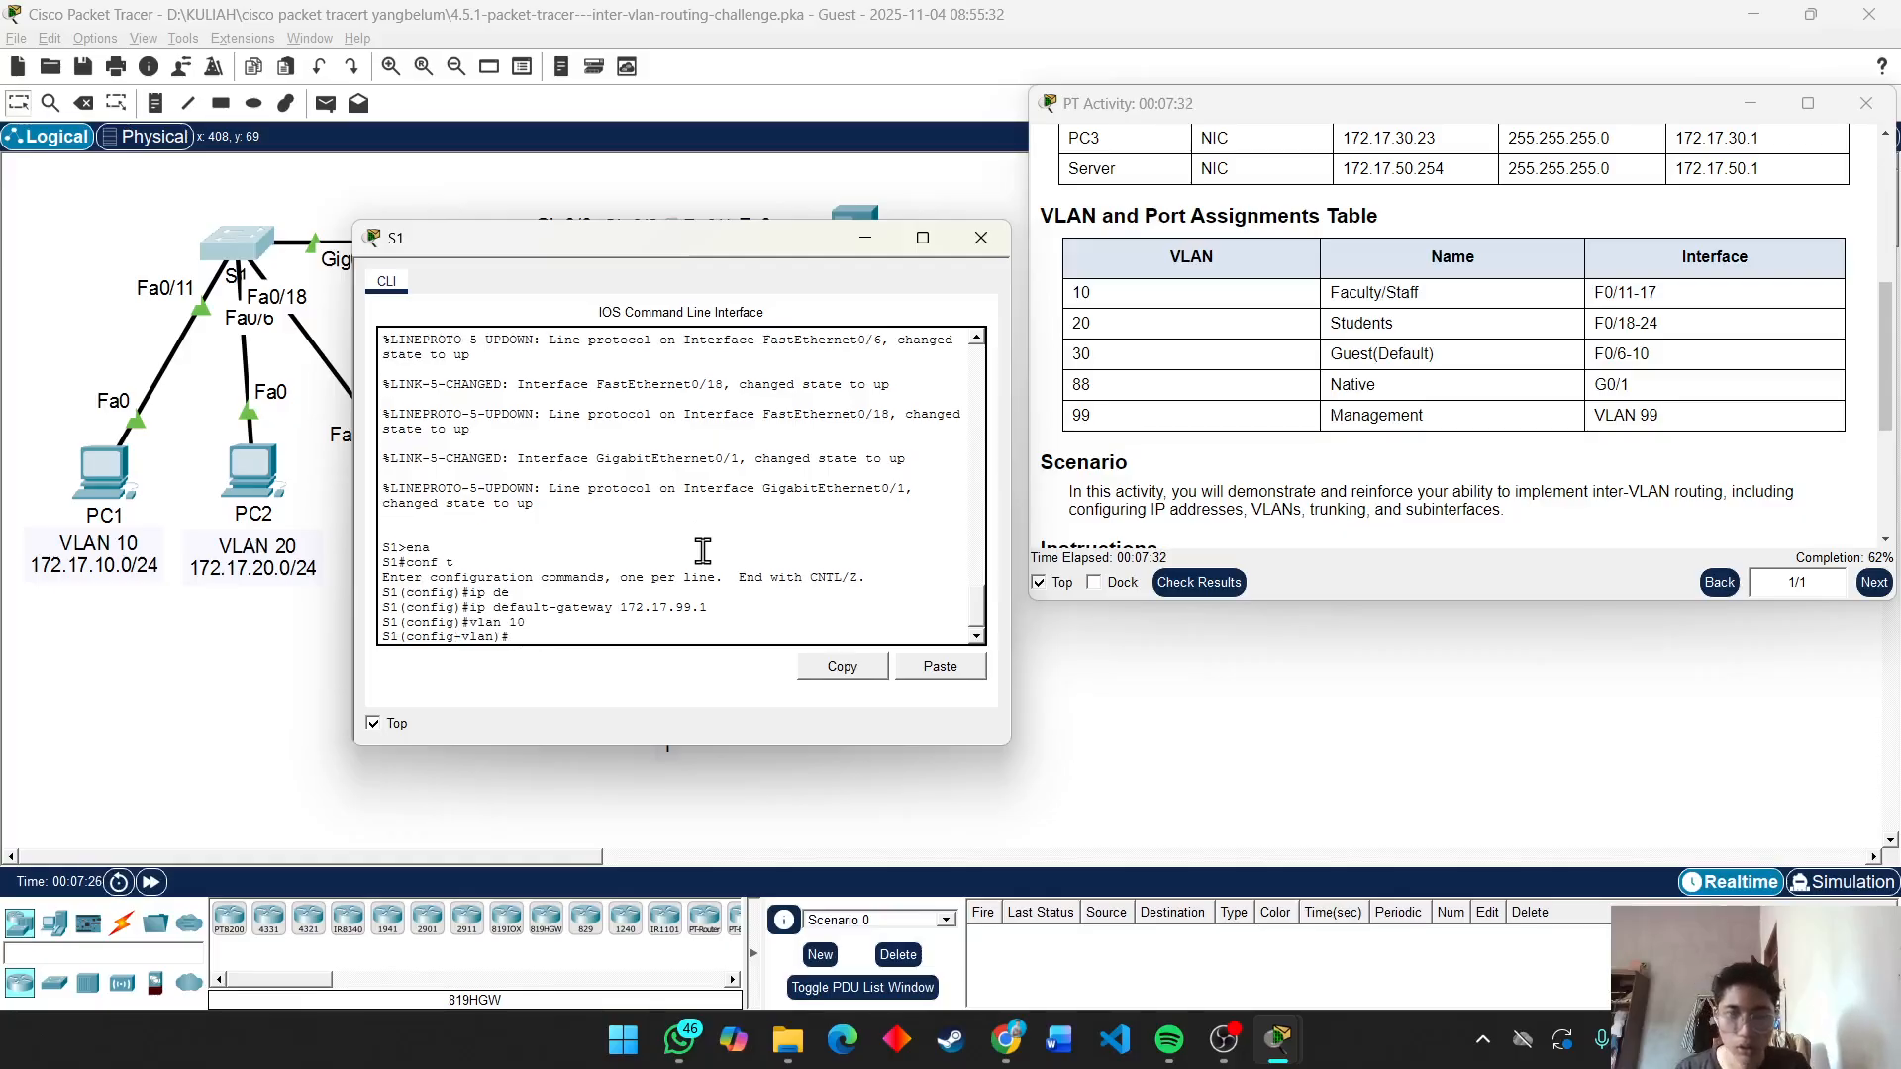
pyautogui.write('name')
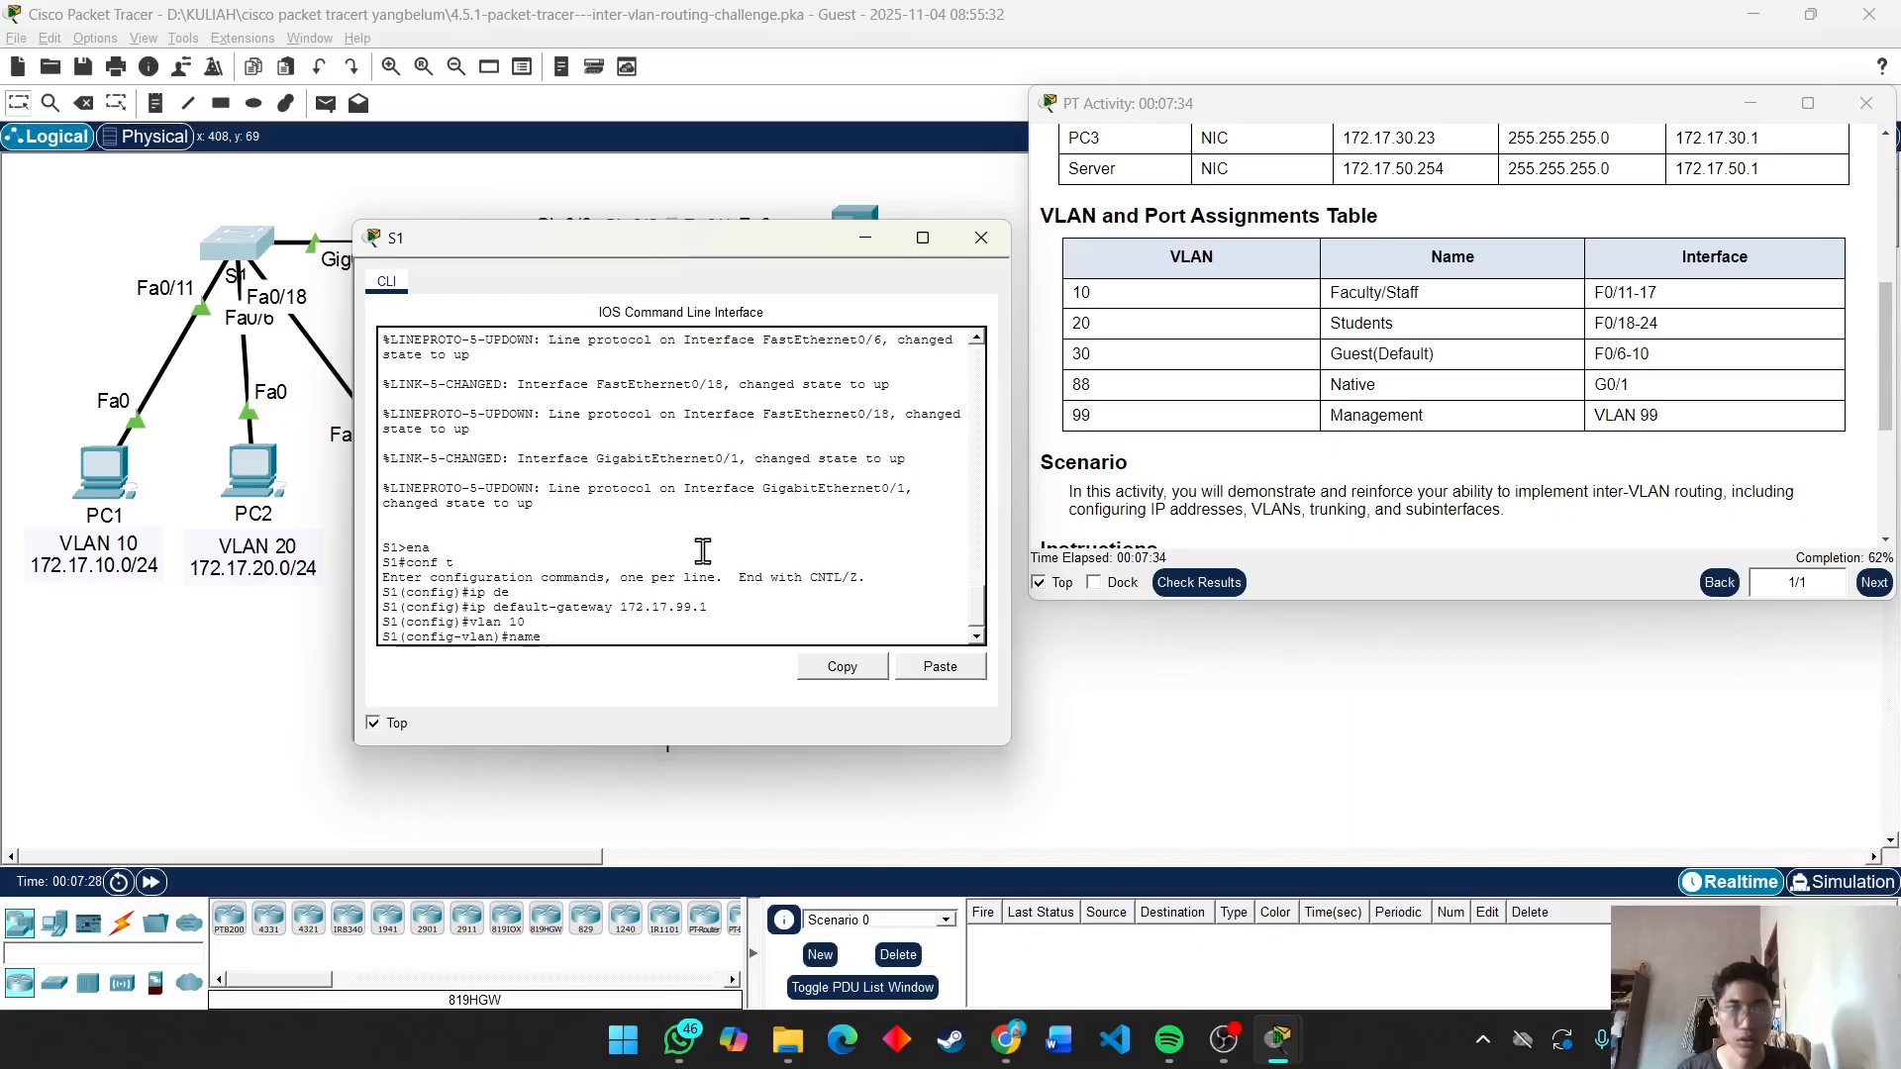
pyautogui.write(' Facultu')
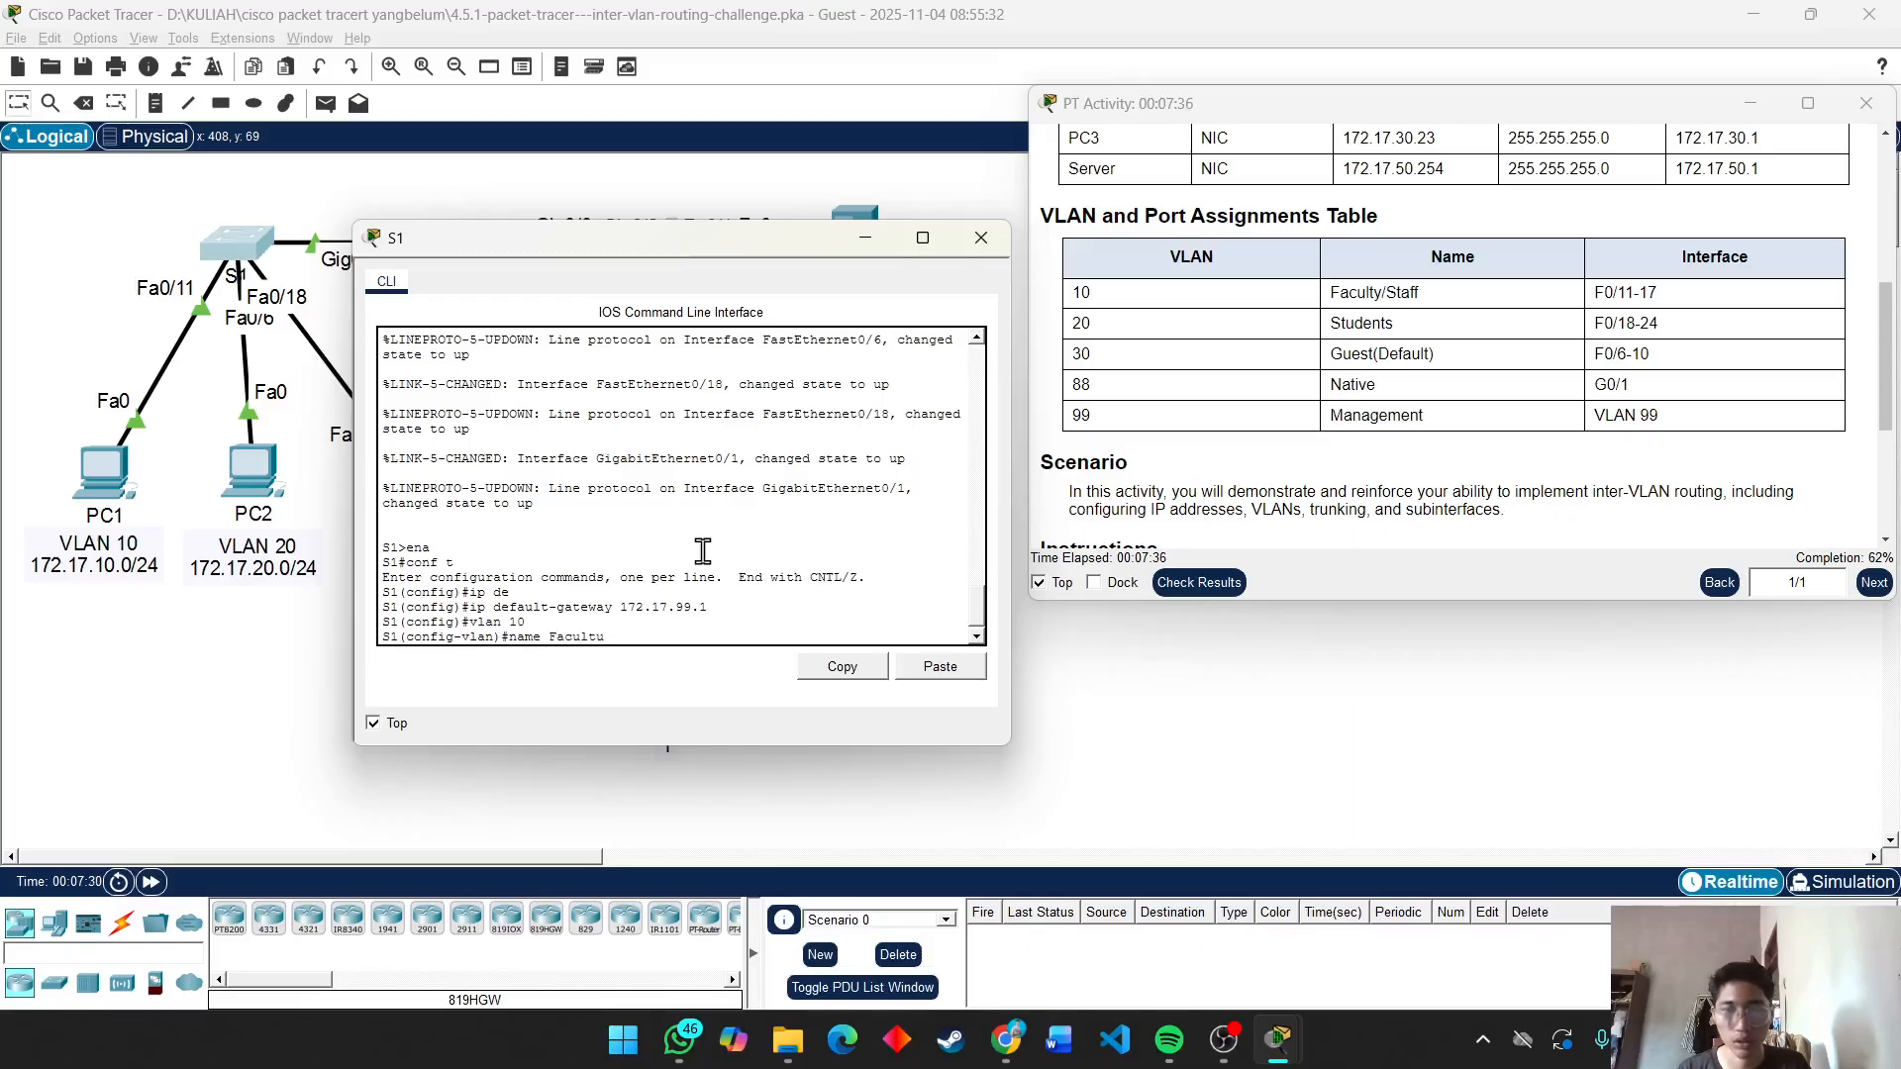
pyautogui.press('BackSpace')
pyautogui.write('y/St')
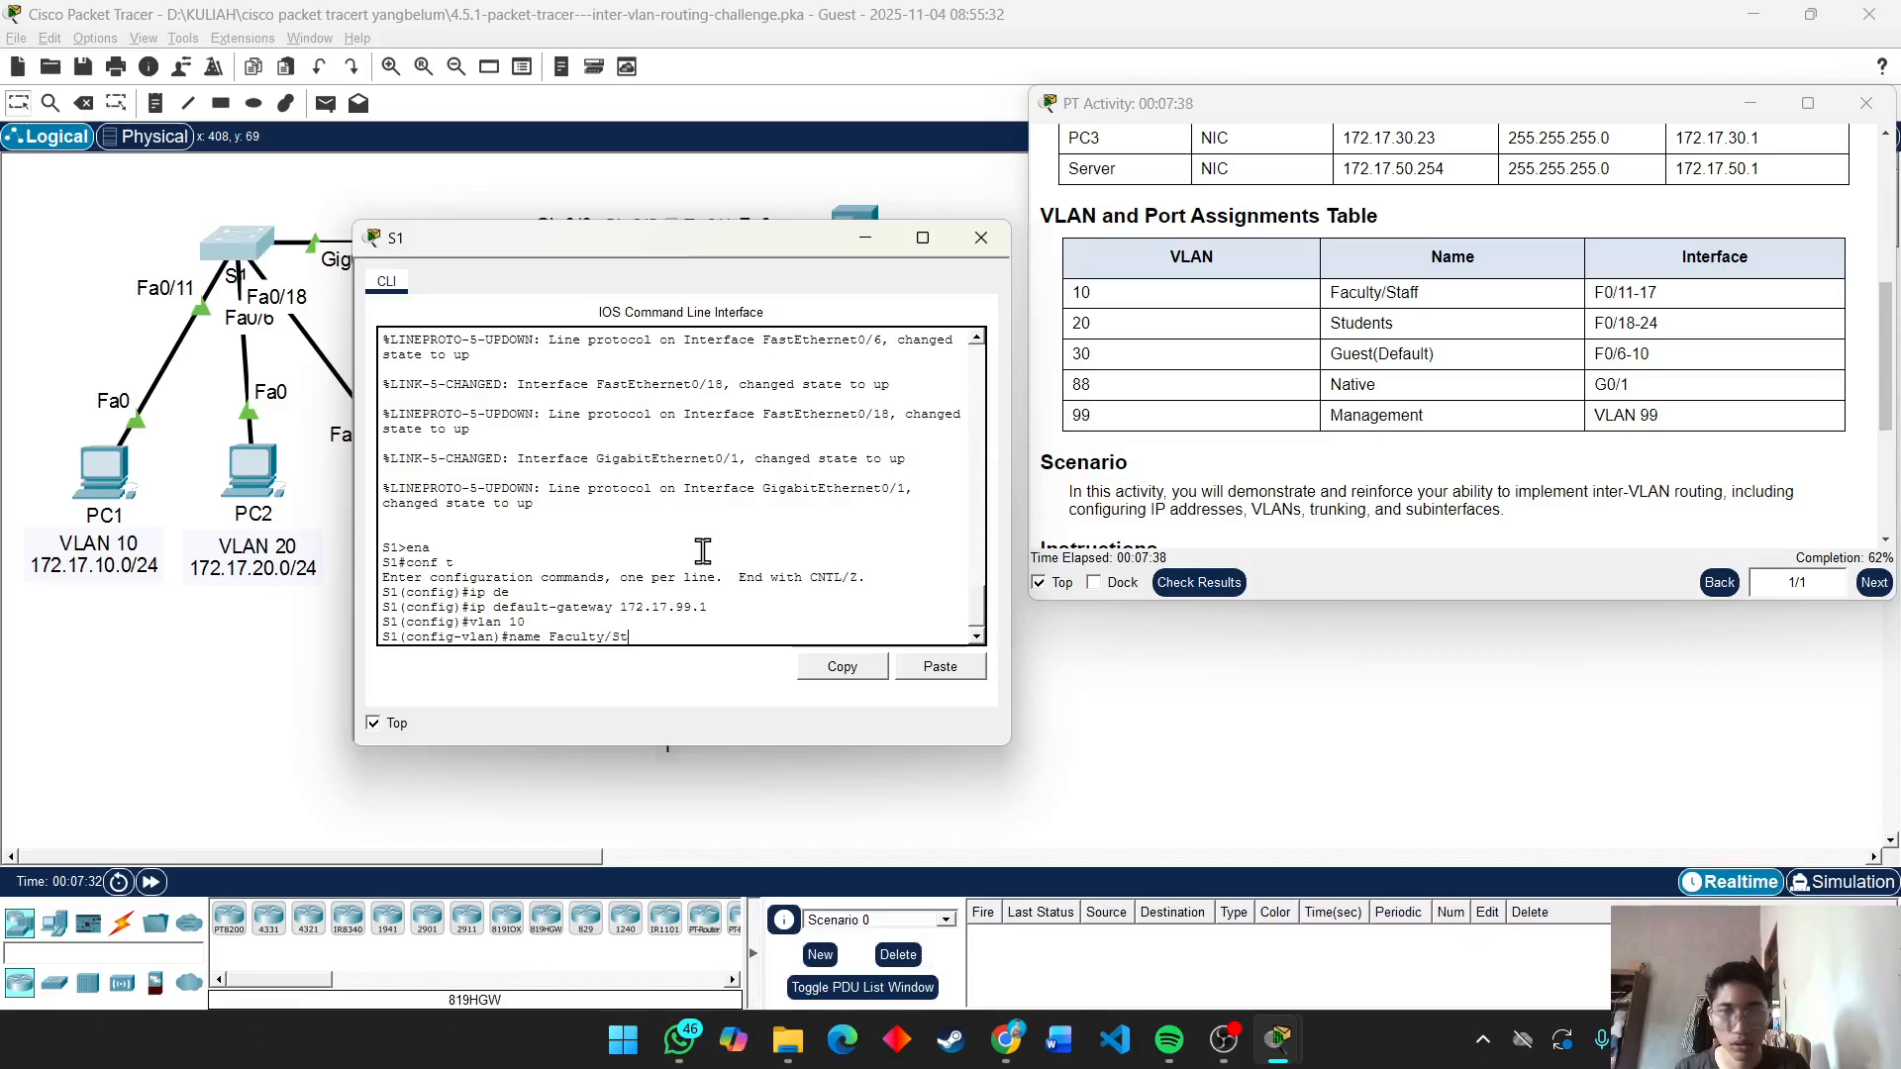
pyautogui.write('aff')
pyautogui.press('Return')
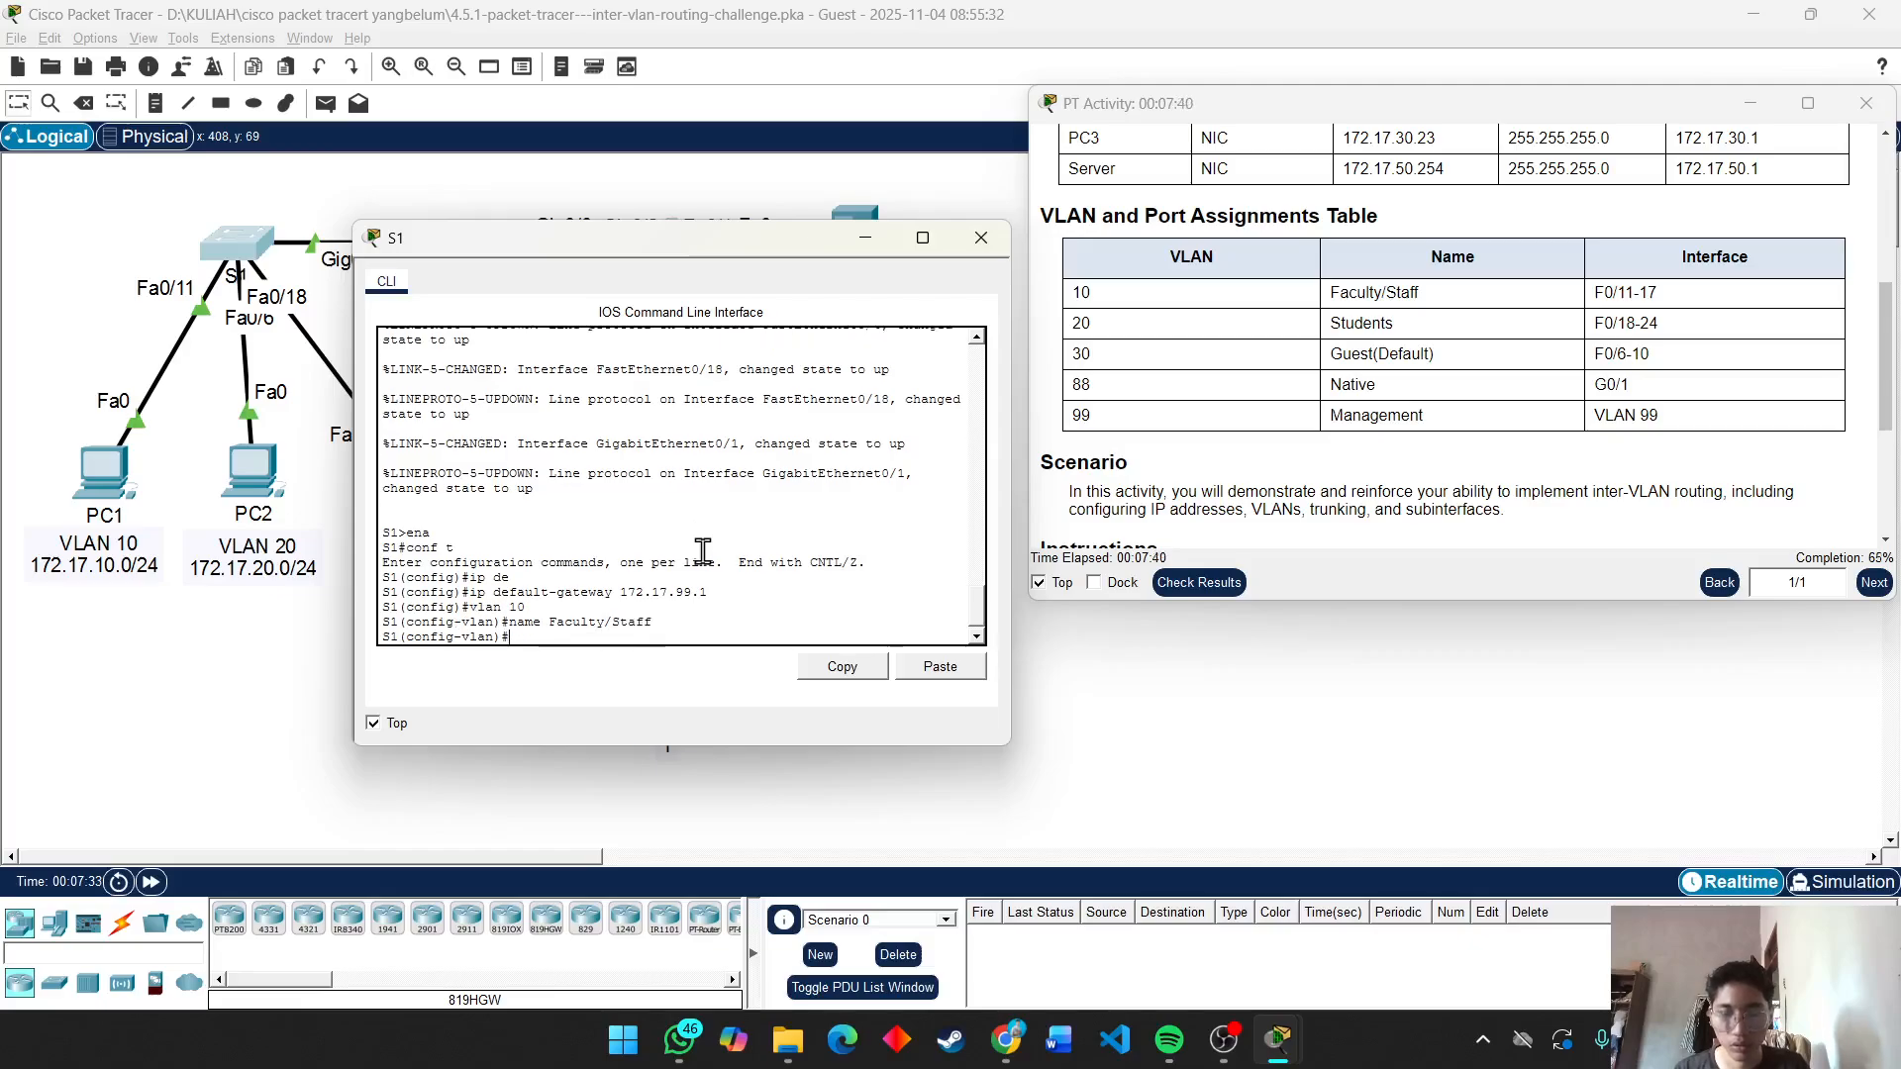
# Create VLAN 20 on S1 and name it Students.
pyautogui.write('vlan 20')
pyautogui.press('Return')
pyautogui.write('a')
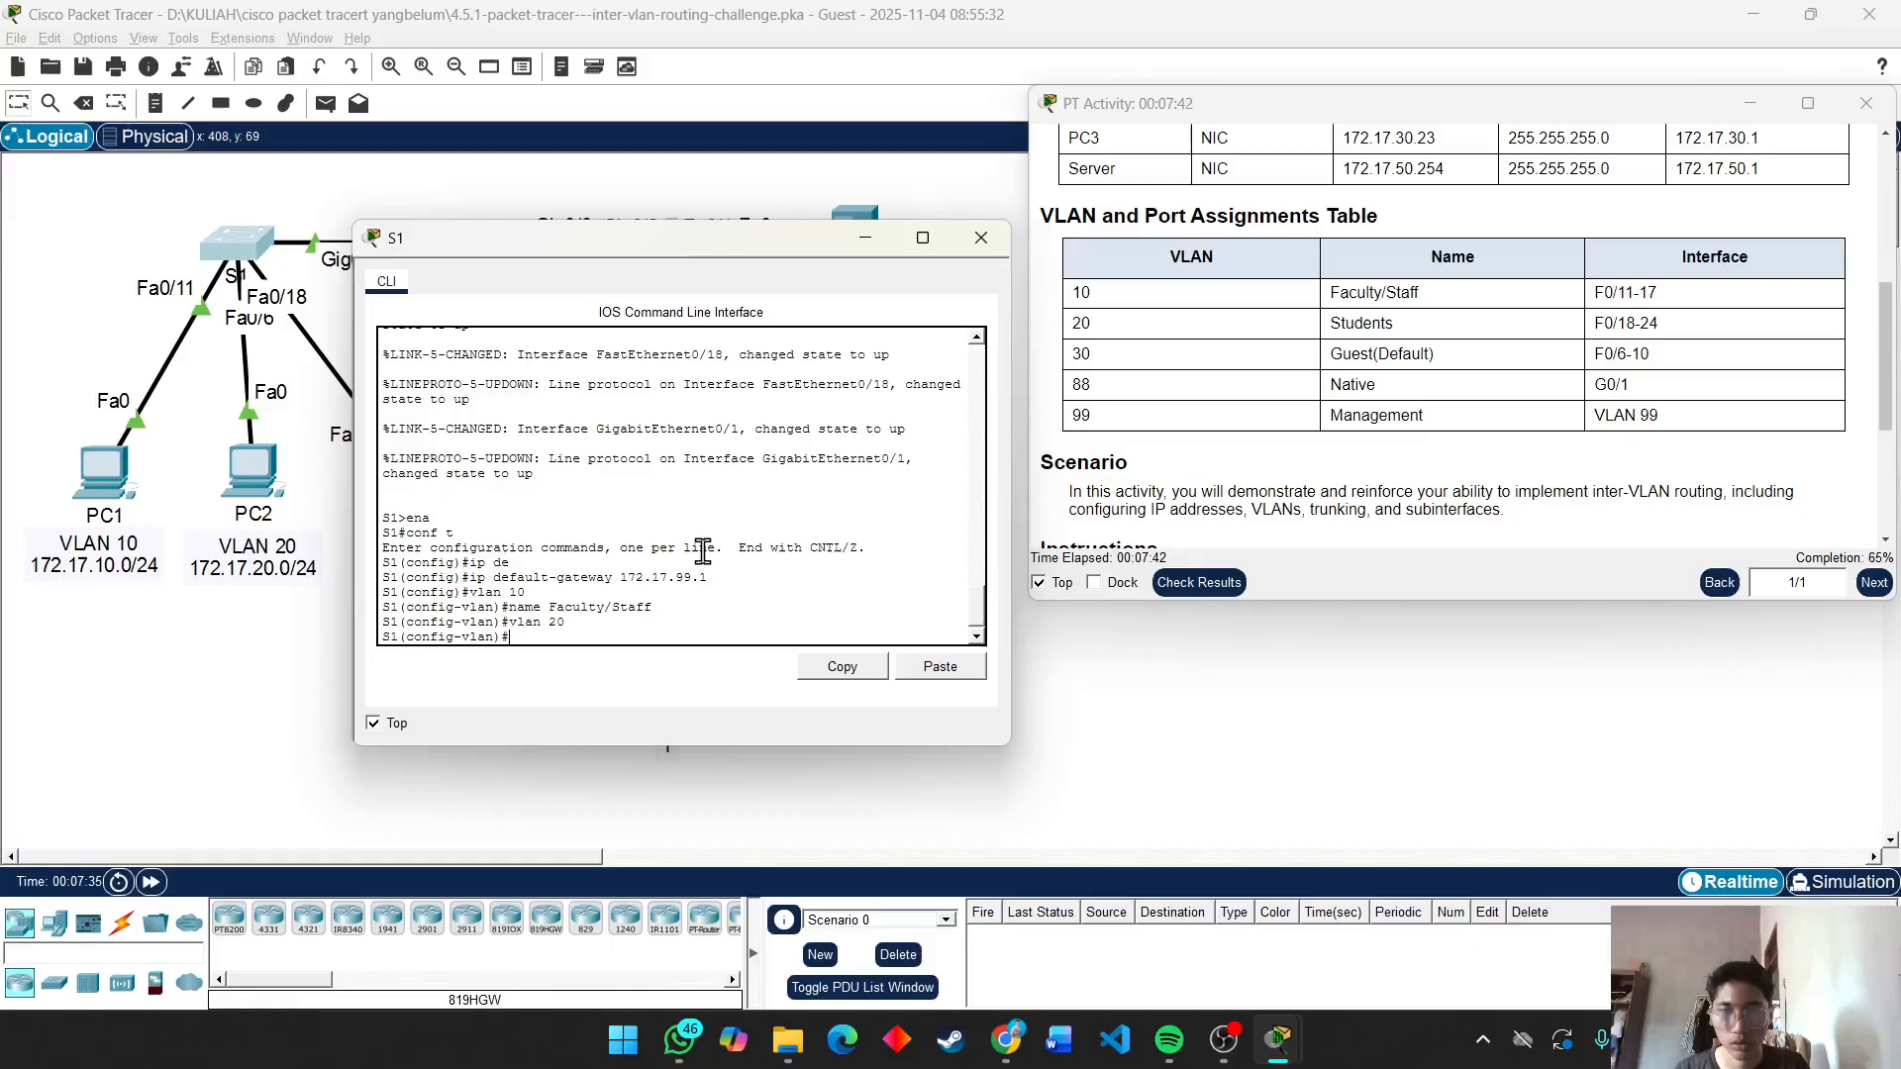
pyautogui.write('n)#name')
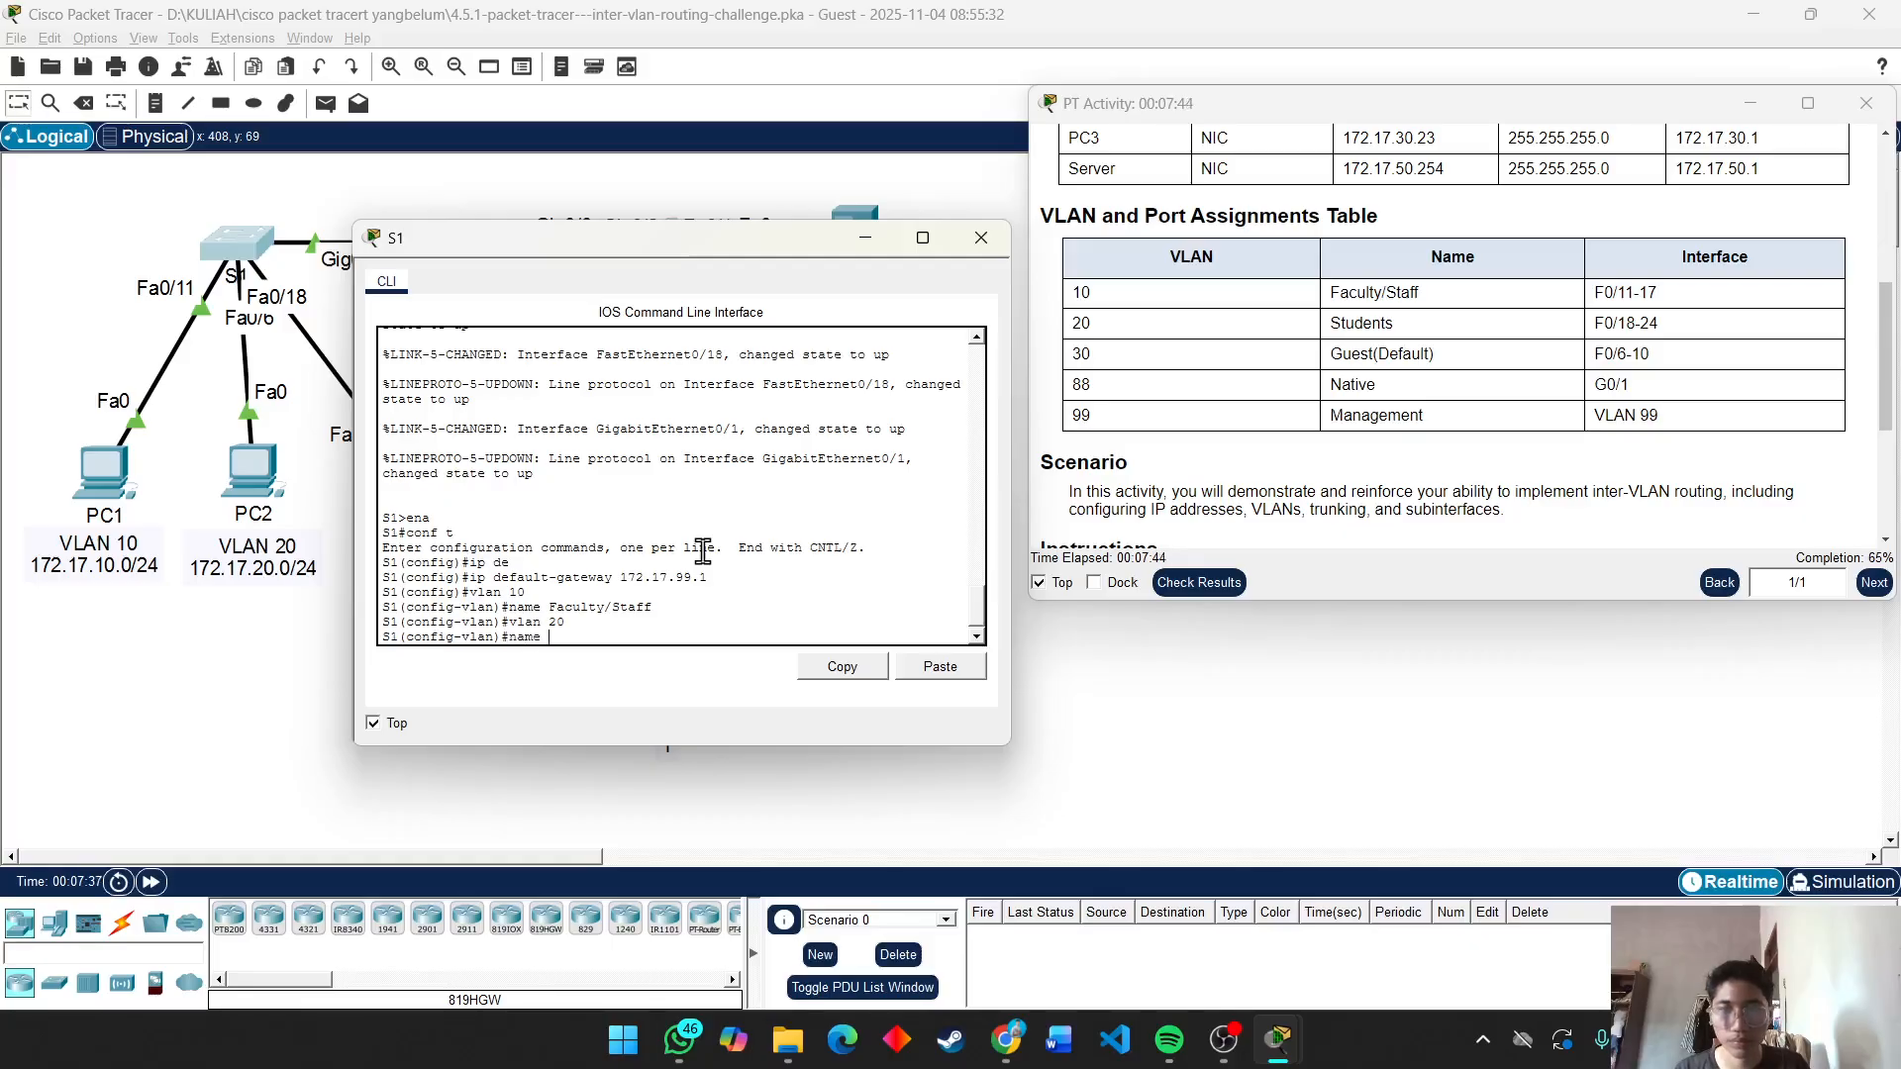
pyautogui.write(' Students')
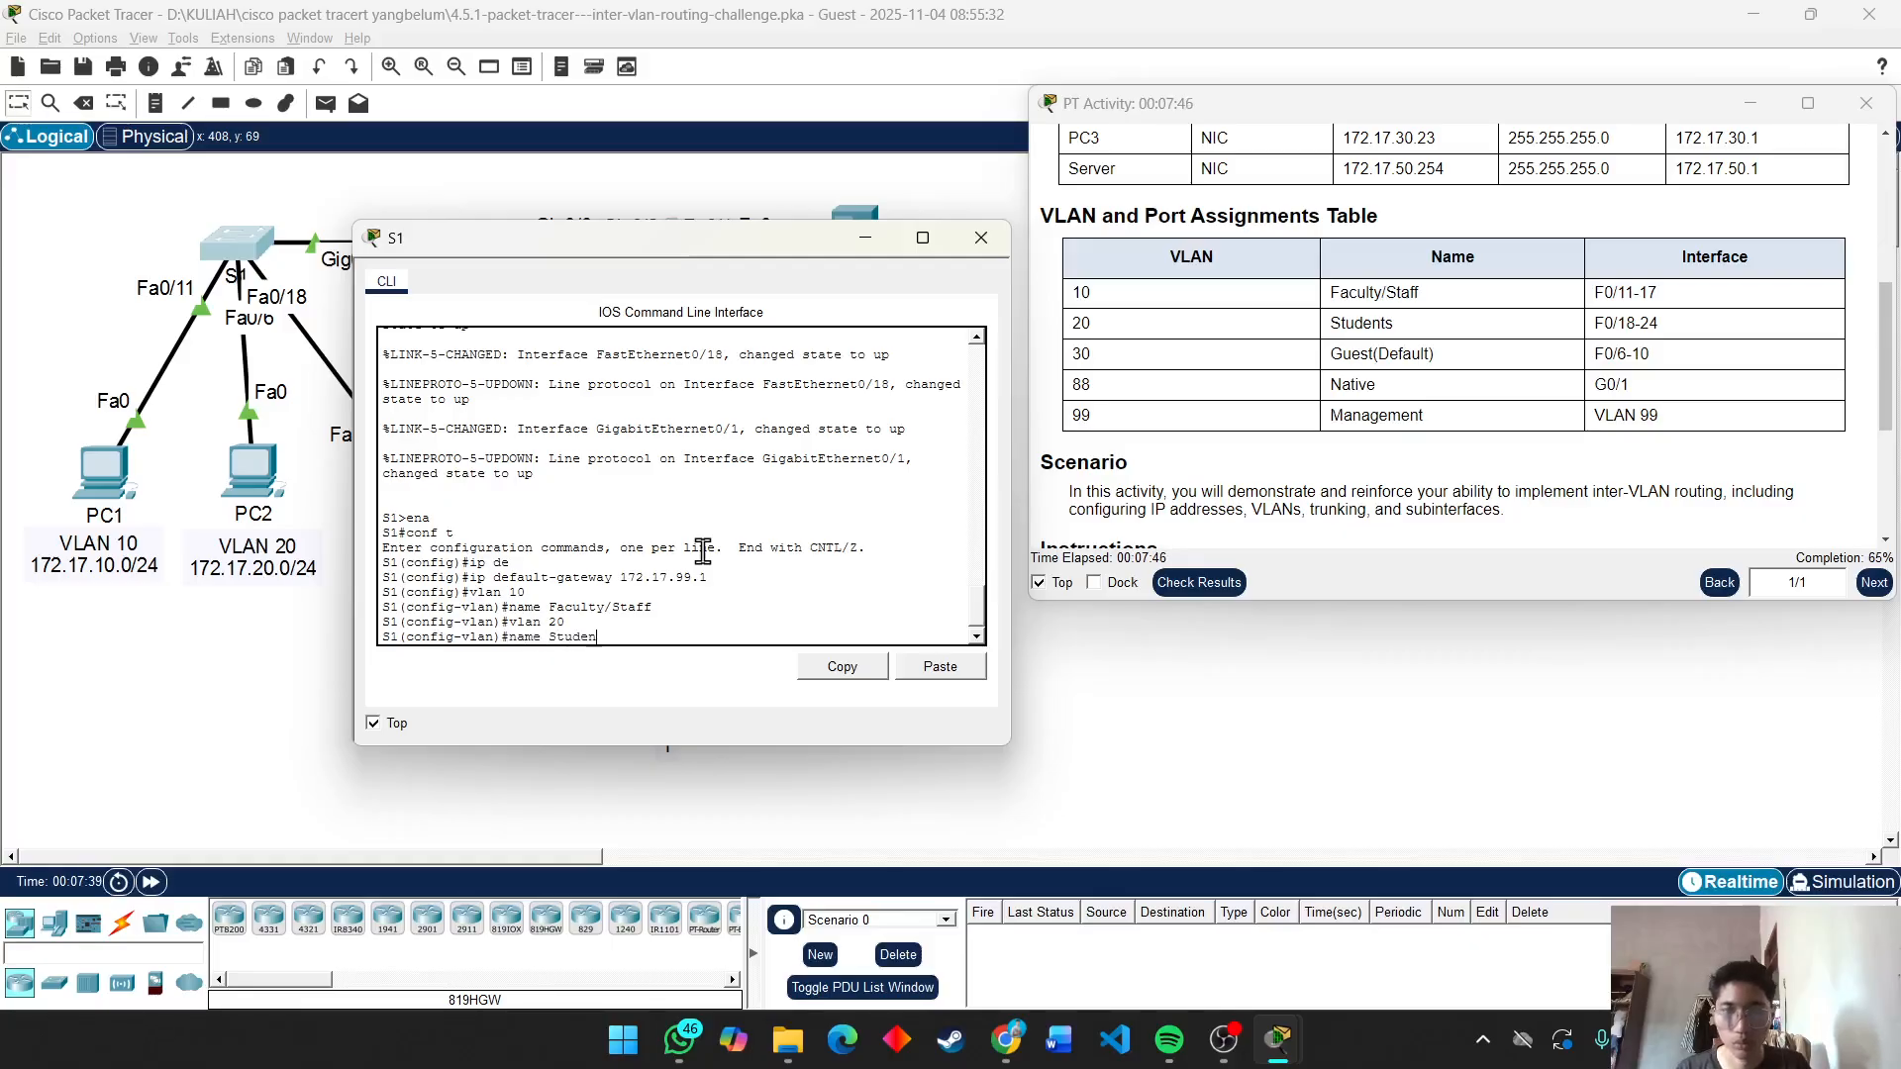
pyautogui.press('Return')
# Create VLAN 30 on S1 and name it Guest(Default).
pyautogui.write('vlan)#vl')
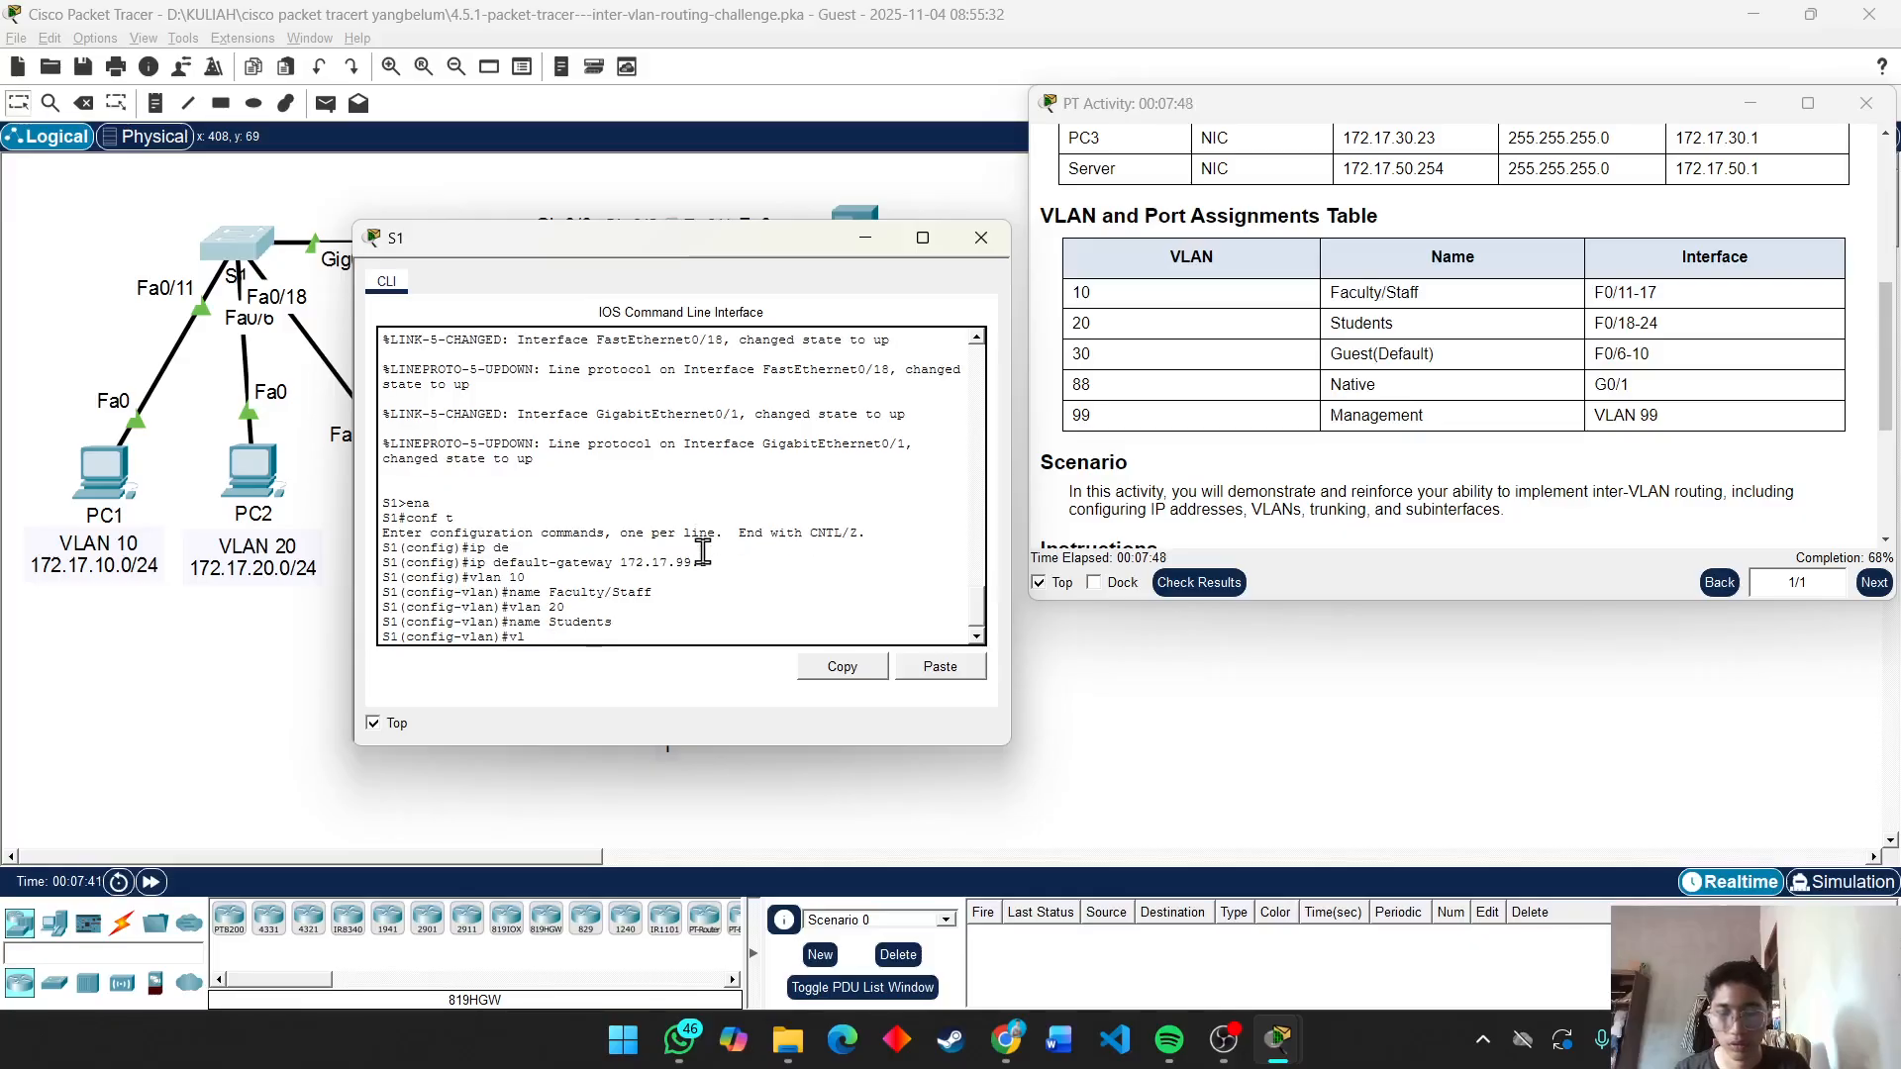
pyautogui.write('an30')
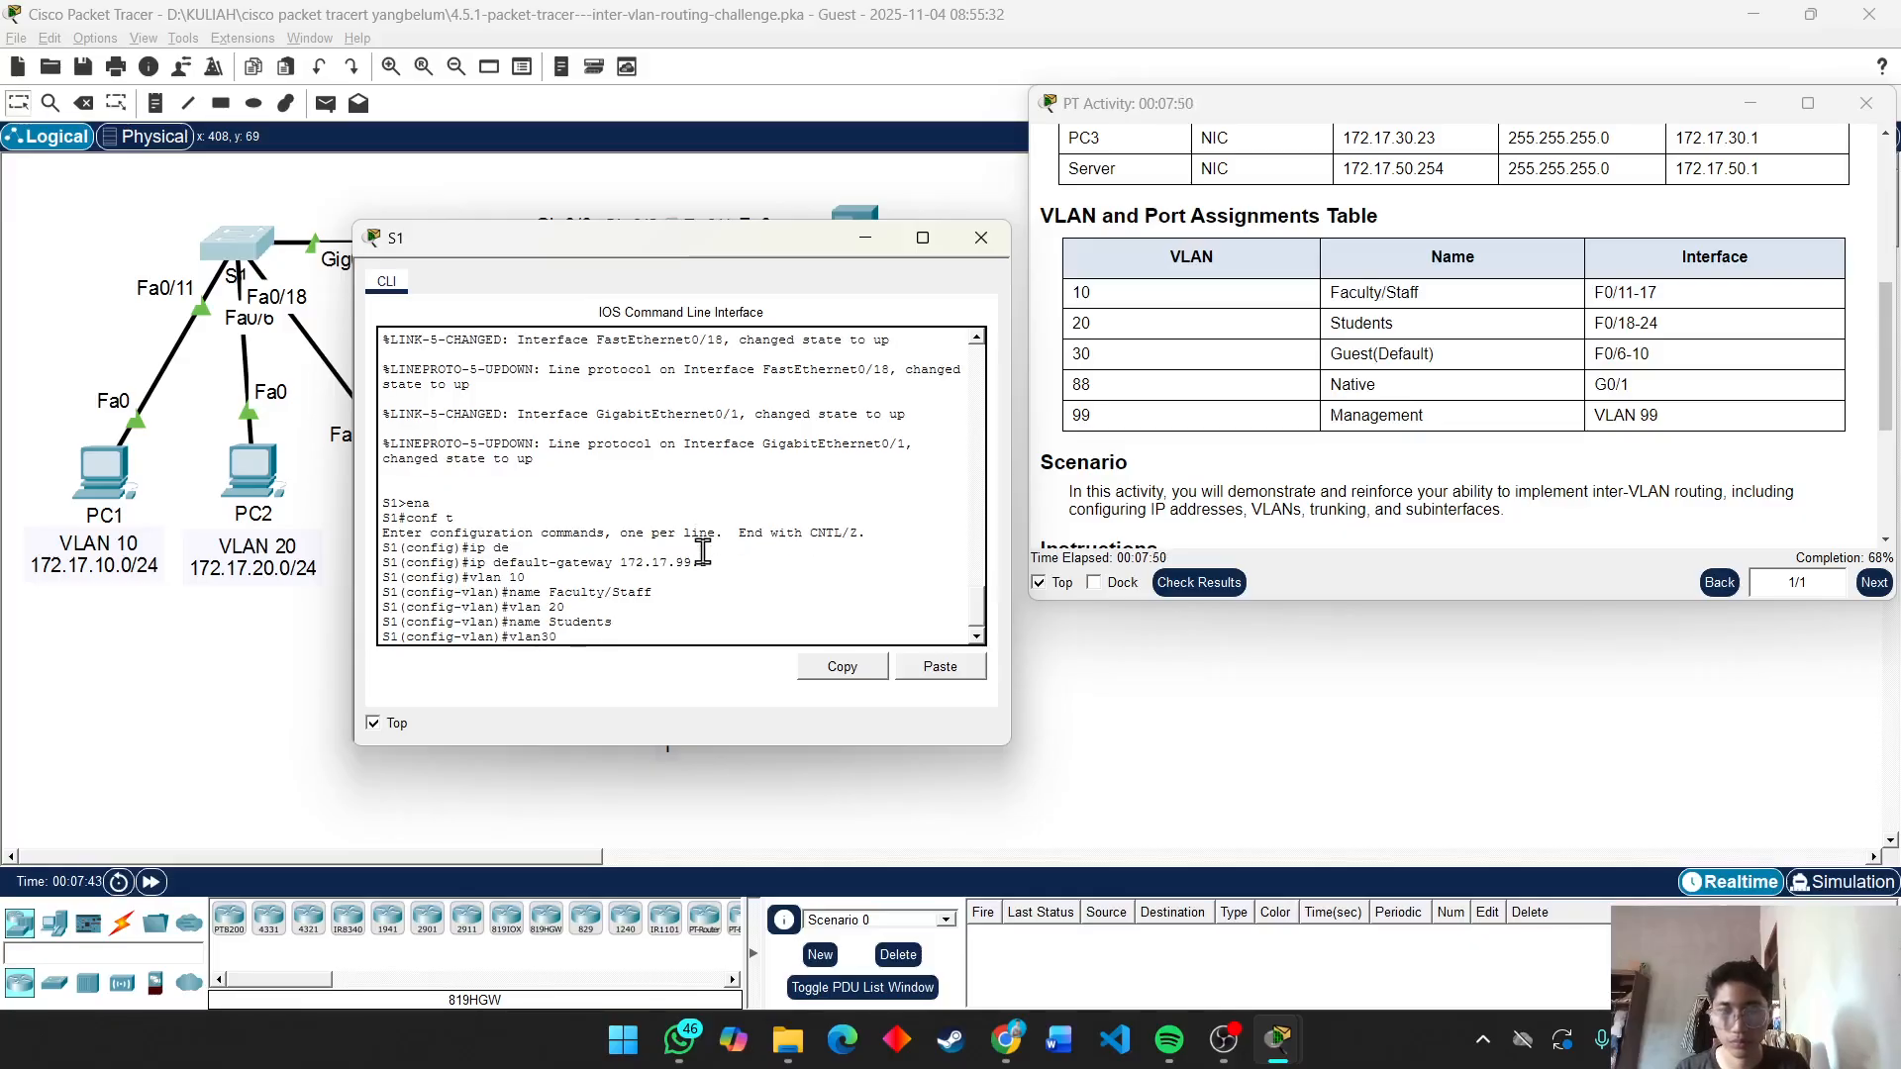
pyautogui.press('Return')
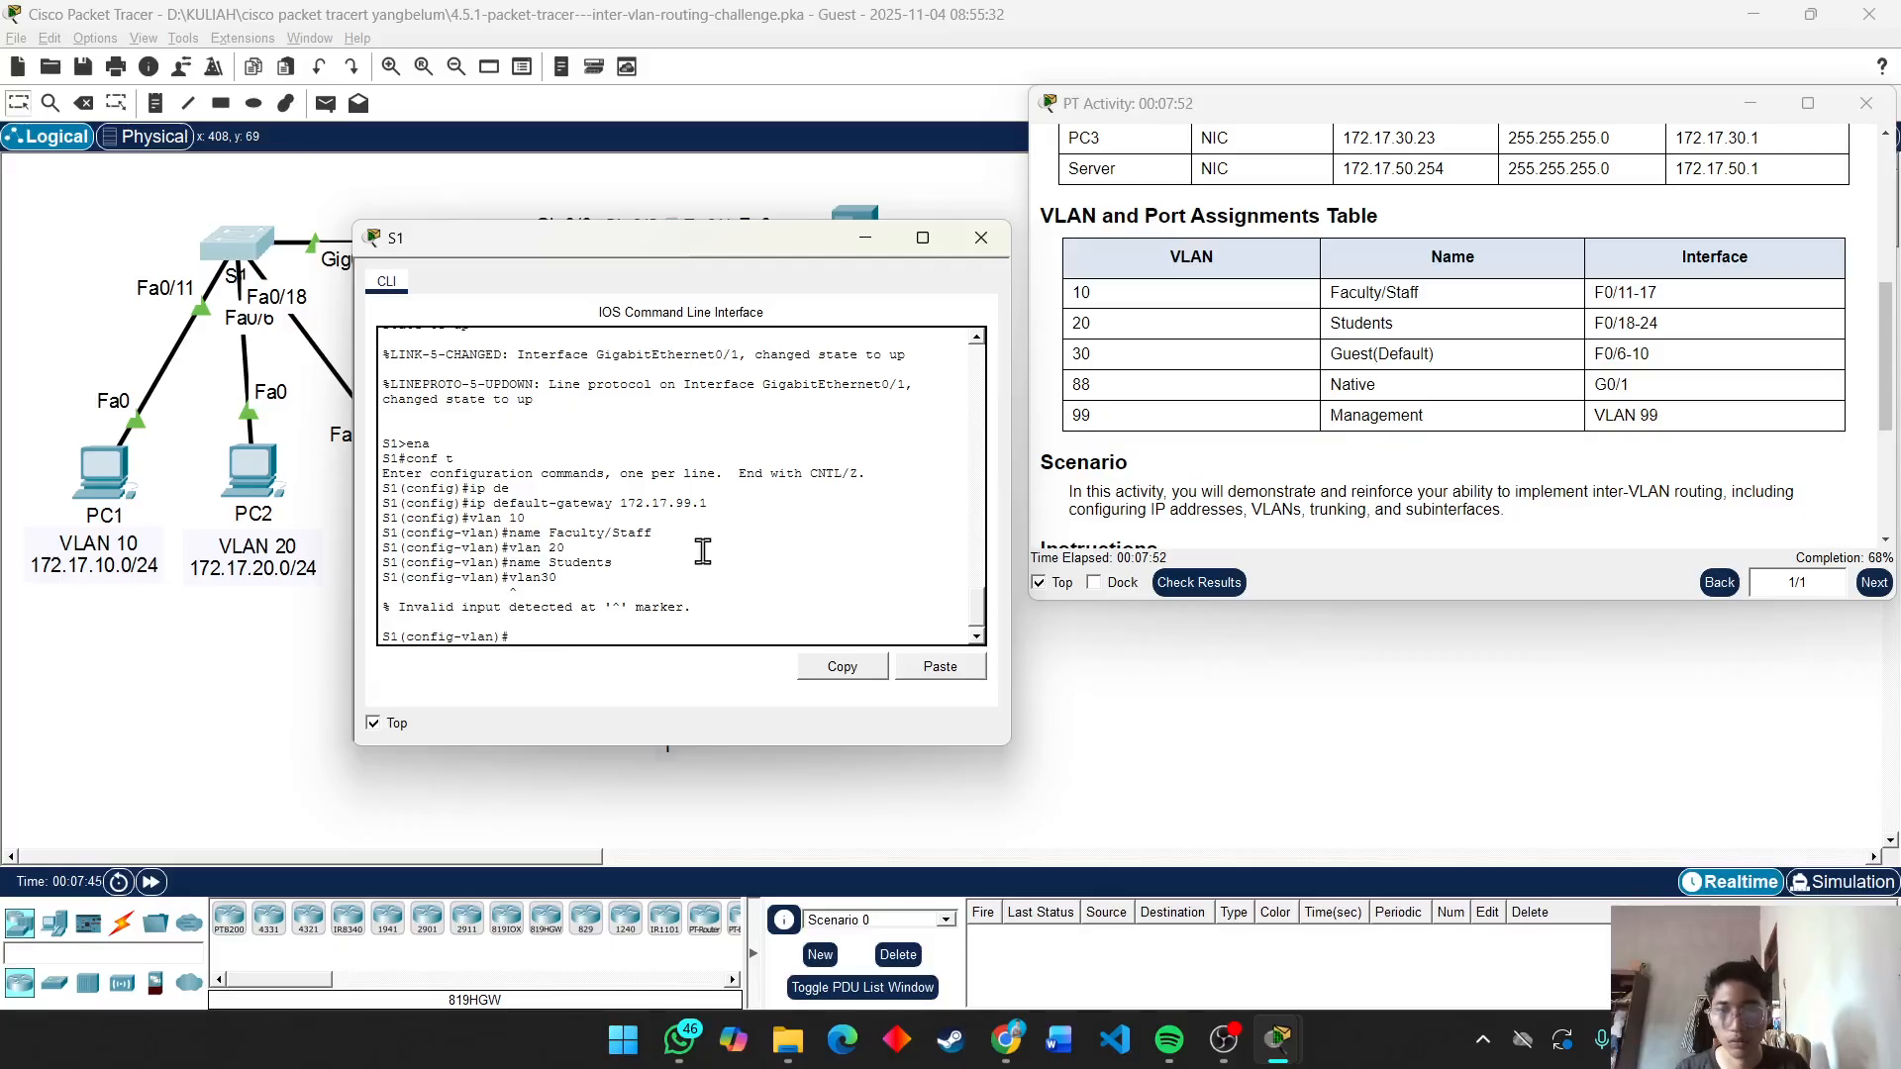
pyautogui.press('Up')
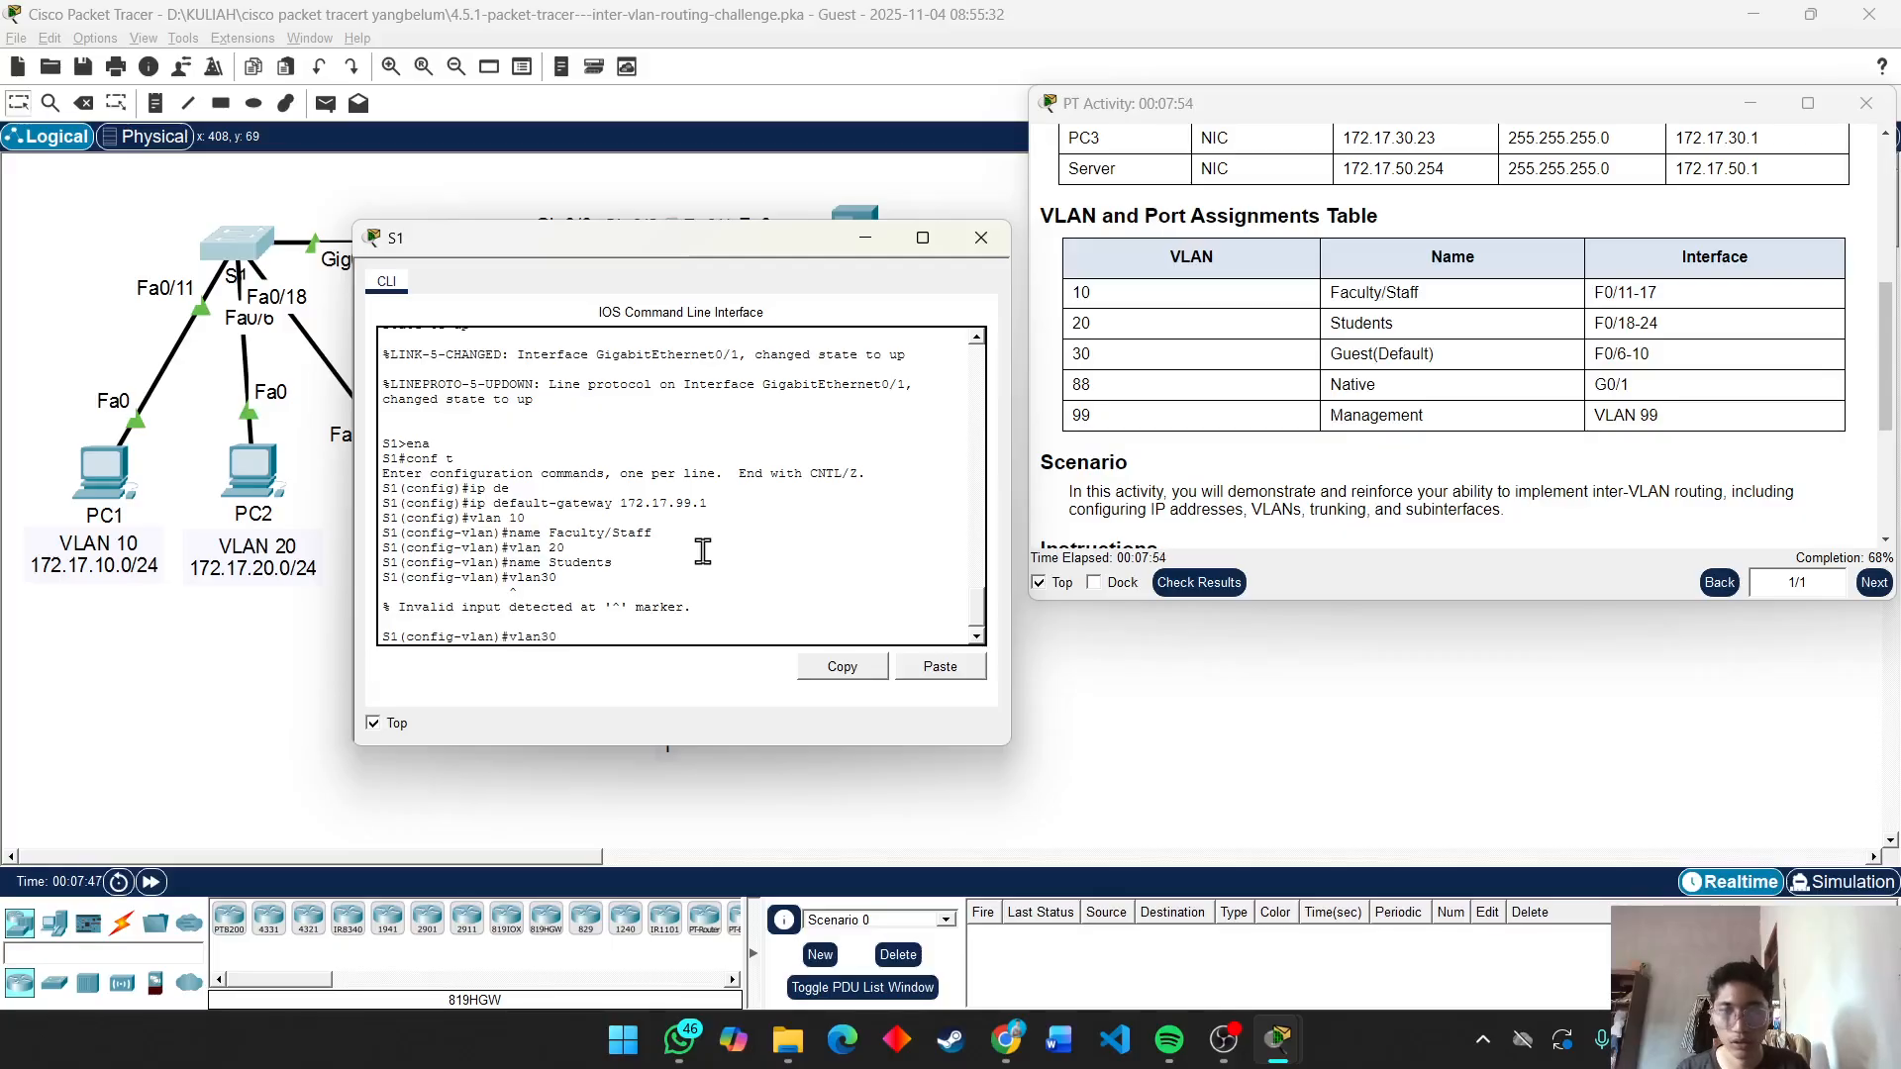
pyautogui.press('Left')
pyautogui.press('Left')
pyautogui.press('Return')
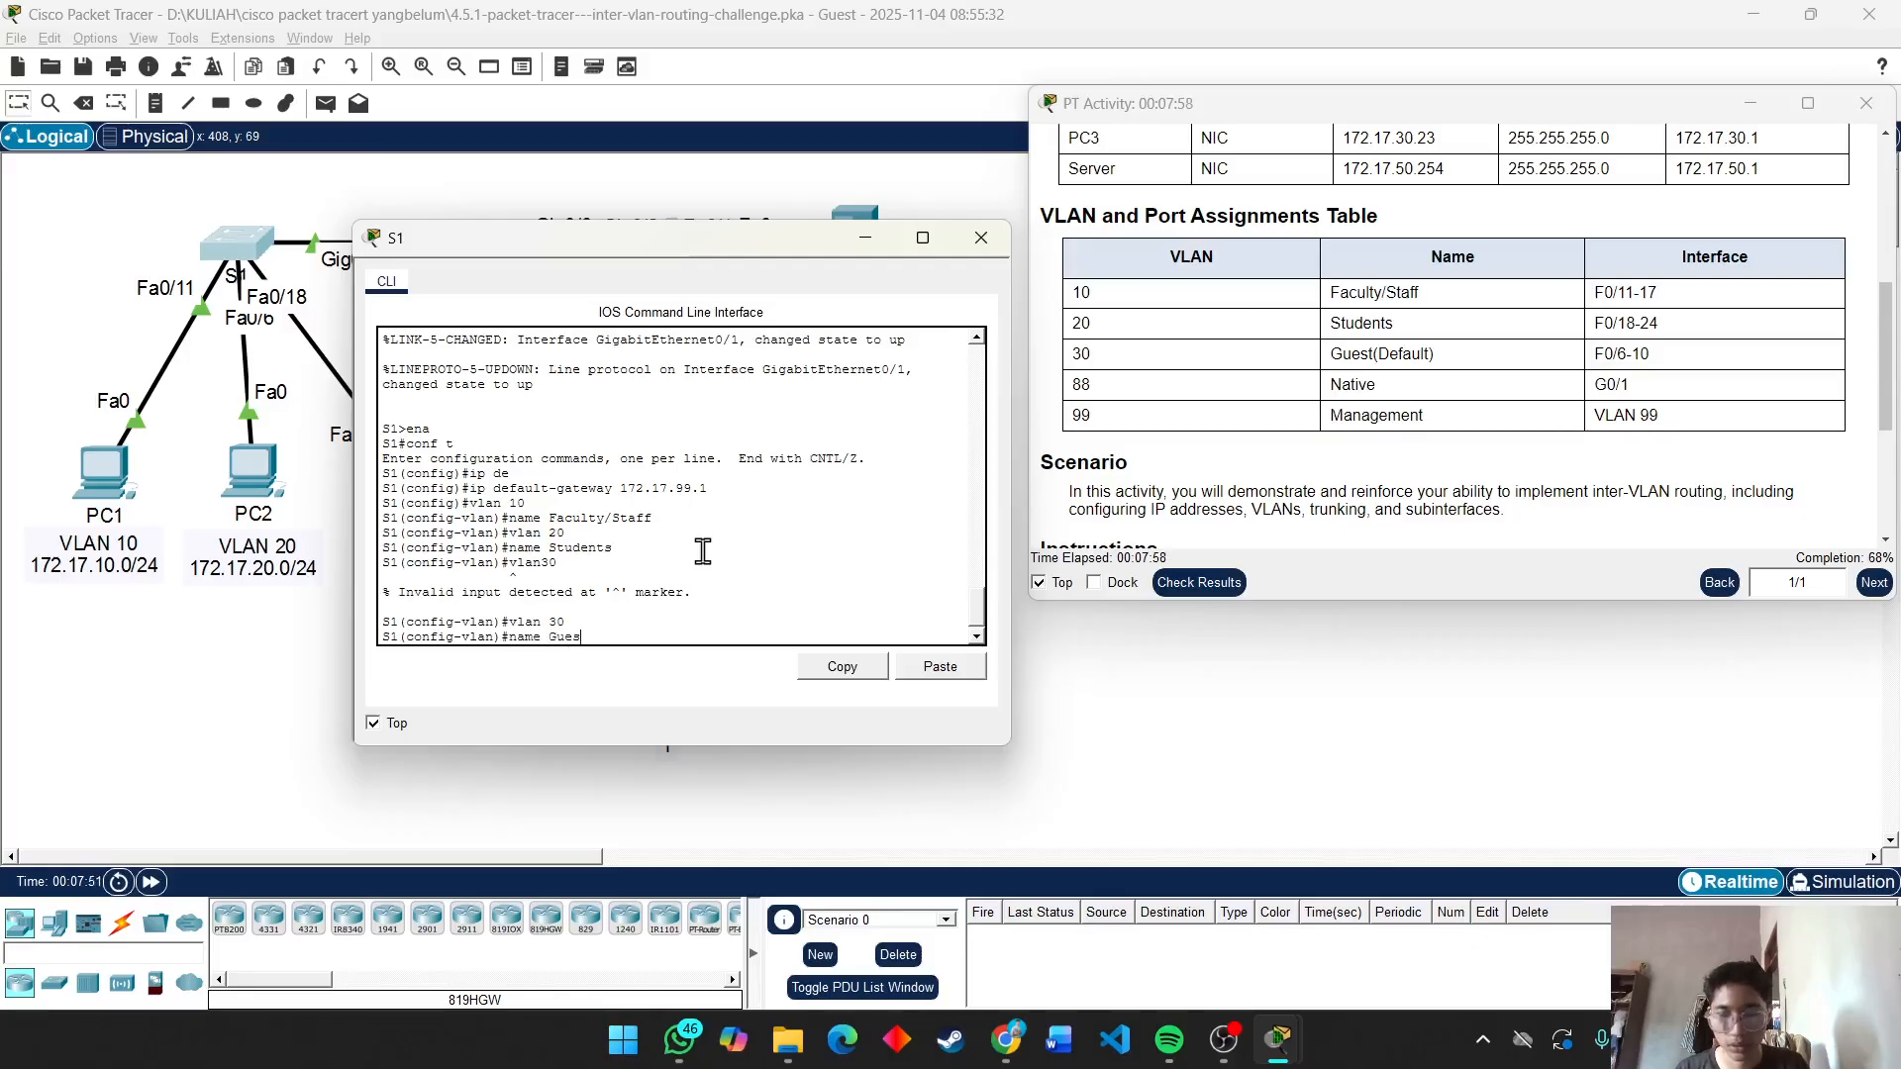
pyautogui.write('name Guest (De')
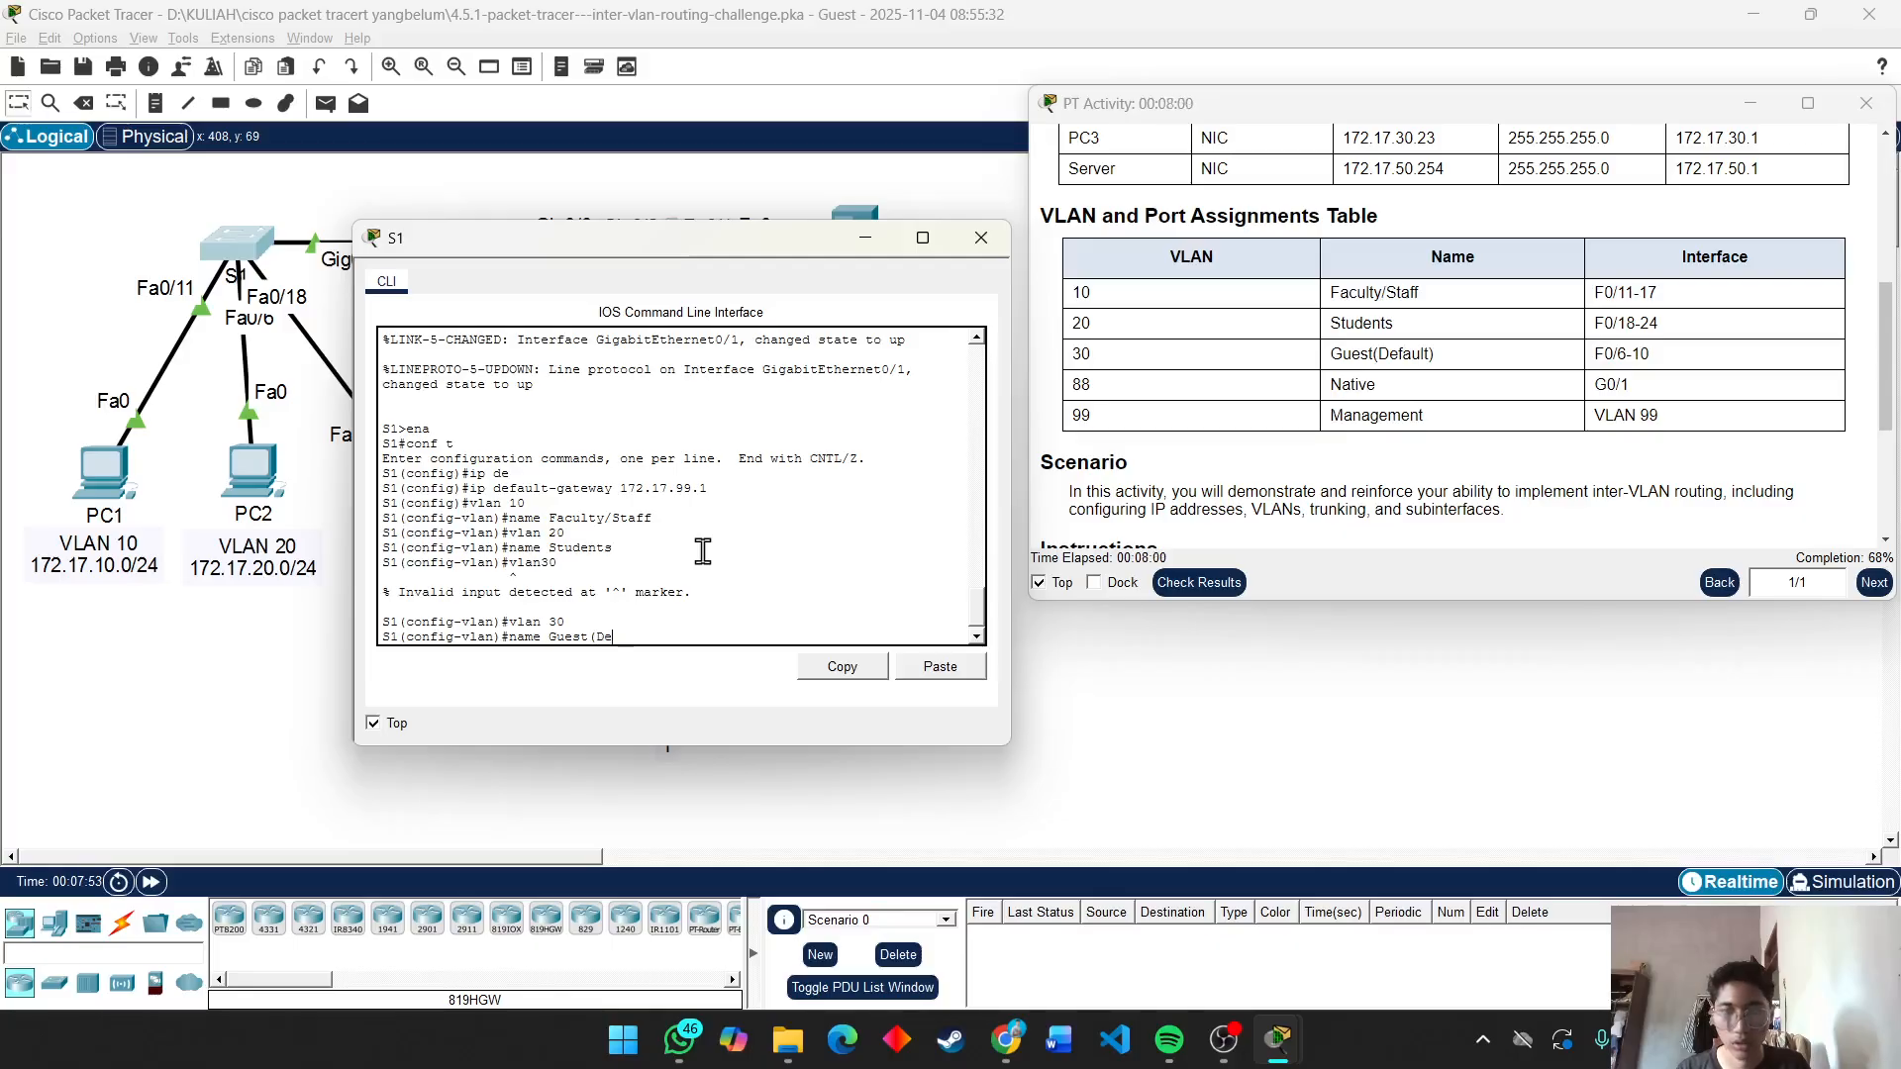
pyautogui.write('fault)')
pyautogui.press('Return')
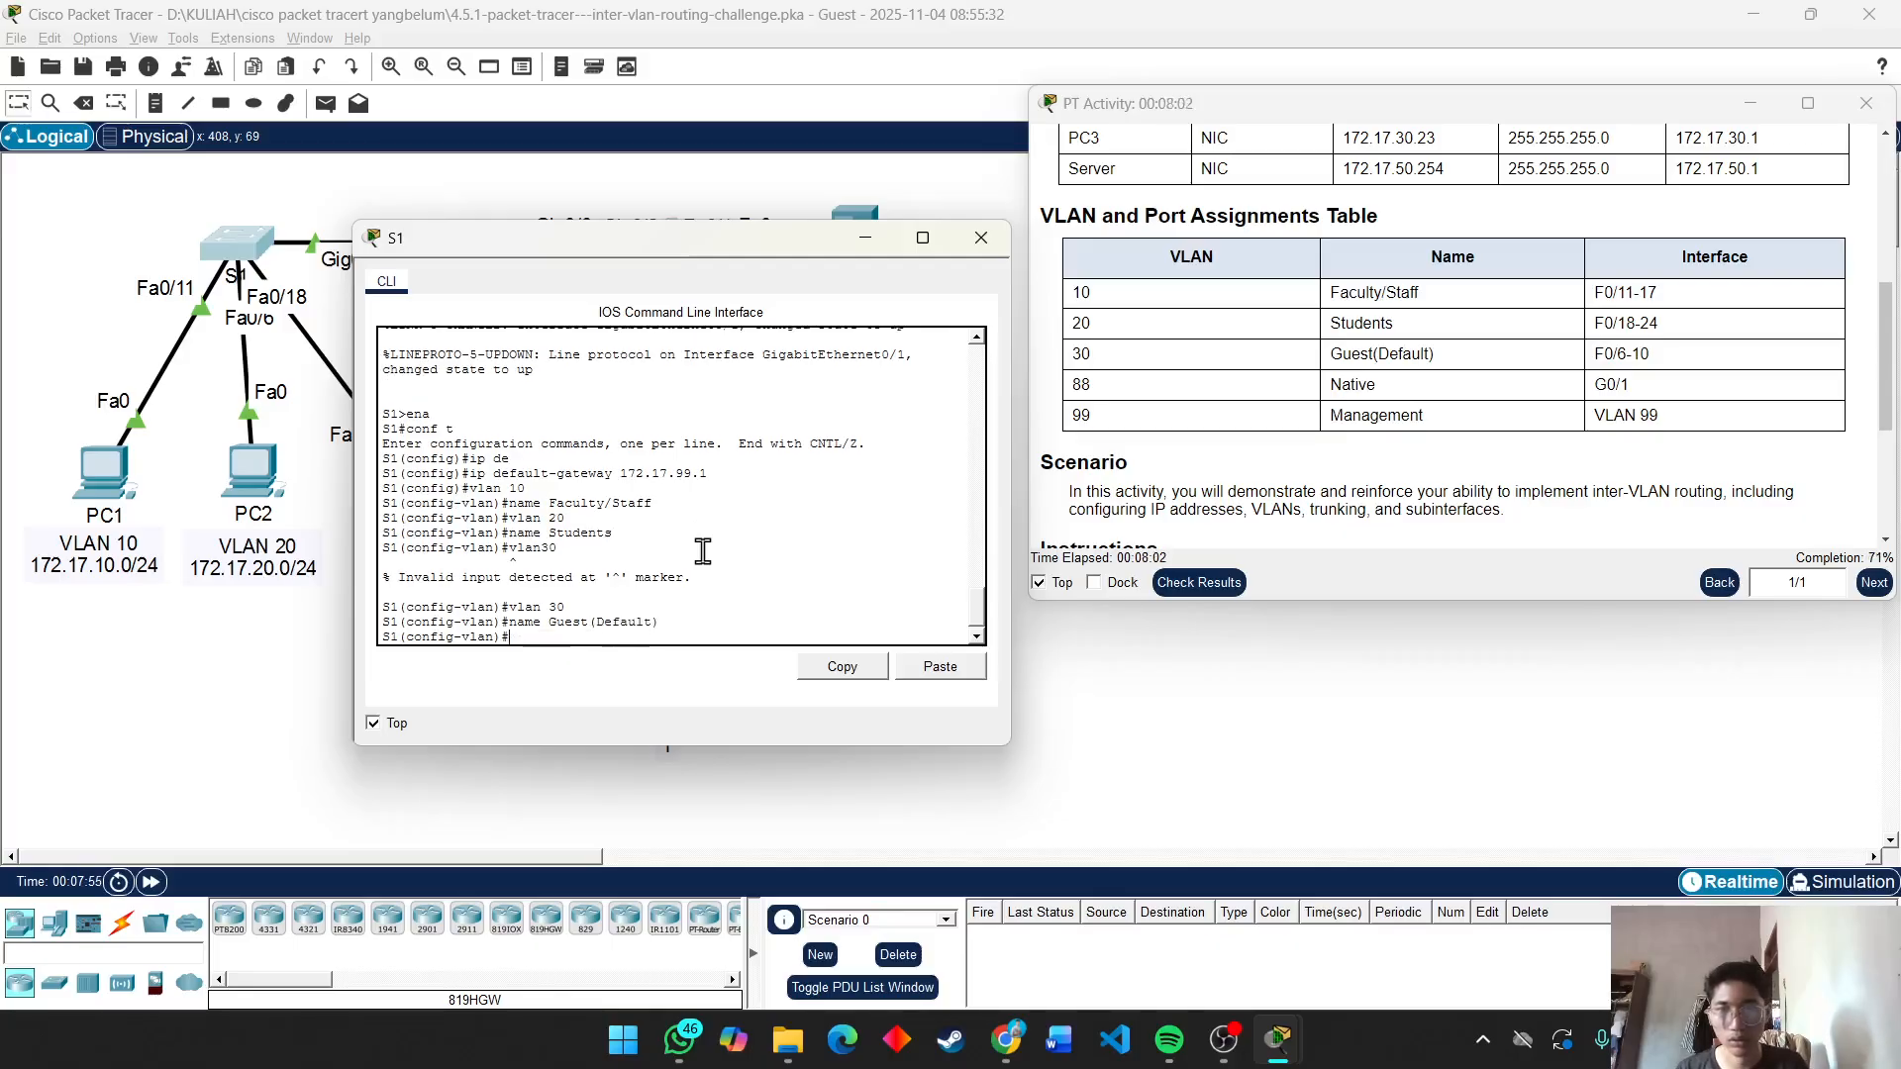
# Create VLAN 88 on S1 and name it Native.
pyautogui.write('vlan')
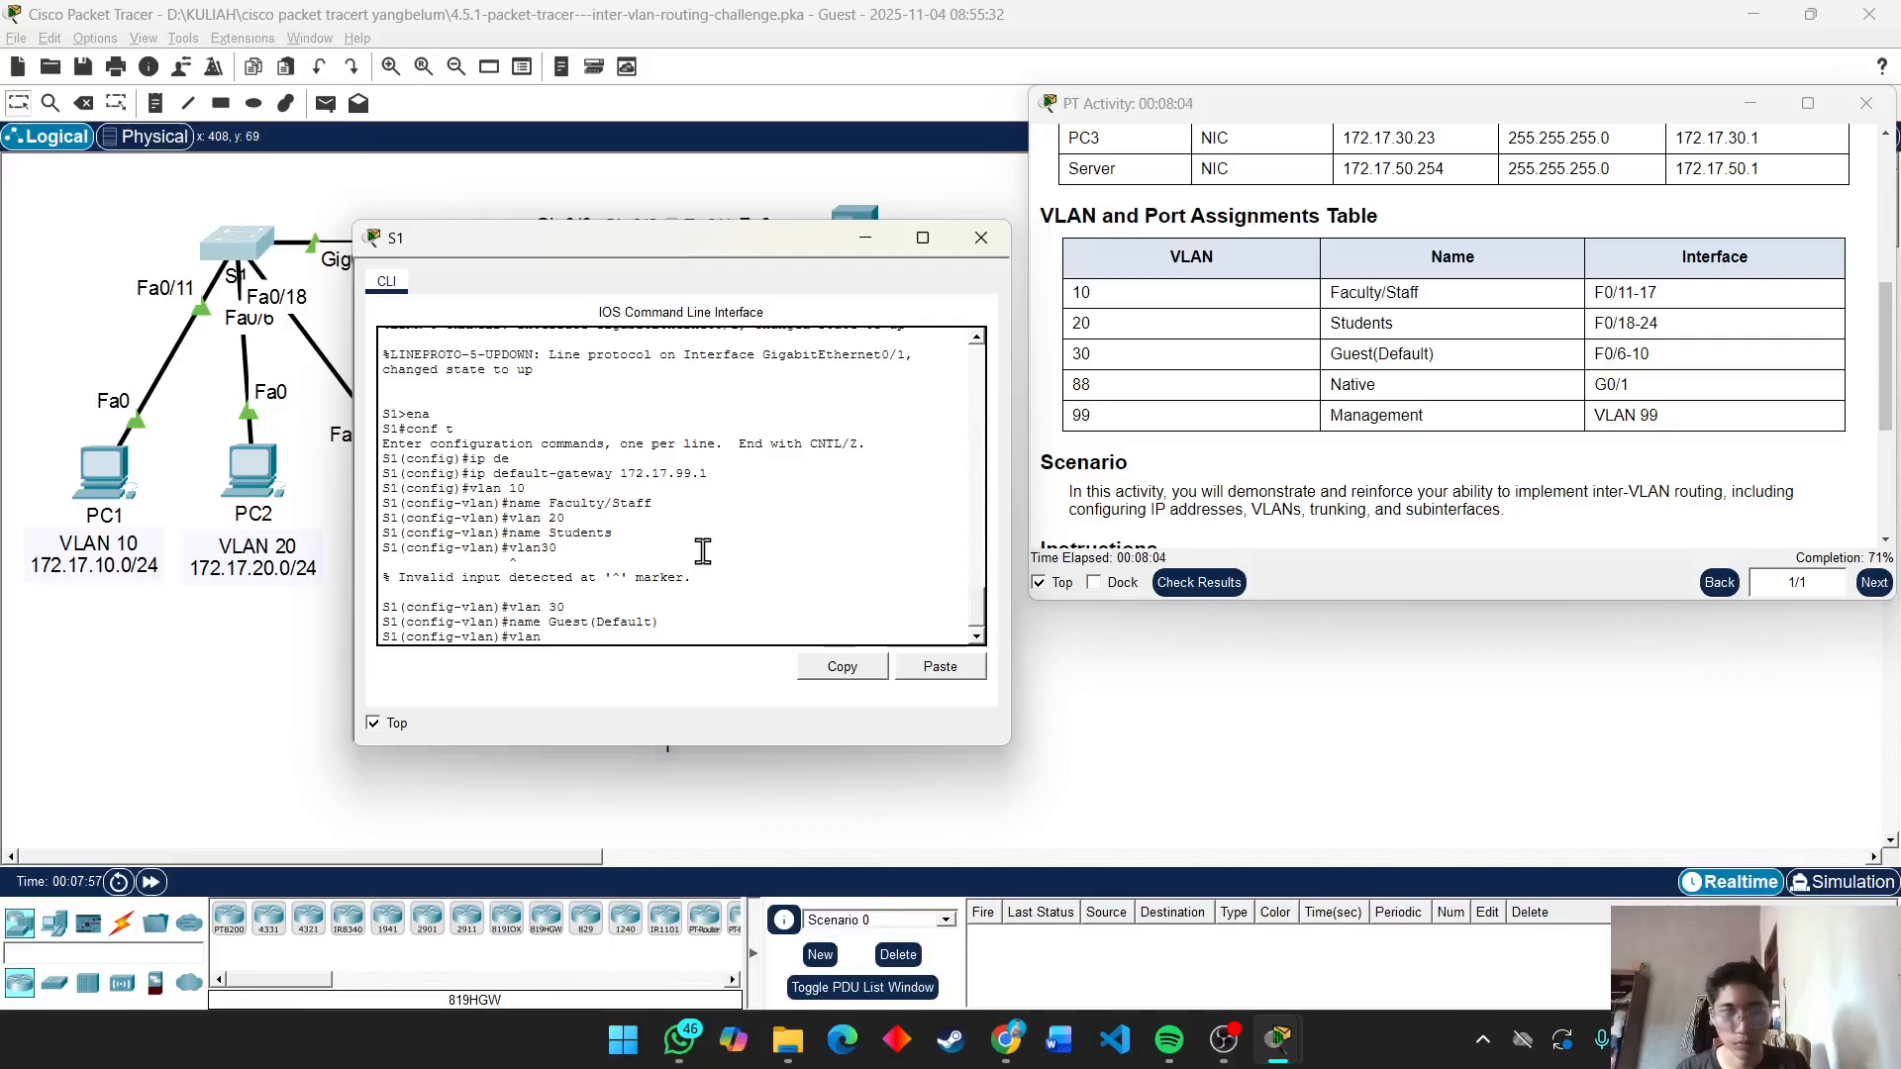
pyautogui.write(' 88')
pyautogui.press('Return')
pyautogui.write('nfig-vlan)#n')
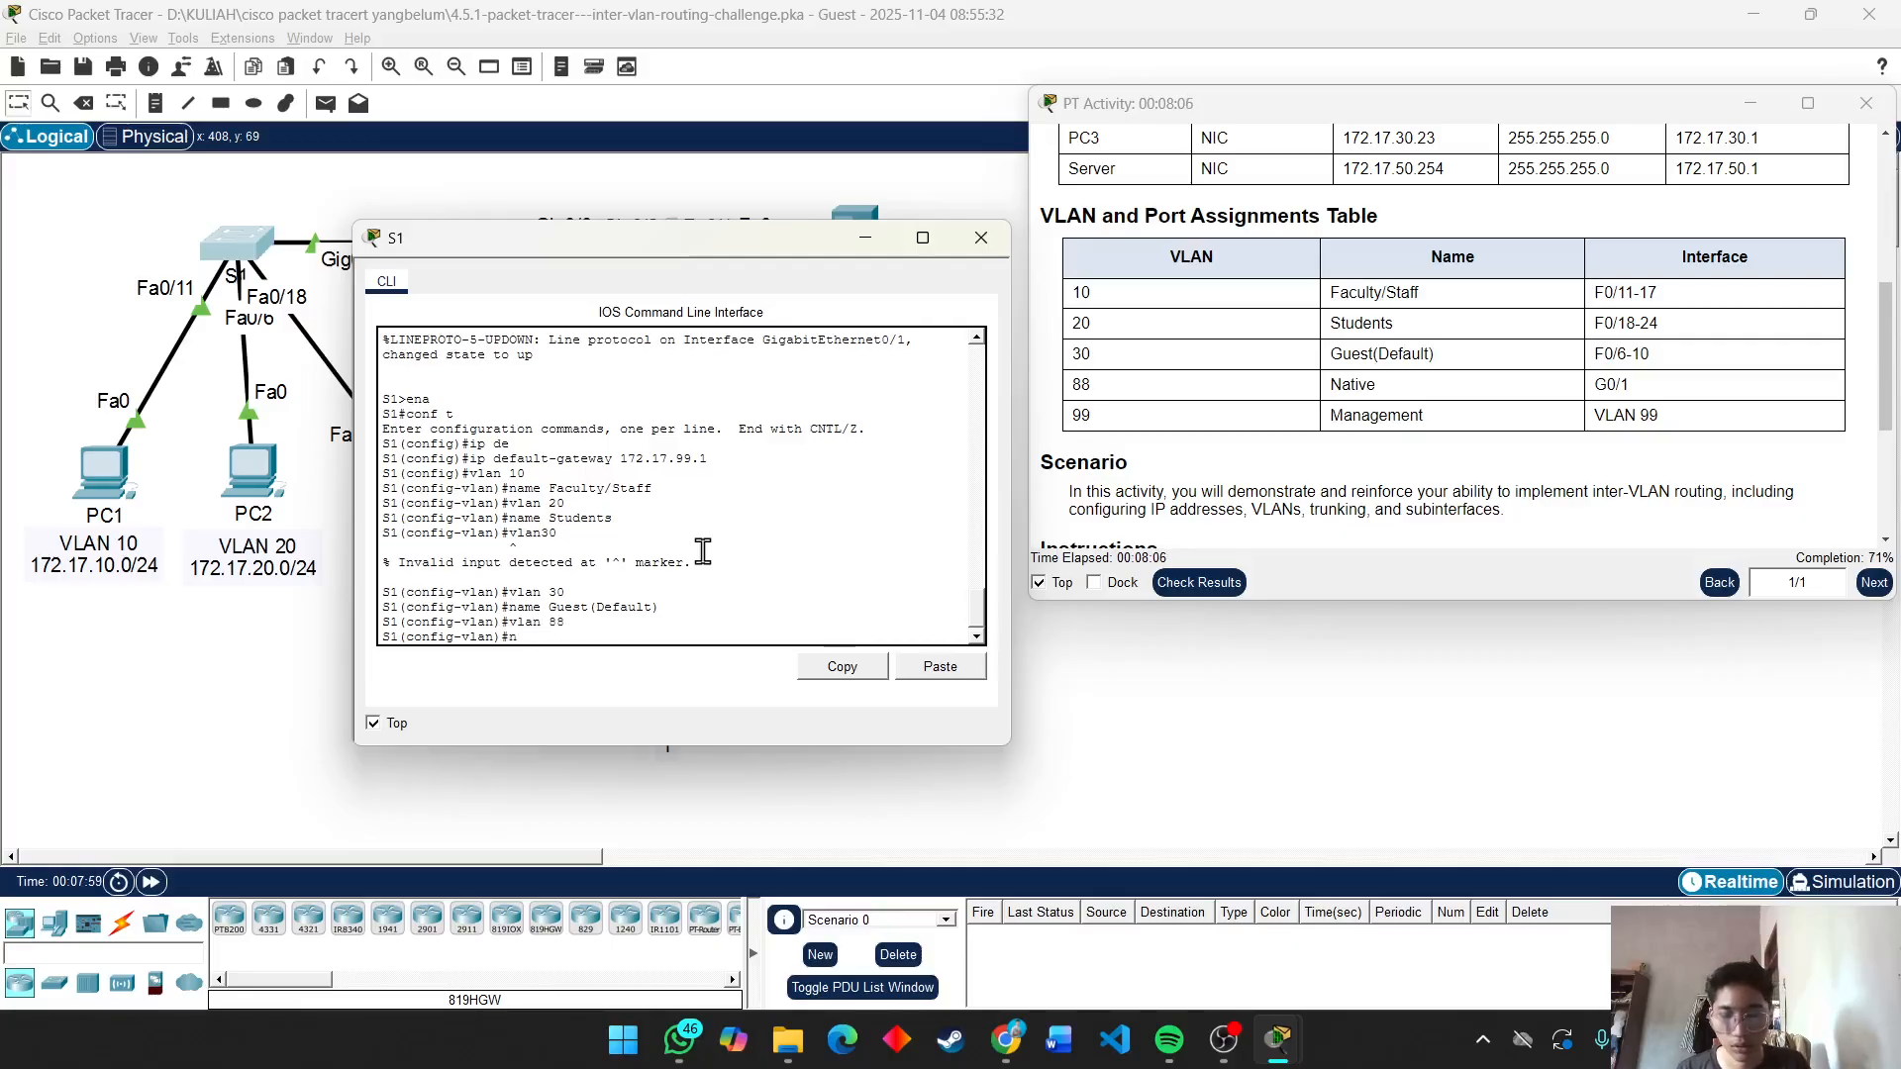
pyautogui.write('ame Na')
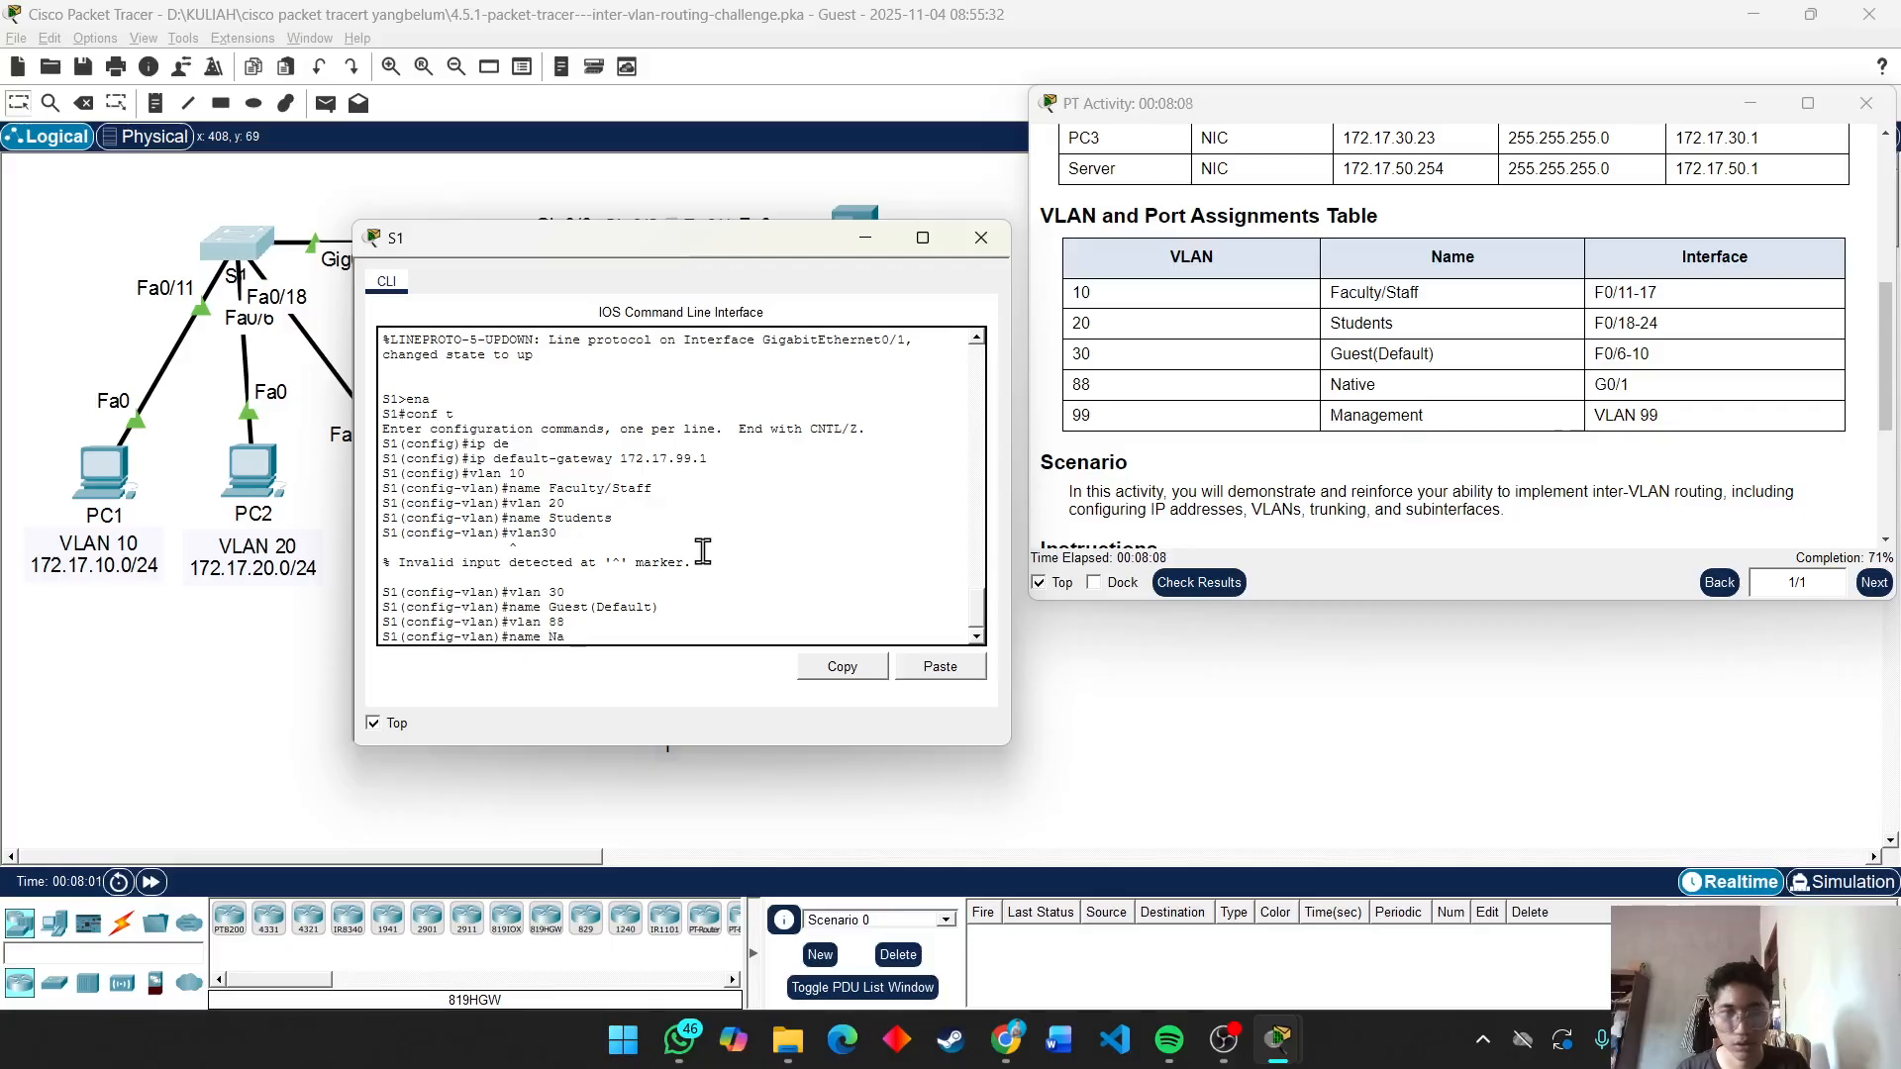
pyautogui.write('tive')
pyautogui.press('Return')
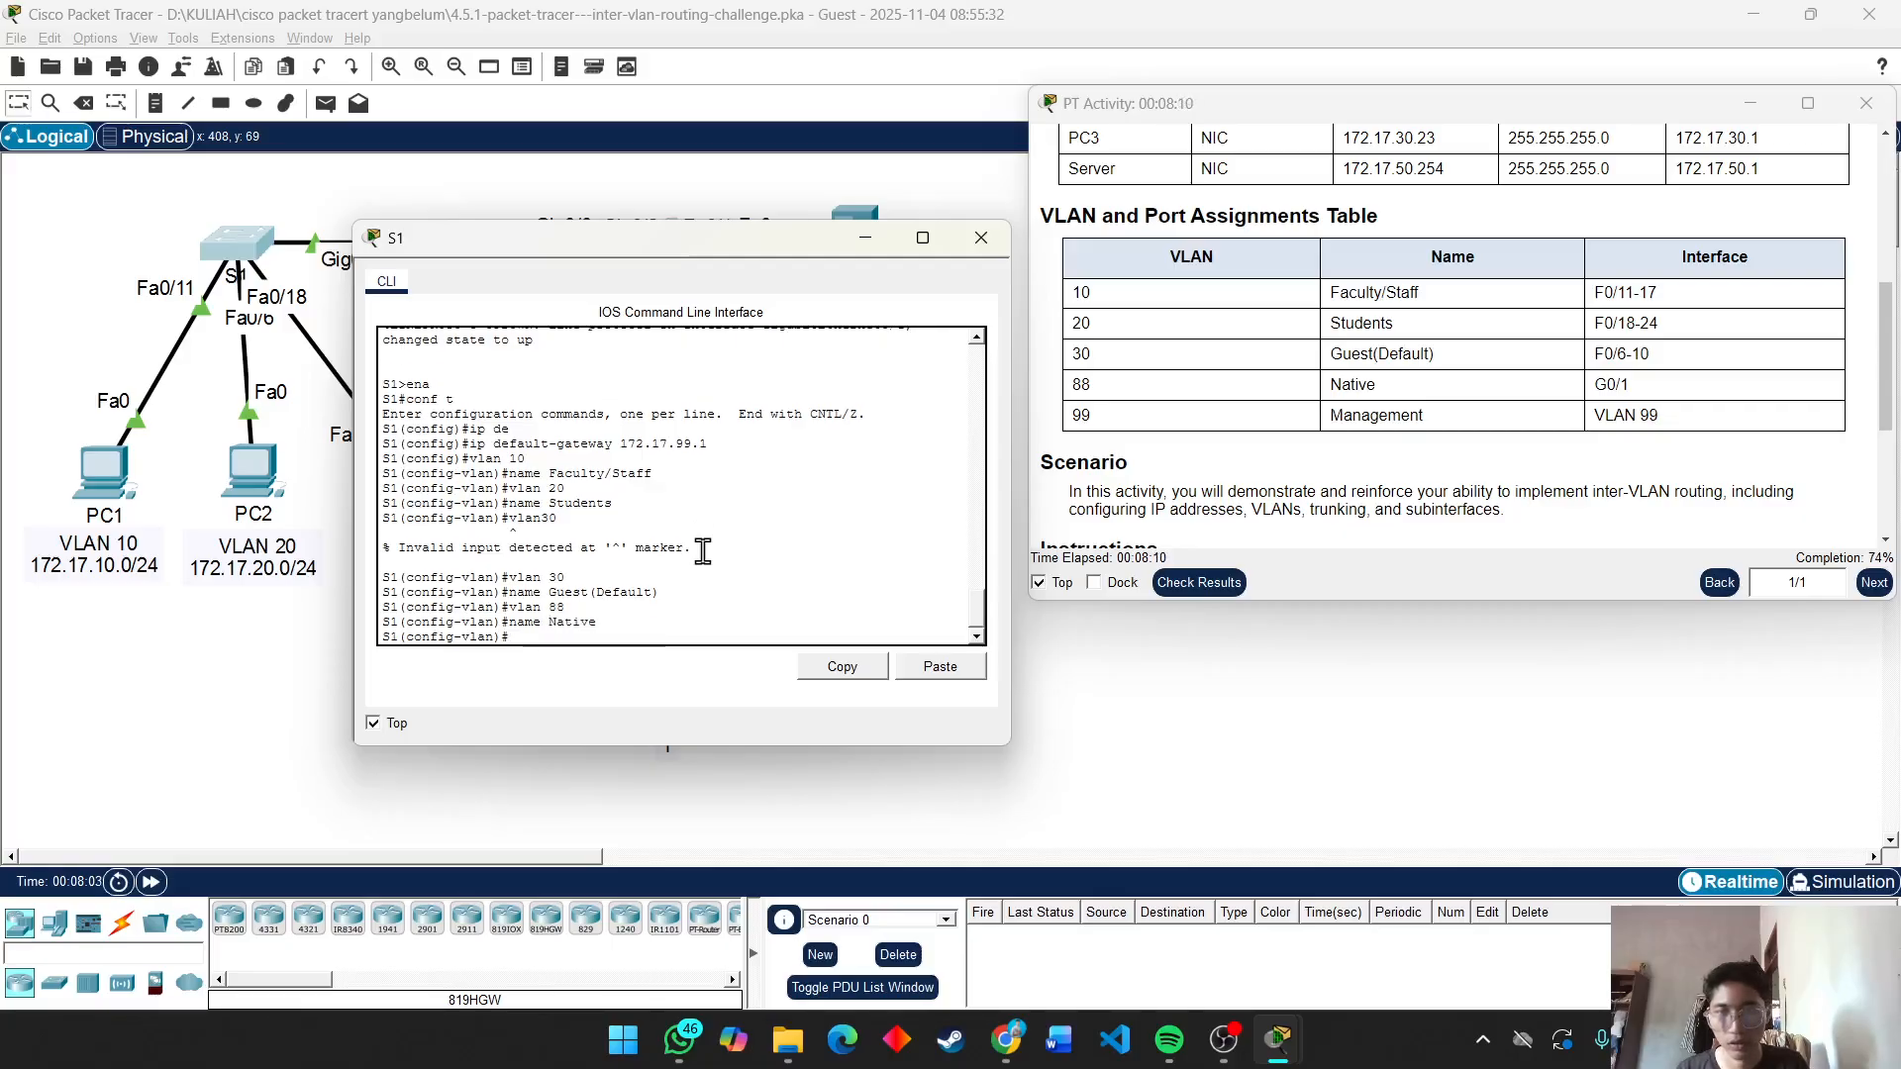
# Create VLAN 99 on S1 and name it Managemenet.
pyautogui.write('vl')
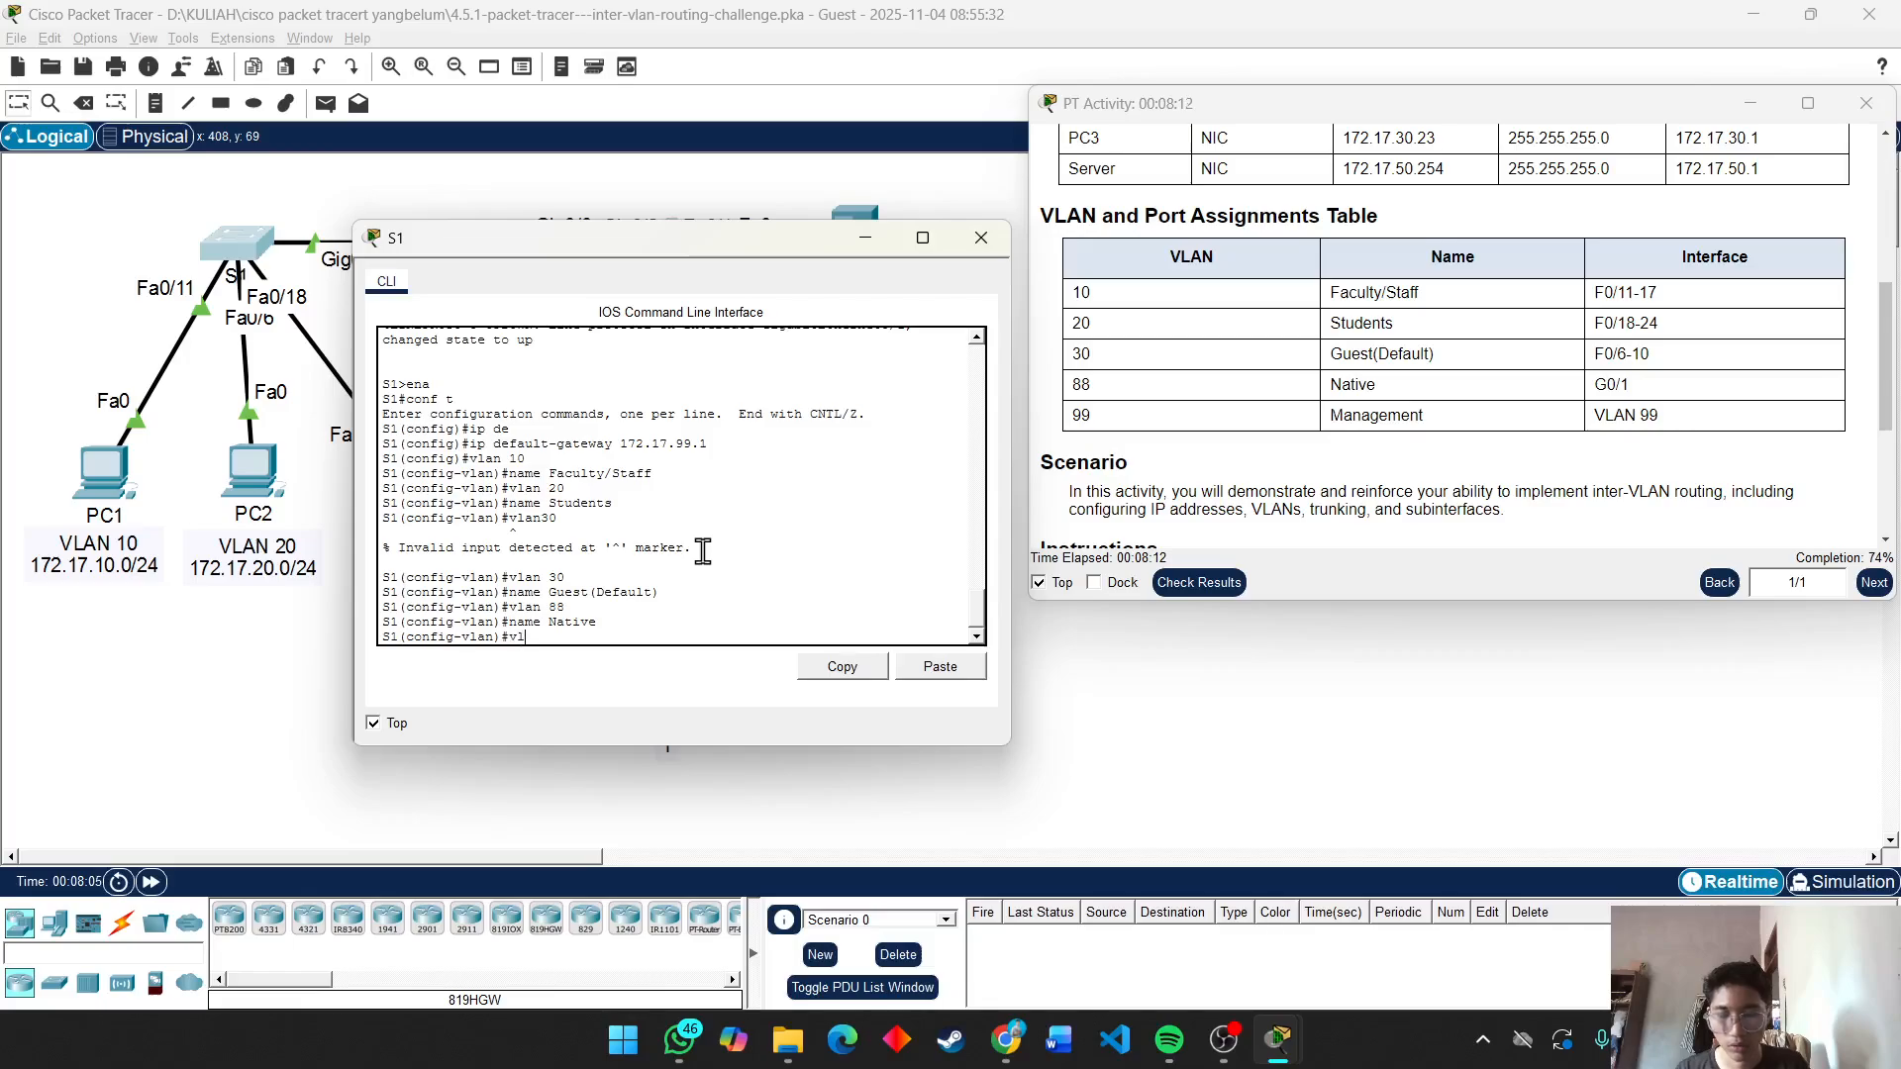
pyautogui.write('an')
pyautogui.write(' 99 N')
pyautogui.press('Return')
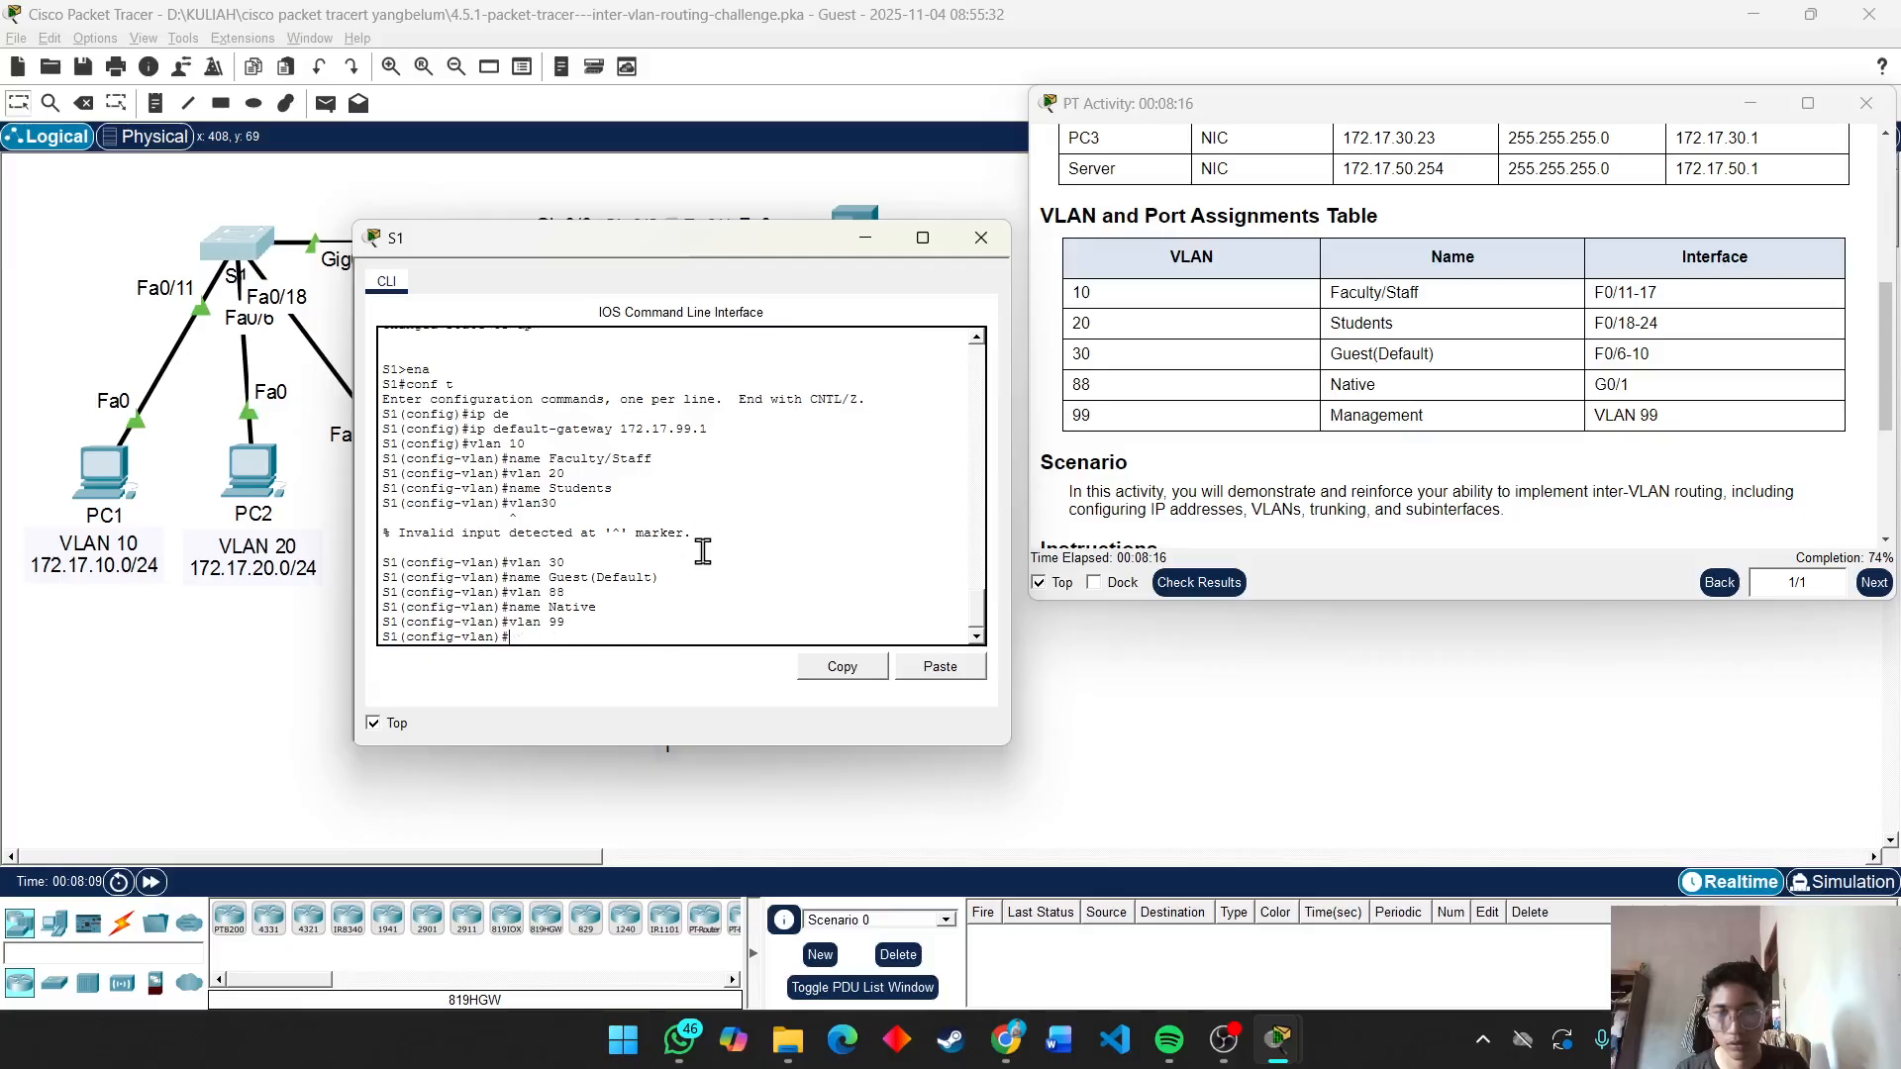
pyautogui.write('name Managemenet')
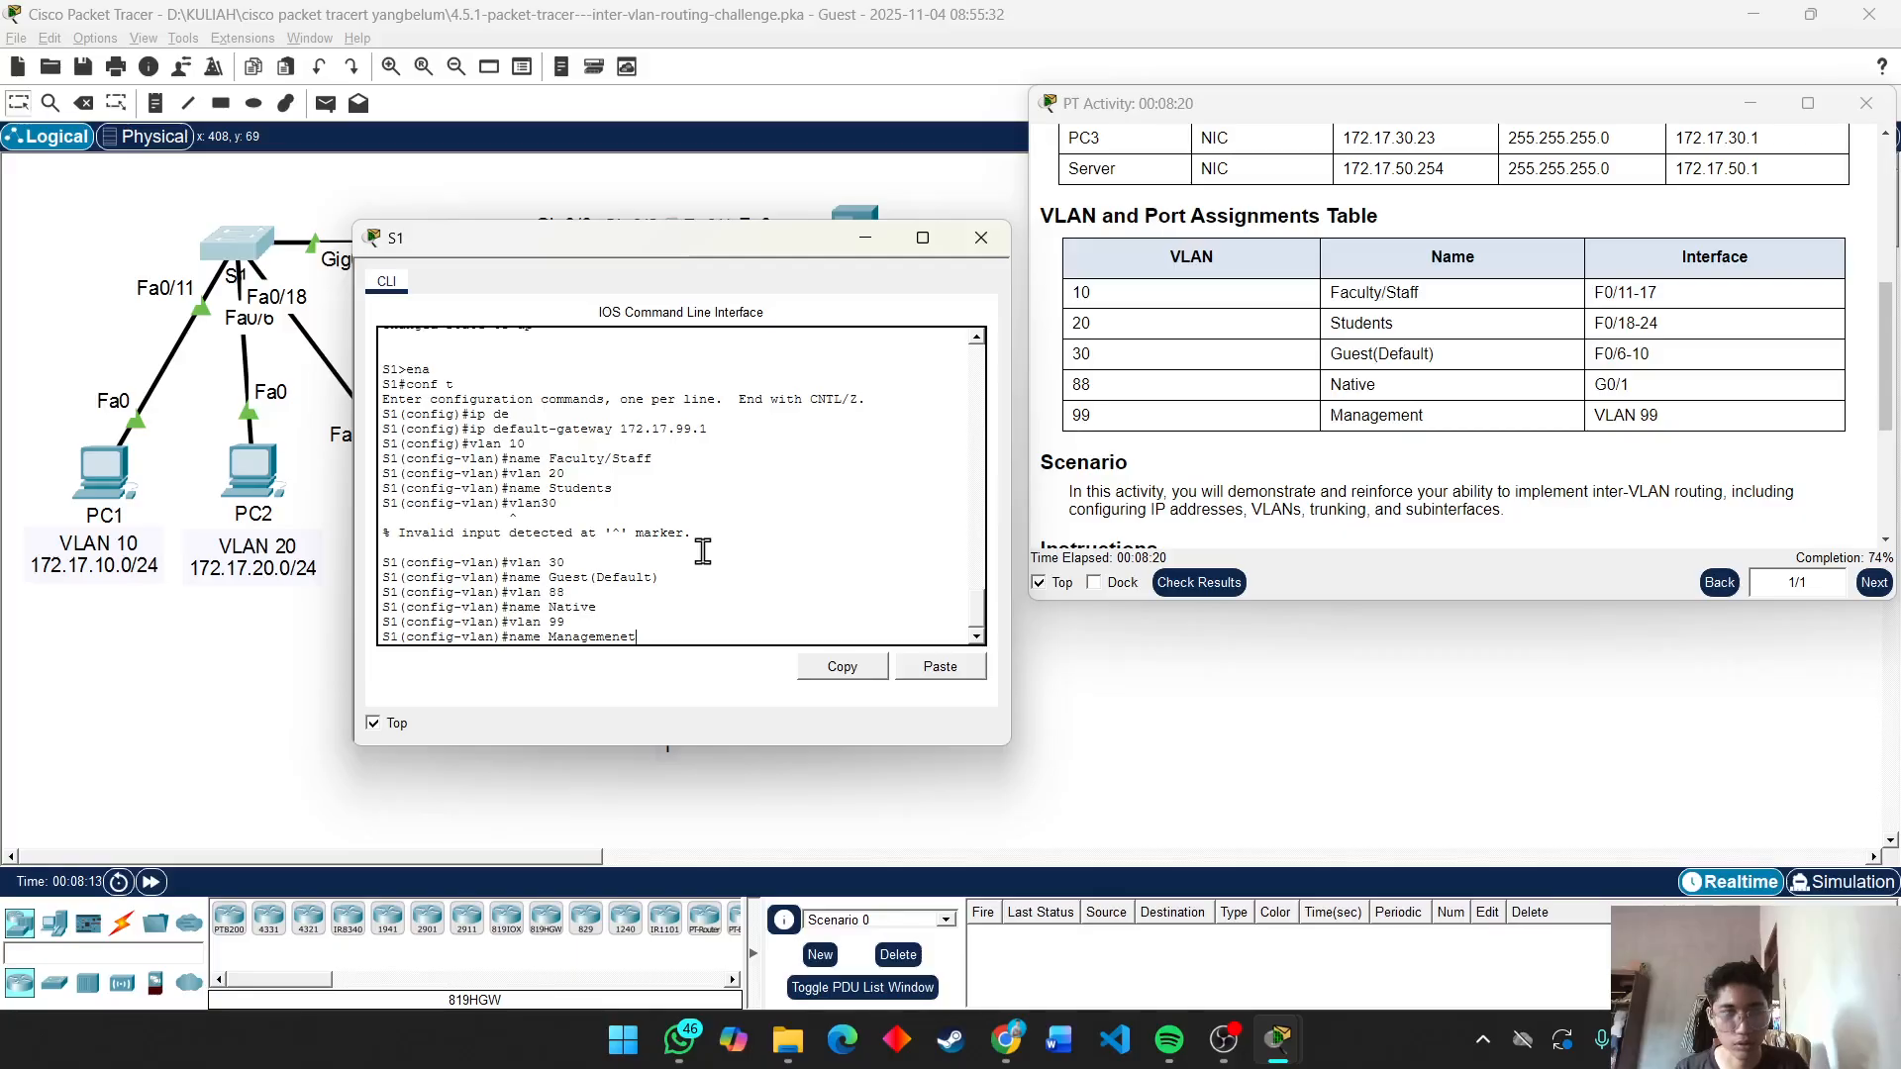
pyautogui.press('Return')
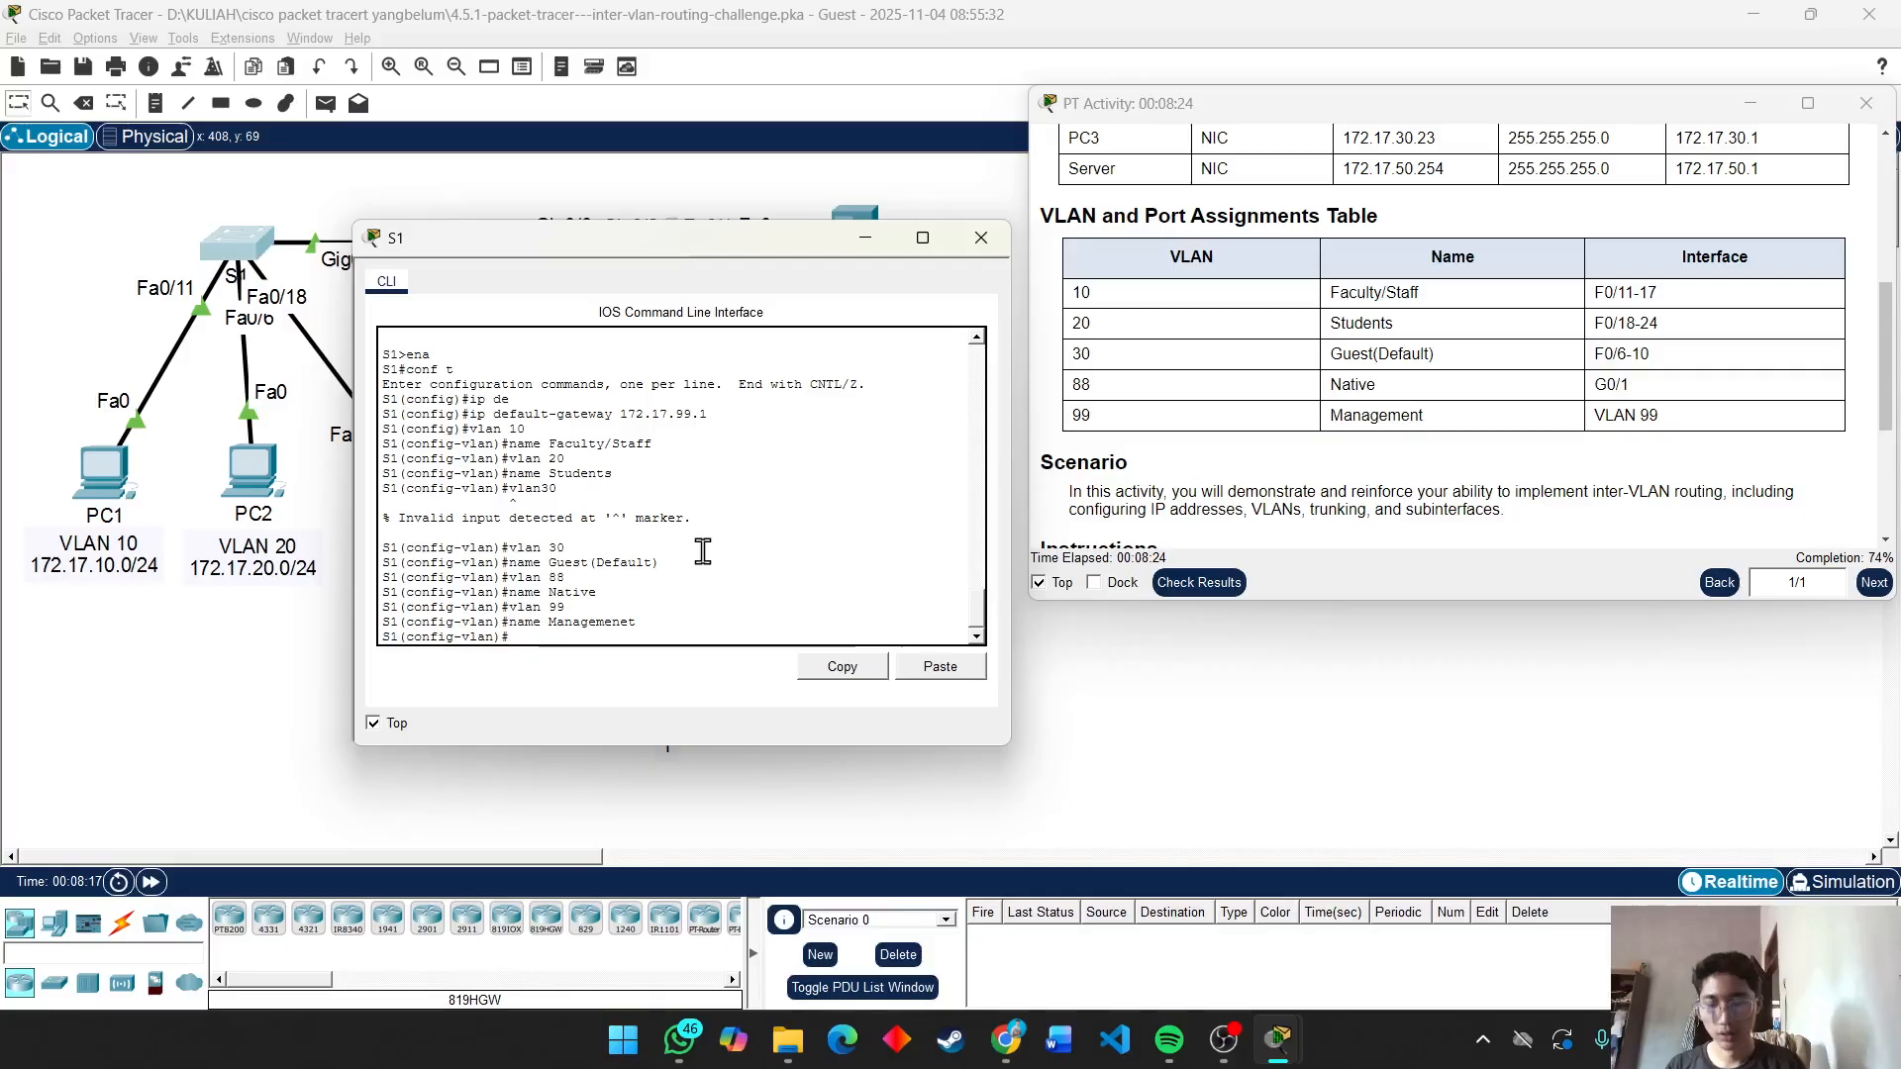
# Leave configuration mode on S1 and review the brief VLAN listing with its names and port assignments.
pyautogui.write('end')
pyautogui.press('Return')
pyautogui.press('Return')
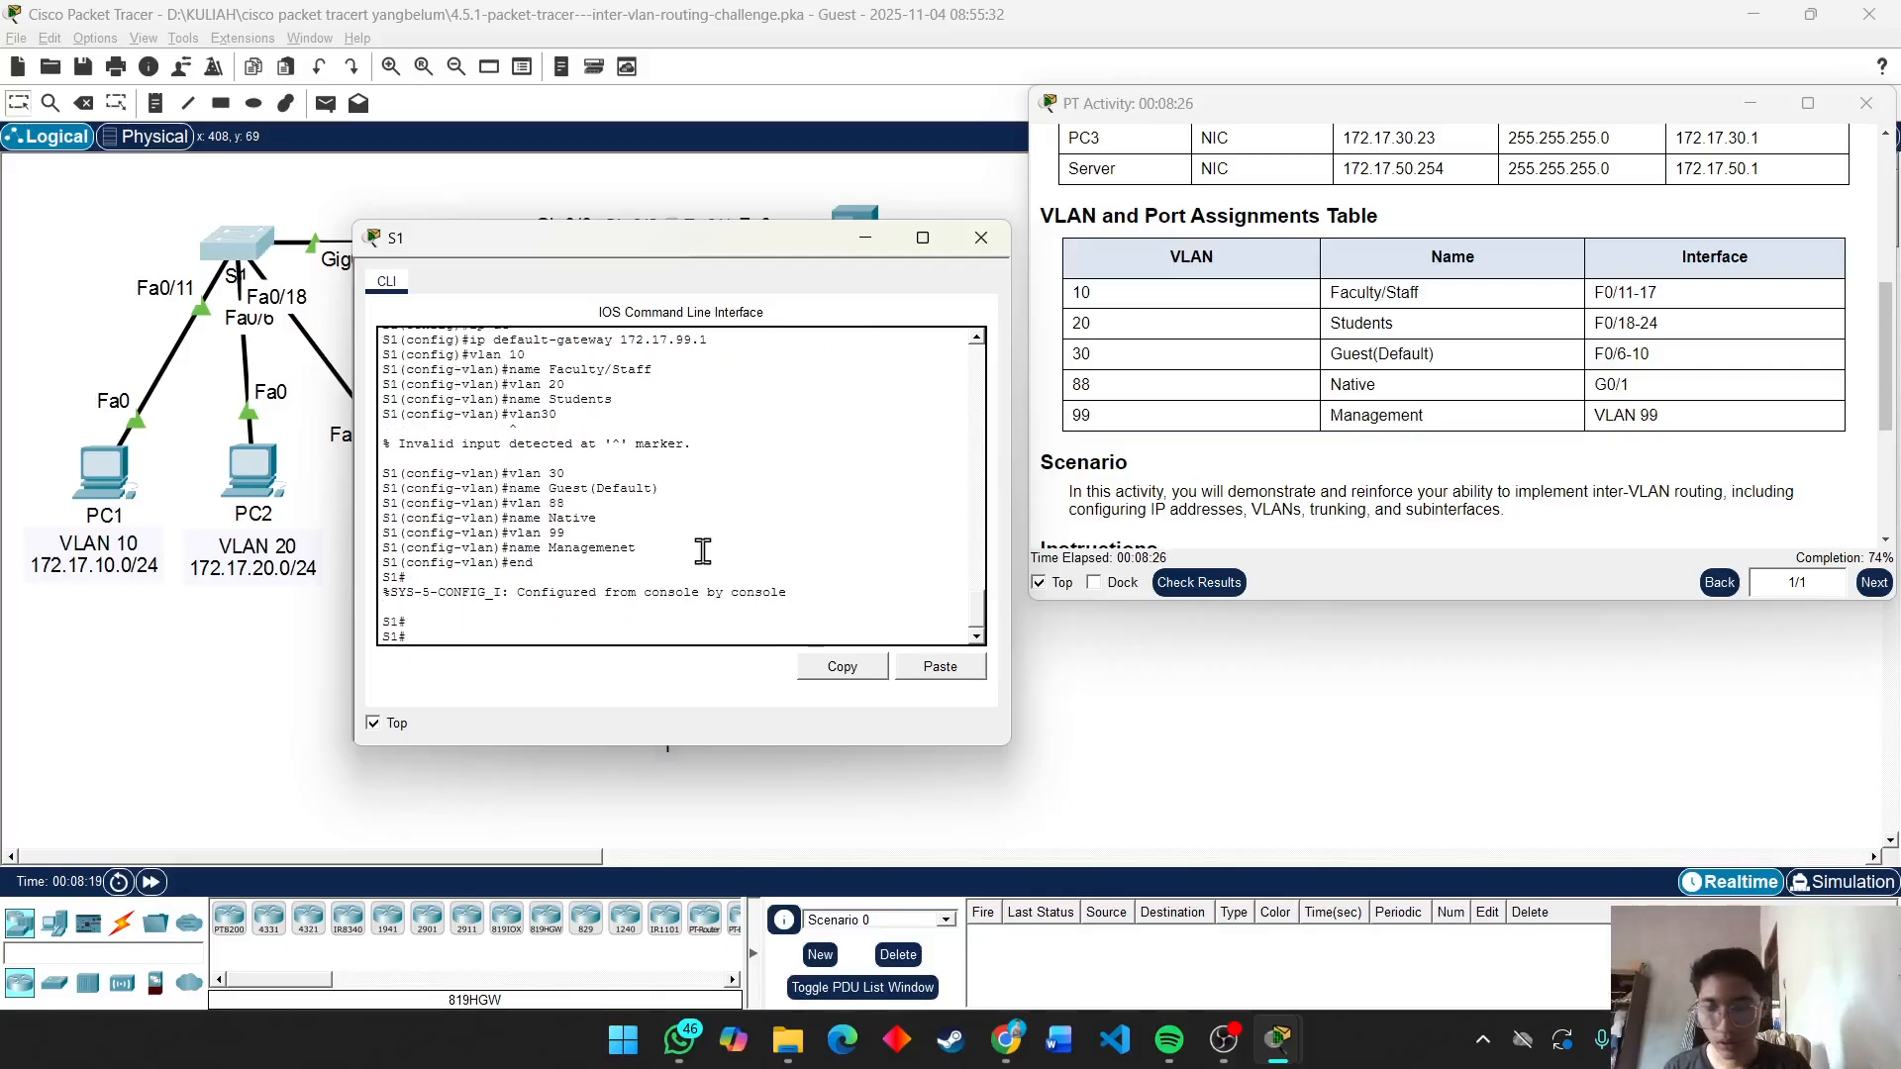
pyautogui.write('show cl')
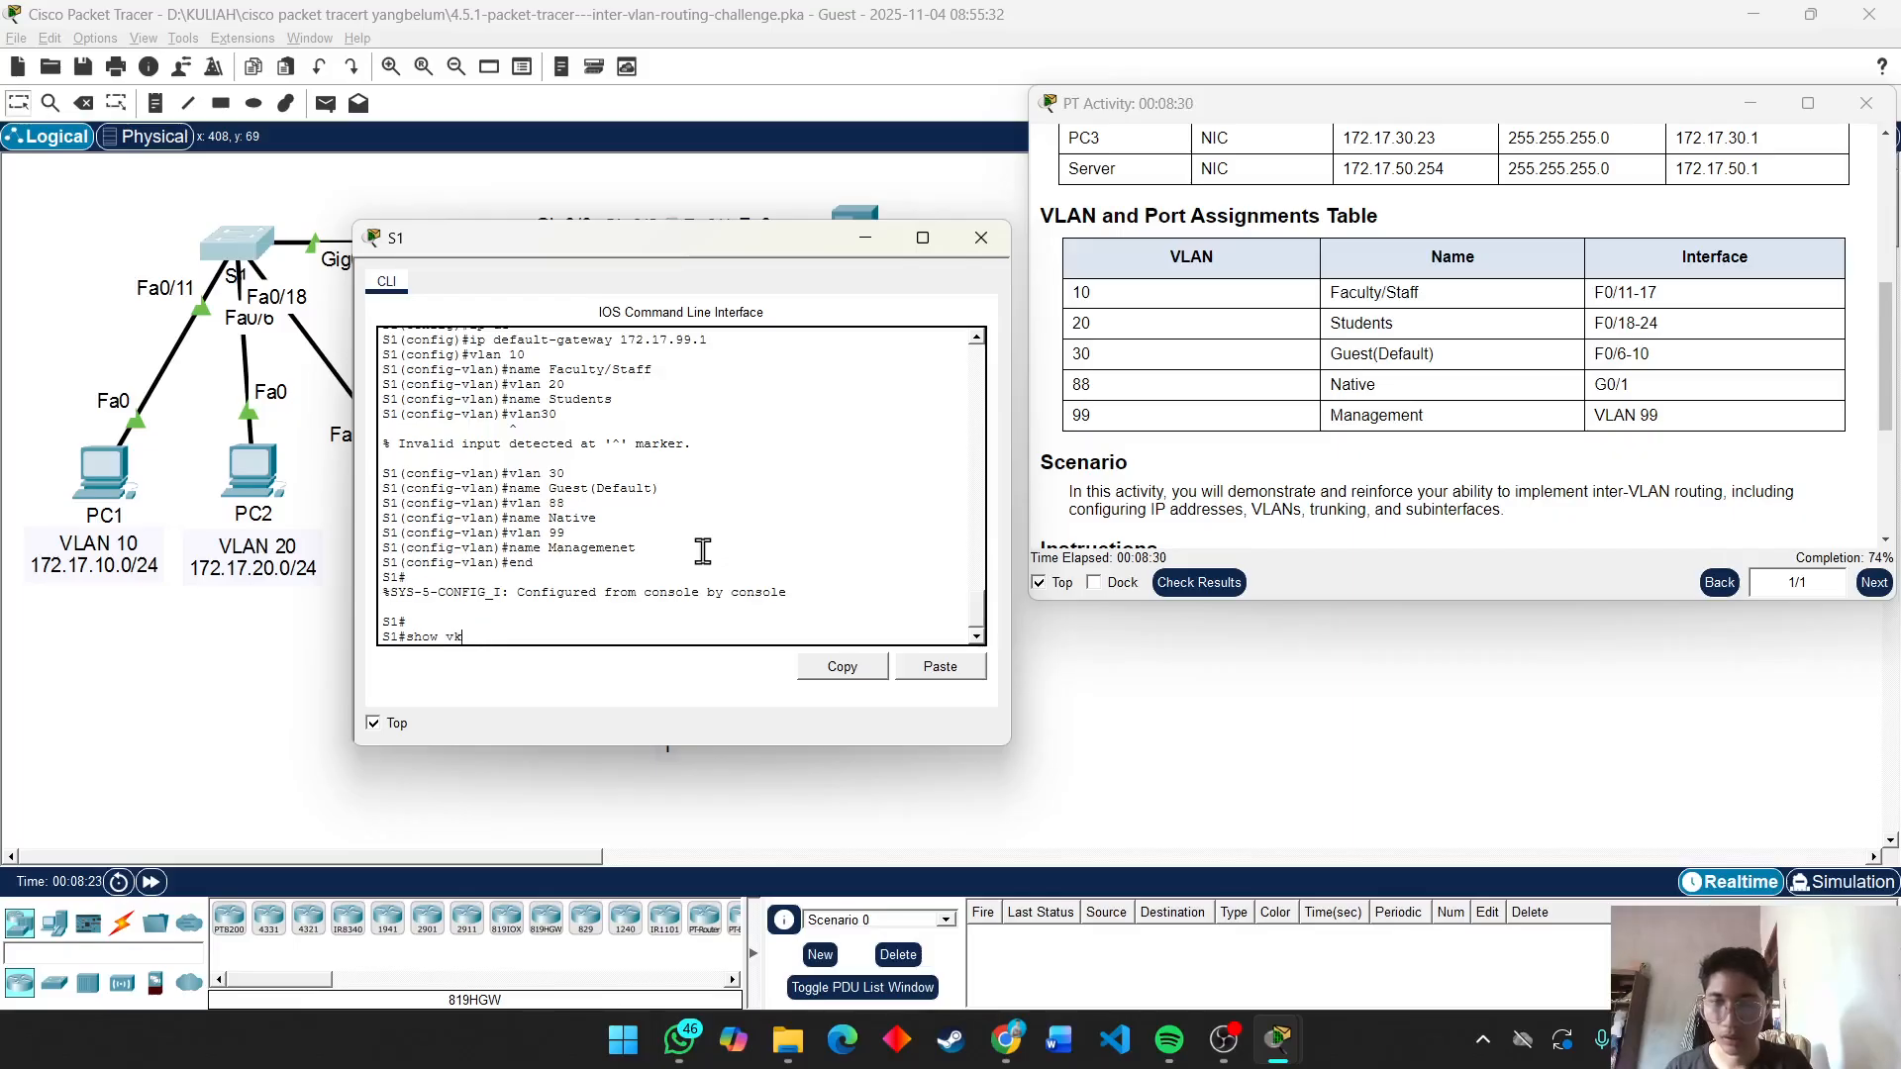
pyautogui.press('BackSpace')
pyautogui.write('lan brief')
pyautogui.press('Return')
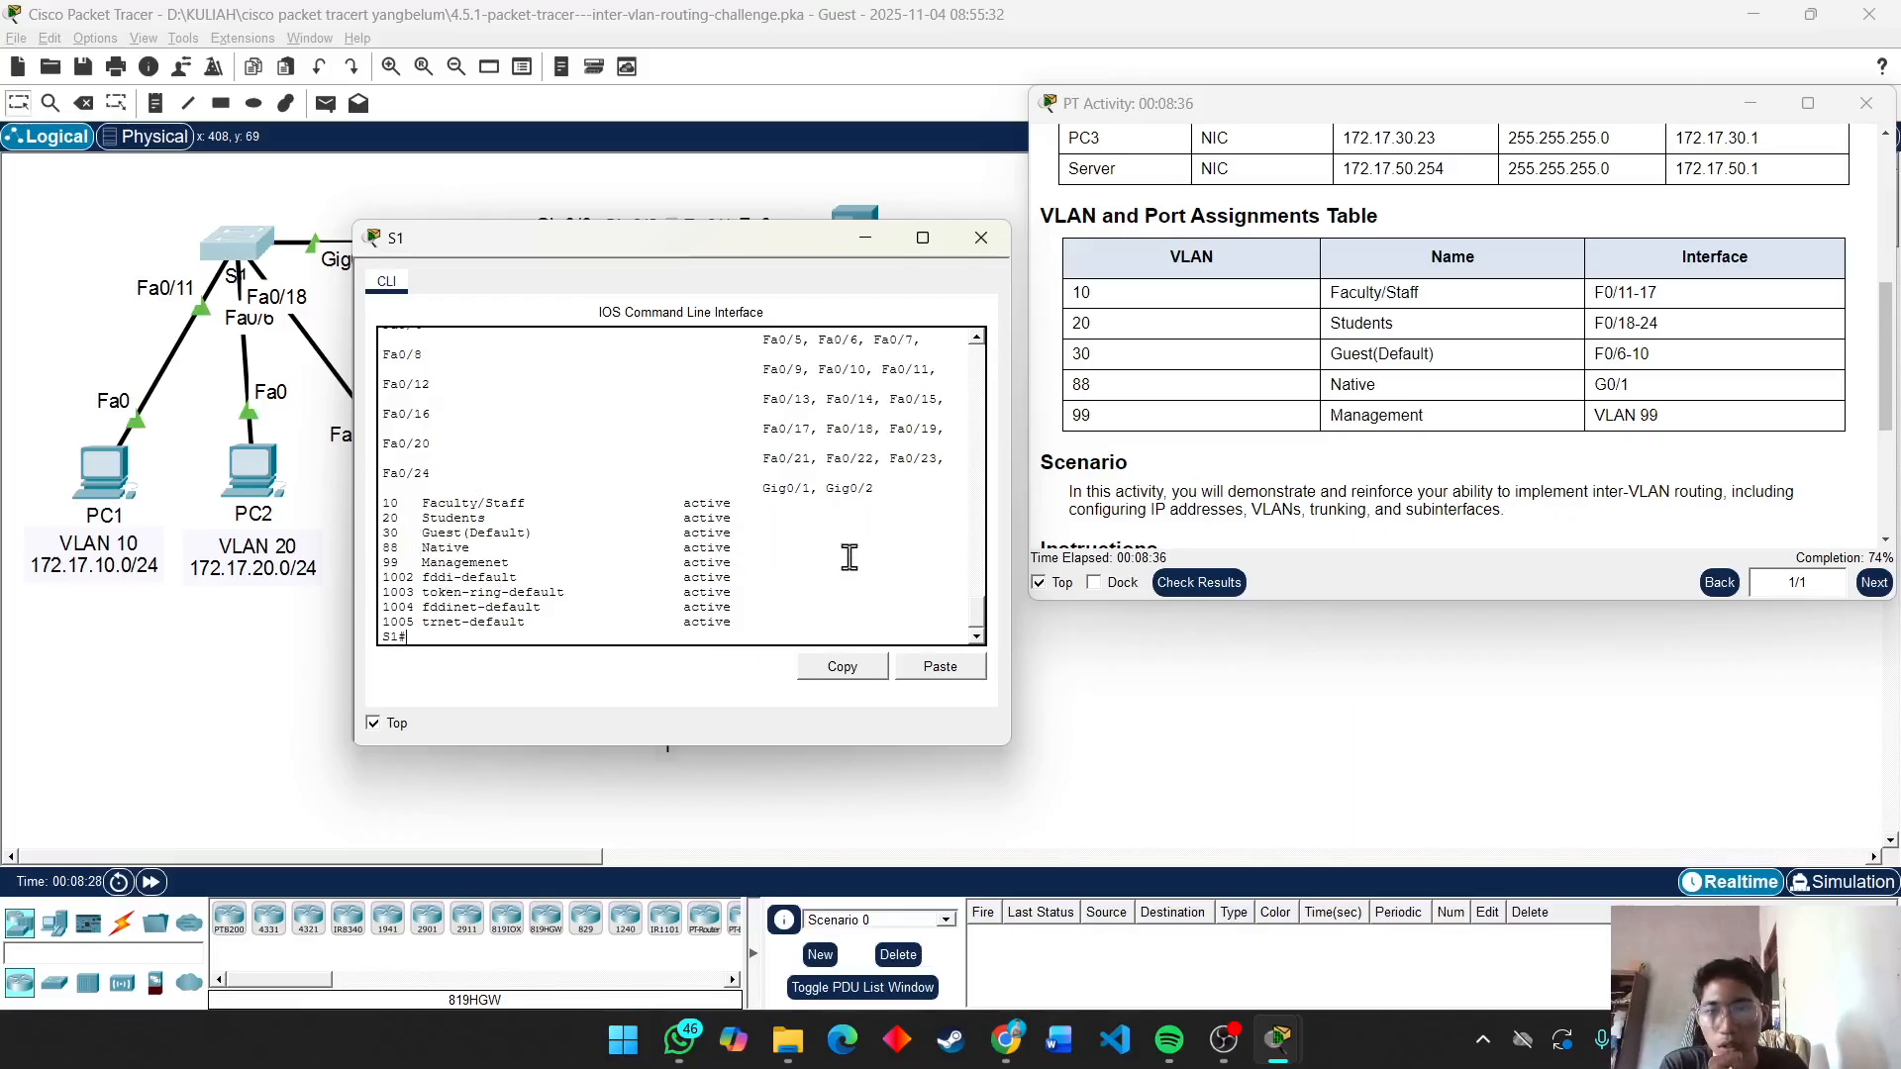
pyautogui.scroll(5, 819, 512)
pyautogui.scroll(-5, 818, 512)
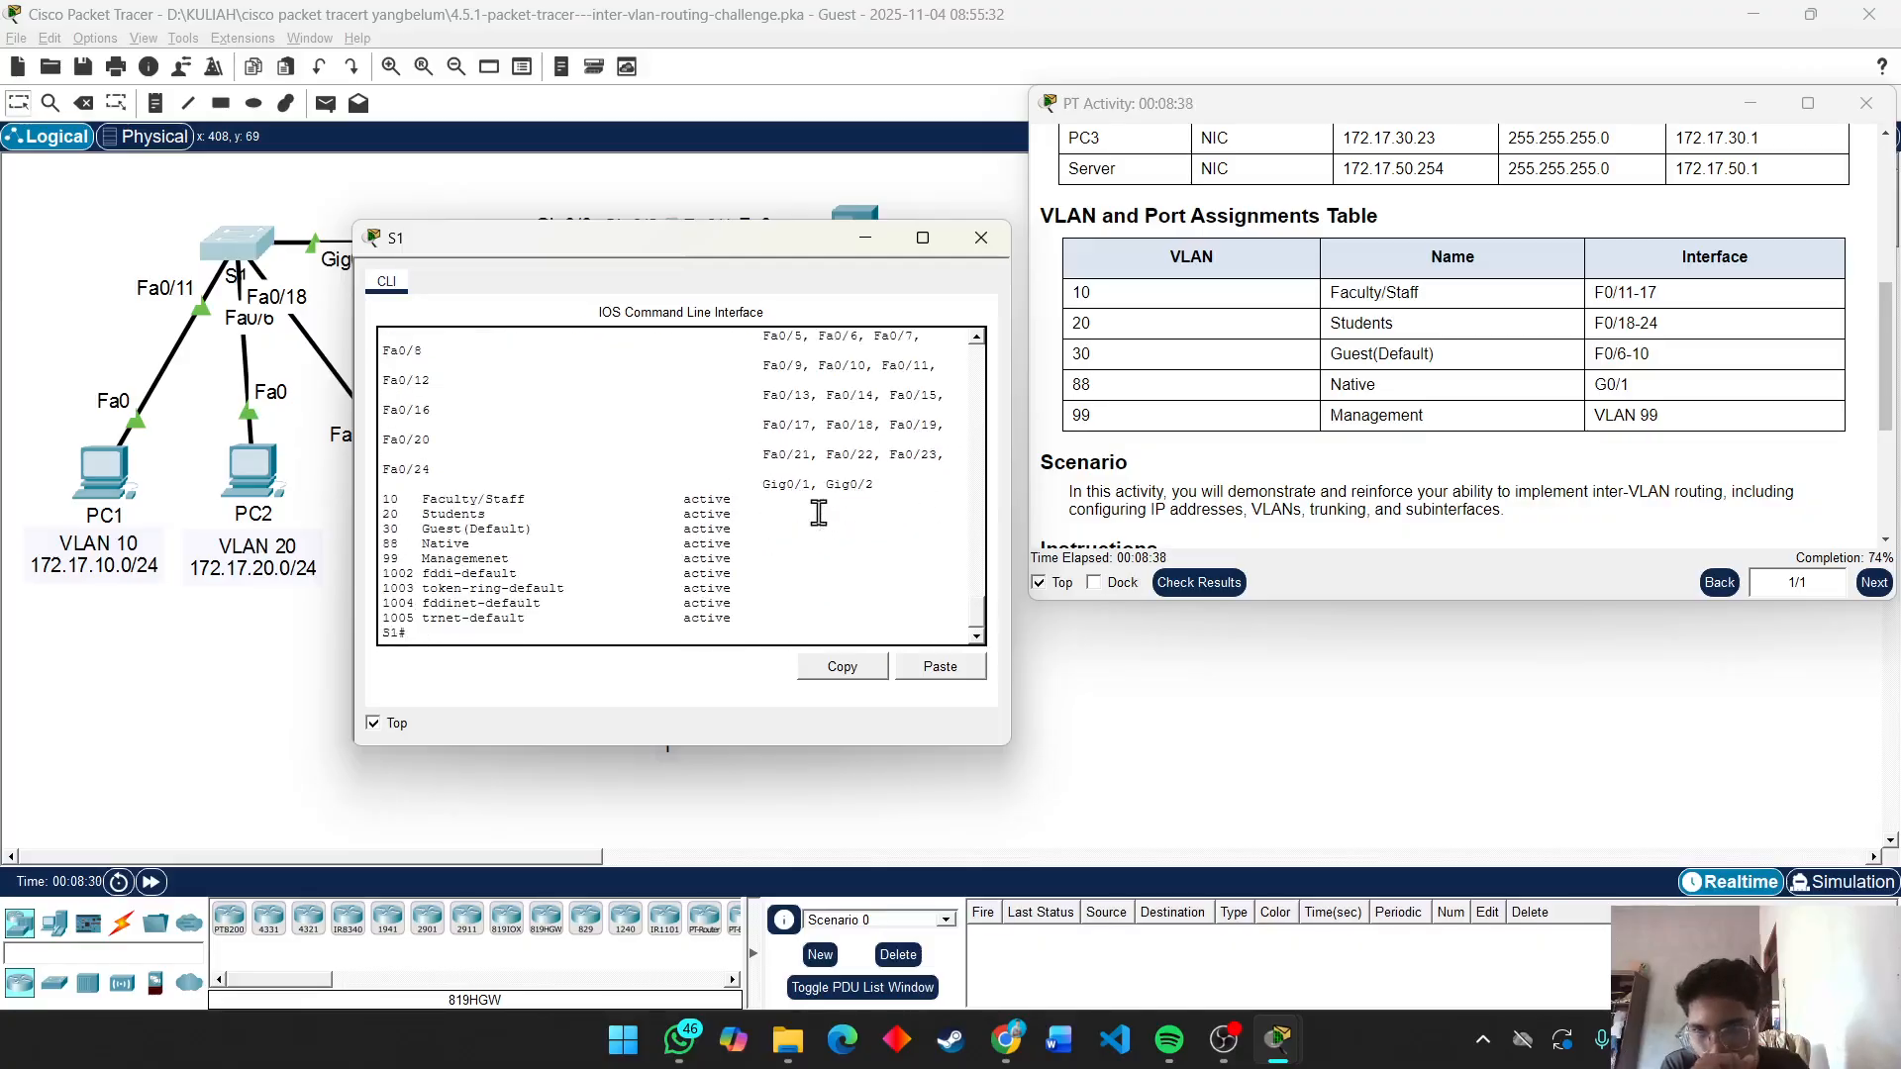
pyautogui.scroll(3, 819, 512)
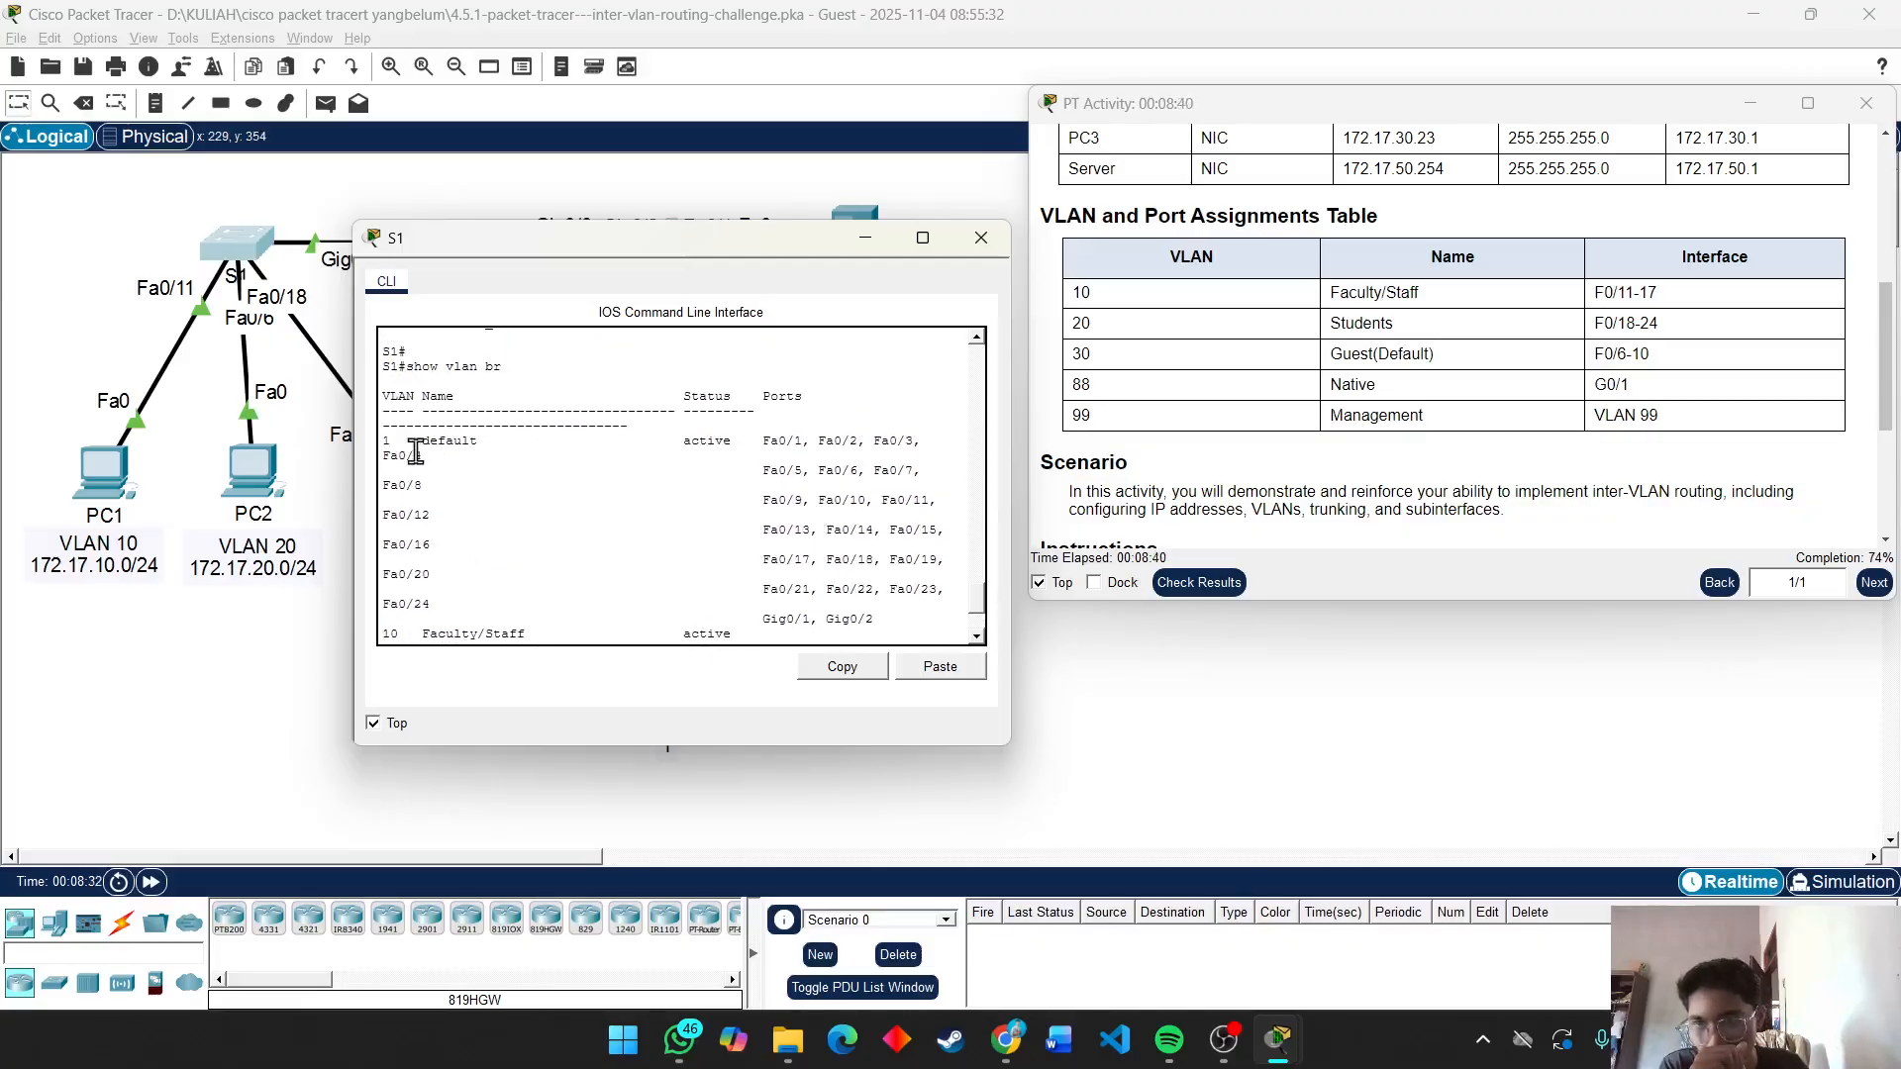
pyautogui.scroll(-3, 663, 512)
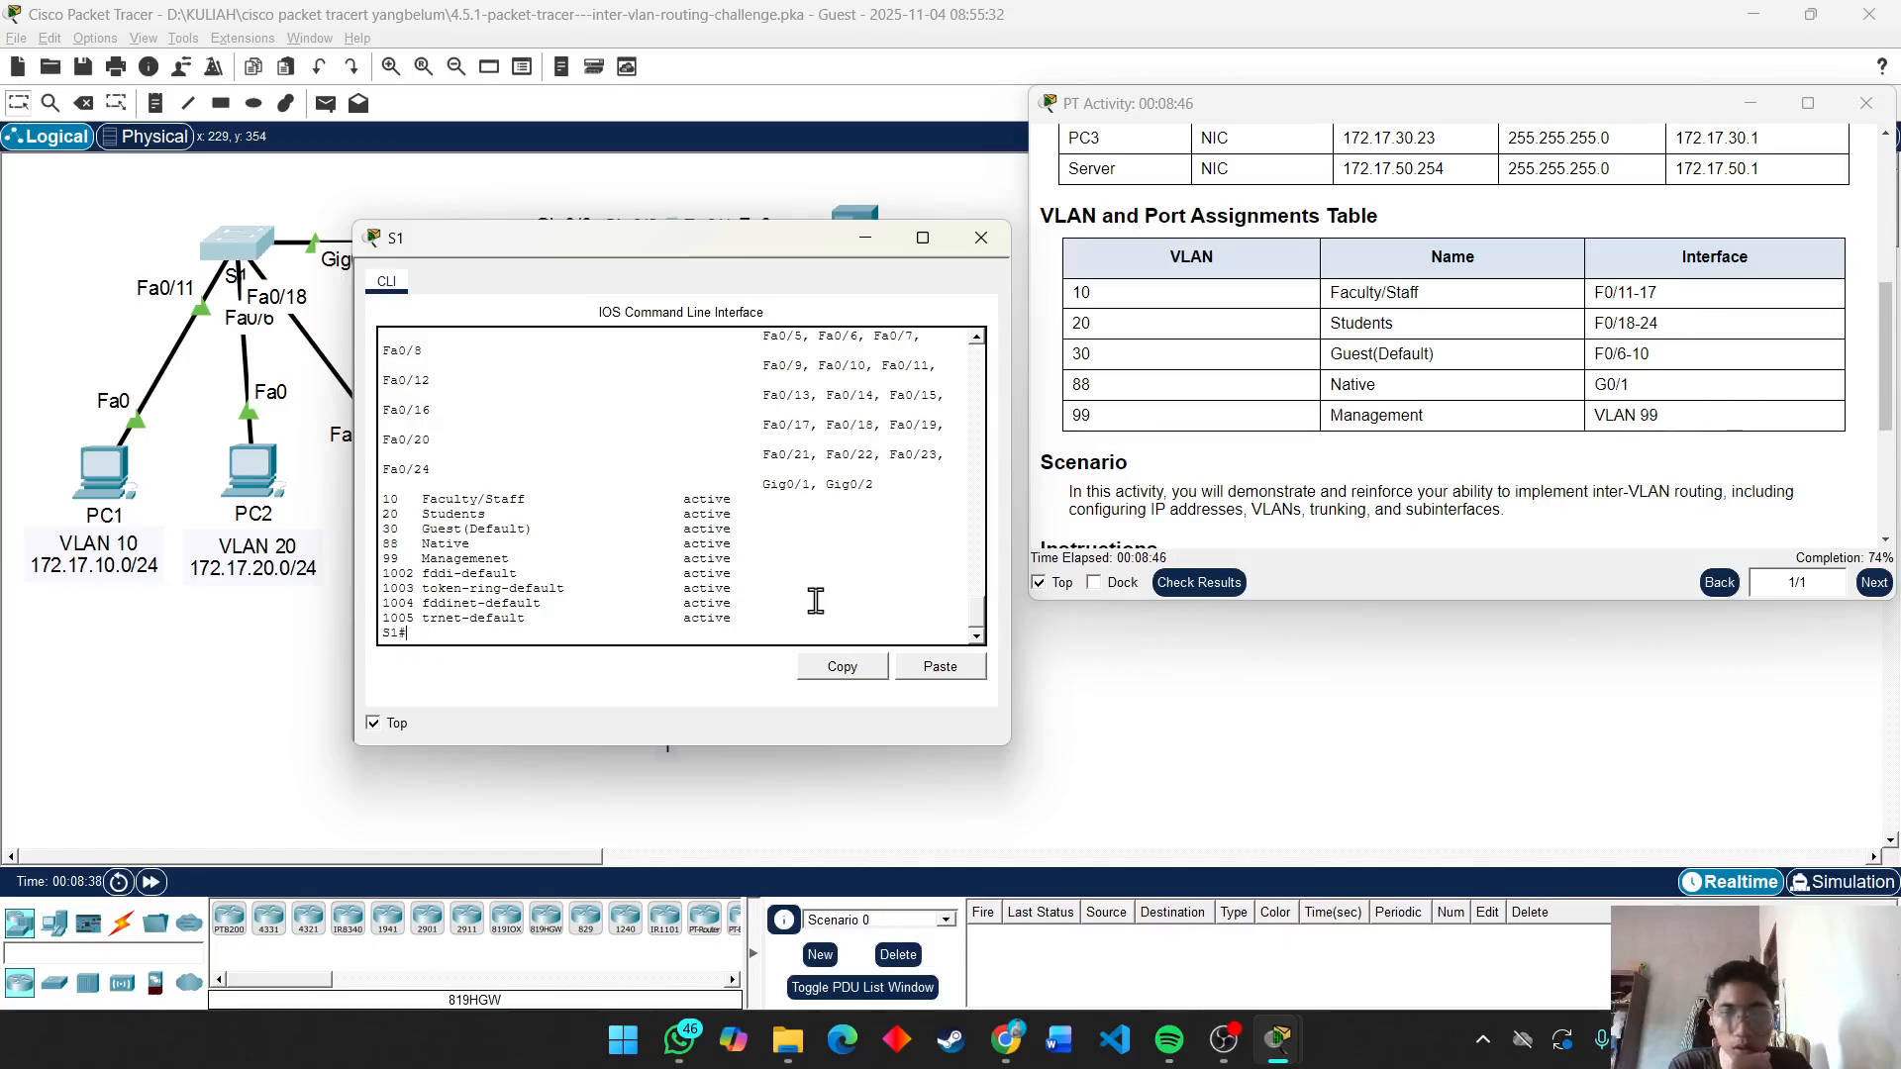
# Return to global configuration mode on S1 and enter interface range configuration for f0/11-17.
pyautogui.write('conf t')
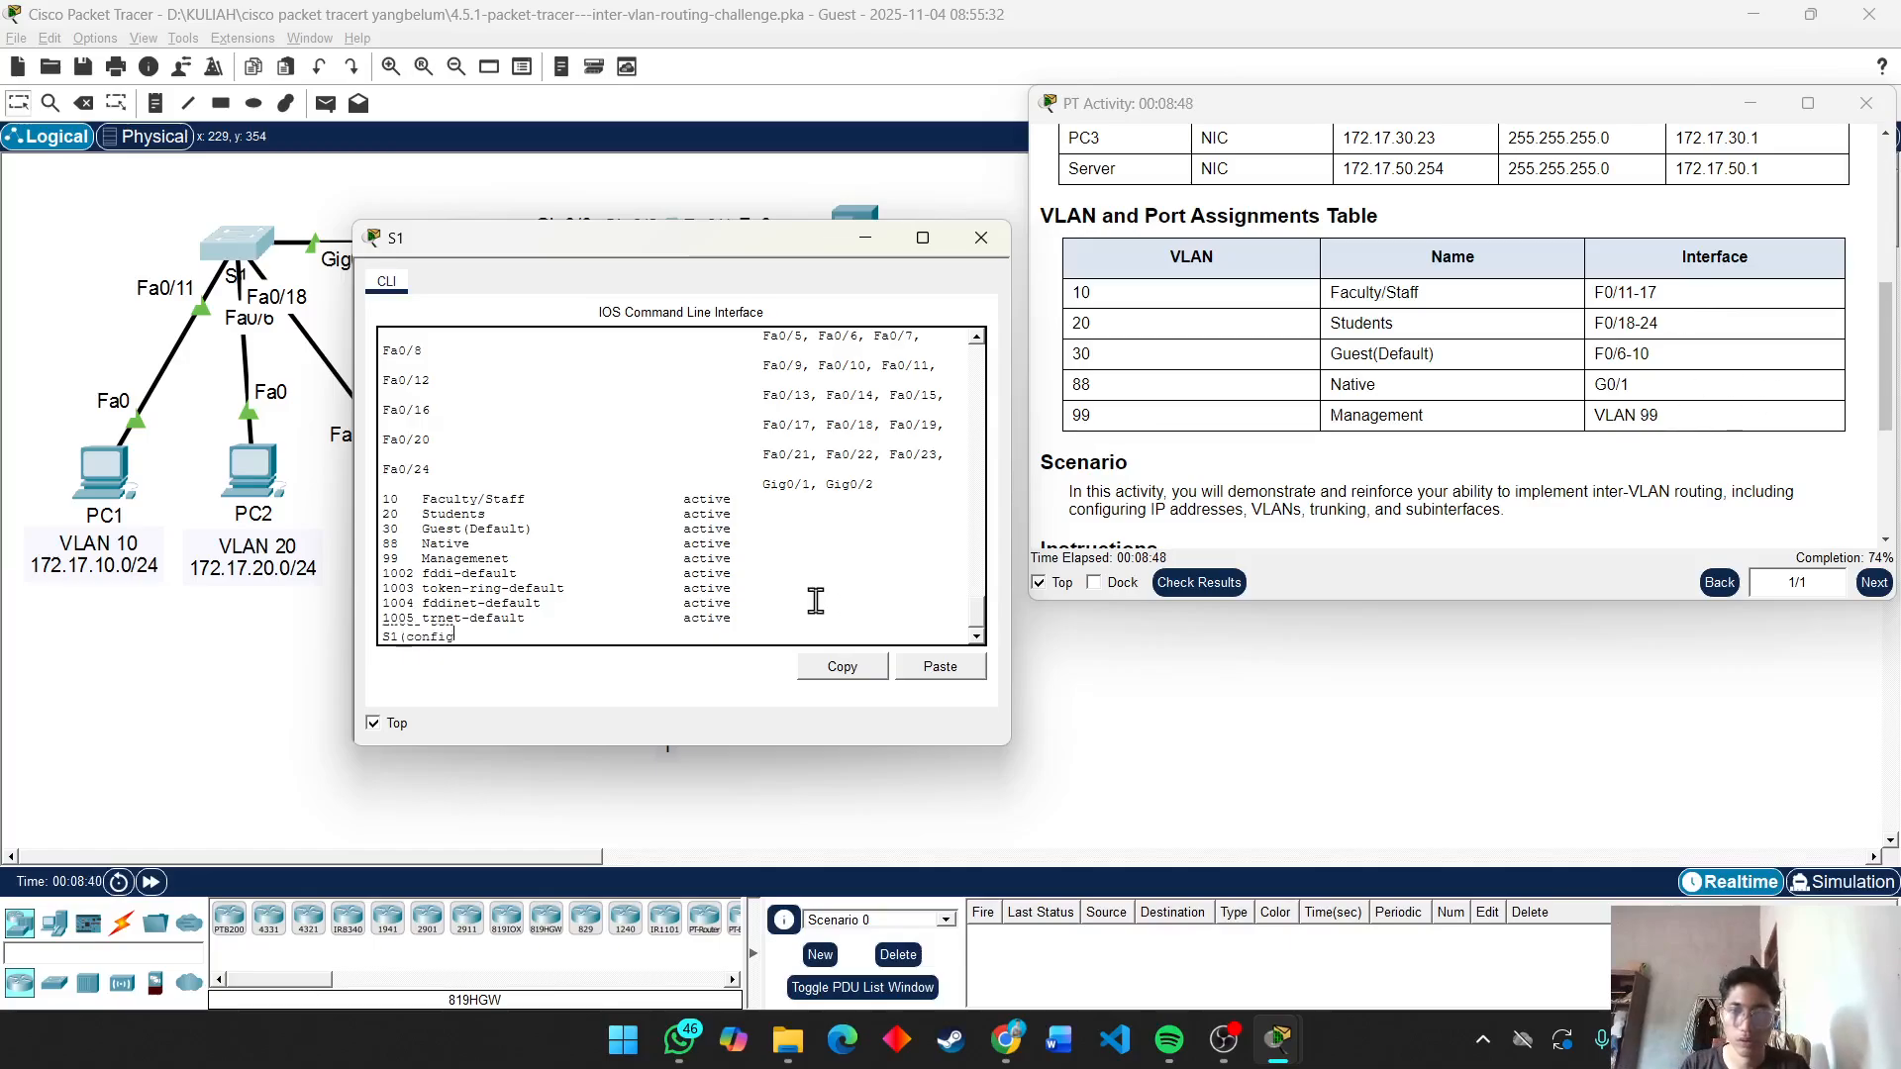
pyautogui.press('Return')
pyautogui.write('int ran')
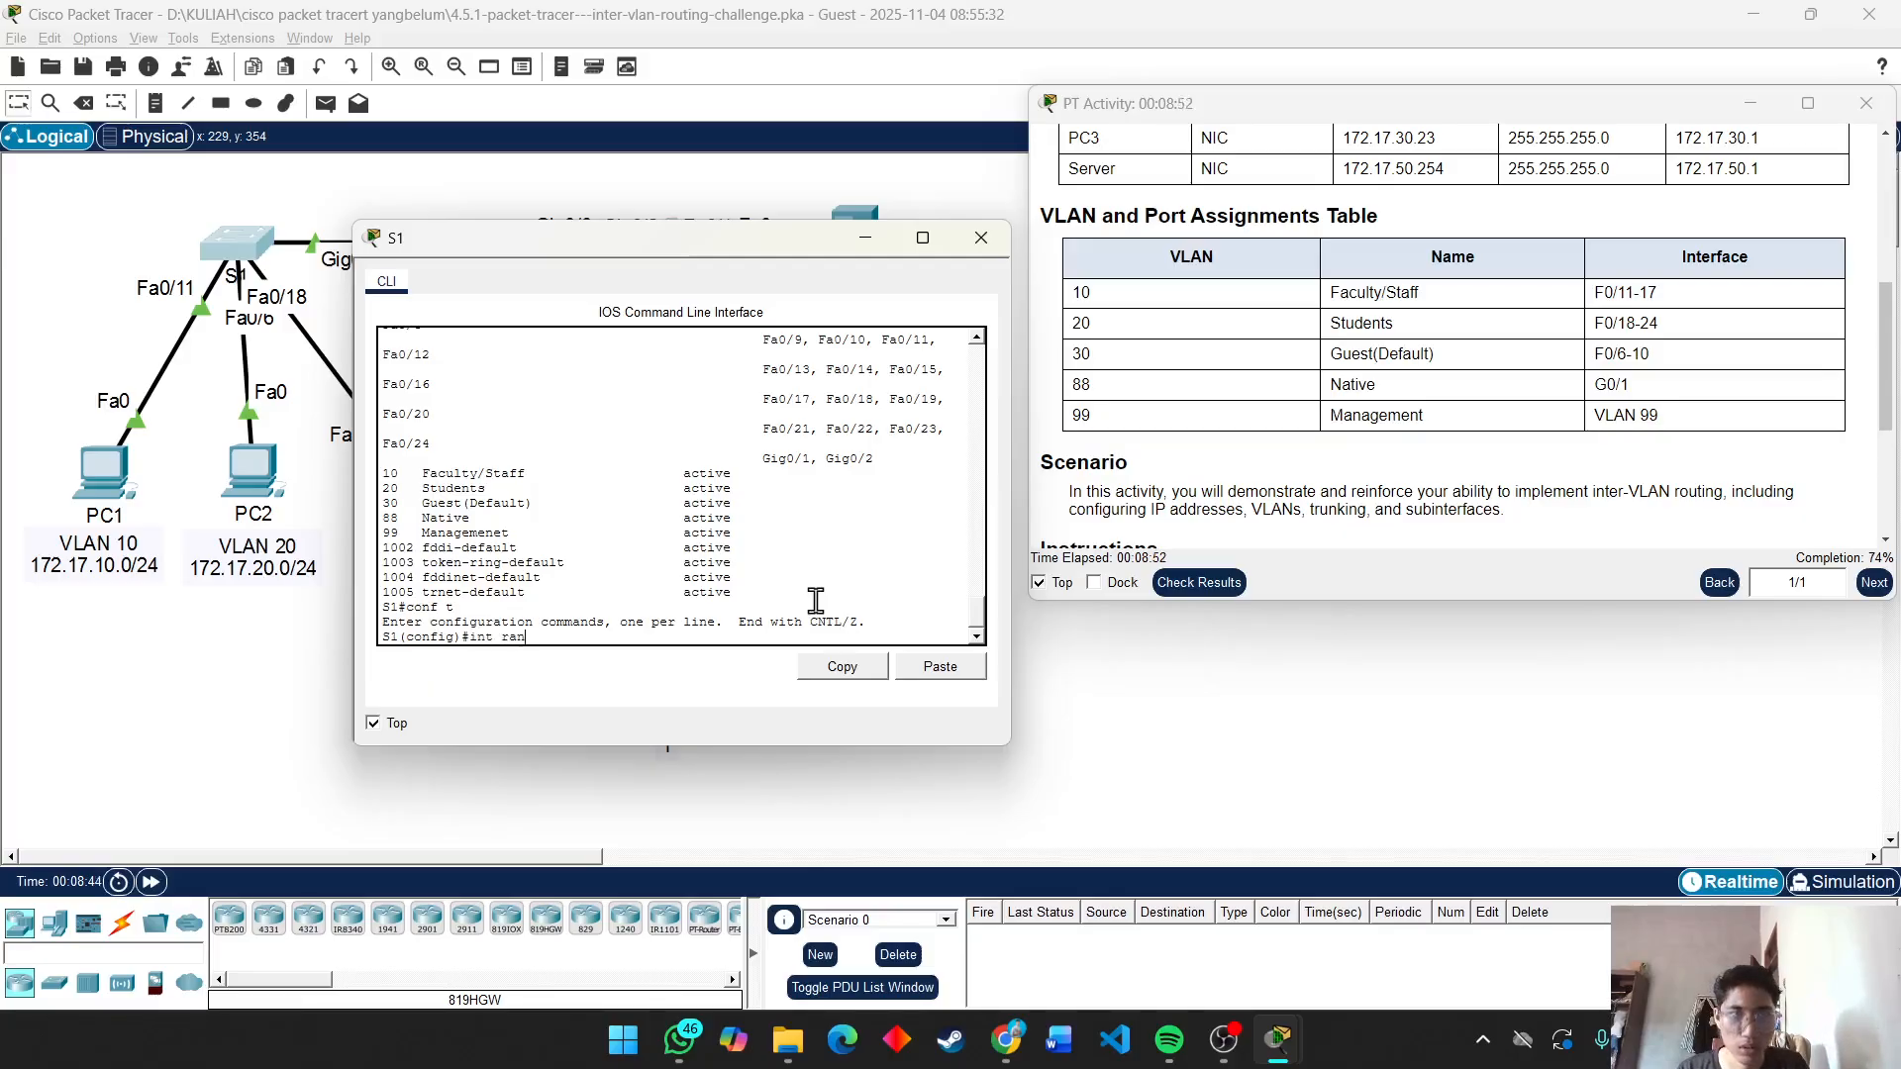
pyautogui.write('f0/11-')
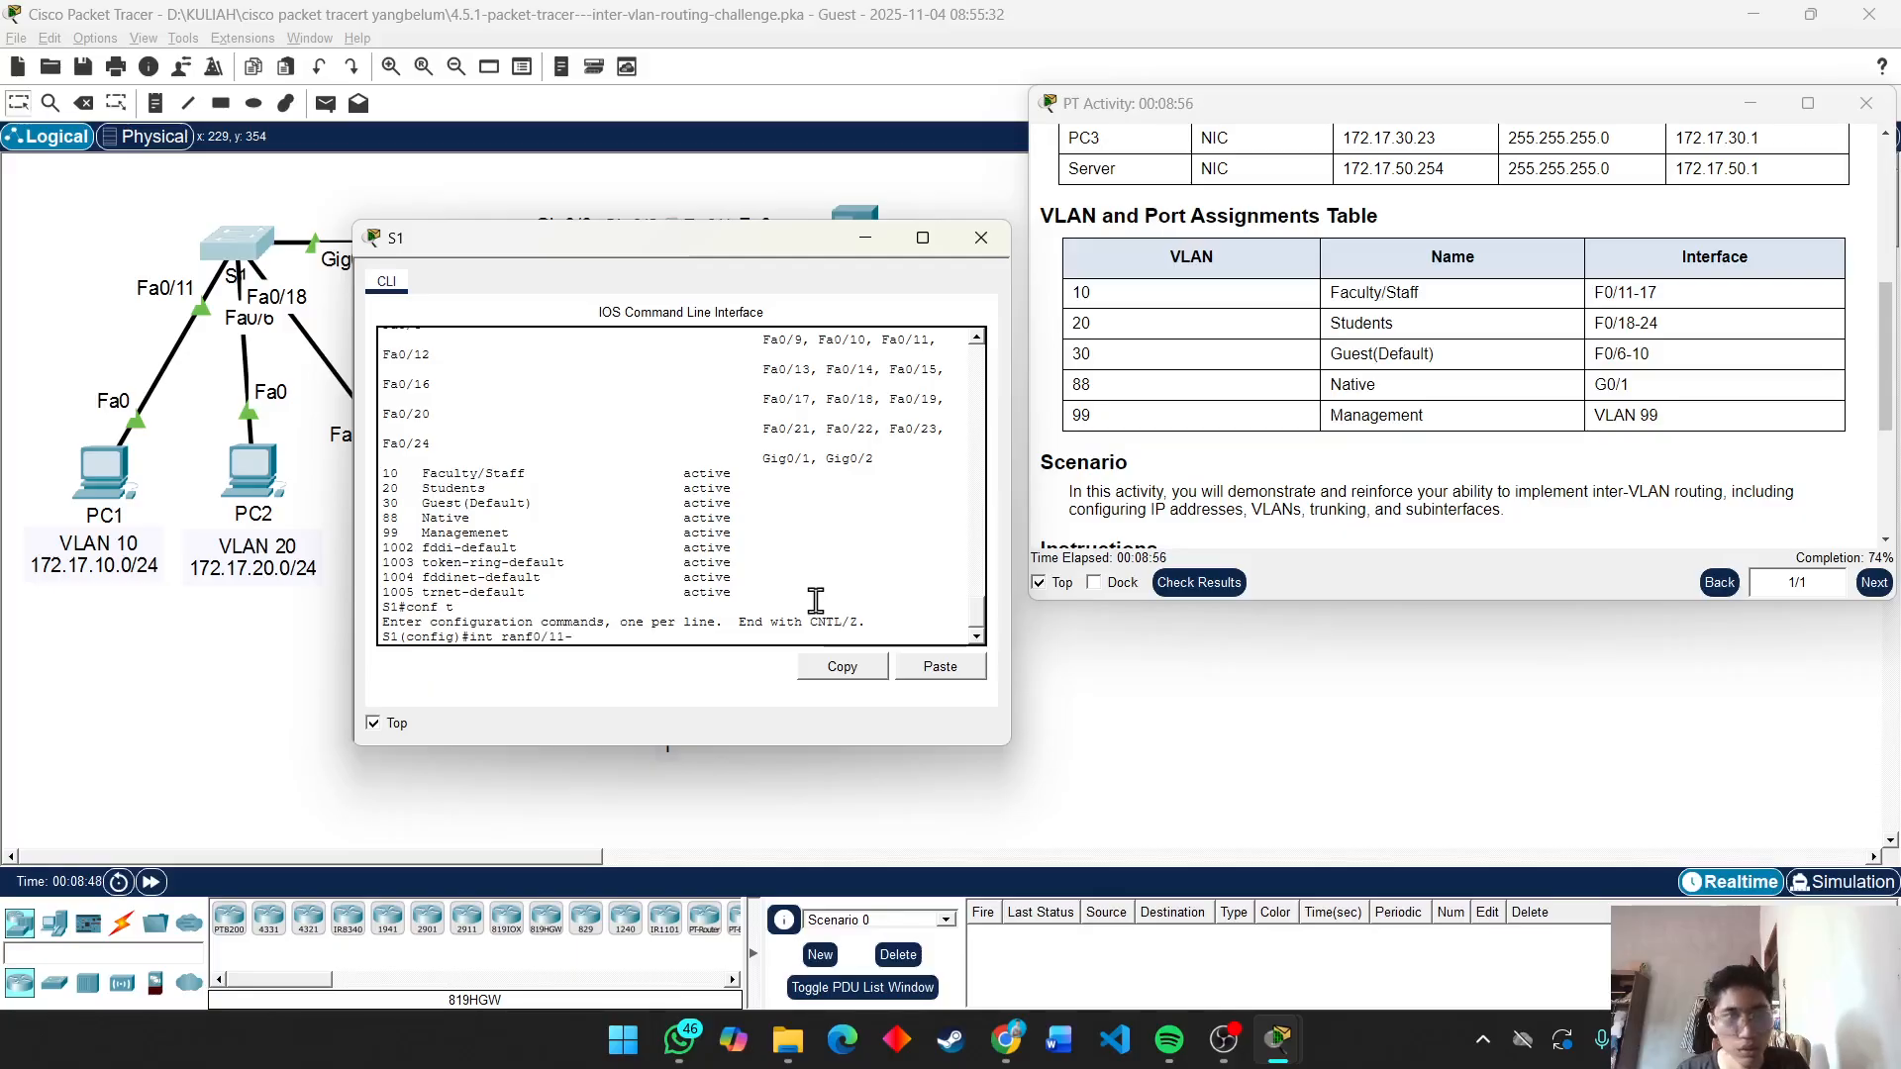
pyautogui.write('17')
pyautogui.press('Return')
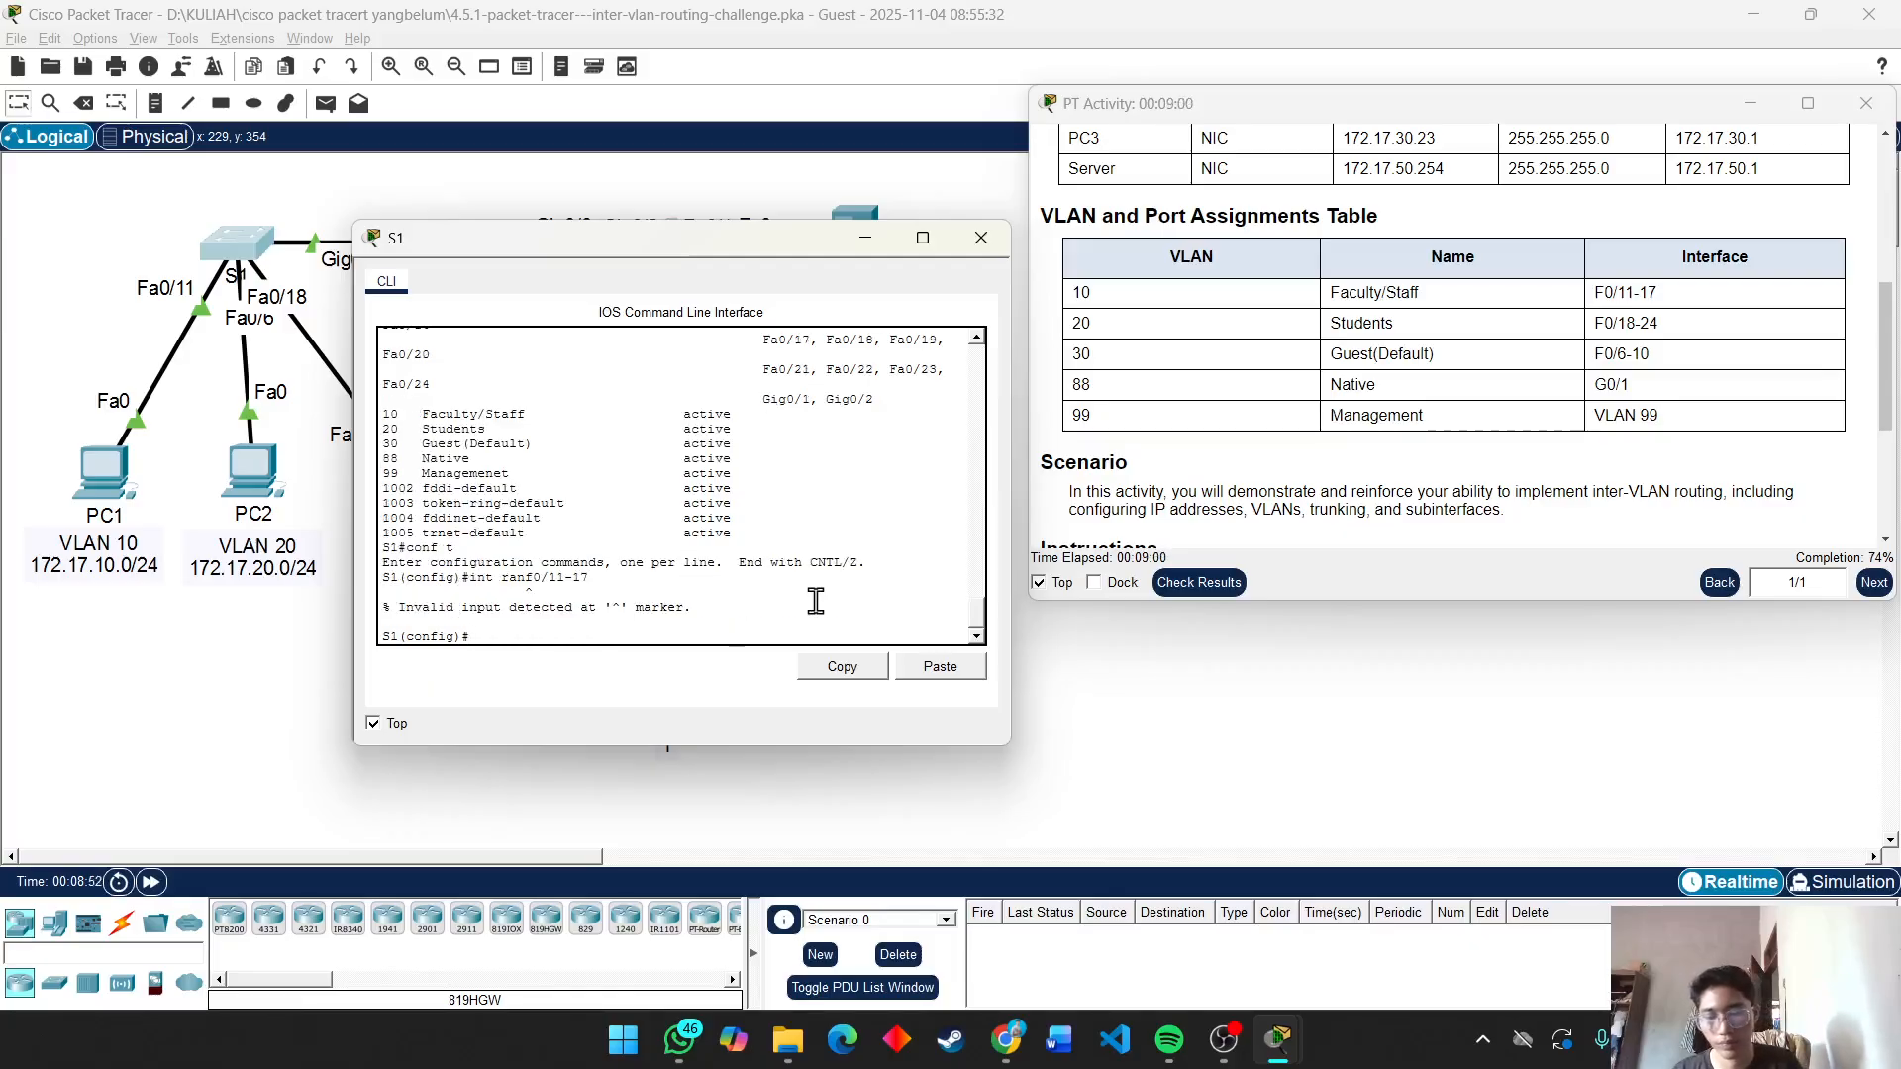
pyautogui.write('int r')
pyautogui.press('Tab')
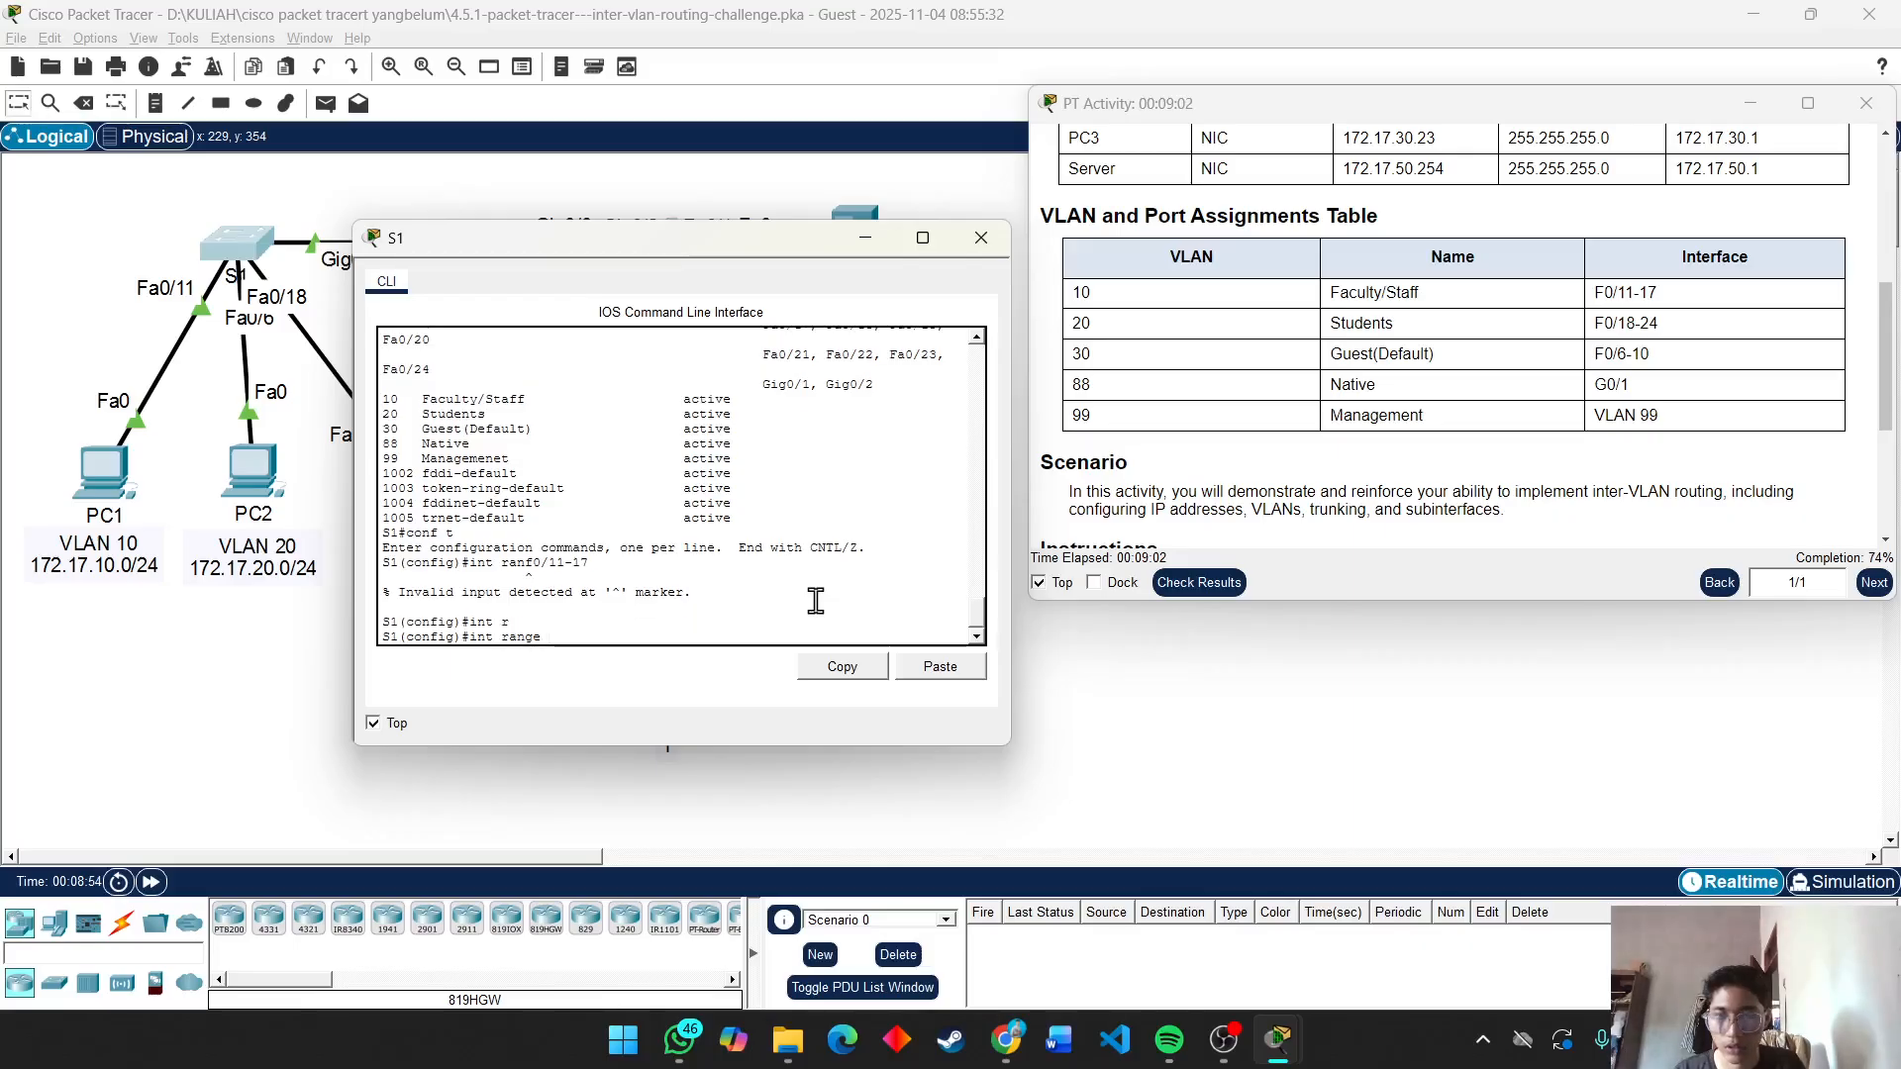
pyautogui.write('f0/1')
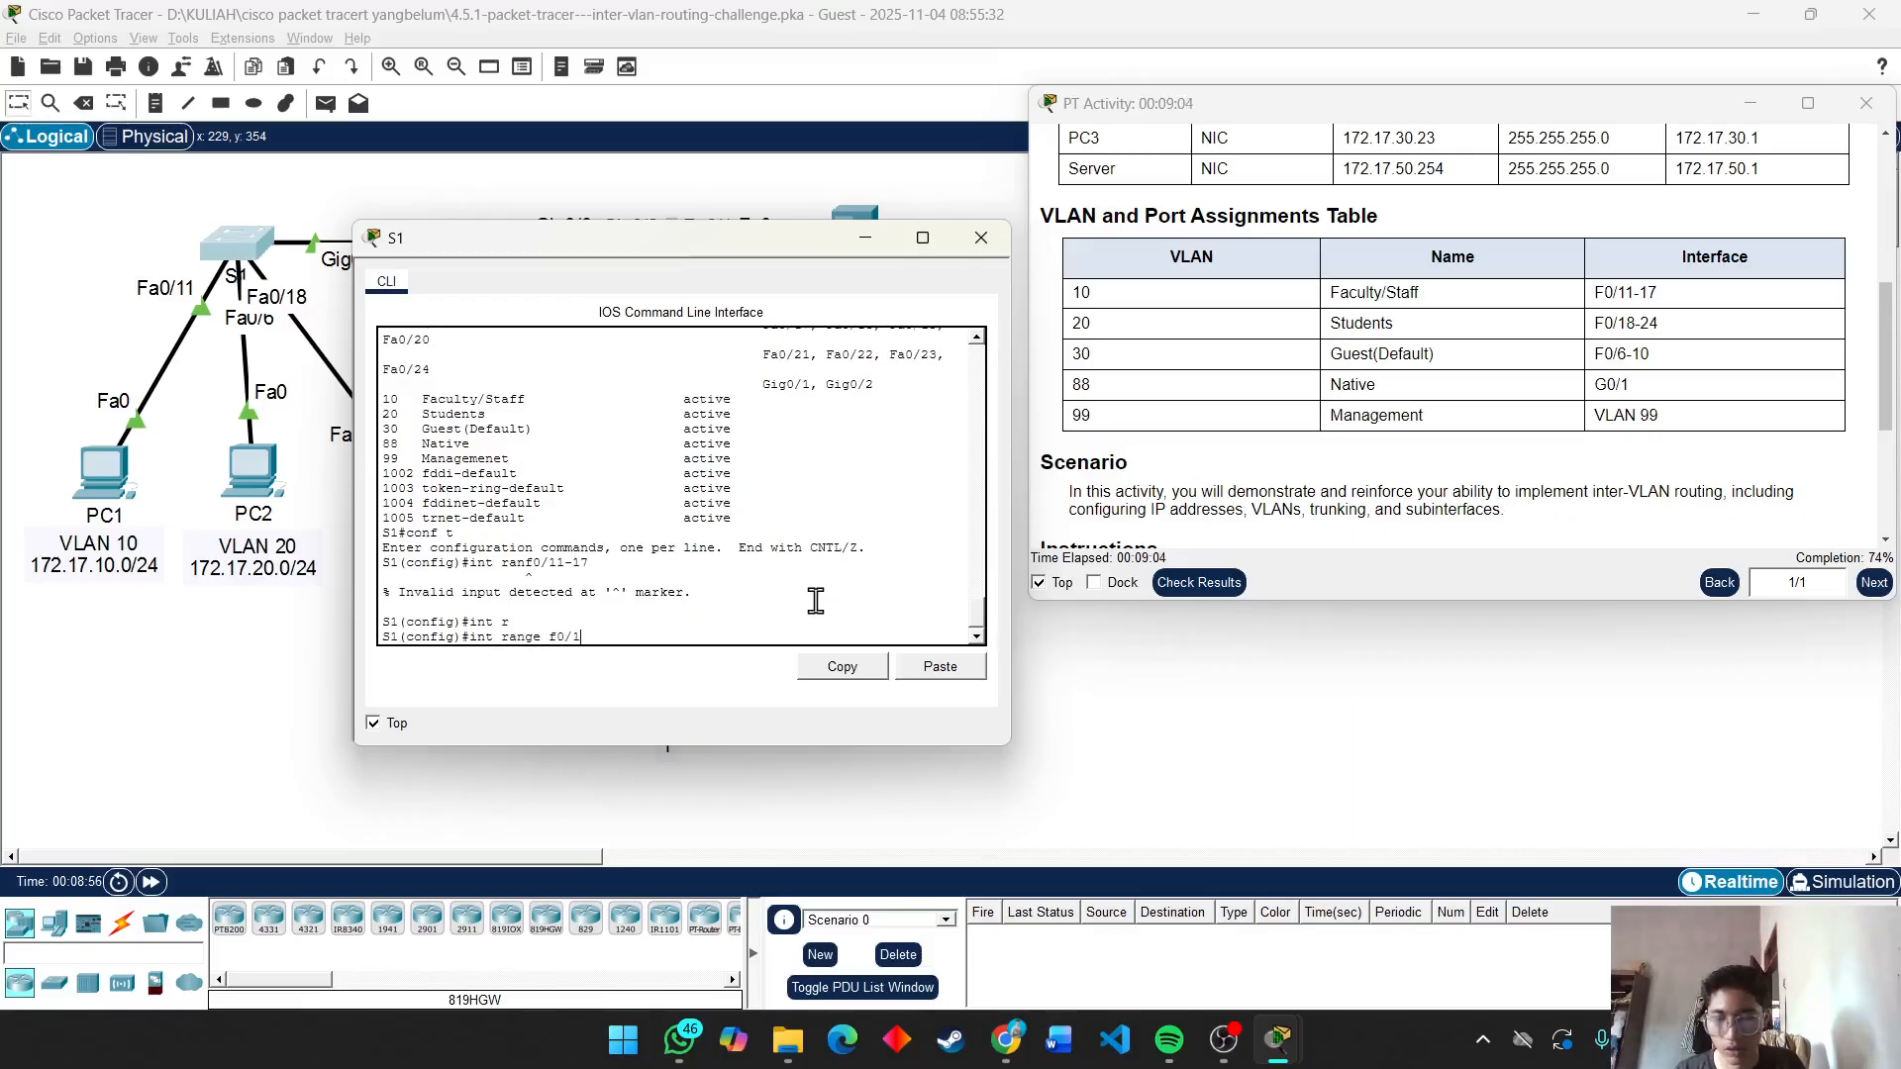
pyautogui.write('1-17')
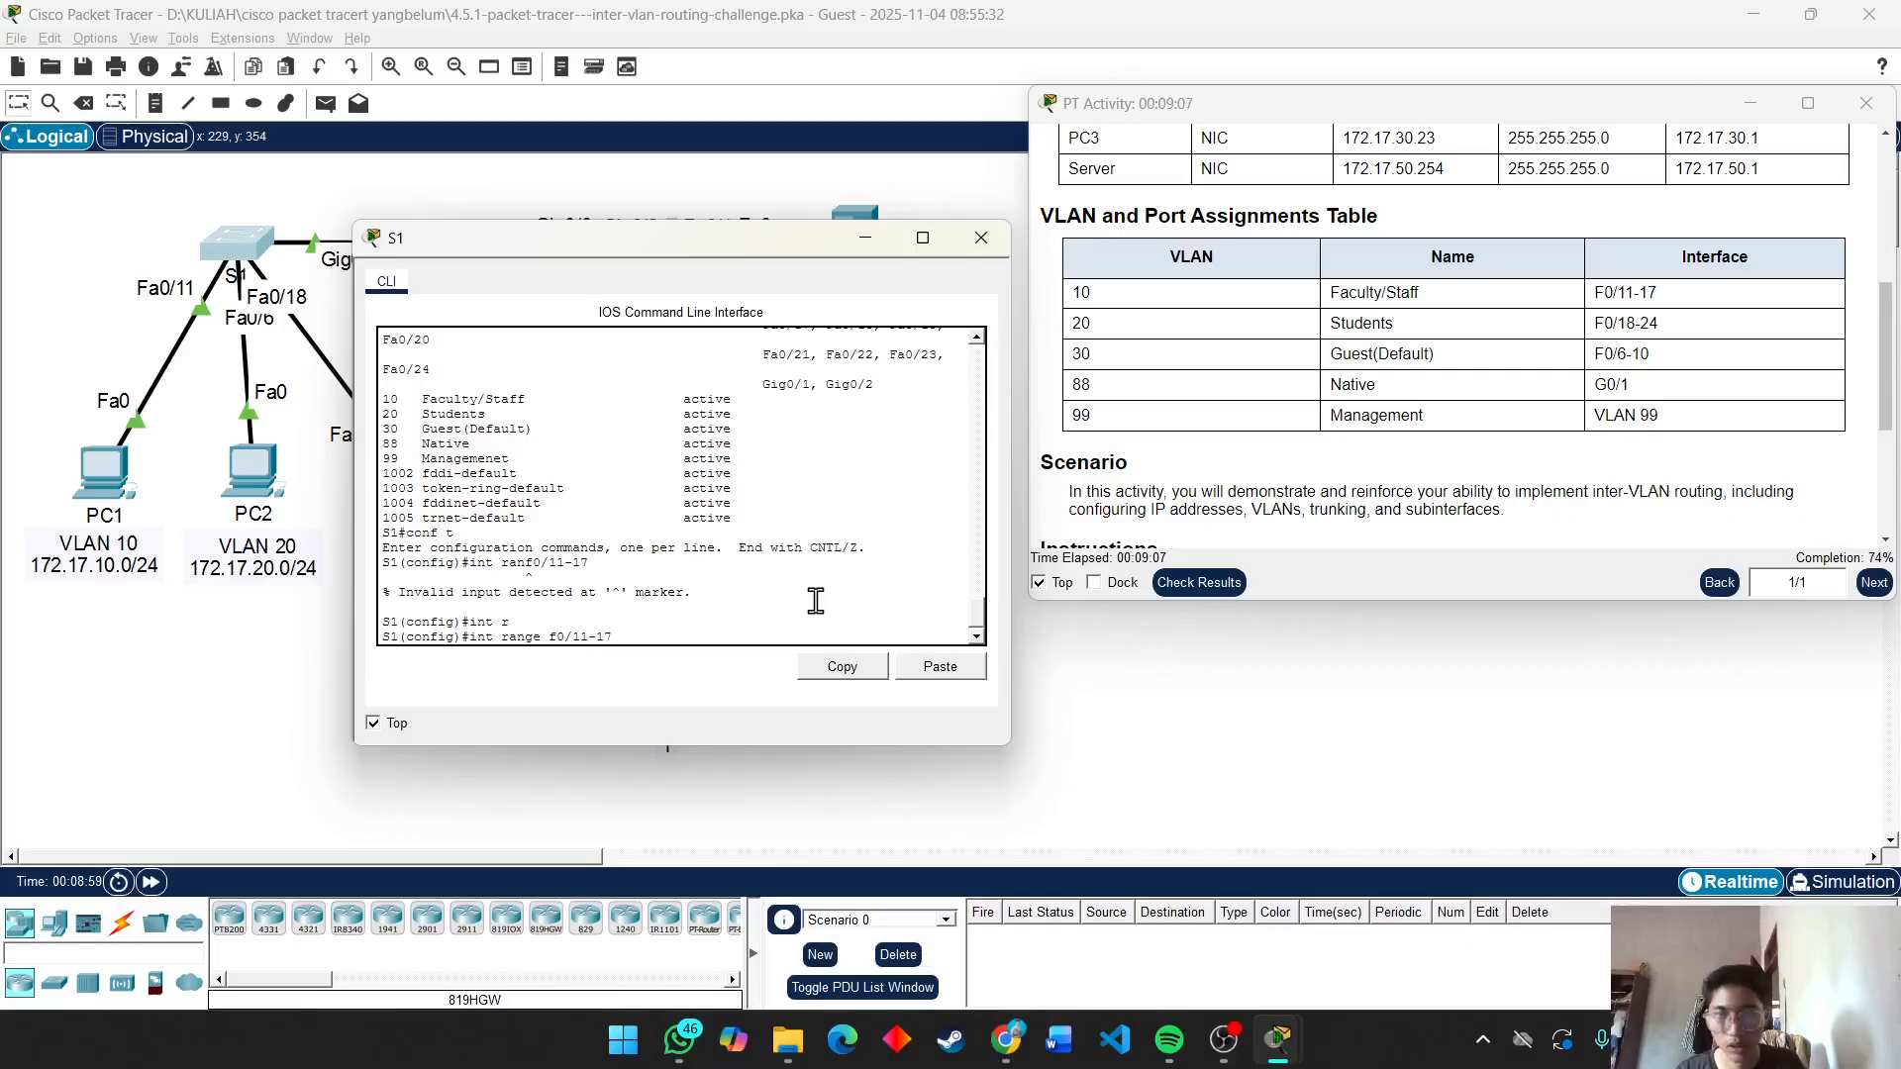
pyautogui.press('Return')
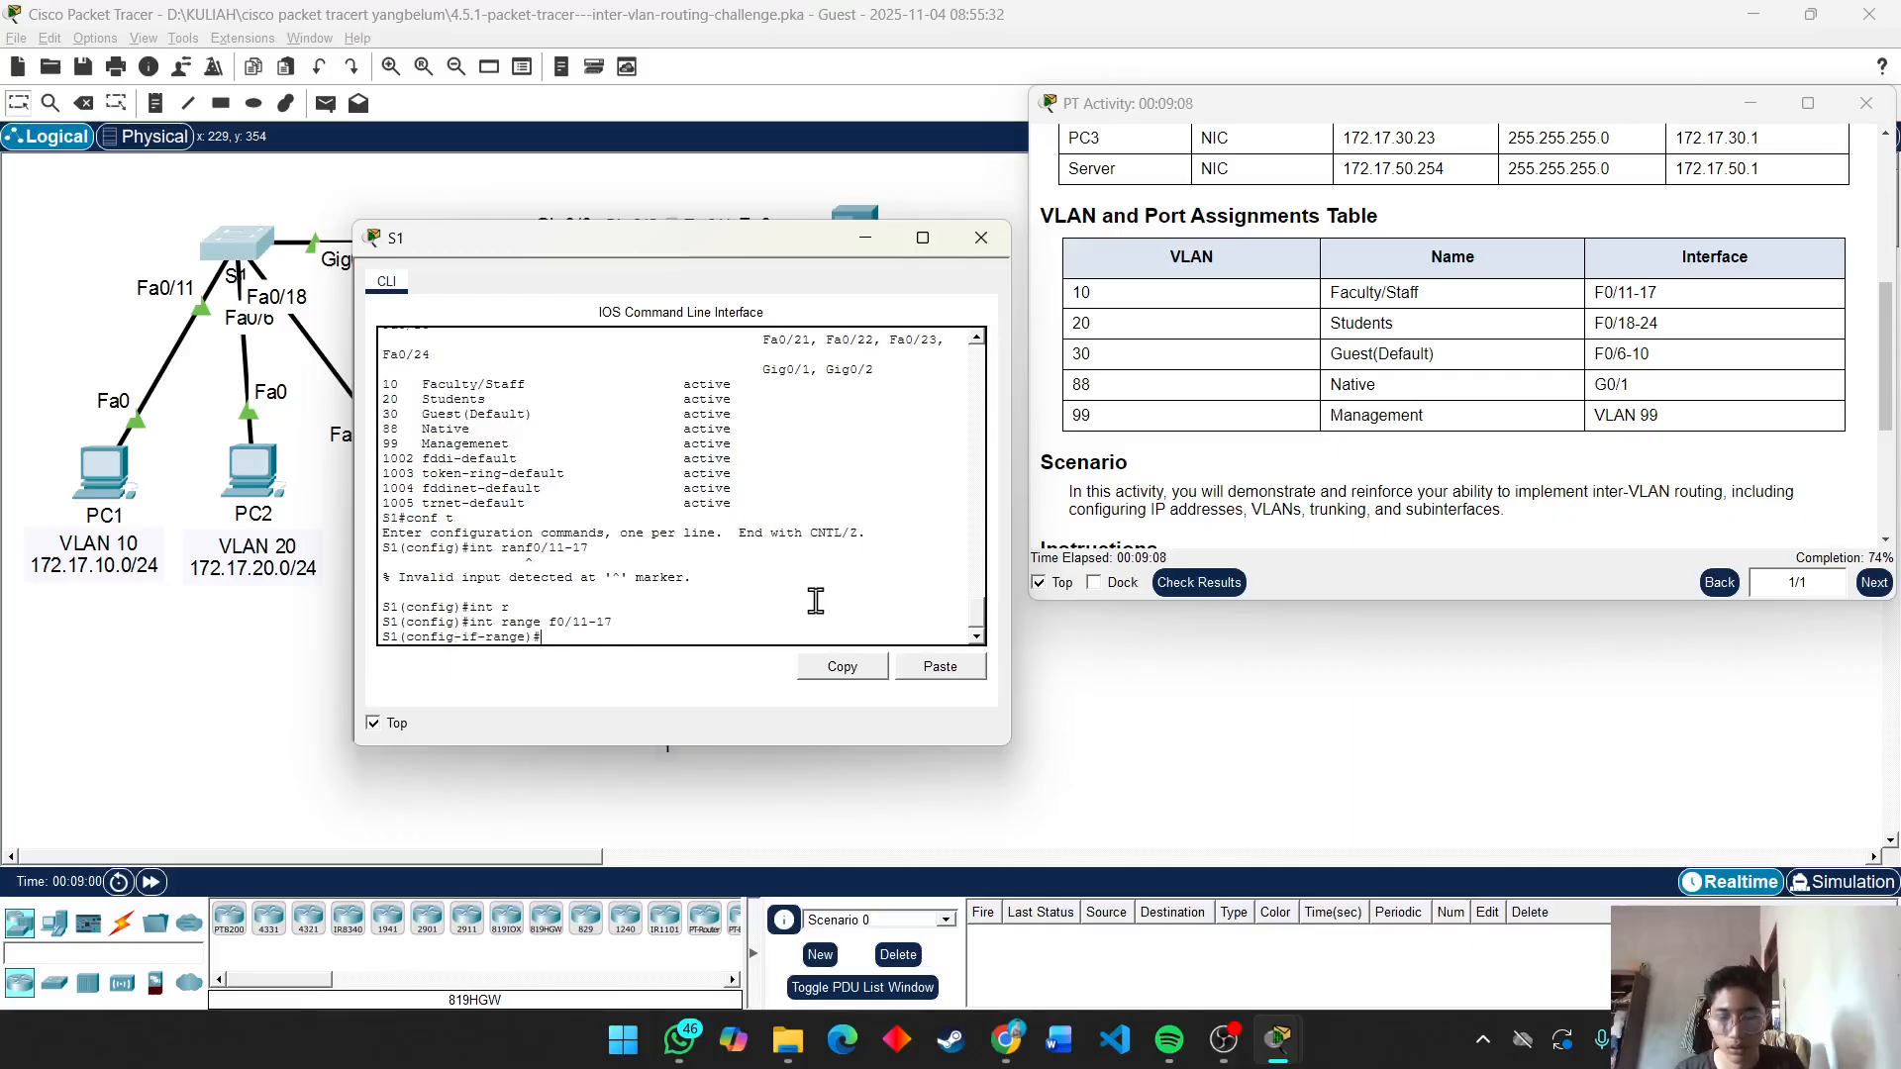
# Set the switchport mode of interfaces f0/11-17 to access.
pyautogui.write('sw')
pyautogui.press('Tab')
pyautogui.write('m')
pyautogui.press('Tab')
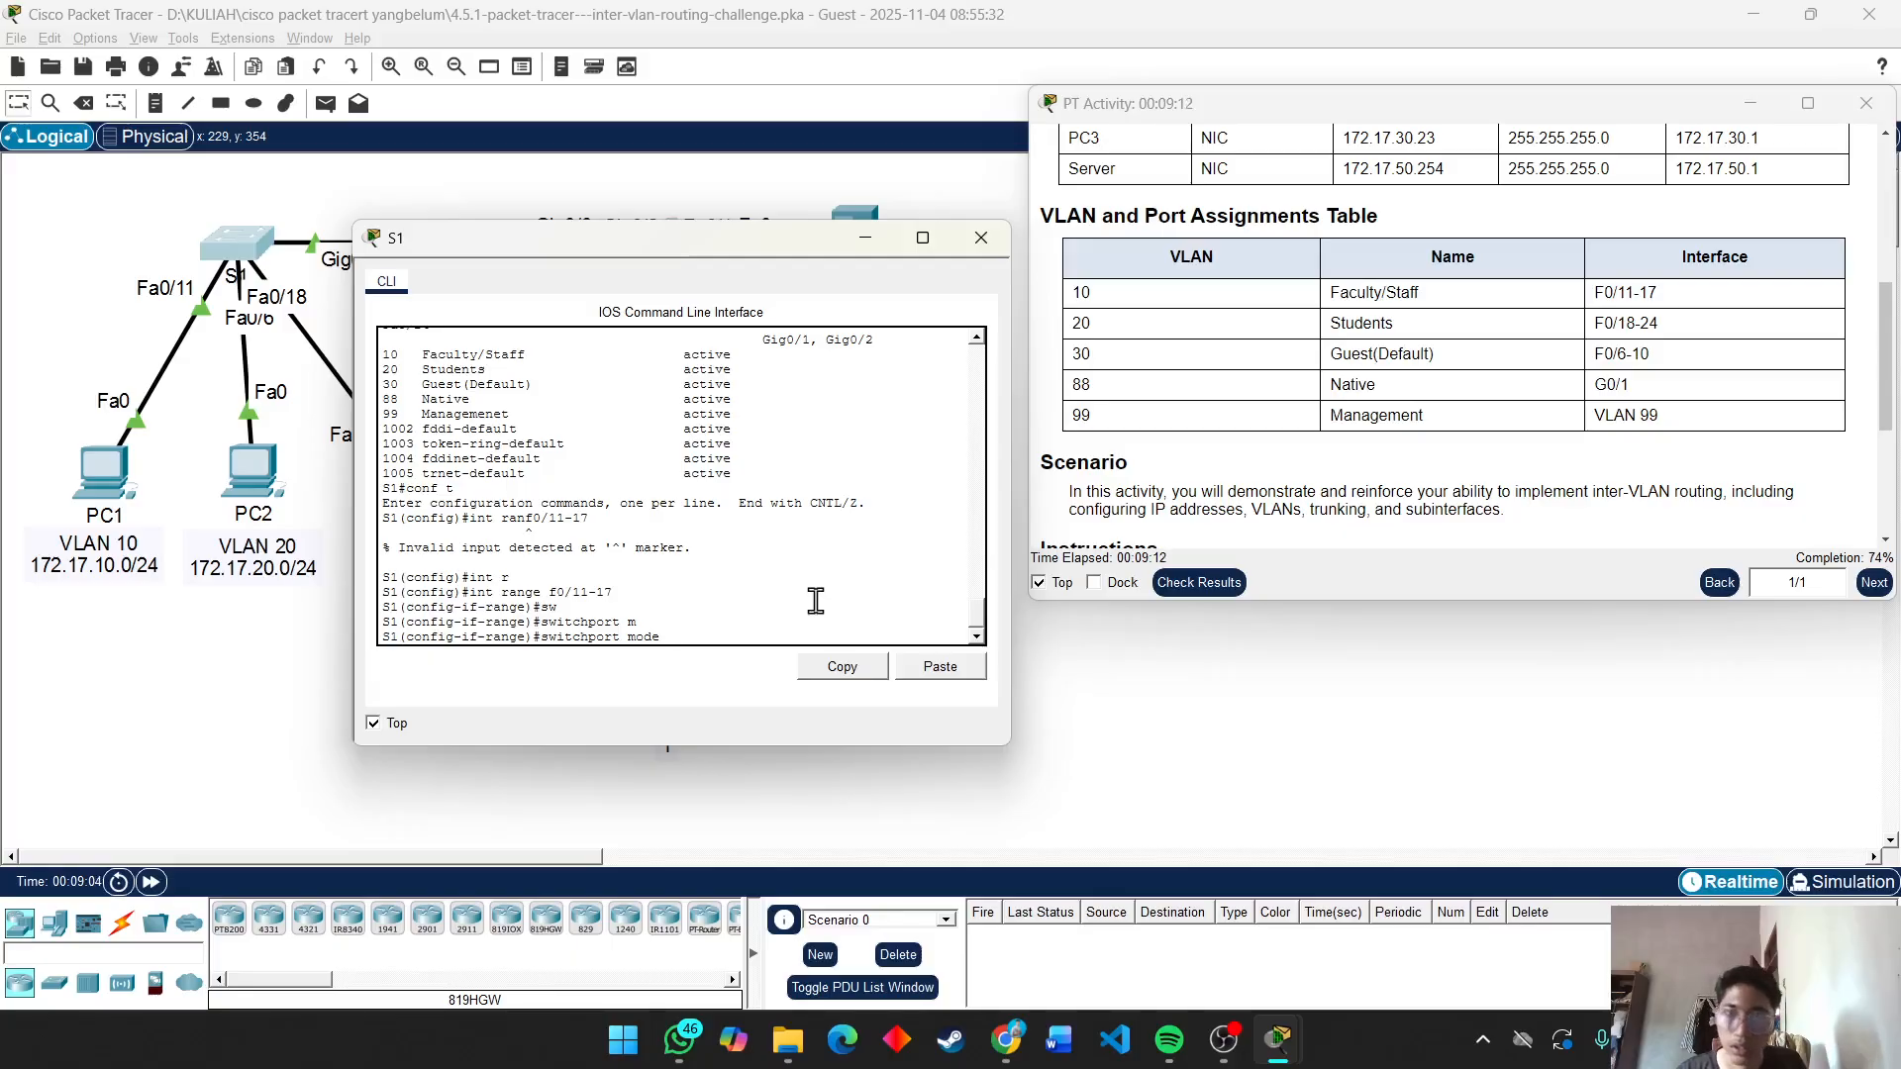
pyautogui.write('a')
pyautogui.press('Tab')
pyautogui.press('Return')
# Assign interfaces f0/11-17 on S1 to access VLAN 10 and leave the interface range configuration.
pyautogui.write('sw')
pyautogui.press('Tab')
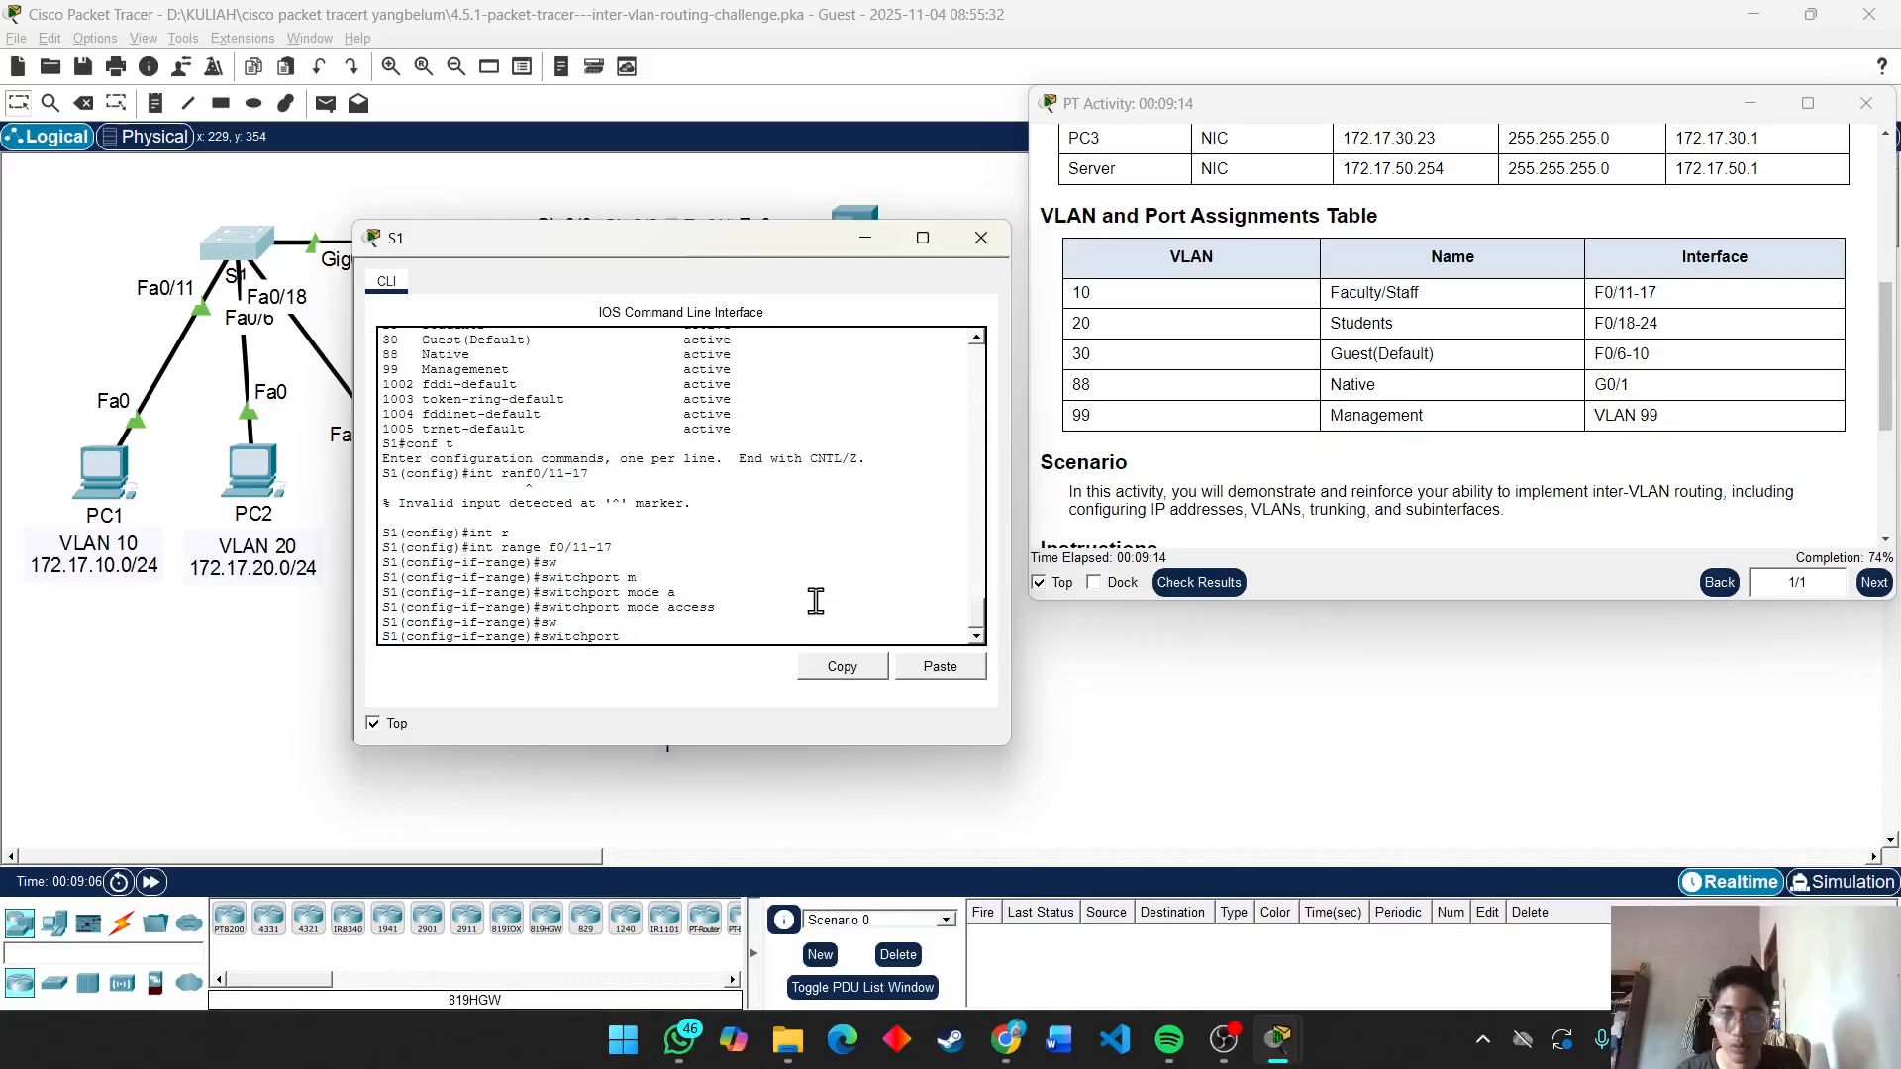
pyautogui.write('a')
pyautogui.press('Tab')
pyautogui.write('vl')
pyautogui.press('Tab')
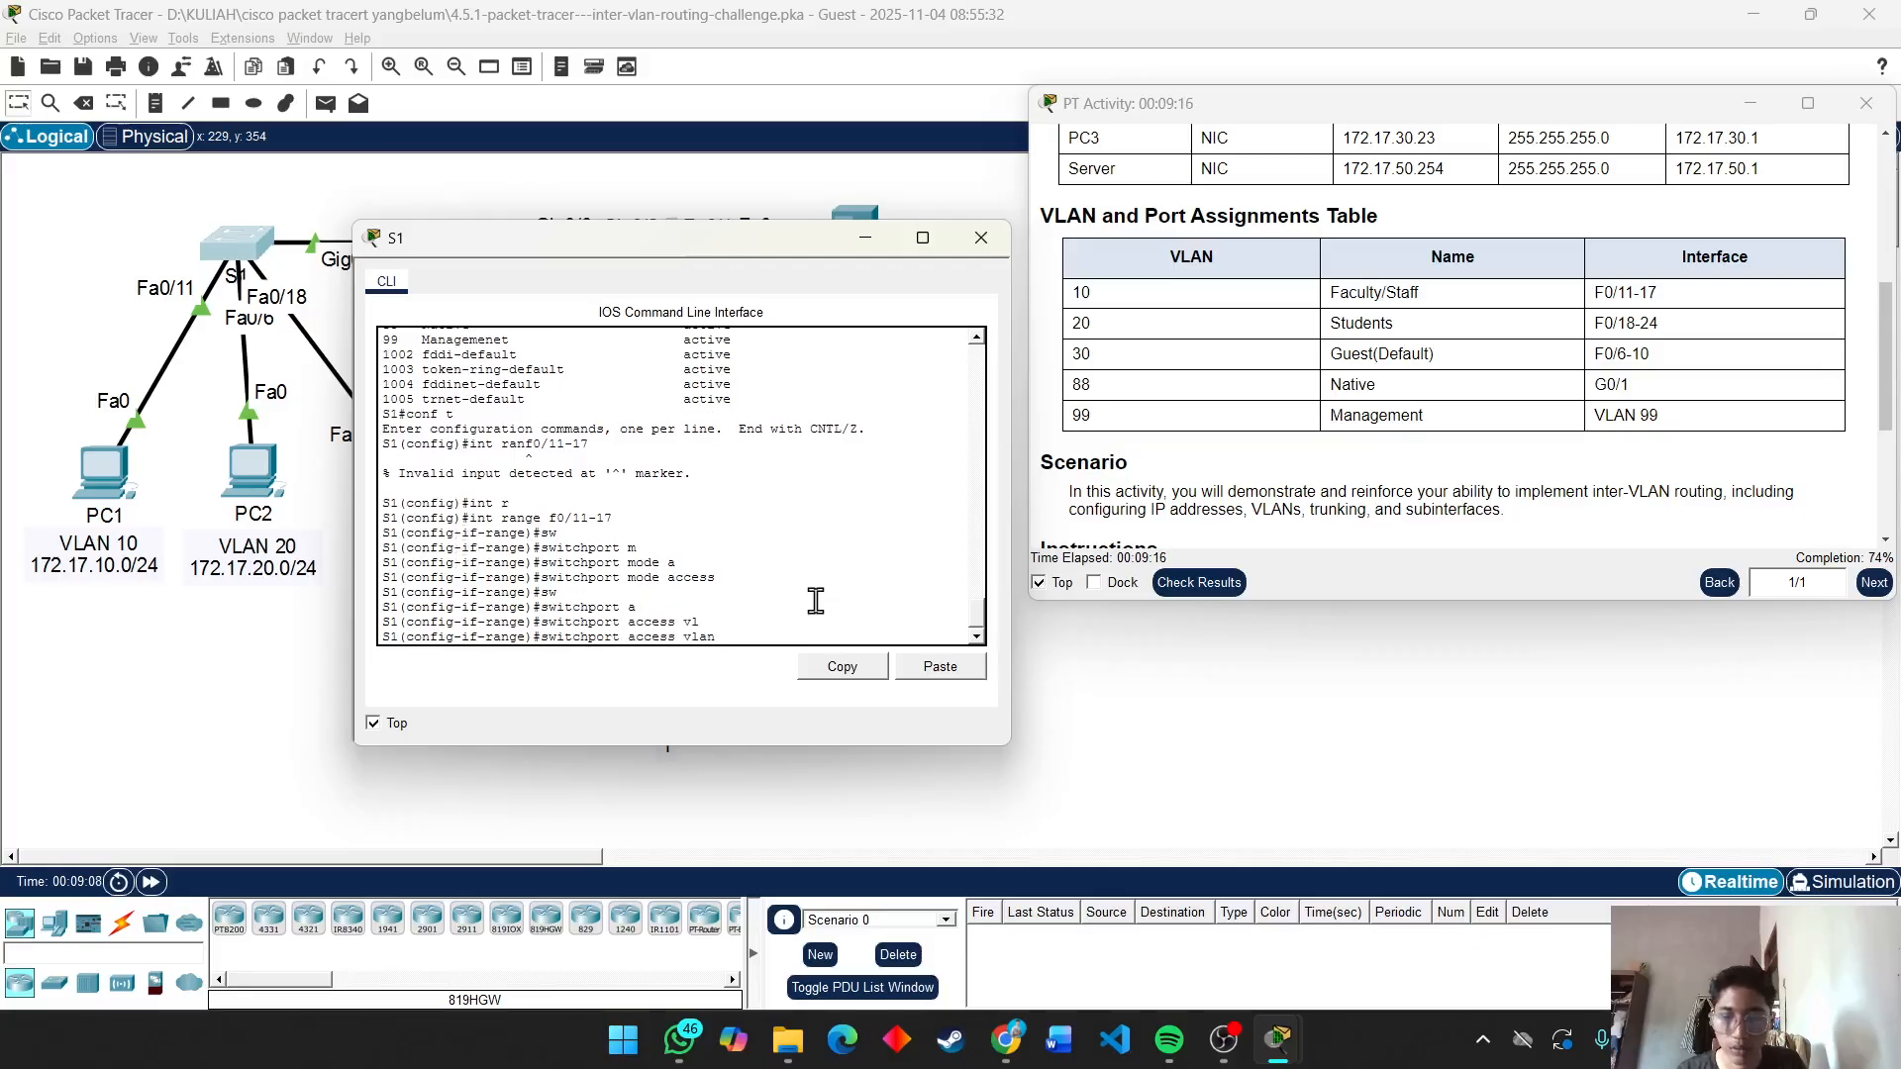
pyautogui.write('10')
pyautogui.press('Return')
pyautogui.write('ex')
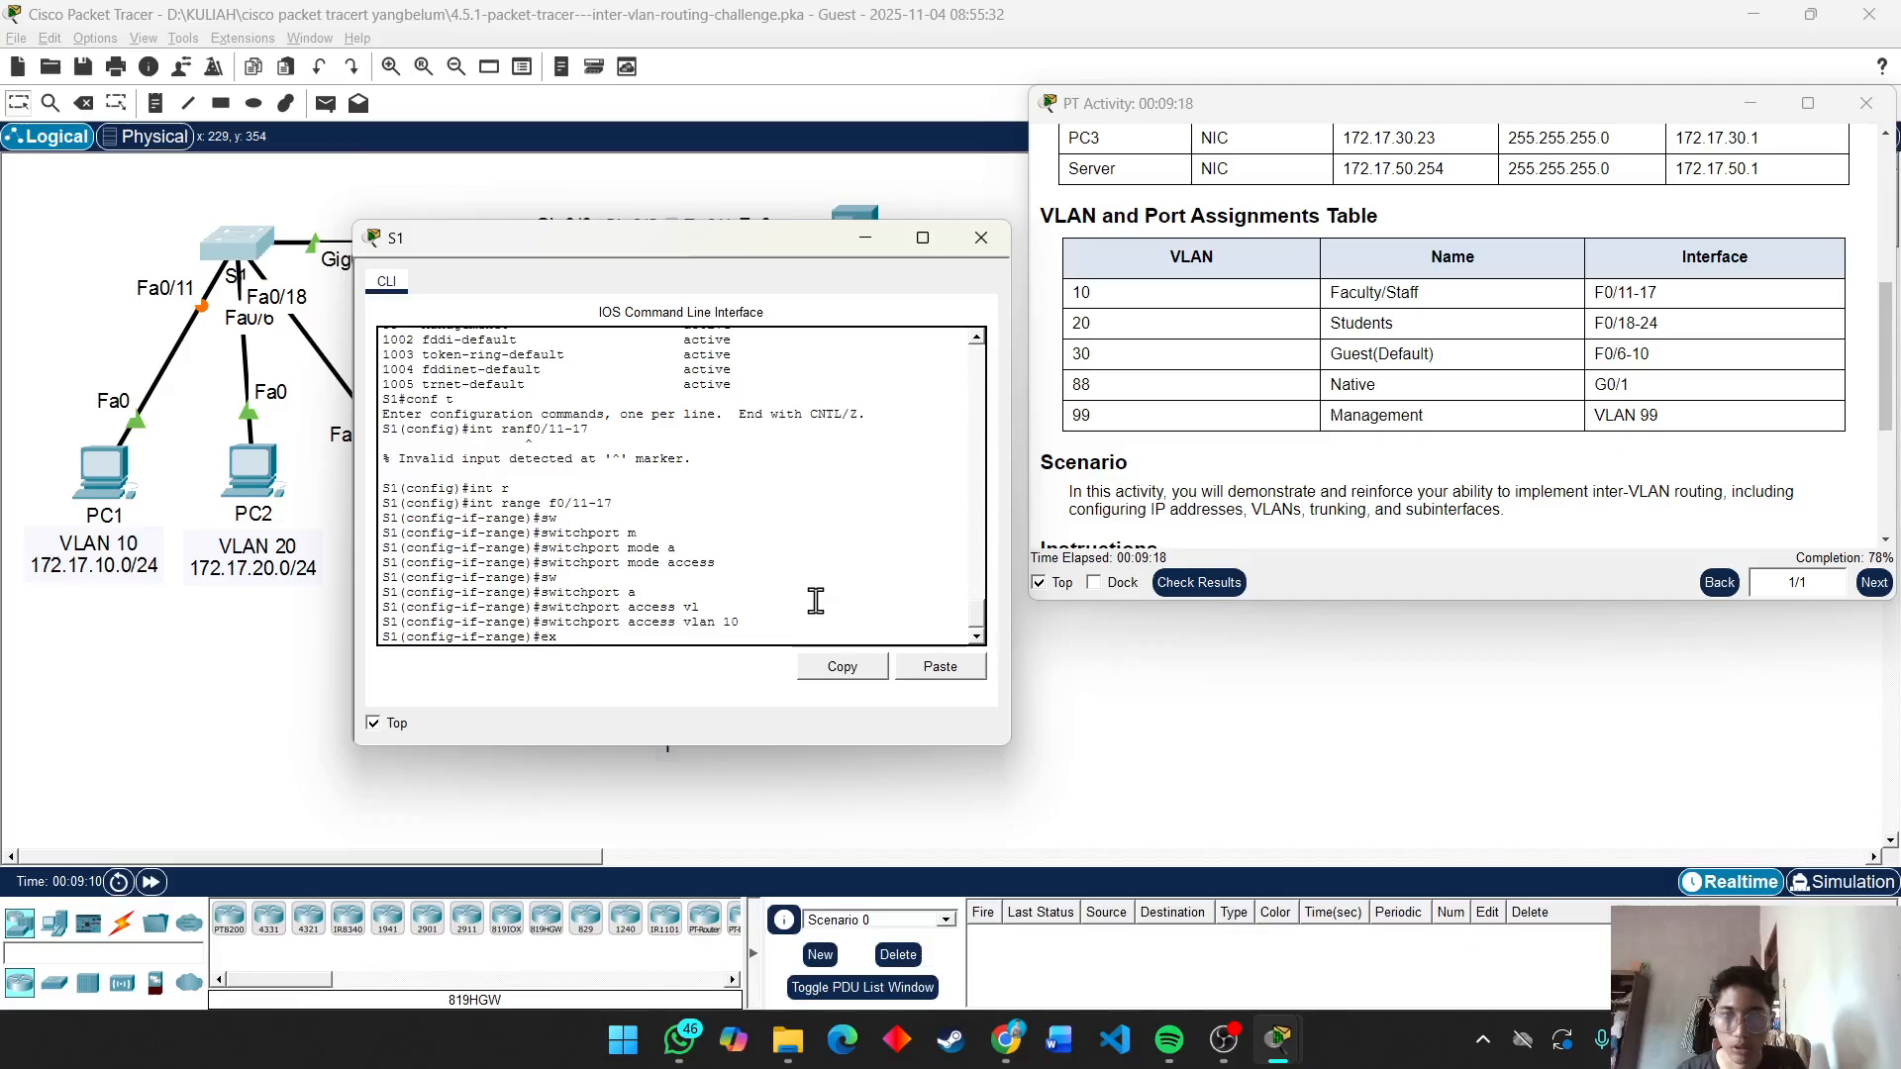
pyautogui.press('Return')
# Enter configuration of interface range f0/18-24 on S1 and set its switchport mode to access.
pyautogui.write('int r')
pyautogui.press('Tab')
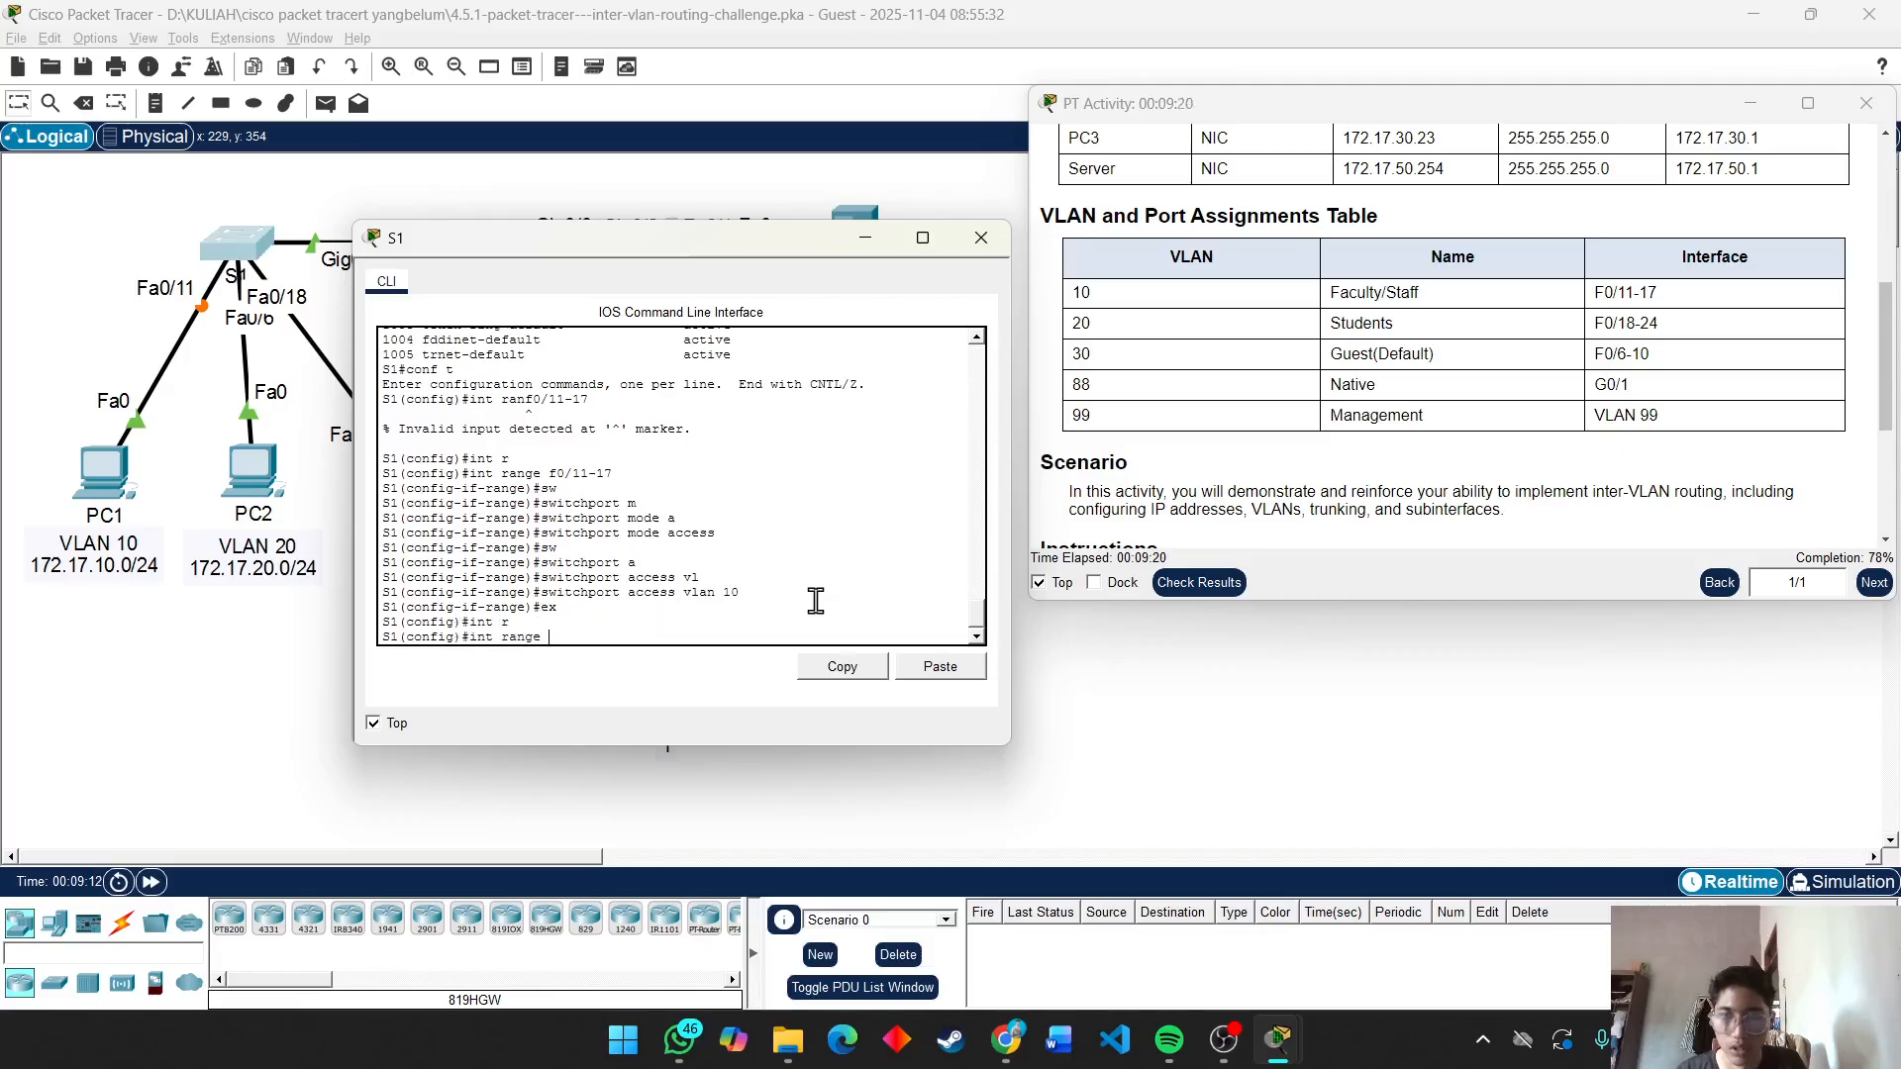
pyautogui.write('f0/18-')
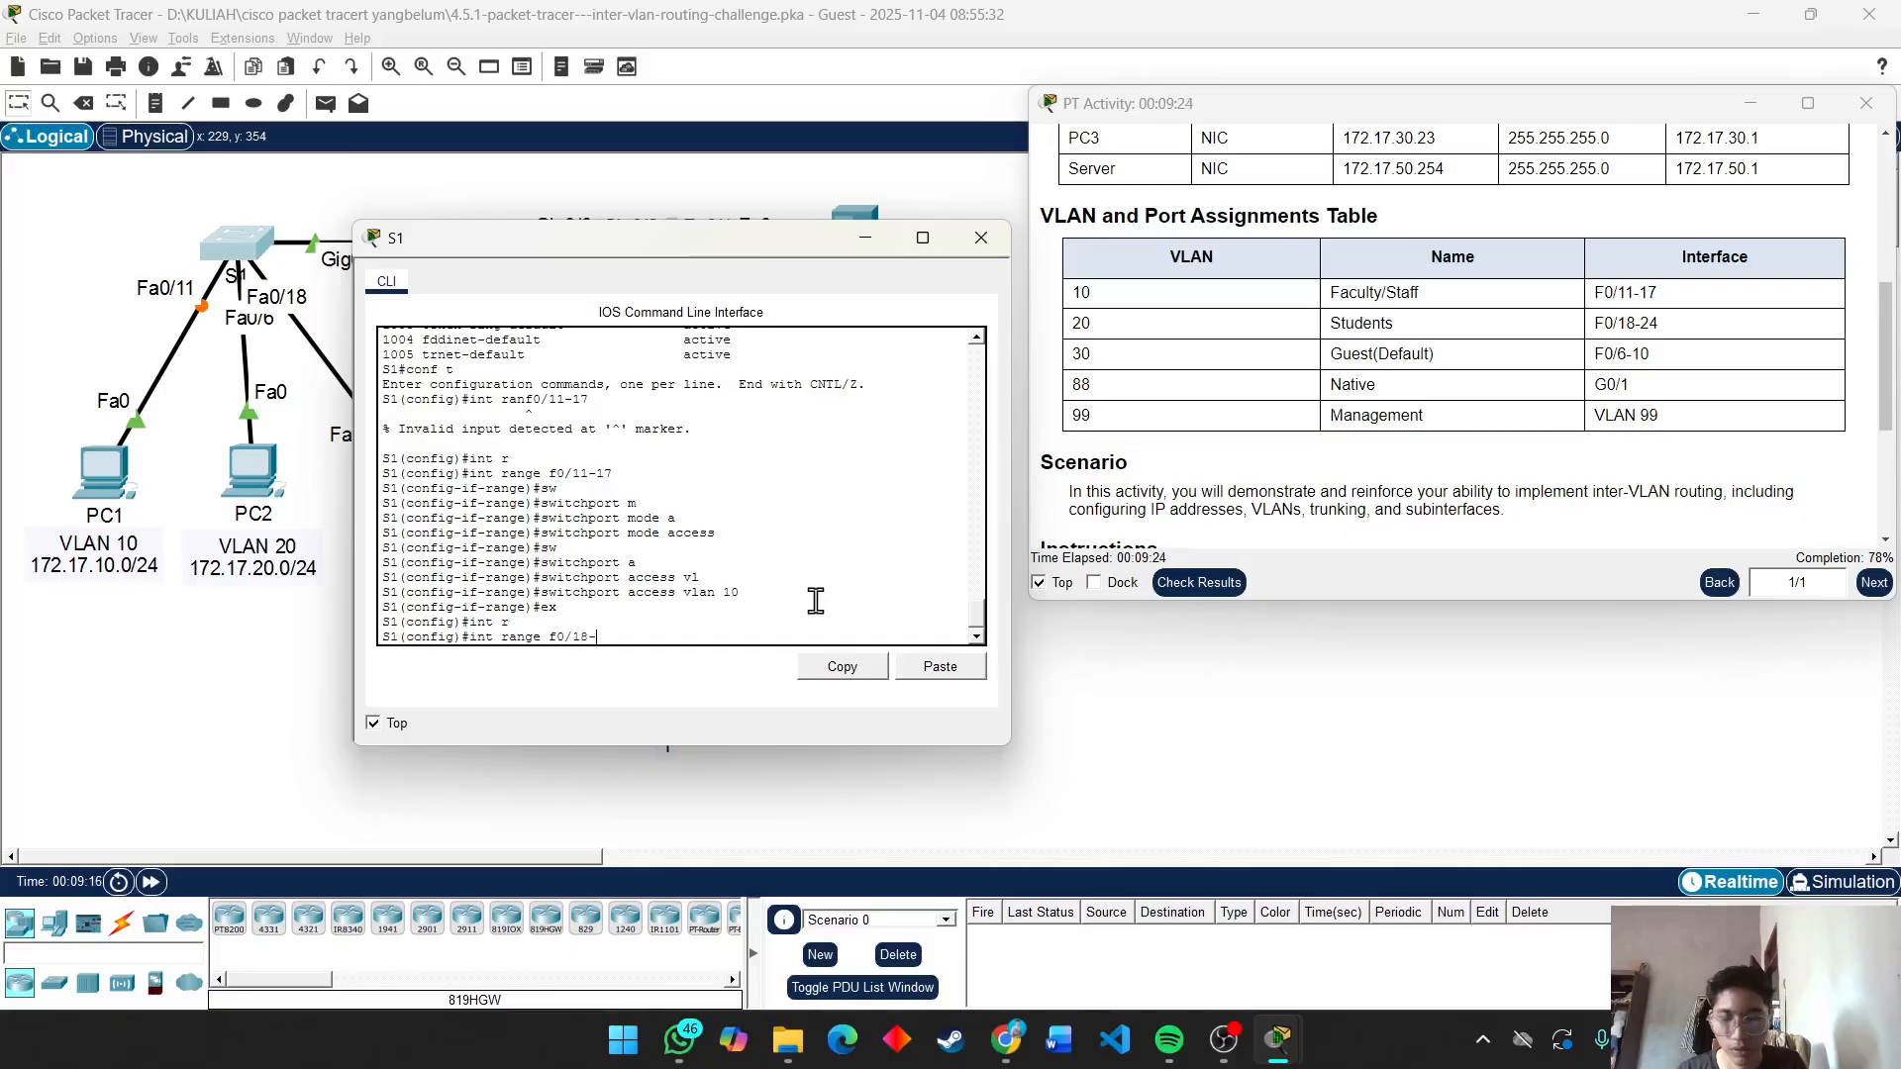
pyautogui.write('24')
pyautogui.press('Return')
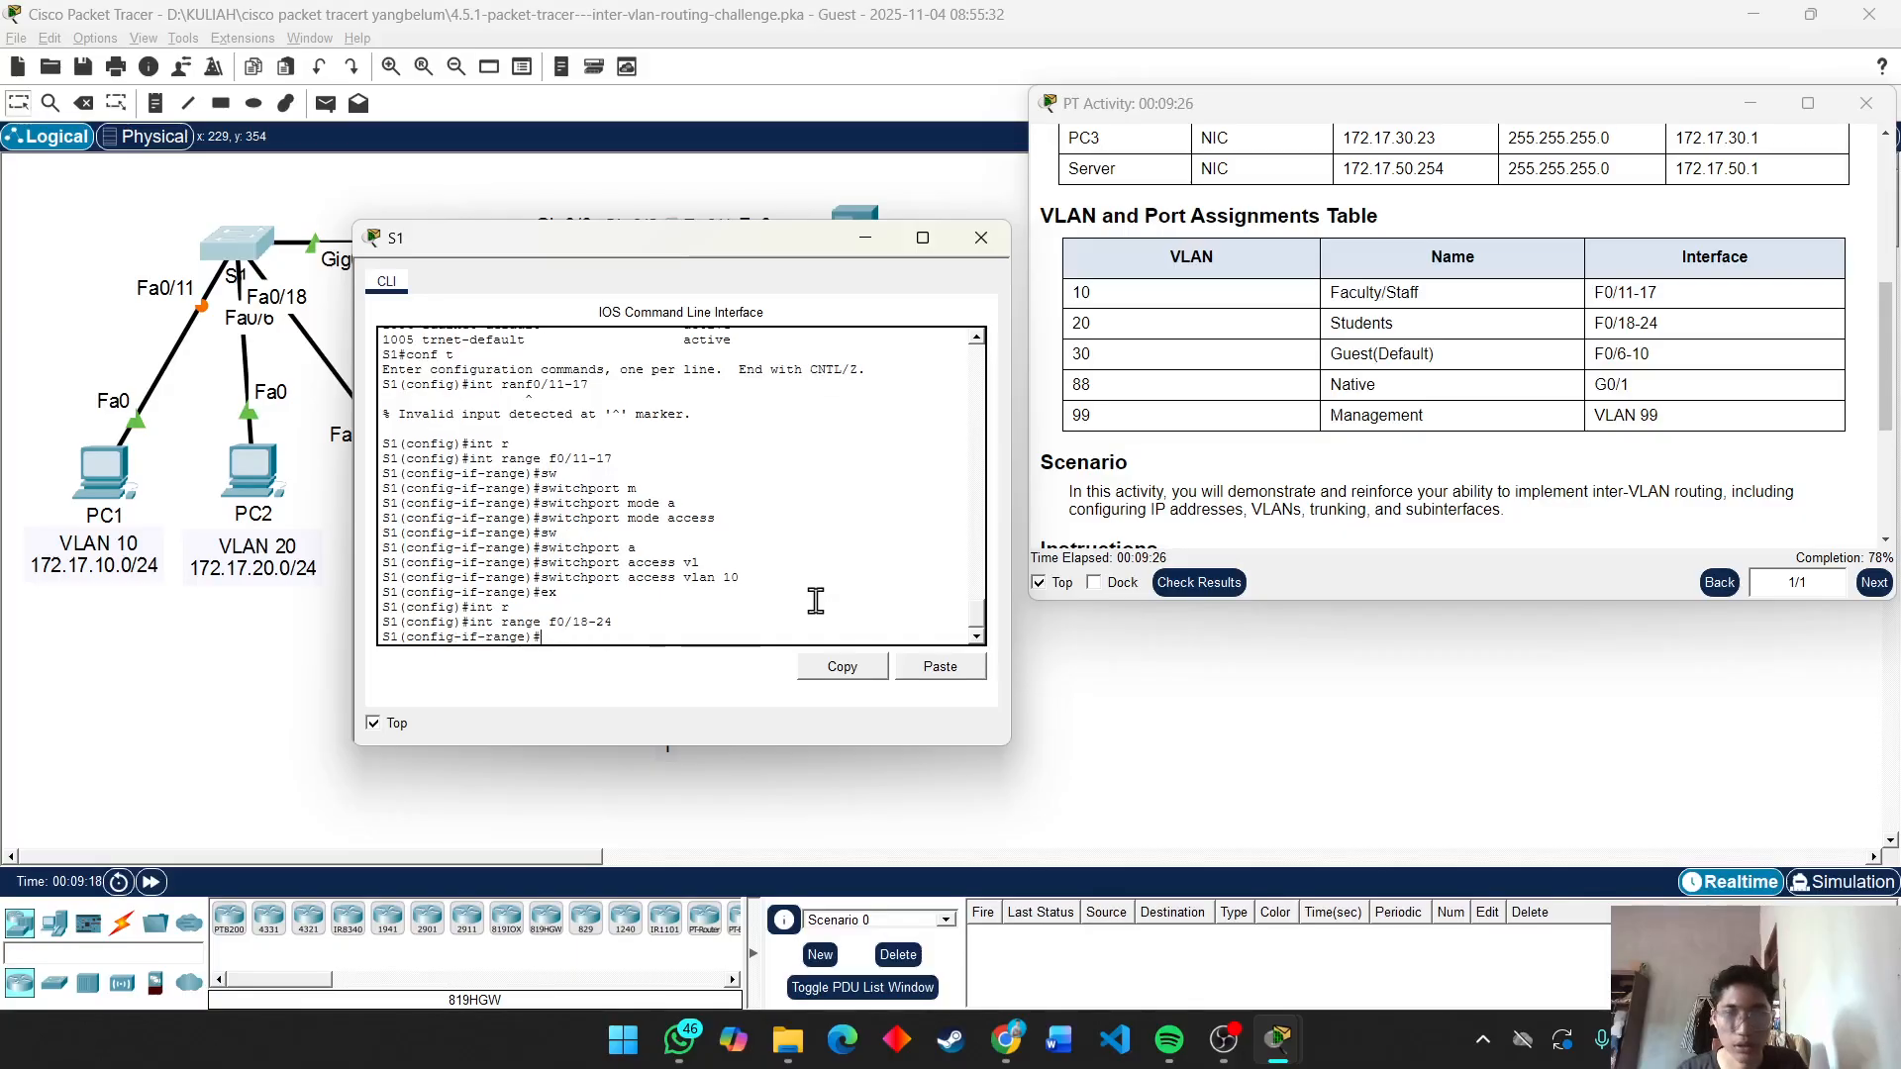
pyautogui.write('sw')
pyautogui.press('Tab')
pyautogui.write('m')
pyautogui.press('Tab')
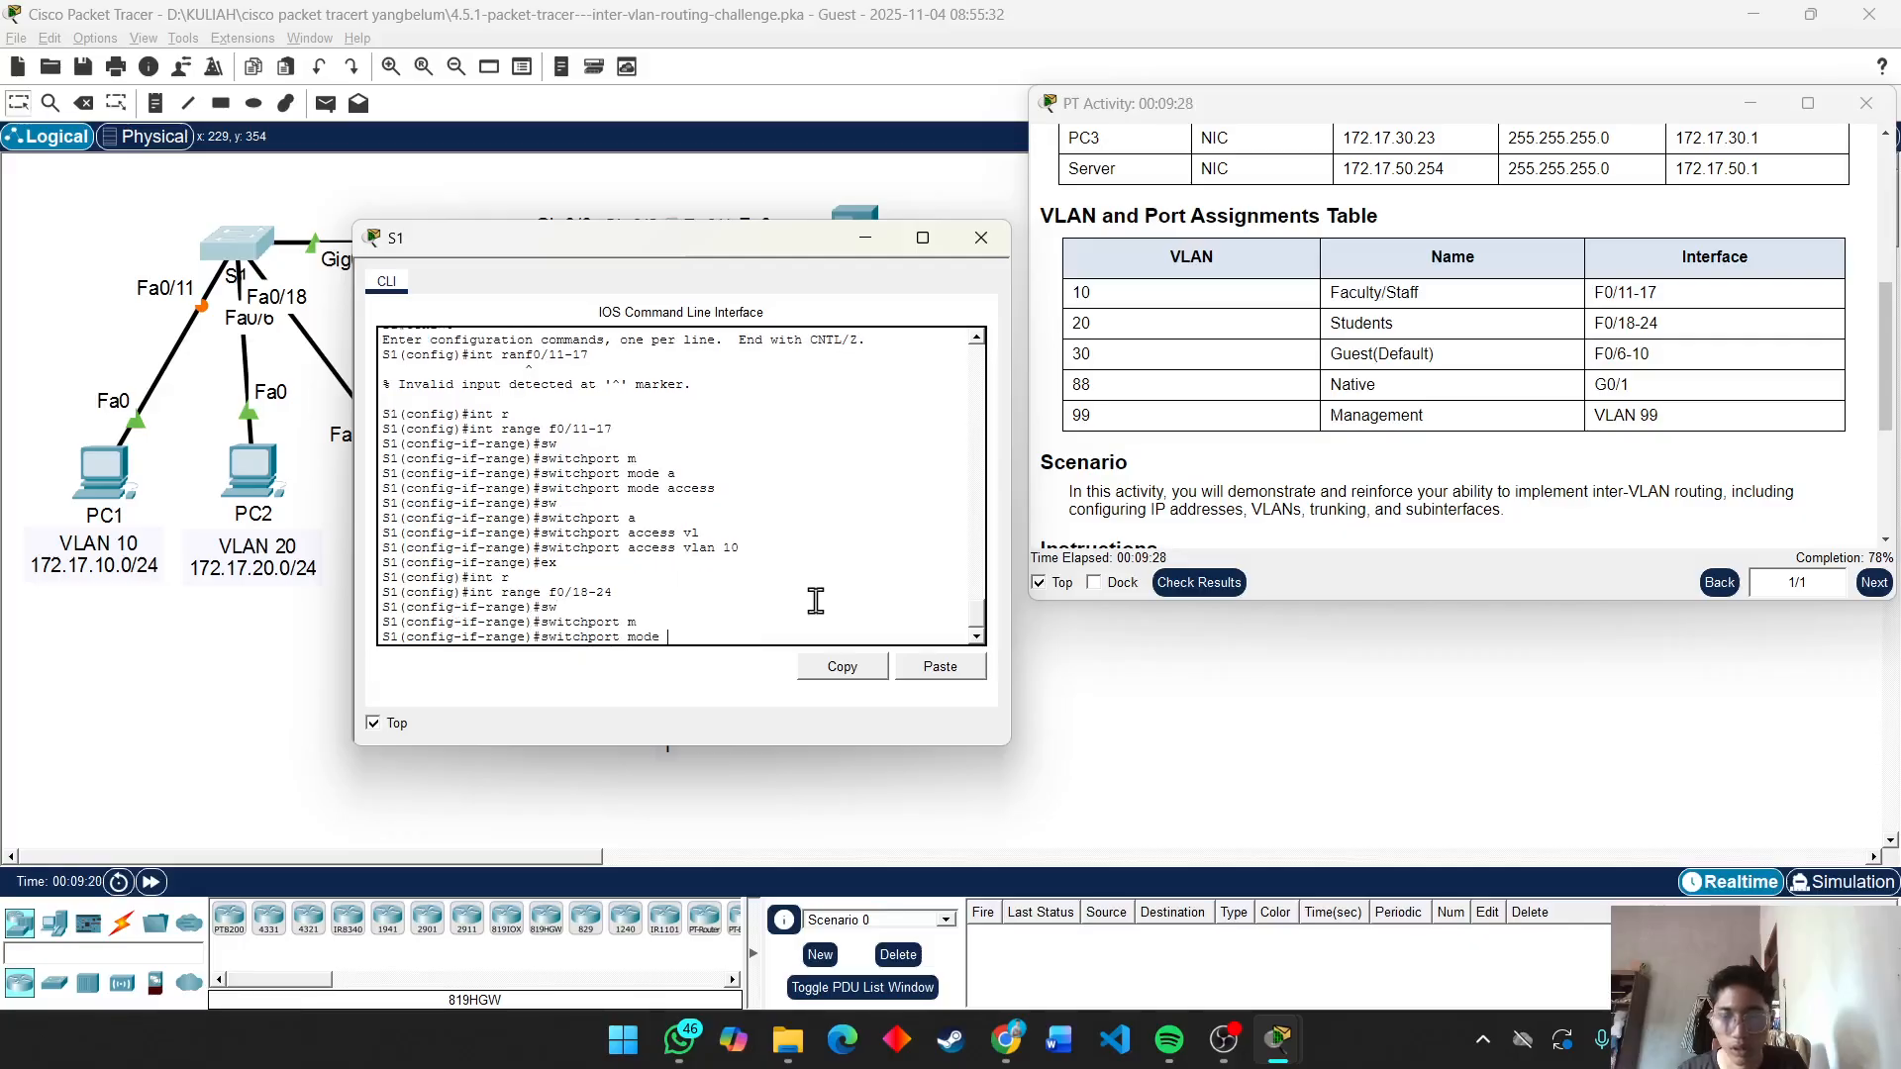
pyautogui.write('a')
pyautogui.press('Tab')
pyautogui.press('Return')
# Assign interfaces f0/18-24 on S1 to access VLAN 20 and leave the interface range configuration.
pyautogui.write('sw')
pyautogui.press('Tab')
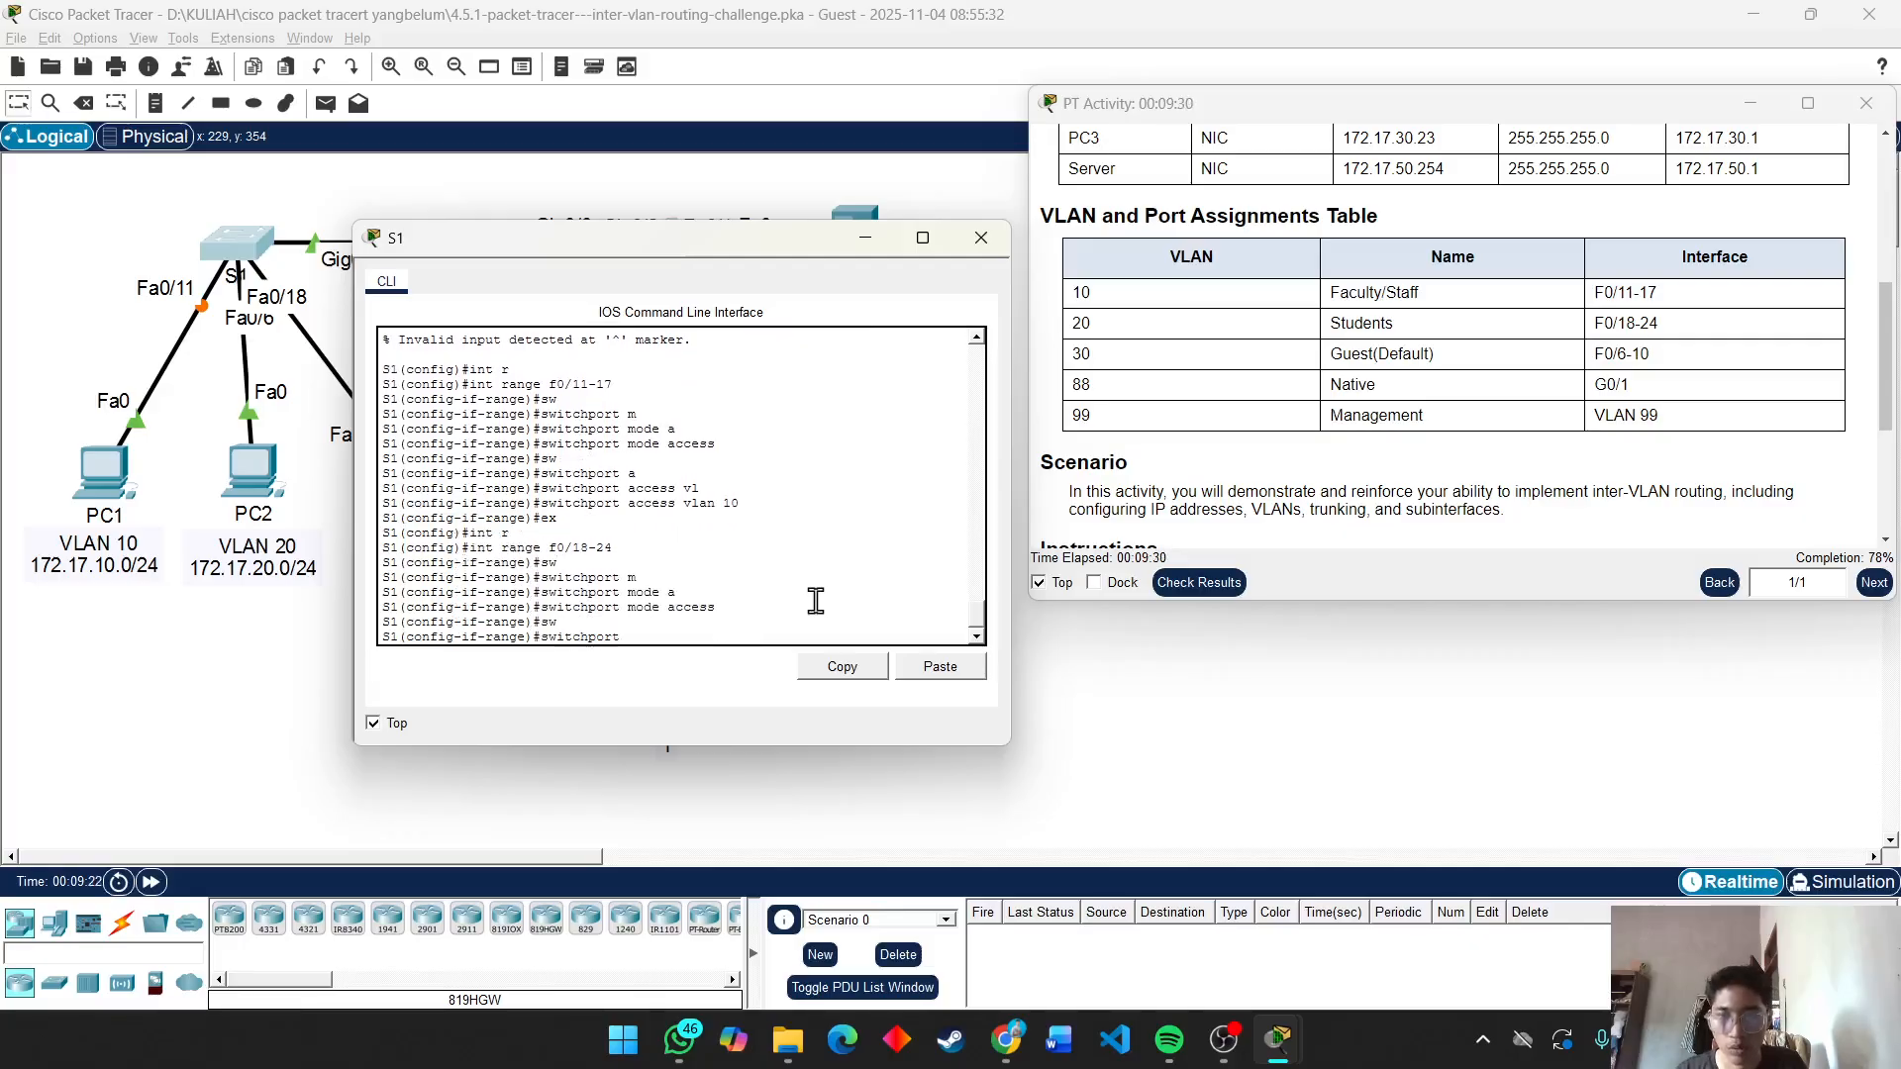
pyautogui.write('a')
pyautogui.press('Tab')
pyautogui.write('vl')
pyautogui.press('Tab')
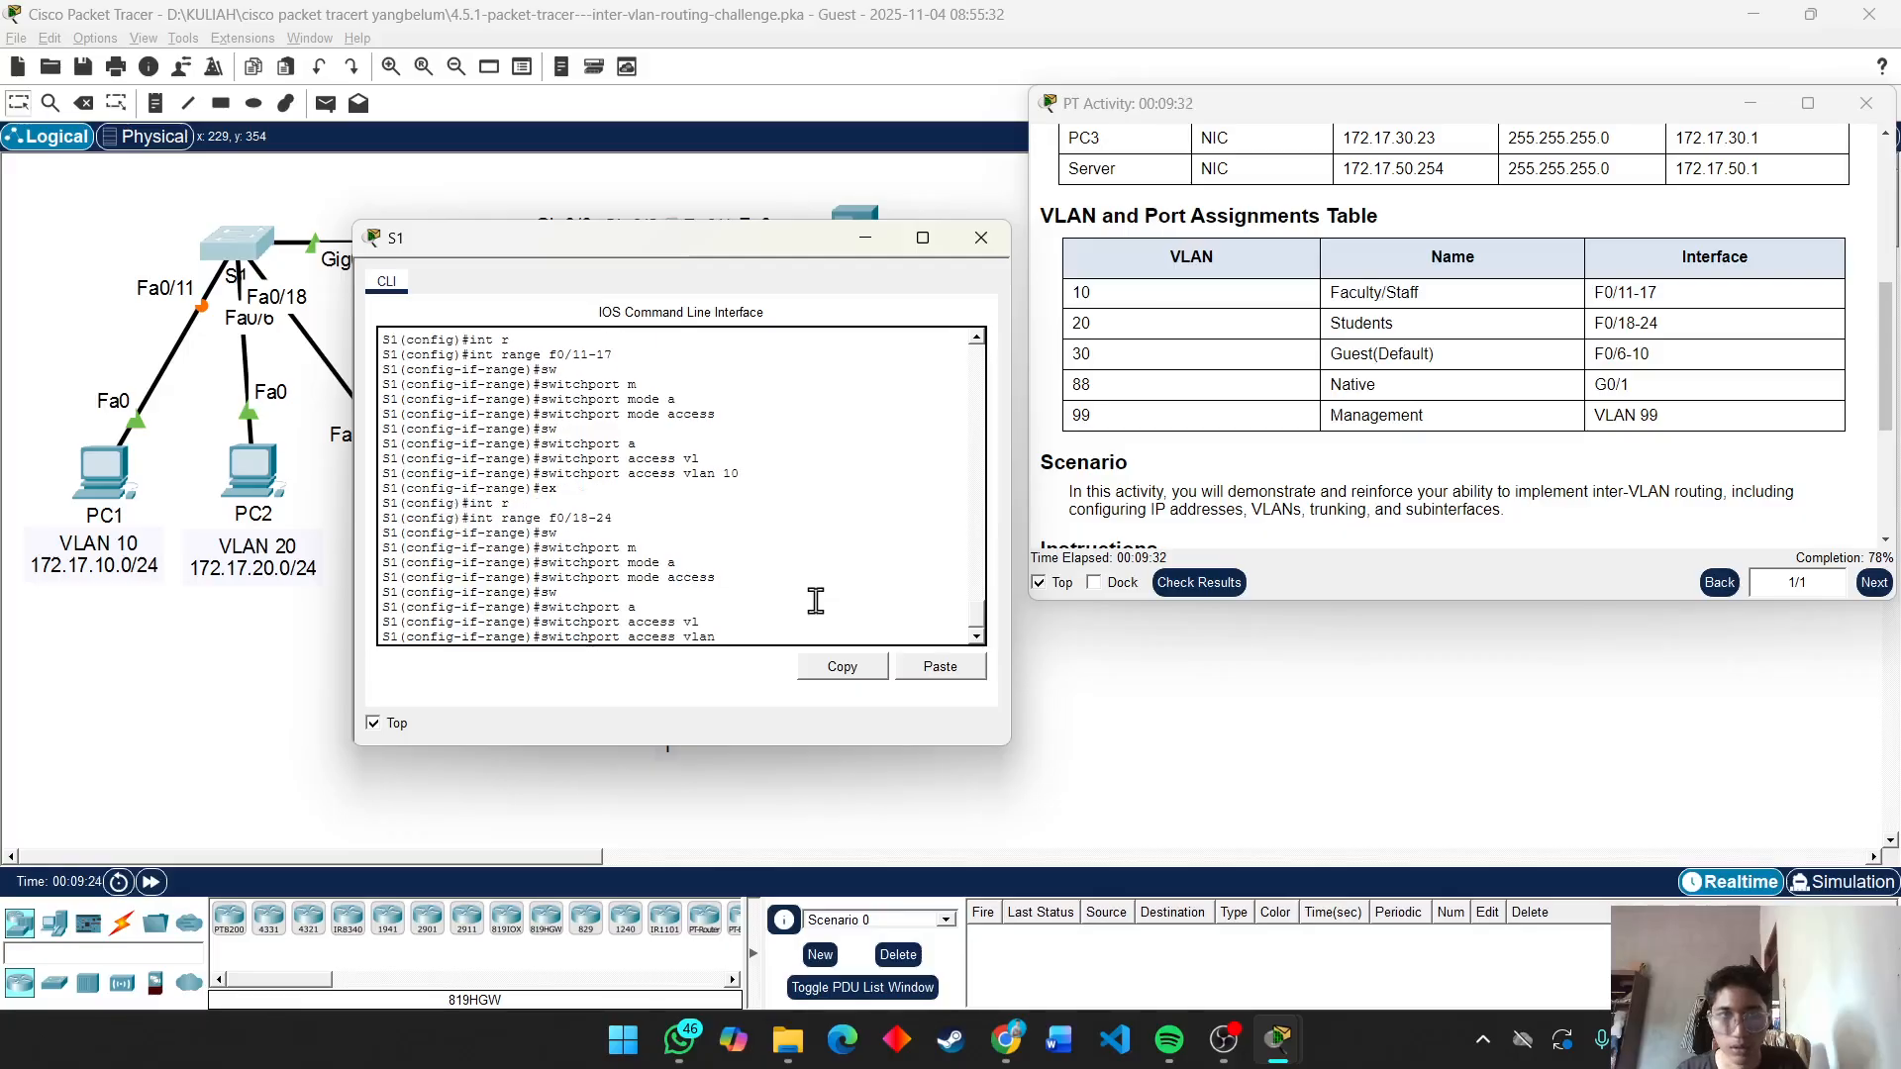
pyautogui.write('20')
pyautogui.press('Return')
pyautogui.write('ex')
pyautogui.press('Return')
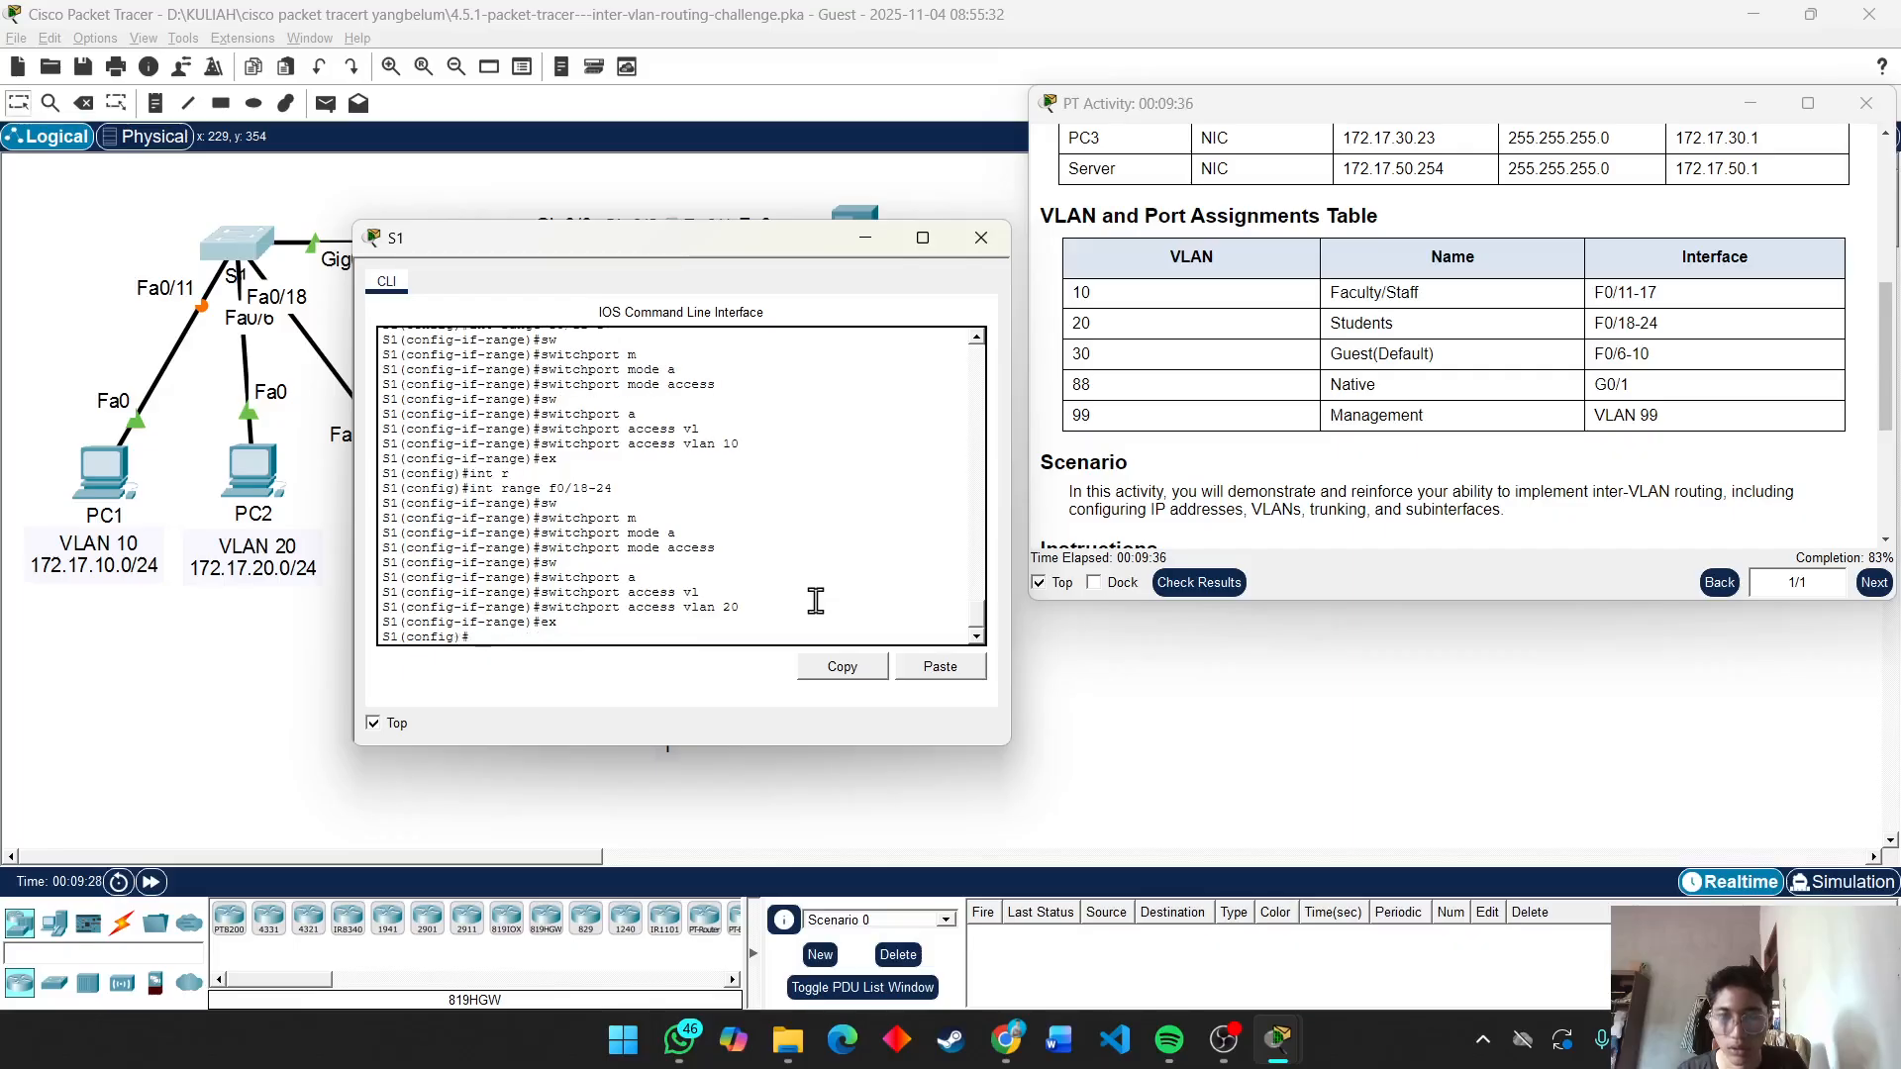
pyautogui.write('int e')
pyautogui.press('Tab')
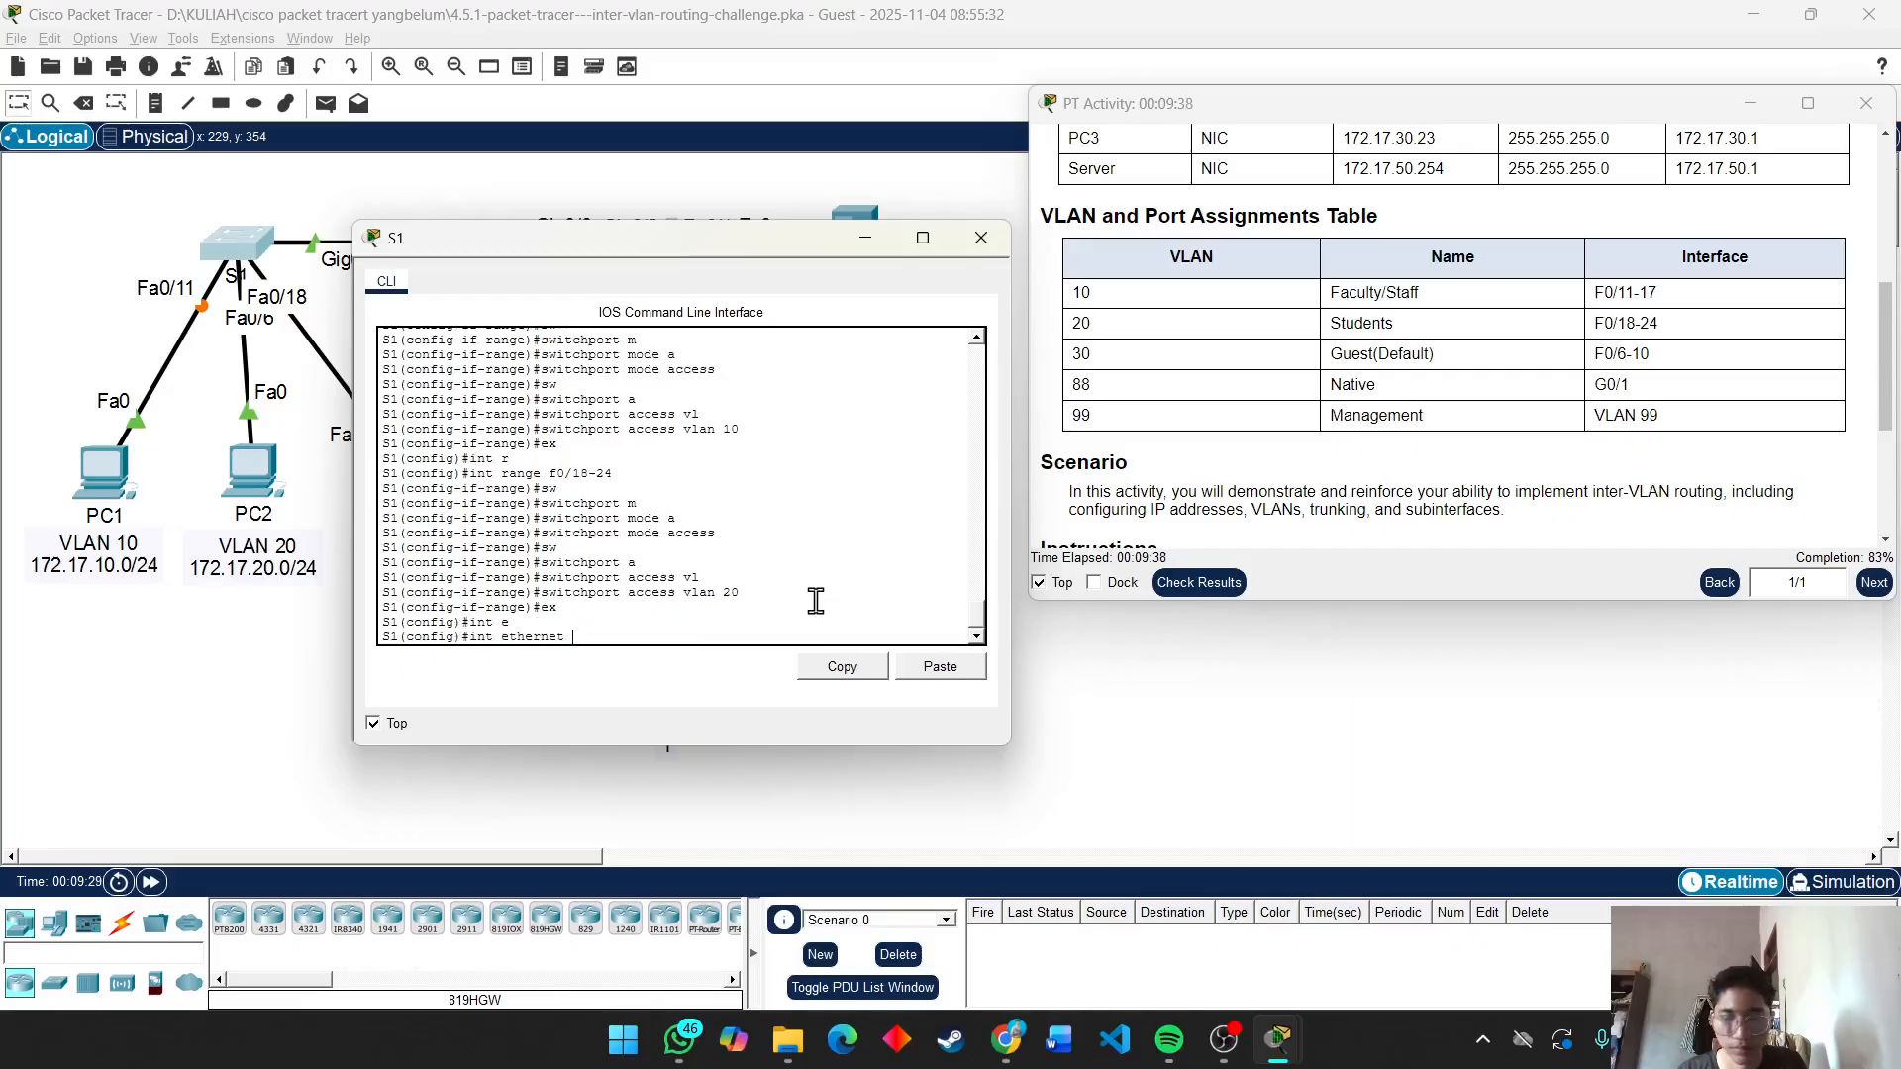
pyautogui.press('BackSpace')
pyautogui.press('BackSpace')
pyautogui.press('BackSpace')
pyautogui.press('BackSpace')
pyautogui.press('BackSpace')
pyautogui.press('BackSpace')
pyautogui.press('BackSpace')
# Enter configuration of interface range f0/6-10 on S1.
pyautogui.write('r')
pyautogui.press('Tab')
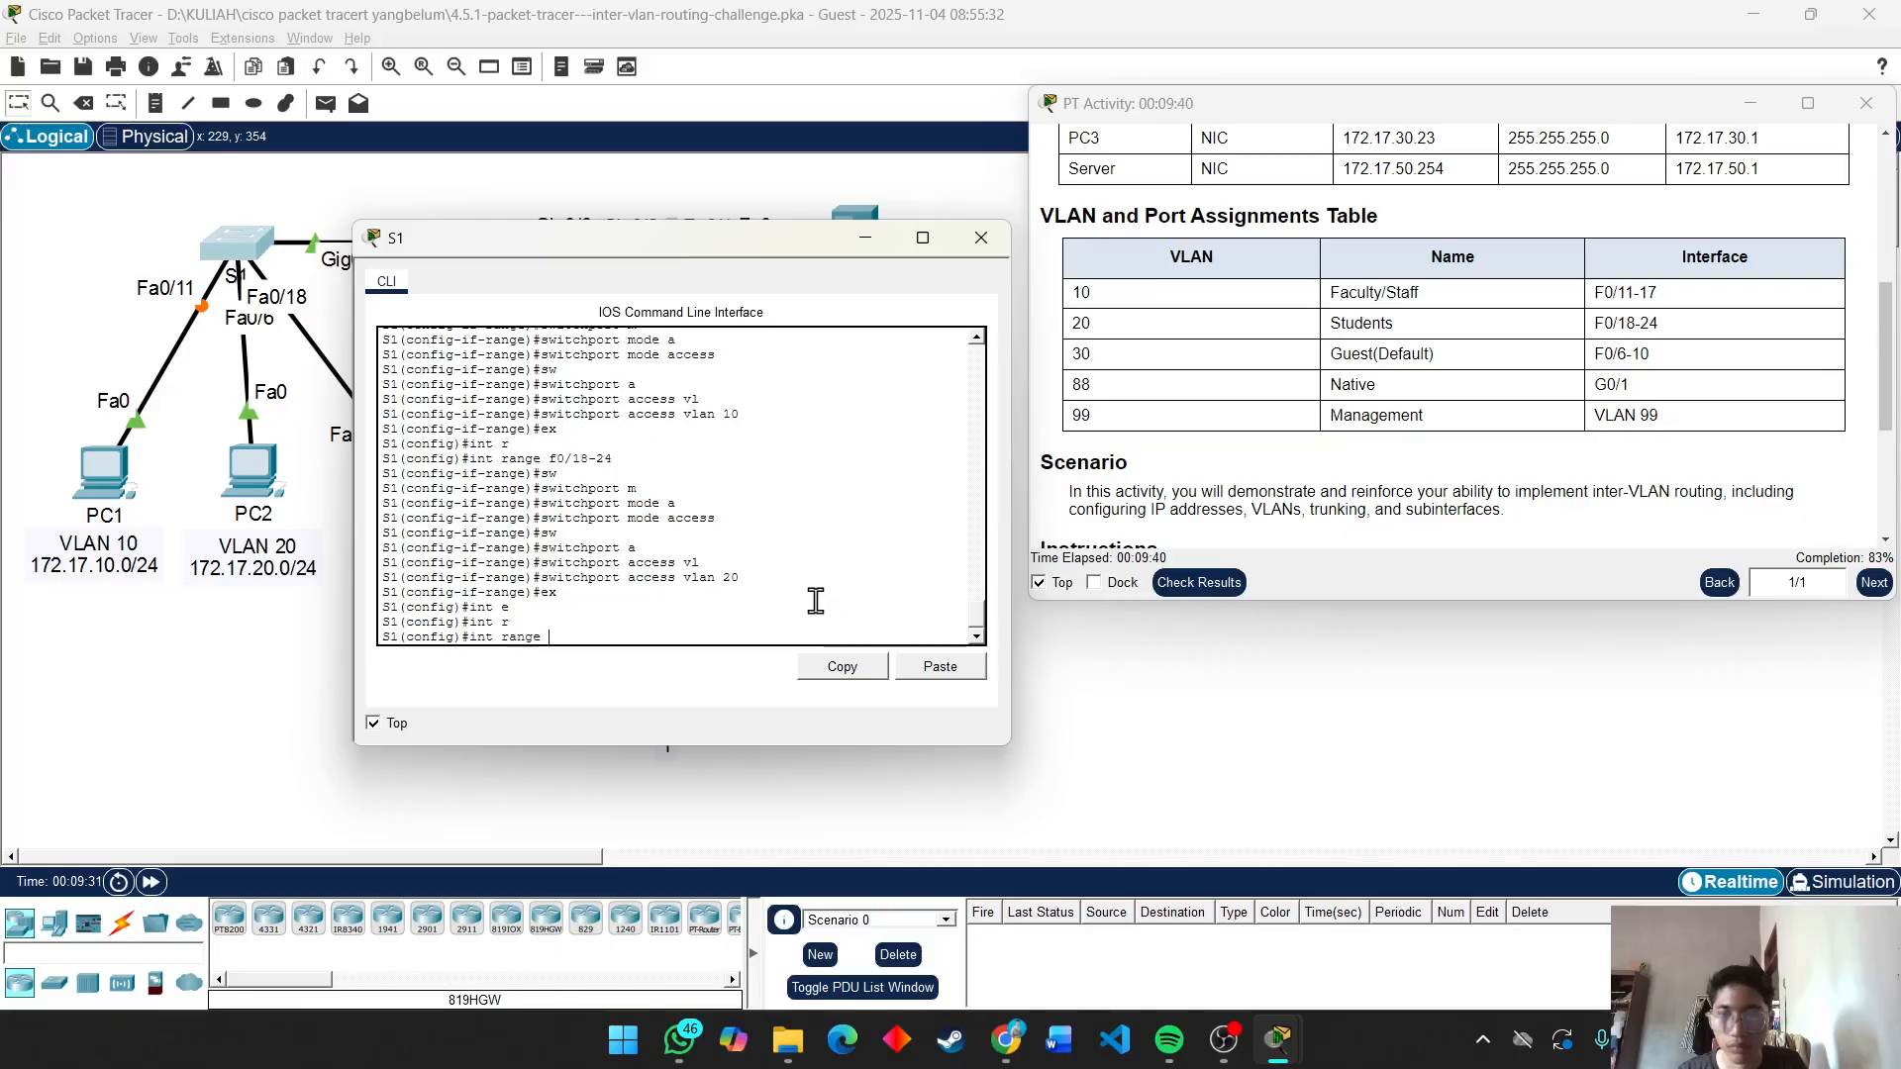
pyautogui.write('f')
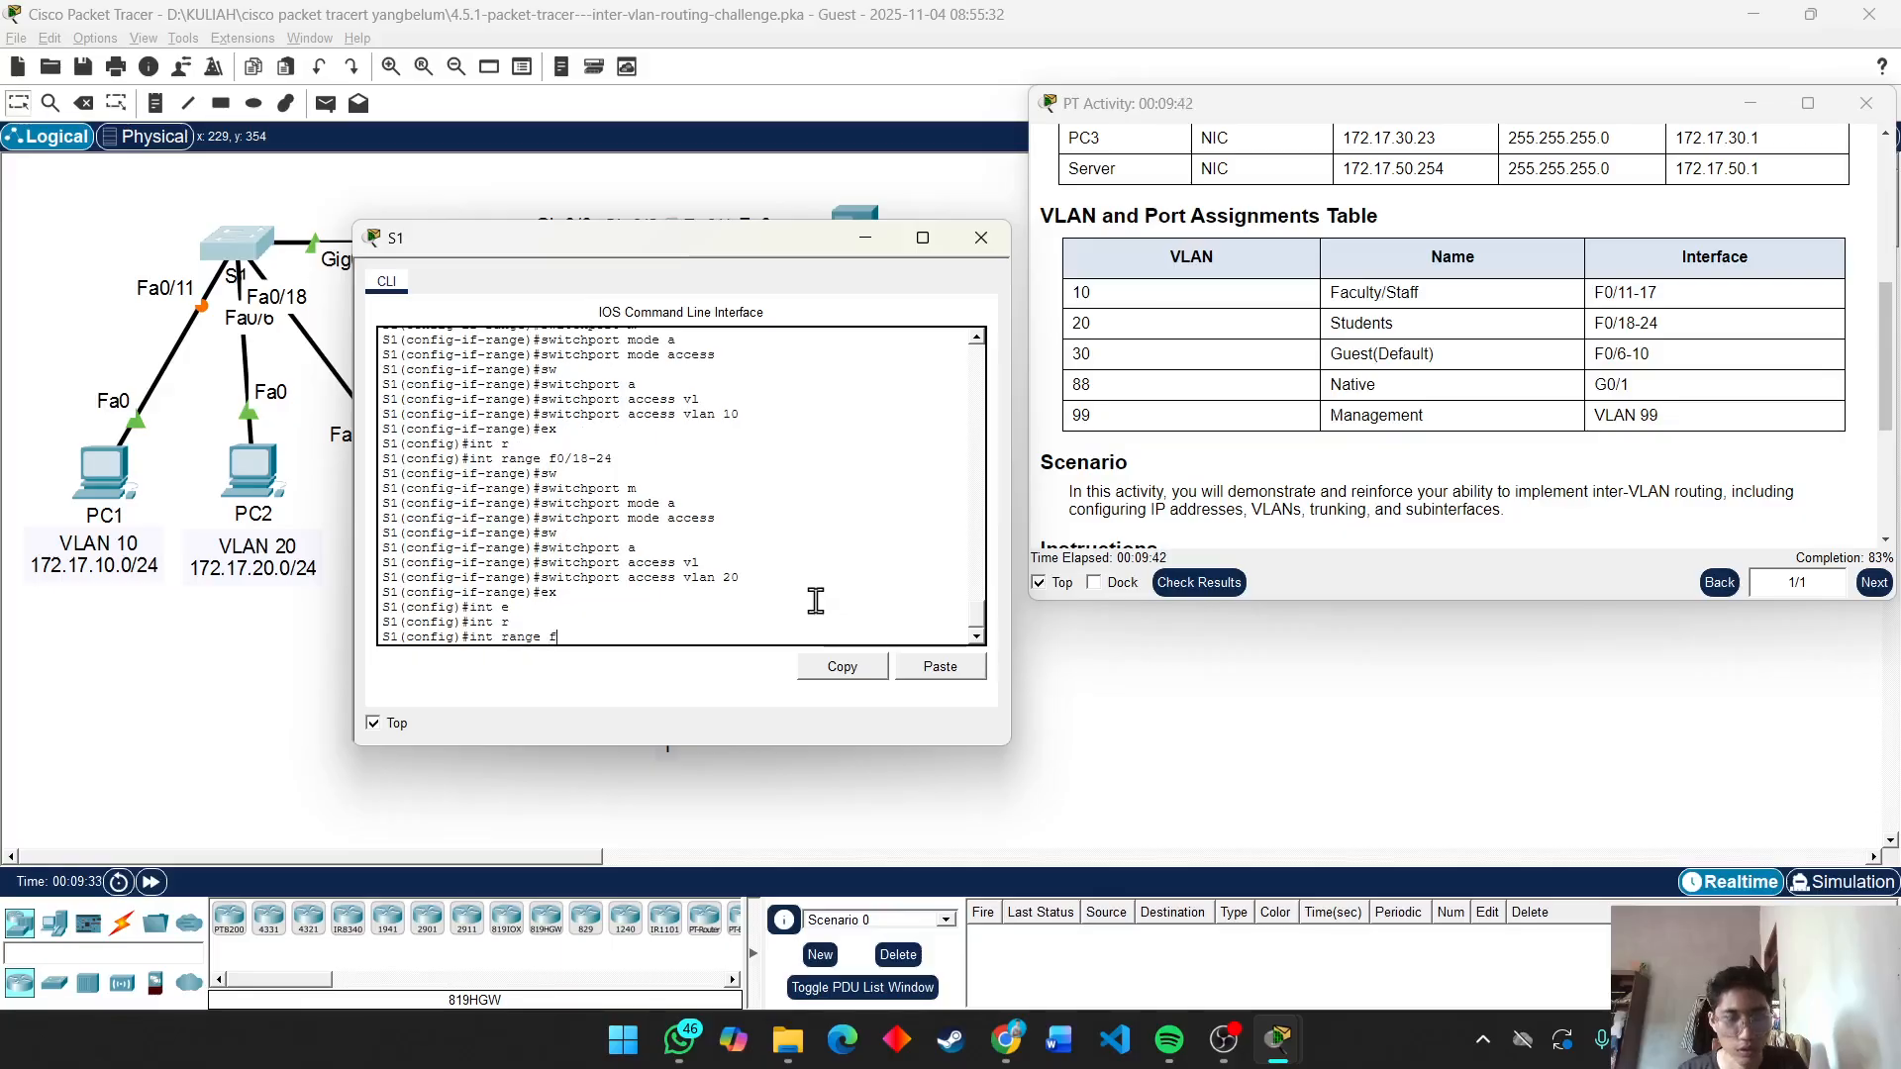
pyautogui.write('0/')
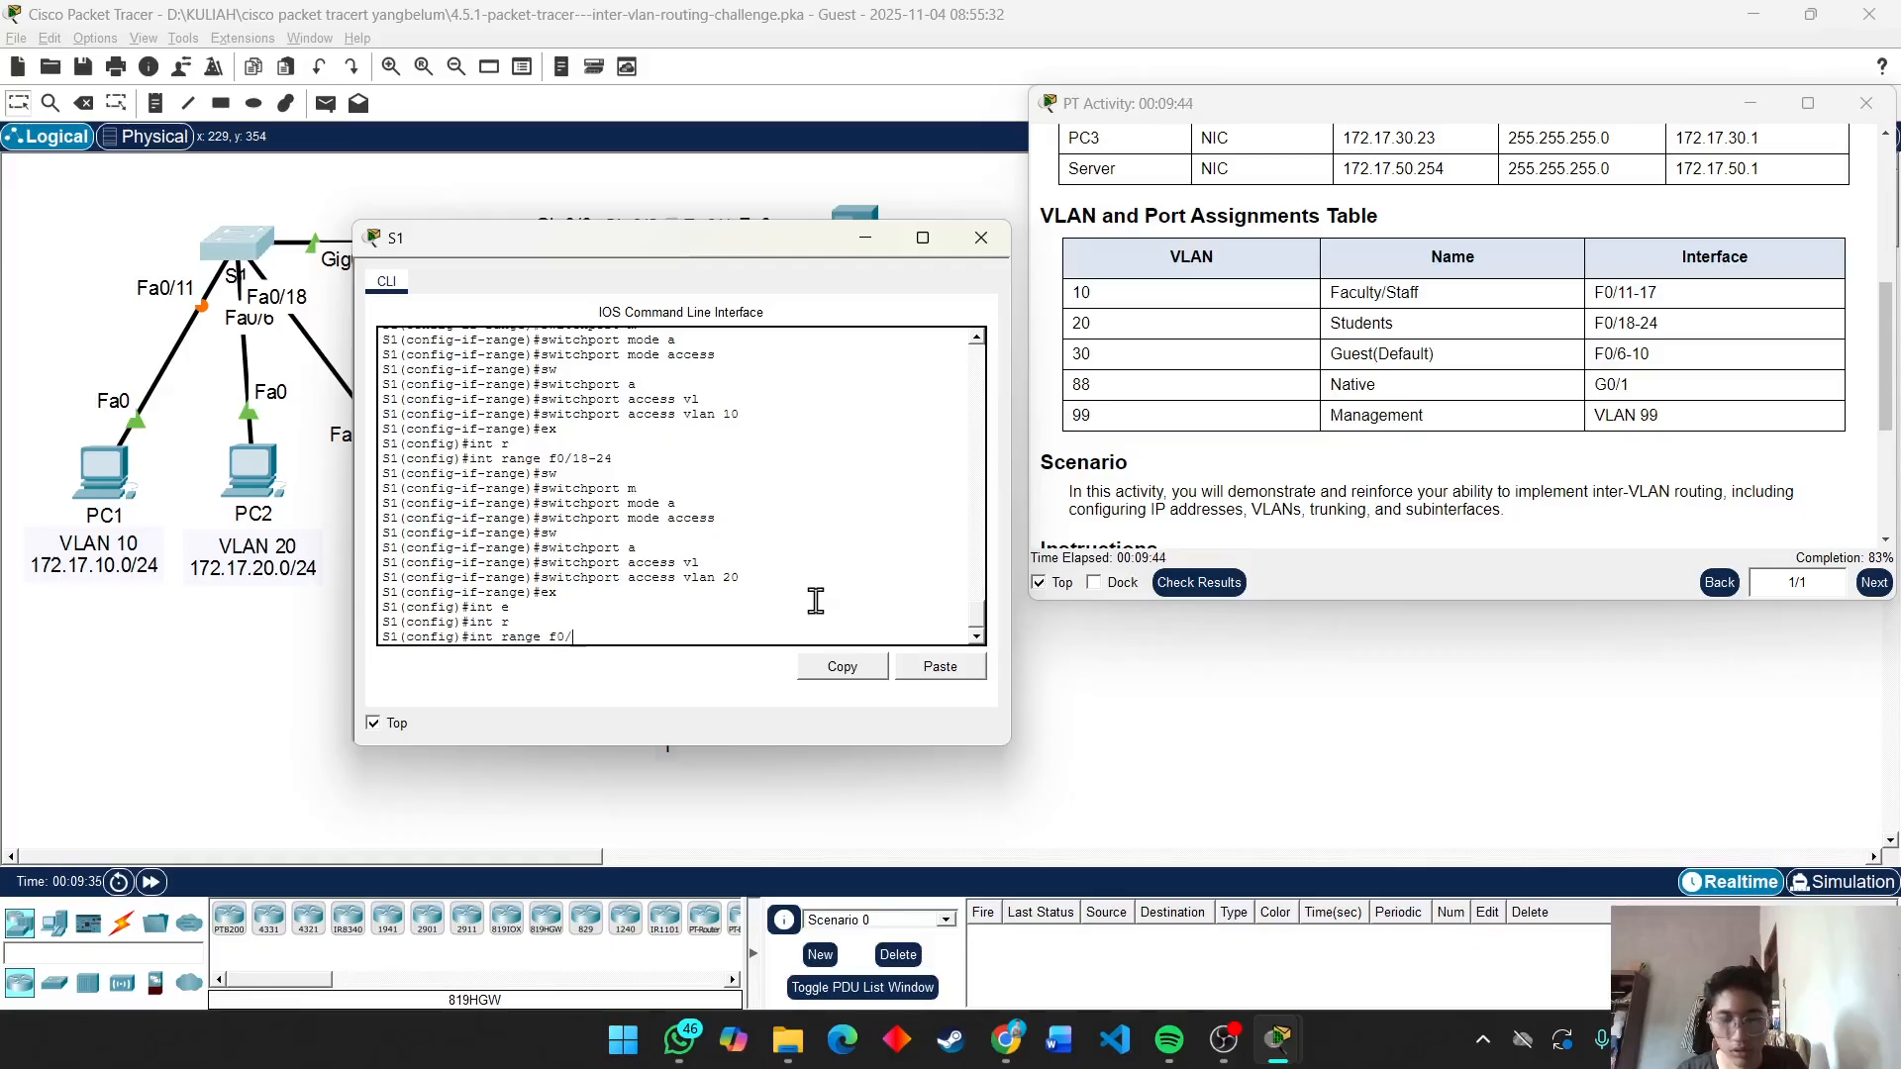
pyautogui.write('6')
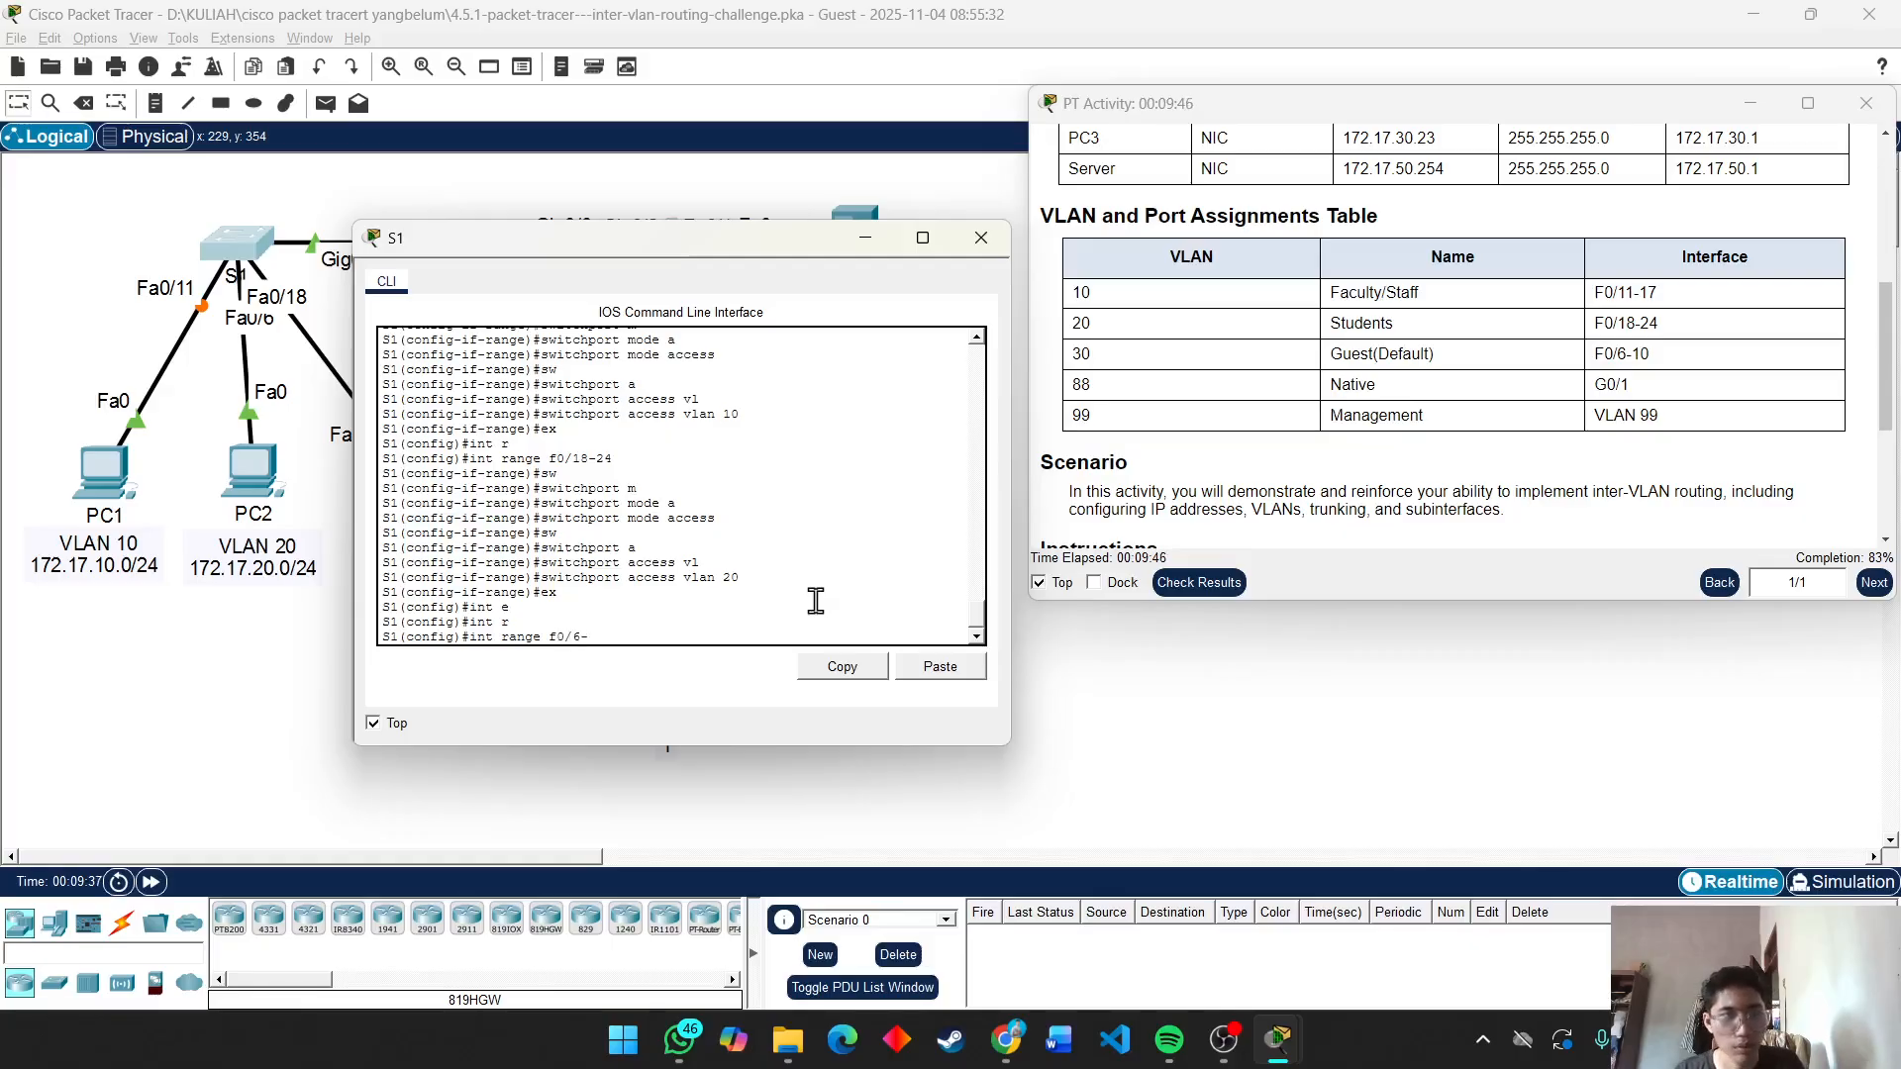
pyautogui.write('-10')
pyautogui.press('Return')
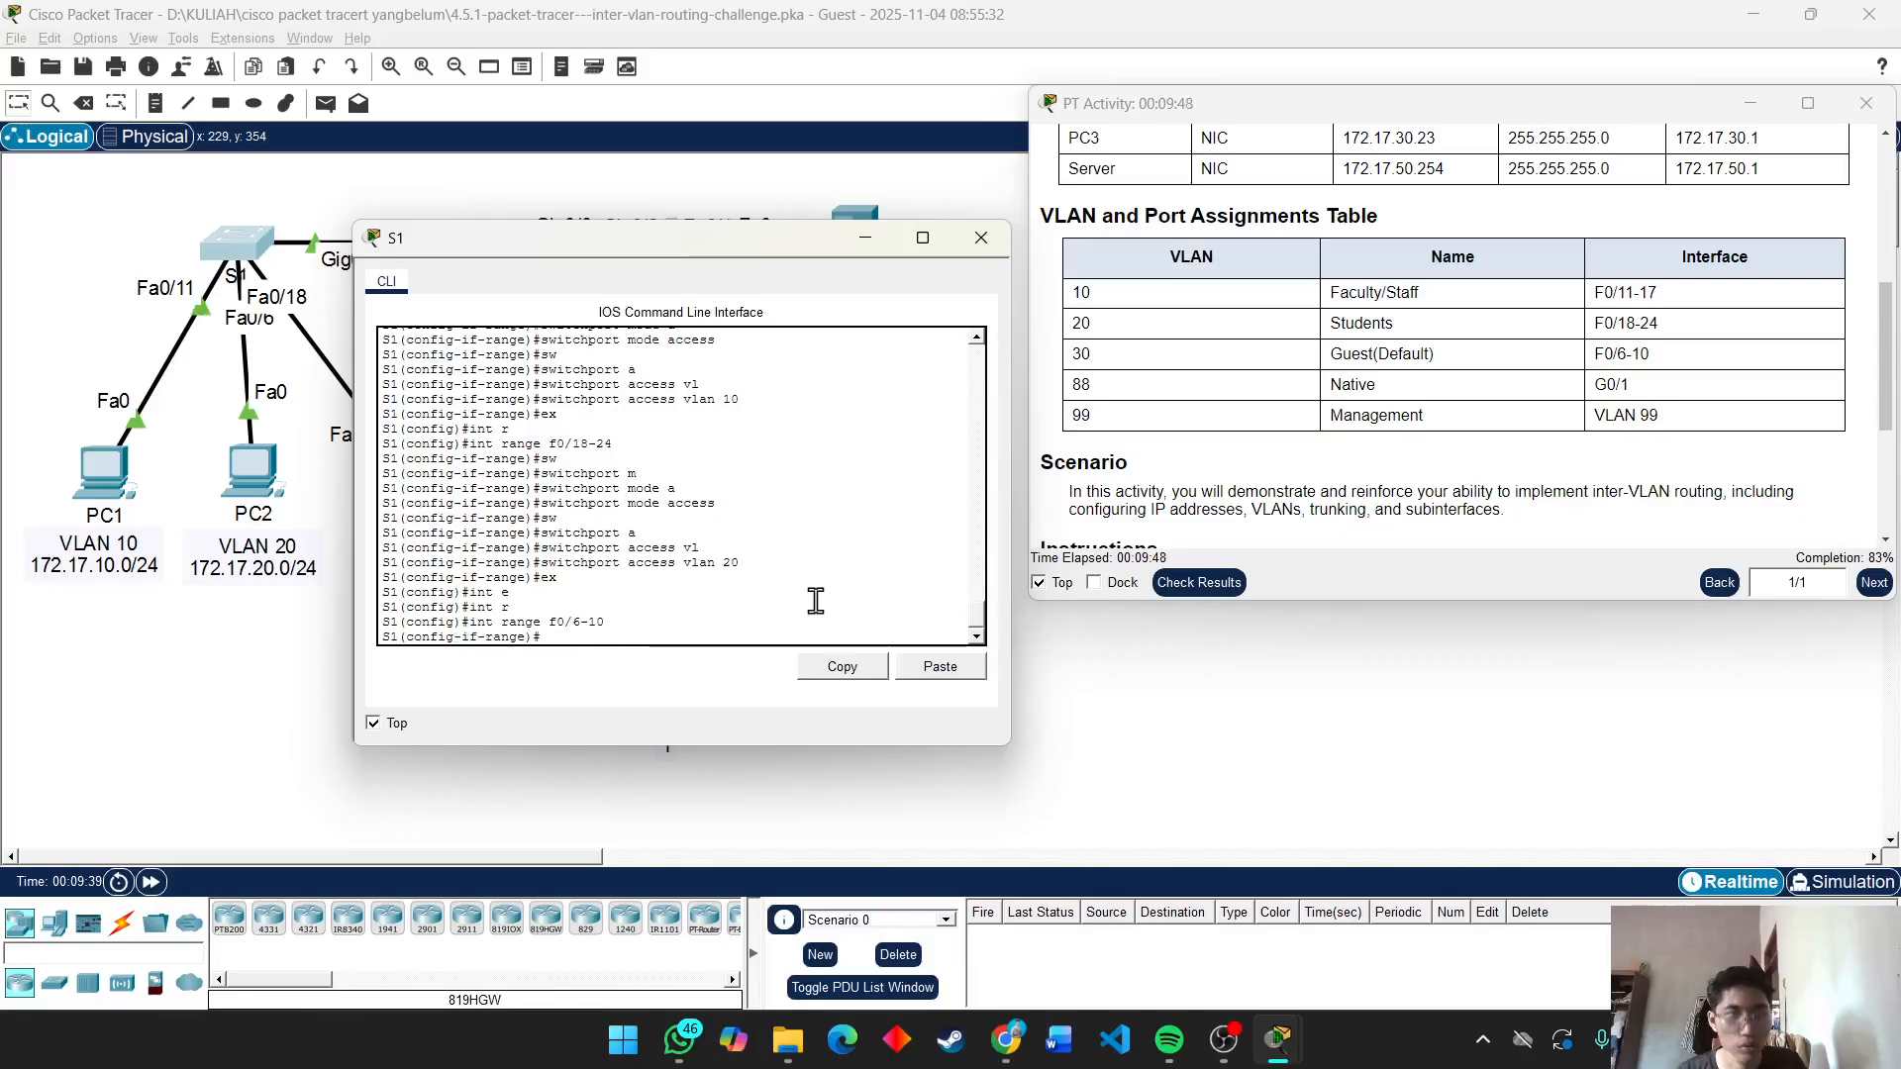
# Issue the abbreviated command switchport mode a for interfaces f0/6-10.
pyautogui.write('sw')
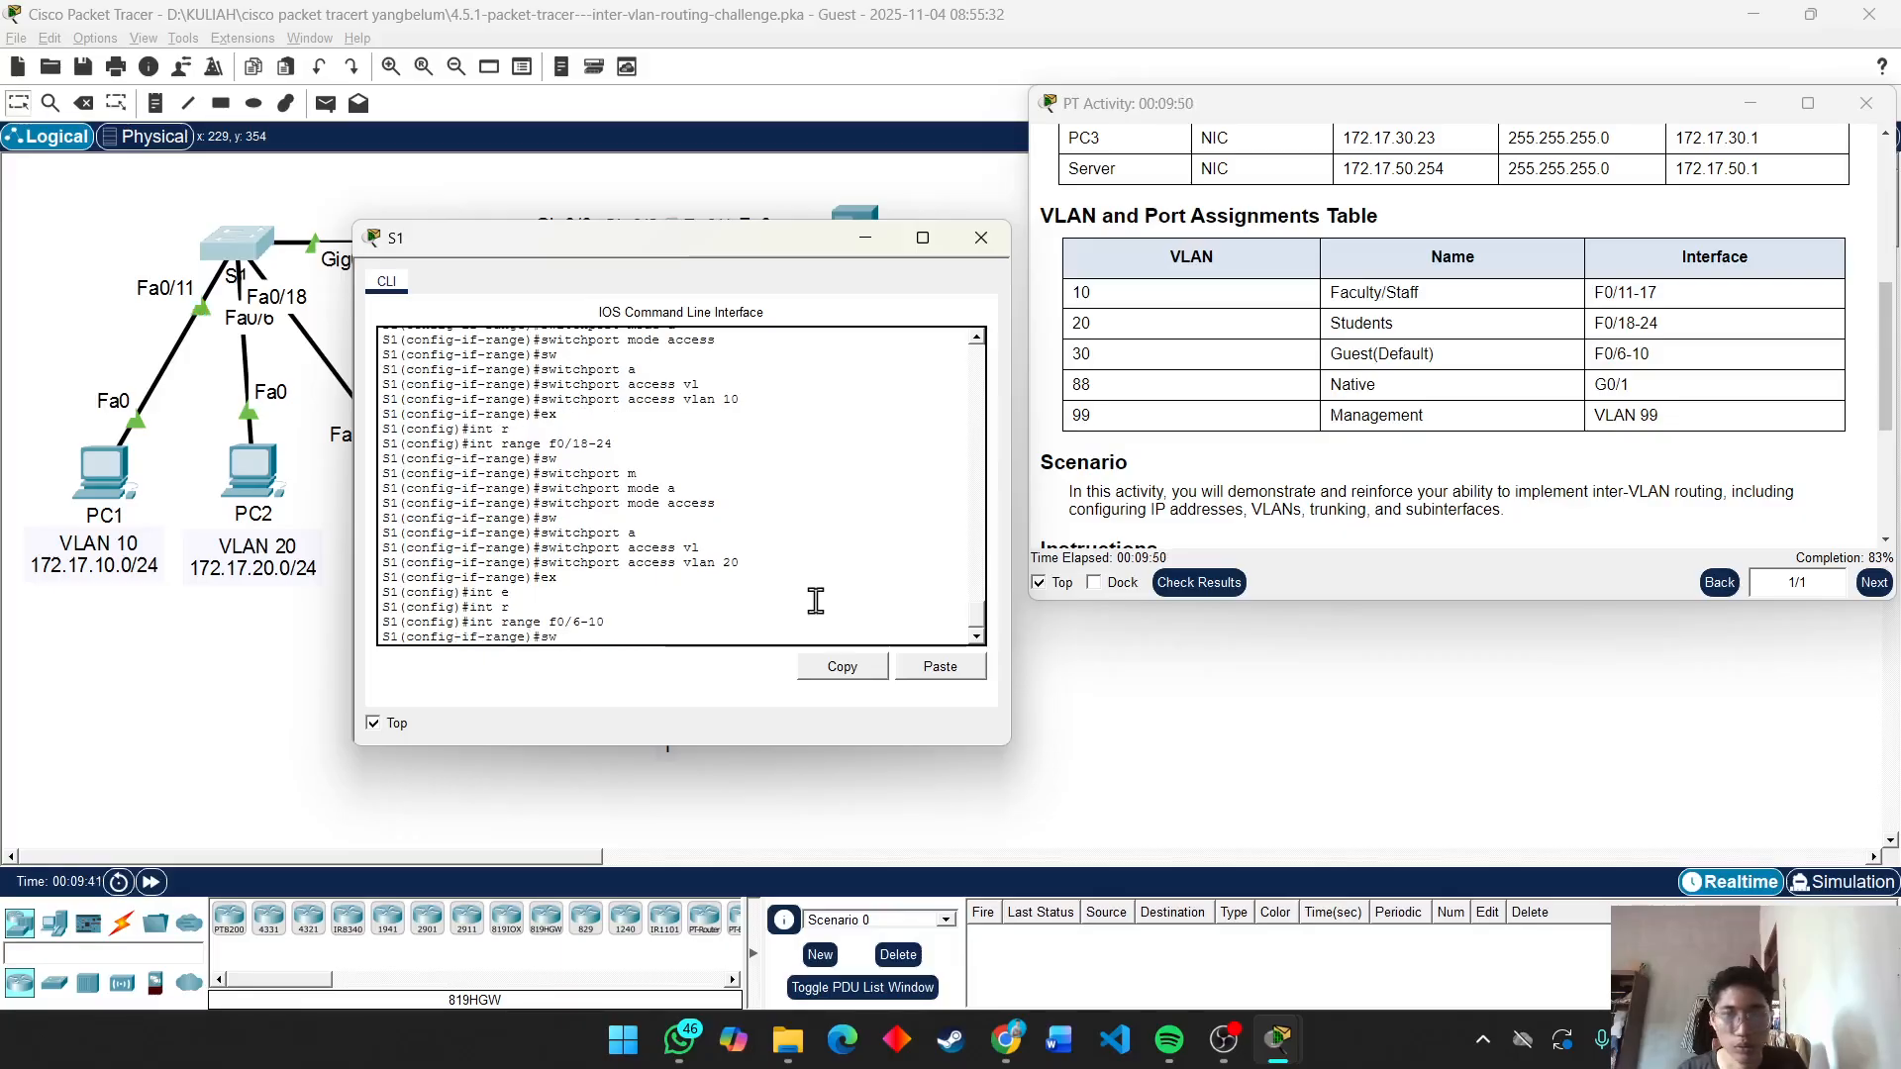
pyautogui.press('Tab')
pyautogui.write('a')
pyautogui.press('Tab')
pyautogui.press('BackSpace')
pyautogui.press('BackSpace')
pyautogui.press('BackSpace')
pyautogui.press('BackSpace')
pyautogui.press('BackSpace')
pyautogui.press('BackSpace')
pyautogui.press('BackSpace')
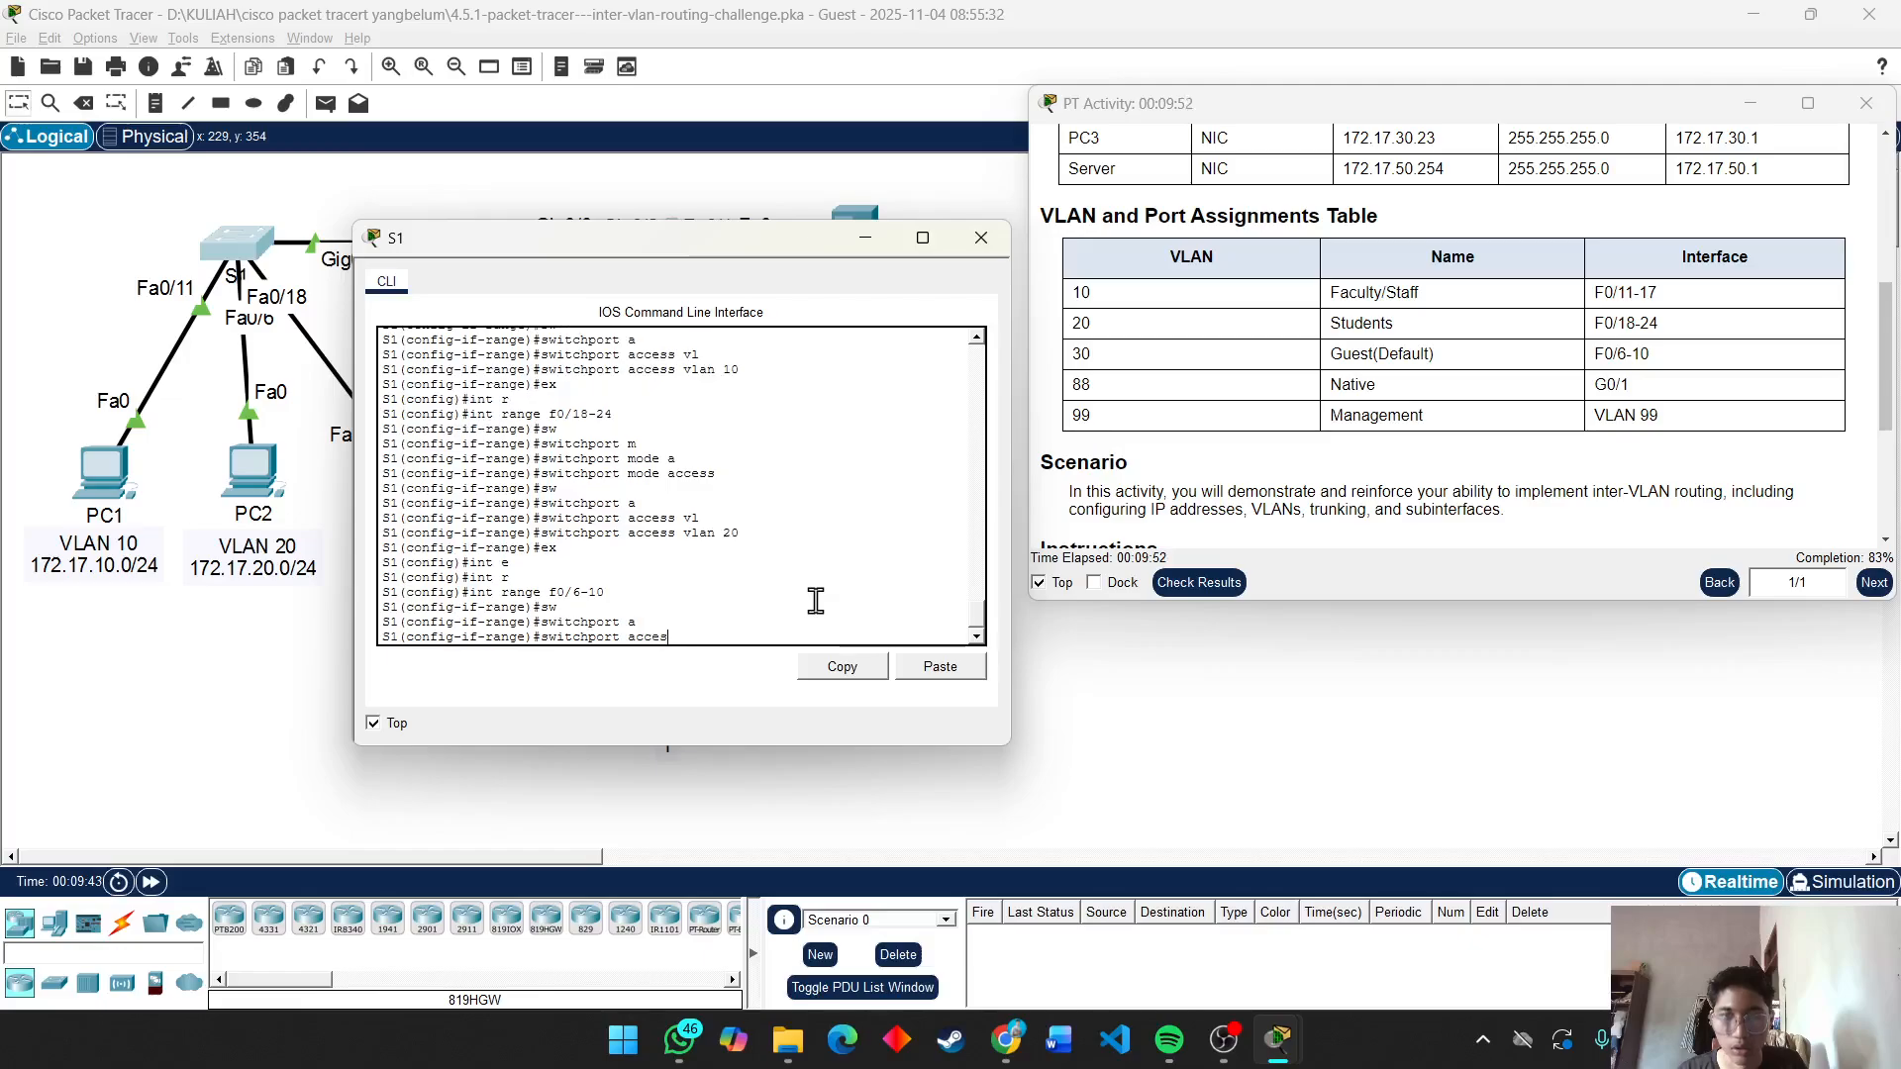
pyautogui.write('m')
pyautogui.press('Tab')
pyautogui.write('a')
pyautogui.press('Return')
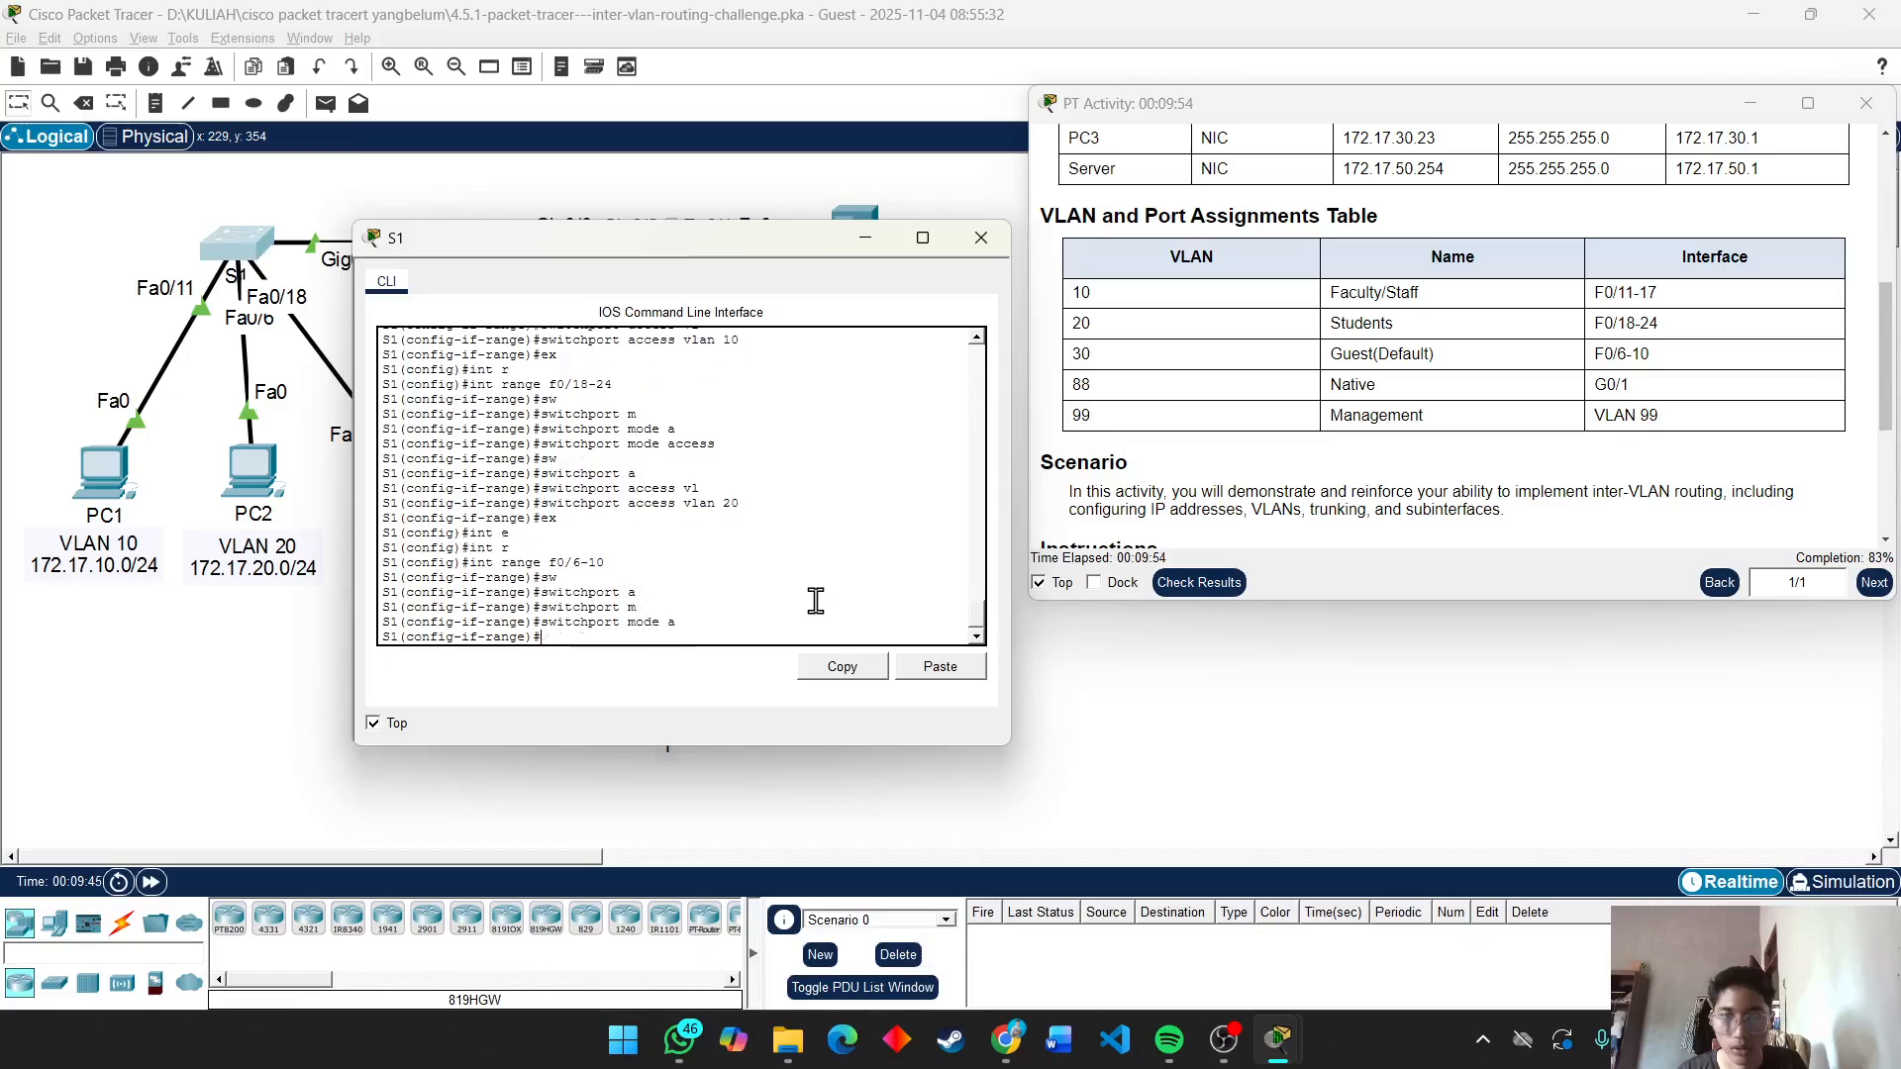
# Set the switchport mode of interfaces f0/6-10 to access with the fully written command.
pyautogui.write('sw')
pyautogui.press('Tab')
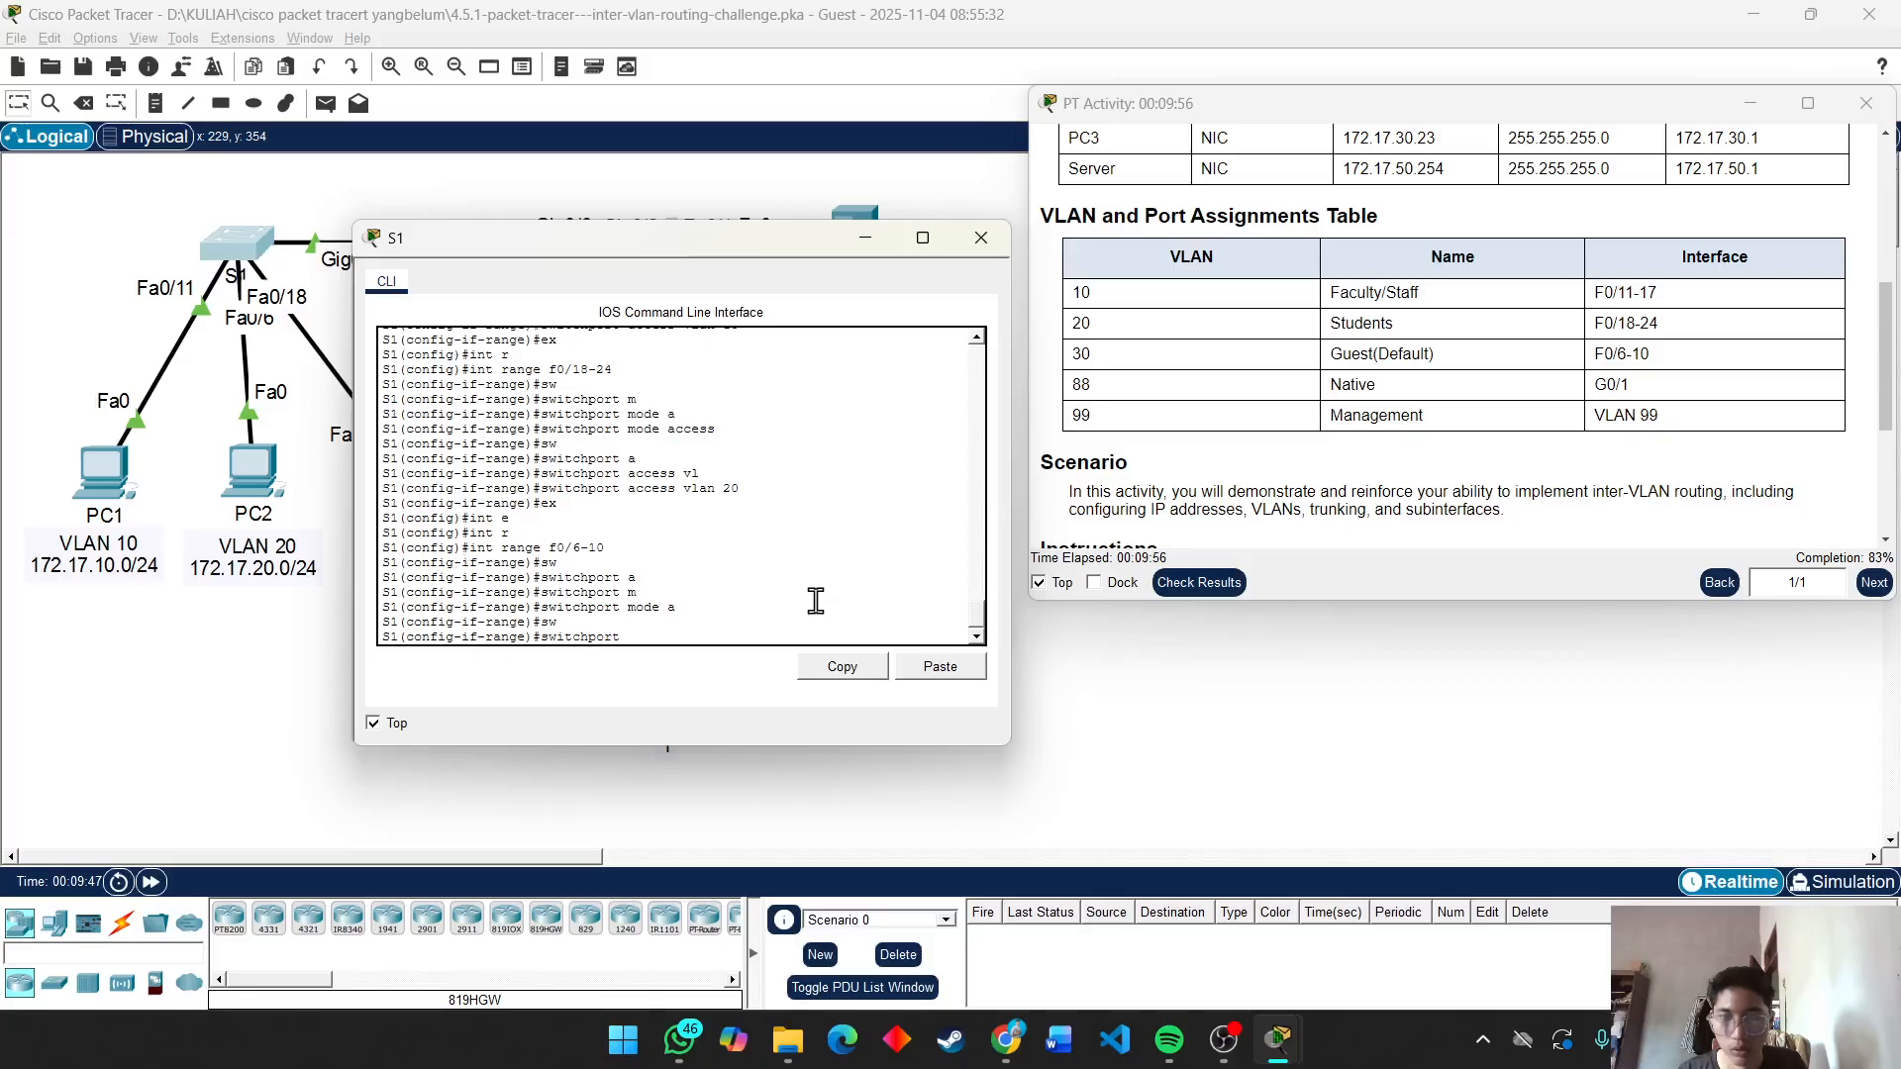
pyautogui.write(',')
pyautogui.press('Tab')
pyautogui.press('BackSpace')
pyautogui.write('m')
pyautogui.press('Tab')
pyautogui.write('a')
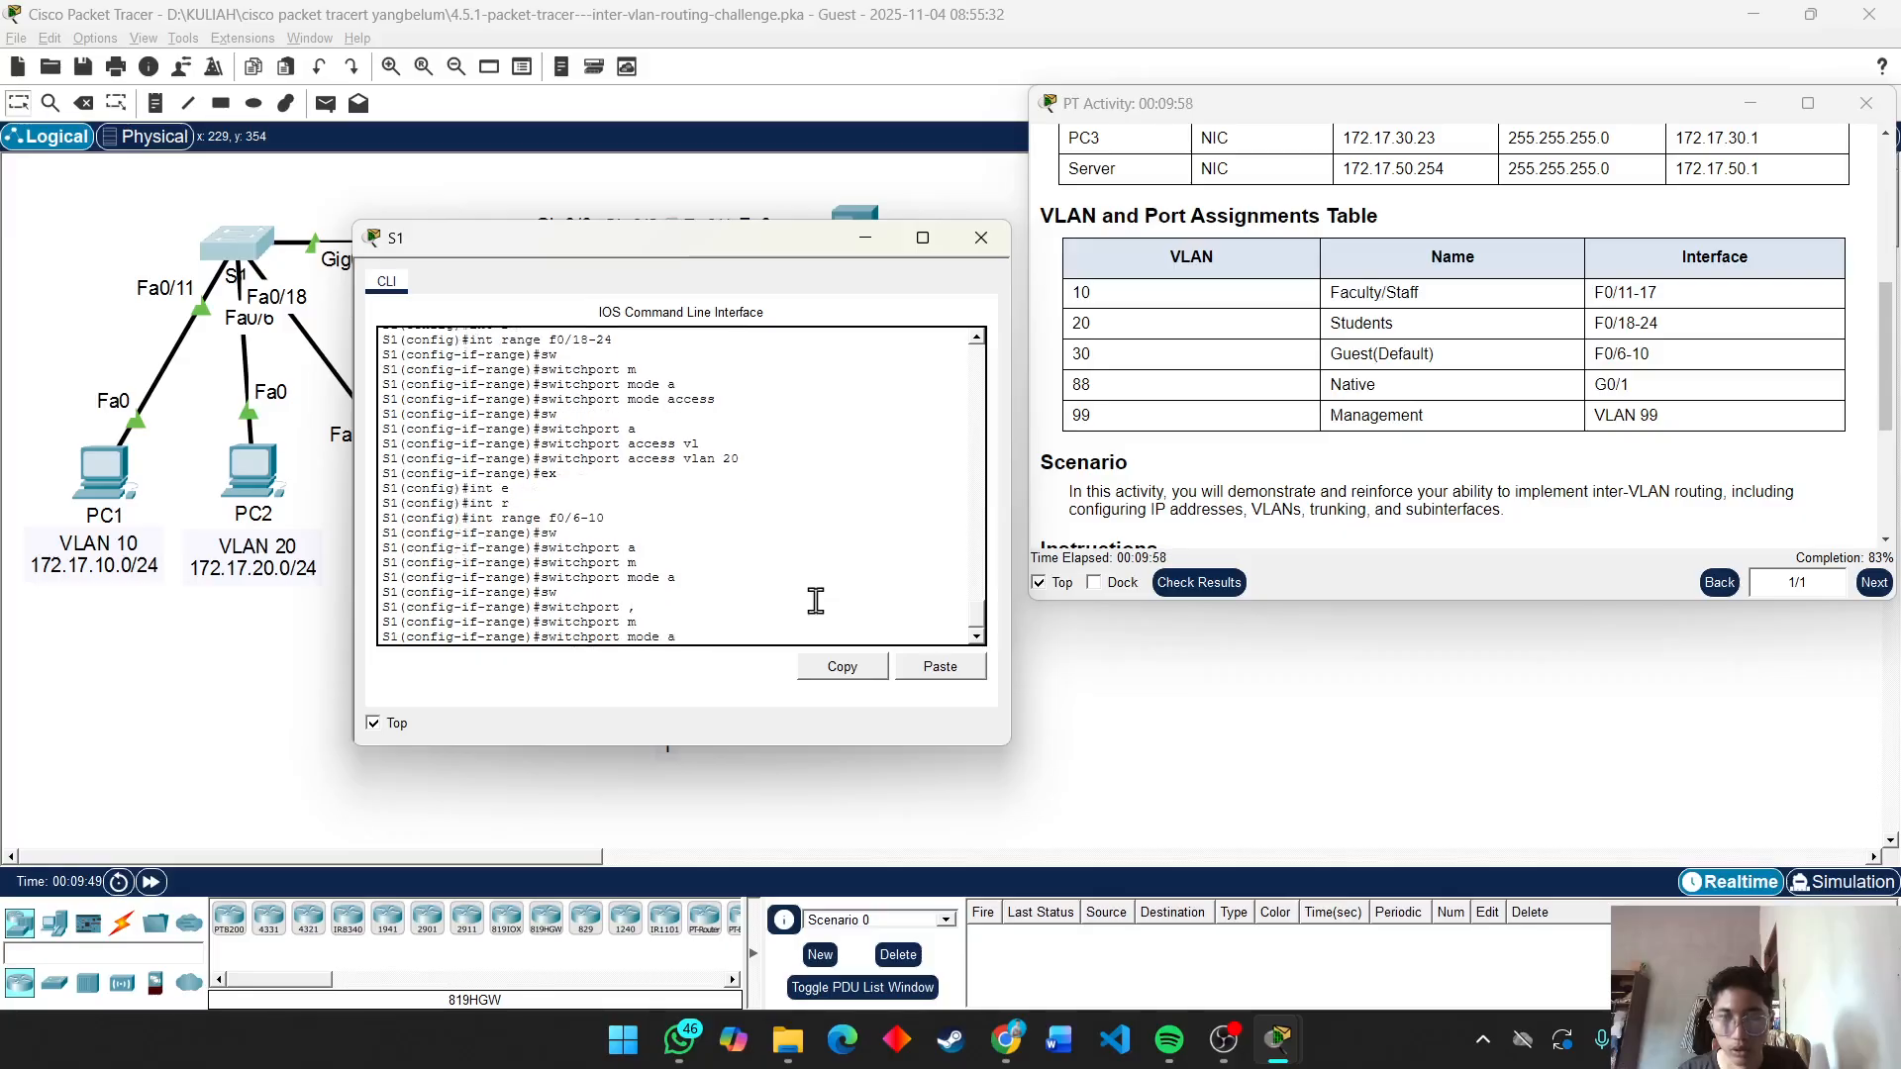
pyautogui.press('Tab')
pyautogui.press('Return')
# Assign interfaces f0/6-10 on S1 to access VLAN 30 and leave the interface range configuration.
pyautogui.write('sw')
pyautogui.press('Tab')
pyautogui.write('a')
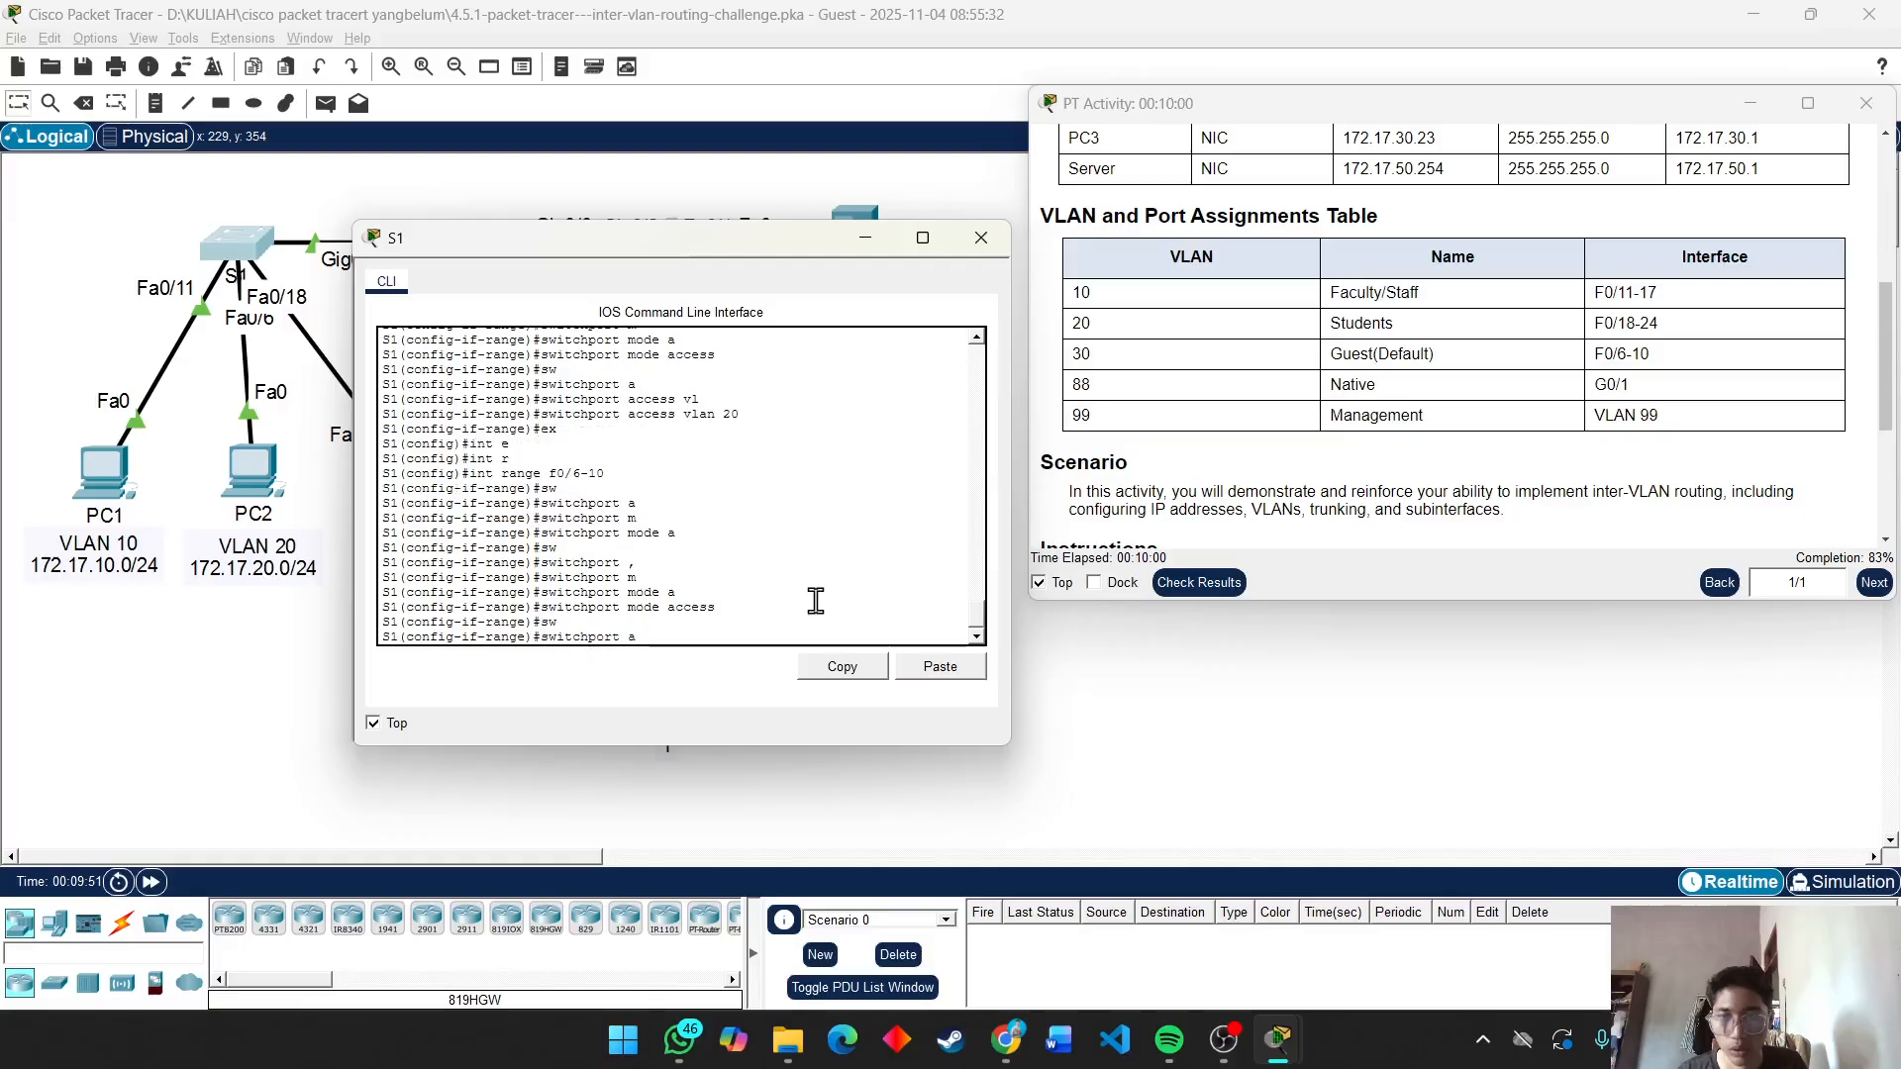
pyautogui.press('Tab')
pyautogui.write('vl')
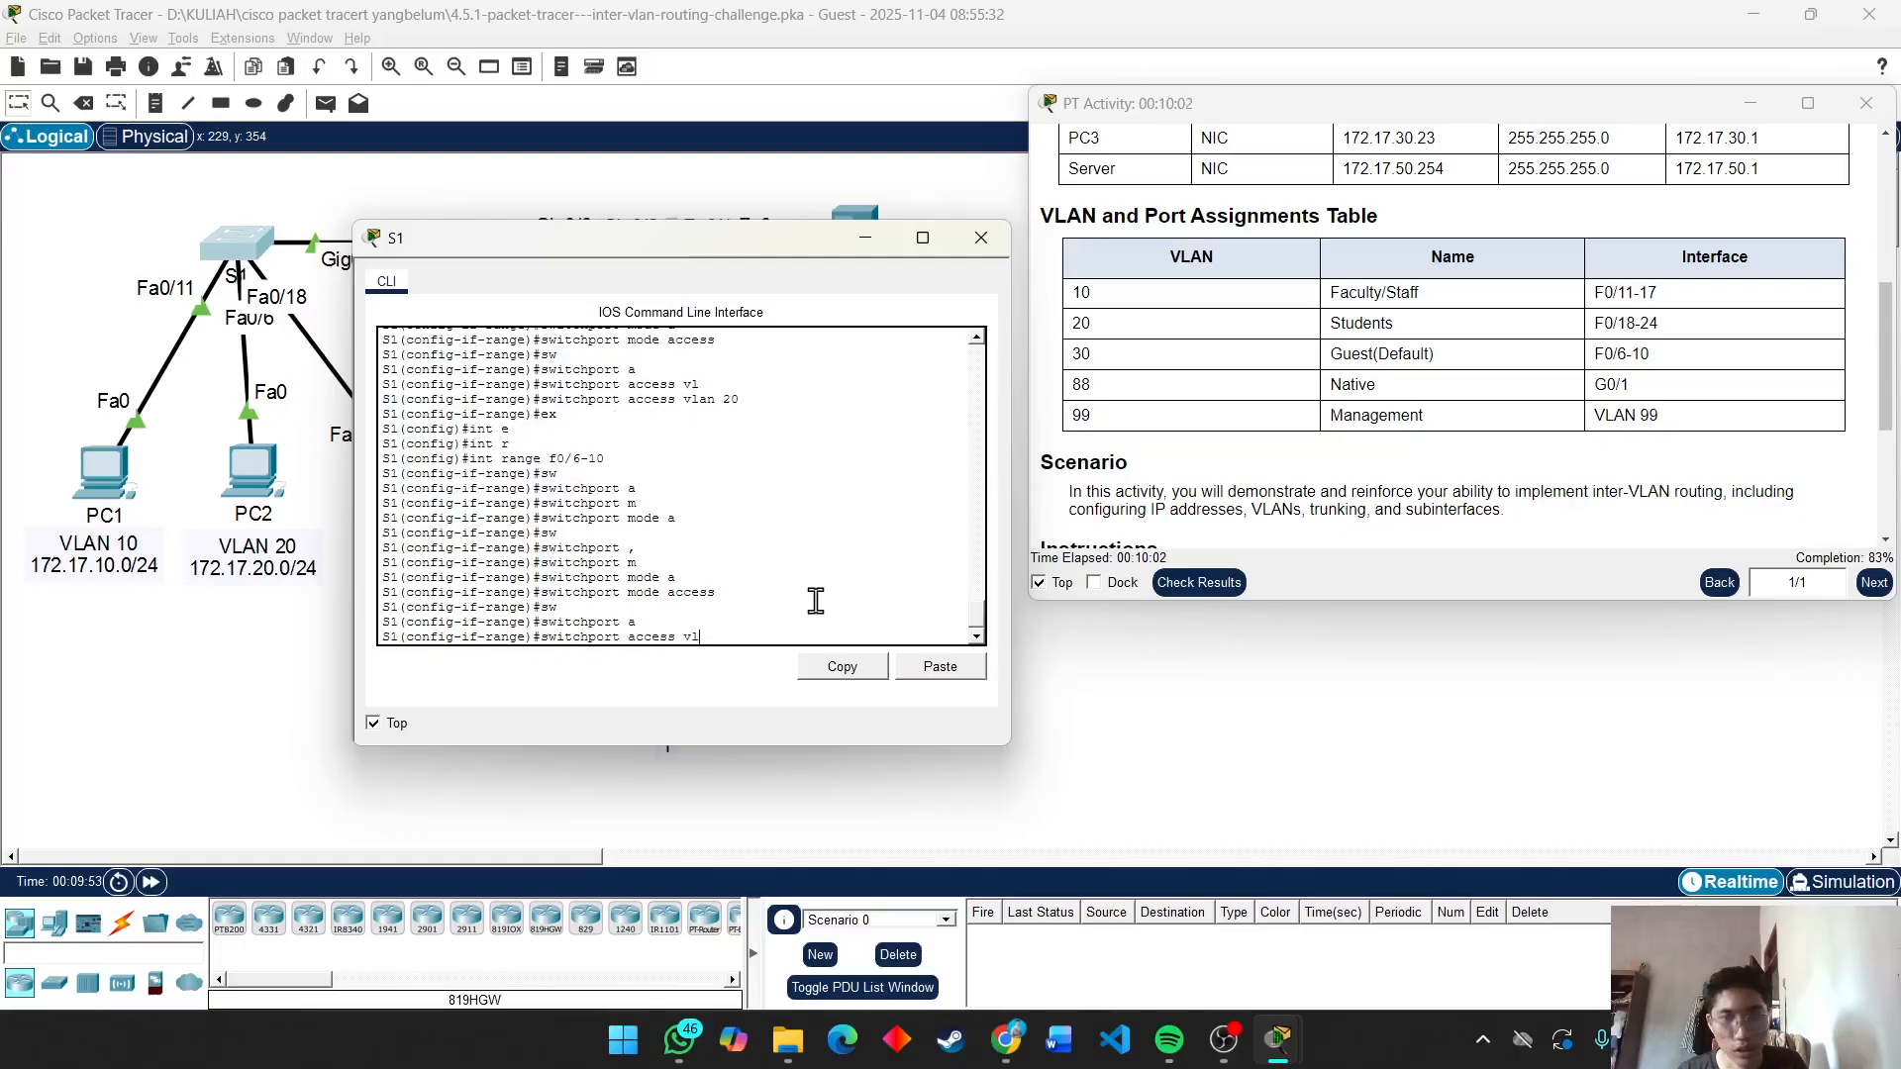
pyautogui.press('Tab')
pyautogui.write('30')
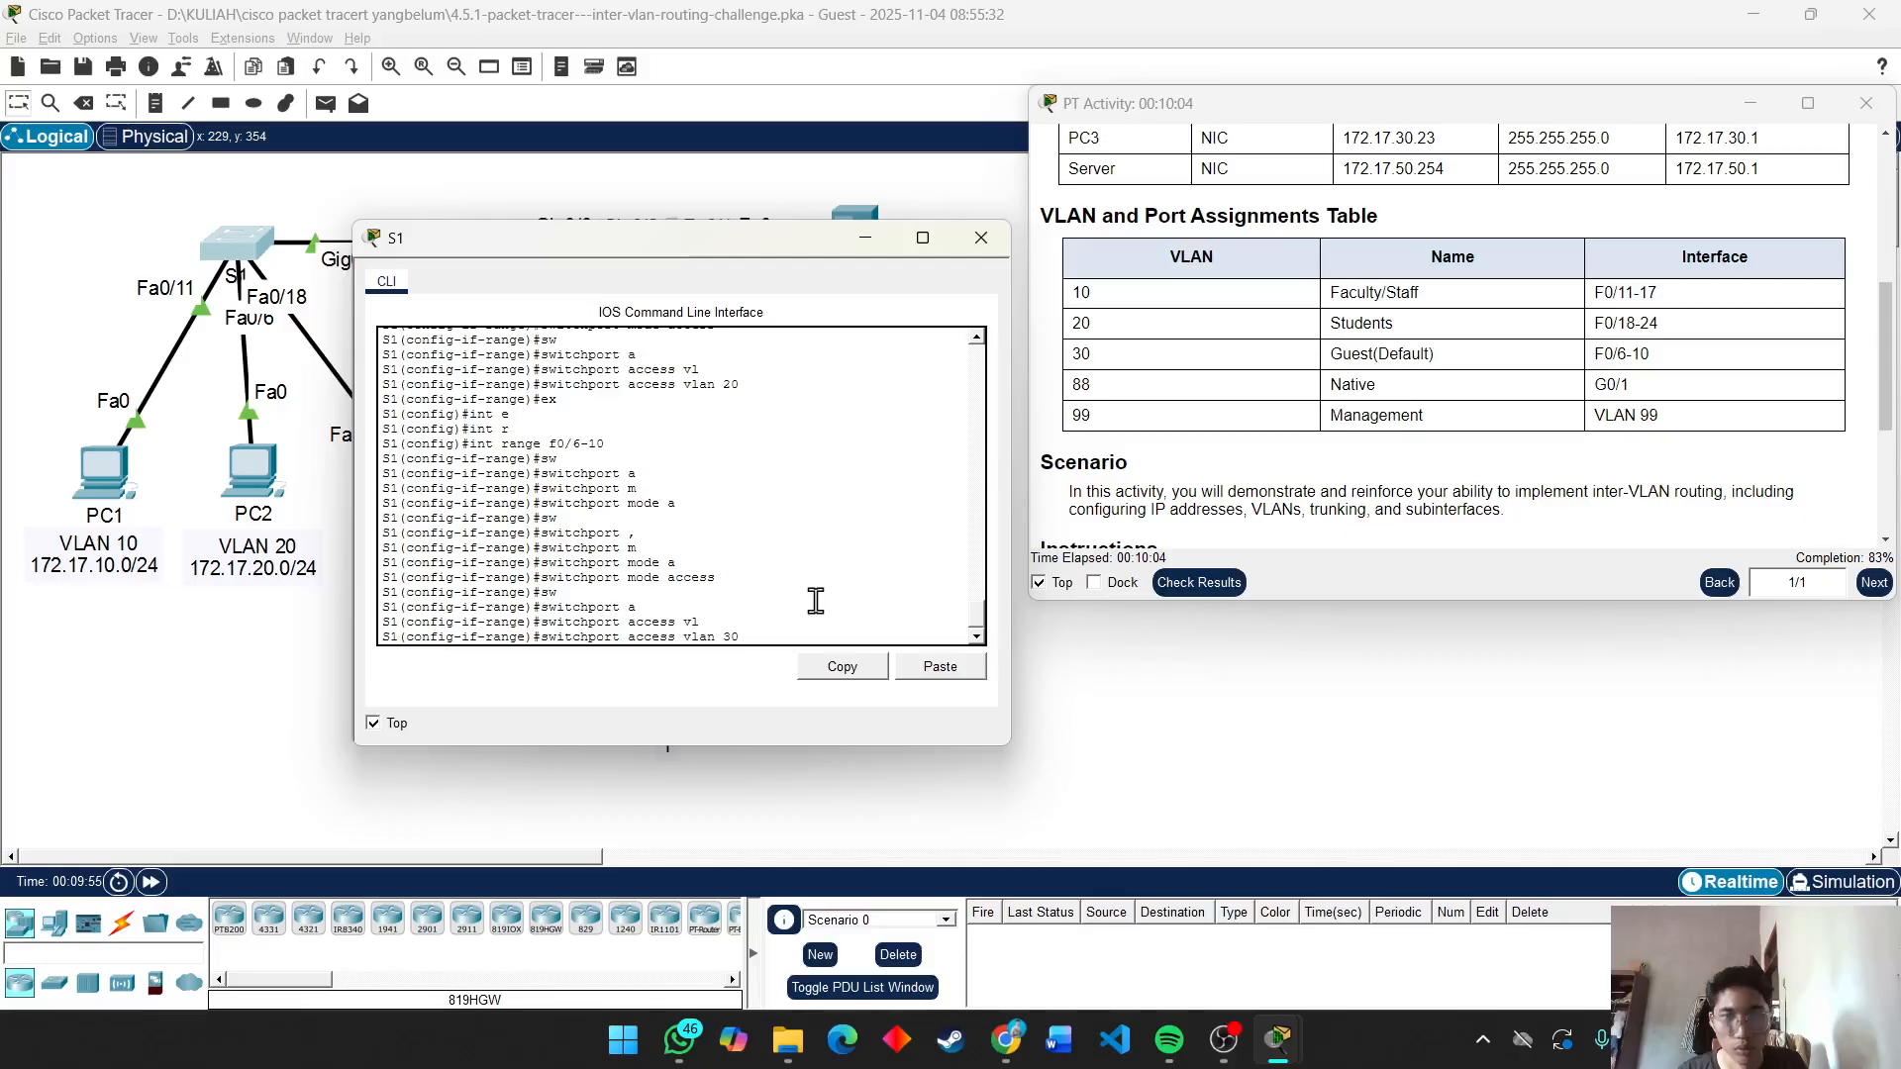
pyautogui.press('Return')
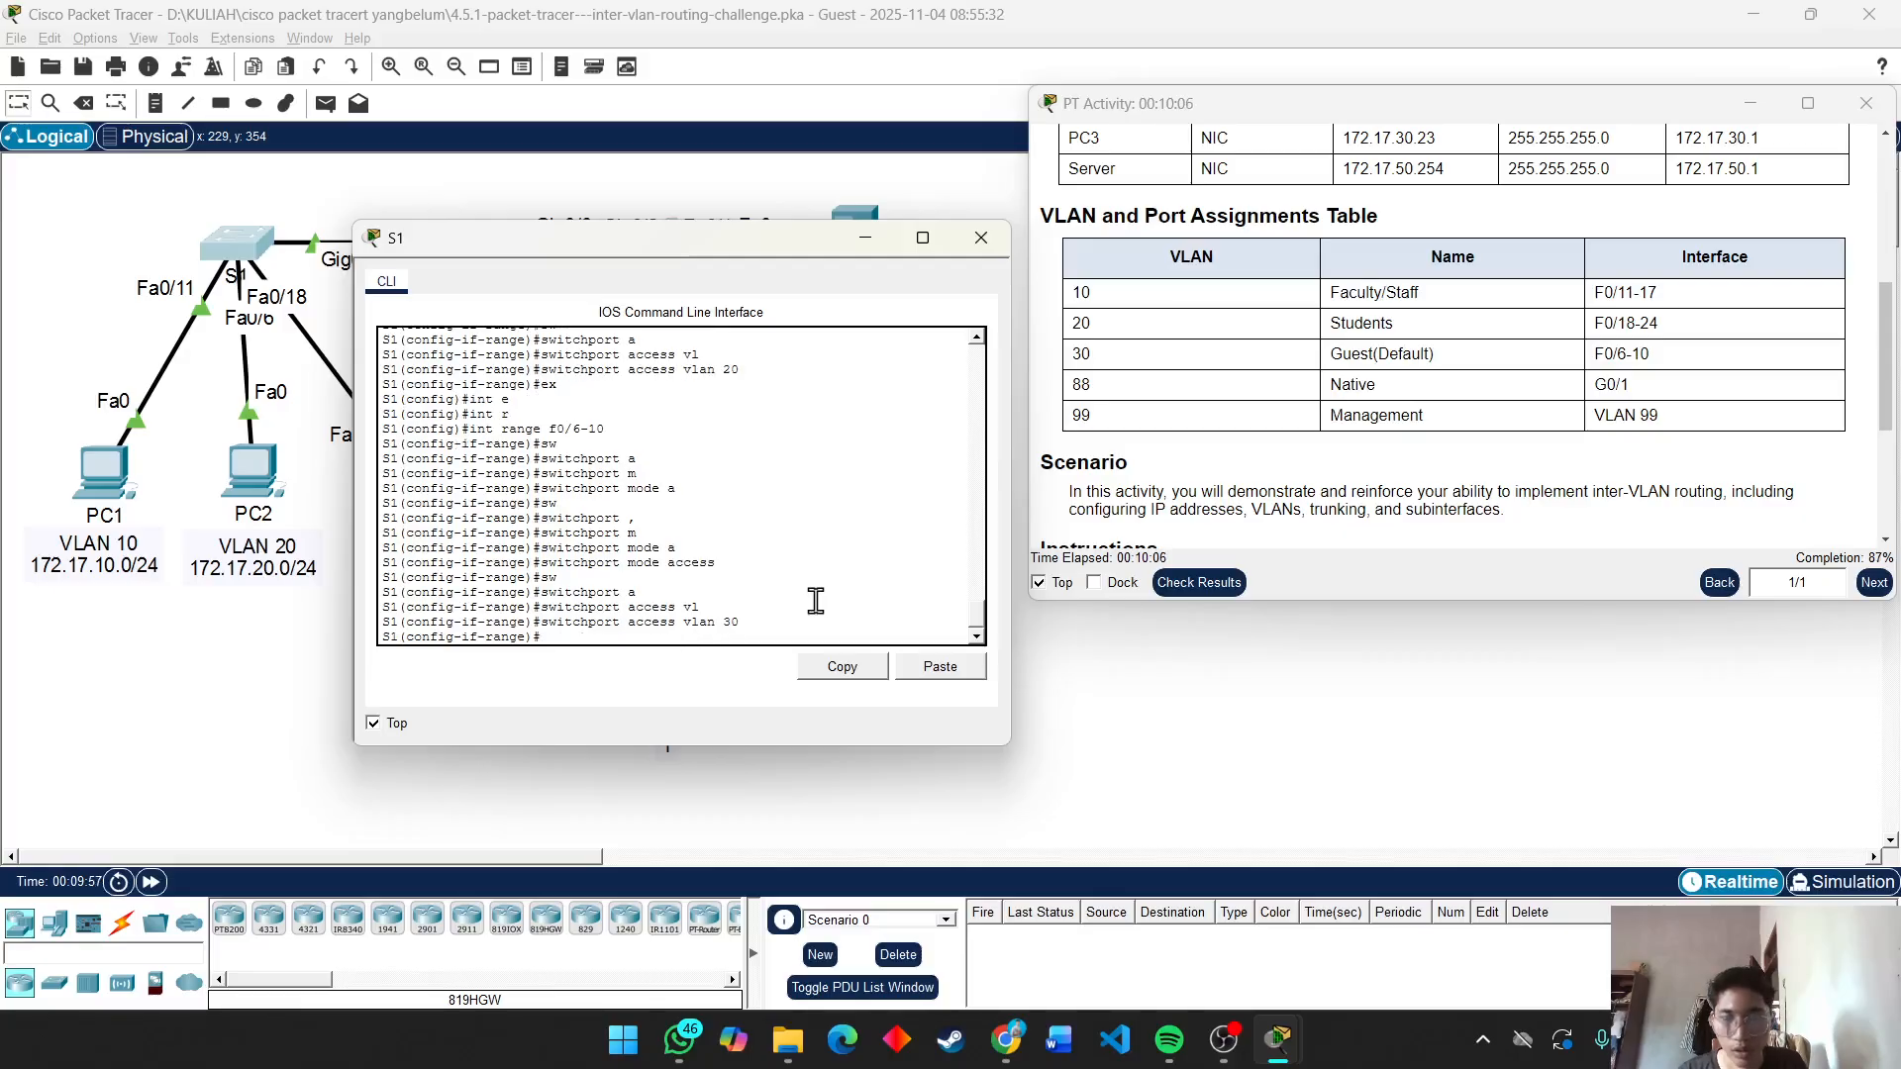
pyautogui.write('ex')
pyautogui.press('Return')
pyautogui.press('Return')
# Enter interface configuration for the switch uplink port g0/1 on S1.
pyautogui.write('i')
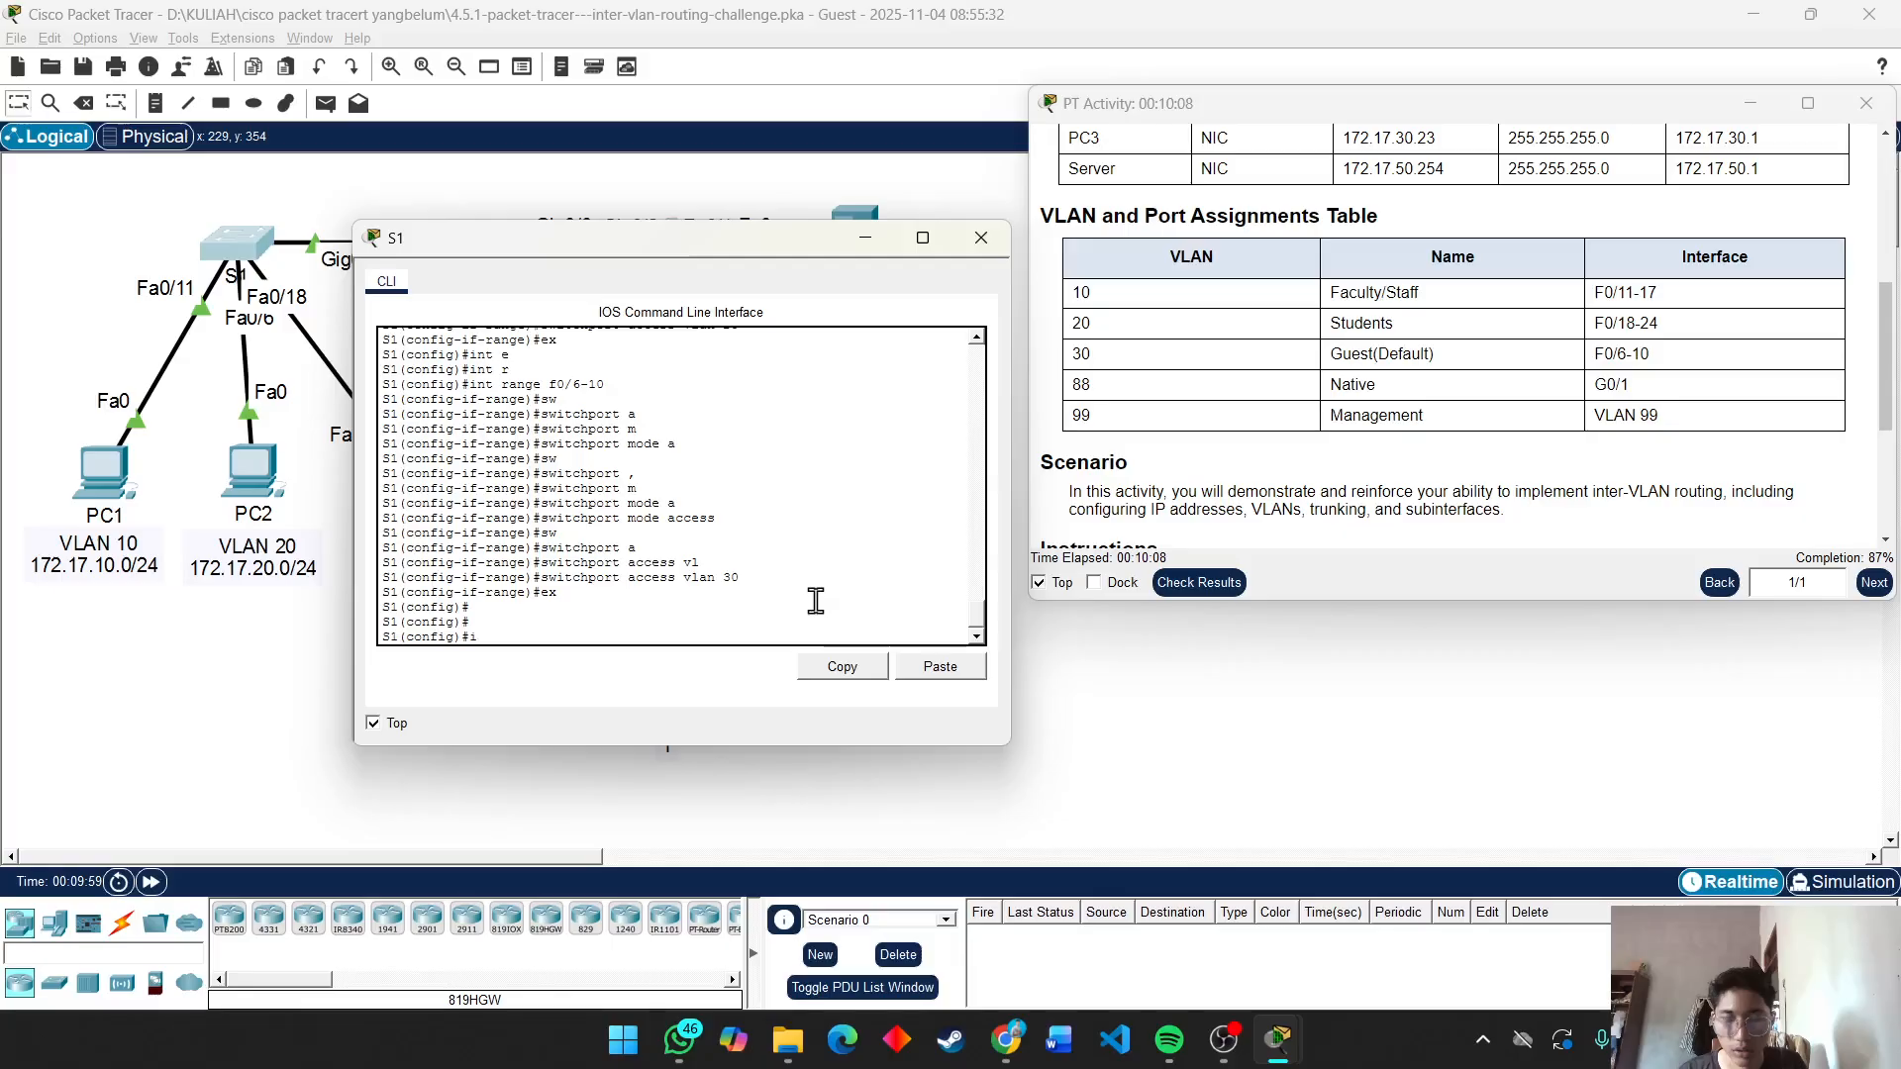
pyautogui.write('nt g')
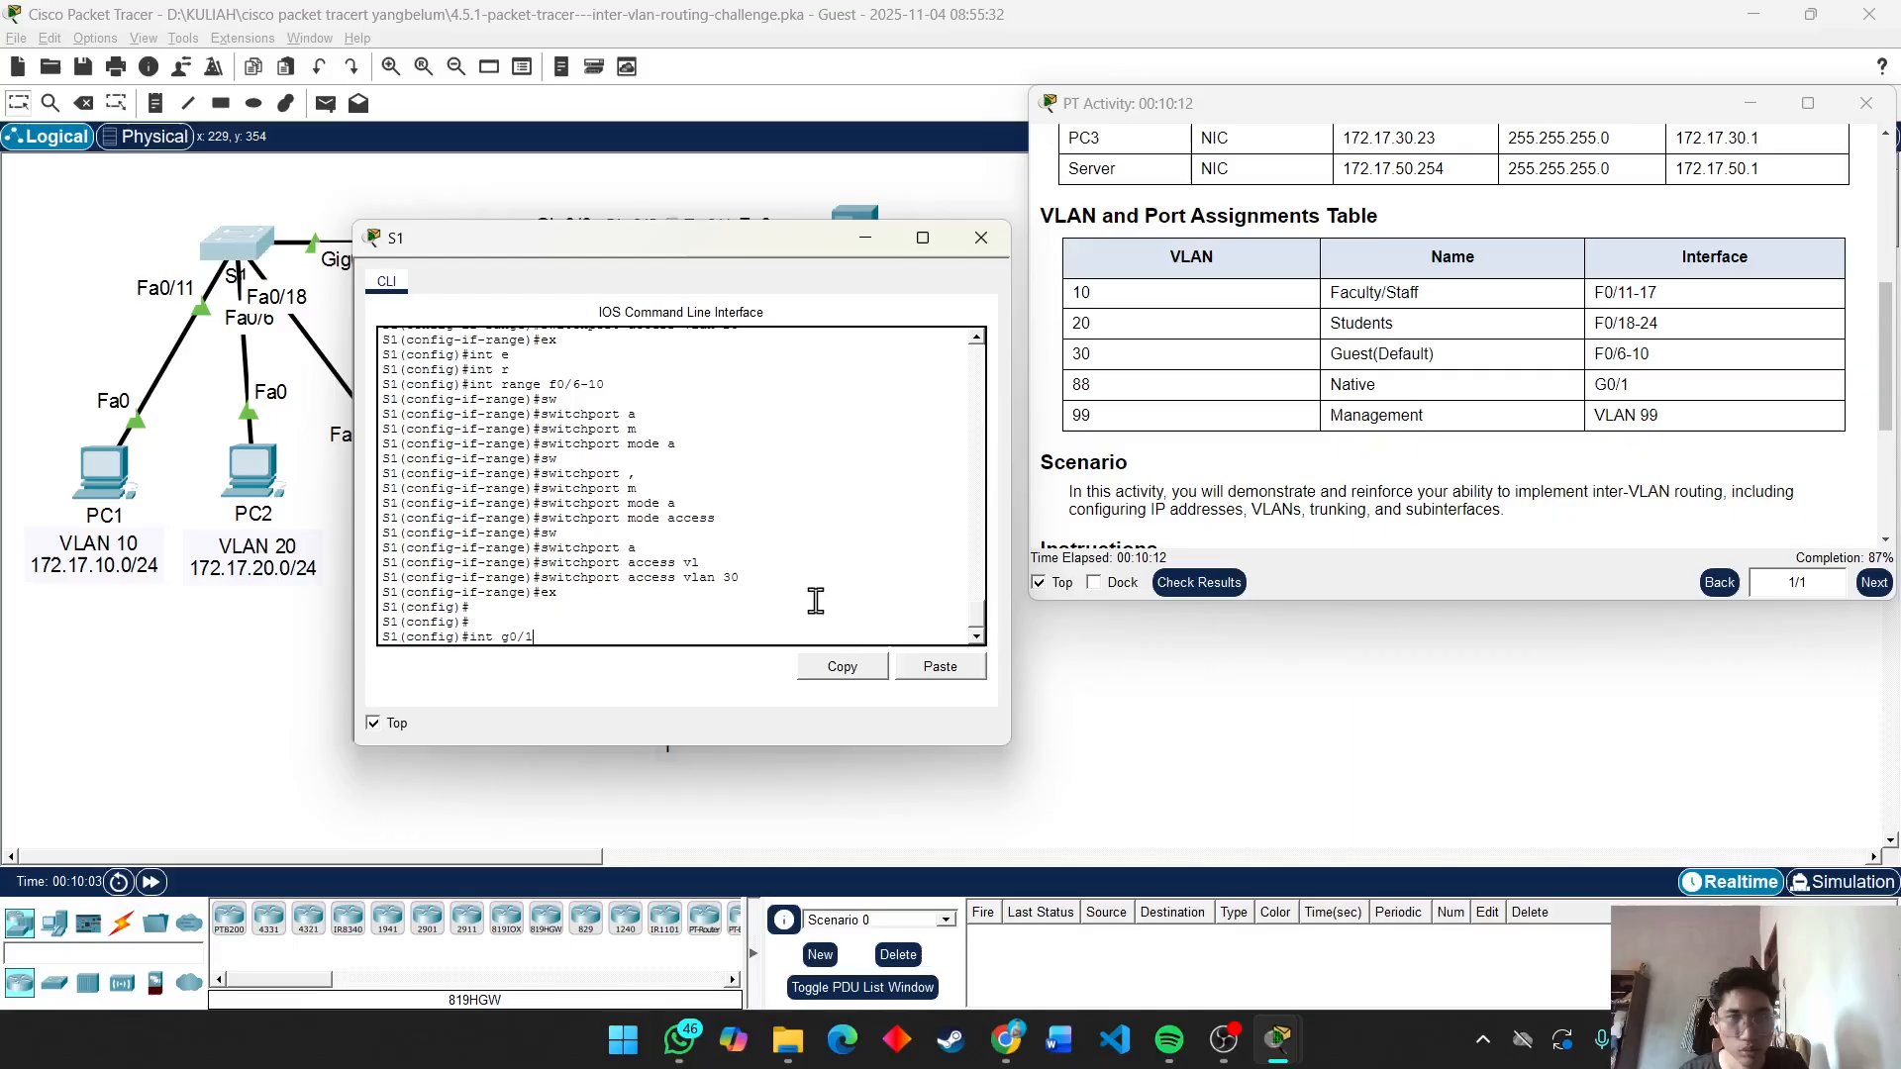
pyautogui.write('0/1')
pyautogui.press('Return')
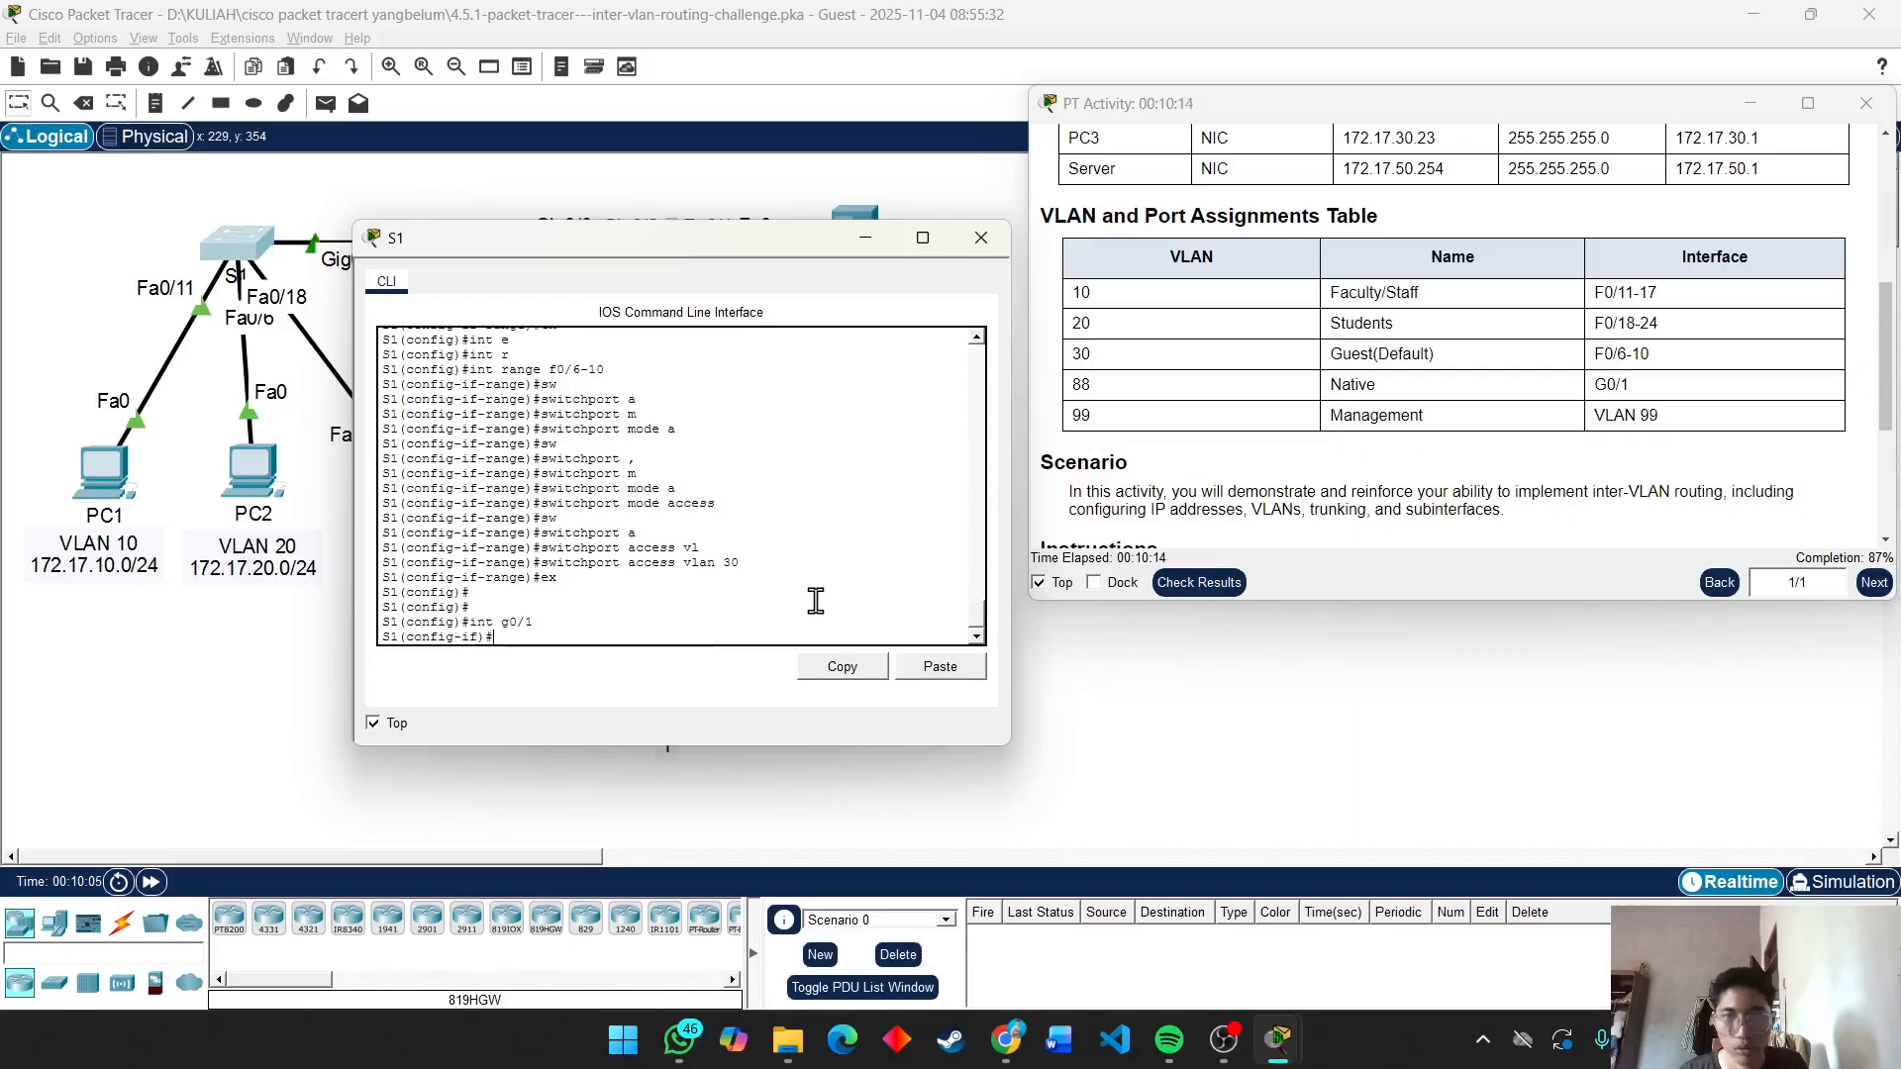
# Move the S1 window to uncover the topology and try the switchport trunk command on g0/1.
pyautogui.write('sw')
pyautogui.press('Tab')
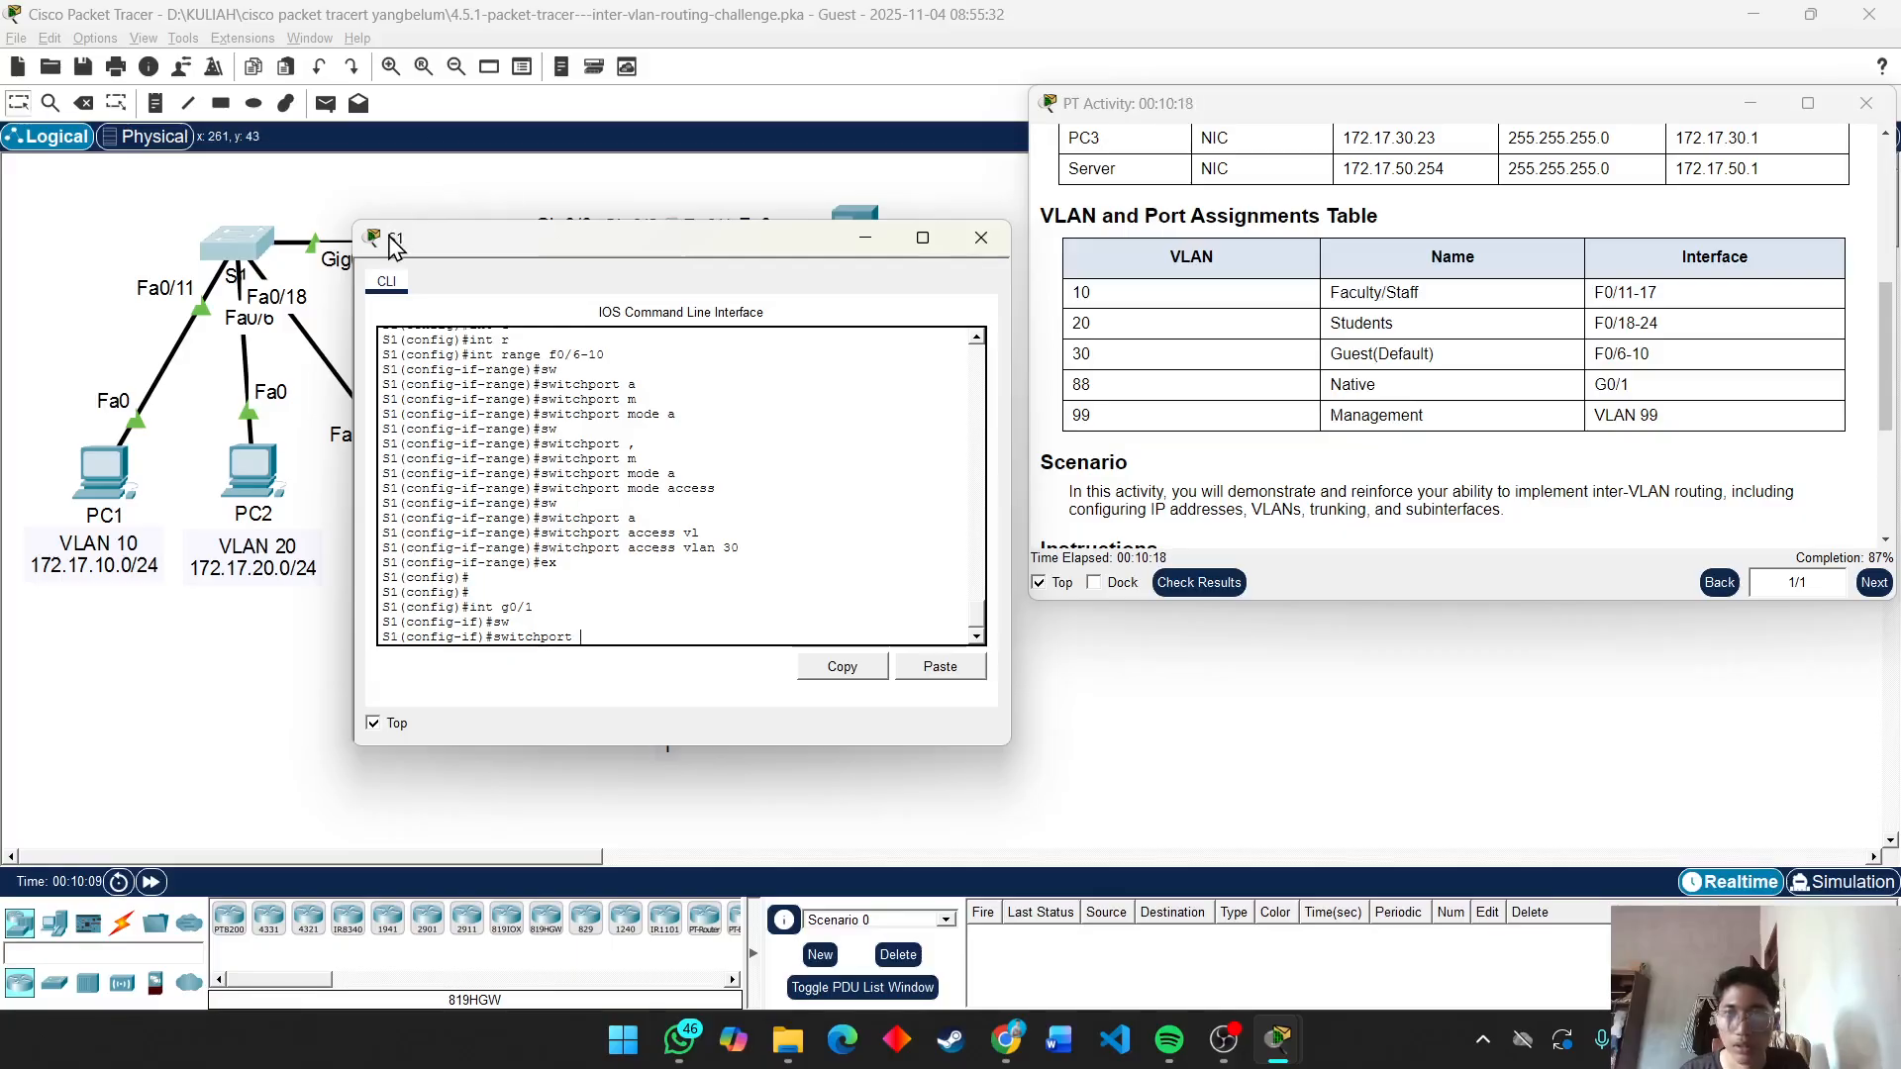
pyautogui.moveTo(394, 245); pyautogui.dragTo(466, 320)
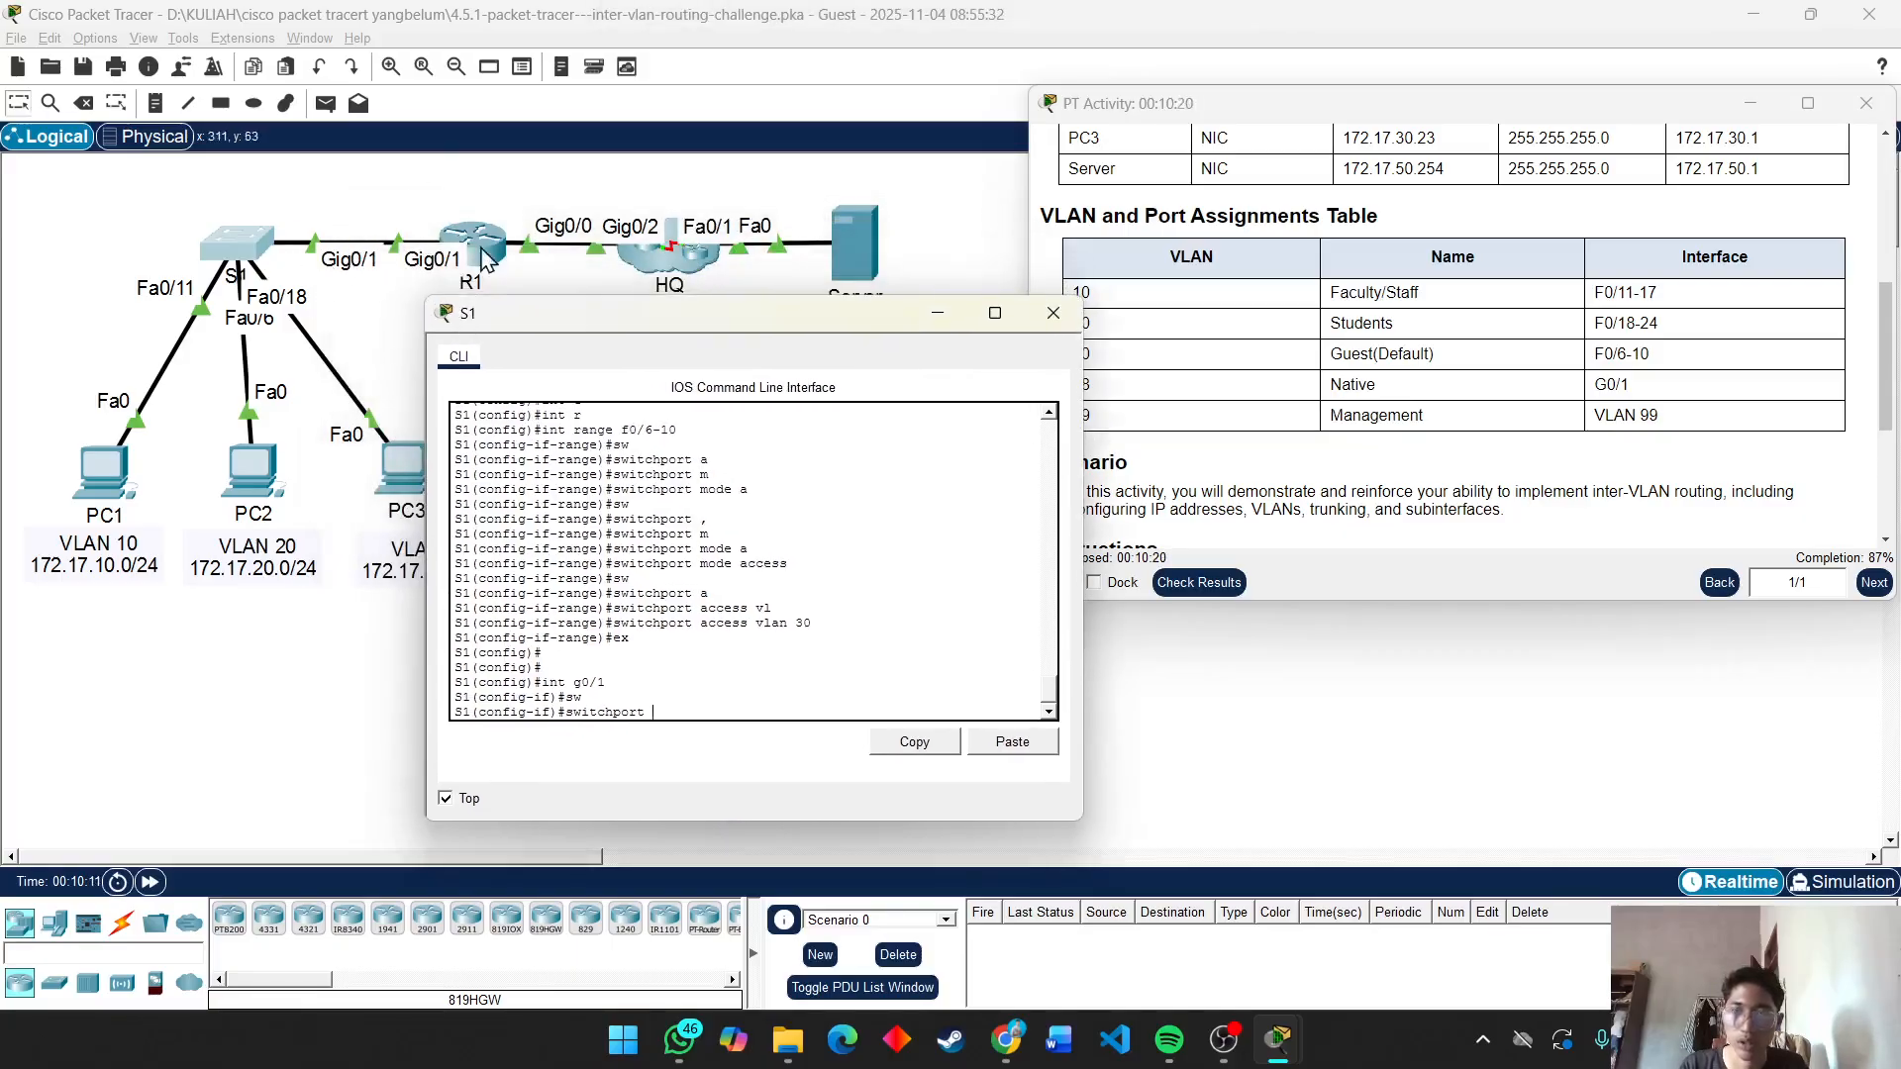
pyautogui.write('tr')
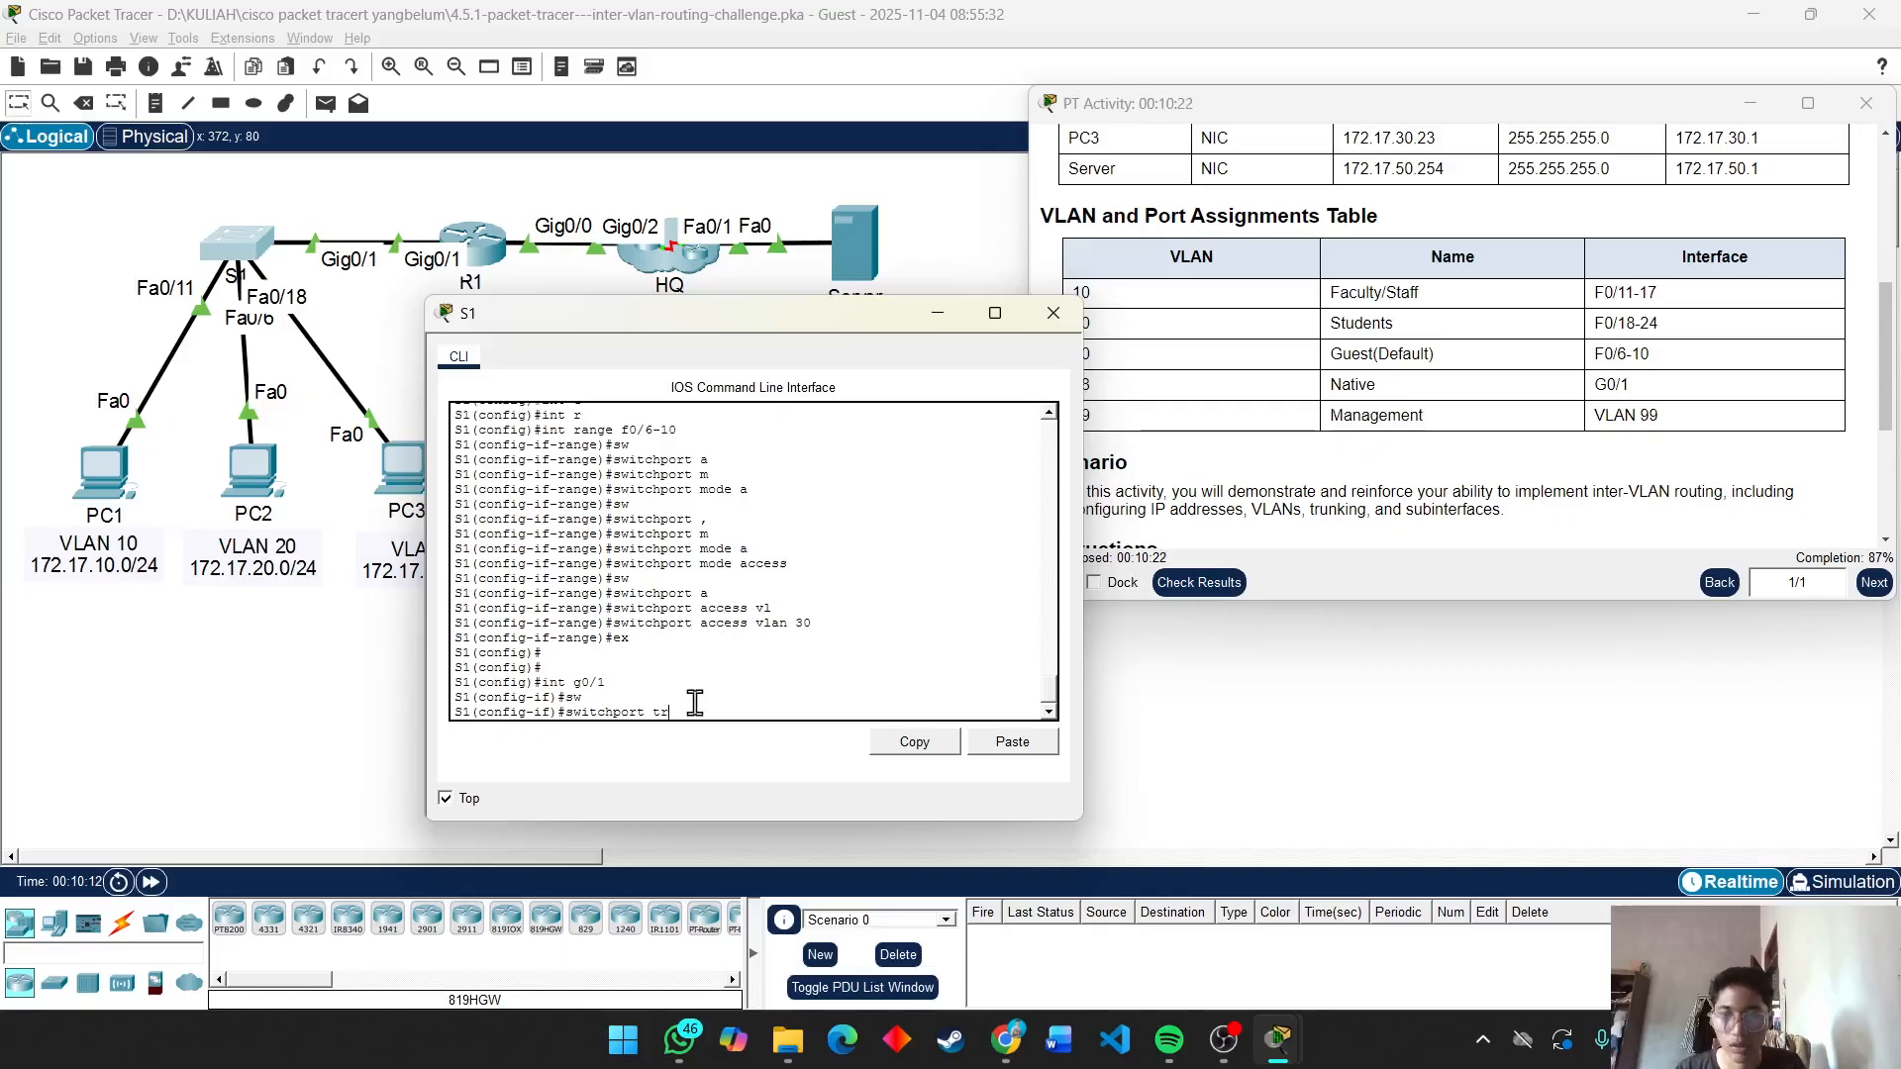
pyautogui.press('Tab')
pyautogui.press('Return')
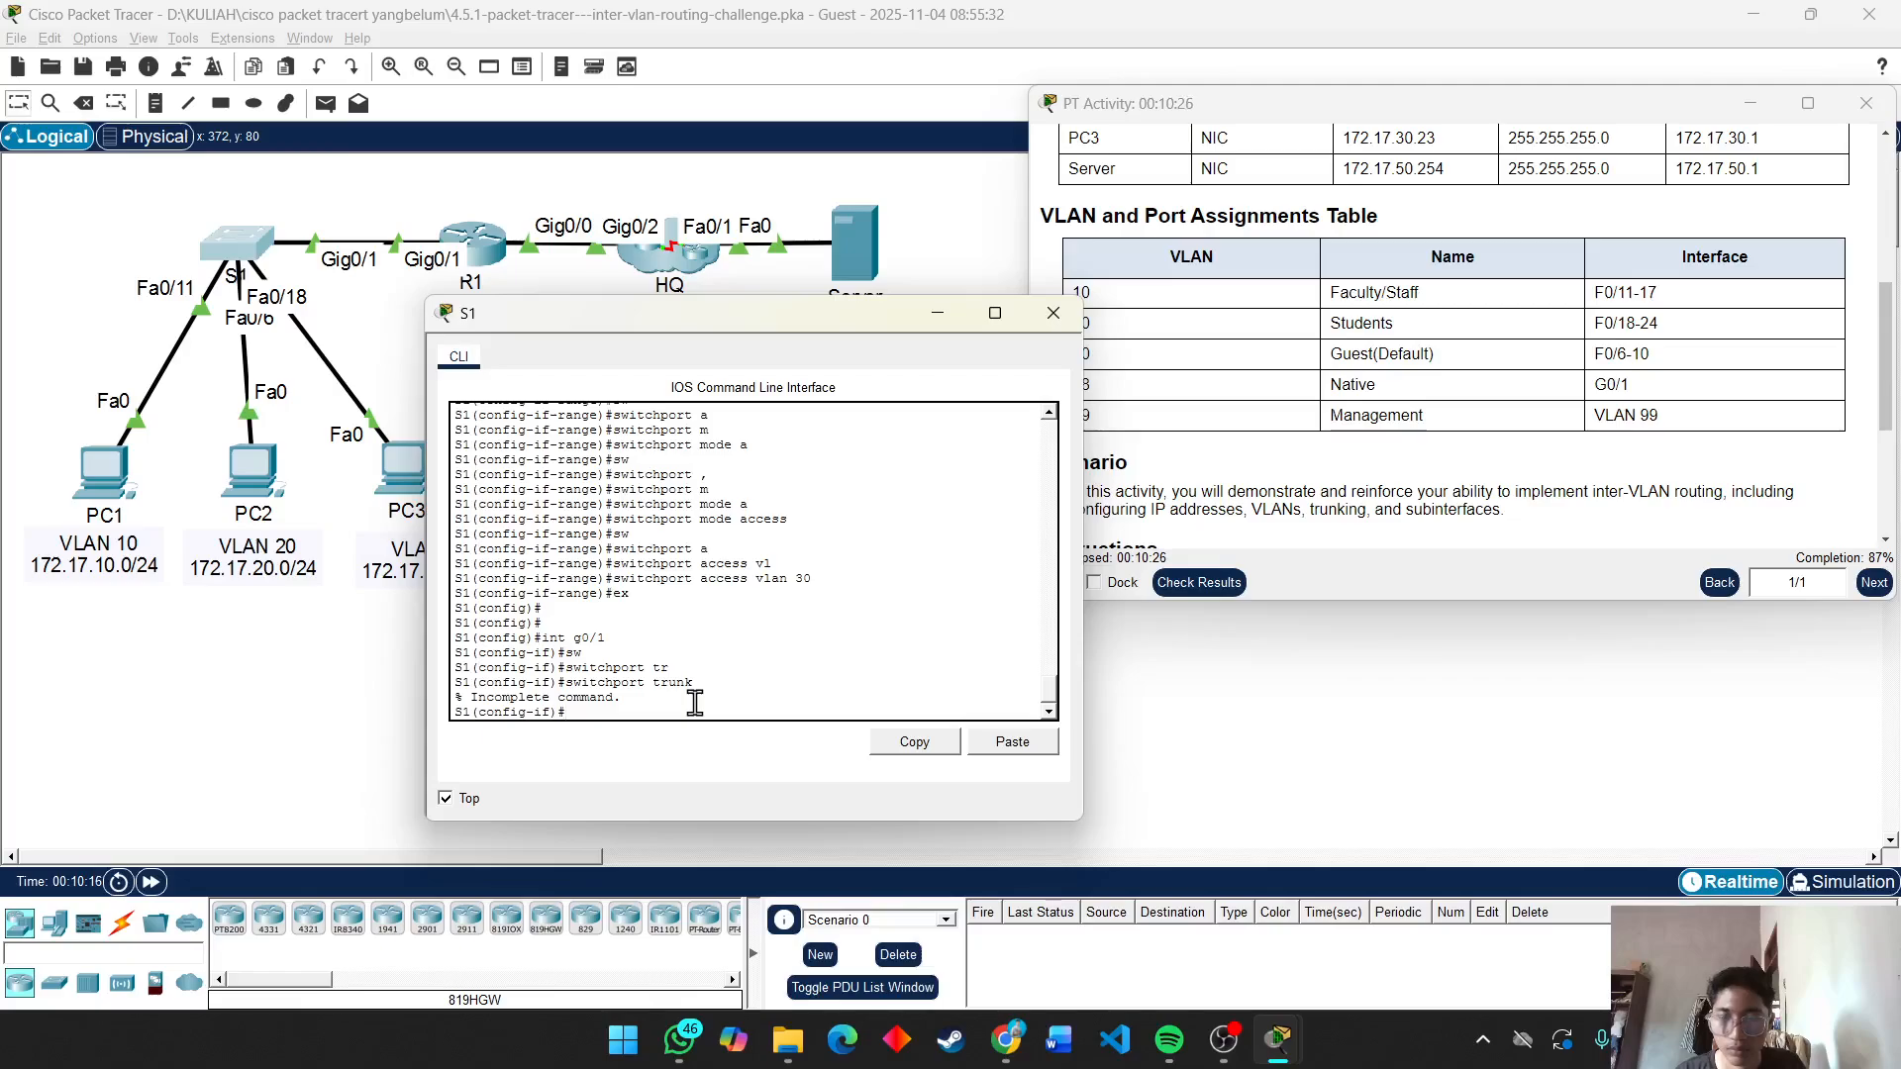
pyautogui.press('super+c')
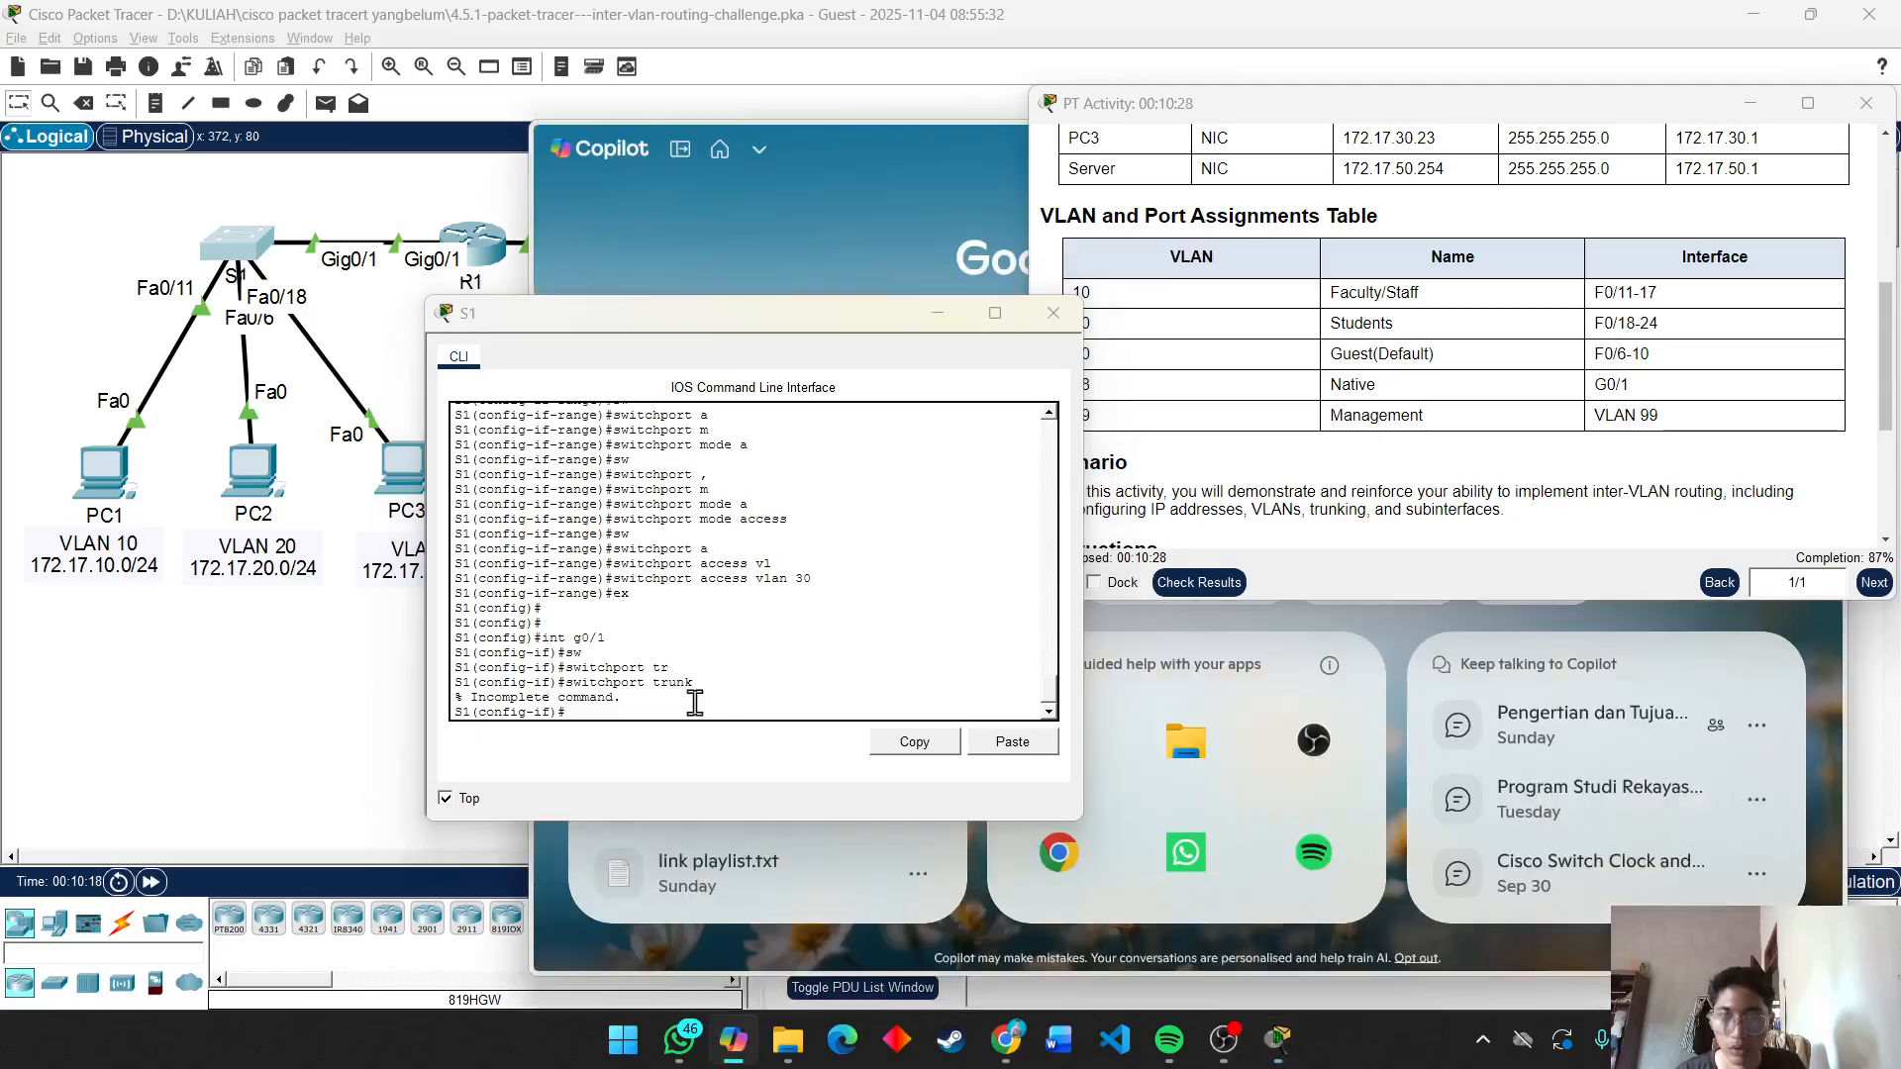
pyautogui.hotkey('alt', 'F4')
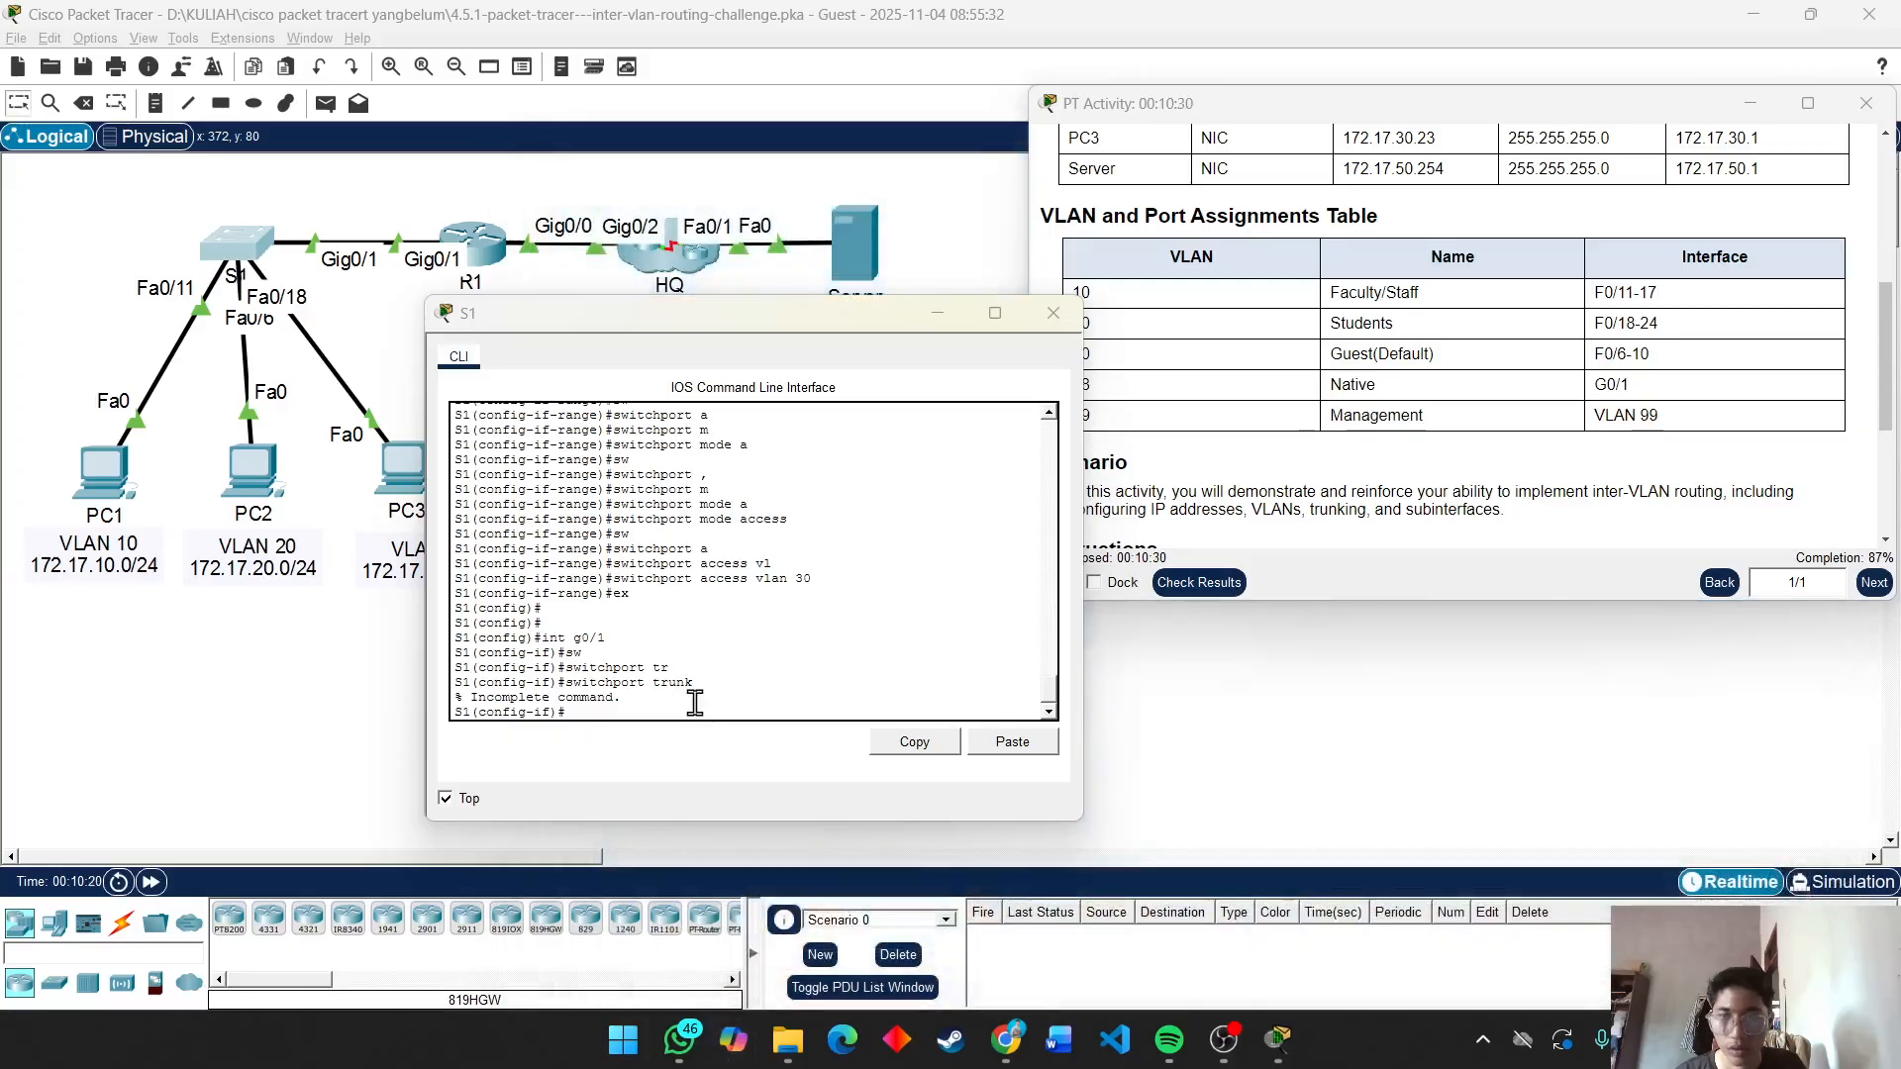
pyautogui.click(673, 702)
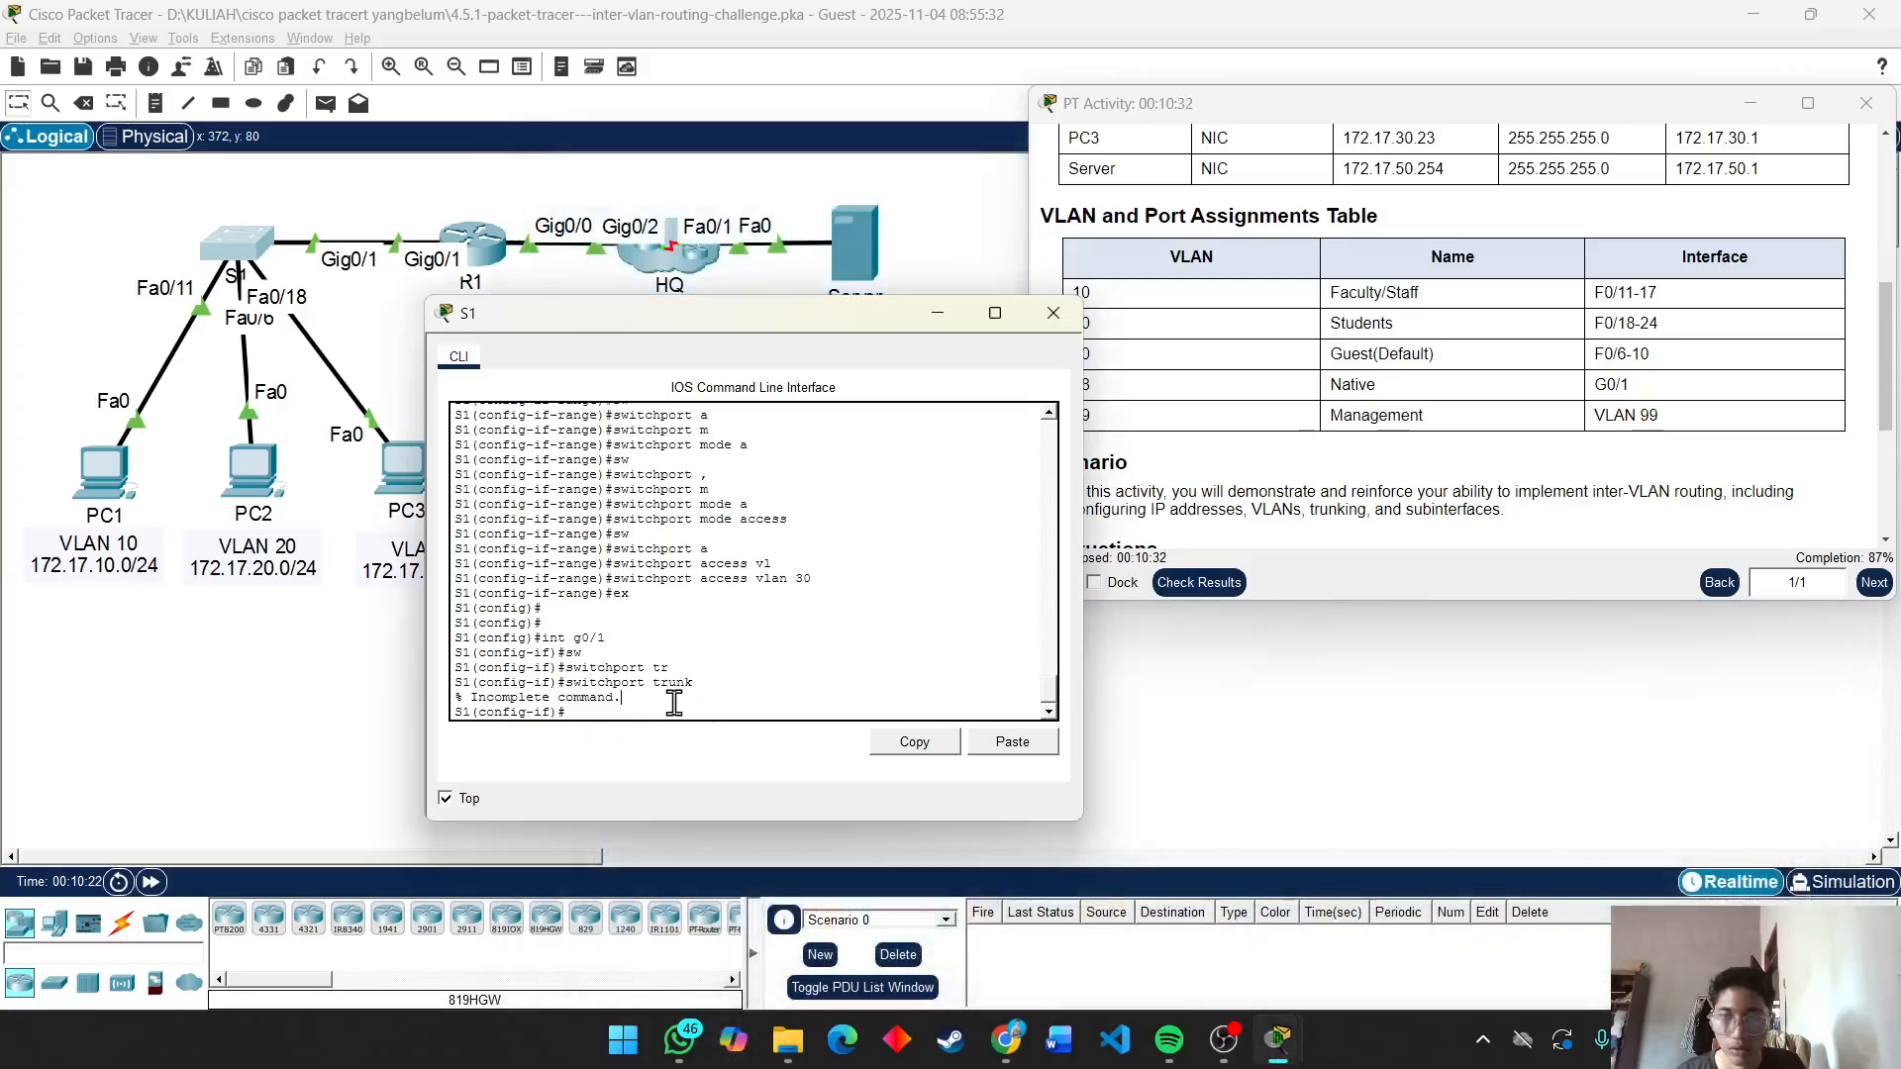
# Set the switchport mode of g0/1 on S1 to trunk and leave its interface configuration.
pyautogui.press('Return')
pyautogui.write('sw')
pyautogui.press('Tab')
pyautogui.write('m')
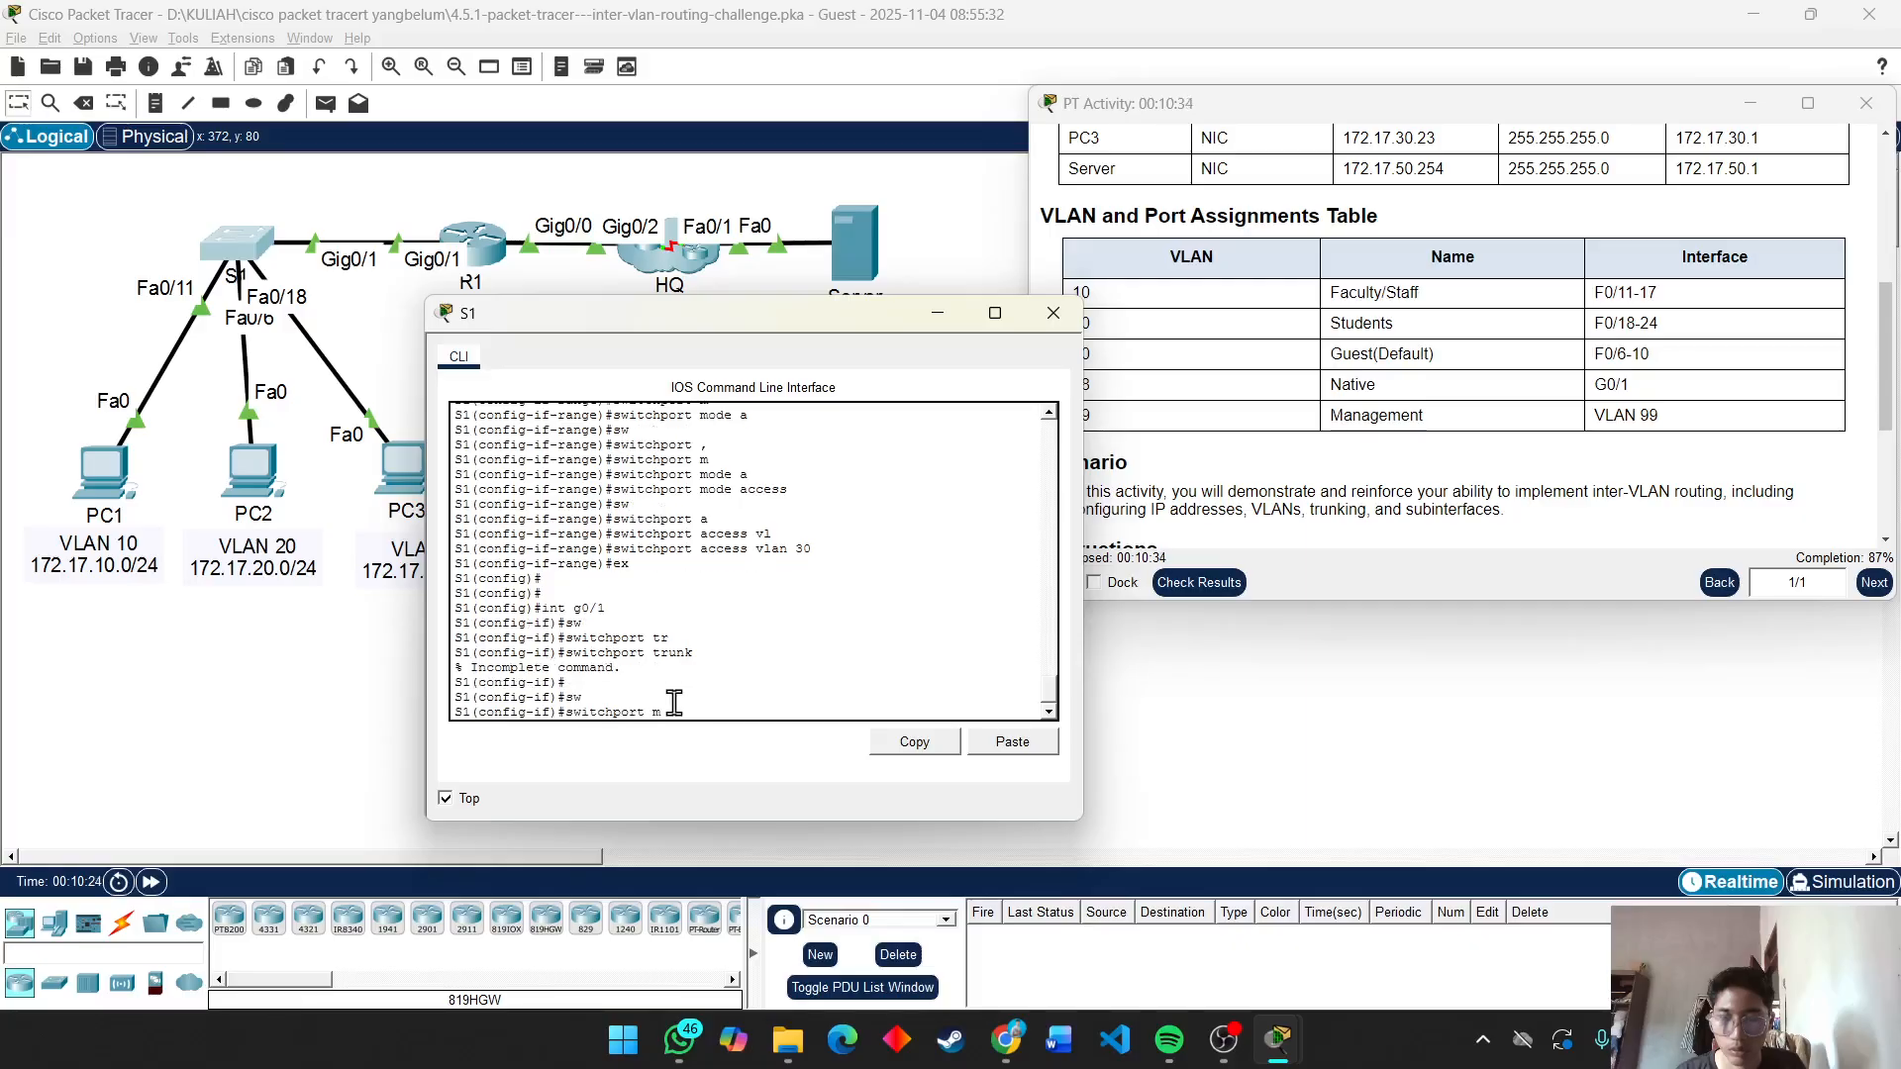
pyautogui.press('Tab')
pyautogui.write('tr')
pyautogui.press('Return')
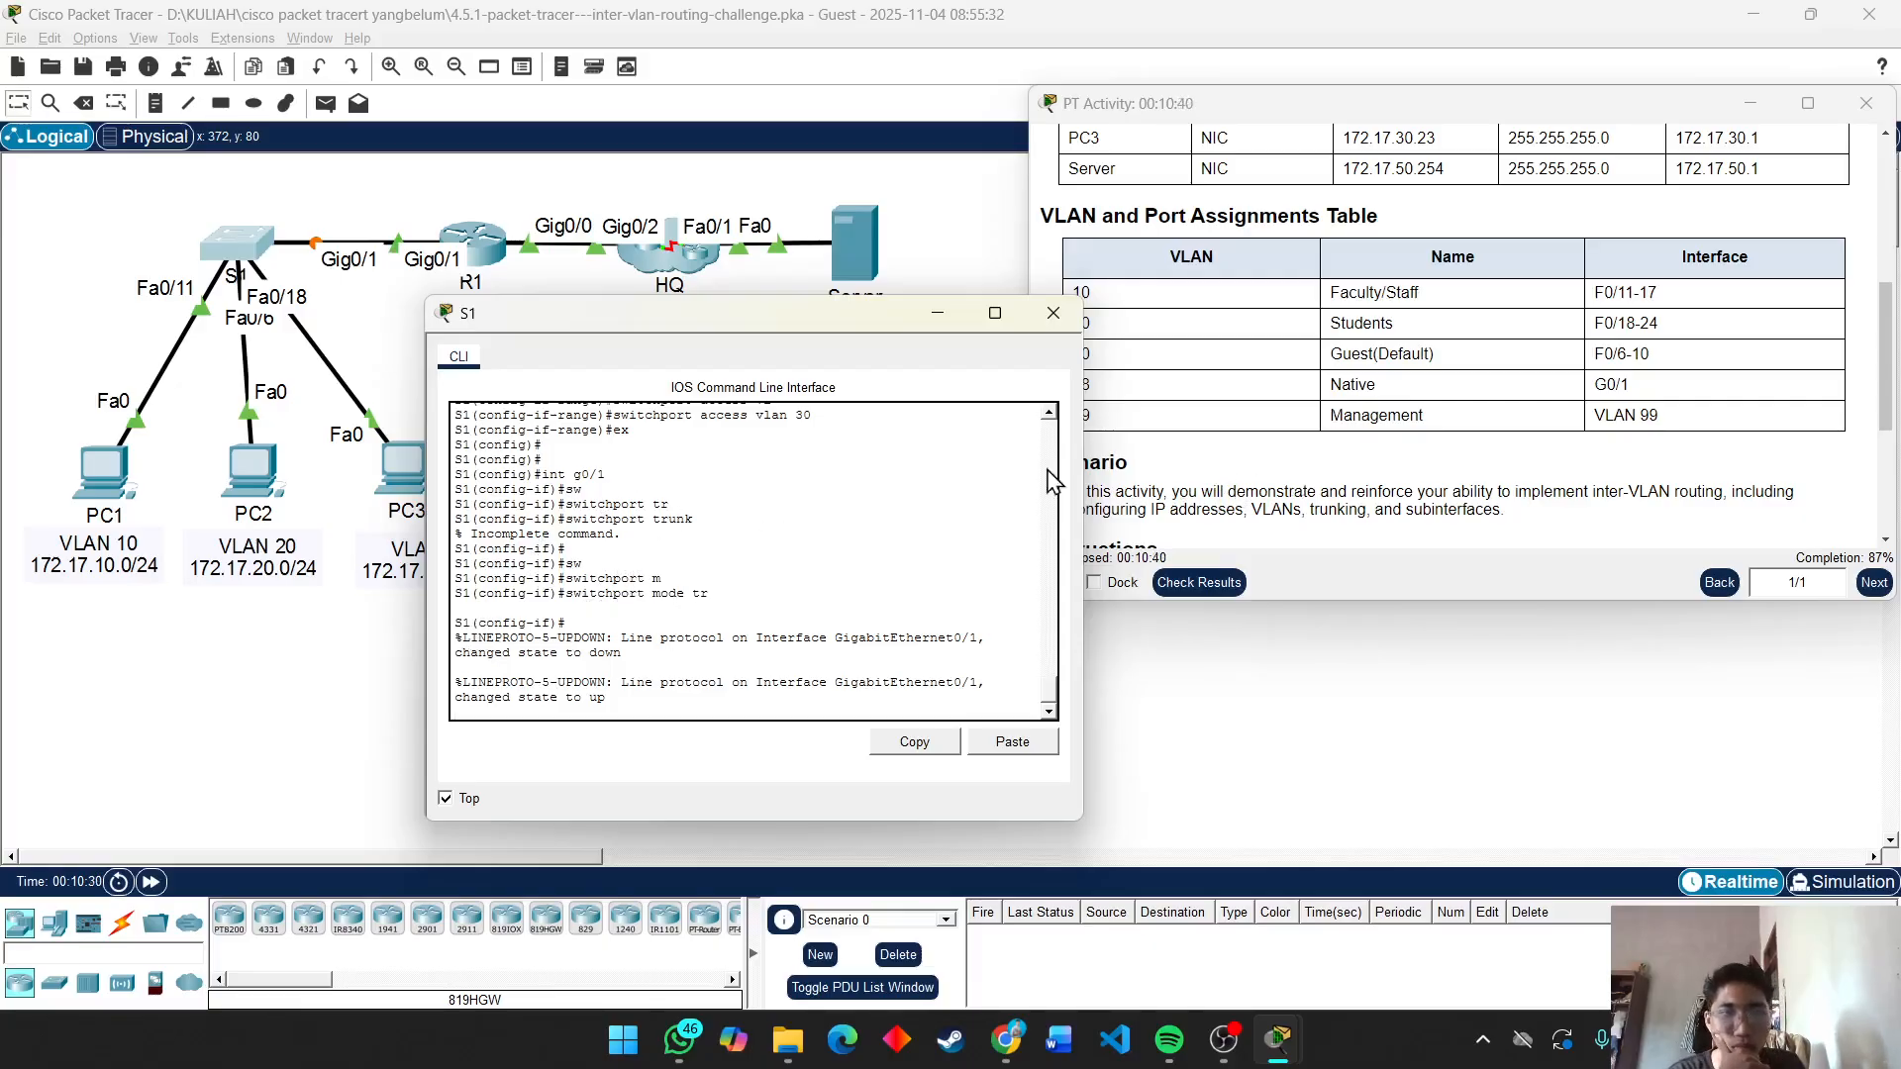
pyautogui.moveTo(745, 317); pyautogui.dragTo(690, 224)
pyautogui.press('Return')
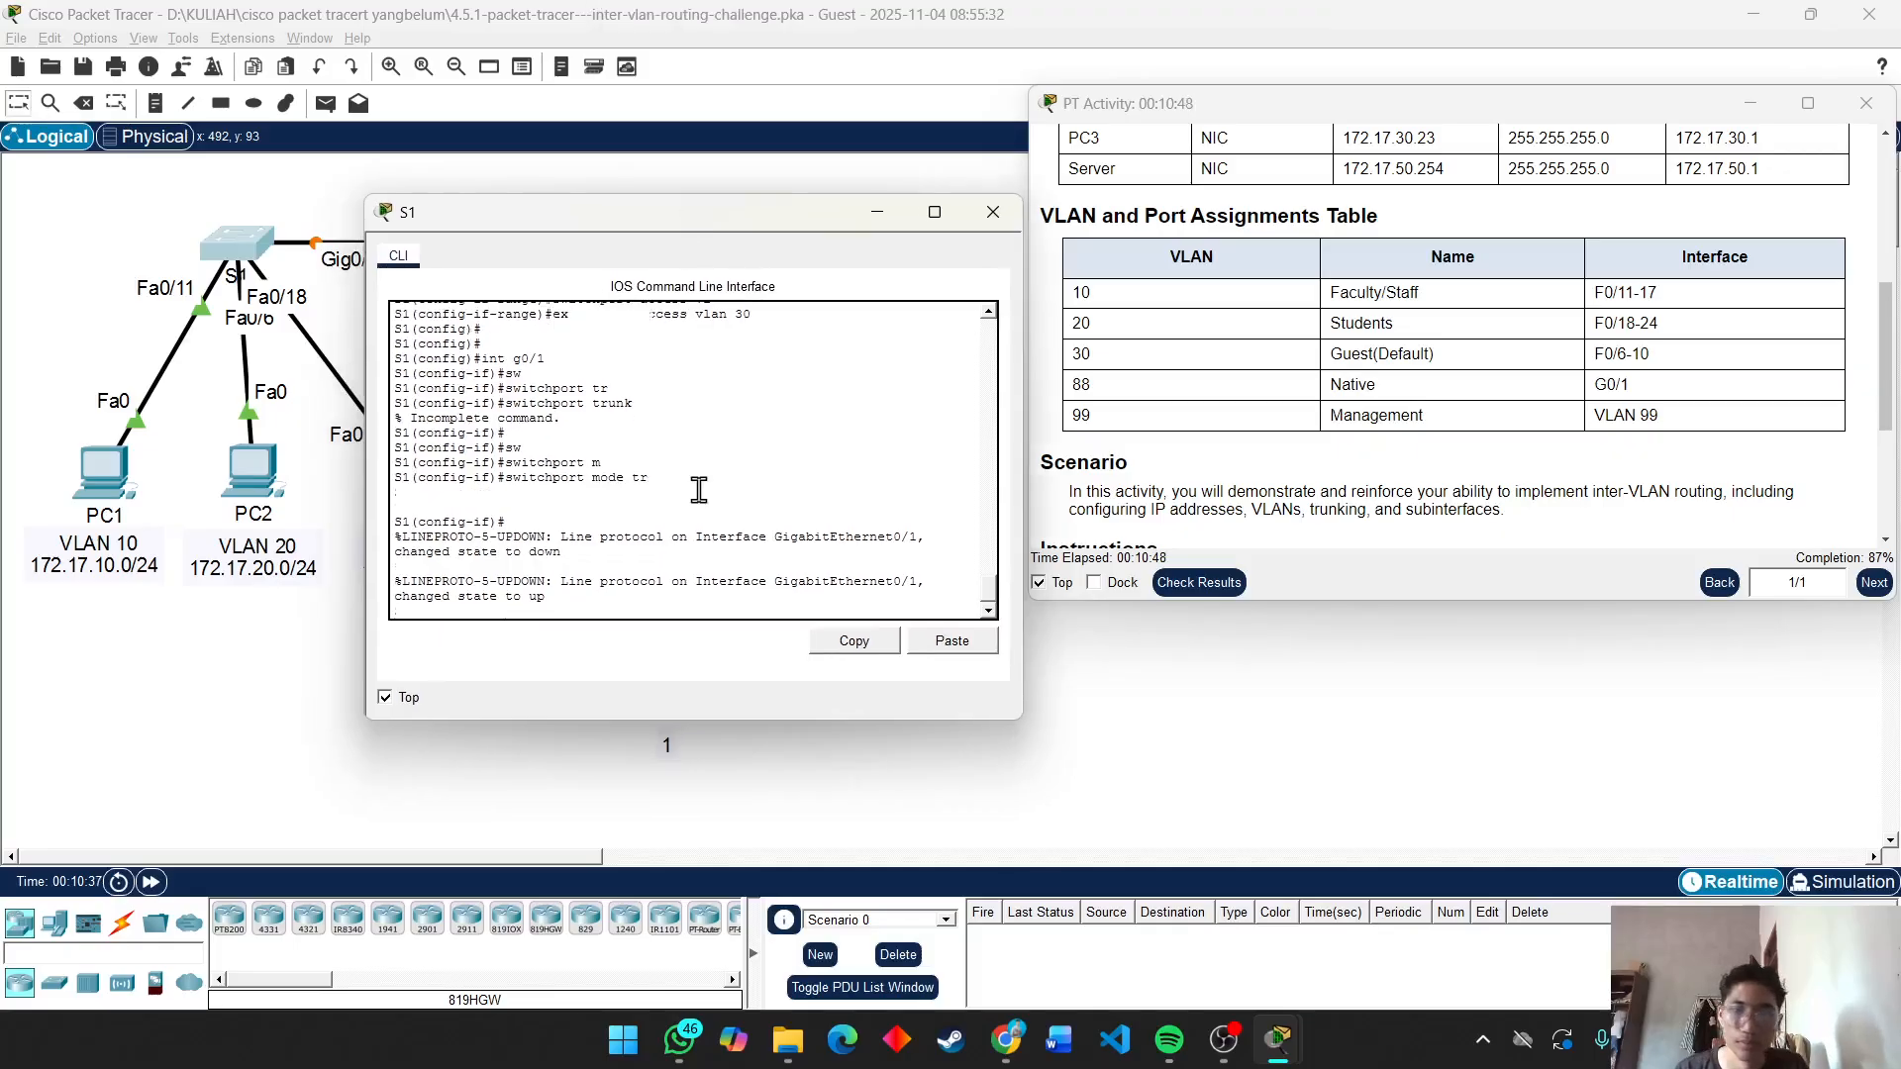
pyautogui.write('ex')
pyautogui.press('Return')
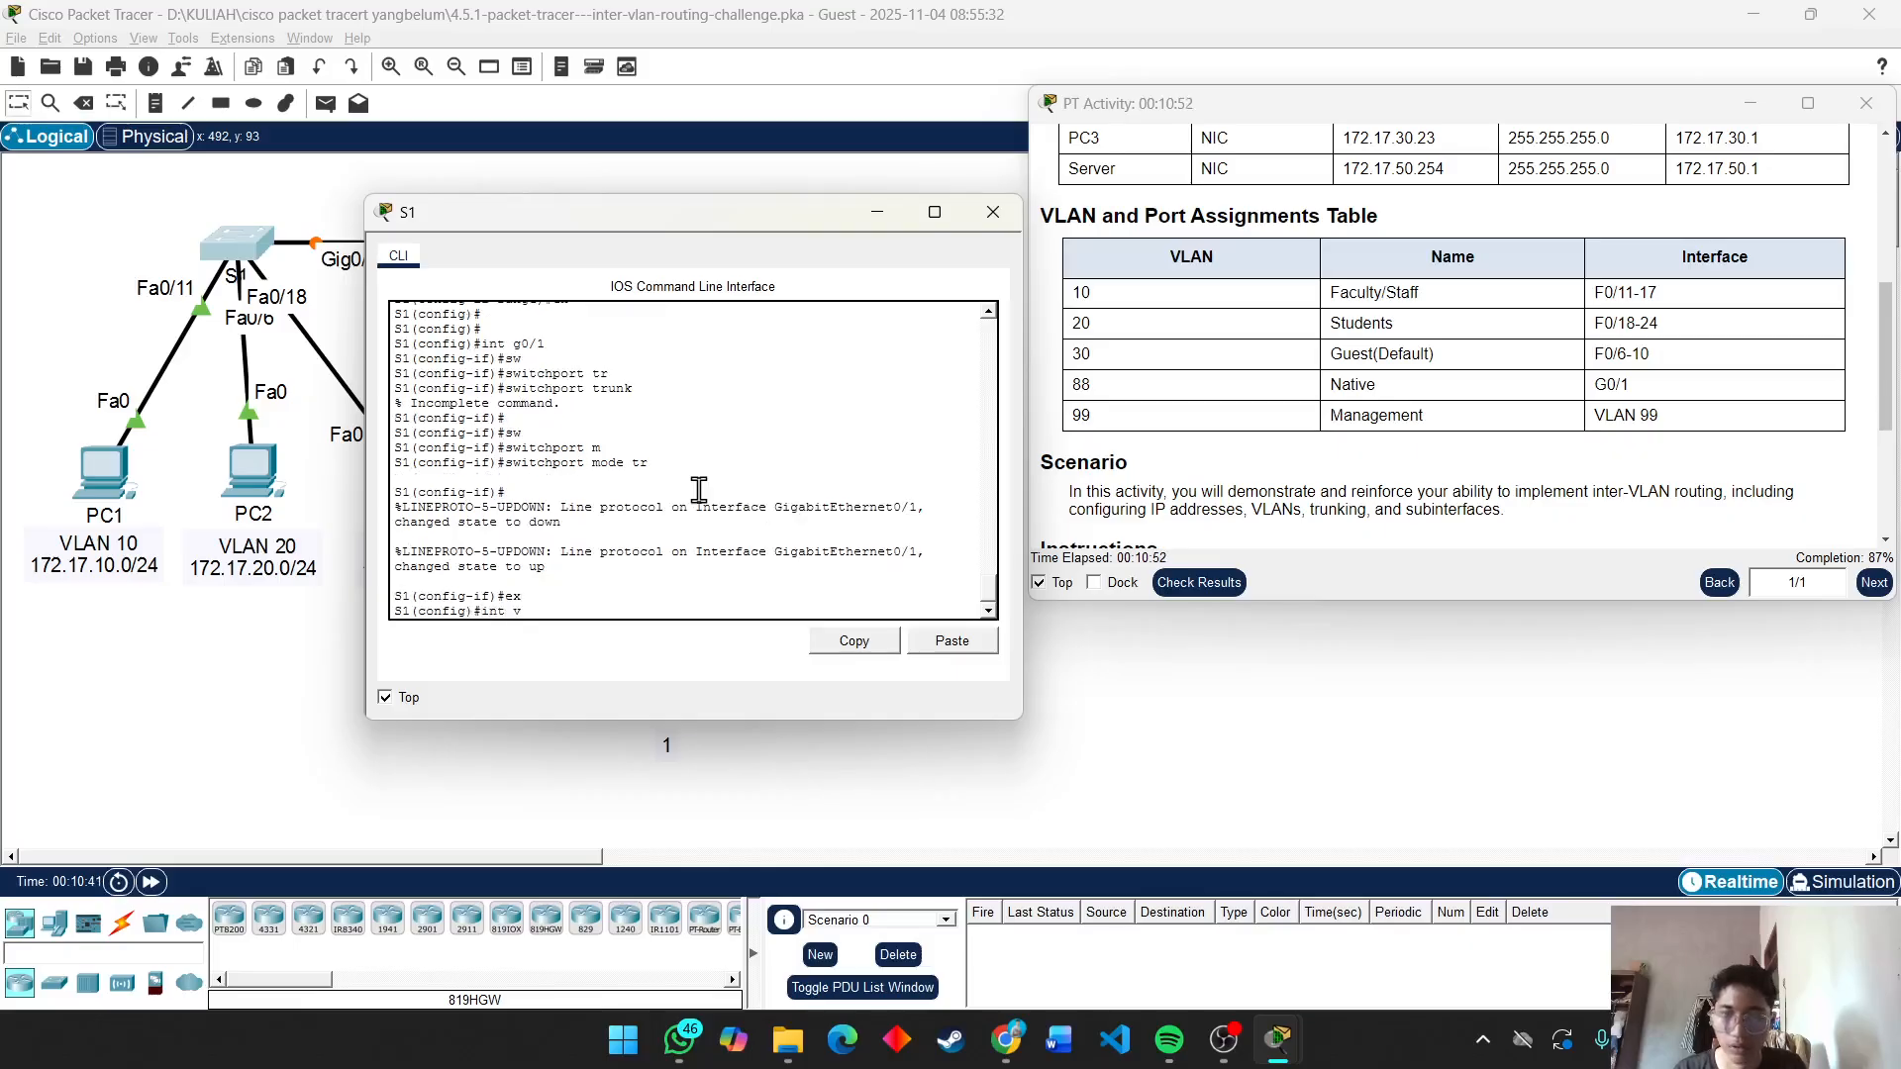
# Enter interface configuration for the VLAN 99 management interface on S1.
pyautogui.write('int vl')
pyautogui.press('Return')
pyautogui.write('int vlan 9')
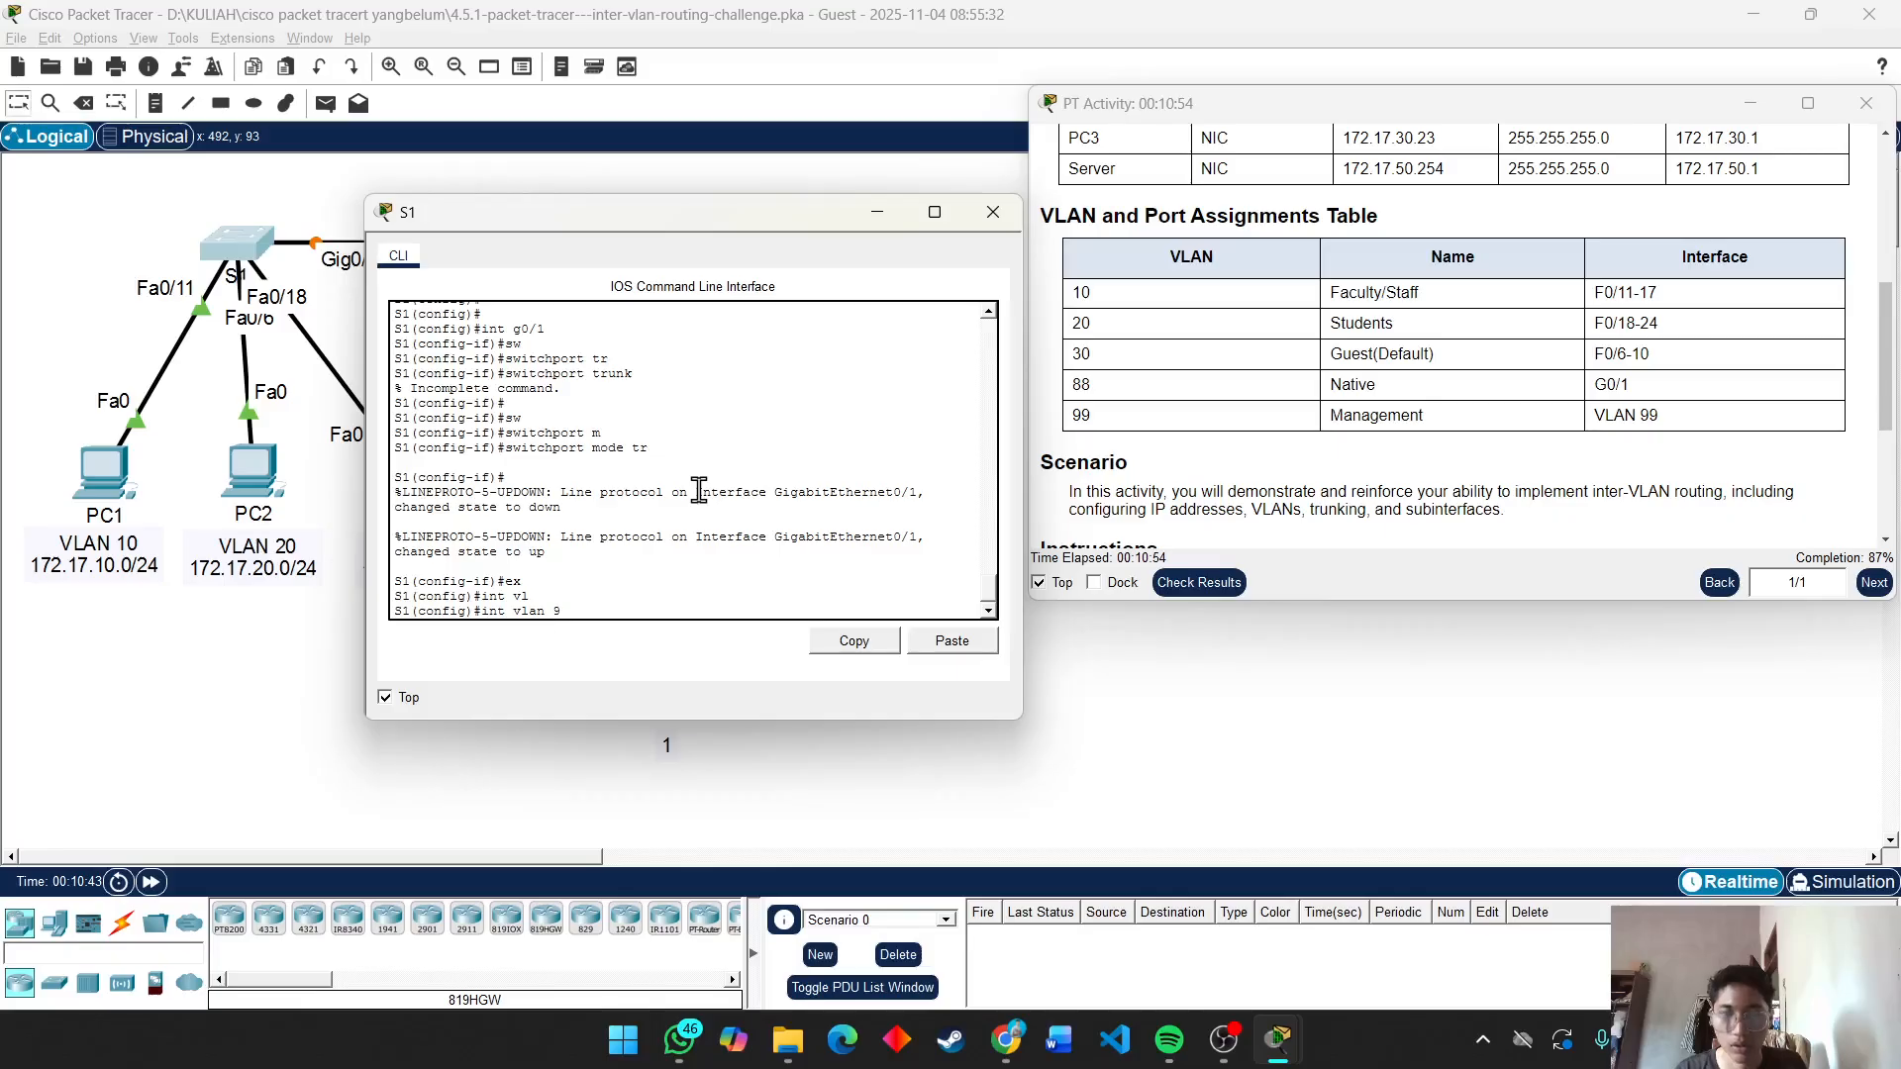
pyautogui.write('9')
pyautogui.press('Return')
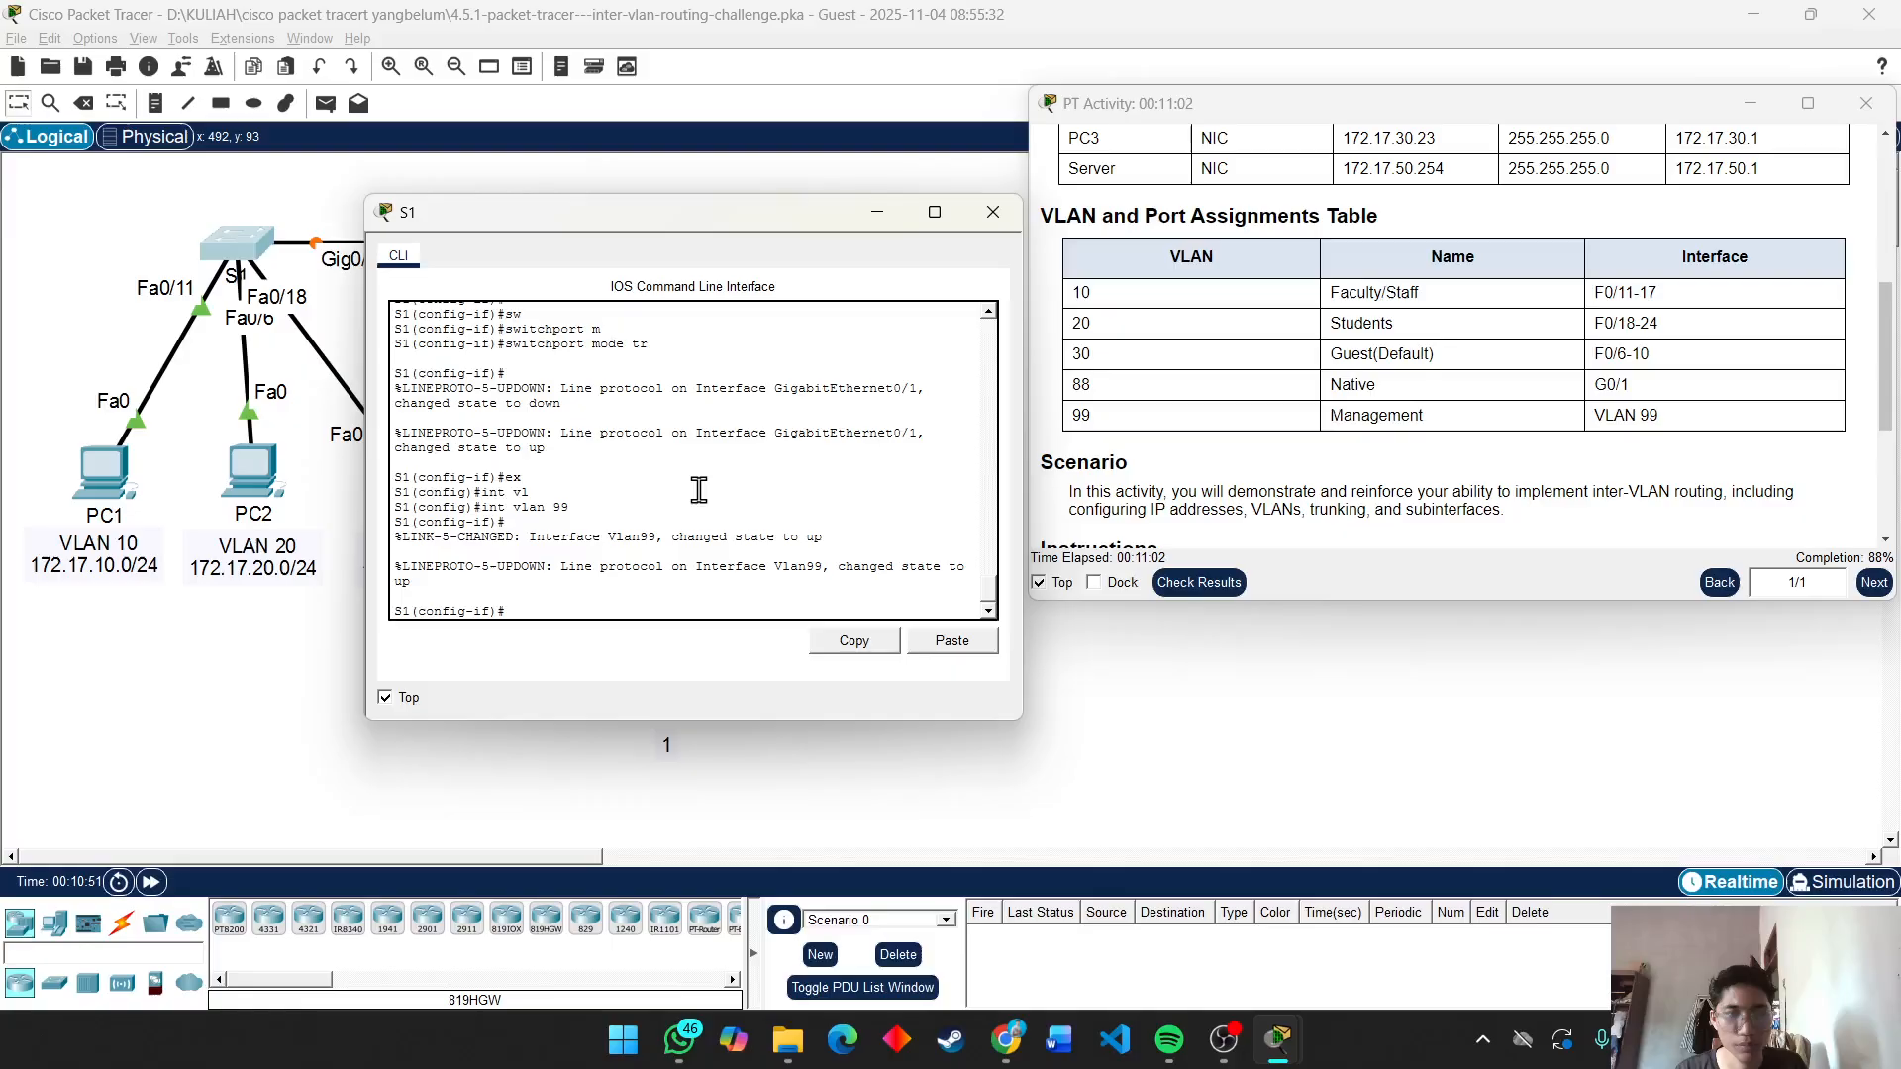
pyautogui.write('sw')
pyautogui.press('Tab')
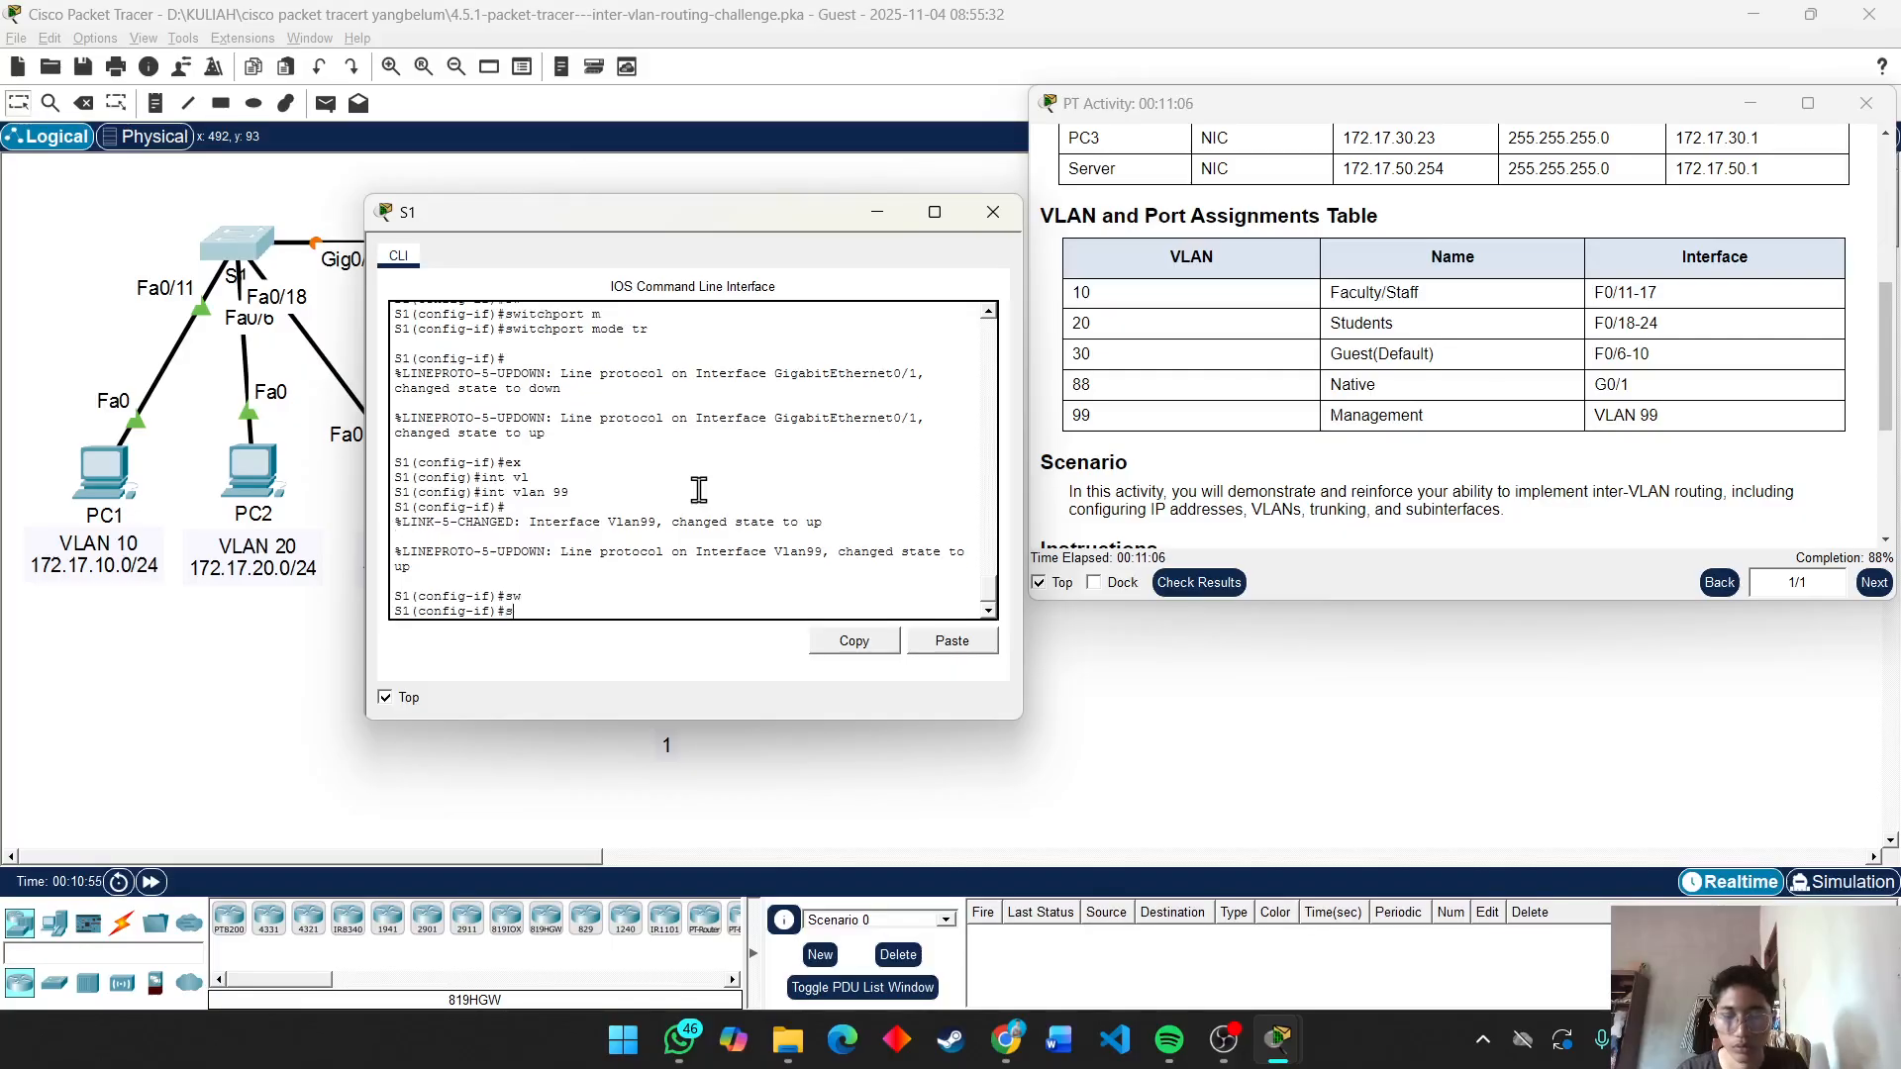
pyautogui.write('w')
pyautogui.press('Tab')
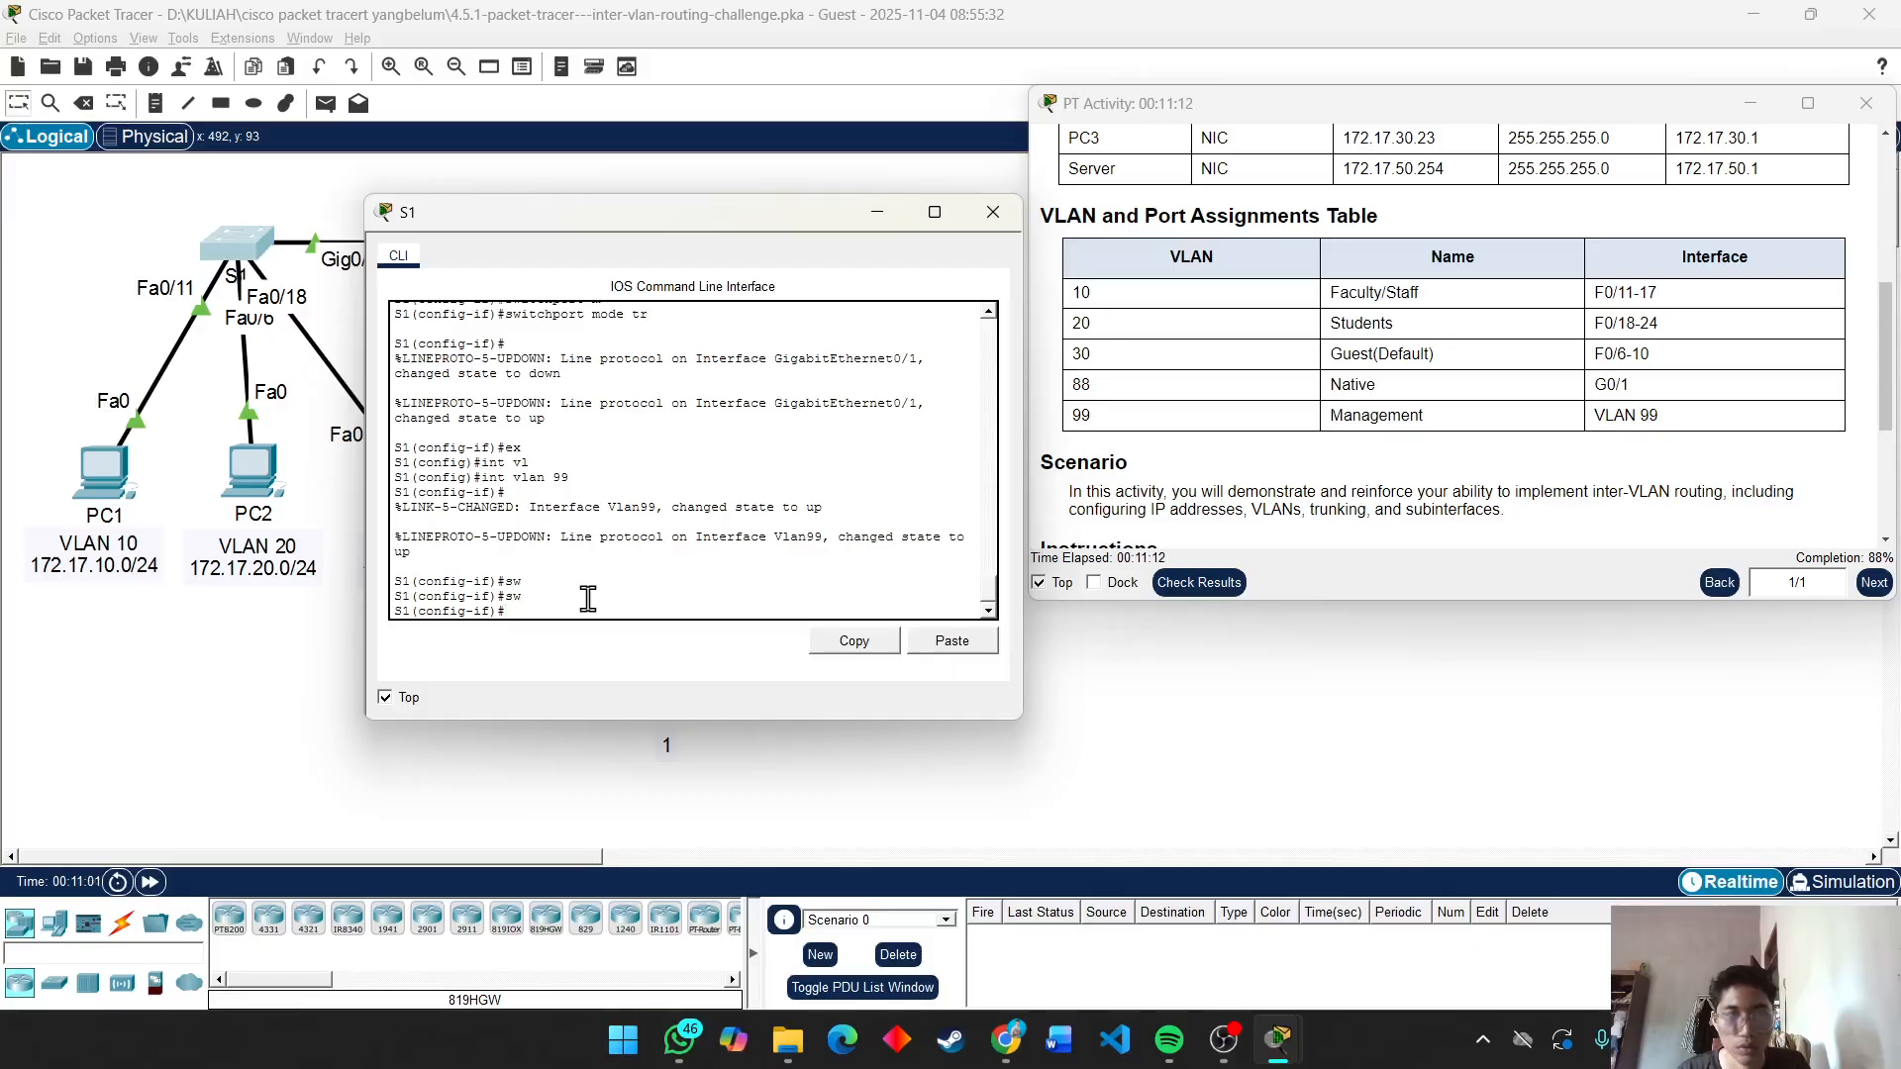
pyautogui.write('w')
pyautogui.press('Tab')
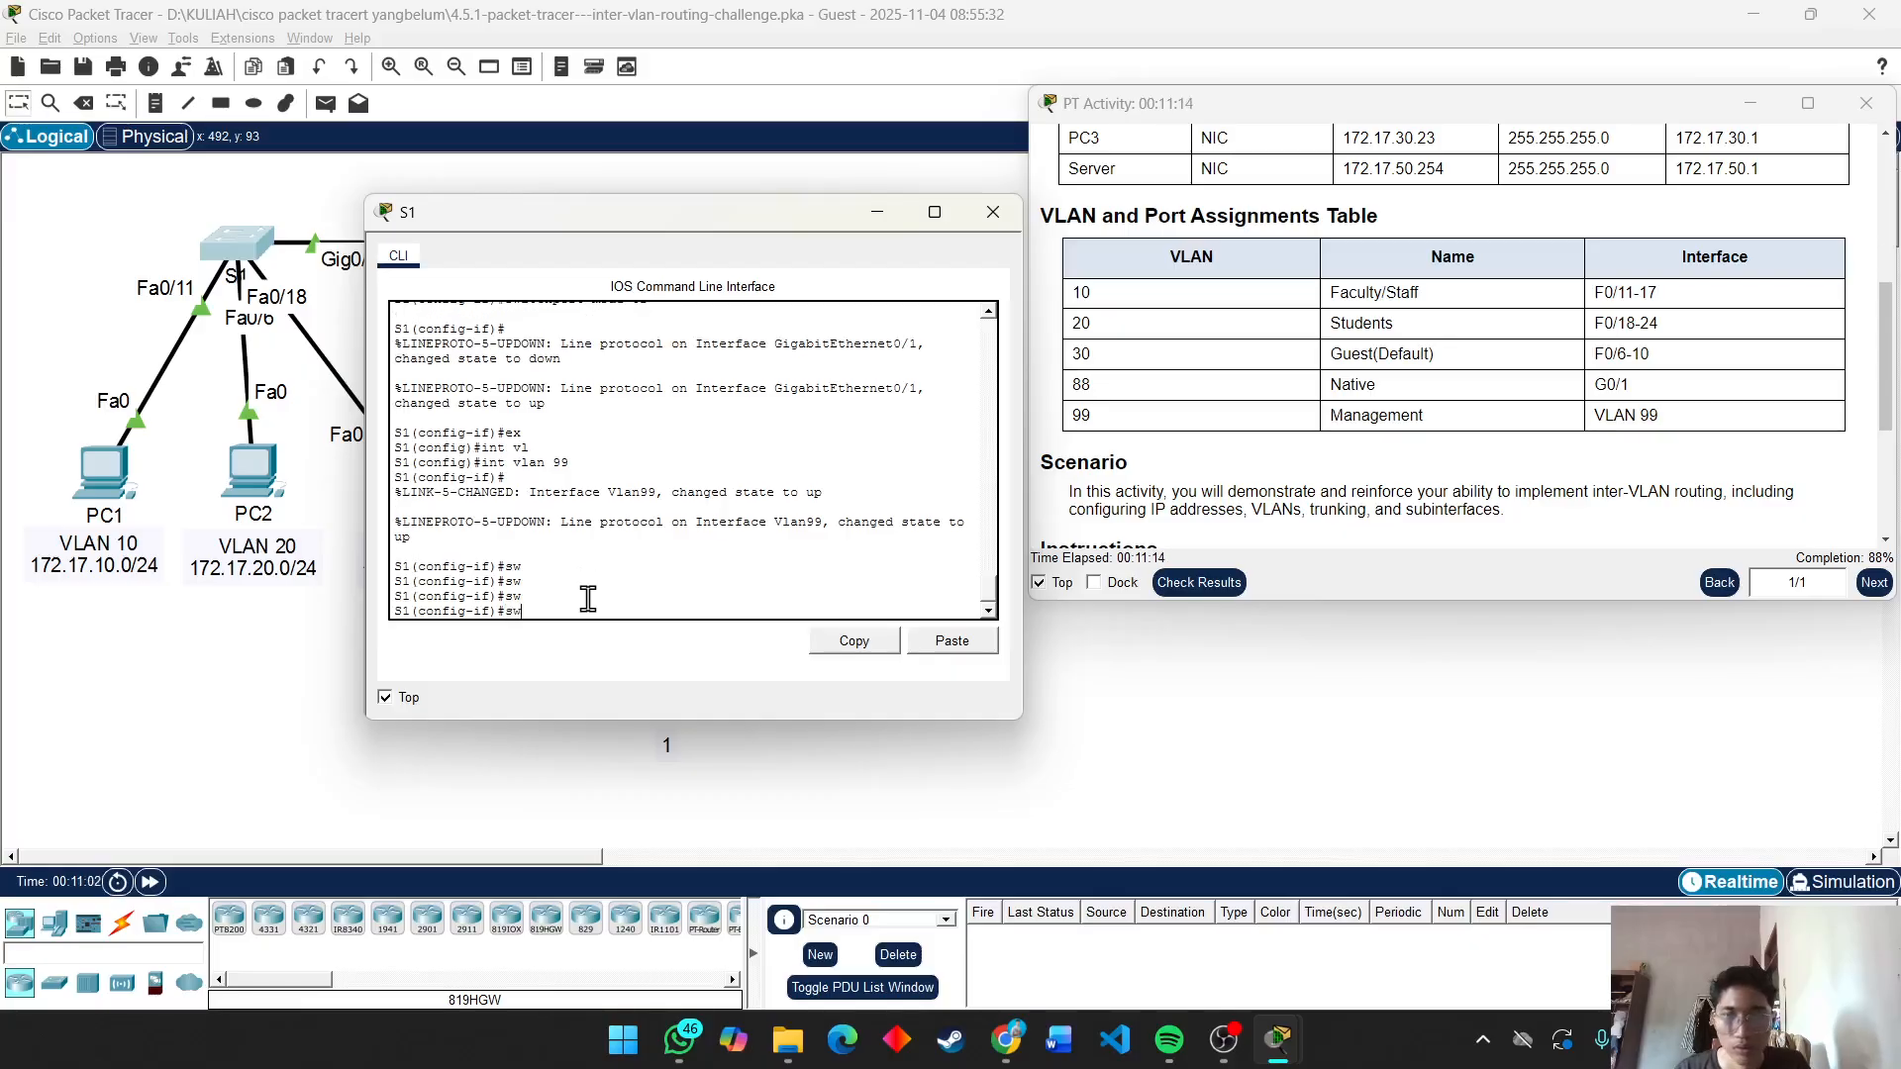
pyautogui.press('BackSpace')
pyautogui.press('BackSpace')
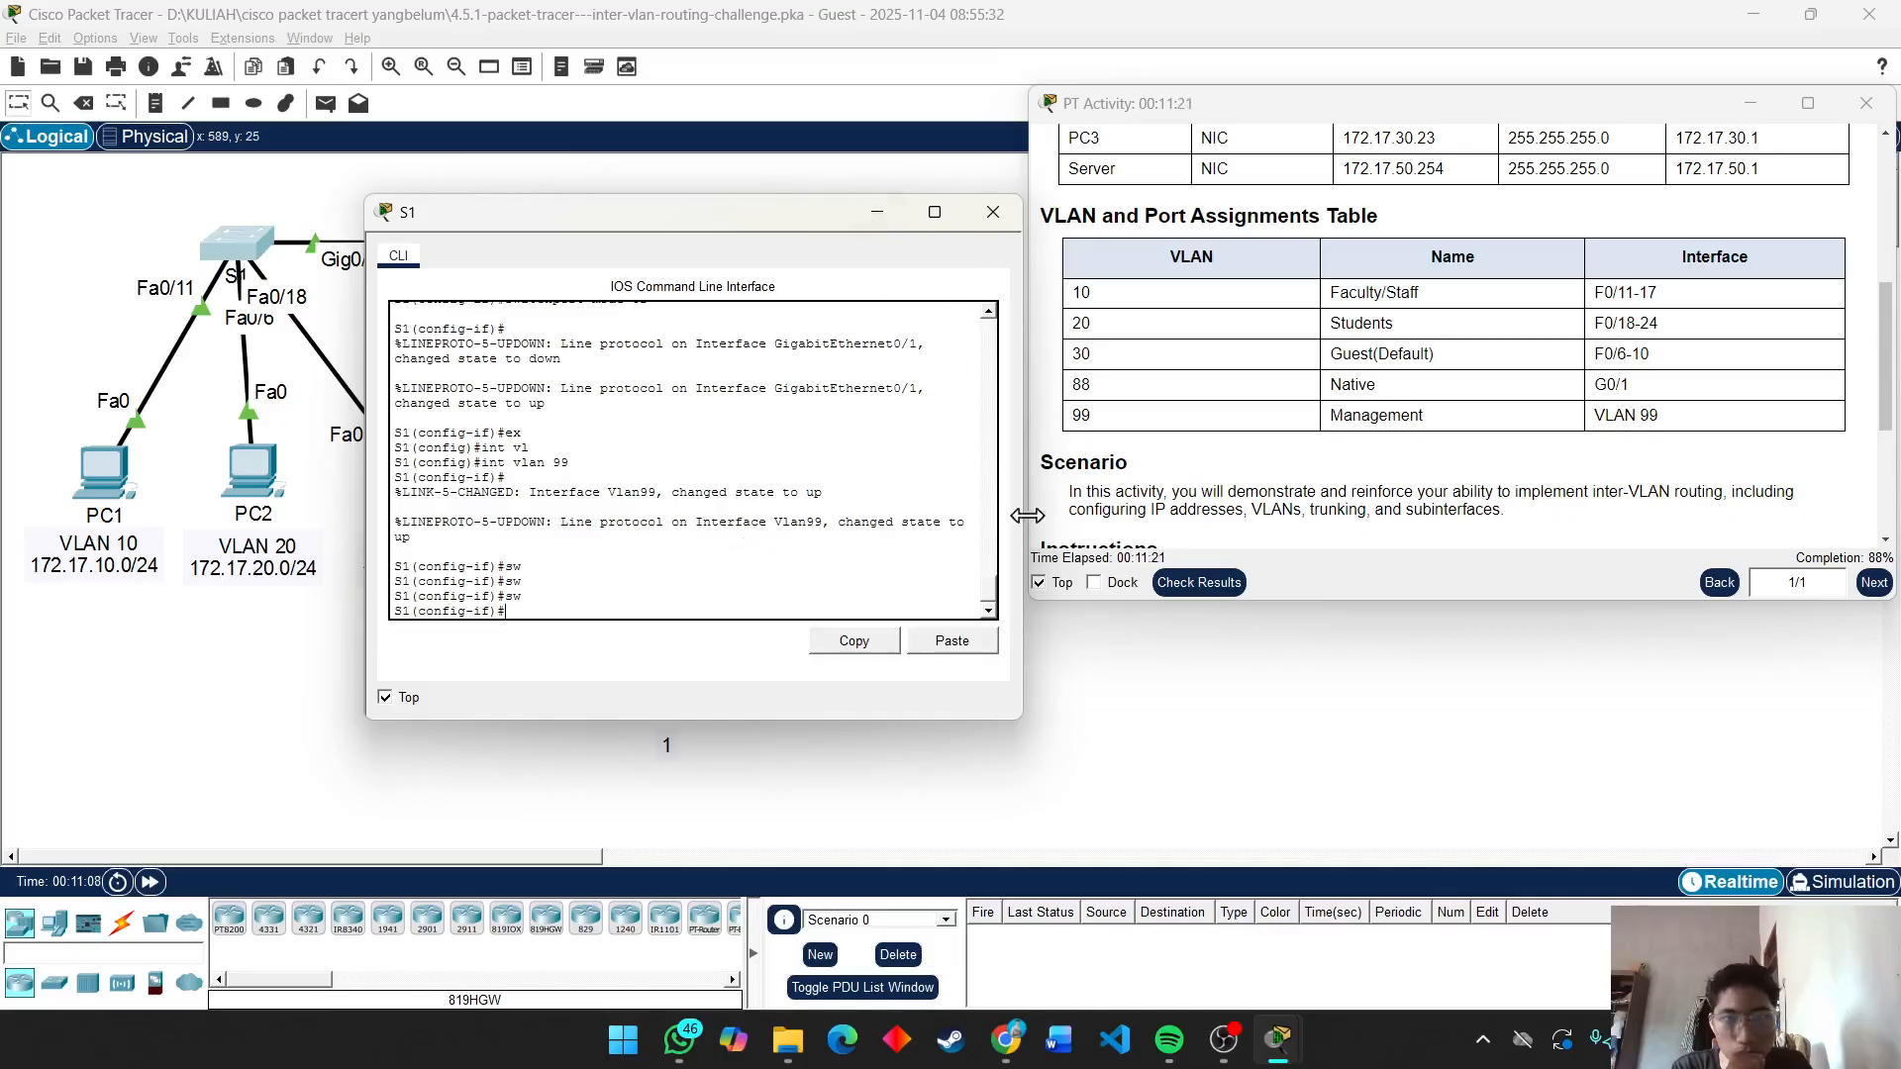
# Check the activity results and examine S1's assessment items, then return to the instructions and move them clear of S1's CLI.
pyautogui.click(1179, 598)
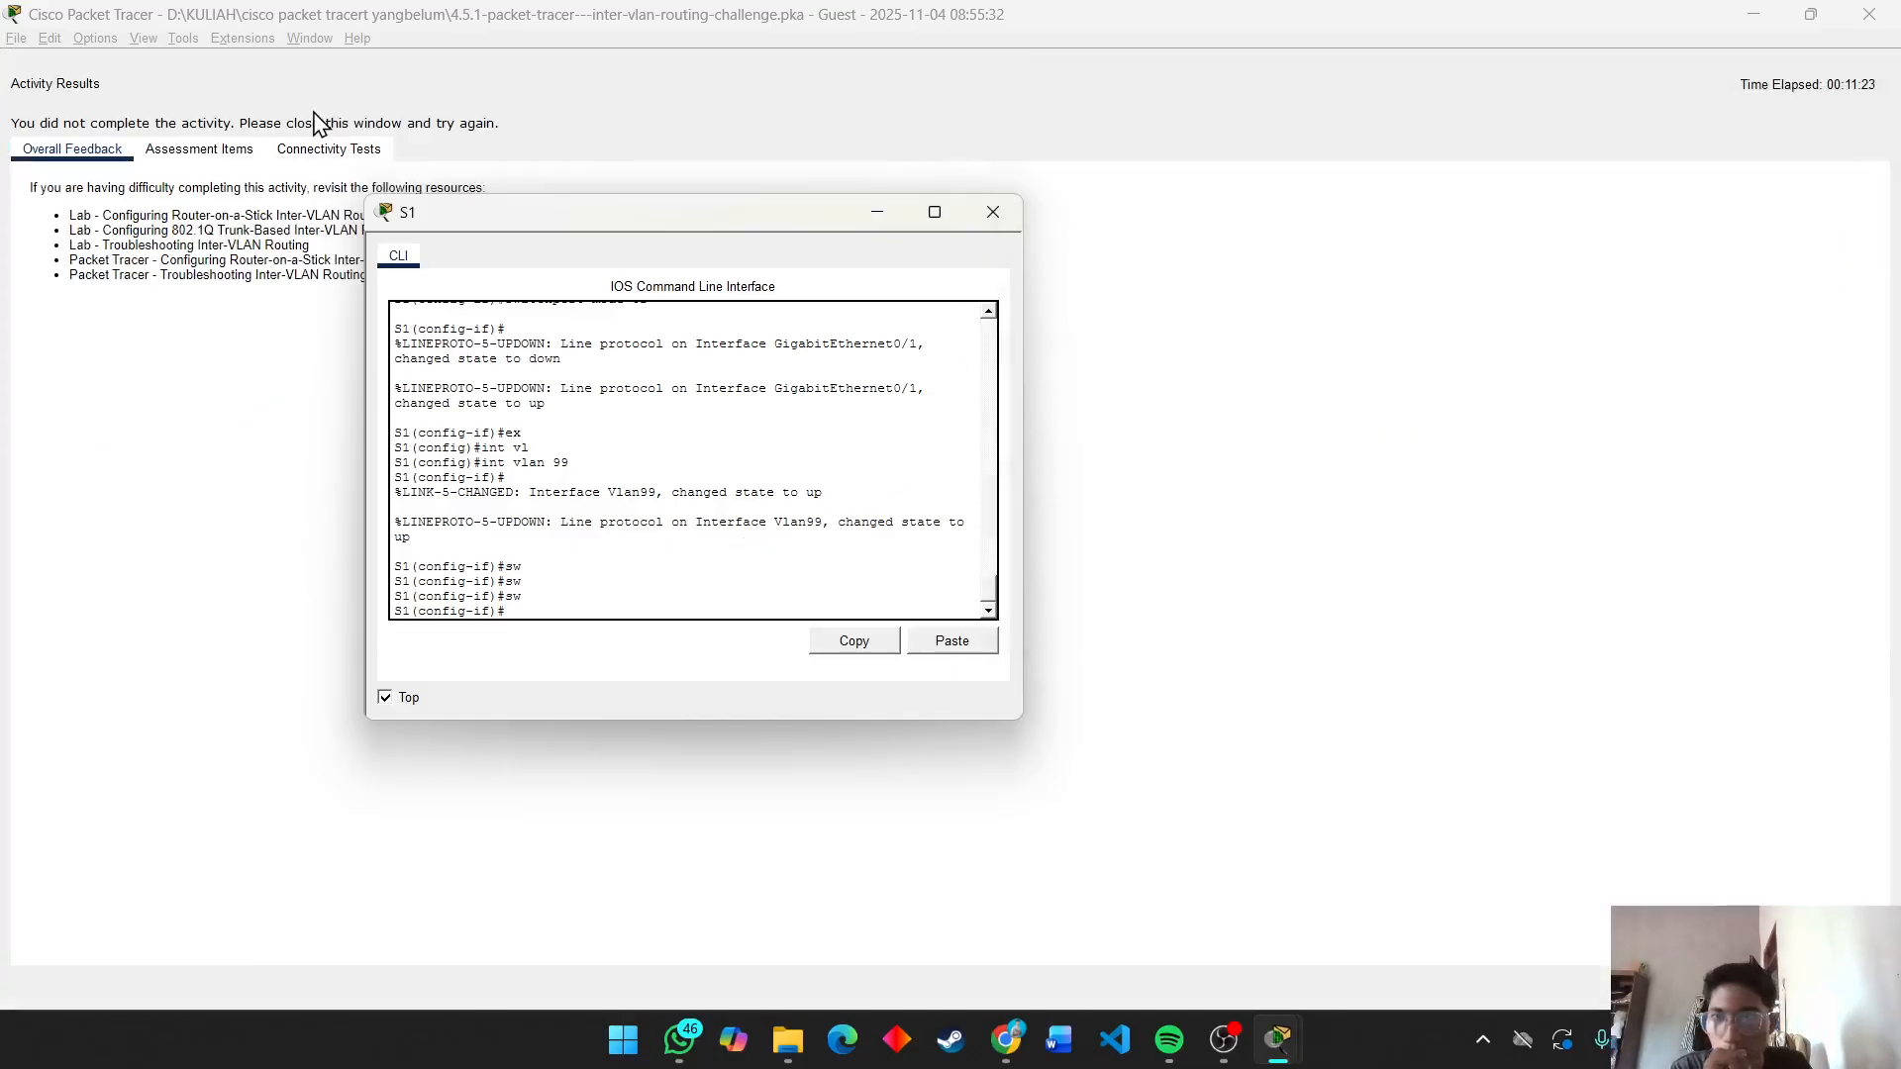
pyautogui.click(198, 149)
pyautogui.scroll(-5, 195, 670)
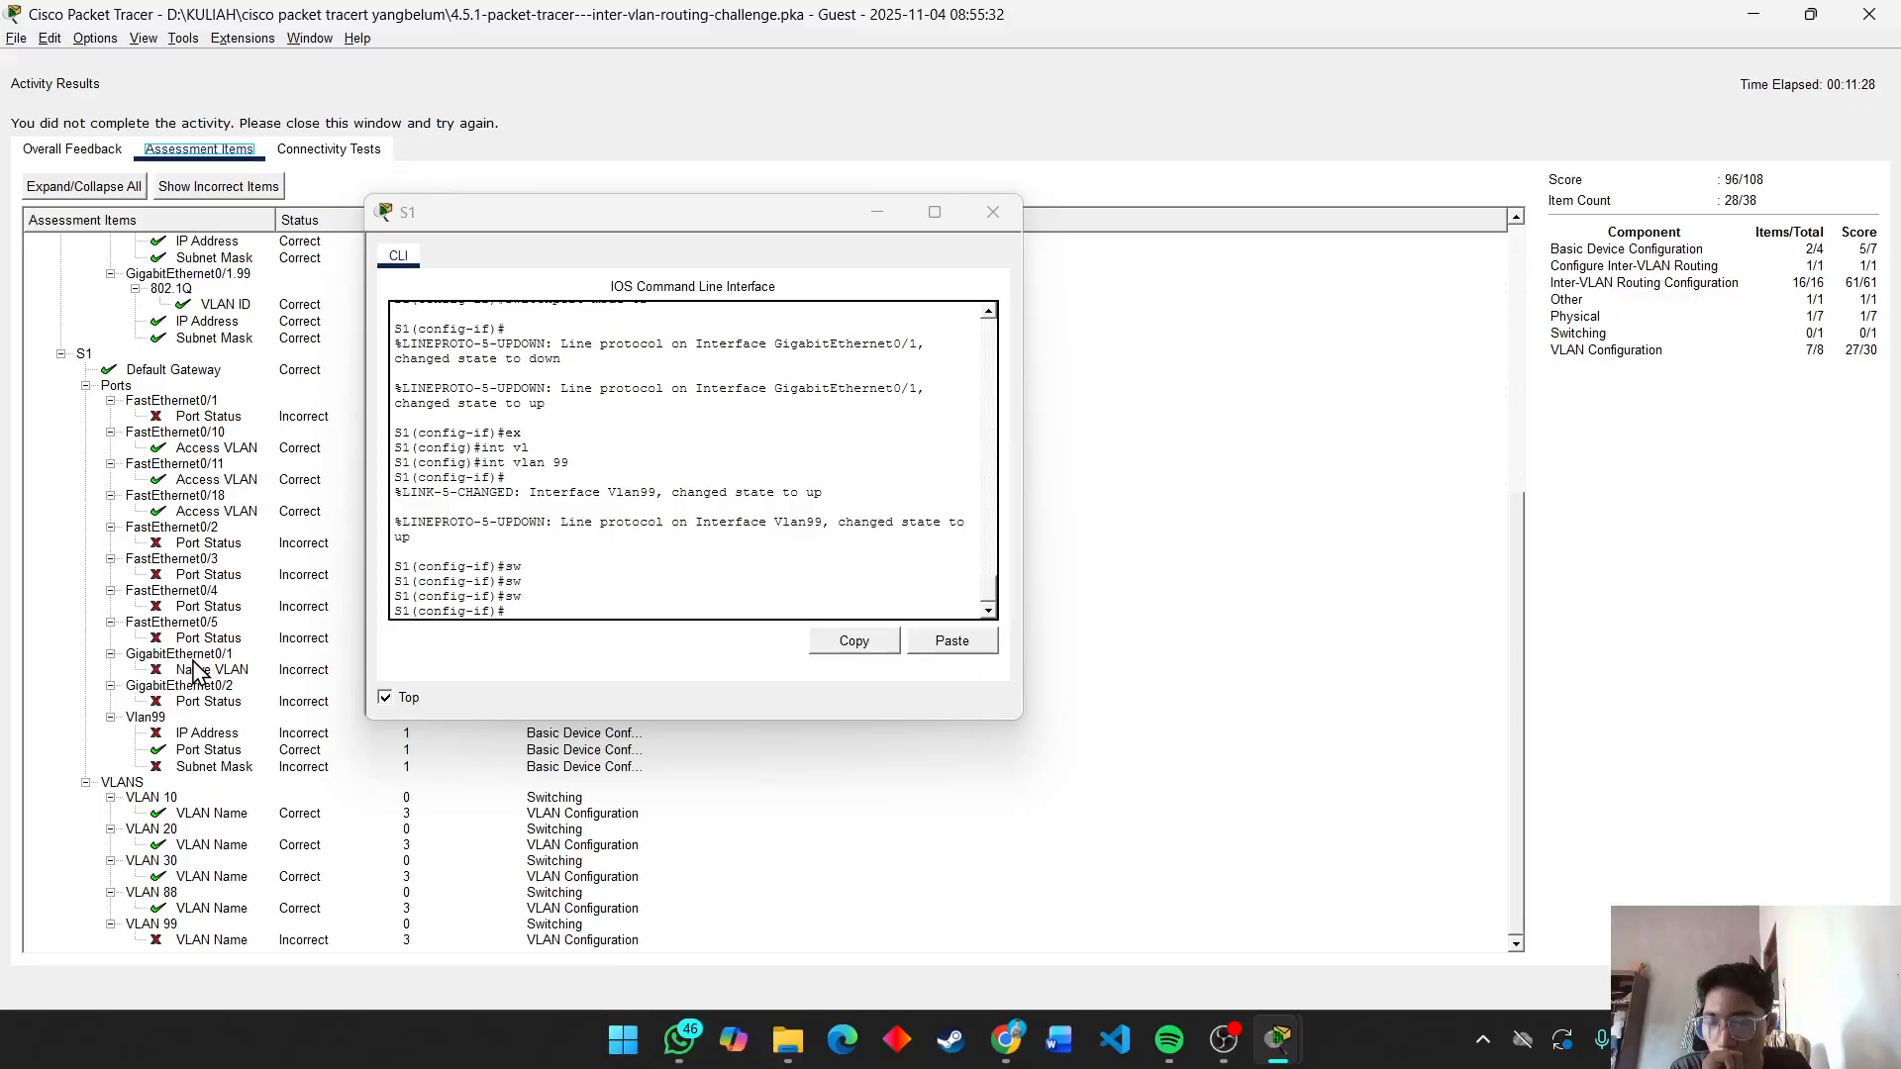
pyautogui.scroll(3, 241, 624)
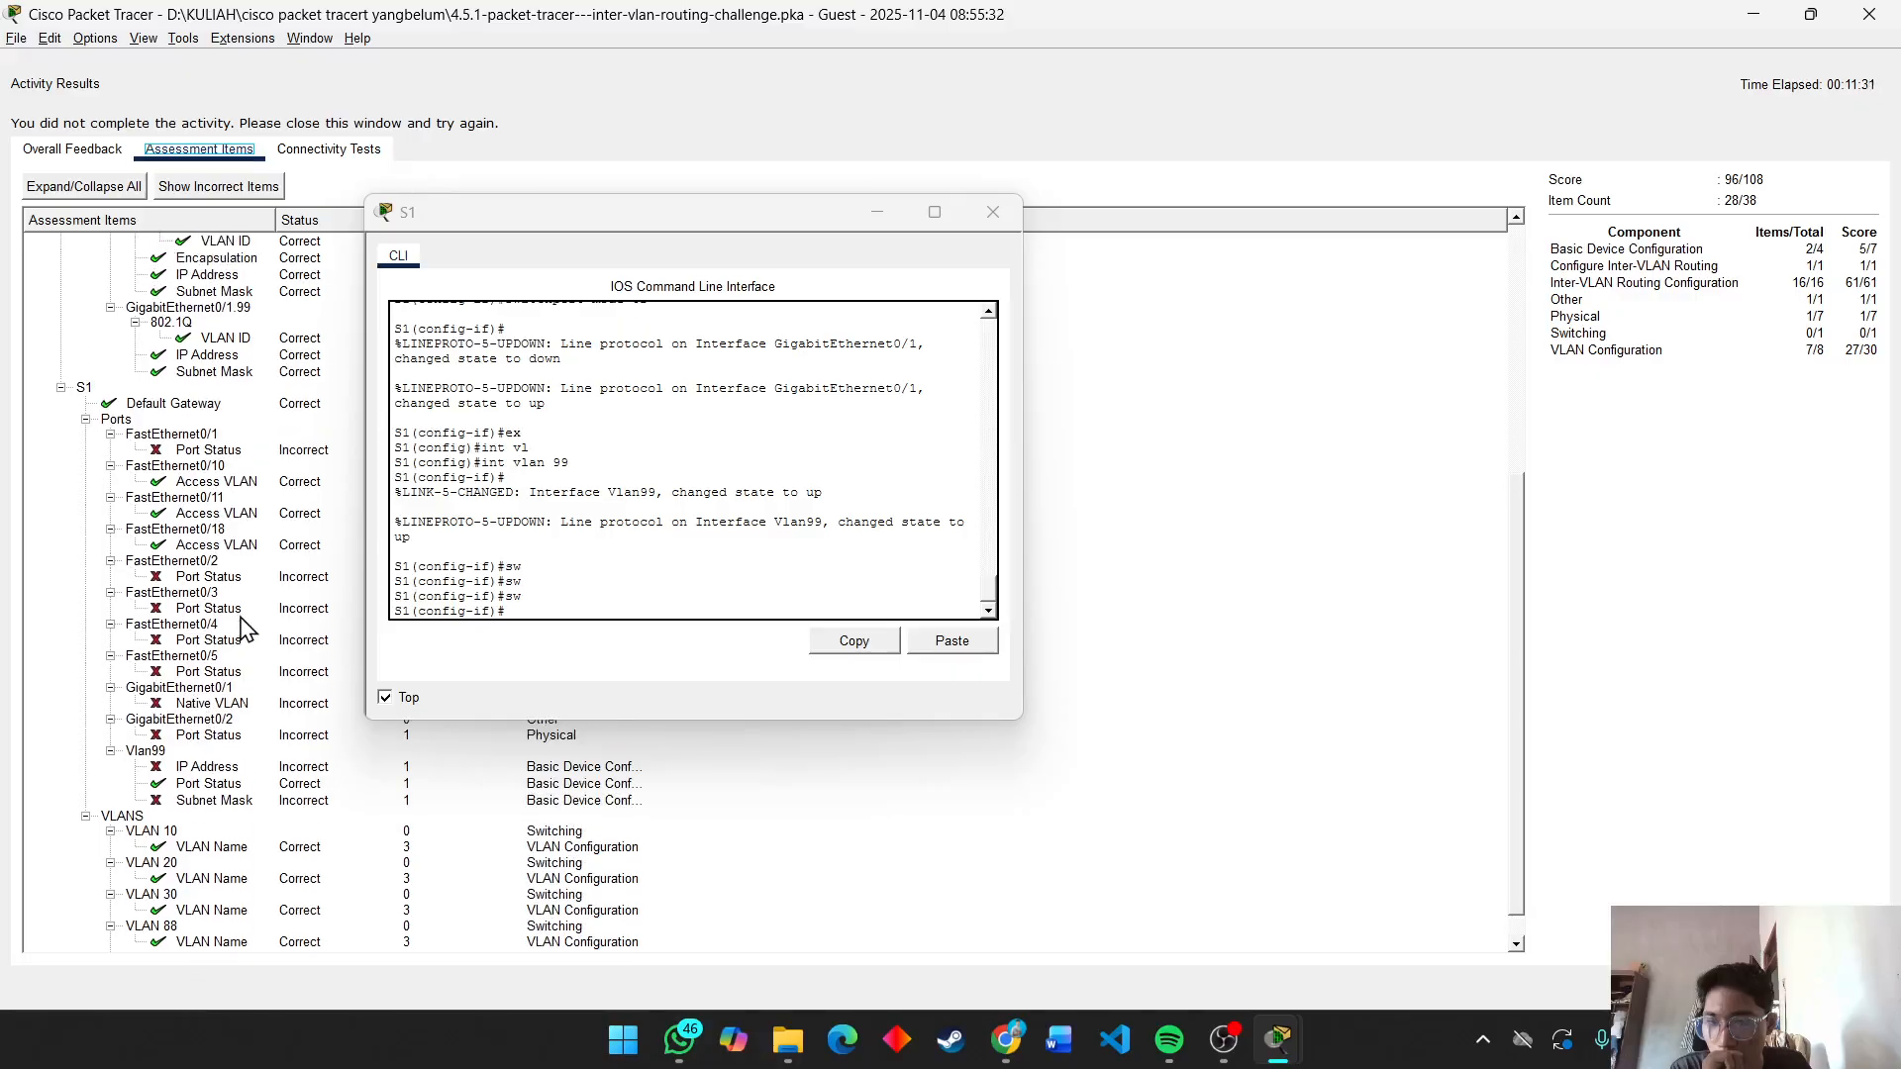
pyautogui.scroll(-3, 240, 627)
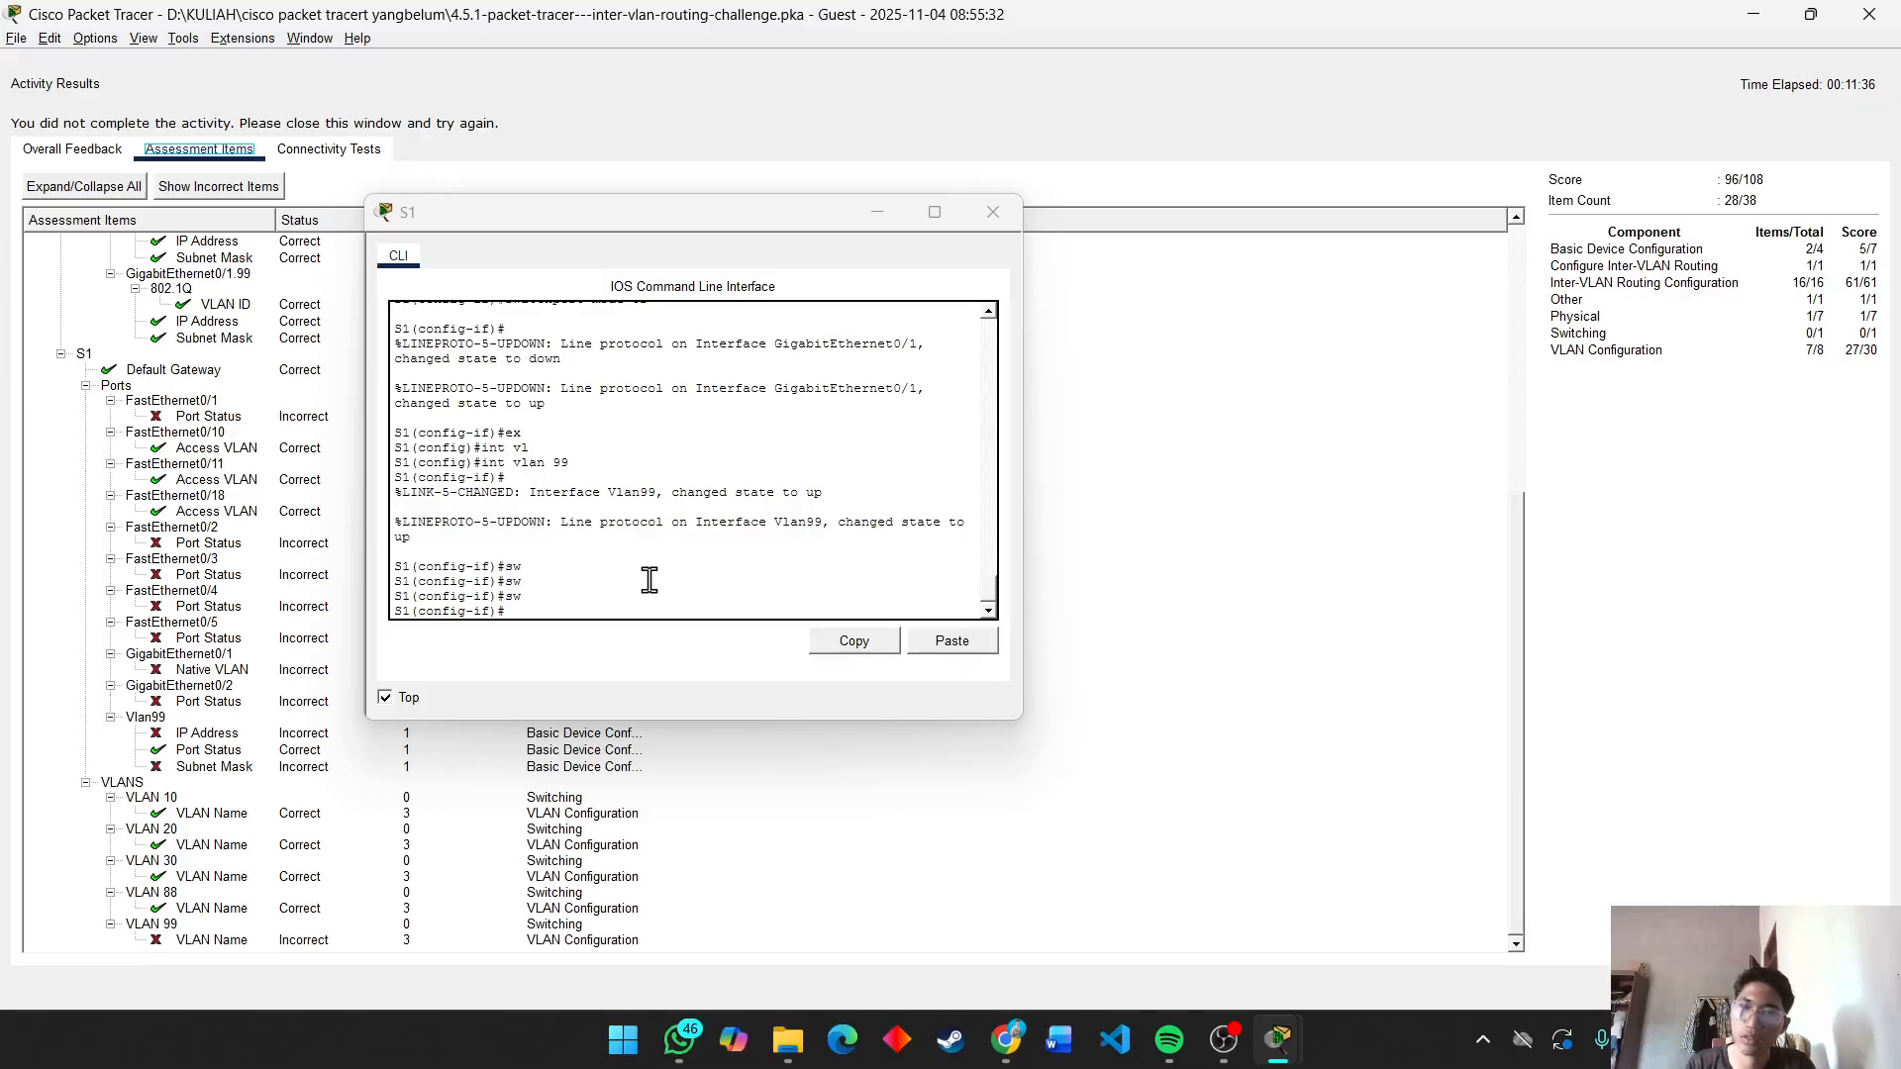
pyautogui.click(752, 583)
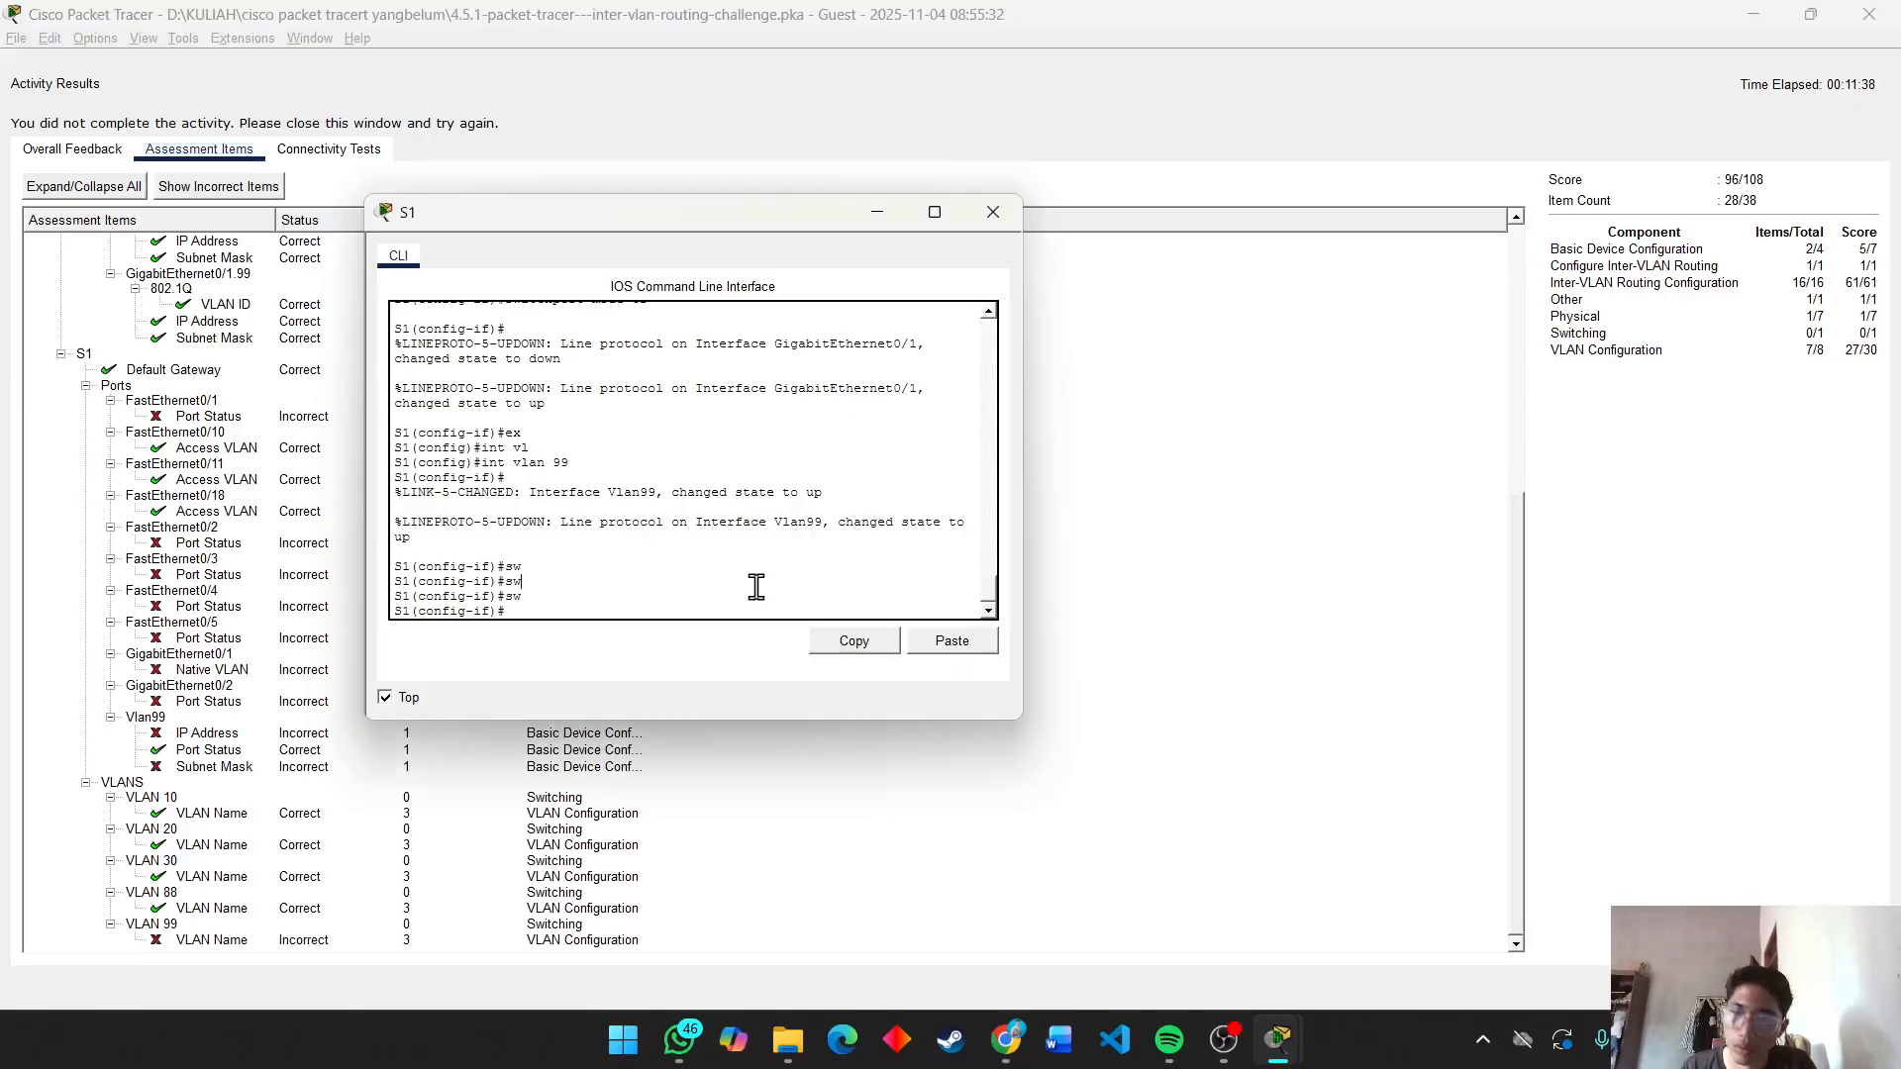
pyautogui.click(1868, 13)
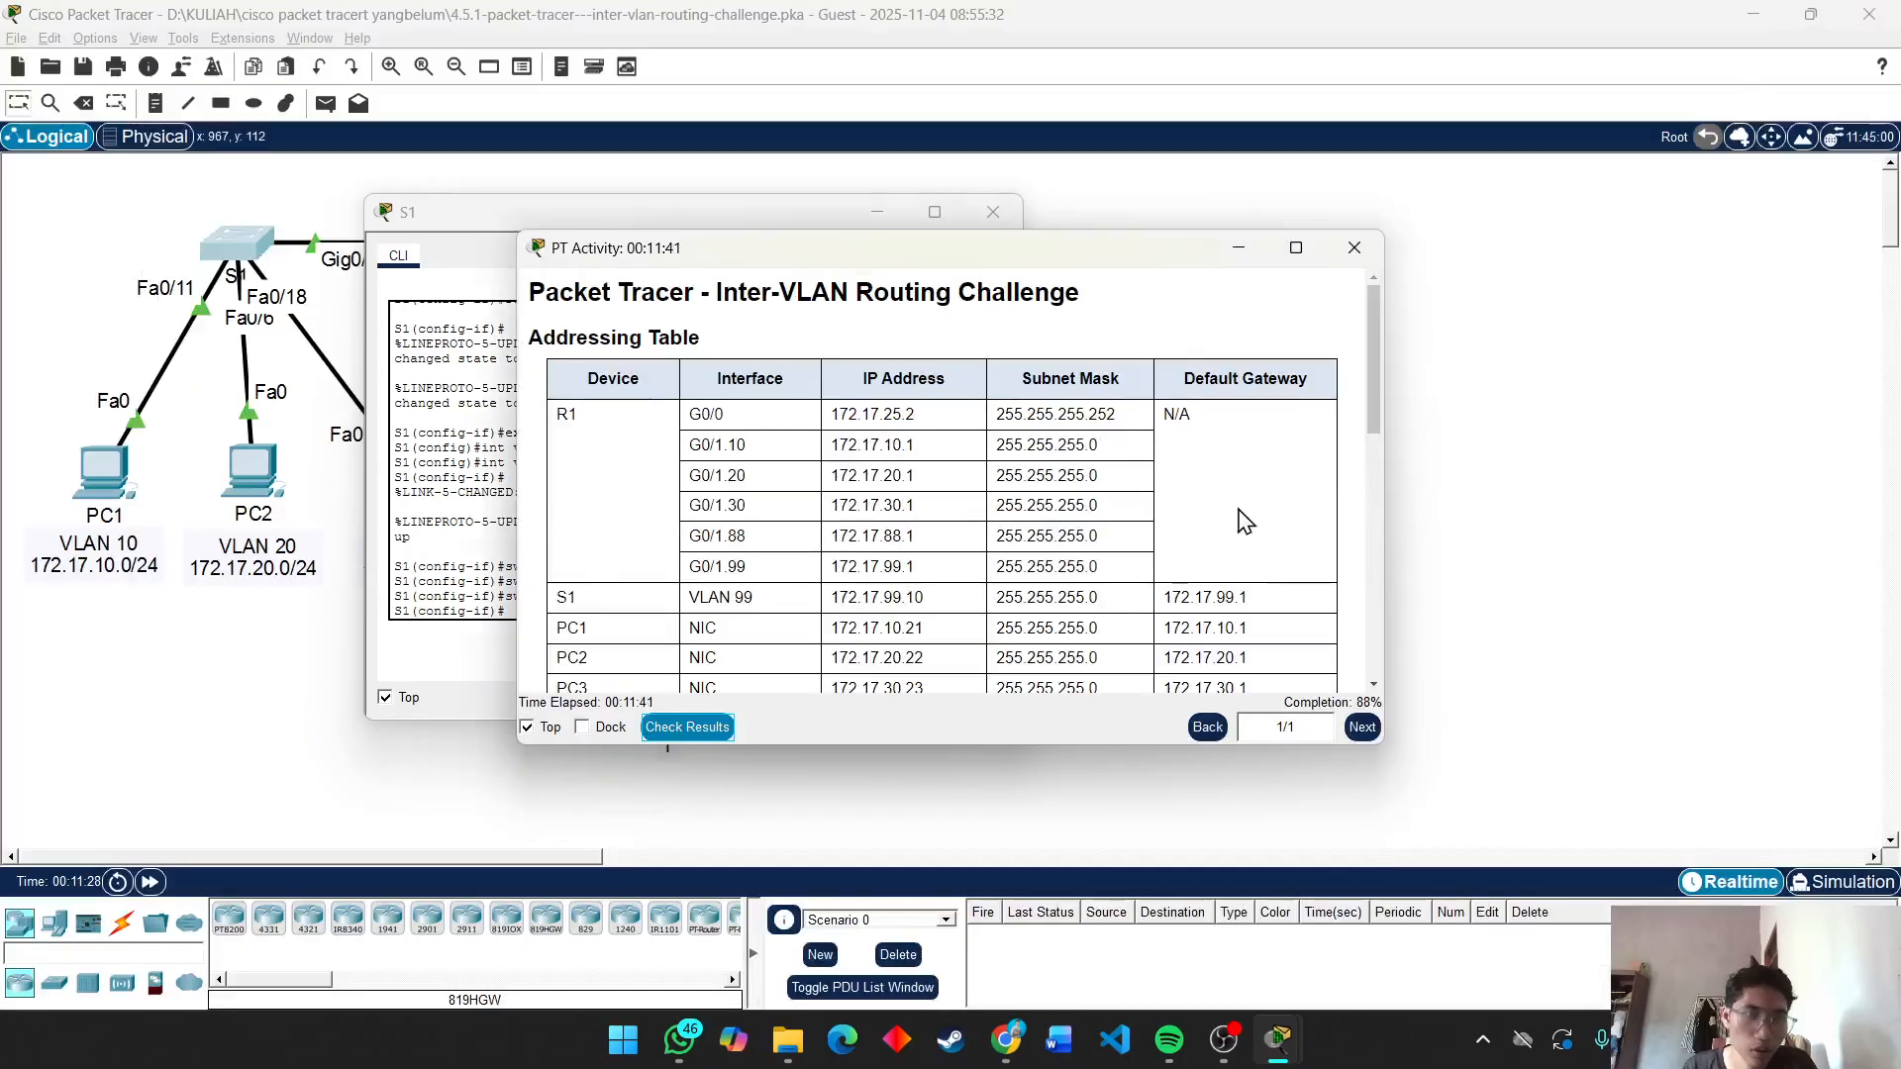
pyautogui.moveTo(975, 262); pyautogui.dragTo(1362, 47)
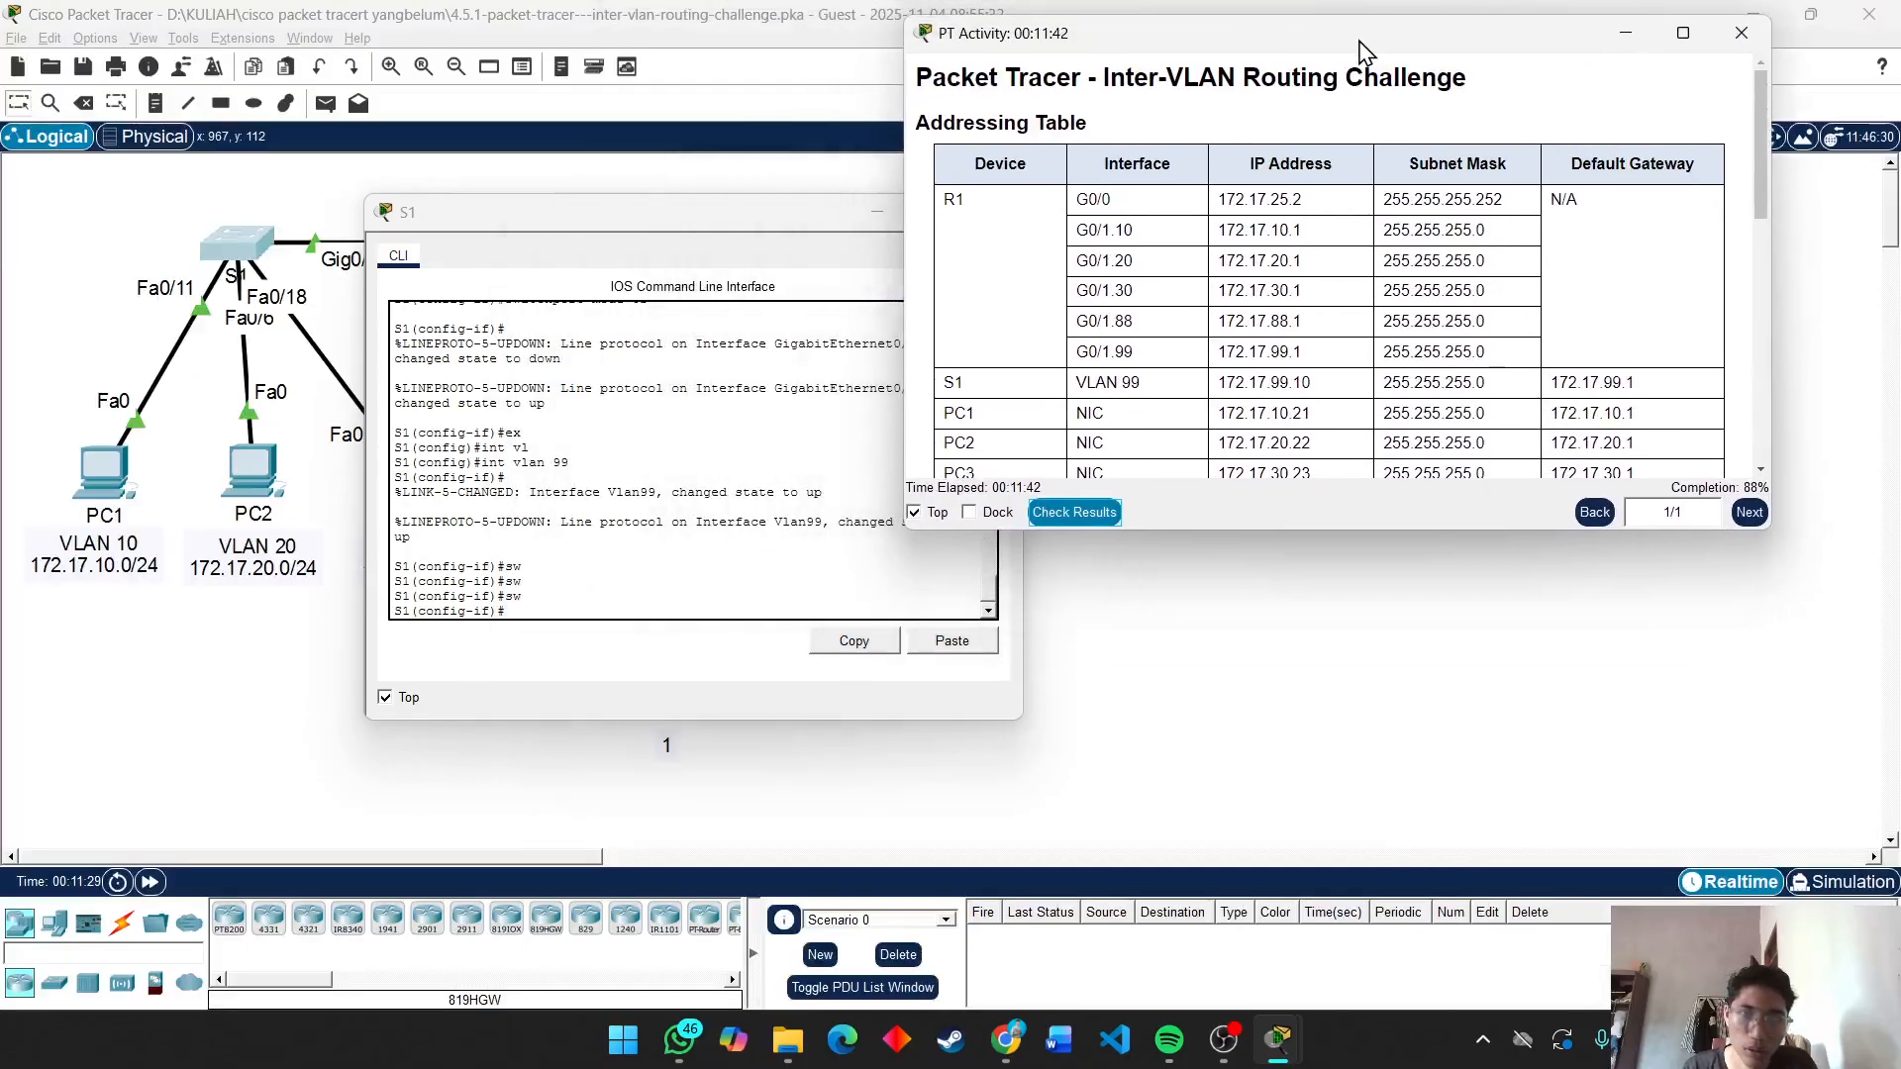
# Leave the VLAN 99 interface configuration and delete VLAN 99 from S1.
pyautogui.click(673, 241)
pyautogui.write('ex')
pyautogui.press('Return')
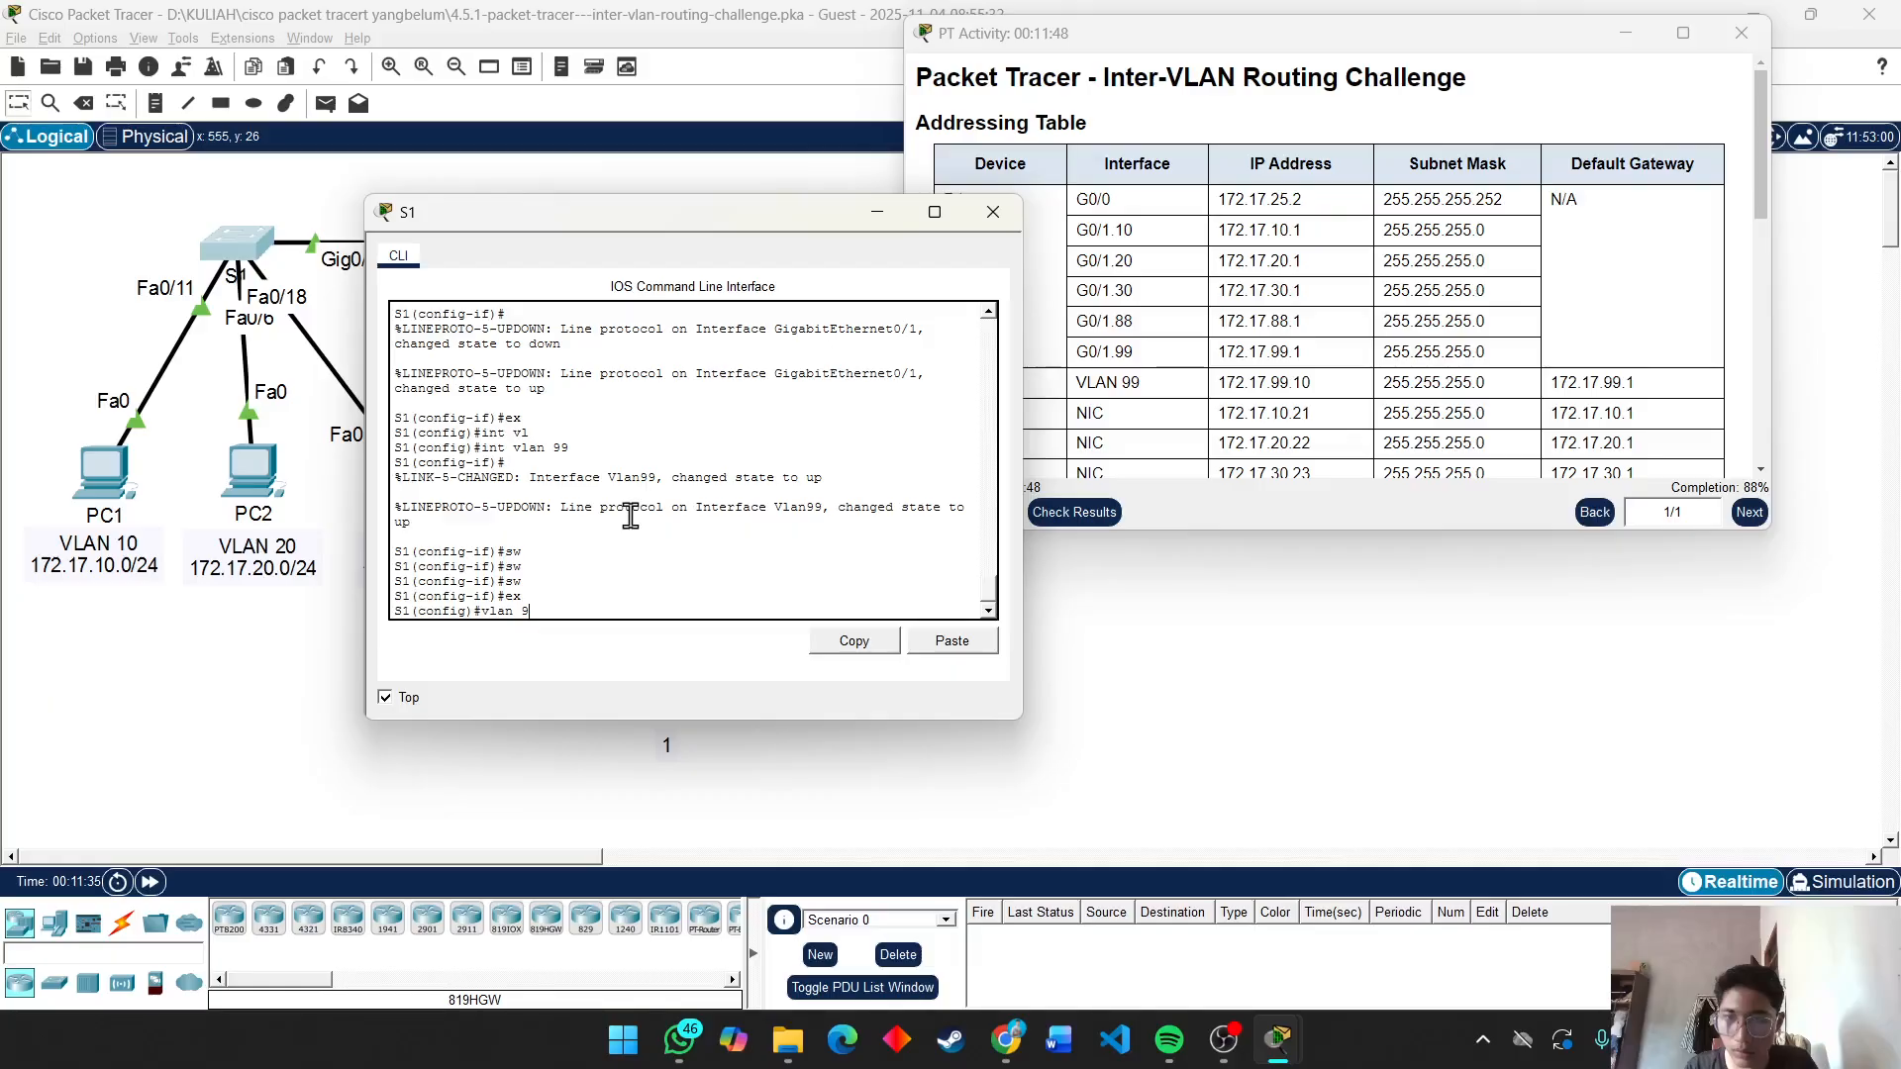
pyautogui.press('BackSpace')
pyautogui.press('BackSpace')
pyautogui.press('BackSpace')
pyautogui.press('BackSpace')
pyautogui.press('BackSpace')
pyautogui.press('BackSpace')
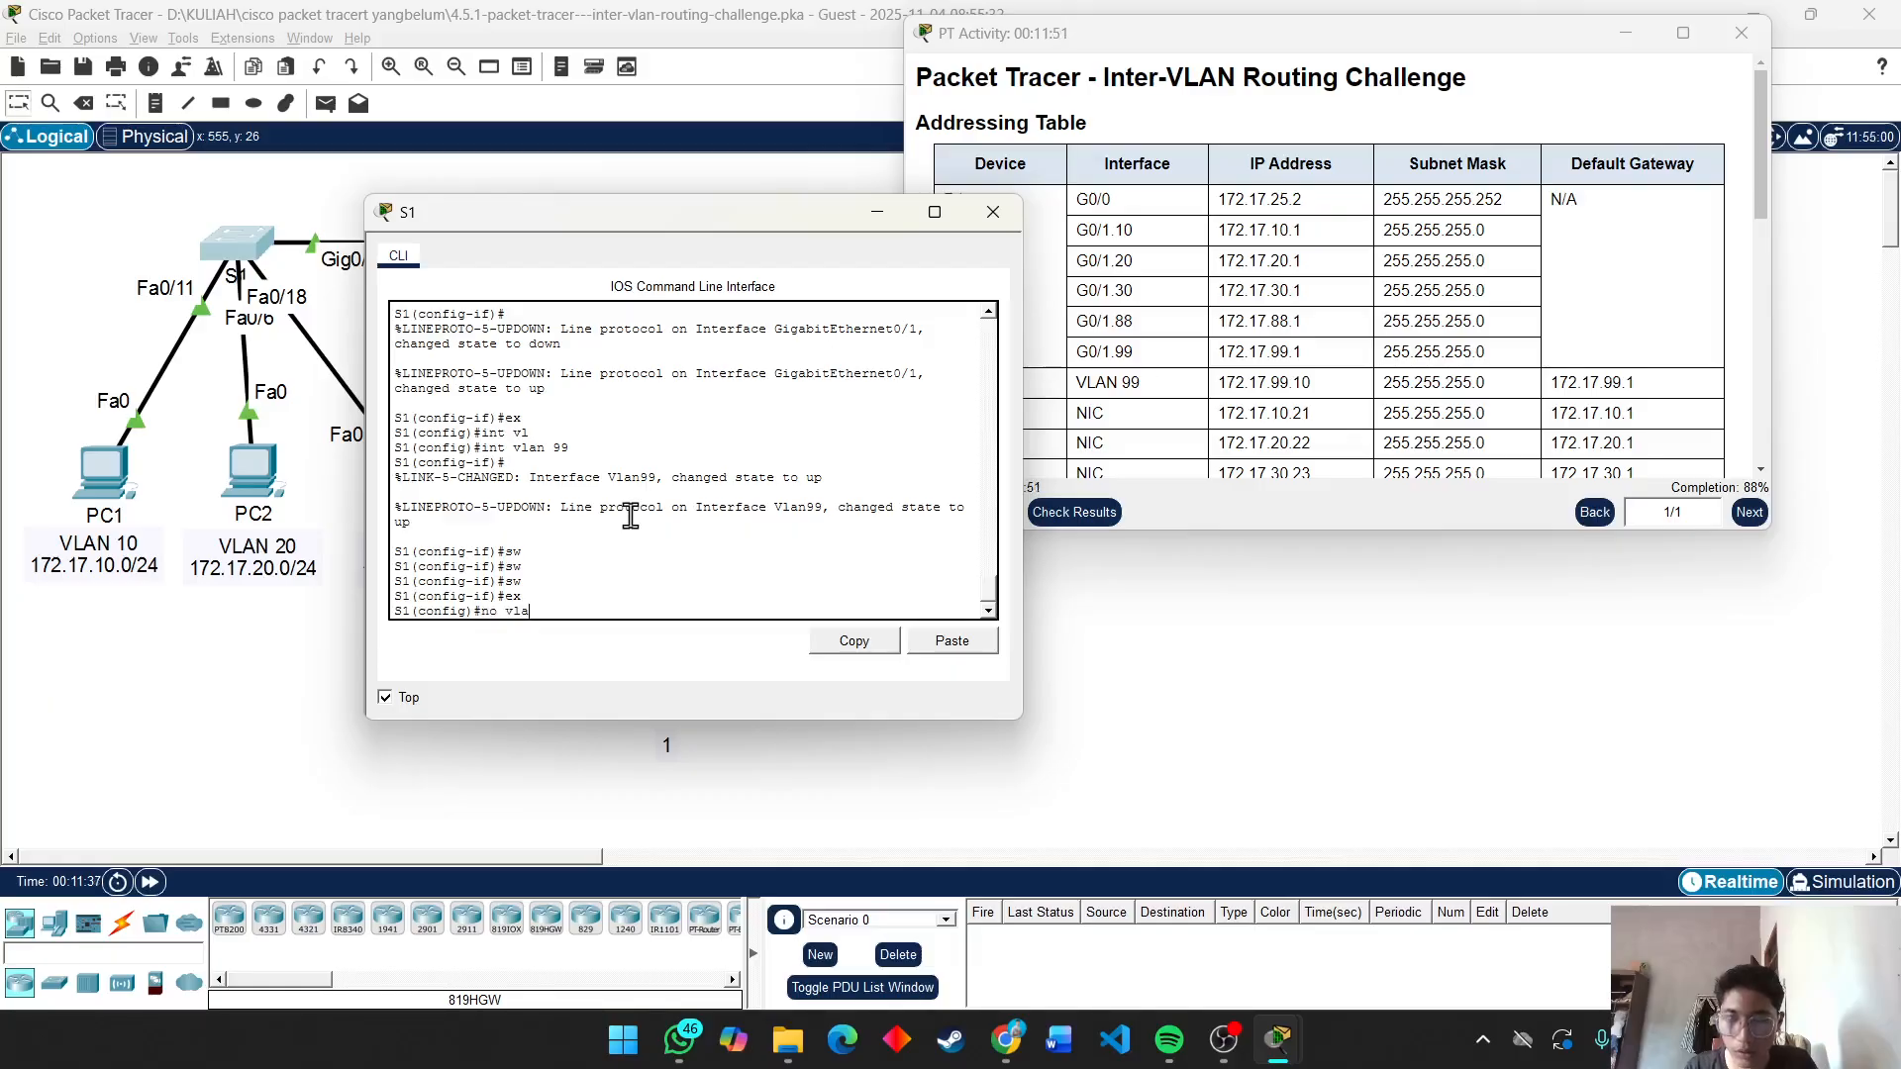
pyautogui.write('no vlan 99')
pyautogui.press('Return')
pyautogui.press('Return')
pyautogui.press('Return')
pyautogui.press('Return')
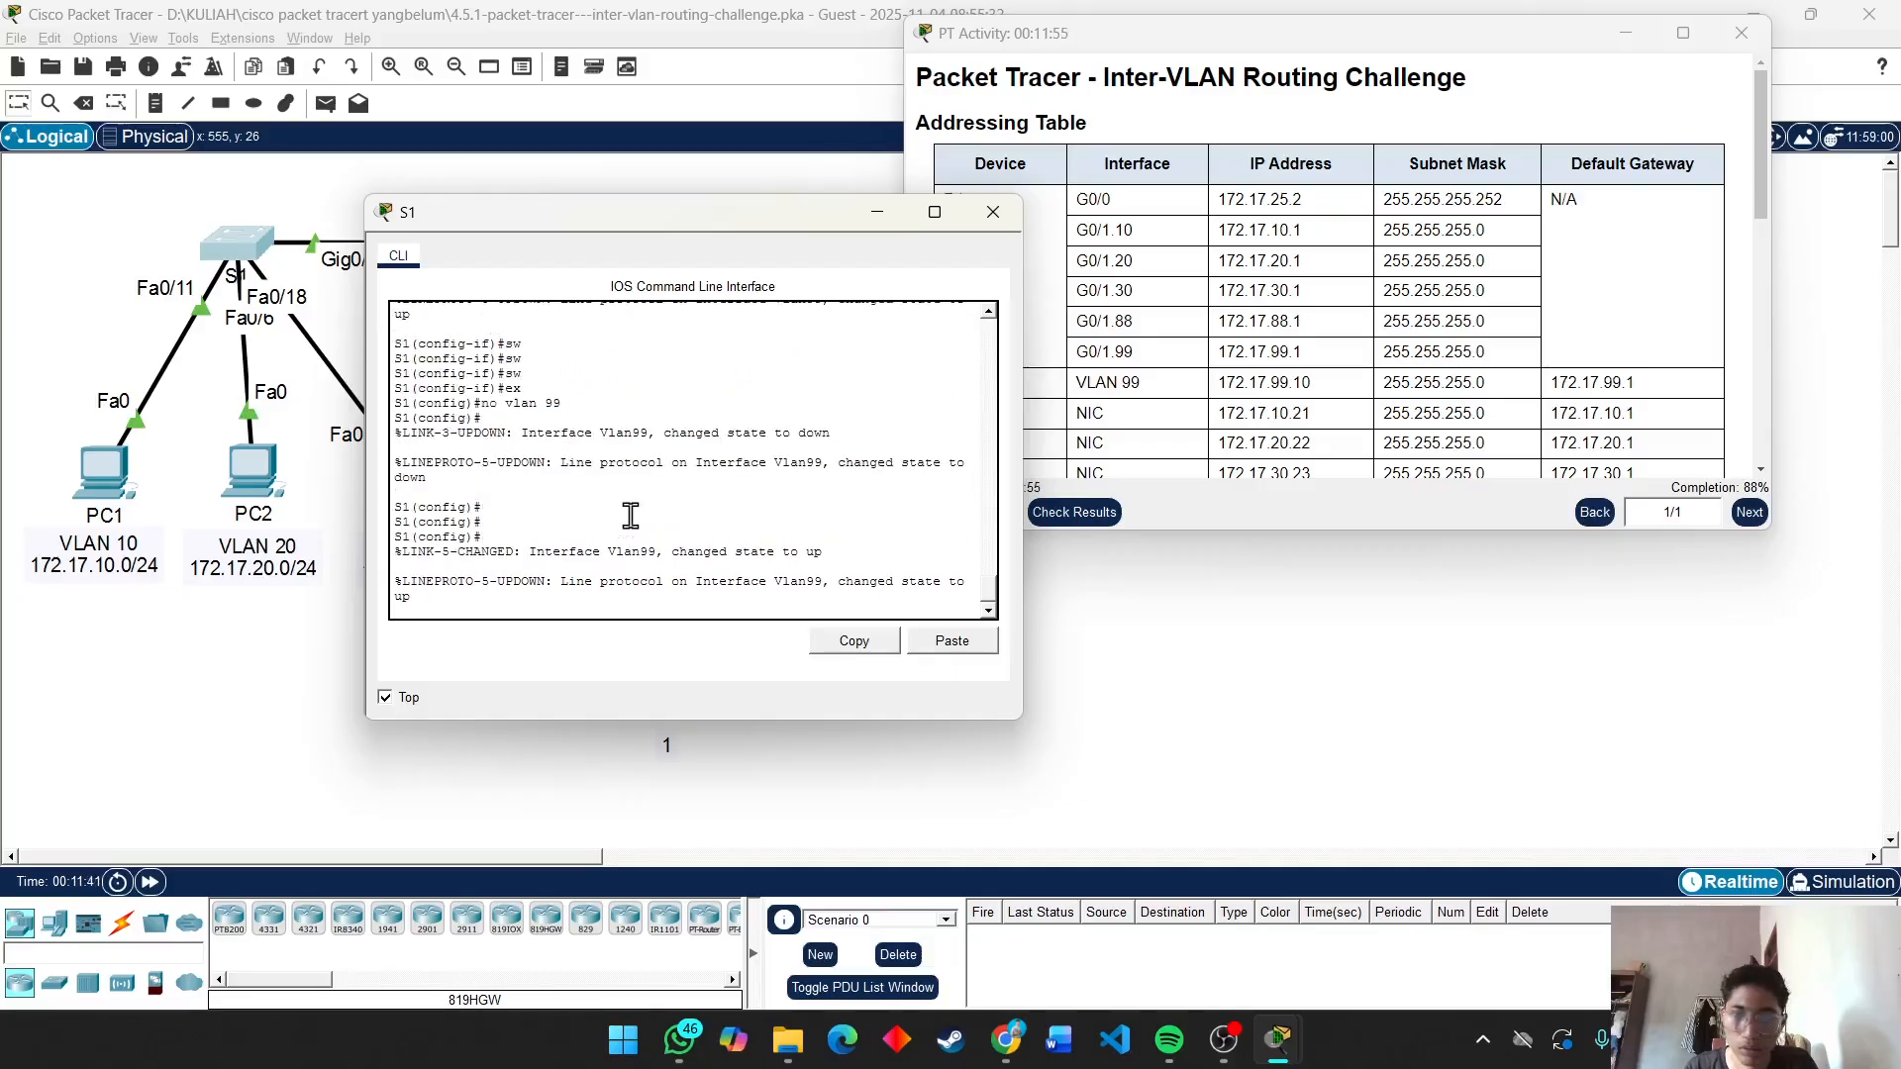
pyautogui.press('Return')
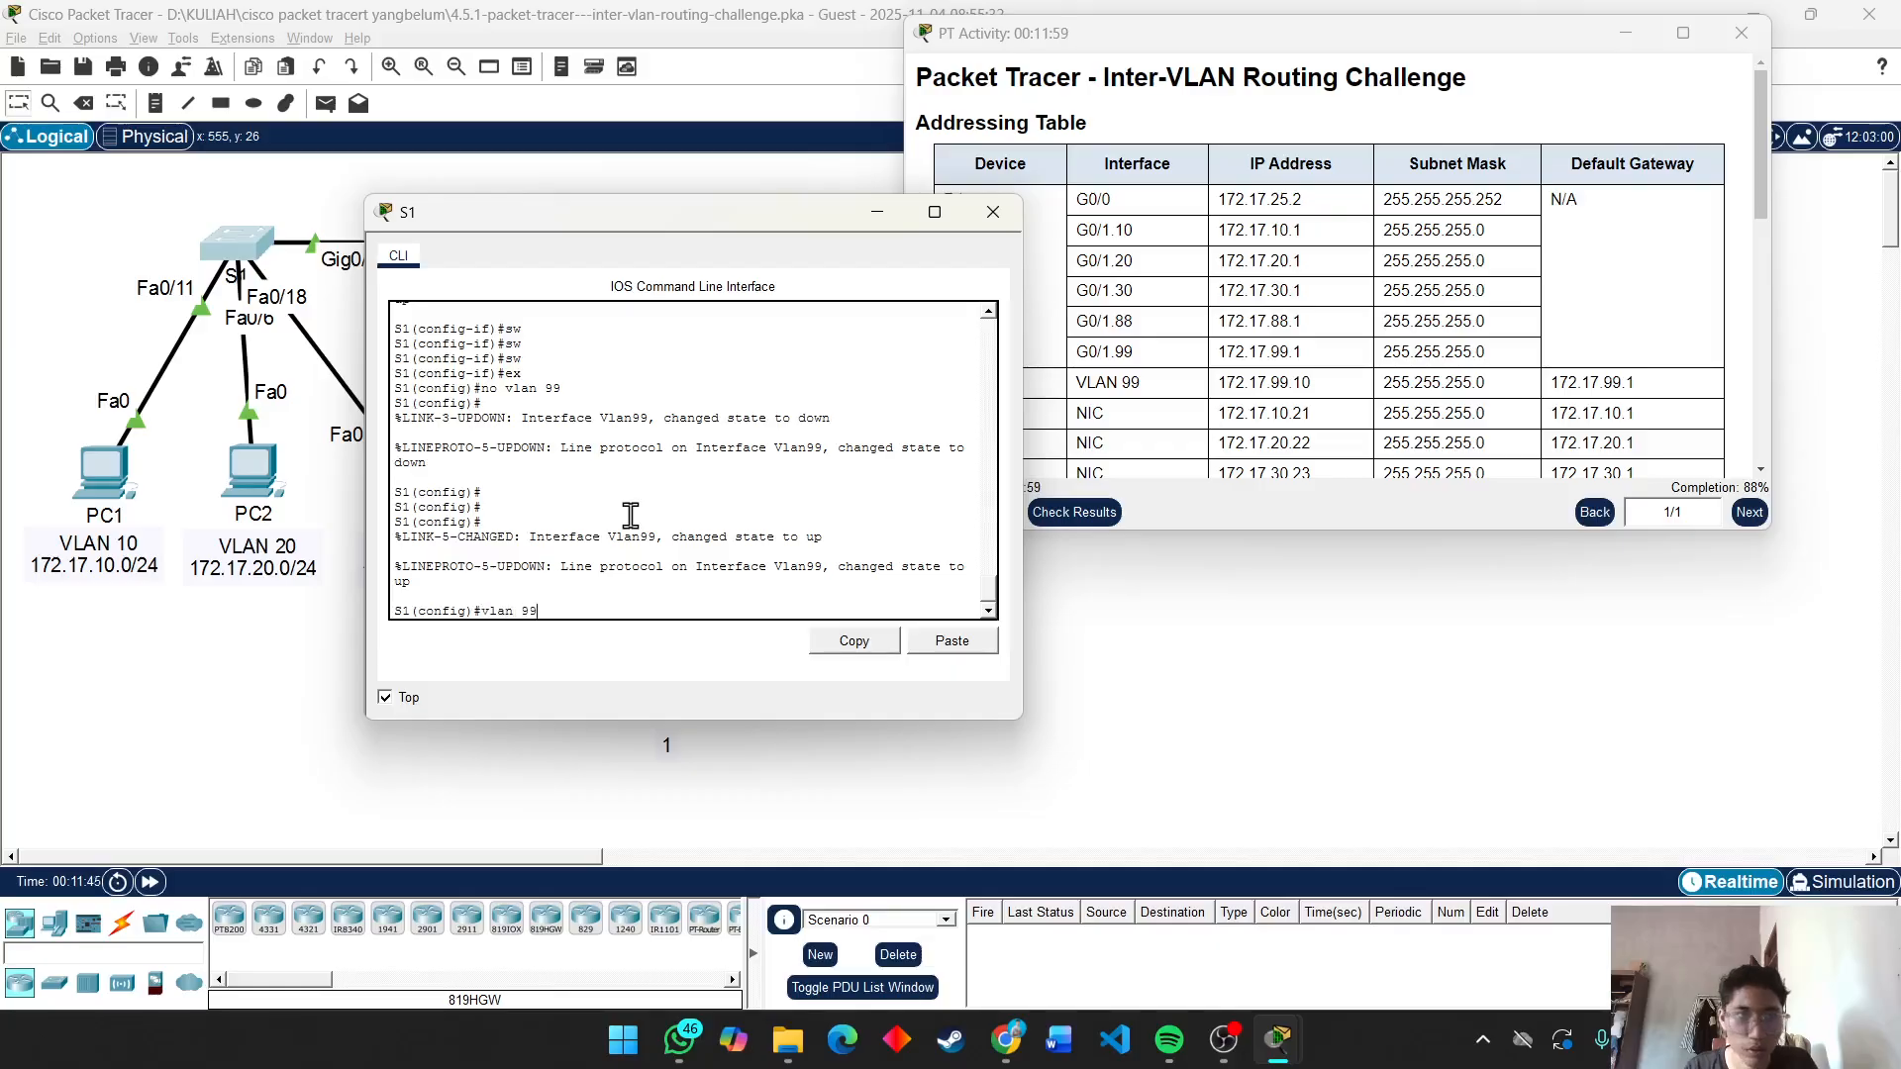
# Recreate VLAN 99 on S1 with the name Management and leave the VLAN configuration.
pyautogui.write('vlan 99')
pyautogui.press('Return')
pyautogui.write('nfig-vlan)#name')
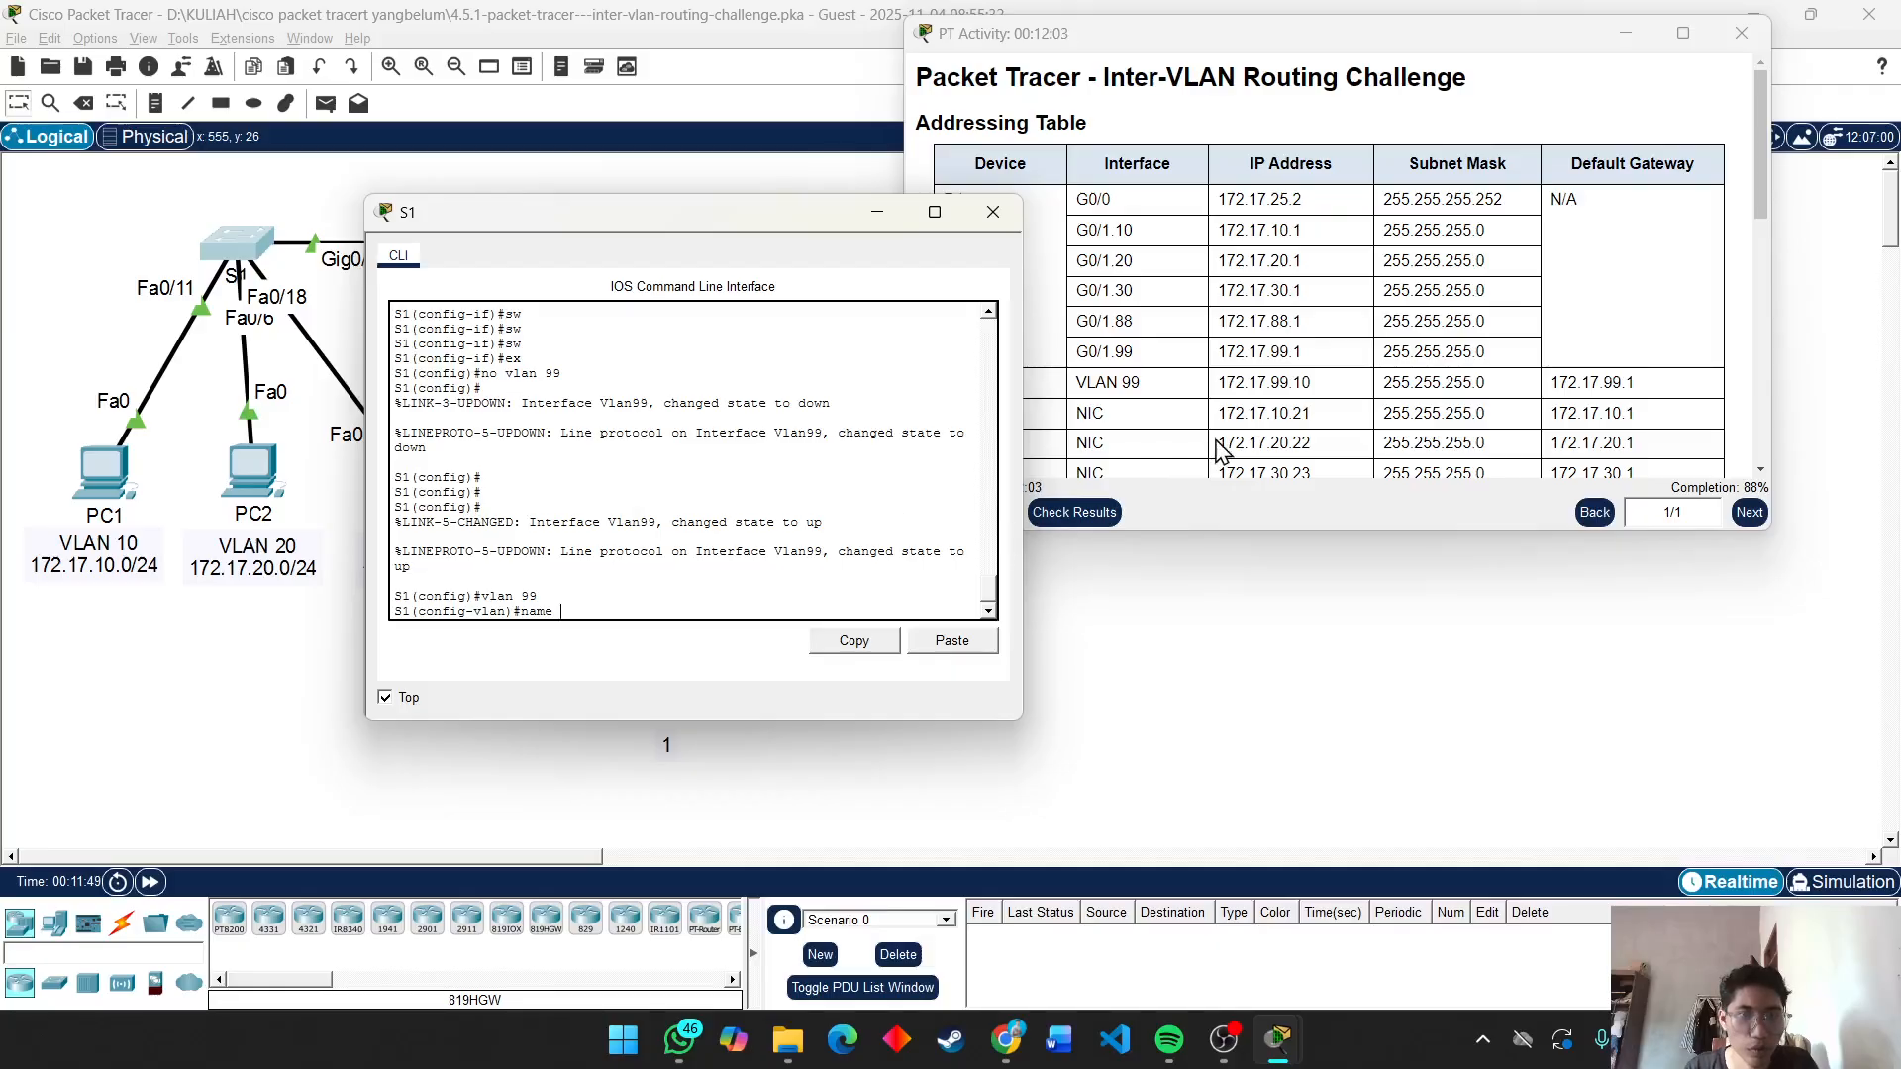
pyautogui.scroll(-4, 1221, 454)
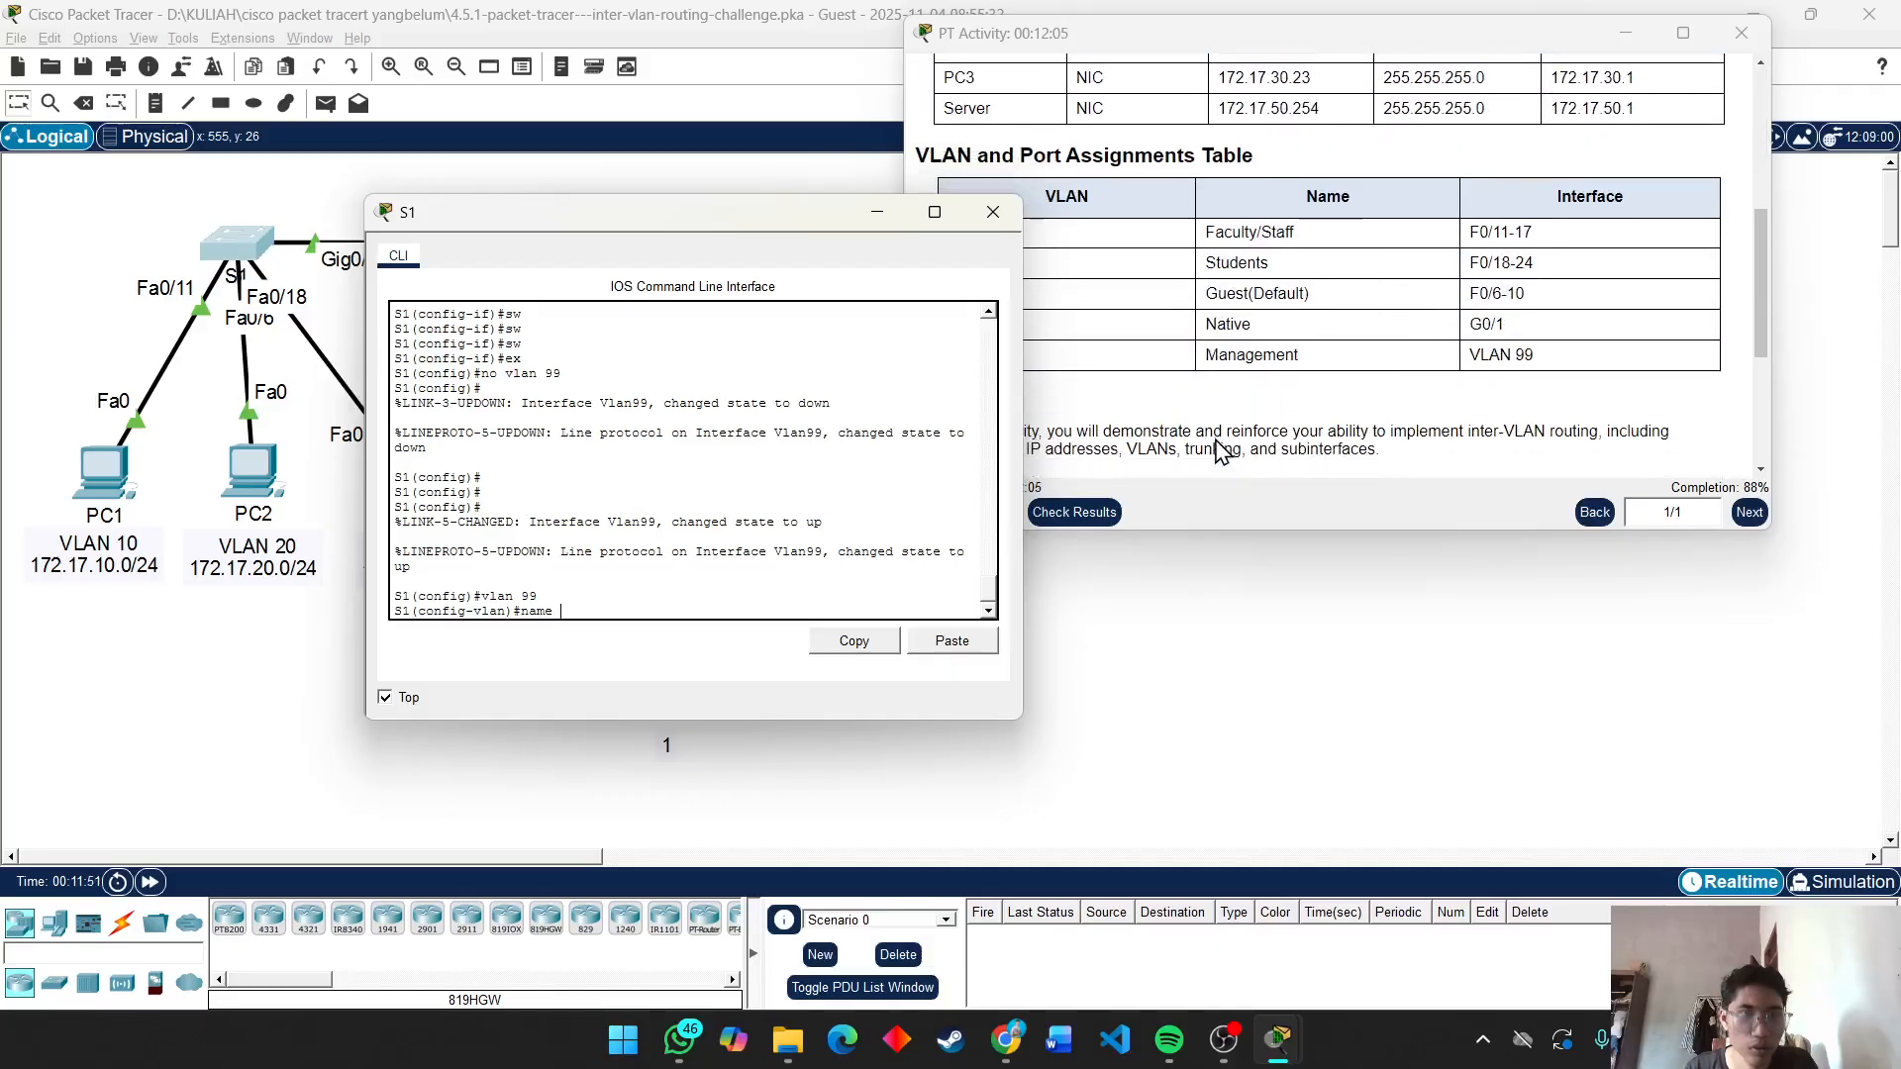
pyautogui.write('ame M')
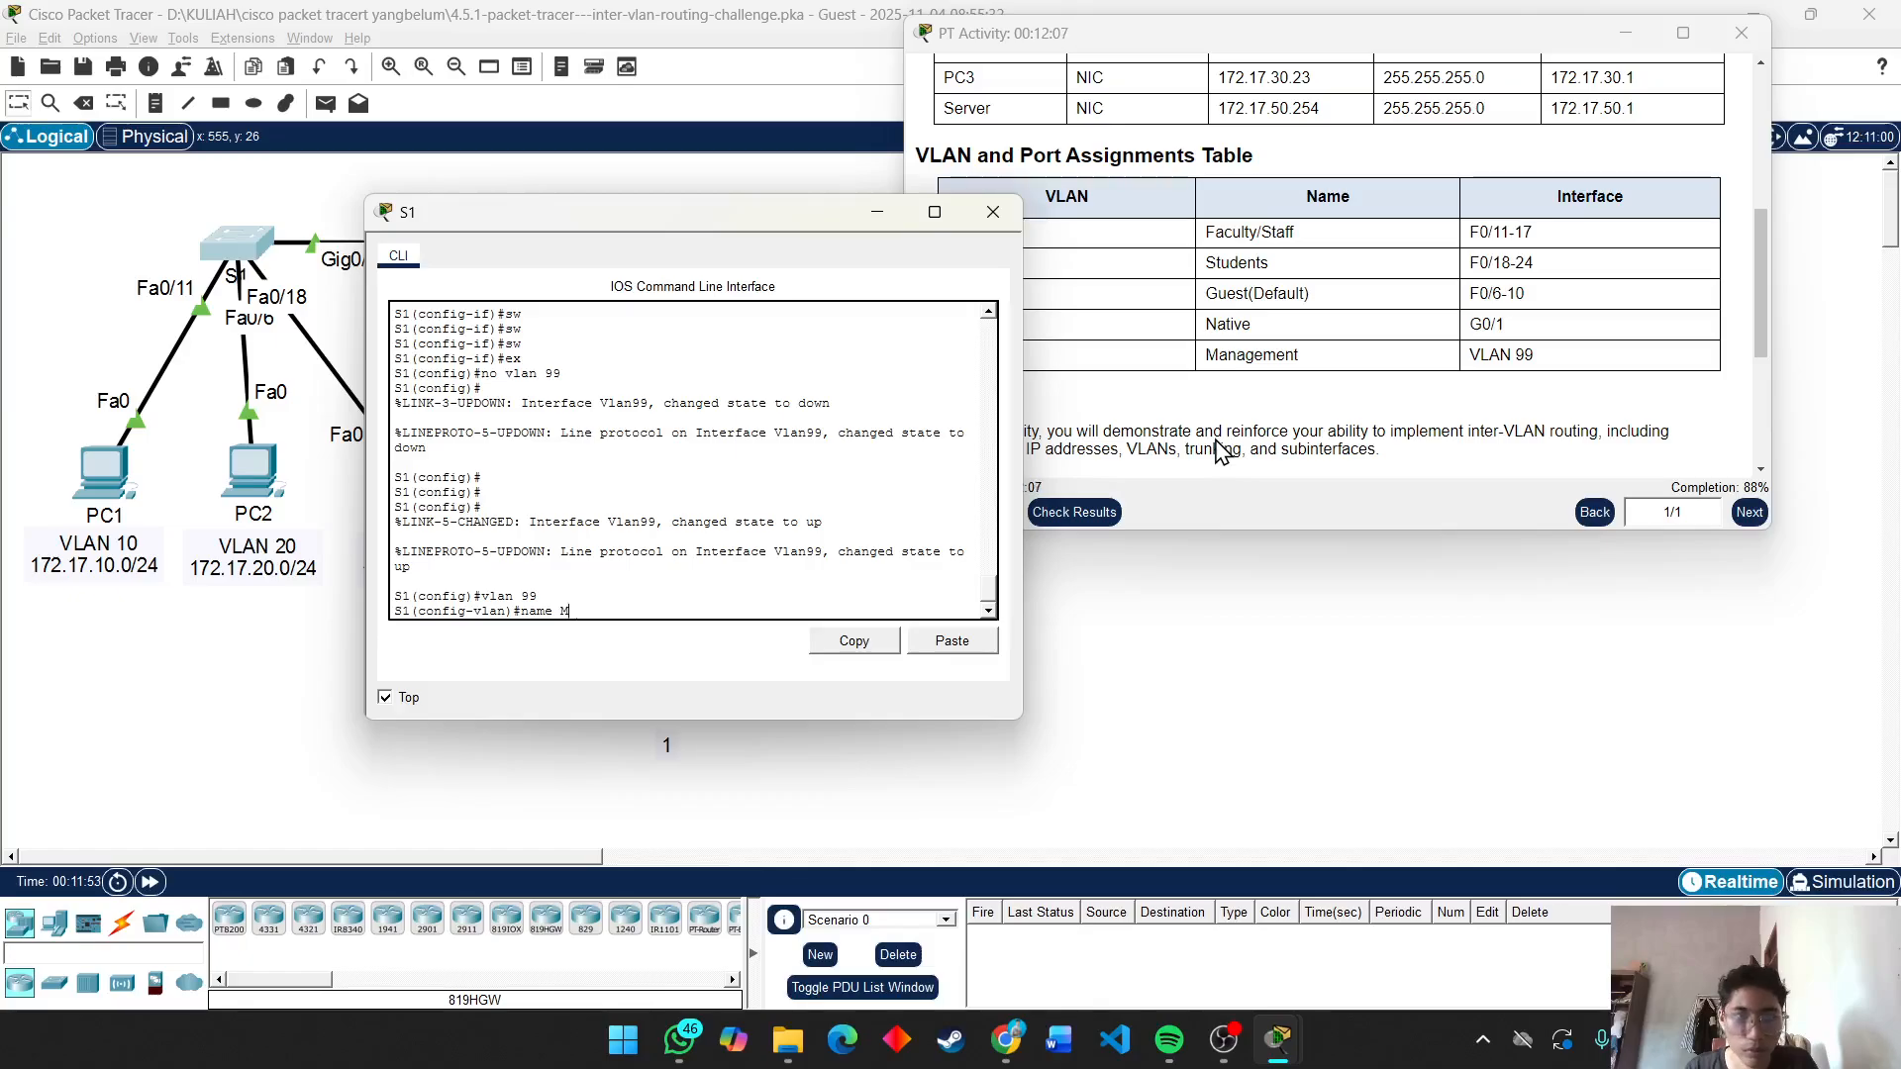
pyautogui.write('anagemene')
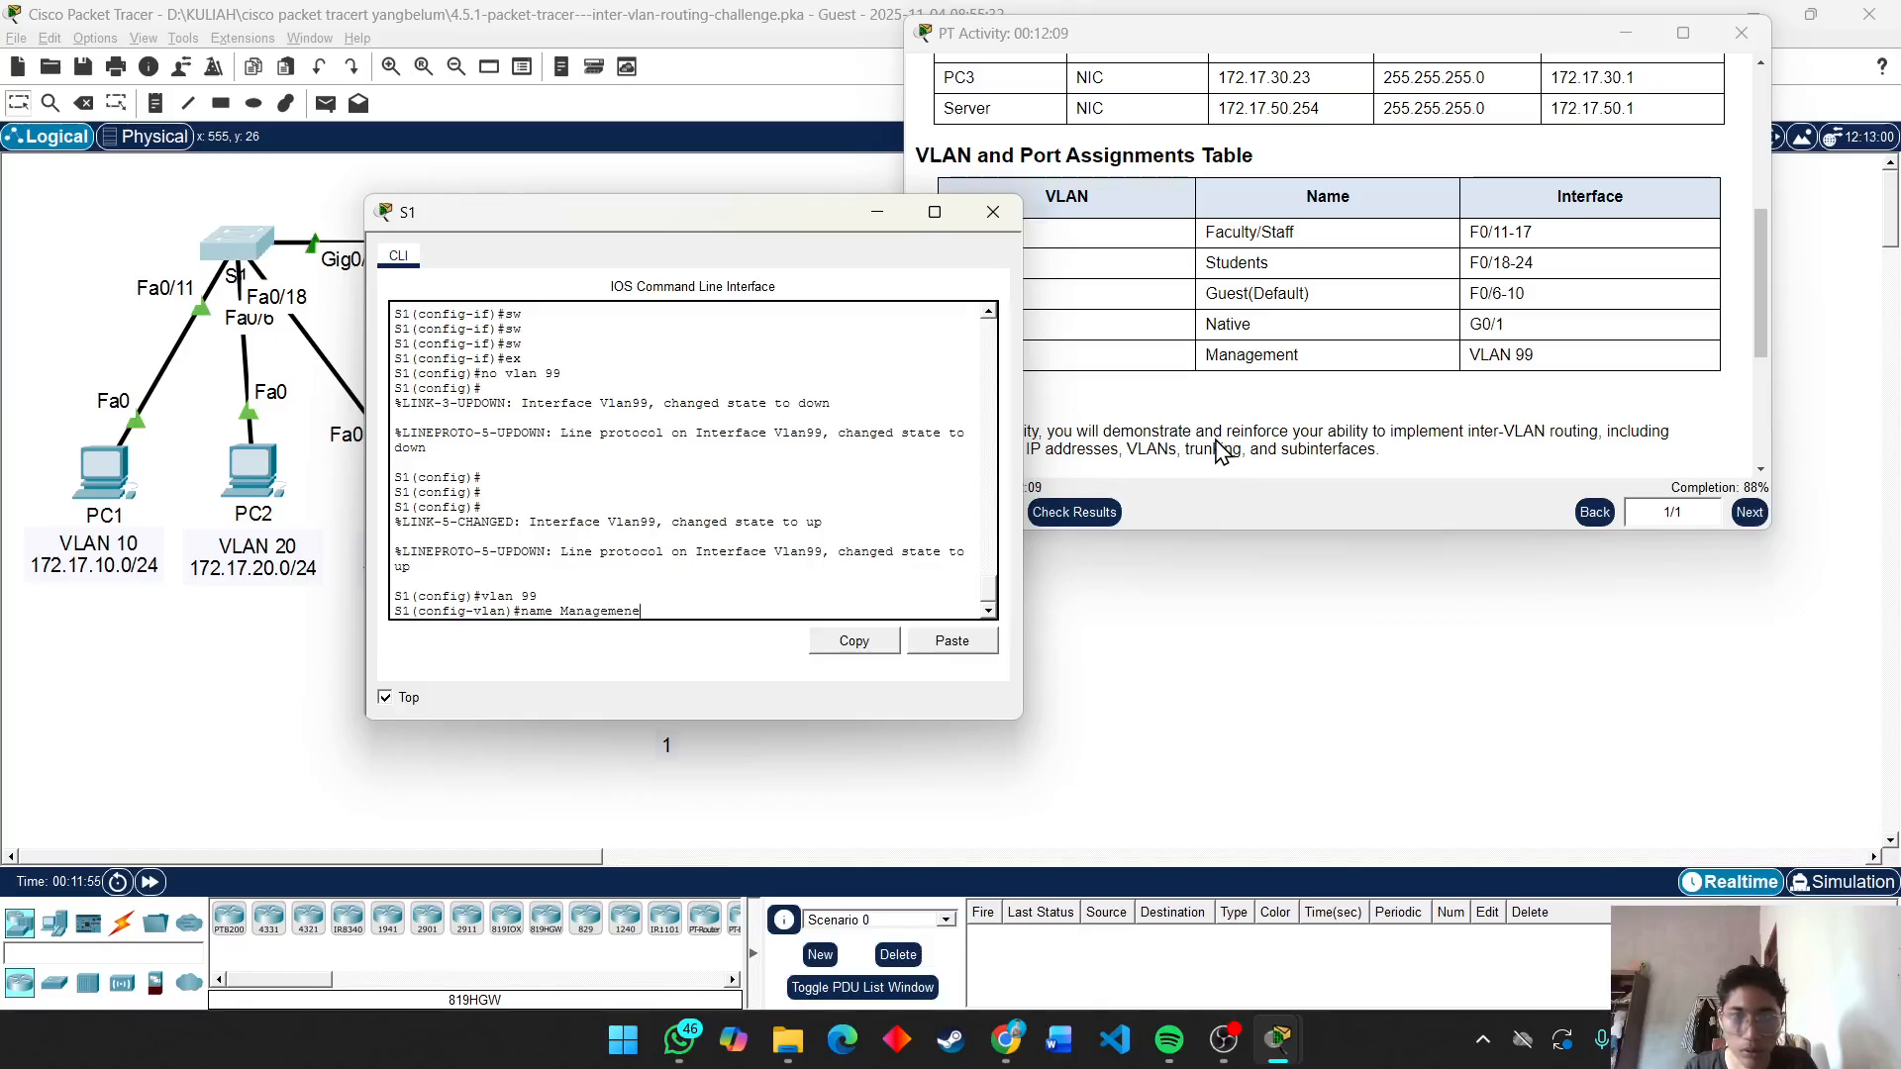
pyautogui.press('BackSpace')
pyautogui.write('t')
pyautogui.press('Return')
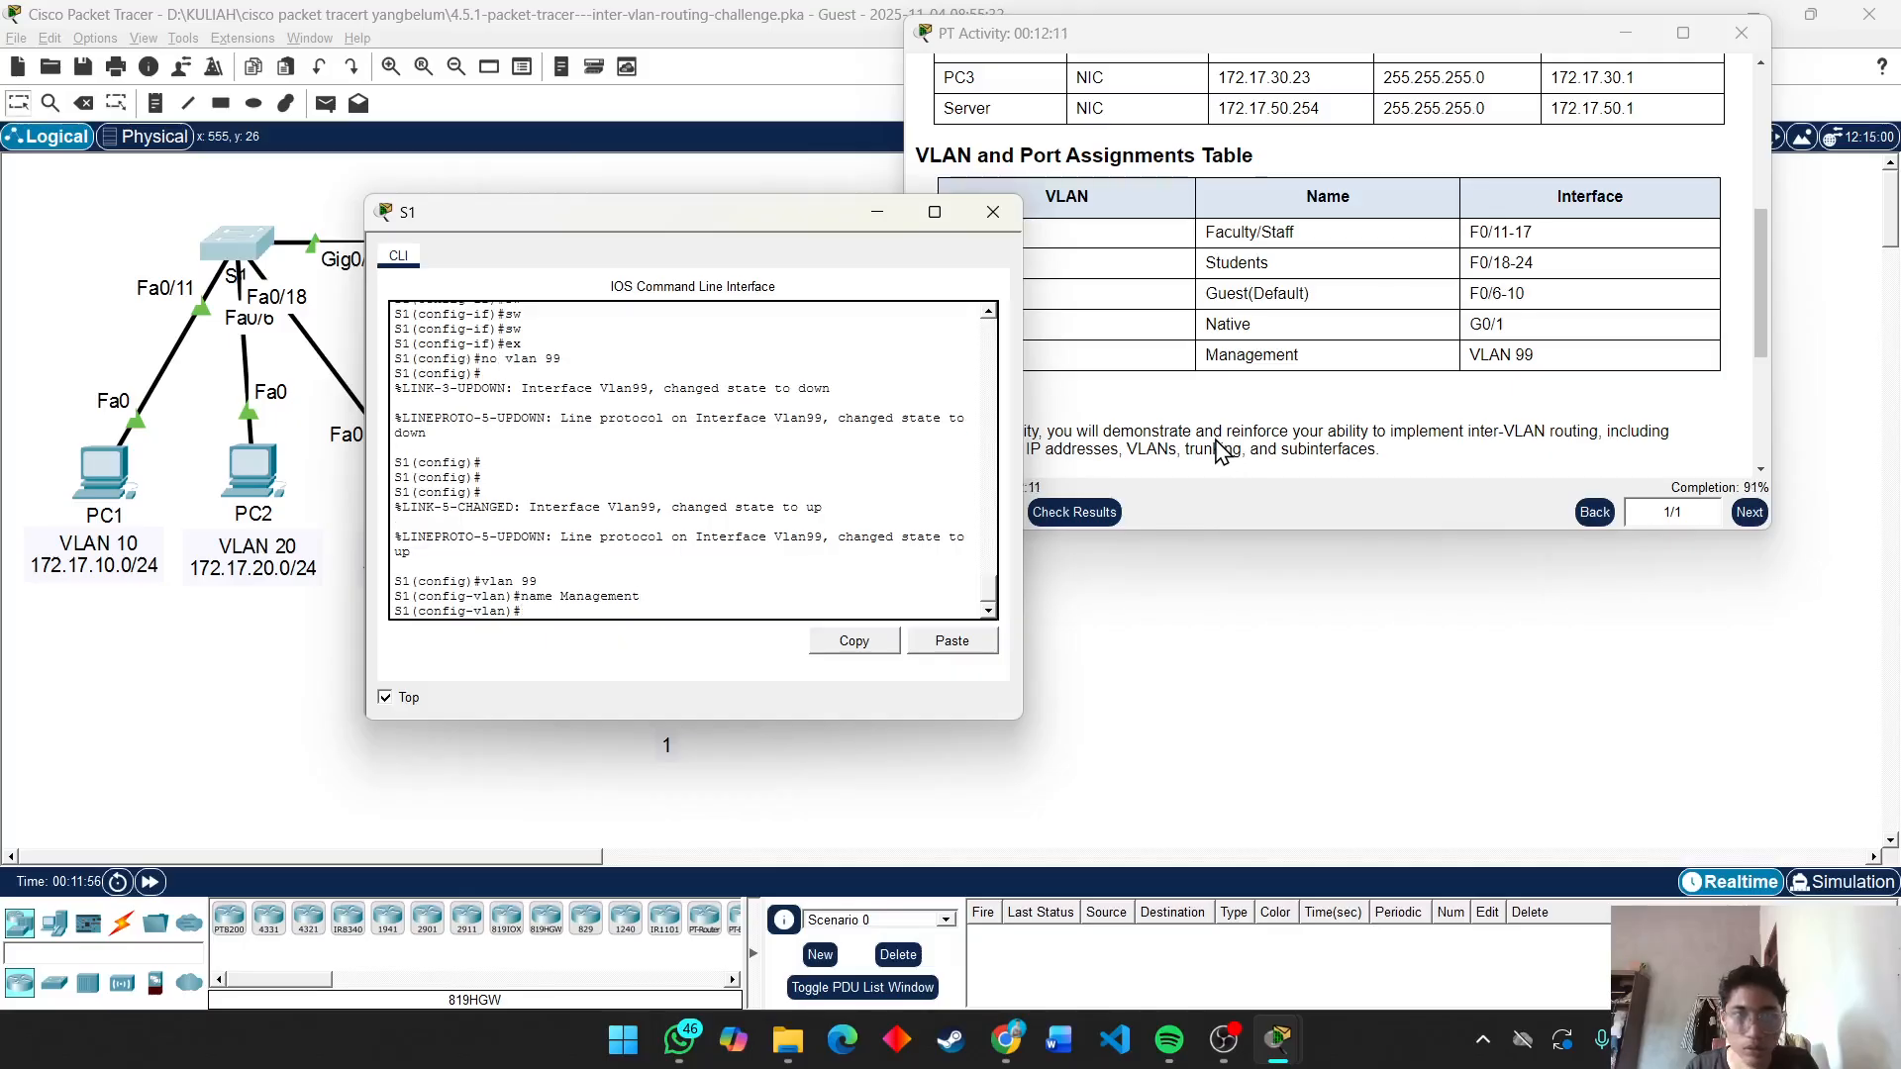
pyautogui.press('Return')
pyautogui.press('Return')
pyautogui.write('ex')
pyautogui.press('Return')
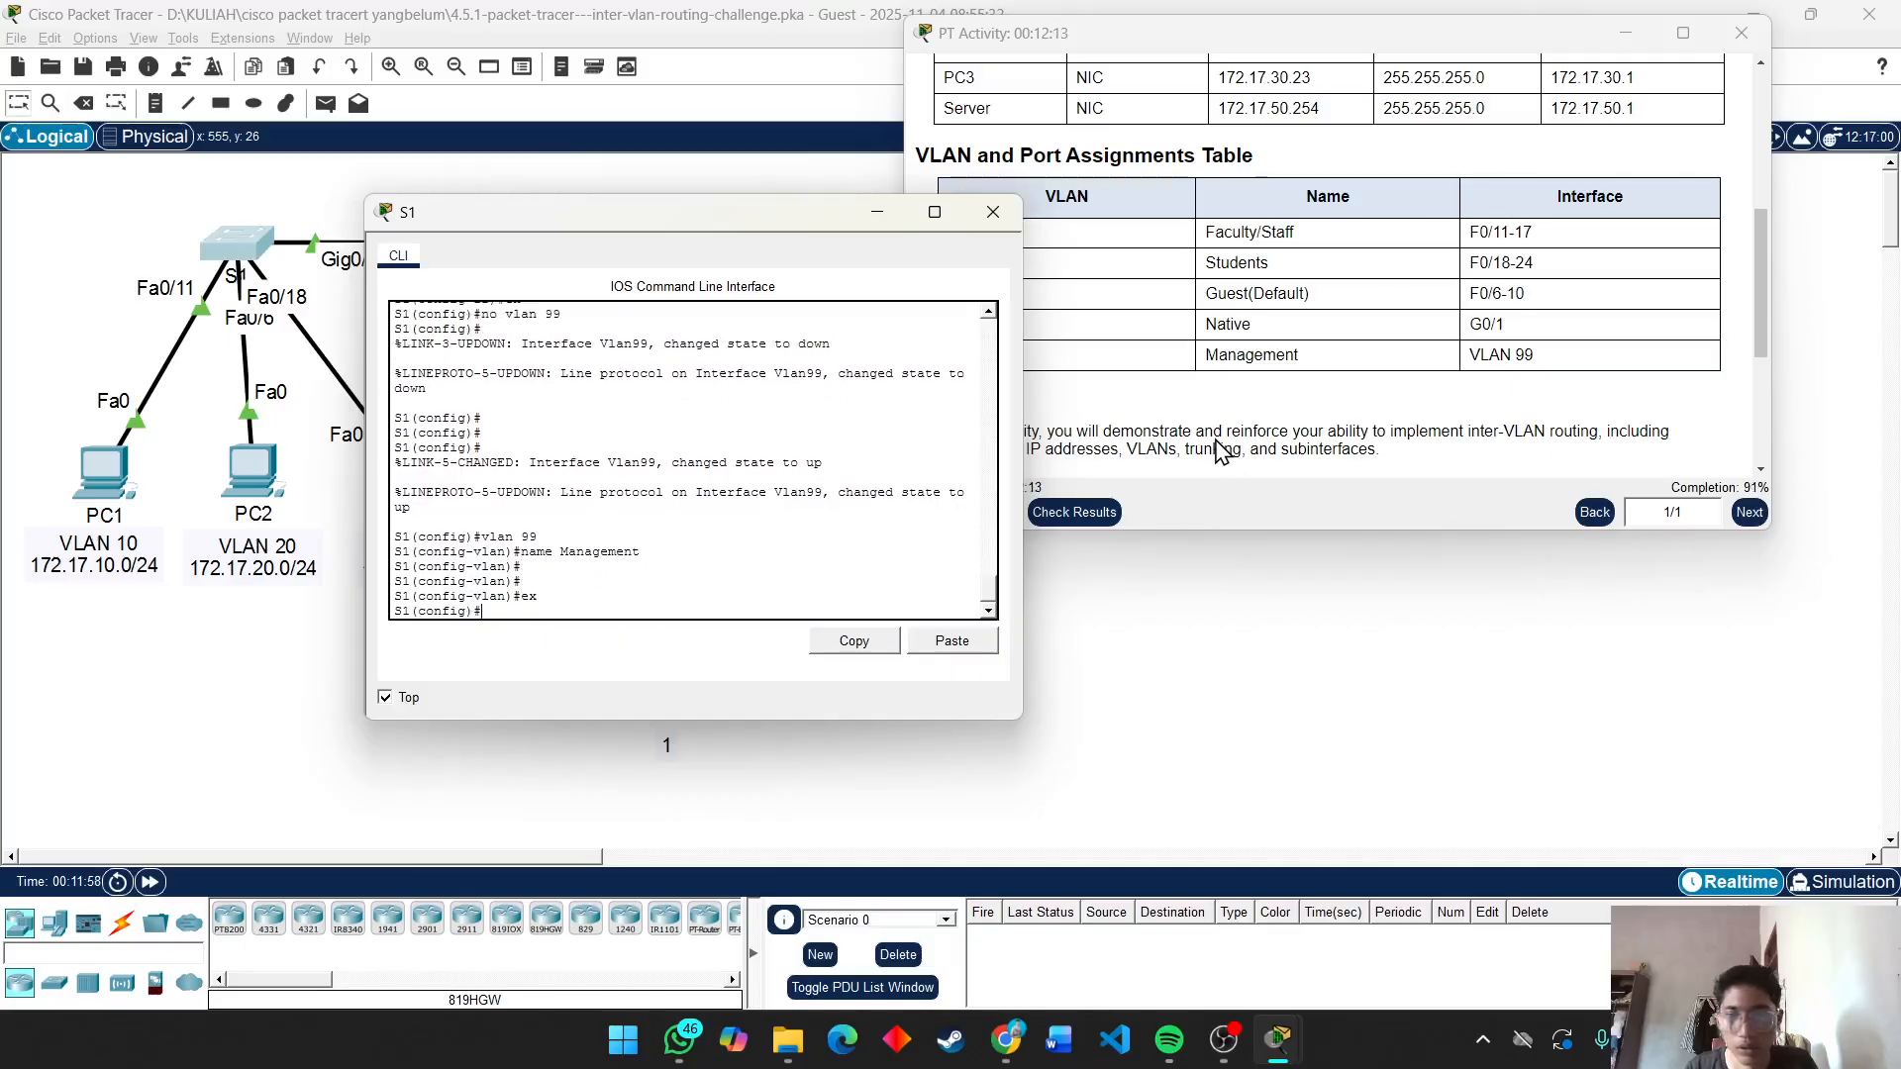
# Reopen interface configuration for VLAN 99 on S1.
pyautogui.press('Return')
pyautogui.write('vlan')
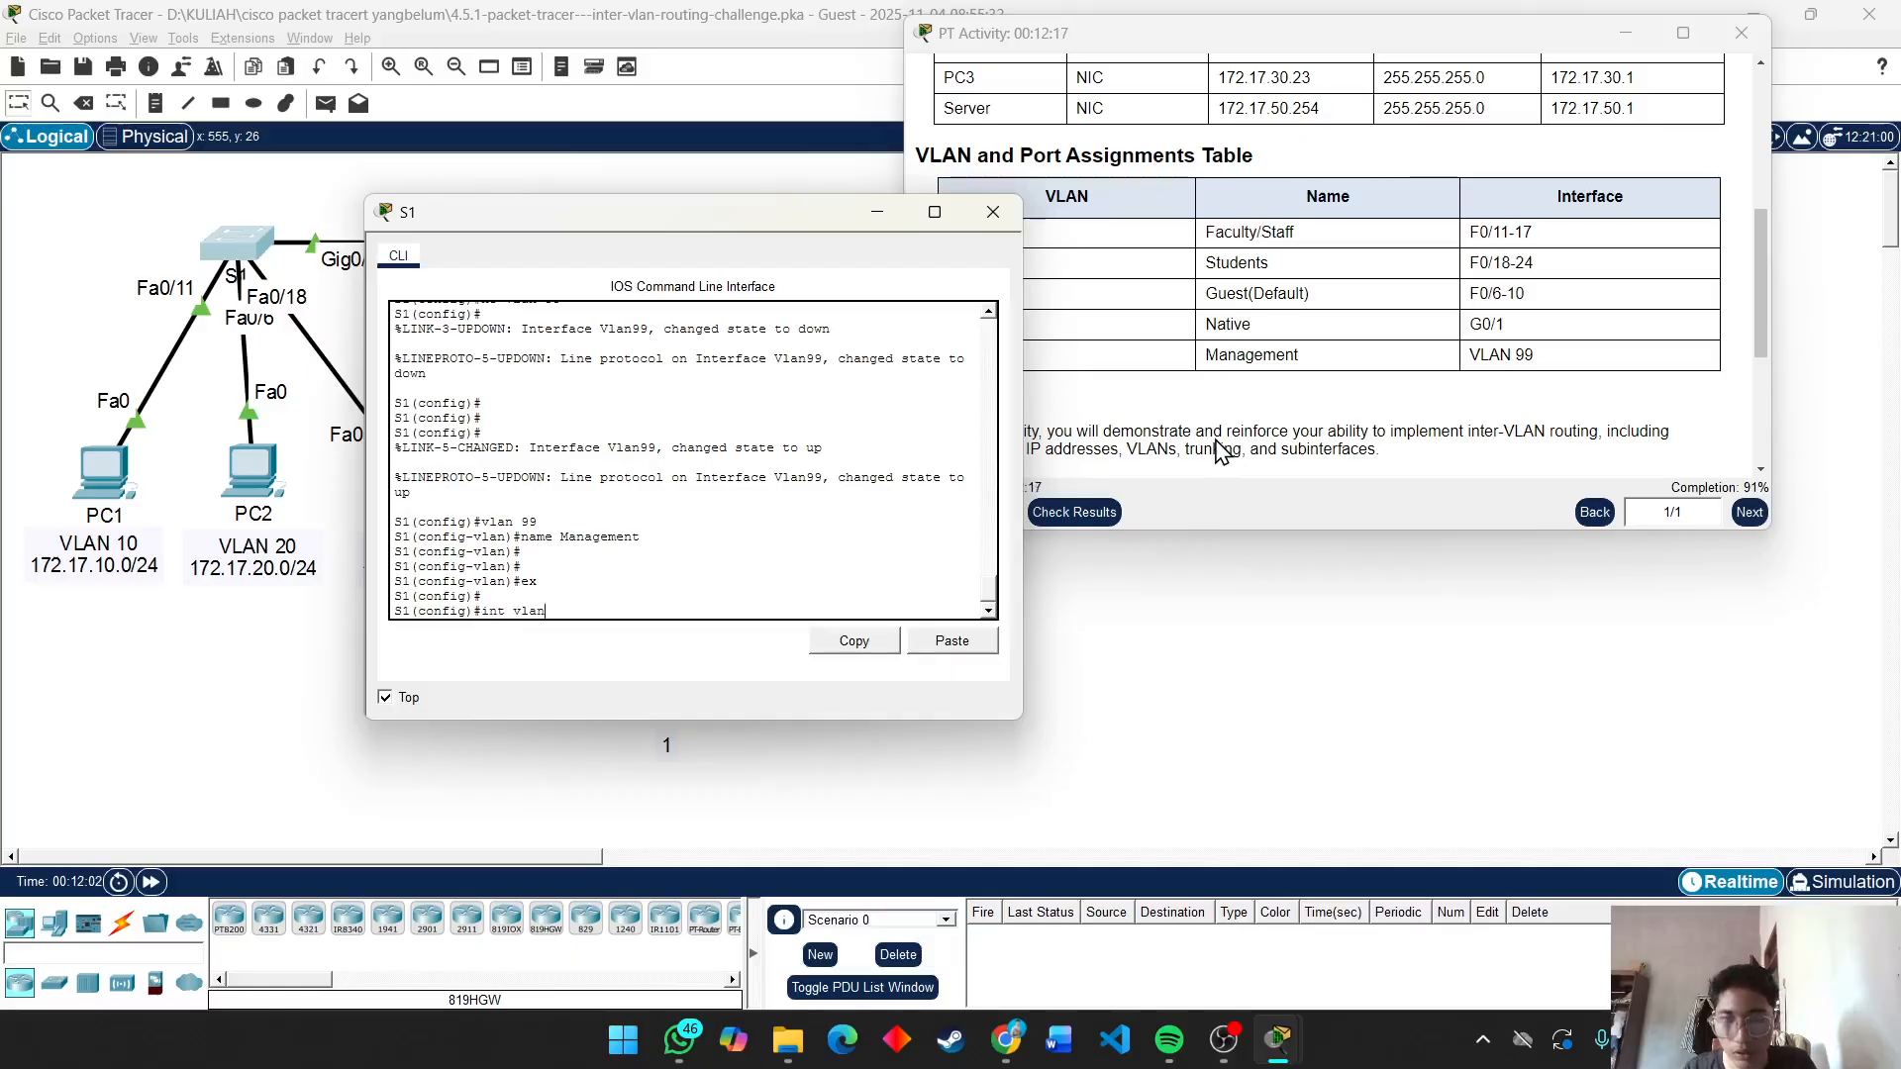
pyautogui.write(' 99')
pyautogui.press('Return')
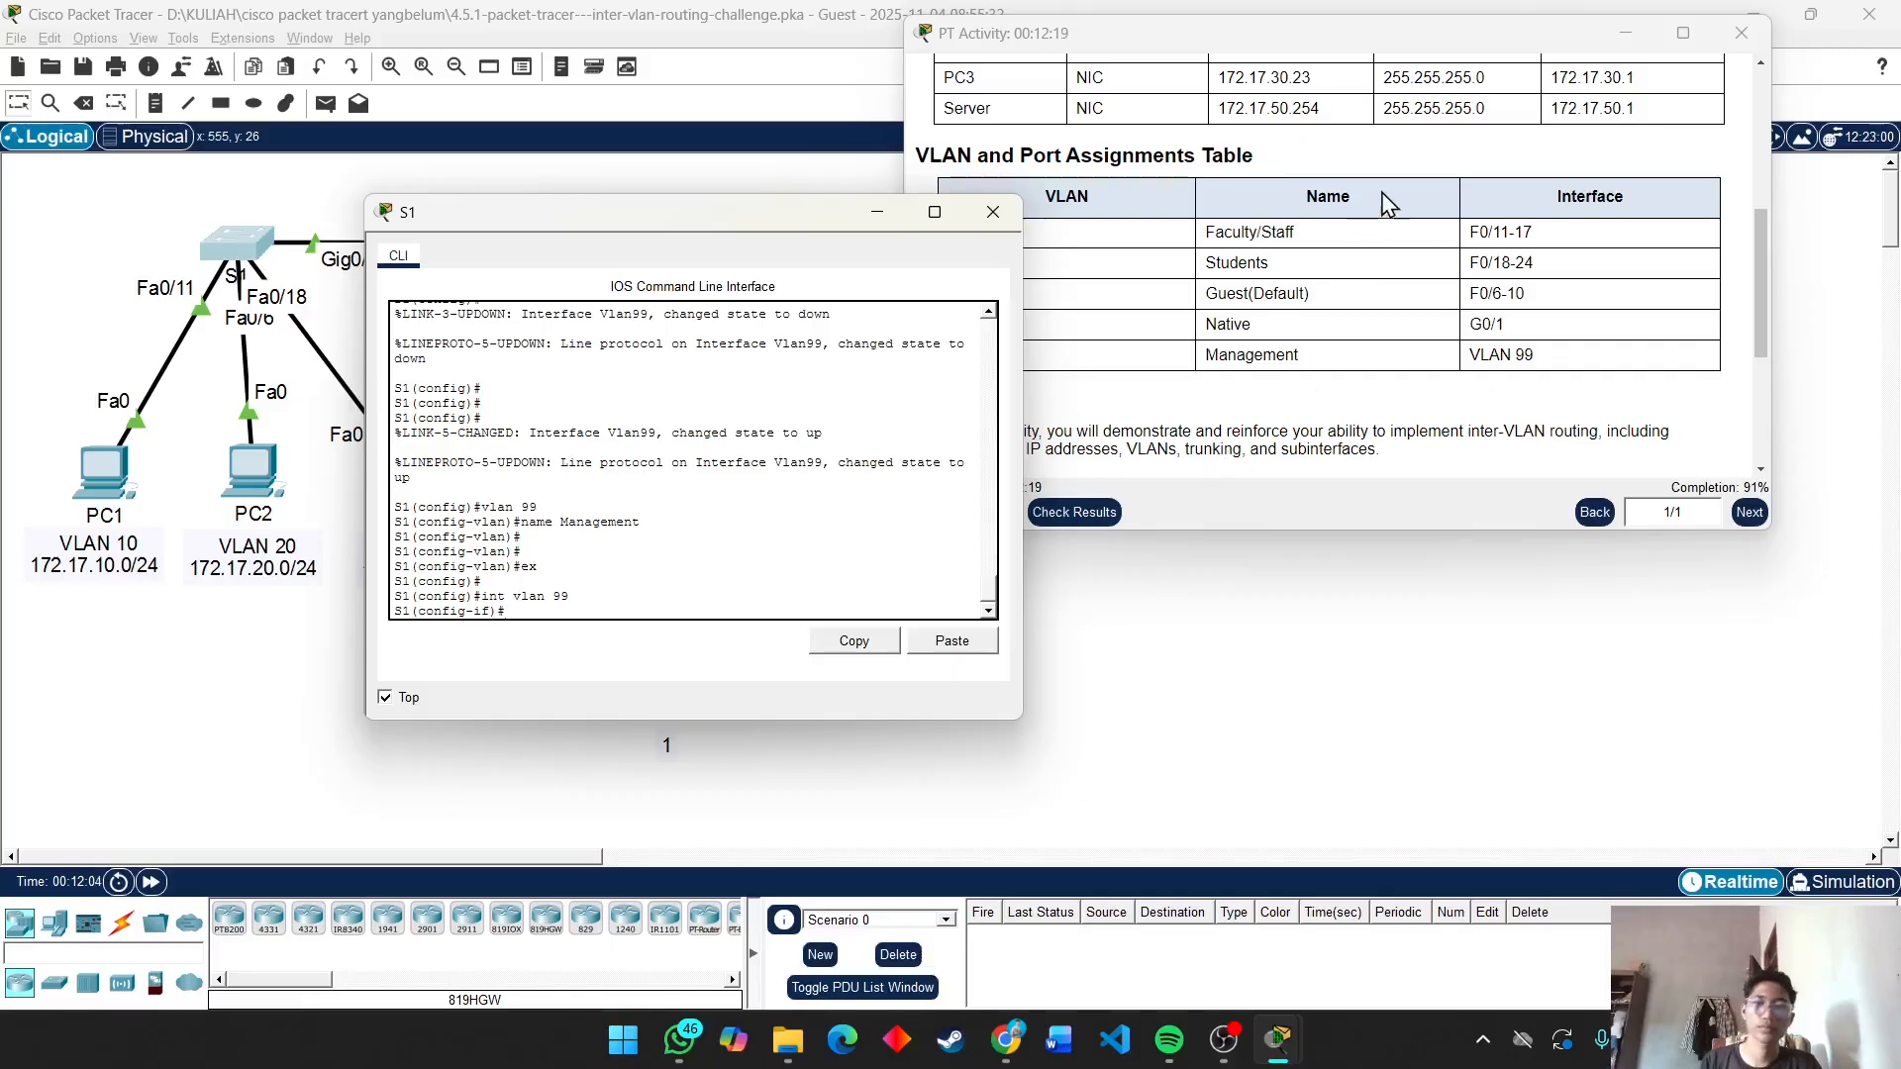
# Recheck the activity results and examine which S1 port and Vlan99 assessment items are still incorrect.
pyautogui.click(1099, 513)
pyautogui.click(1099, 512)
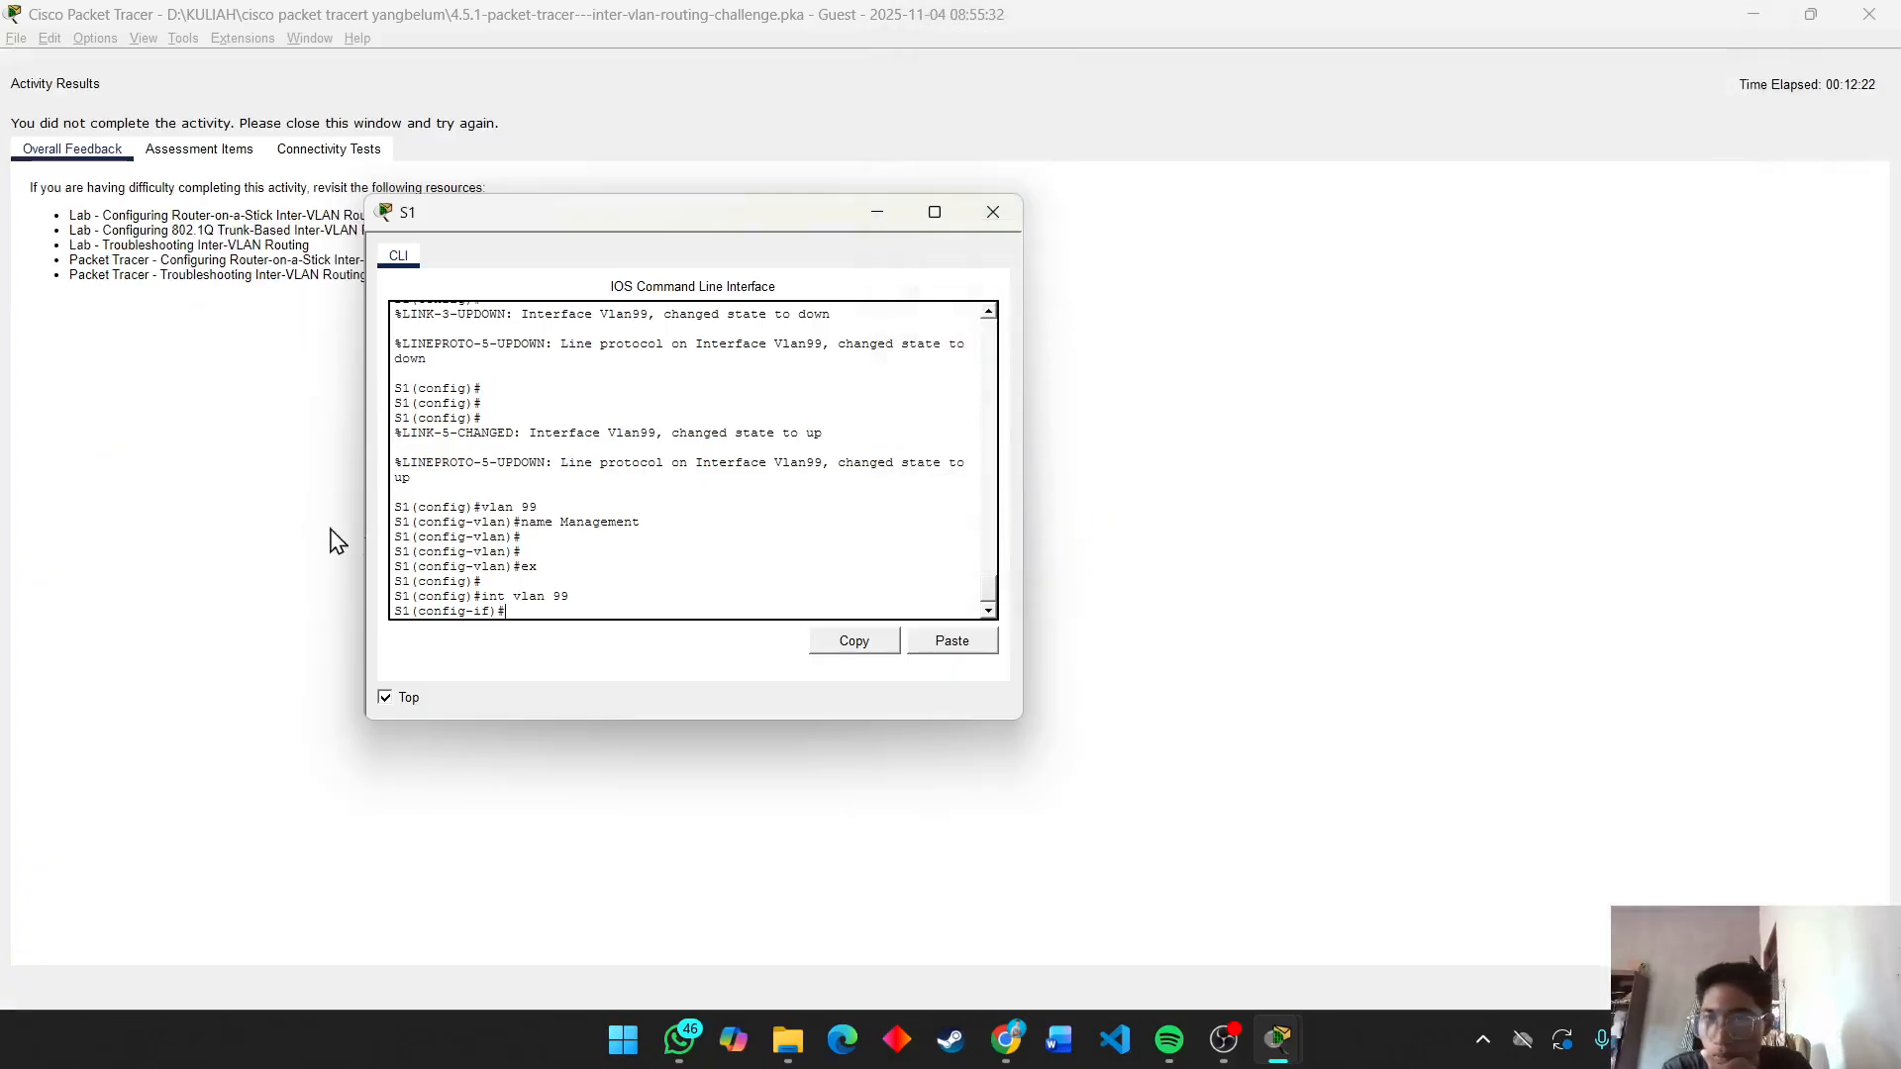
pyautogui.click(203, 155)
pyautogui.scroll(-9, 211, 644)
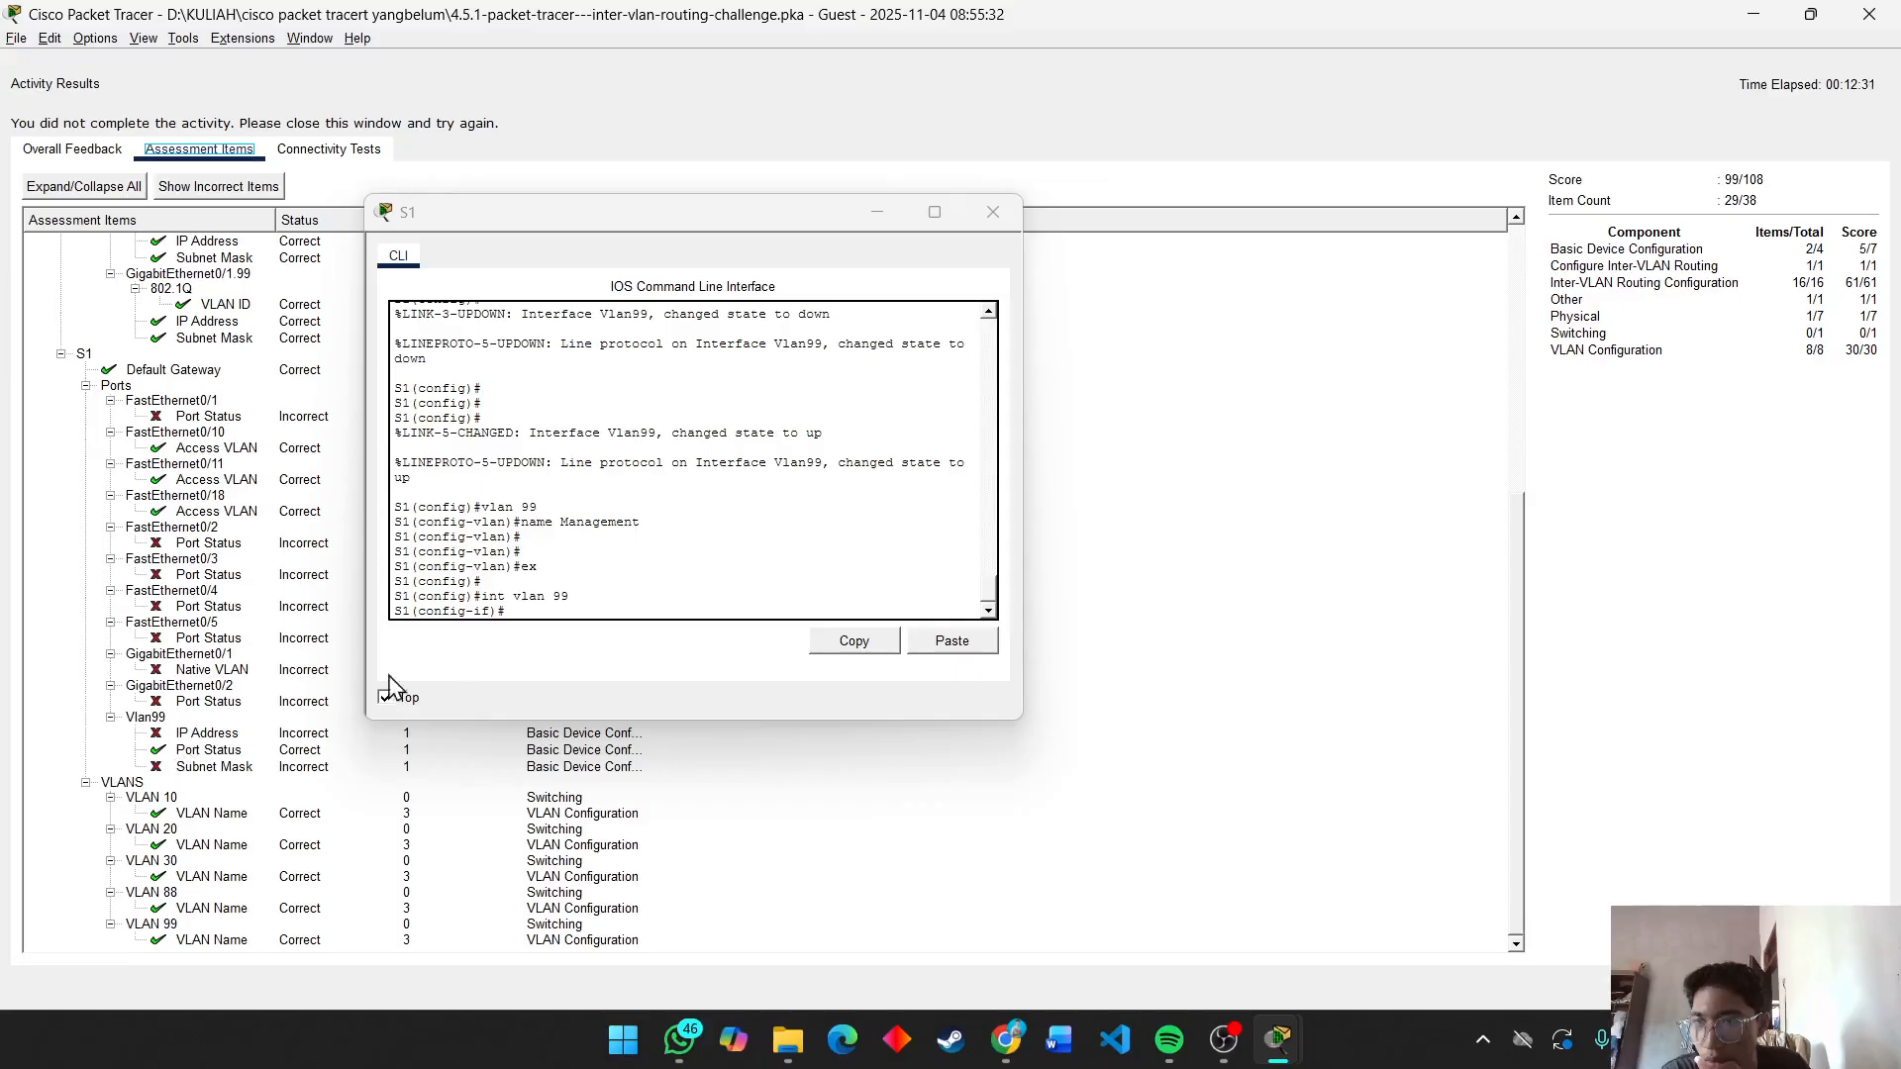
pyautogui.click(1869, 13)
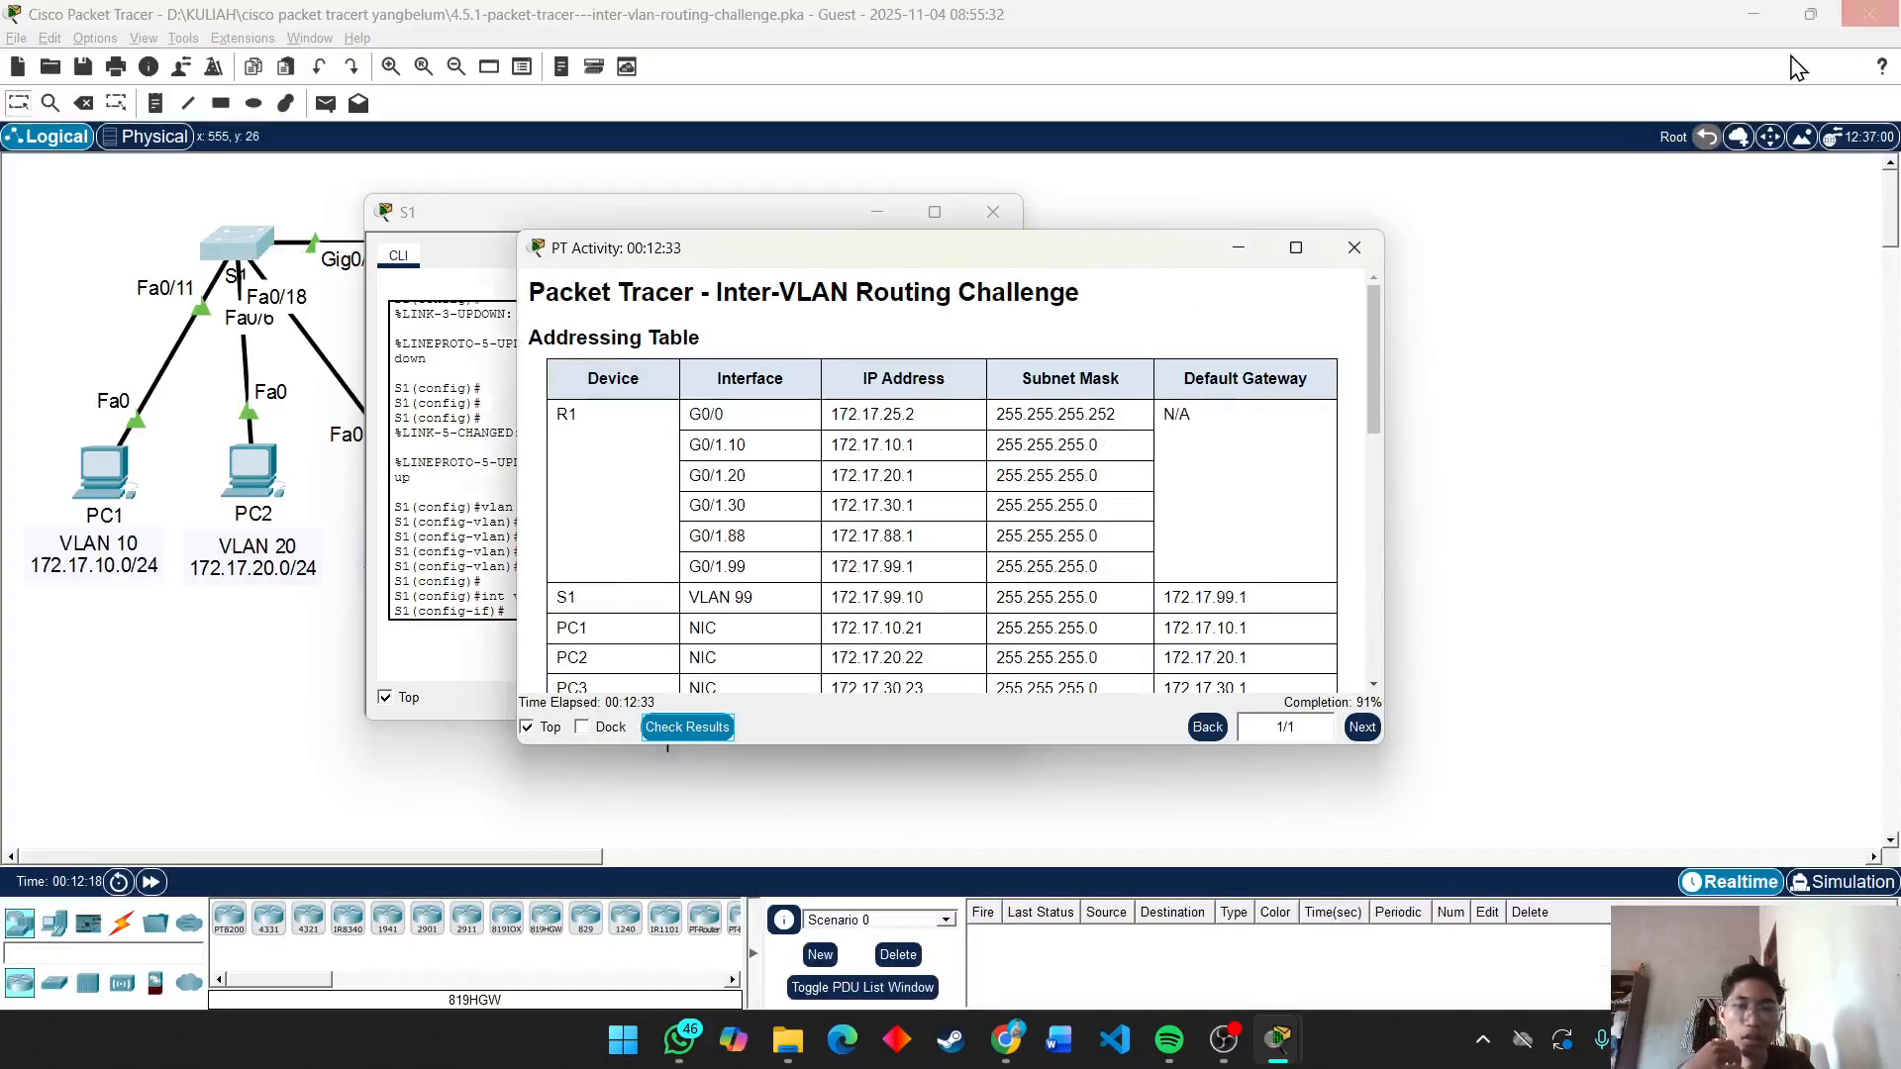
# Arrange the activity instructions beside S1's CLI and consult the VLAN and Port Assignments Table.
pyautogui.moveTo(1097, 261); pyautogui.dragTo(1381, 45)
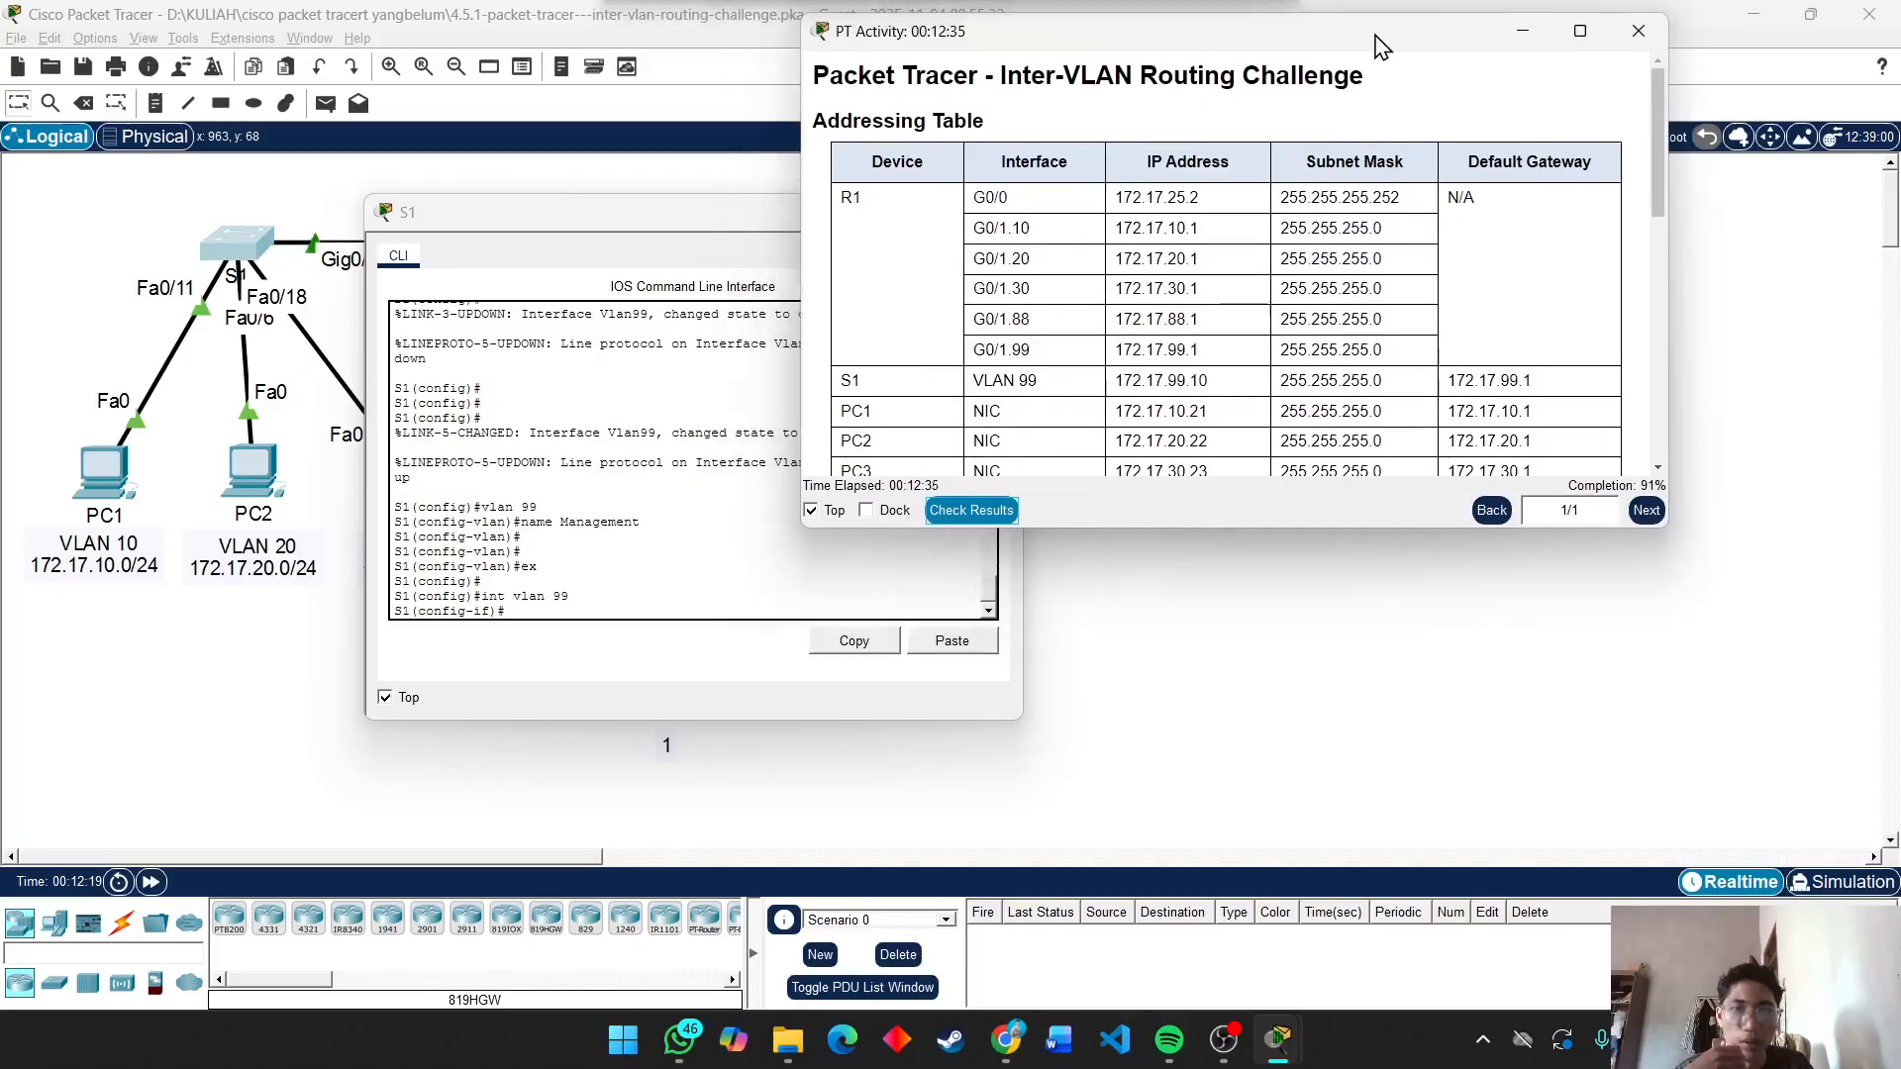
pyautogui.click(592, 220)
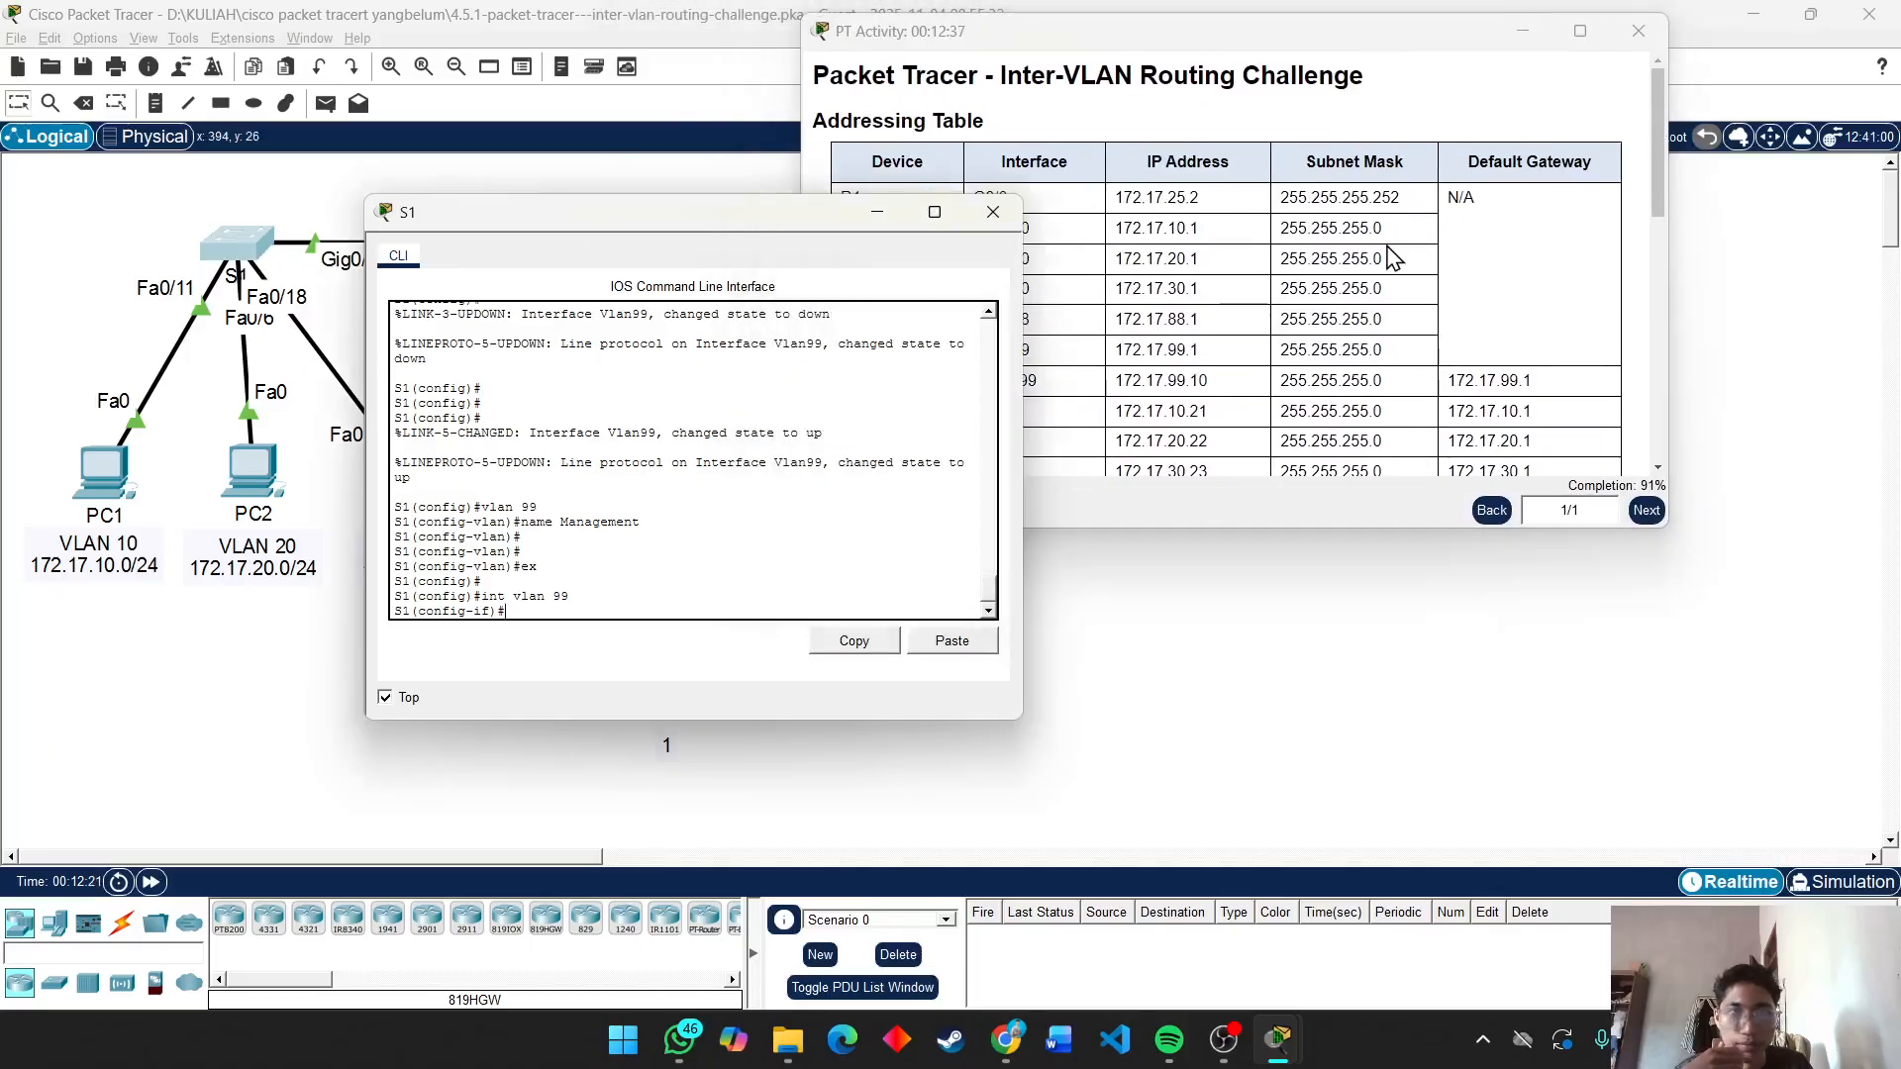
pyautogui.scroll(-6, 1391, 257)
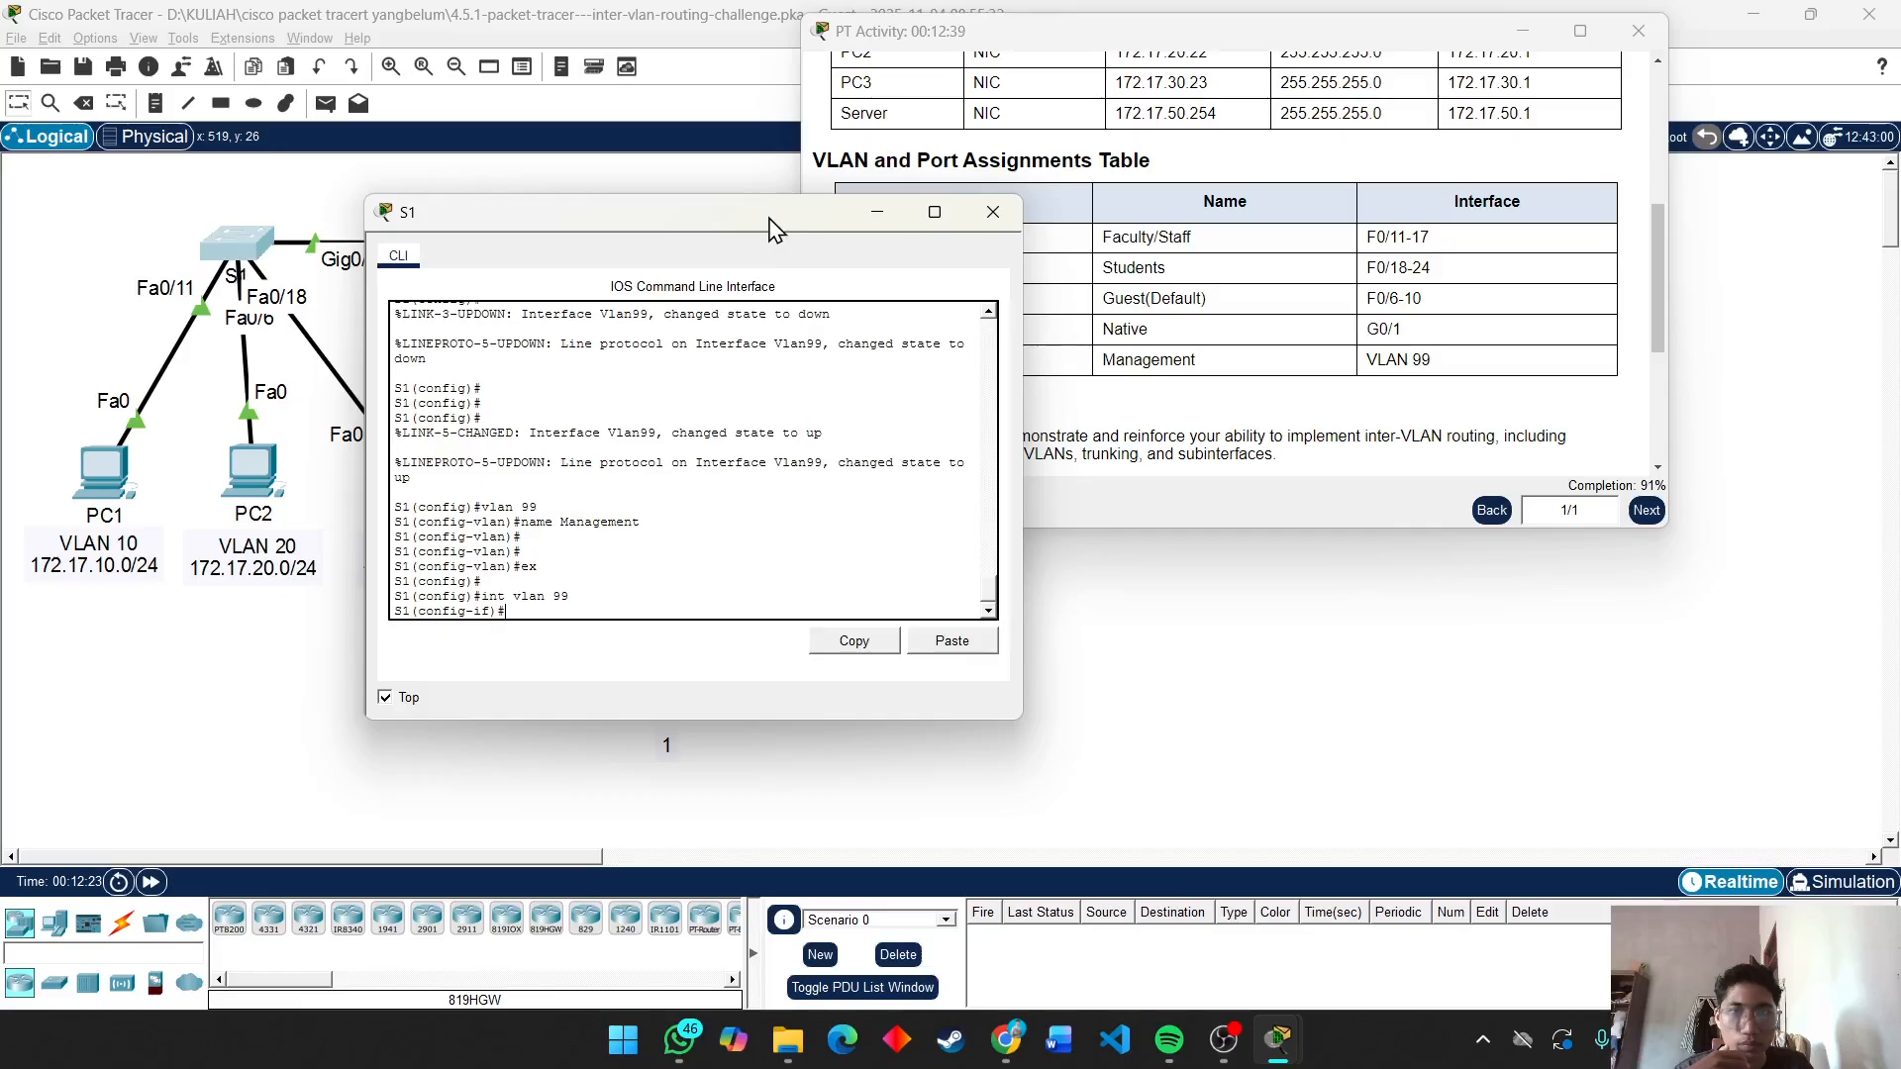
# Assign S1's VLAN 99 interface the IP address 172.17.99.10 with subnet mask 255.255.255.0 from the addressing table.
pyautogui.moveTo(774, 228); pyautogui.dragTo(1326, 410)
pyautogui.scroll(4, 1381, 170)
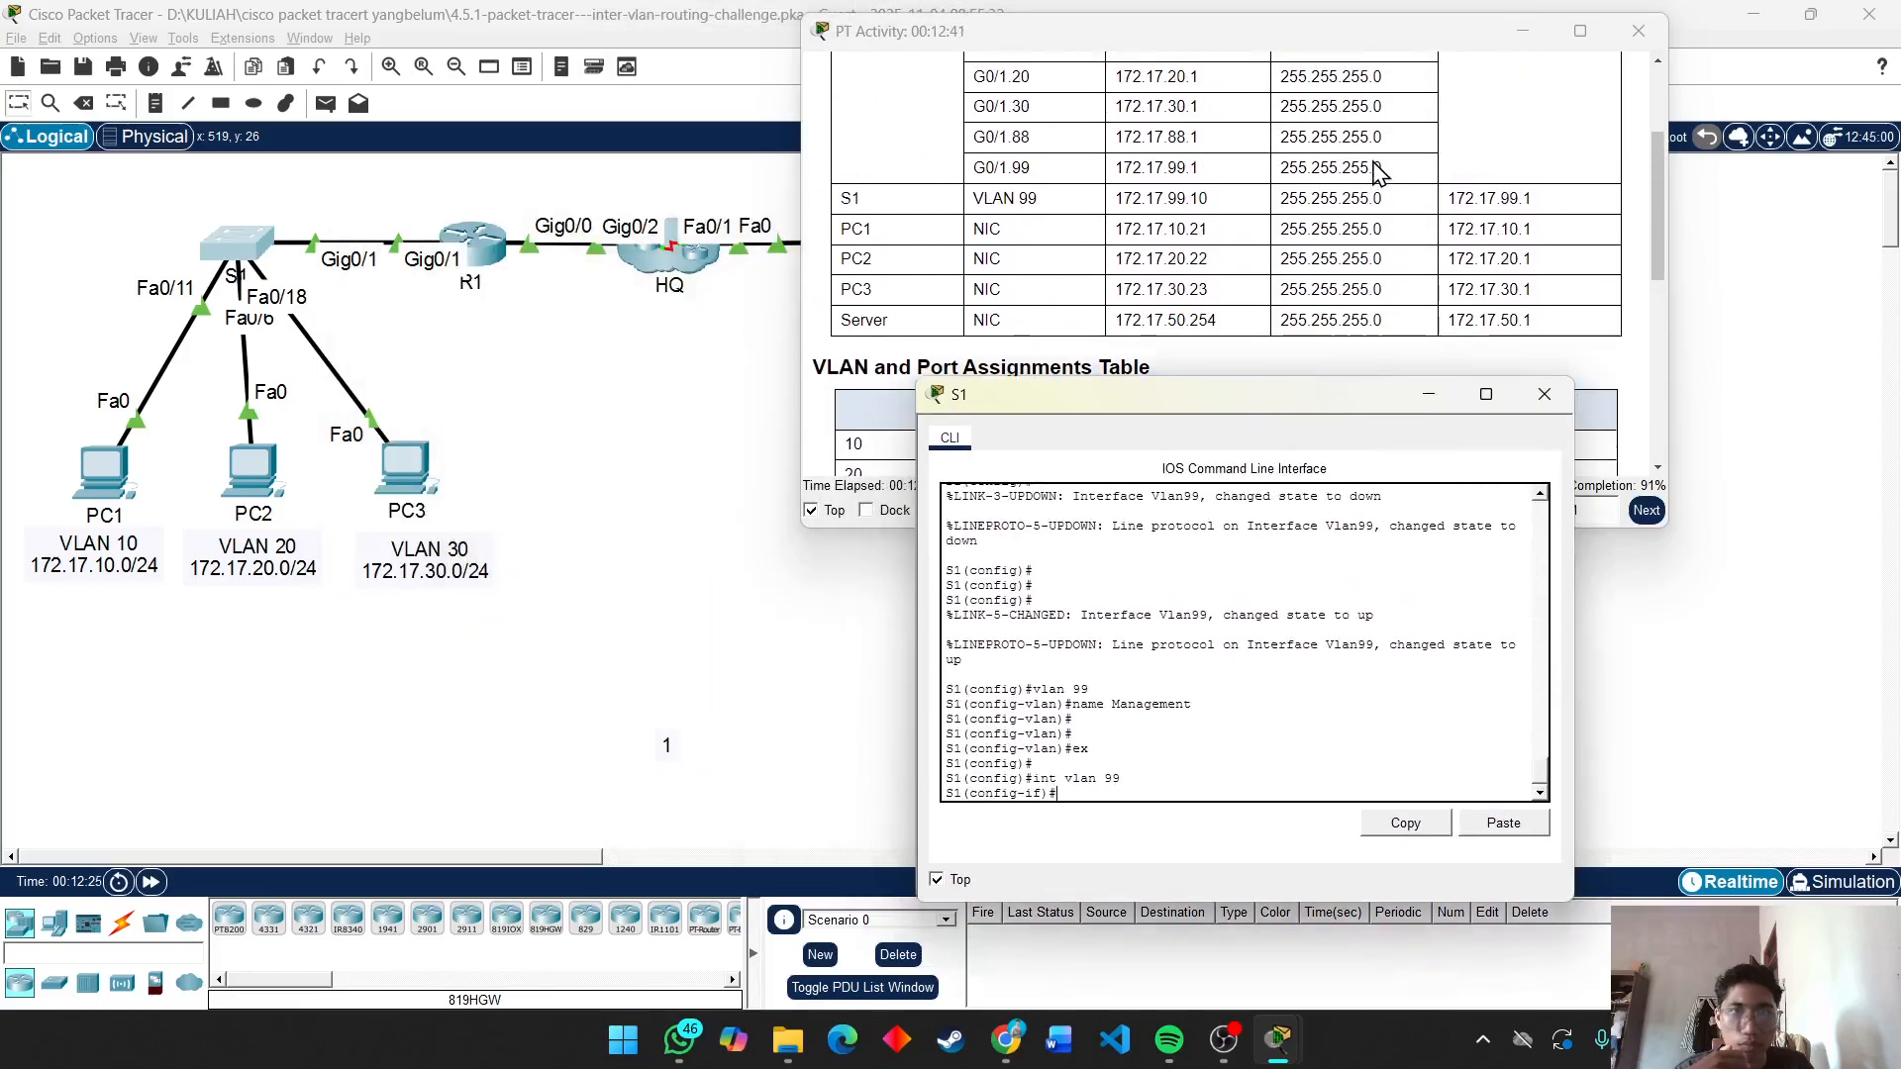
pyautogui.scroll(1, 1381, 170)
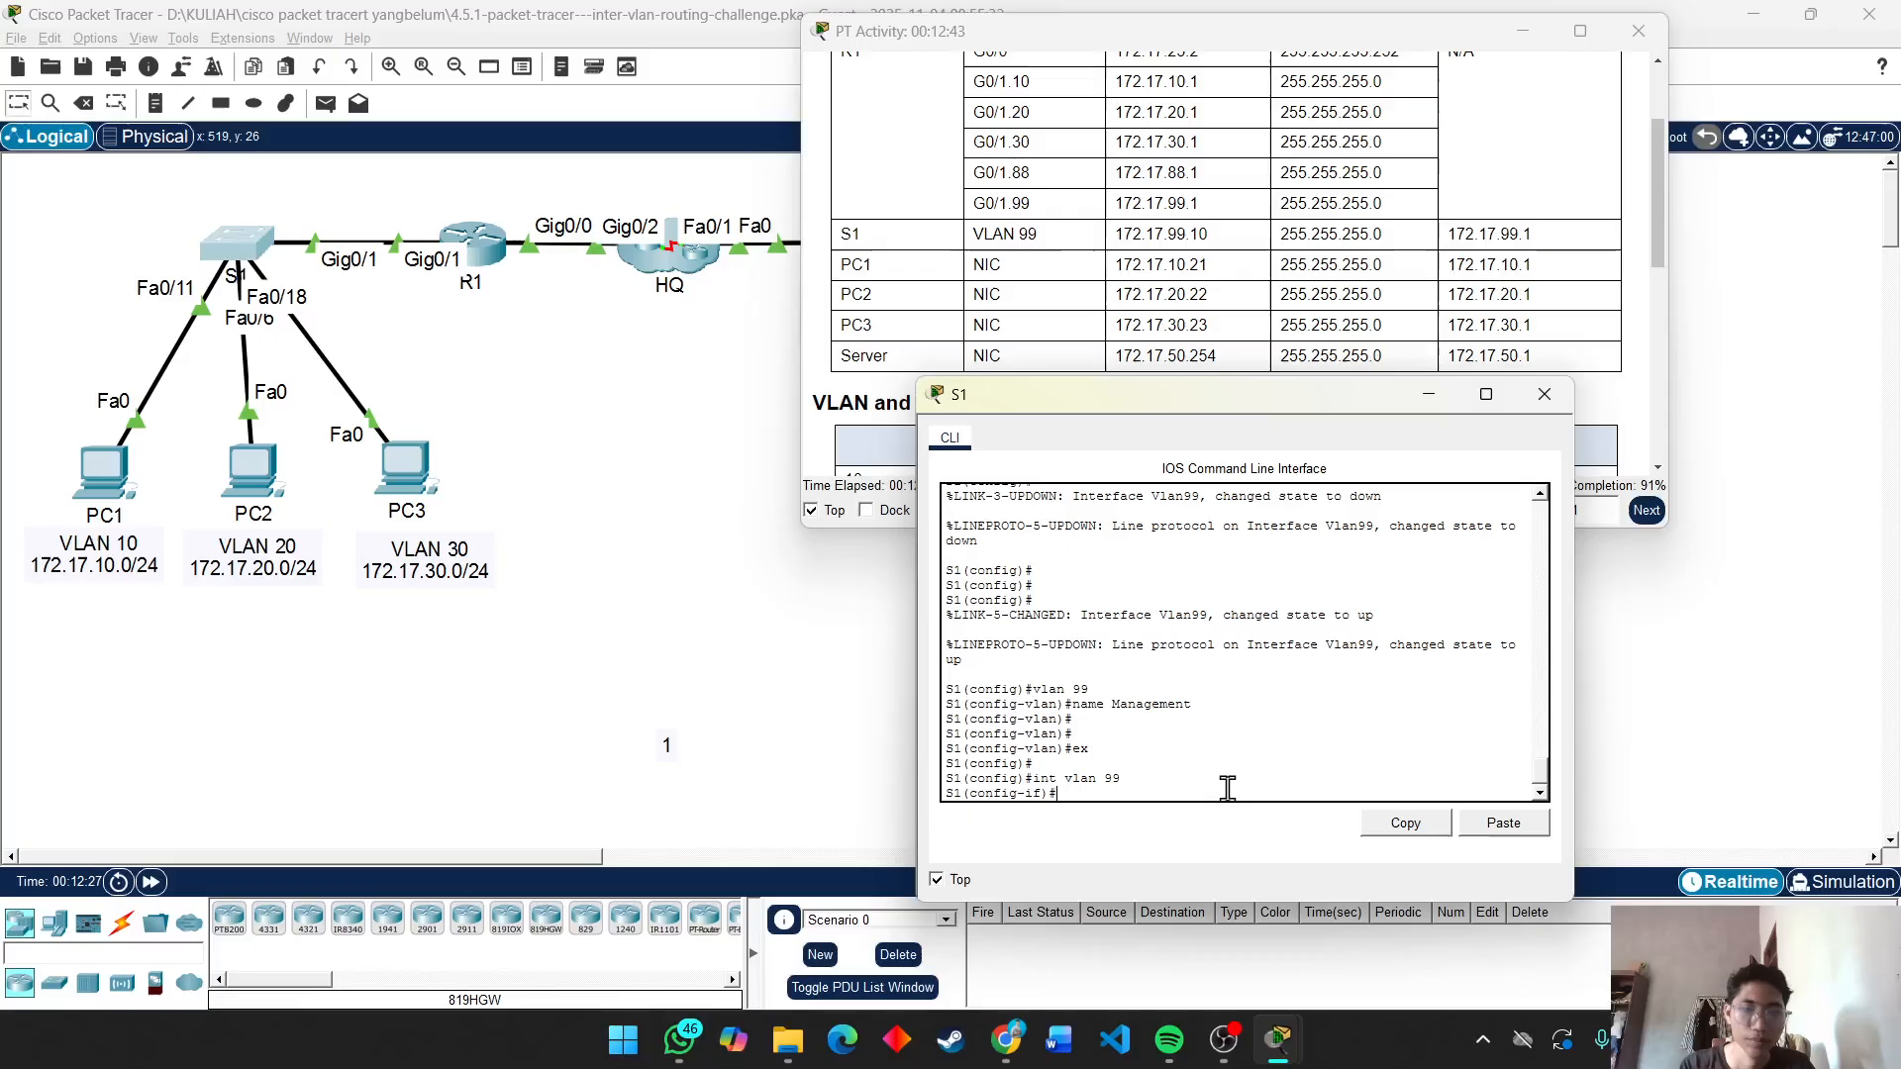
pyautogui.write('ip')
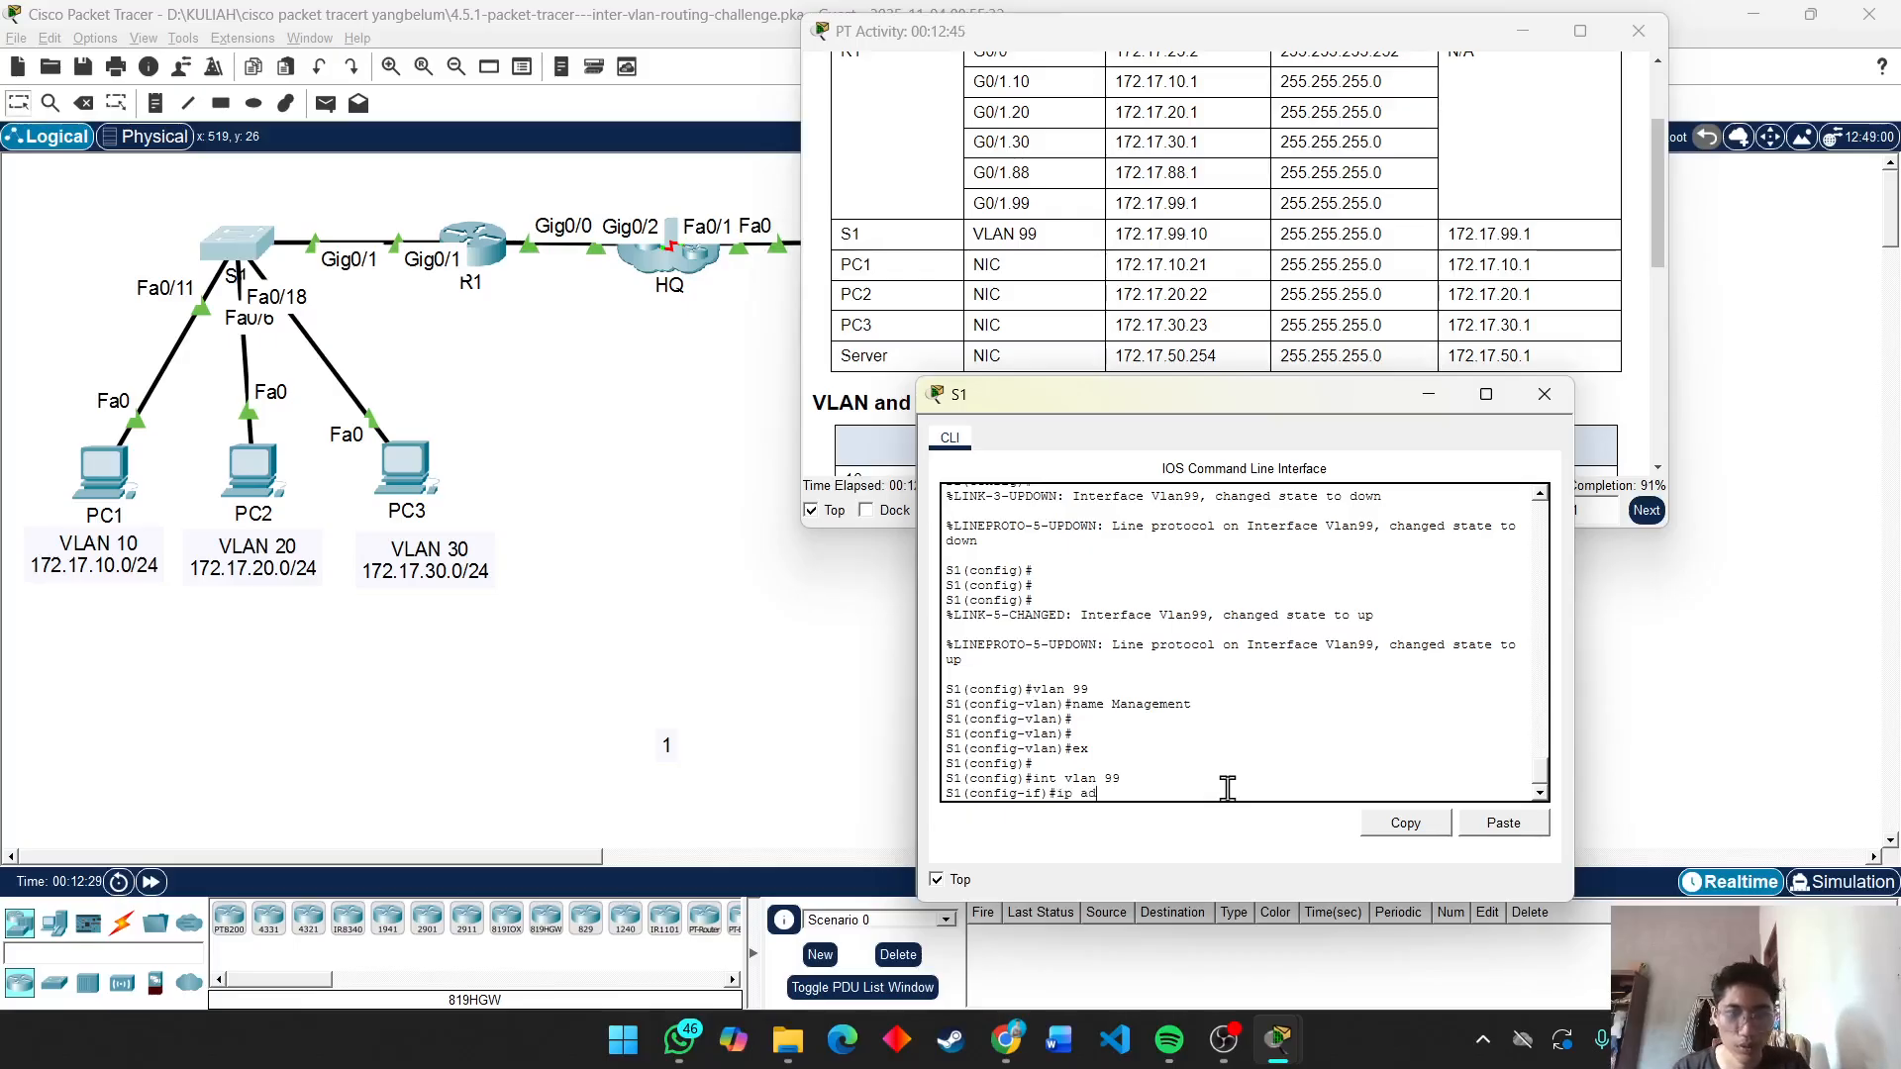
pyautogui.write(' ad')
pyautogui.press('Tab')
pyautogui.write('1')
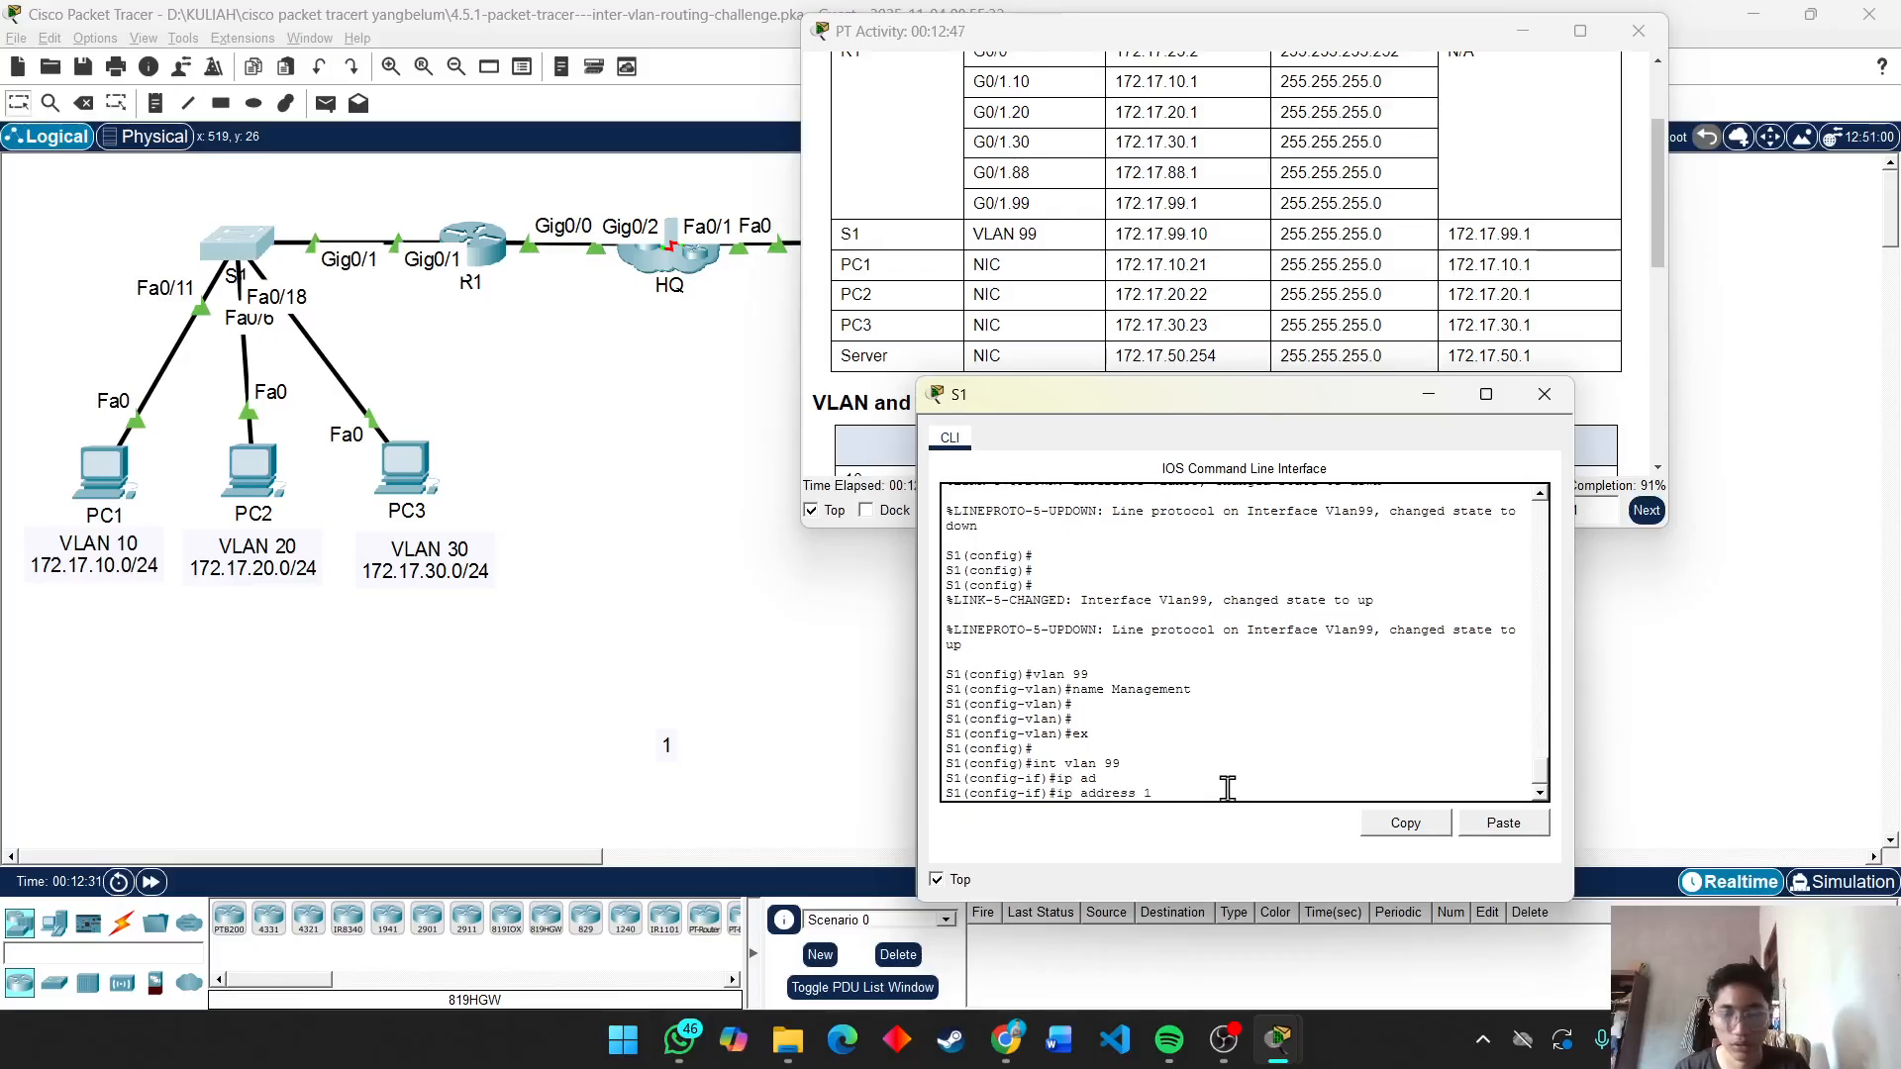
pyautogui.write('92')
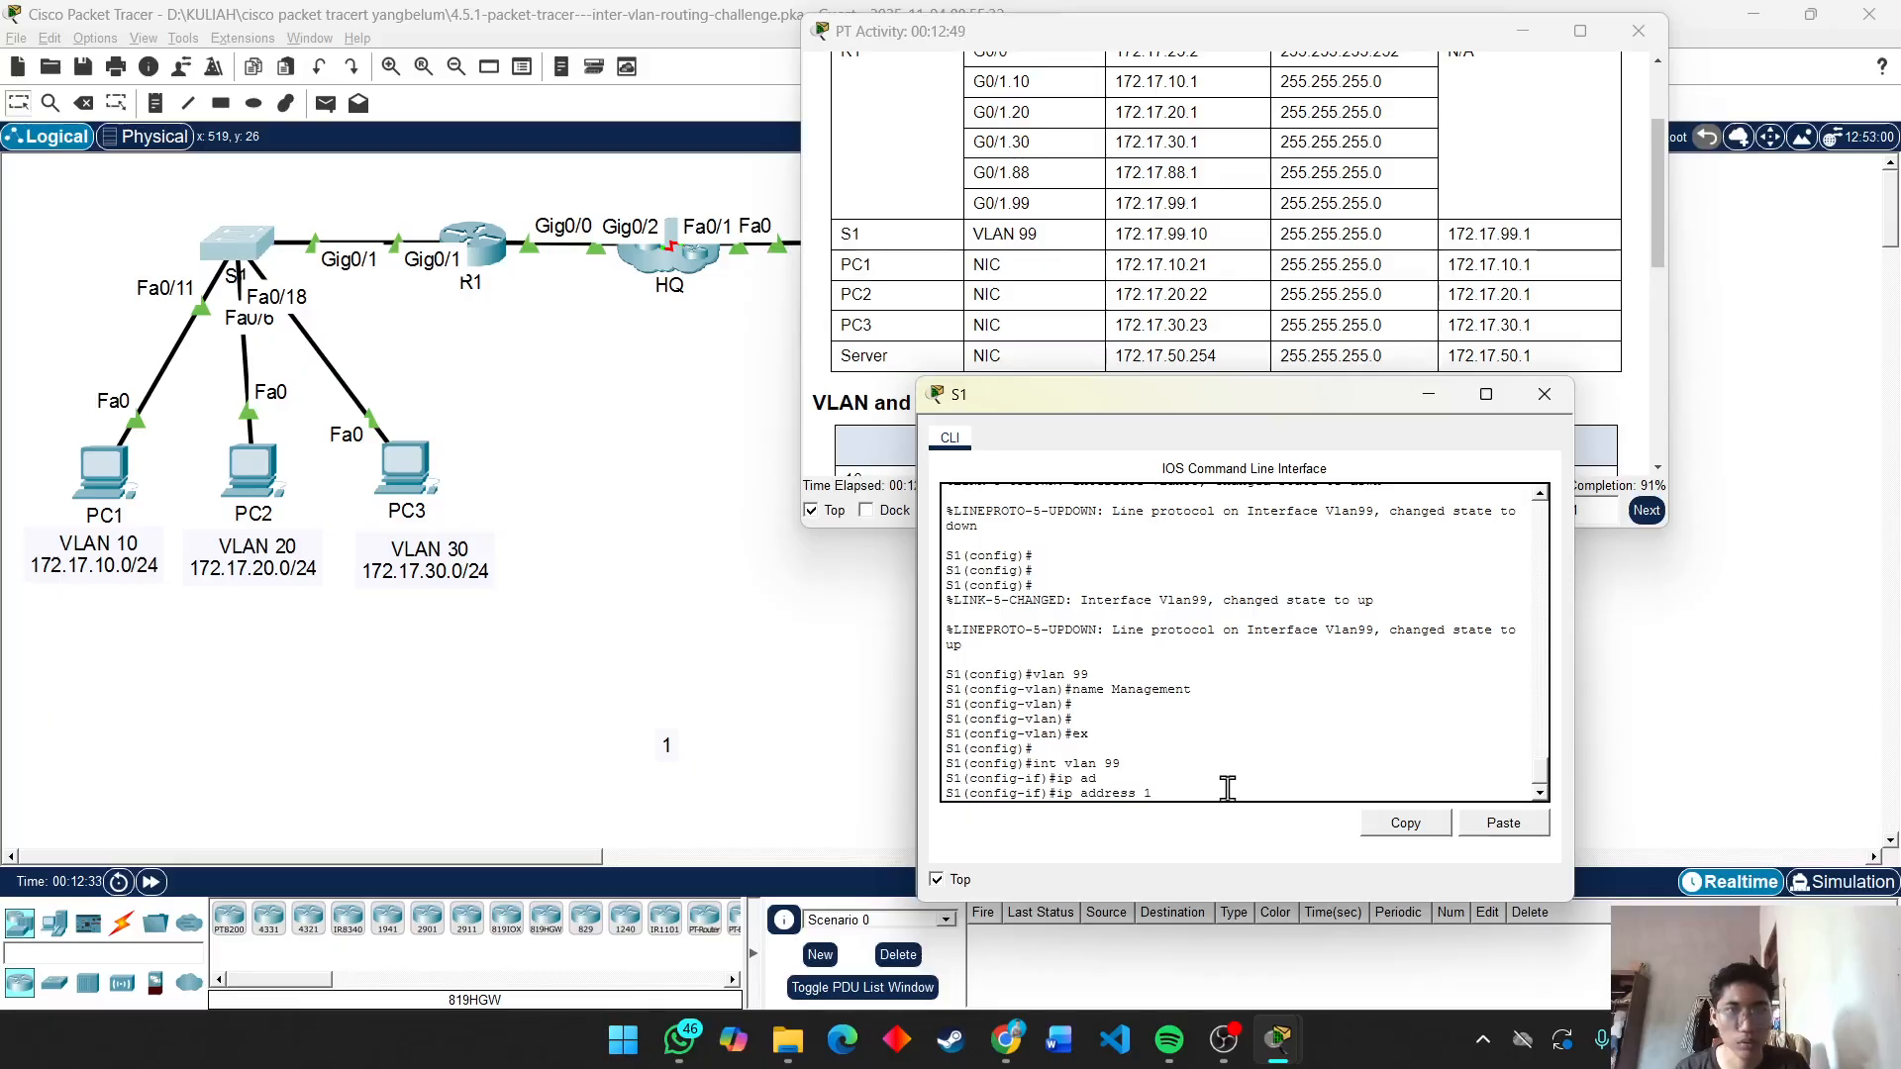
pyautogui.write('72')
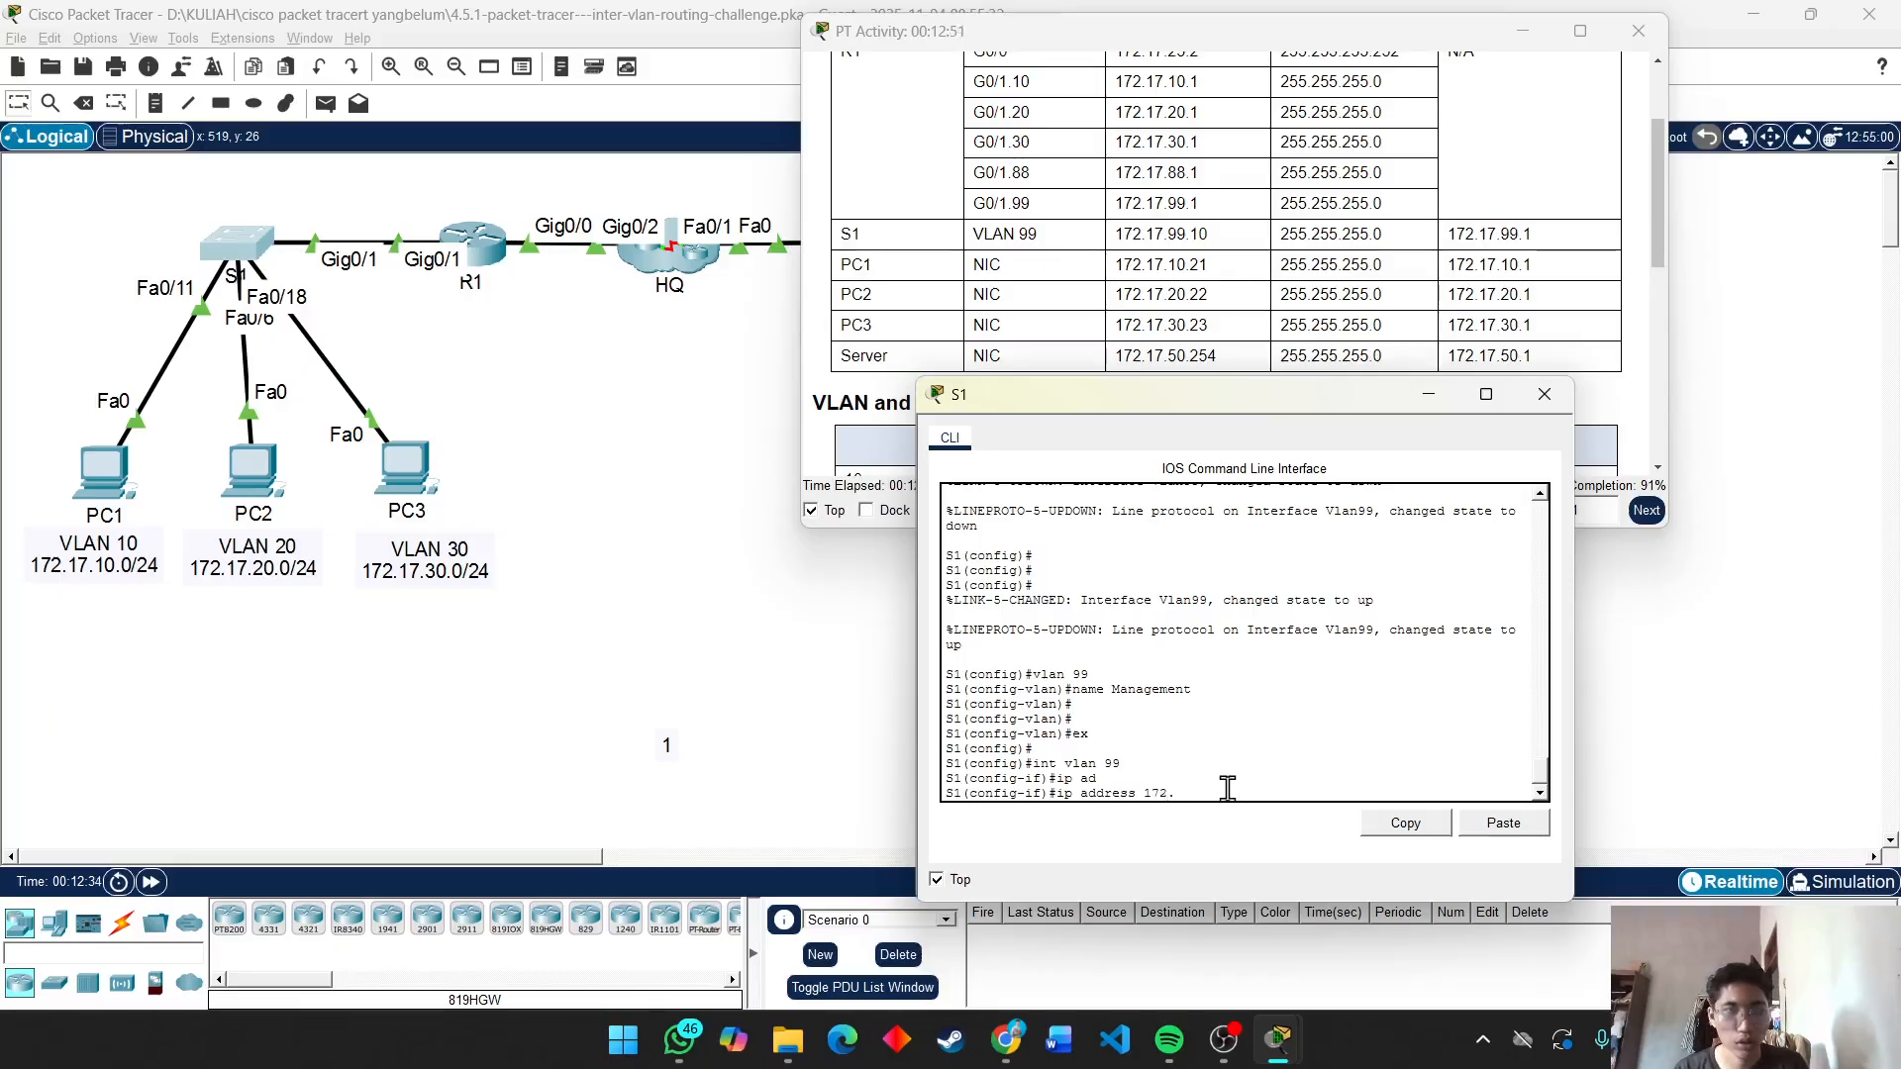
pyautogui.write('.17.99.10')
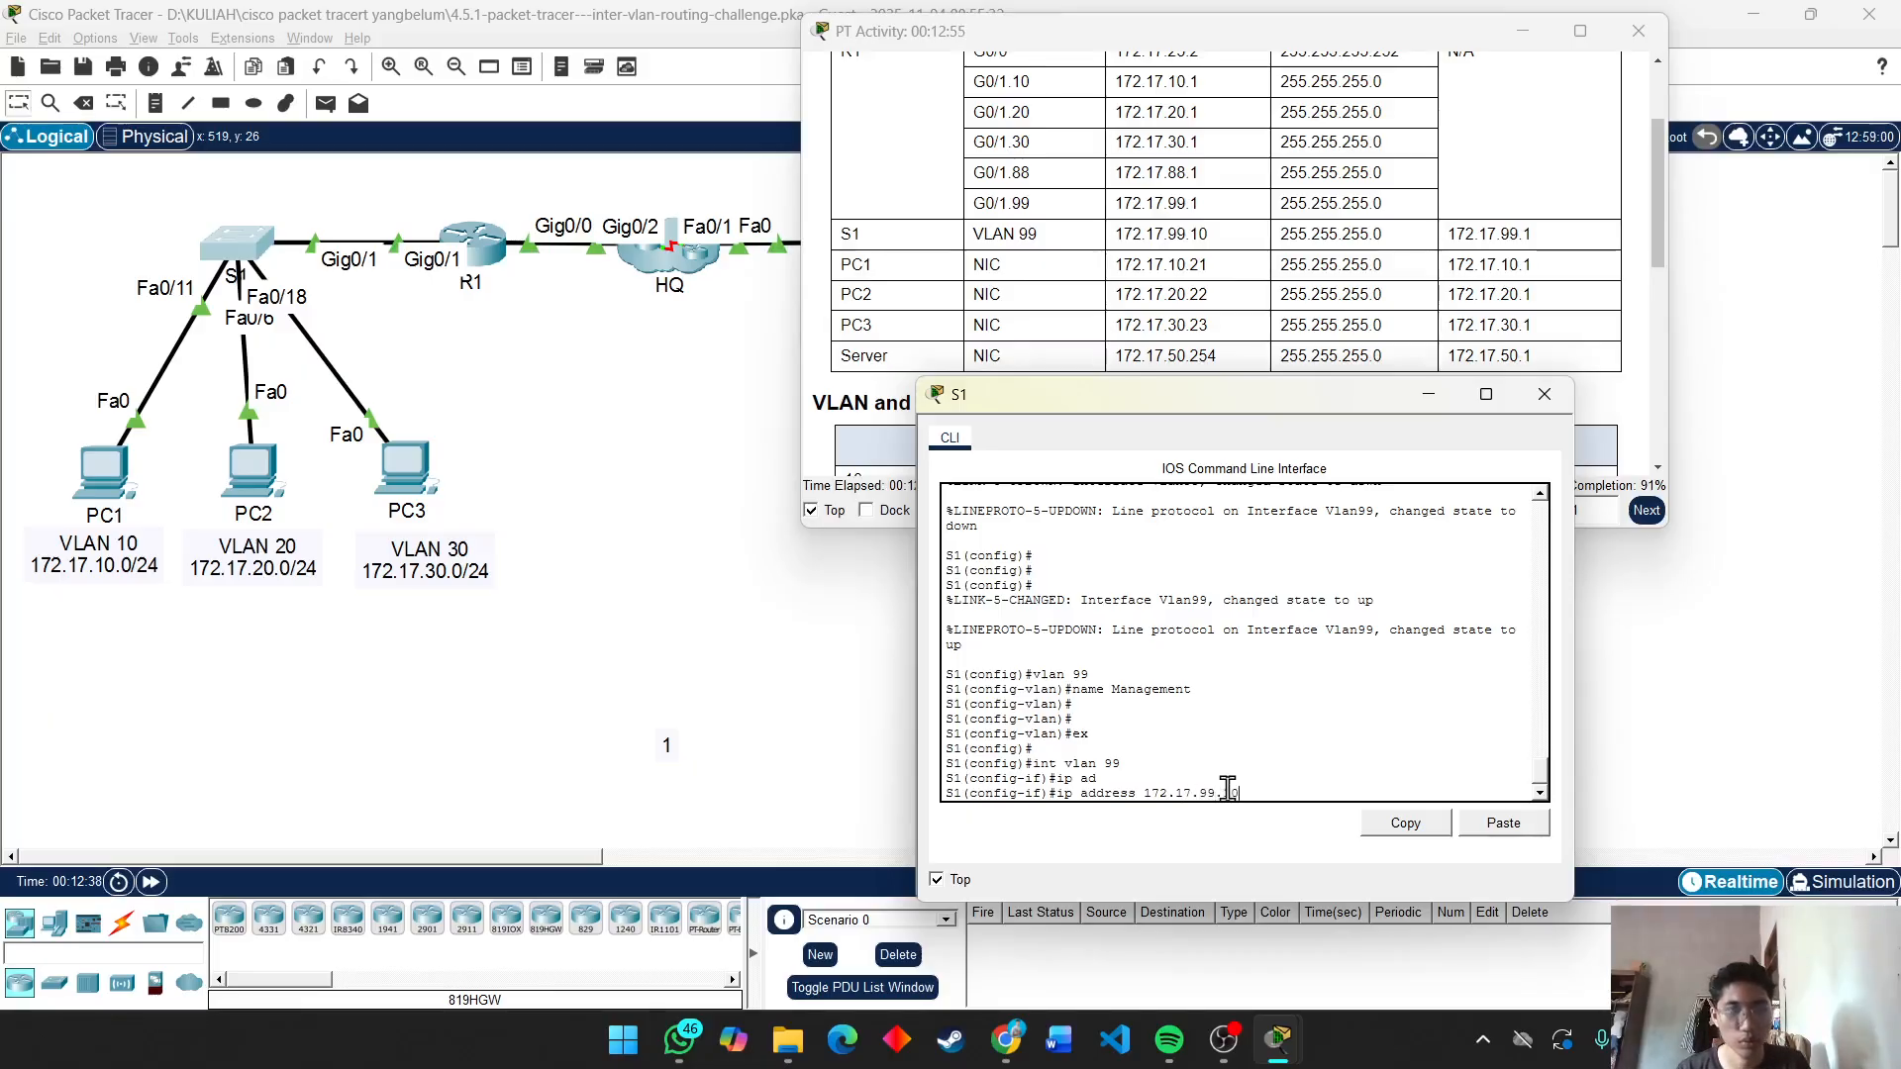
pyautogui.write(' 255.25')
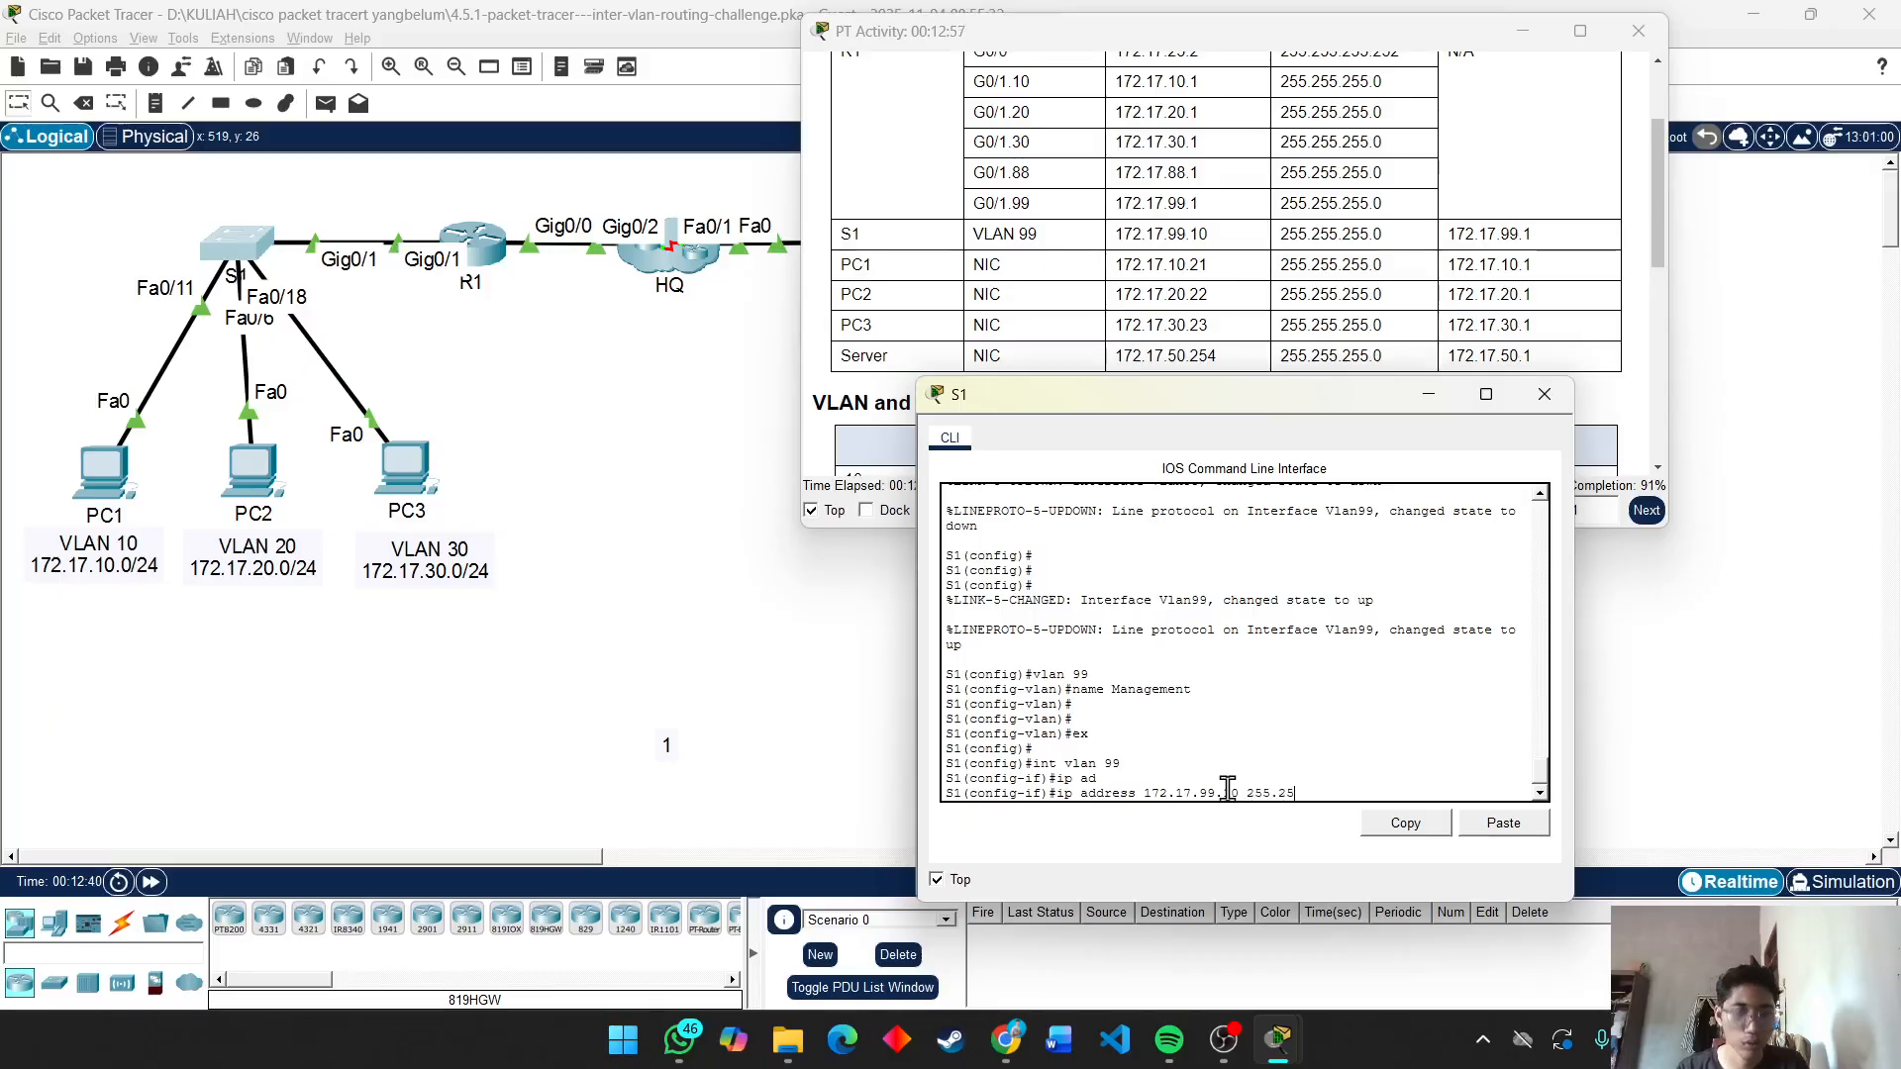
pyautogui.write('5.255.0')
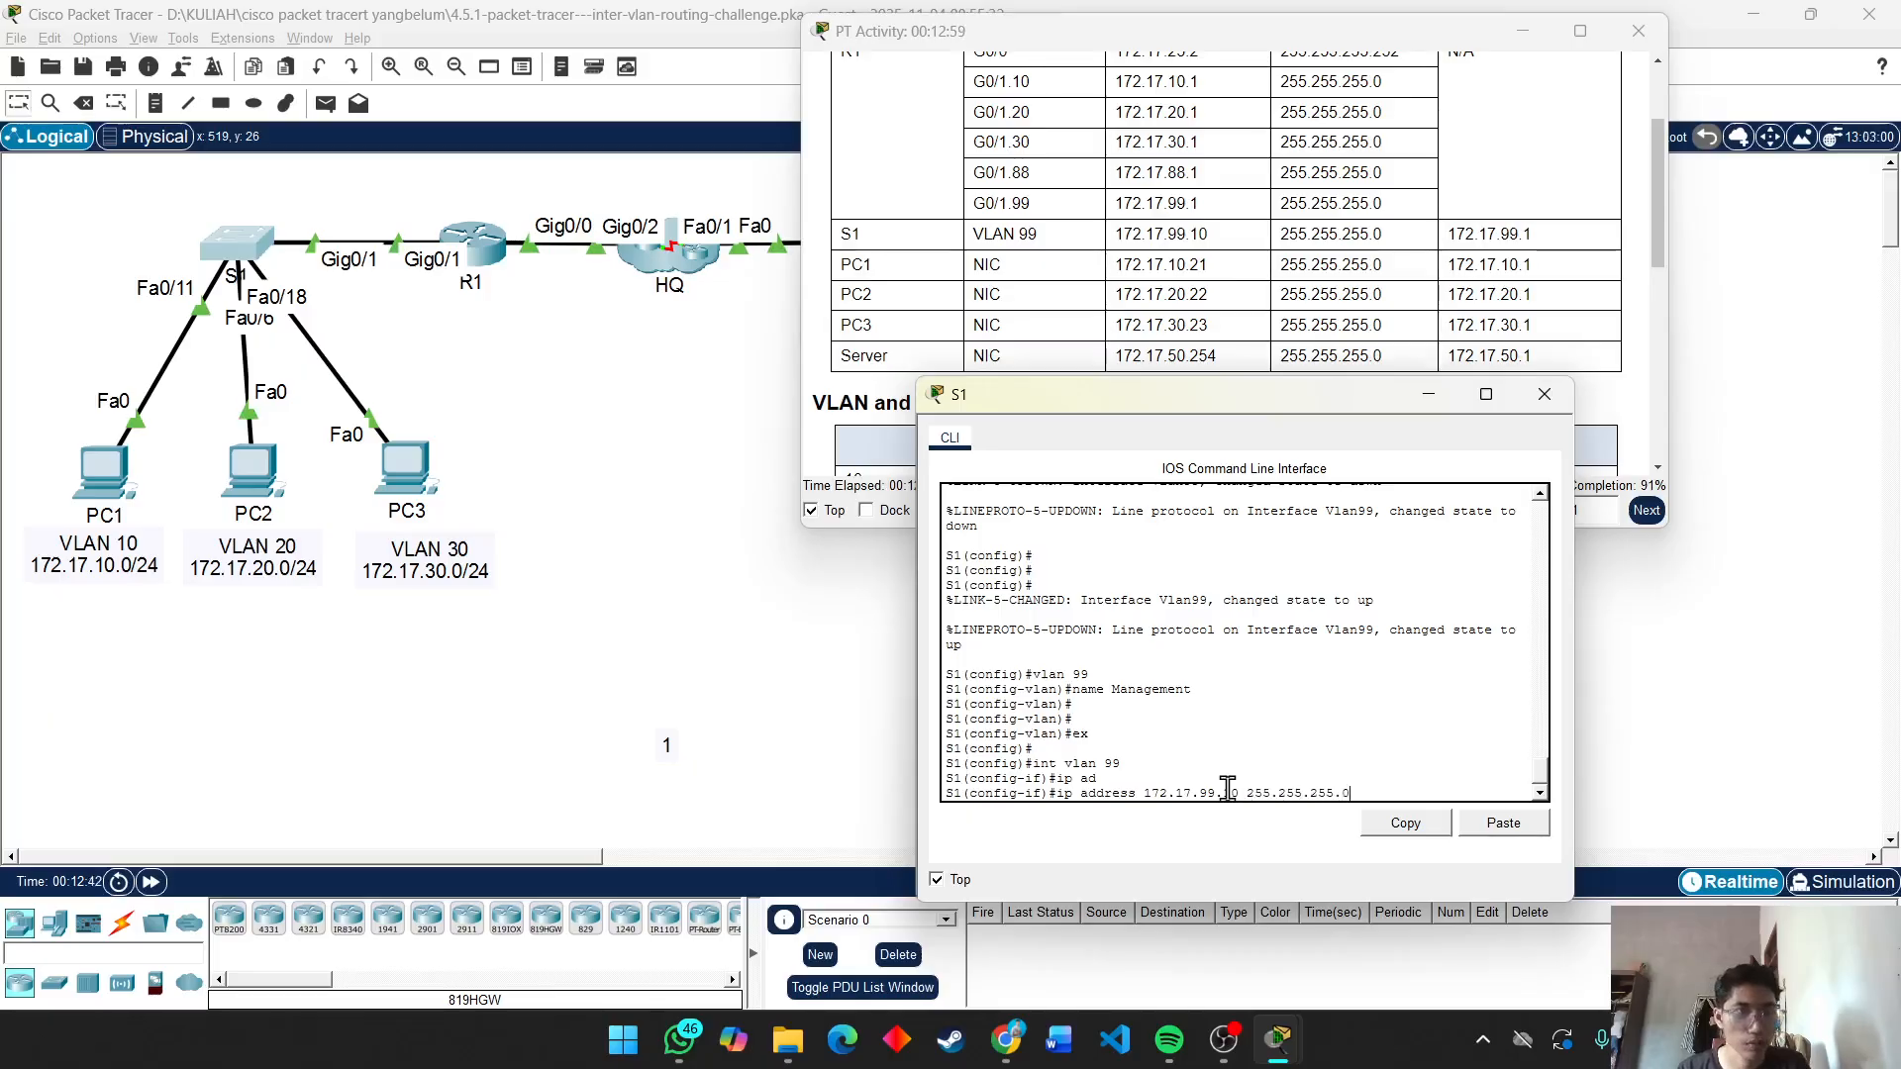
pyautogui.press('Return')
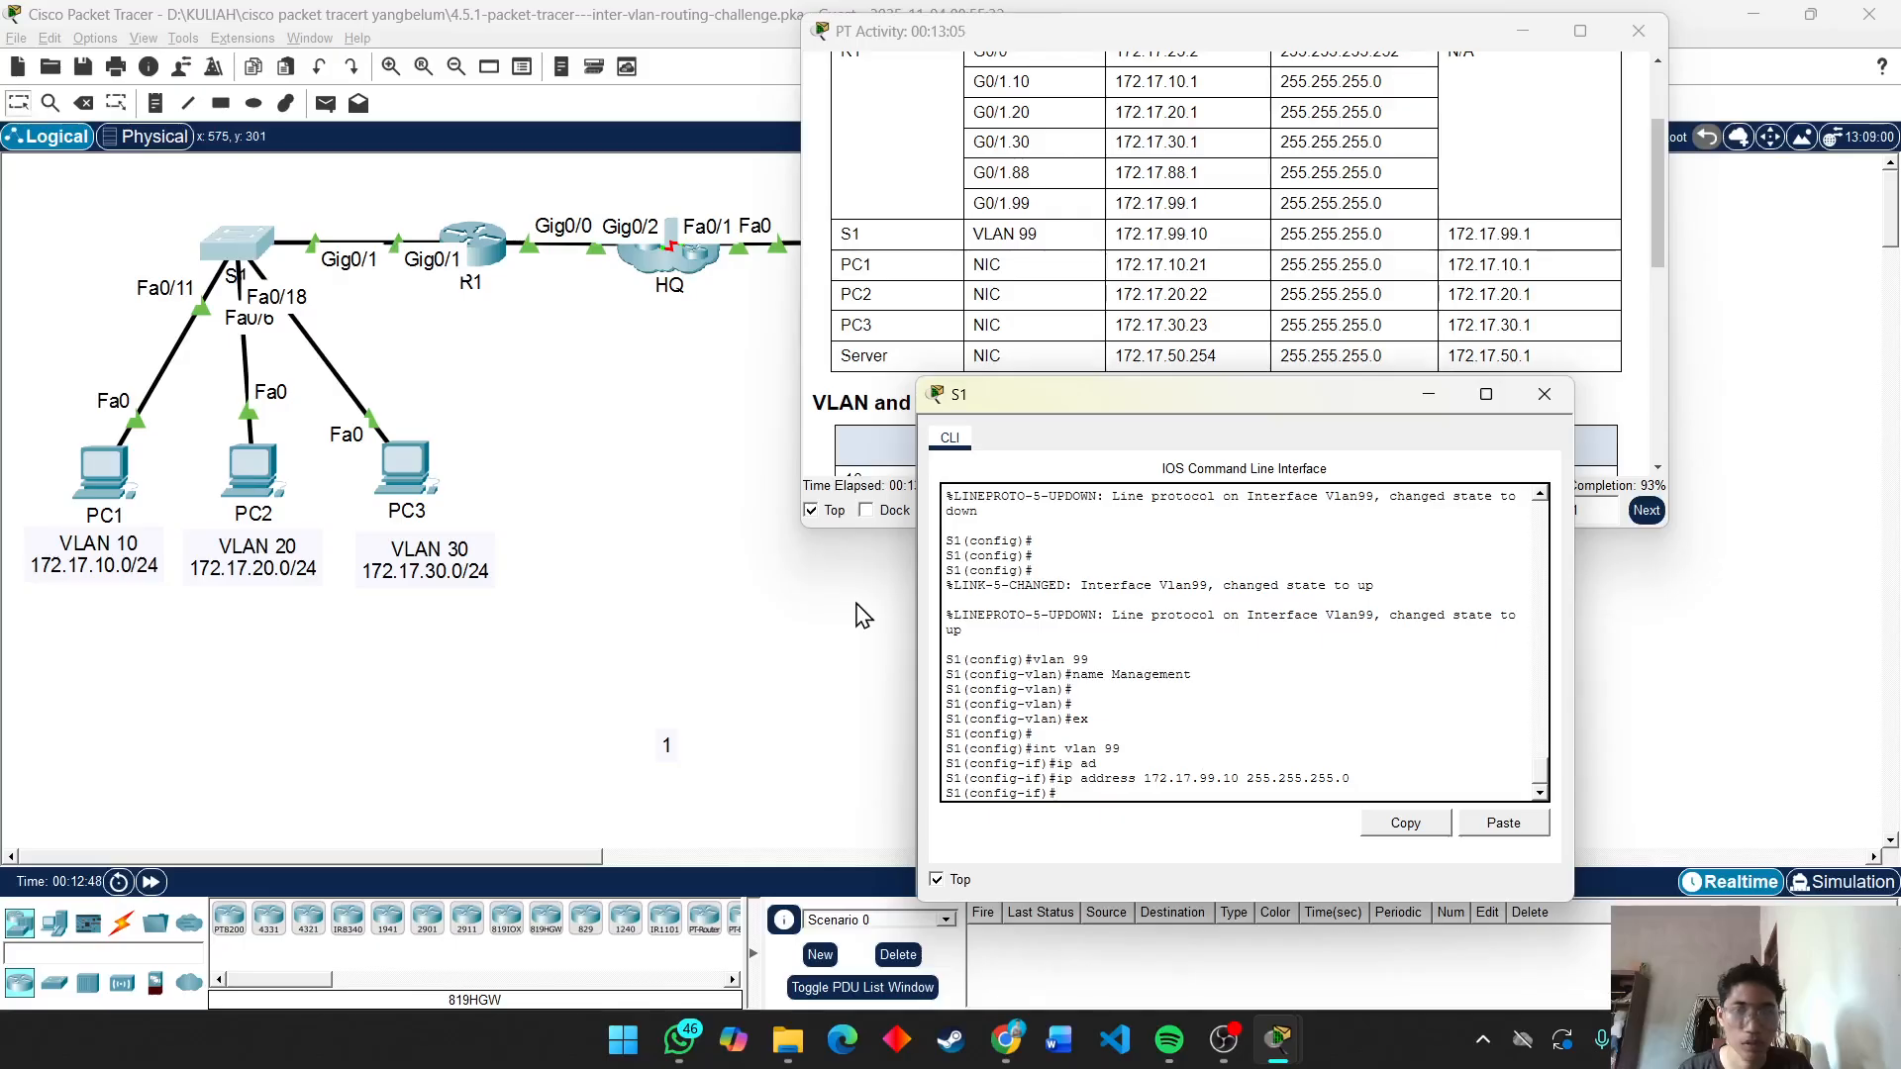
# Recheck the activity results and examine the assessment items for S1's ports, Vlan99 and VLAN names.
pyautogui.click(818, 650)
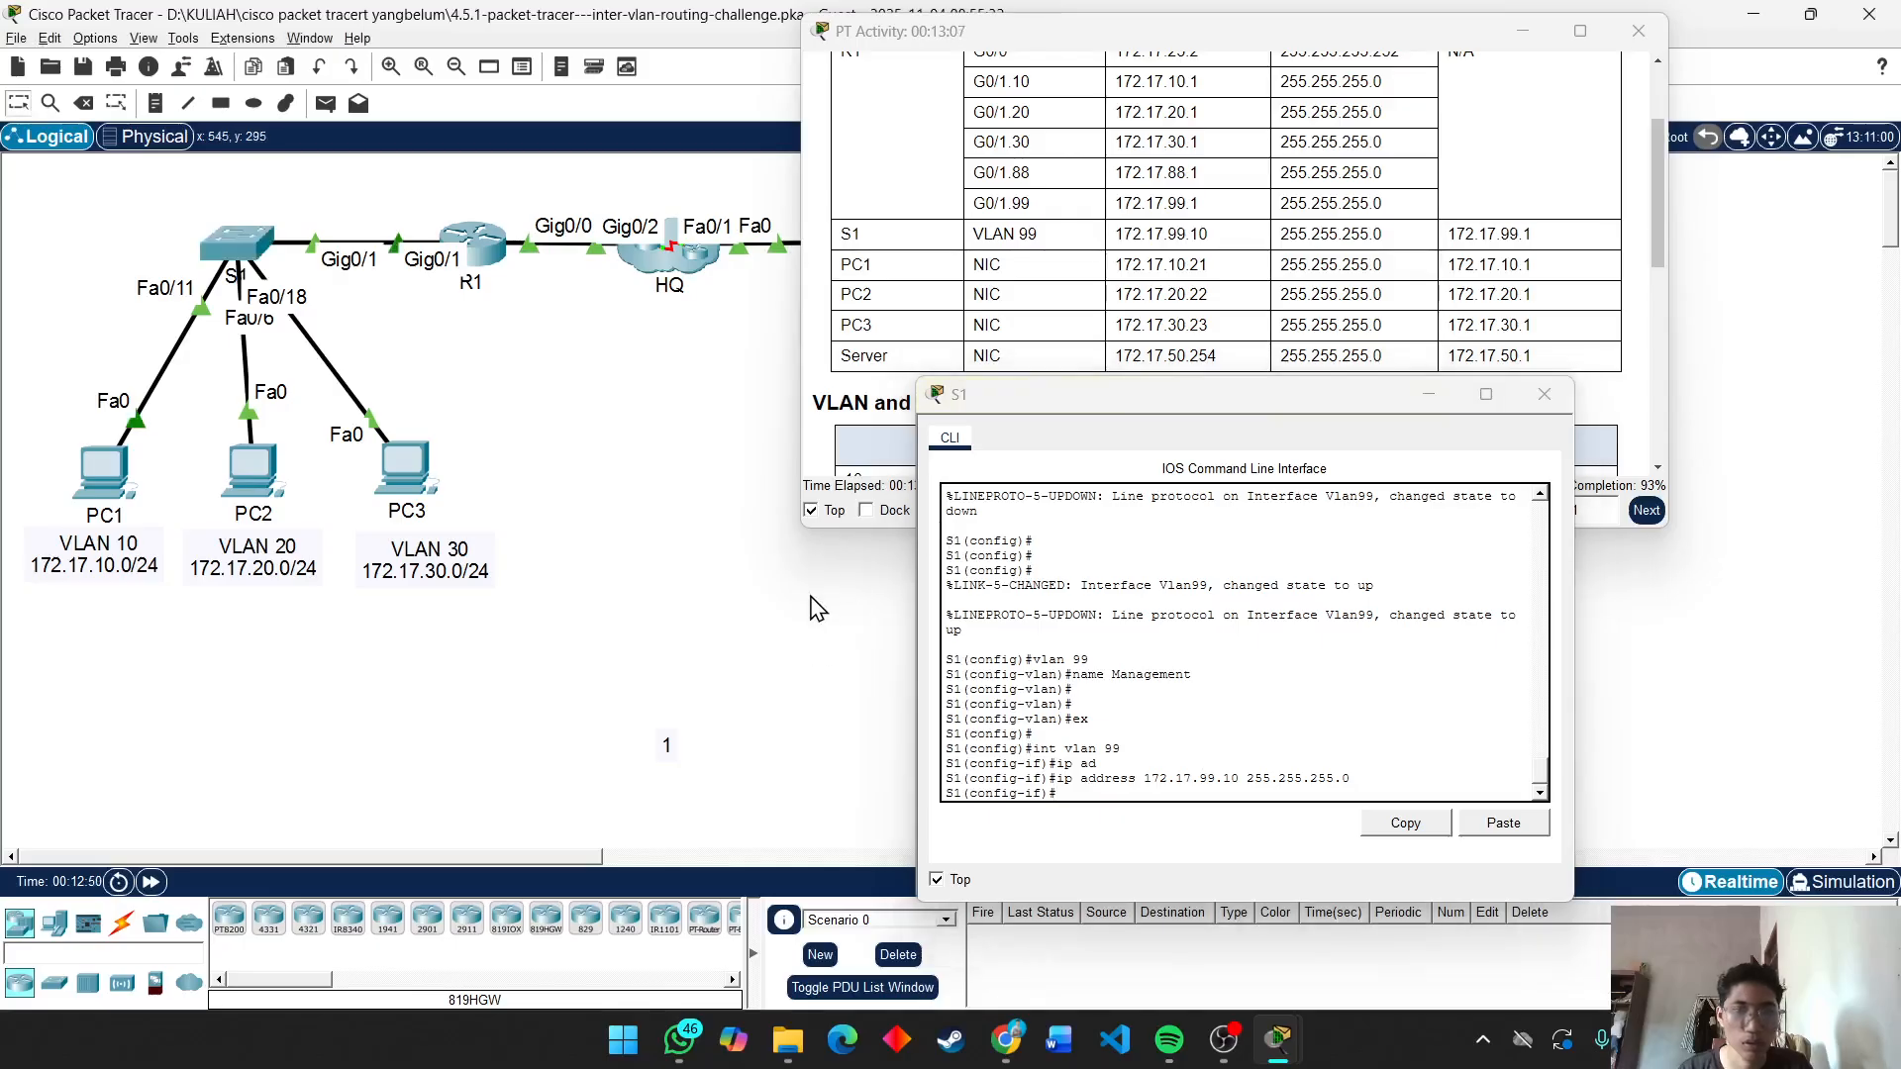
pyautogui.click(830, 421)
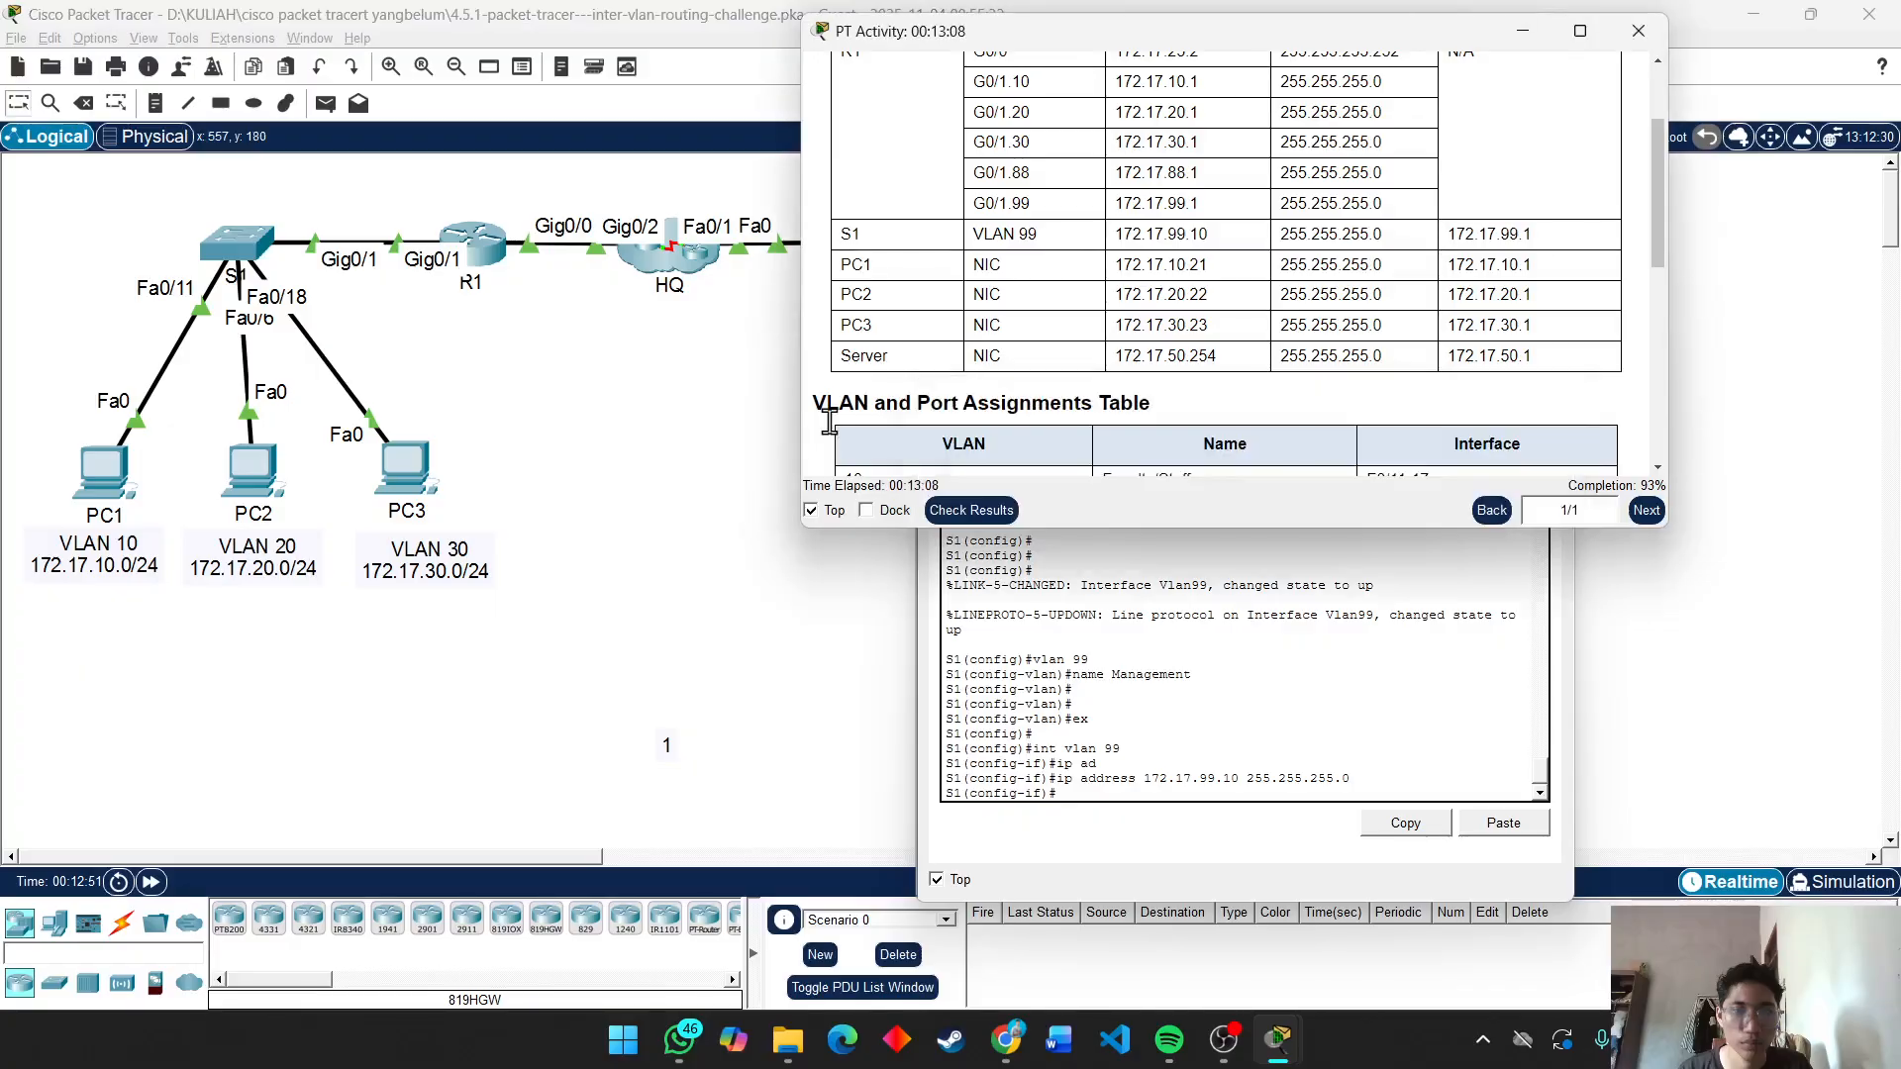
pyautogui.click(966, 507)
pyautogui.click(197, 151)
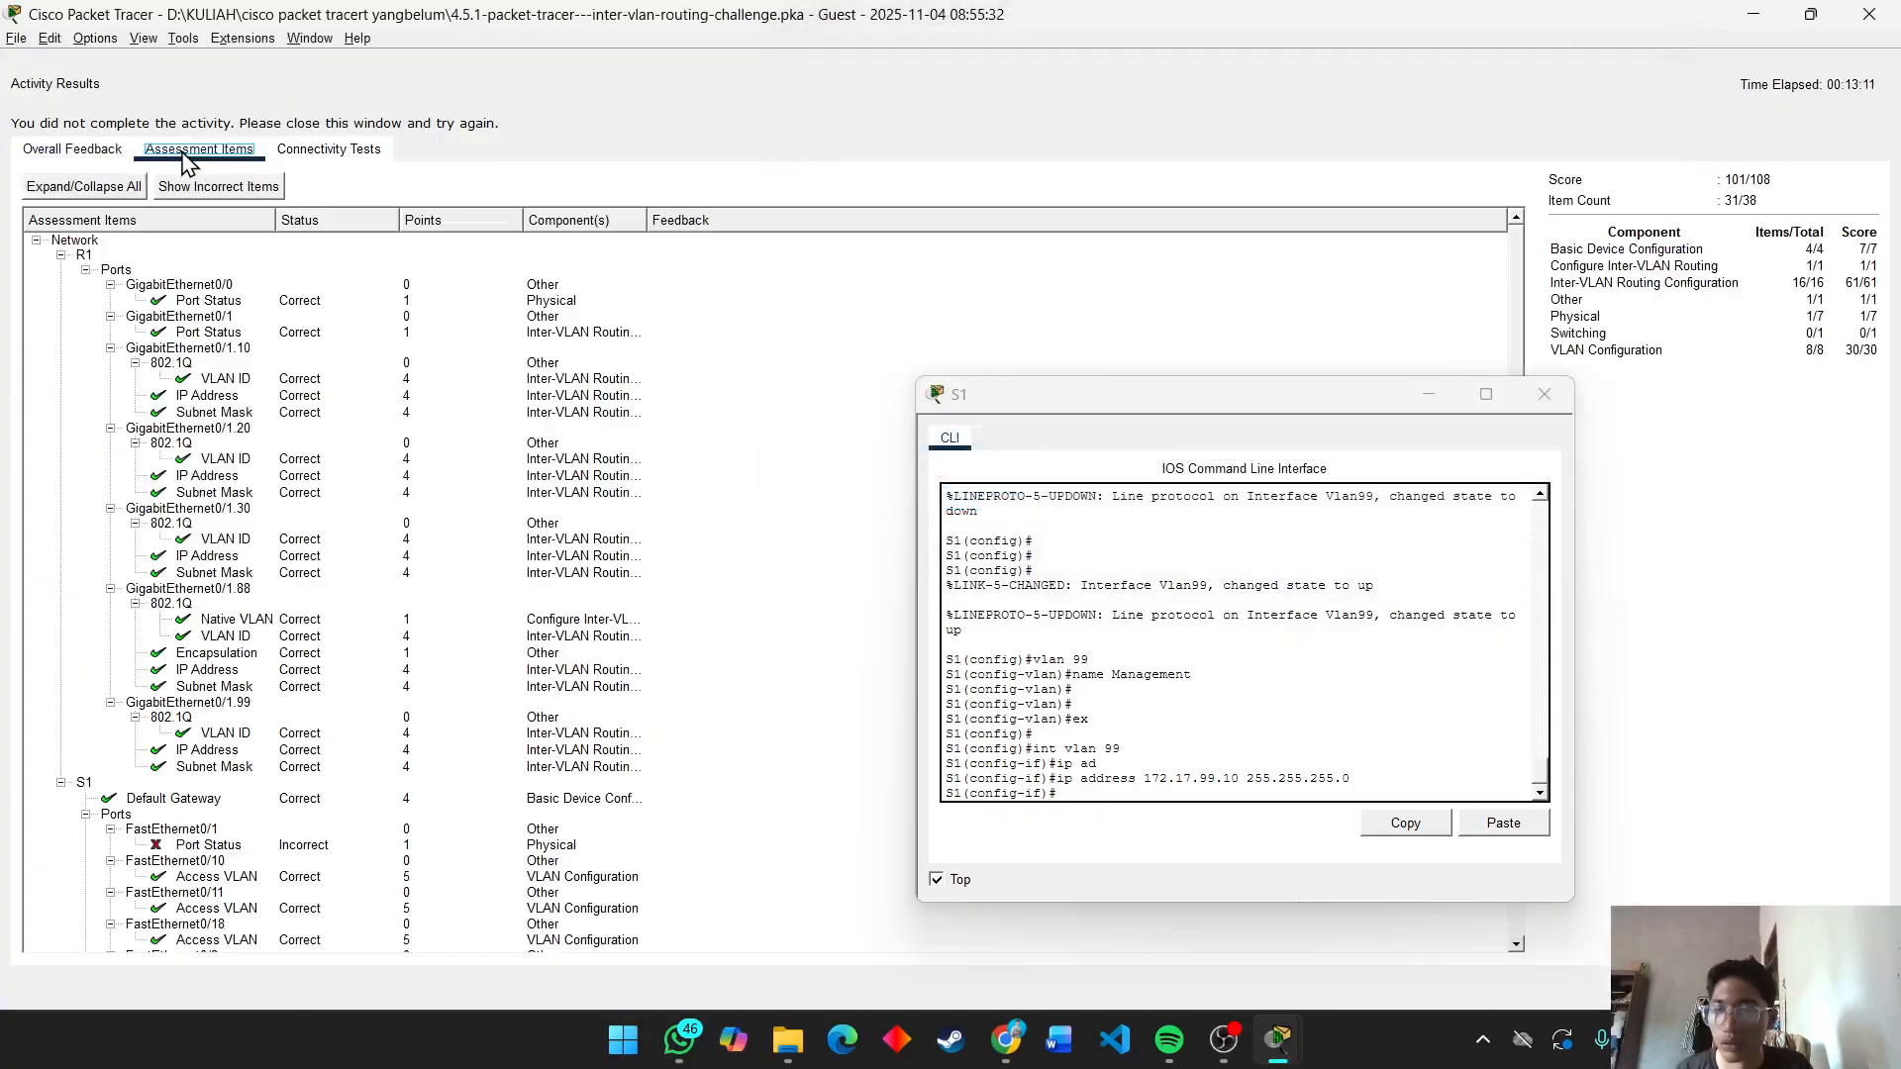
pyautogui.scroll(-9, 387, 631)
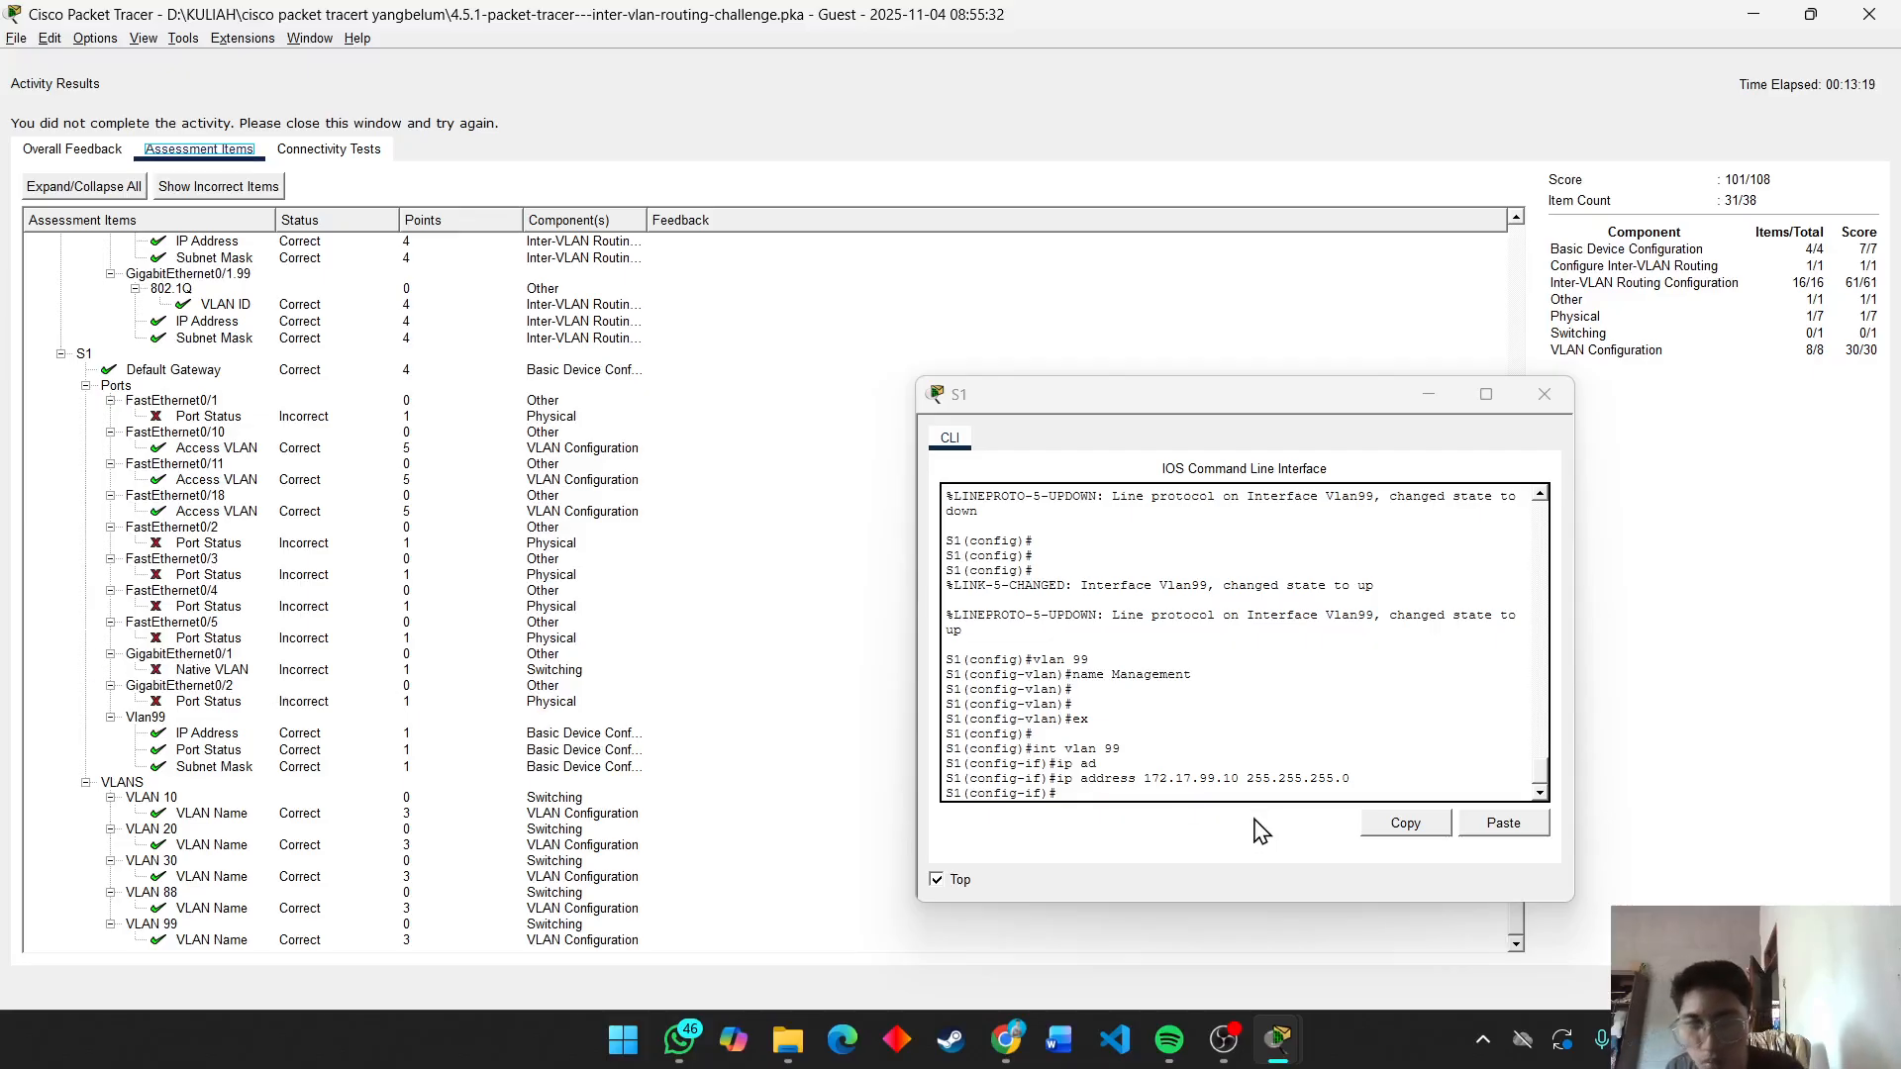
# Leave VLAN 99's interface configuration and enter interface configuration for g0/1 on S1.
pyautogui.click(1324, 768)
pyautogui.write('ex')
pyautogui.press('Return')
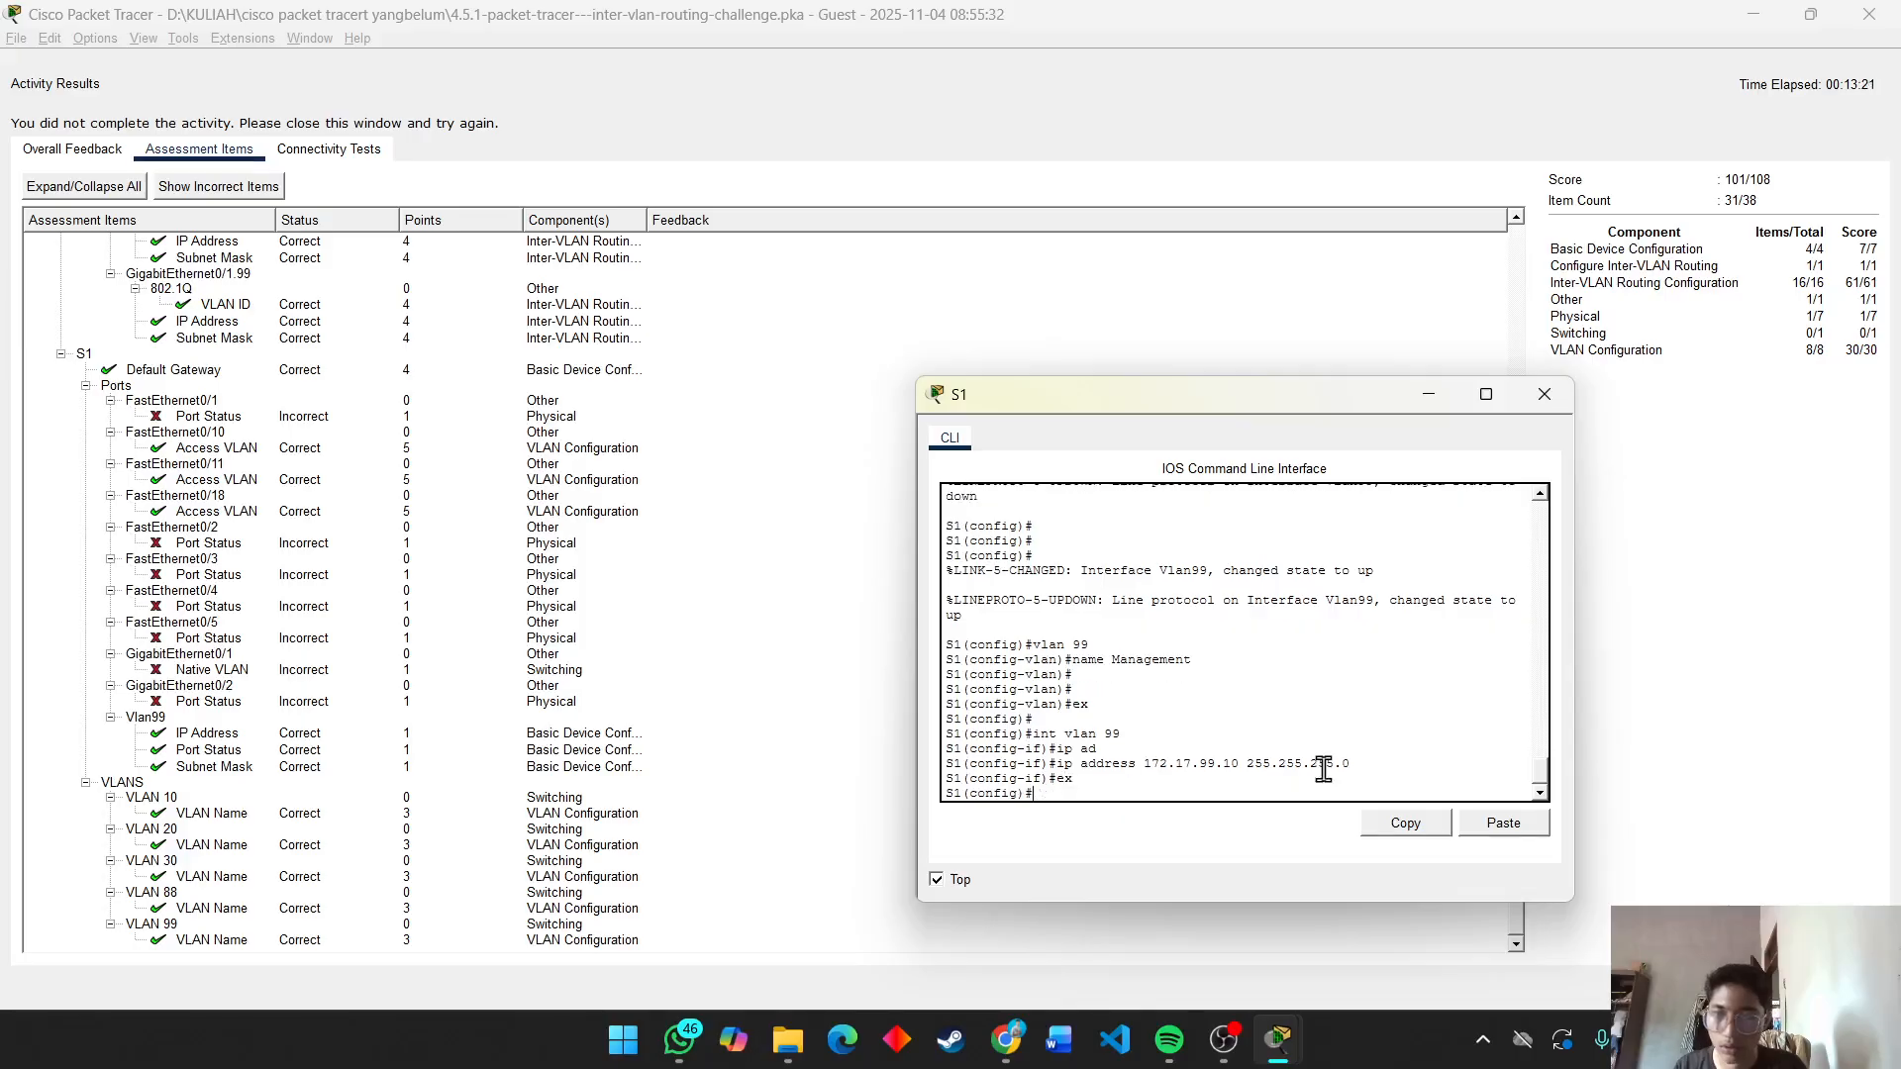
pyautogui.press('Return')
pyautogui.press('Return')
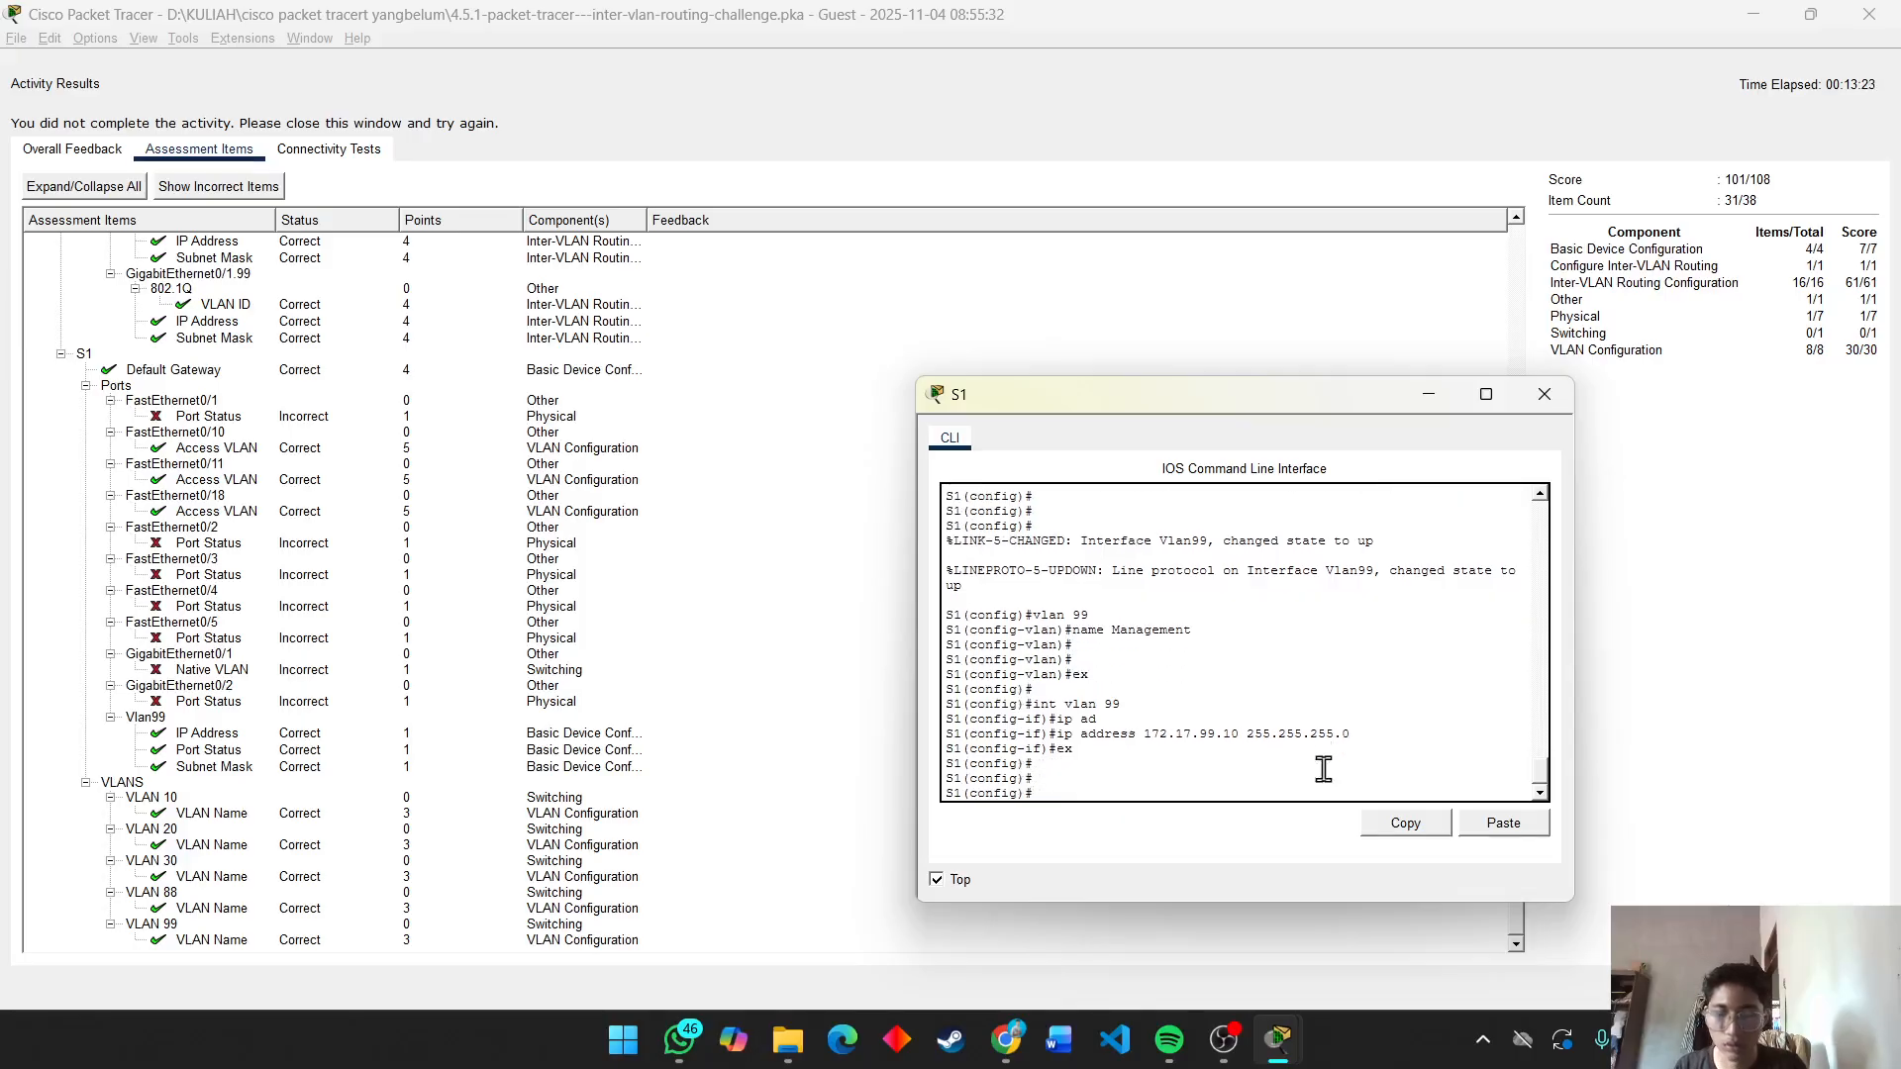
pyautogui.write('int g0')
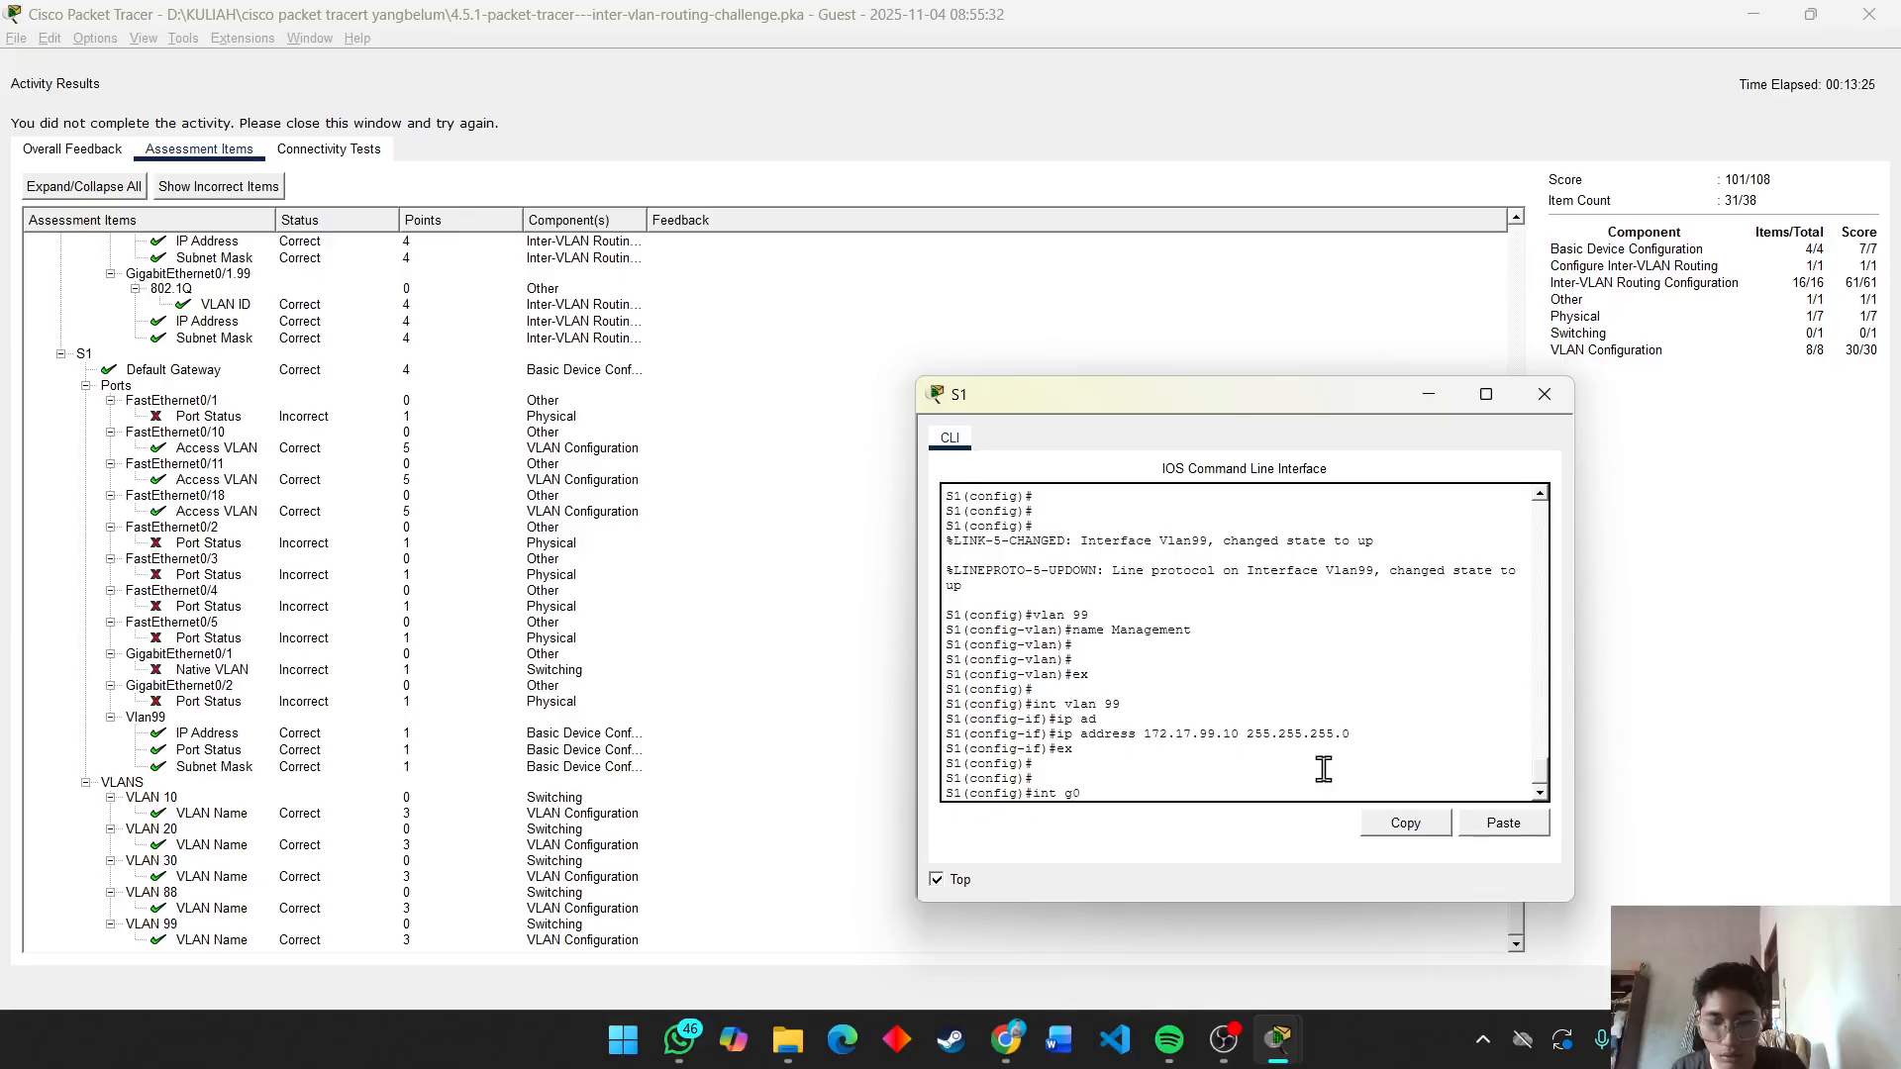
pyautogui.write('/1')
pyautogui.press('Return')
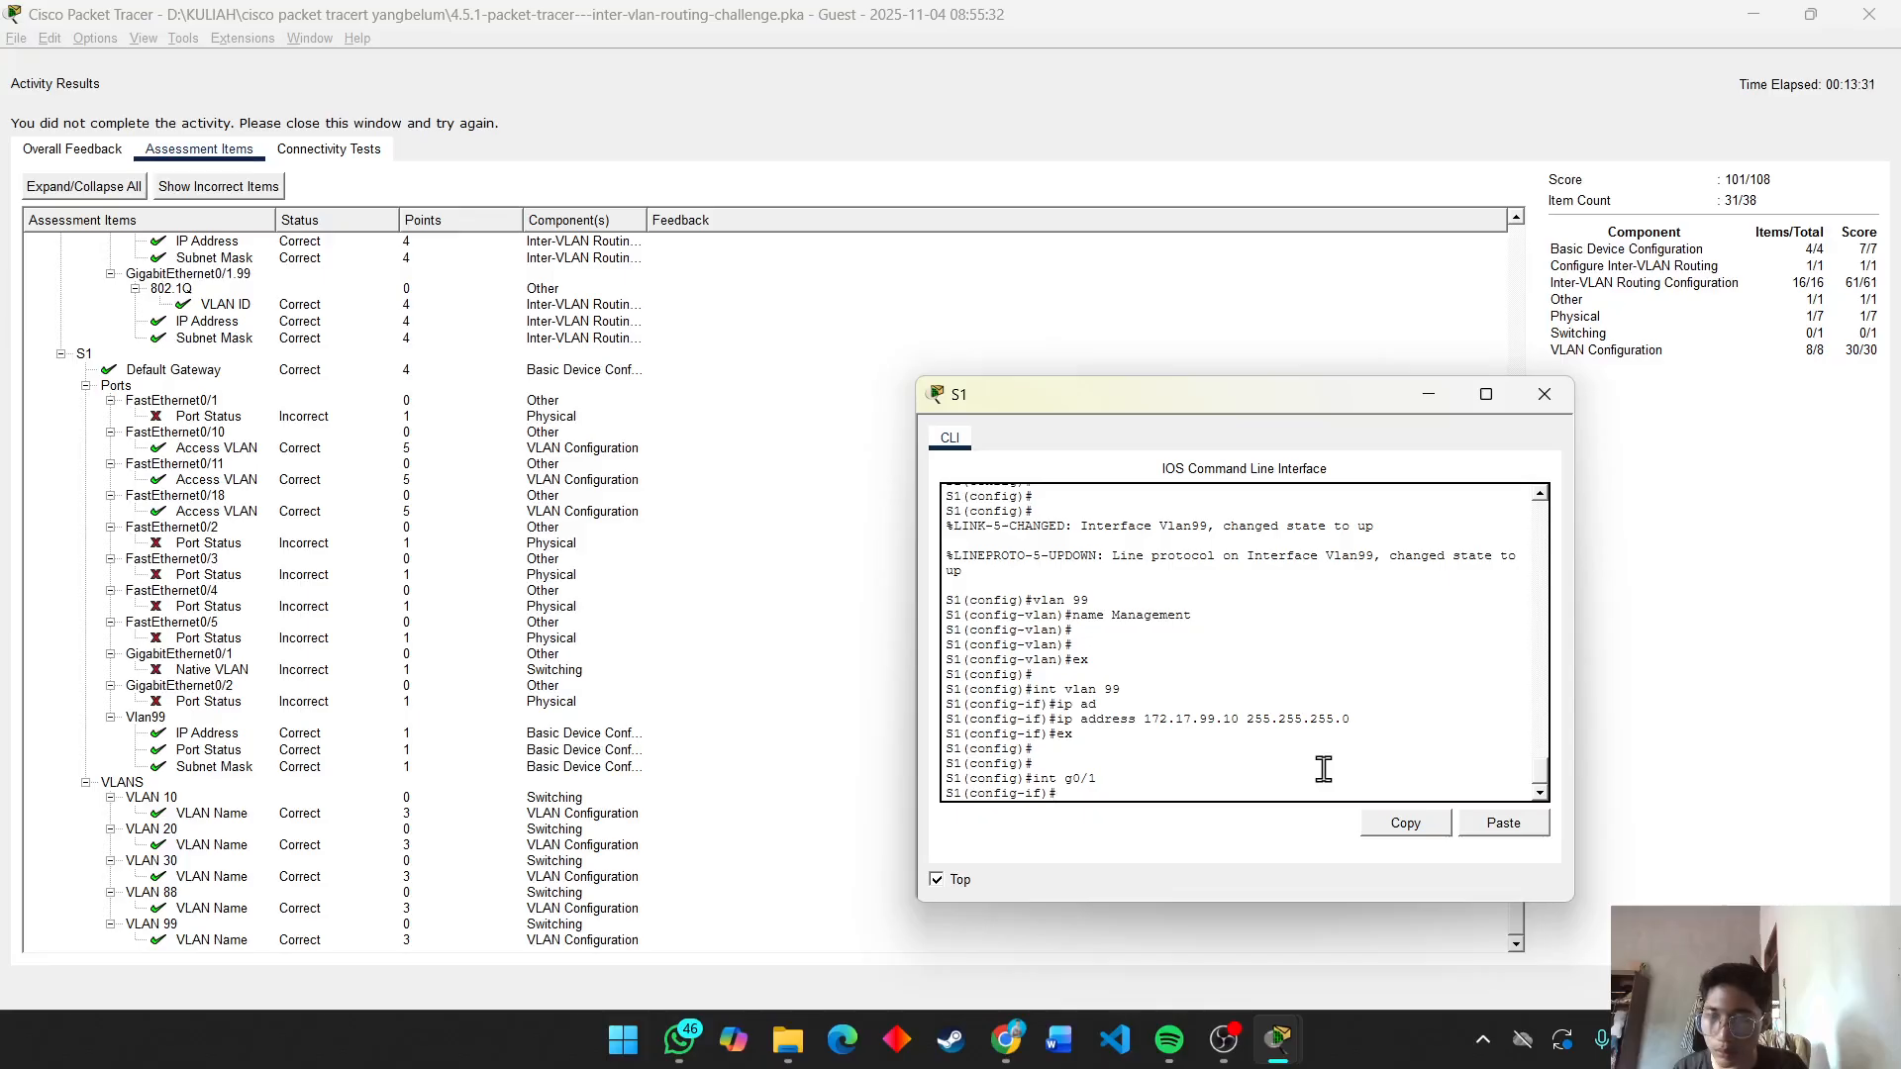
pyautogui.write('en')
pyautogui.press('Tab')
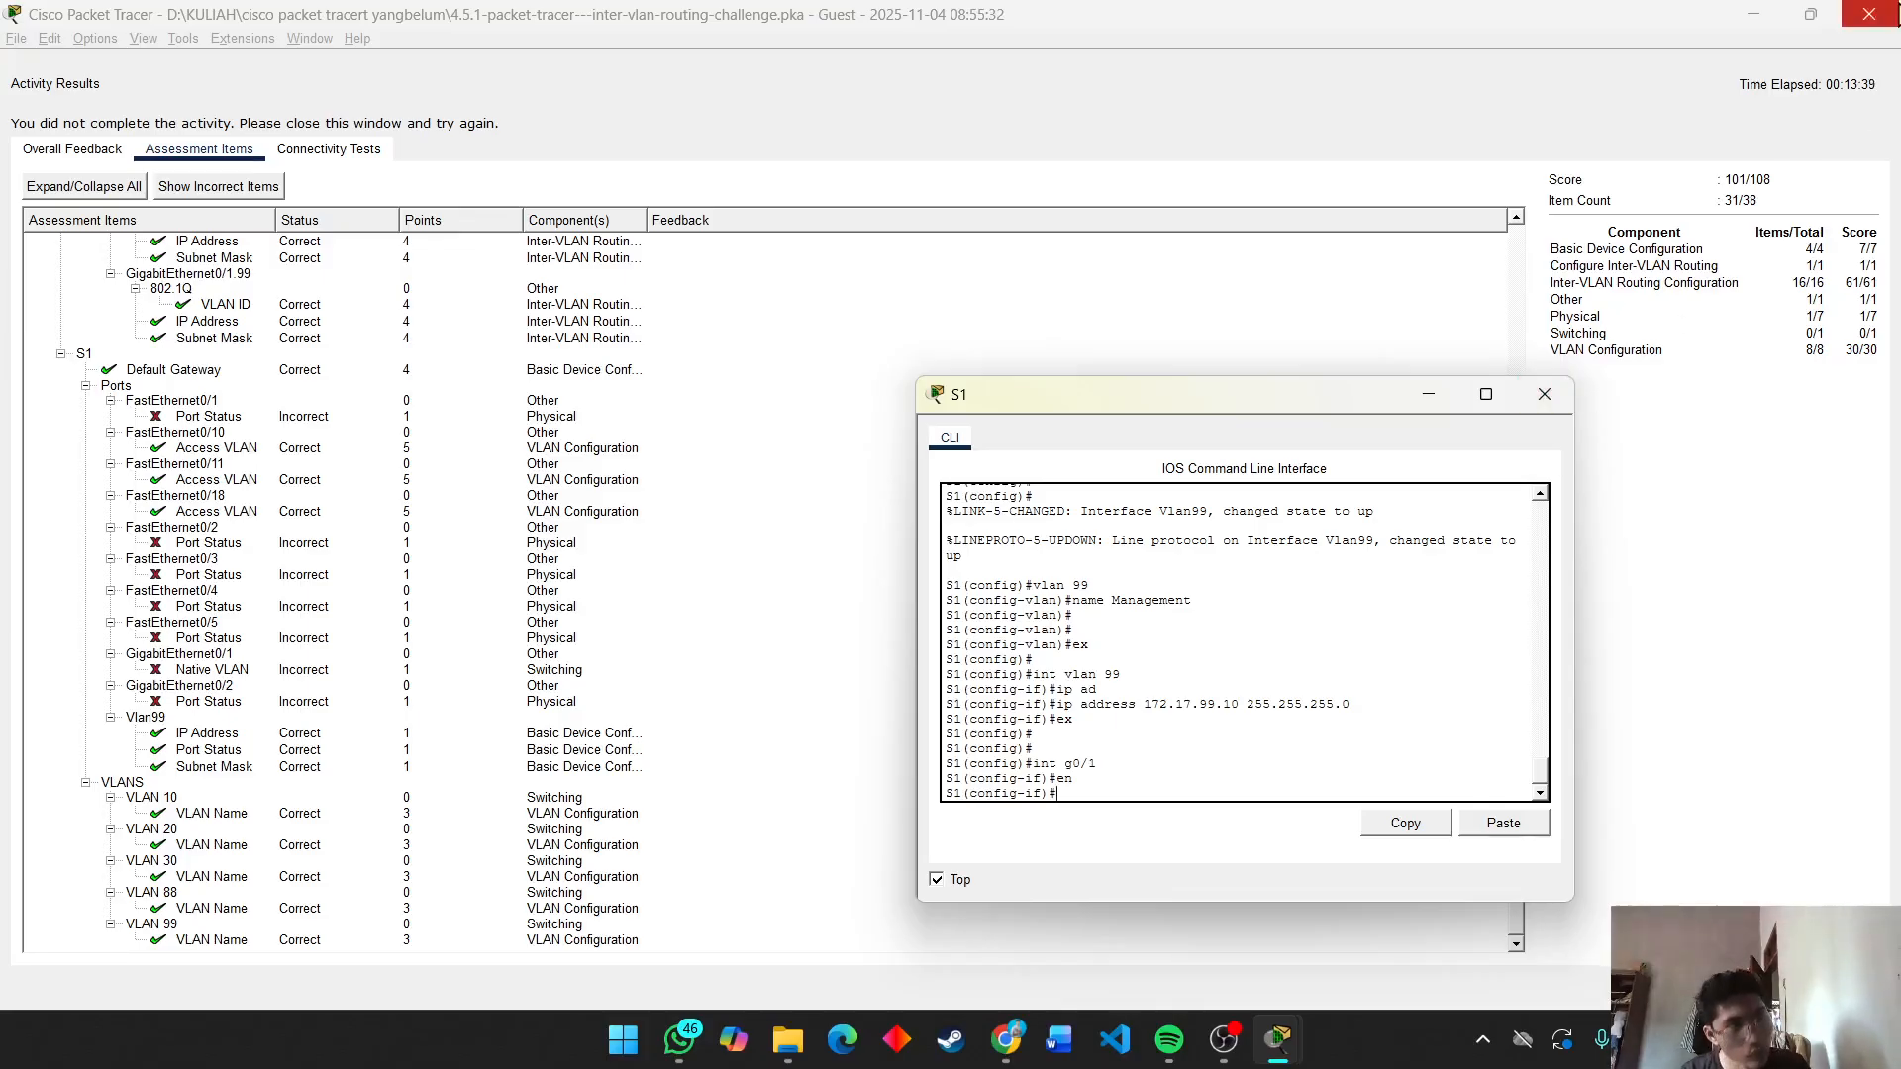
# Close the activity results and set S1's g0/1 interface to trunk mode.
pyautogui.click(1869, 13)
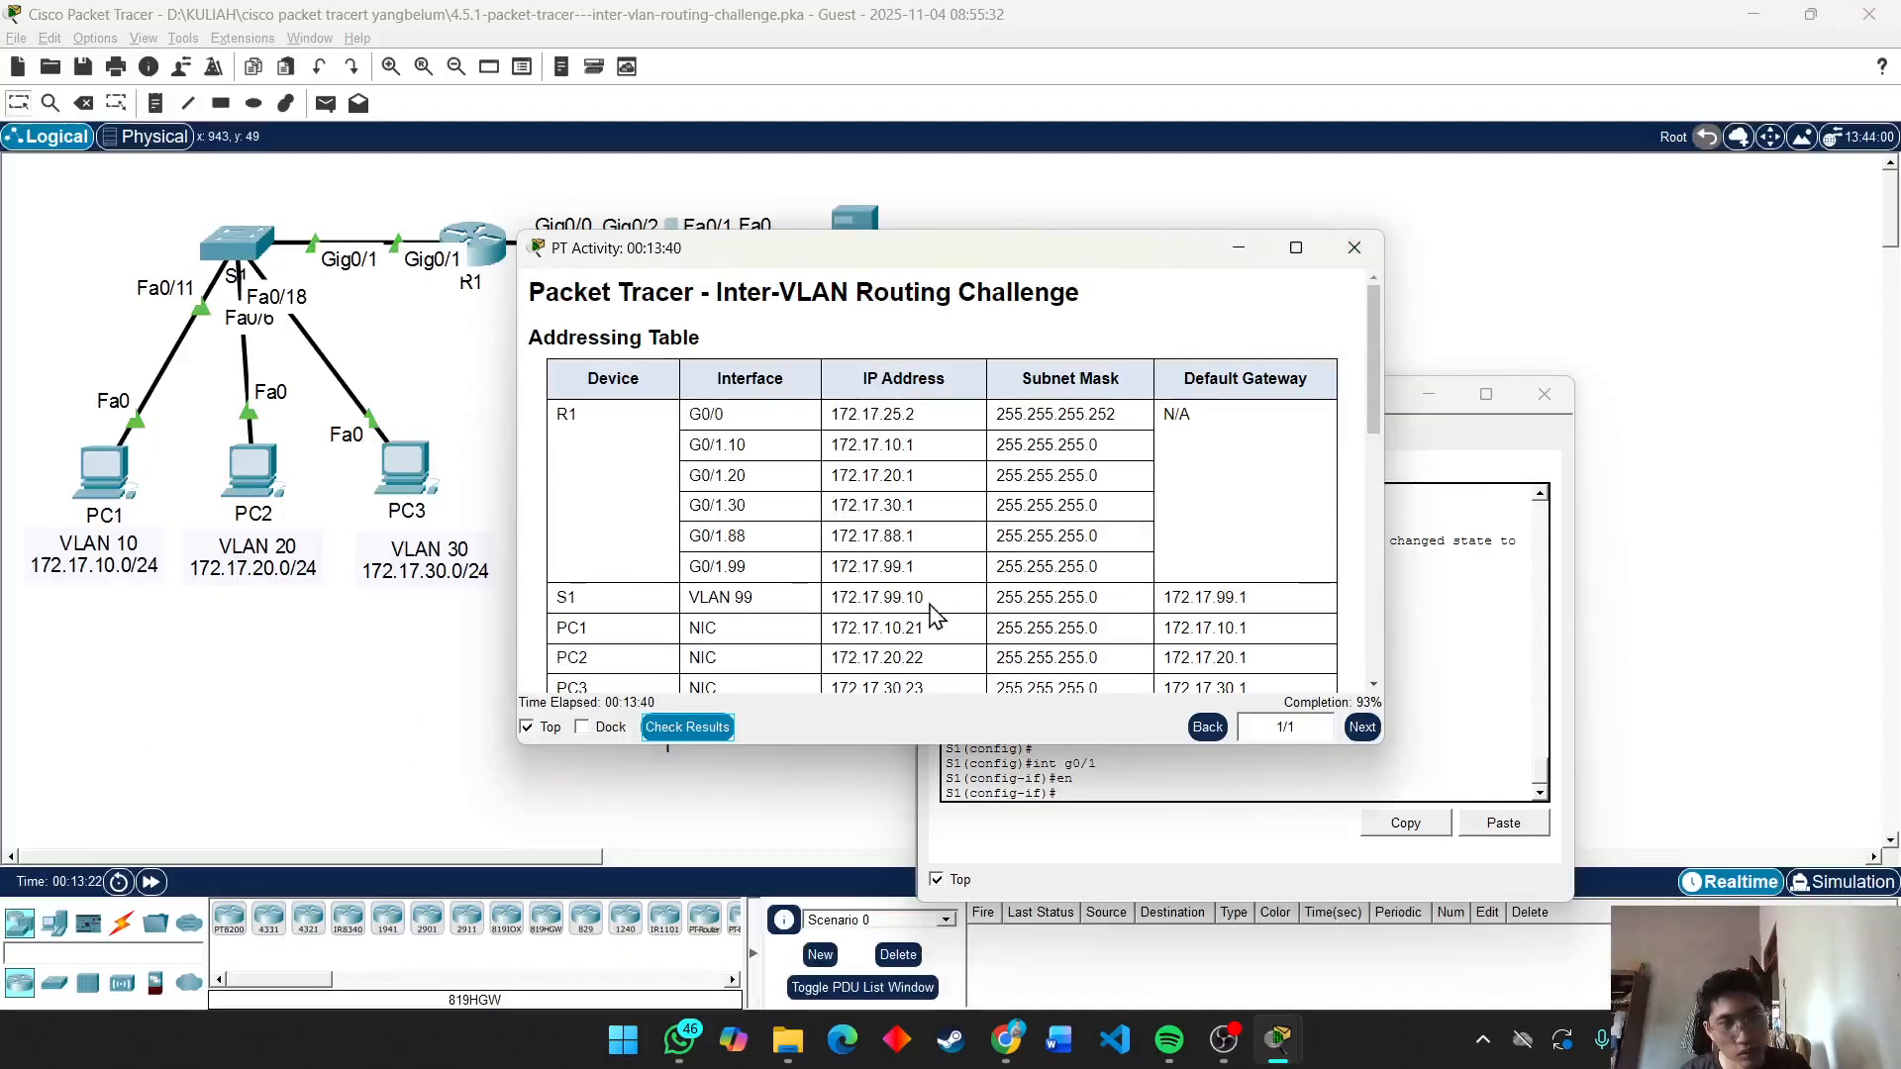
pyautogui.click(1427, 525)
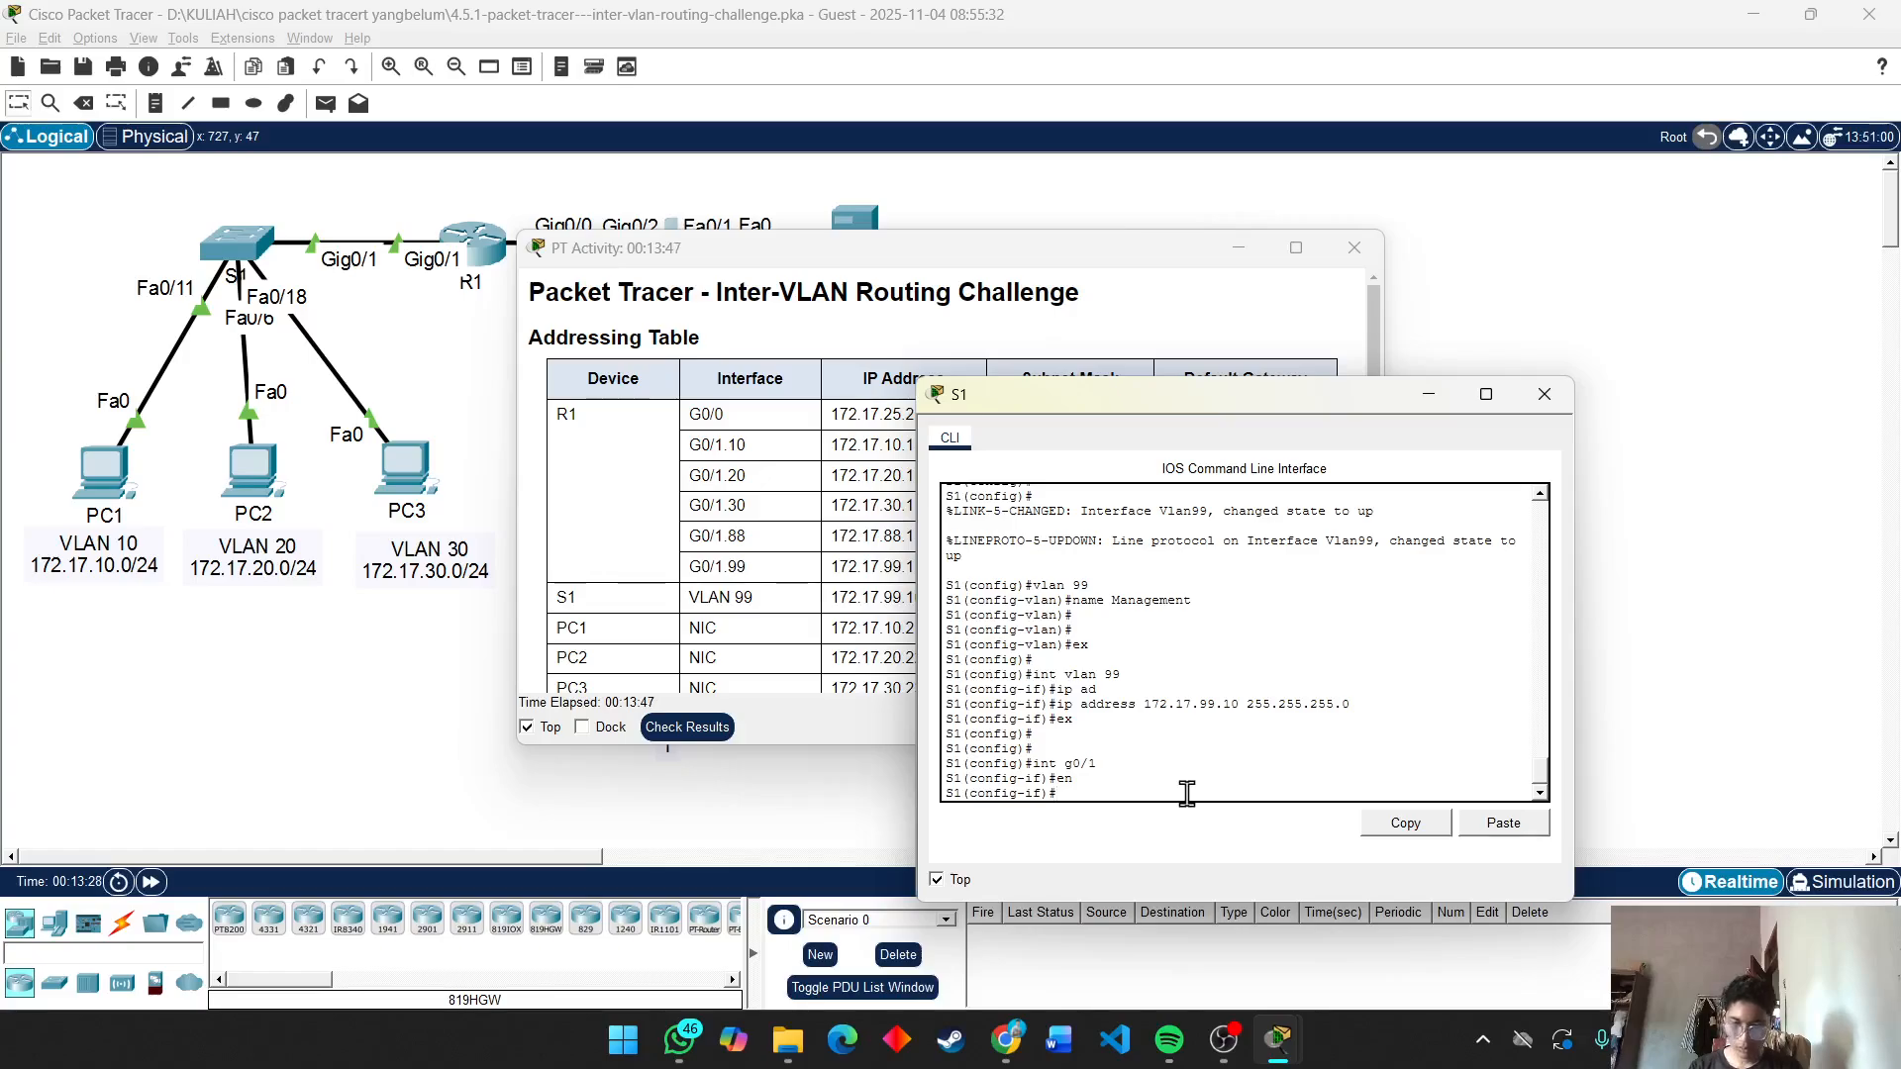
pyautogui.write('sw')
pyautogui.press('Tab')
pyautogui.write('m')
pyautogui.press('Tab')
pyautogui.write('tr')
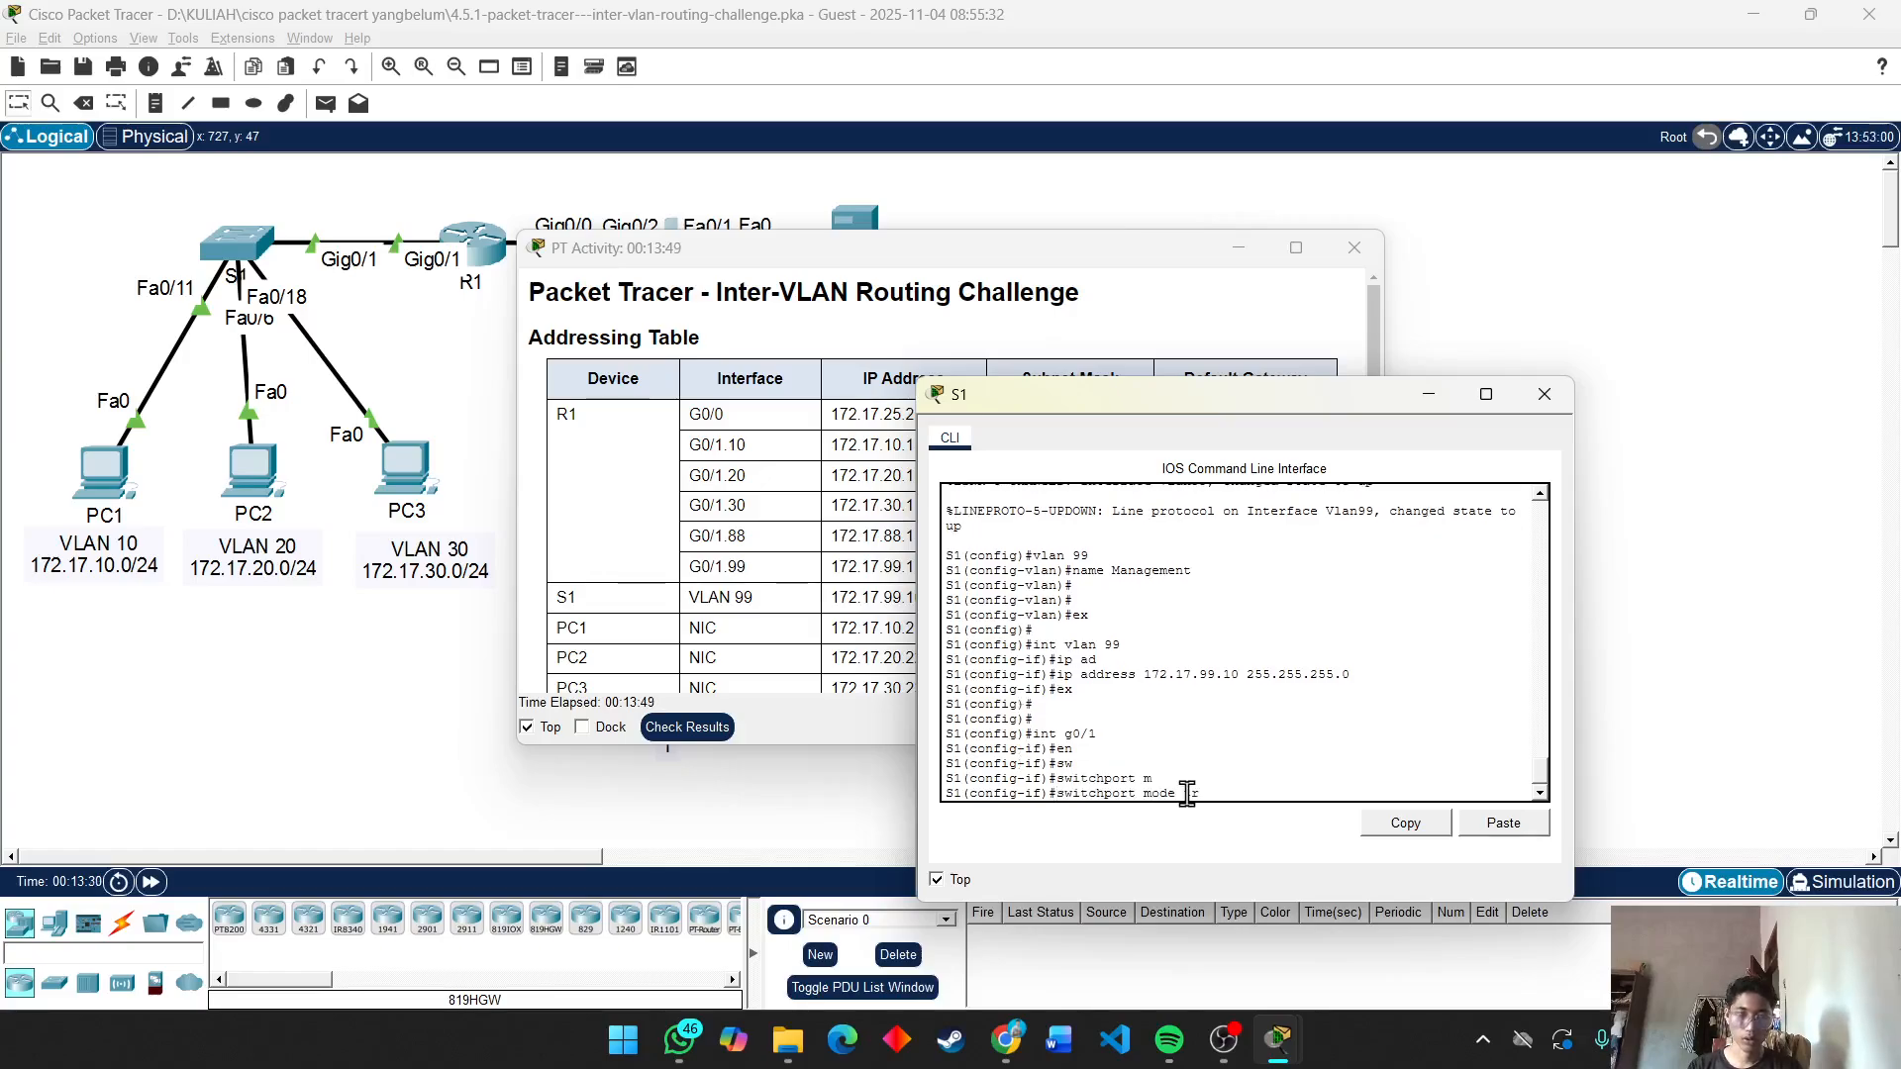
pyautogui.press('Tab')
pyautogui.press('Return')
# Try to set the native VLAN of S1's g0/1 trunk with the command switchport trunk native 88.
pyautogui.write('s')
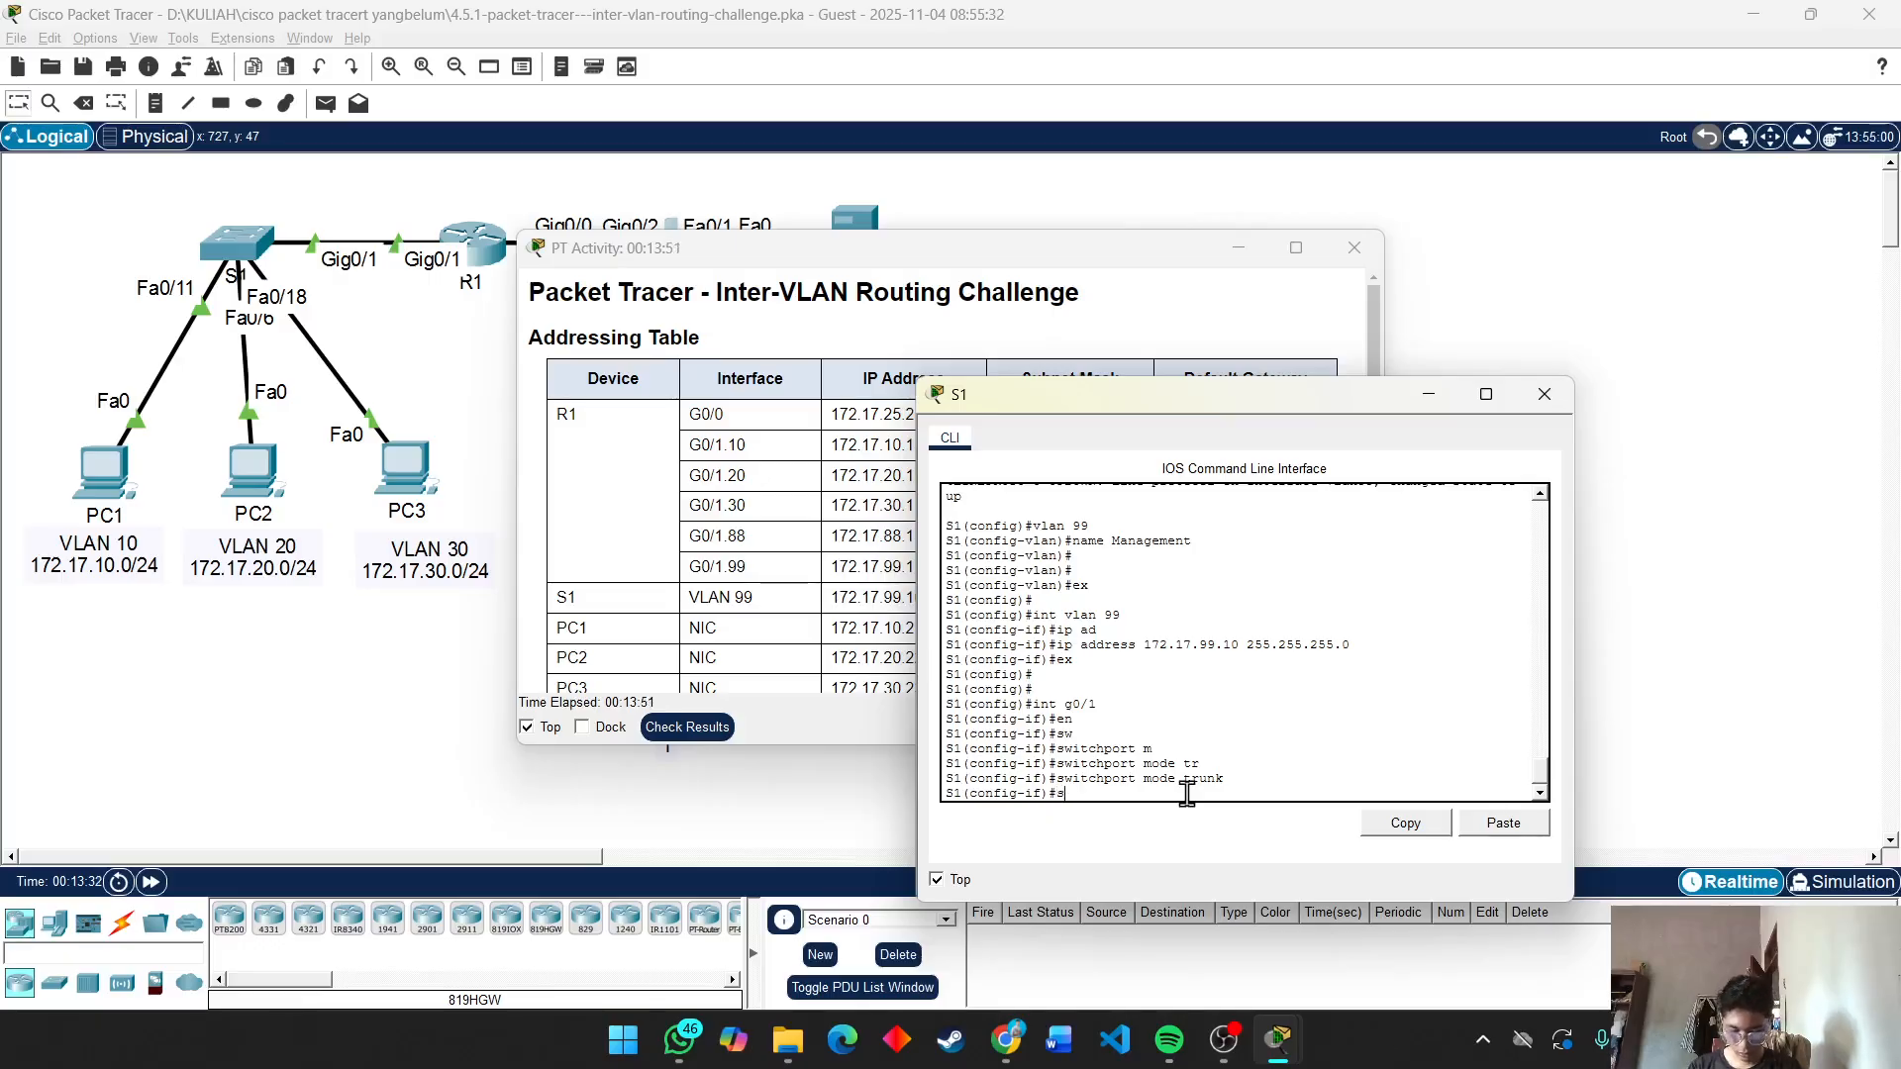
pyautogui.write('w')
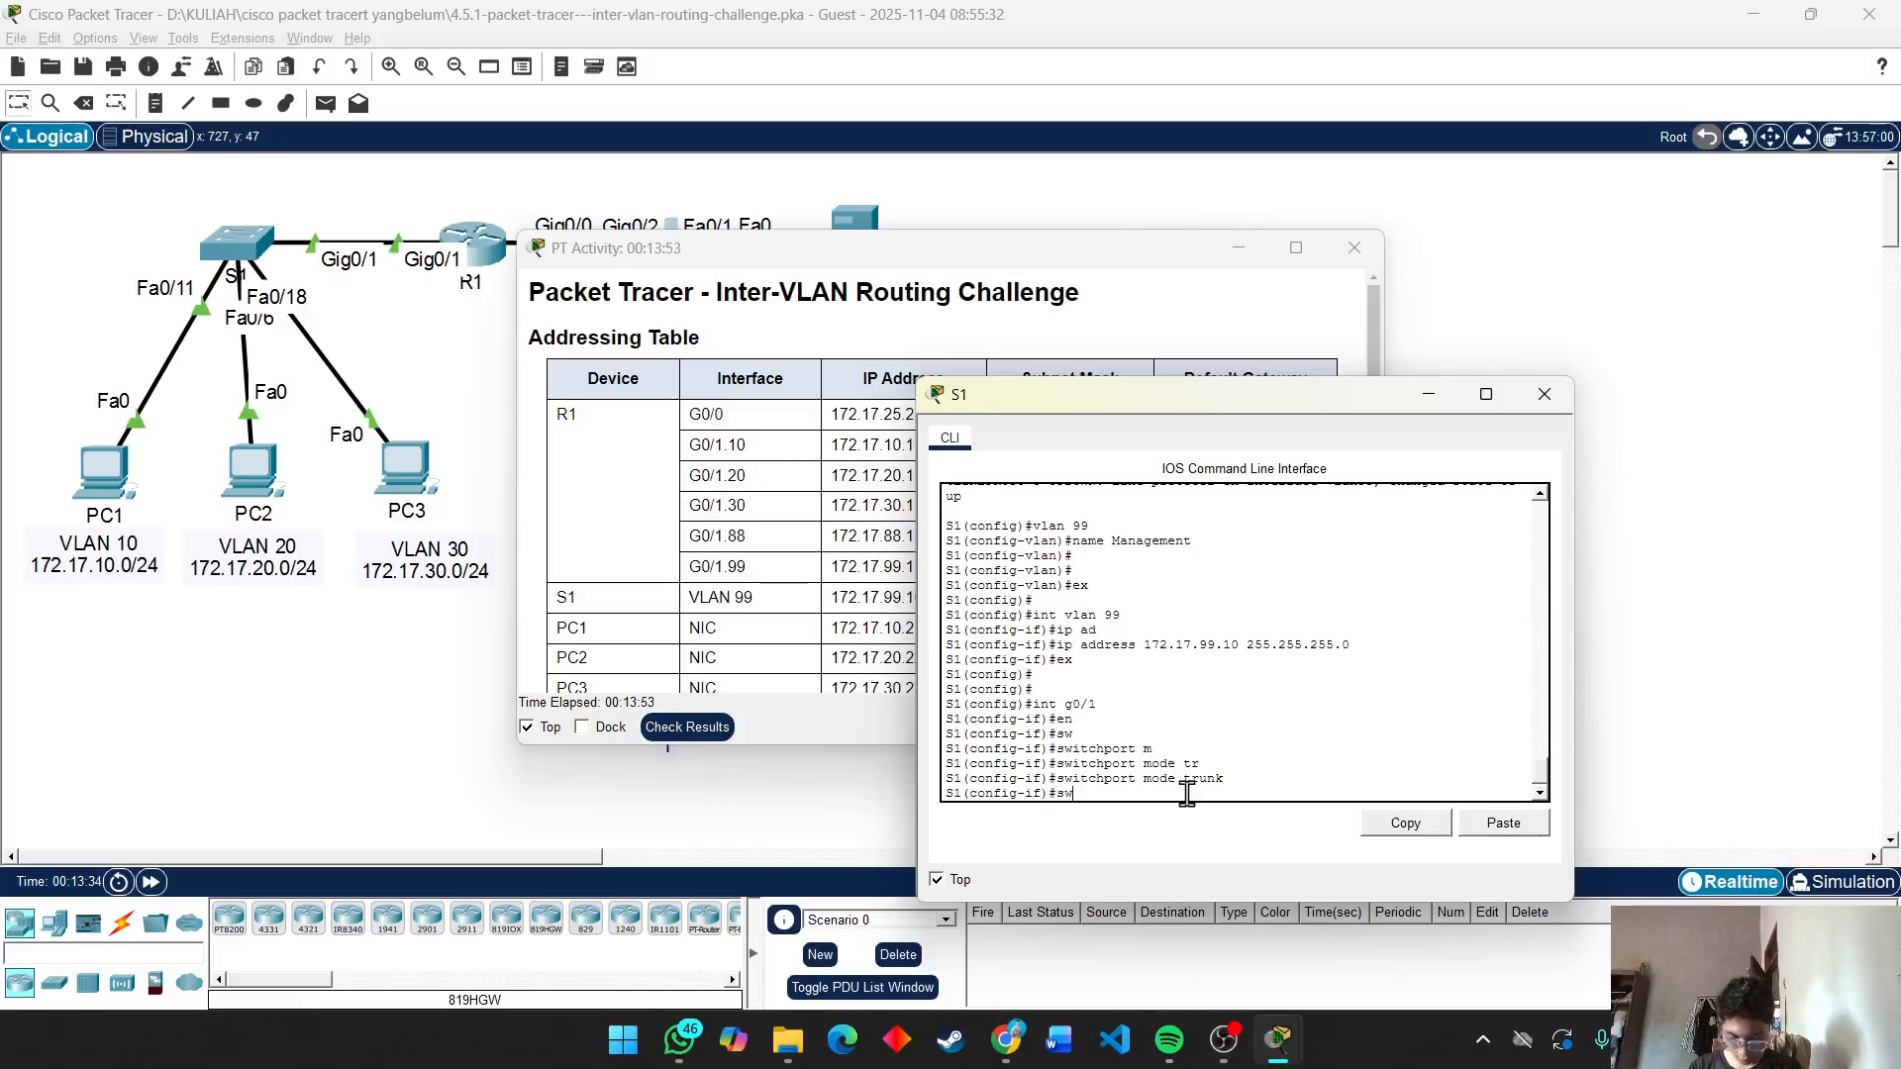
pyautogui.press('Tab')
pyautogui.write('tr')
pyautogui.press('Tab')
pyautogui.write('n')
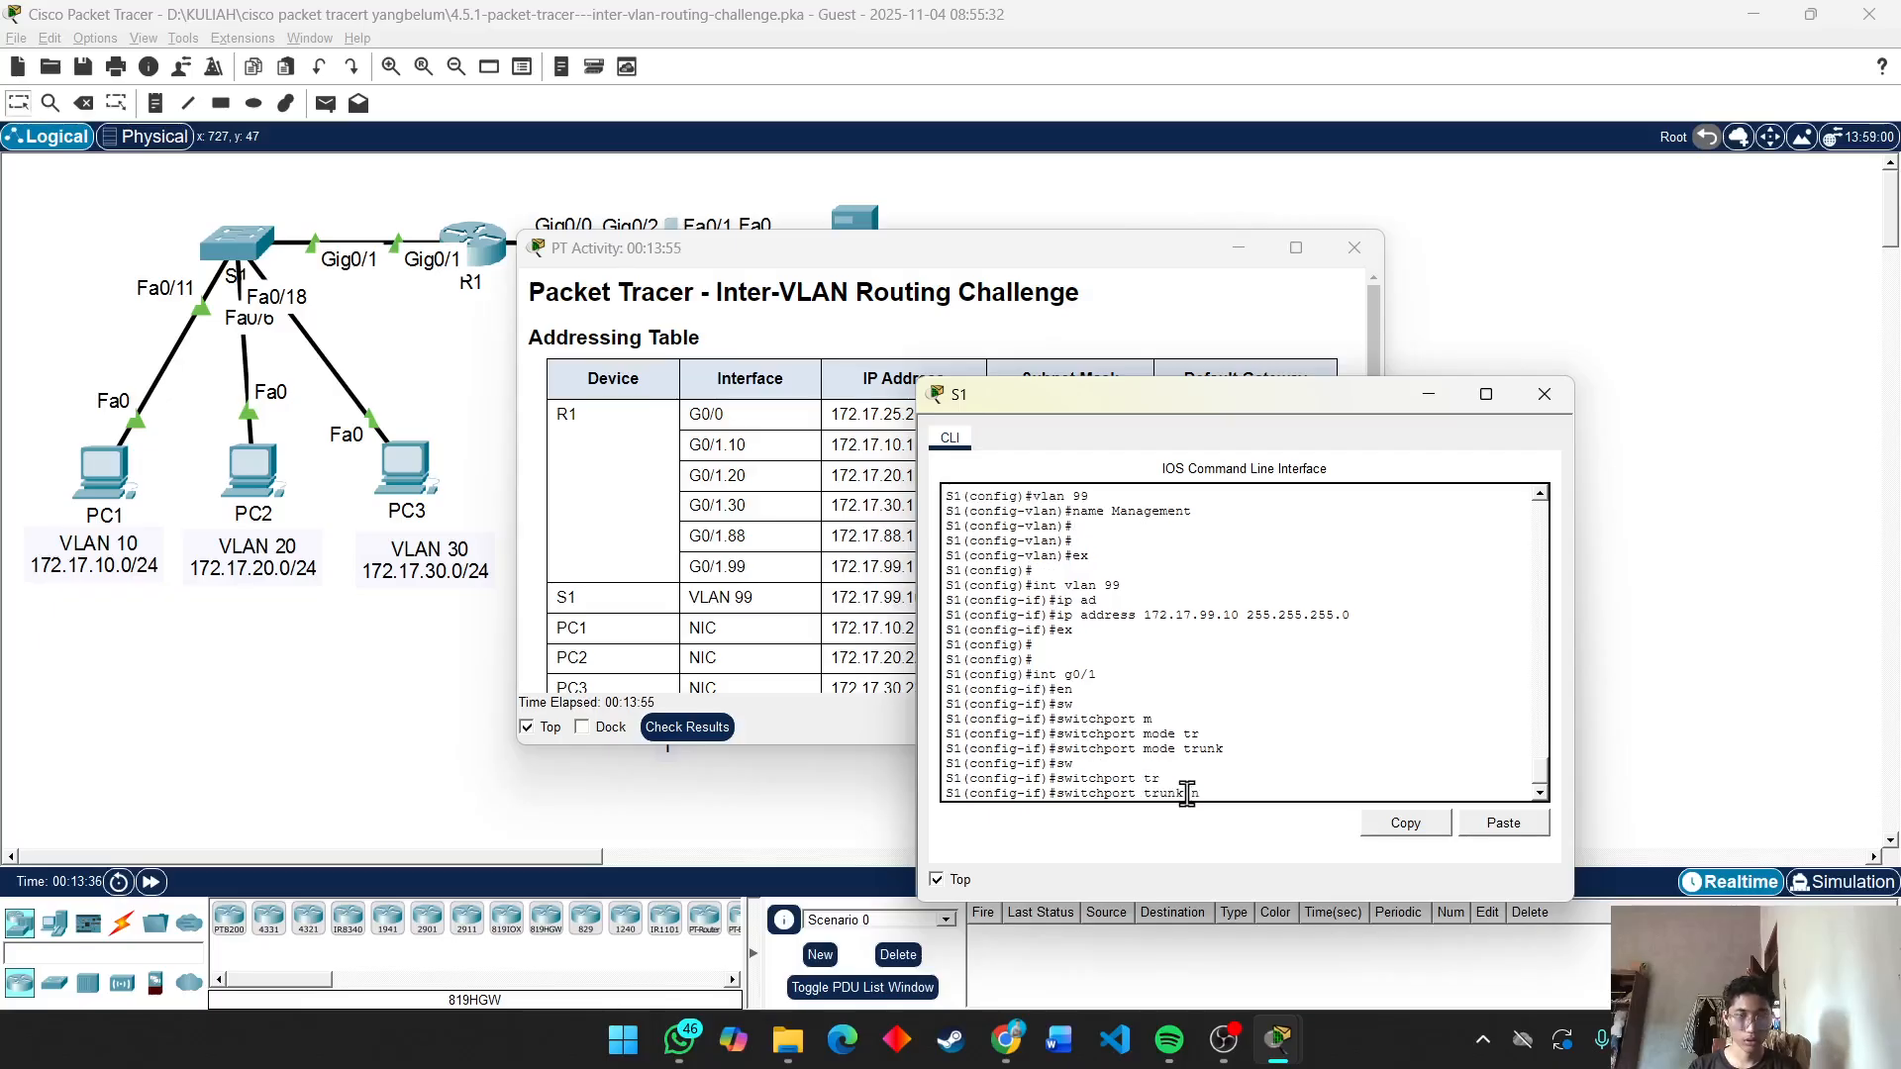
pyautogui.press('Tab')
pyautogui.write('88')
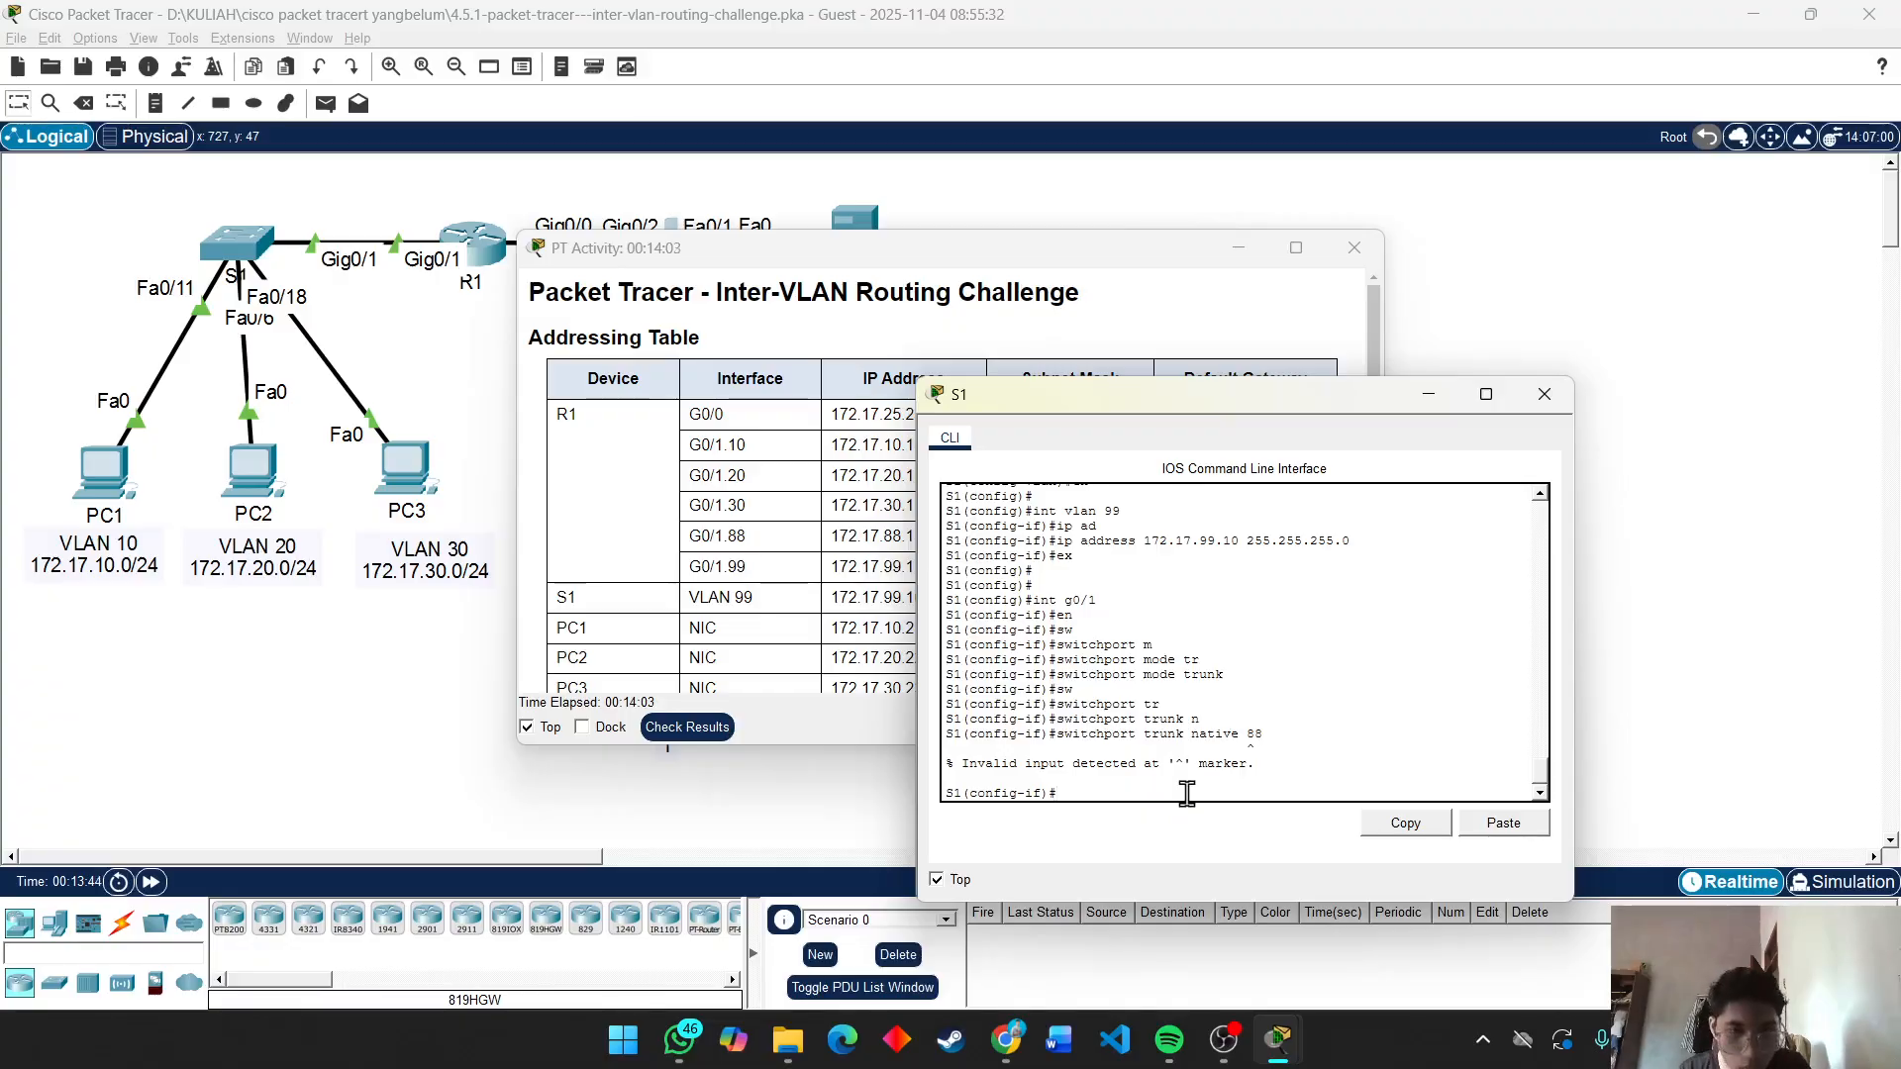
# Query the CLI help for switchport trunk native and retry the command with 88 on g0/1.
pyautogui.press('Up')
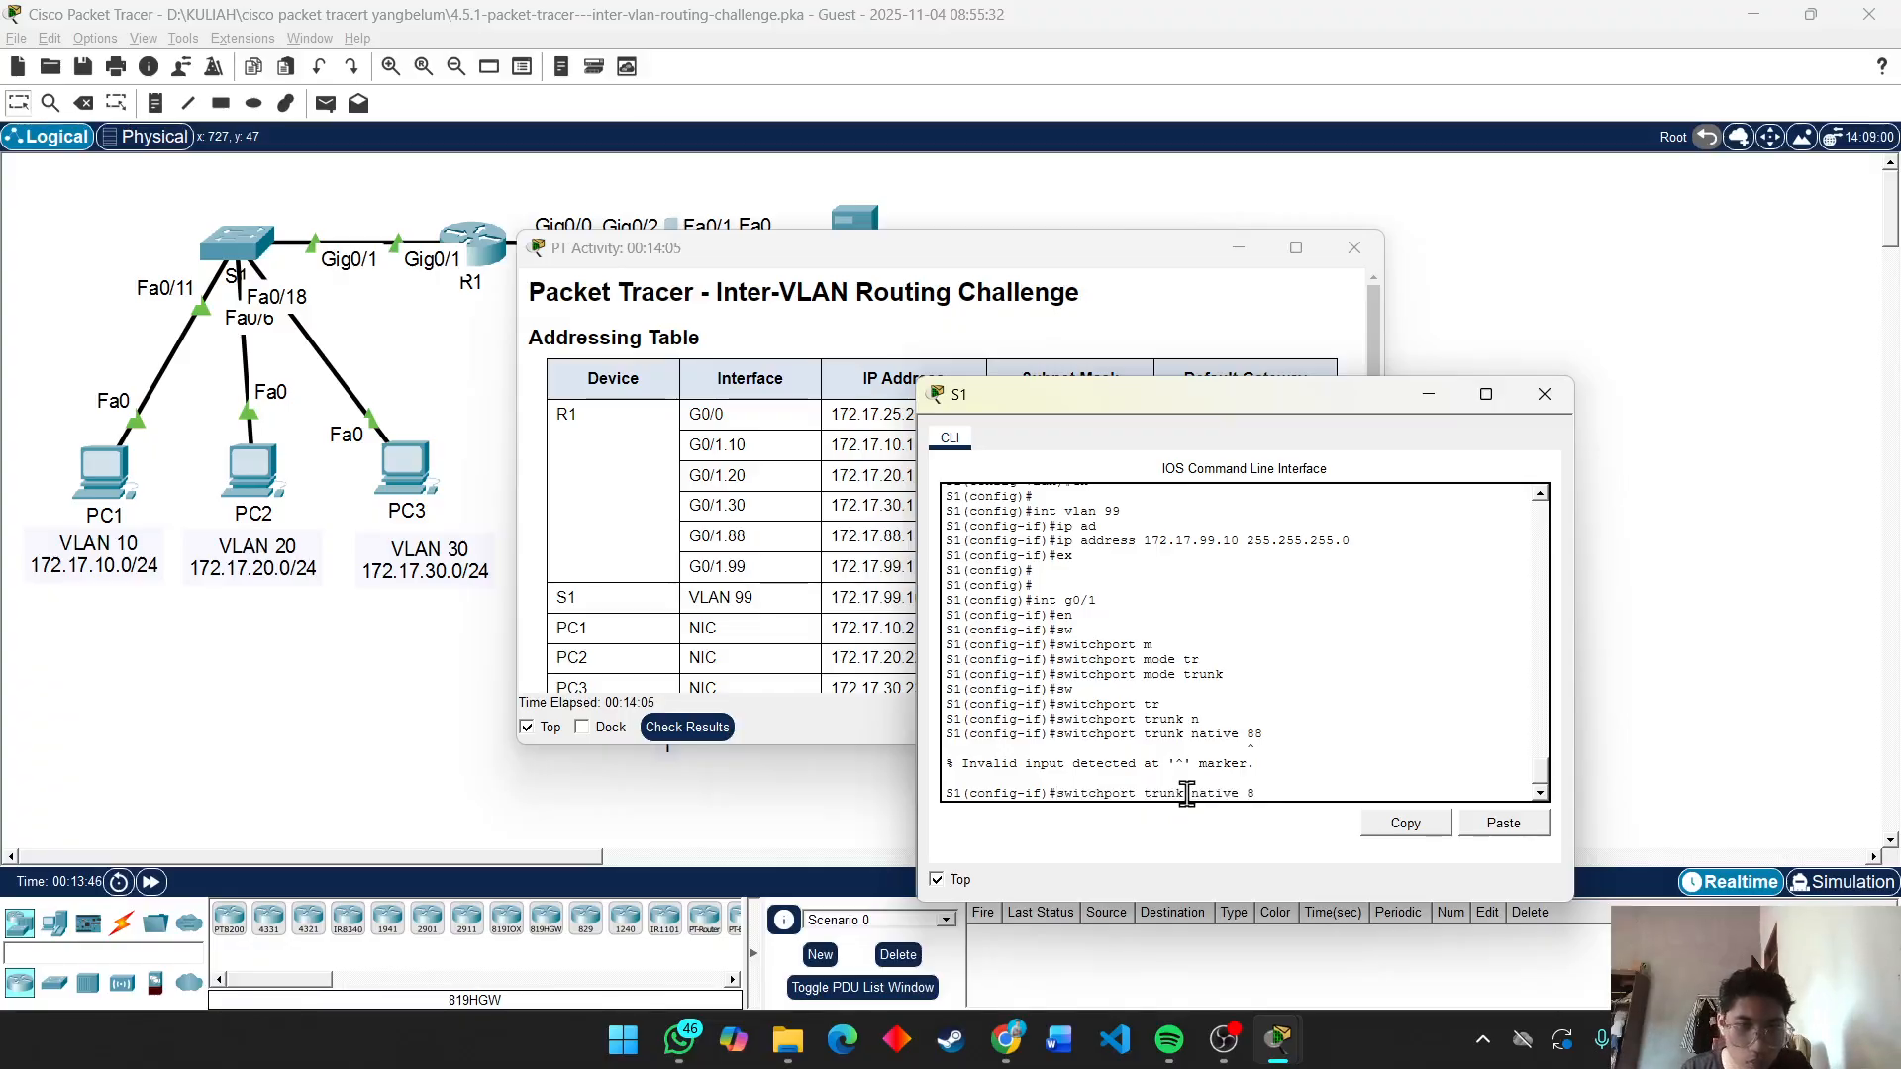
pyautogui.press('BackSpace')
pyautogui.press('BackSpace')
pyautogui.write('?')
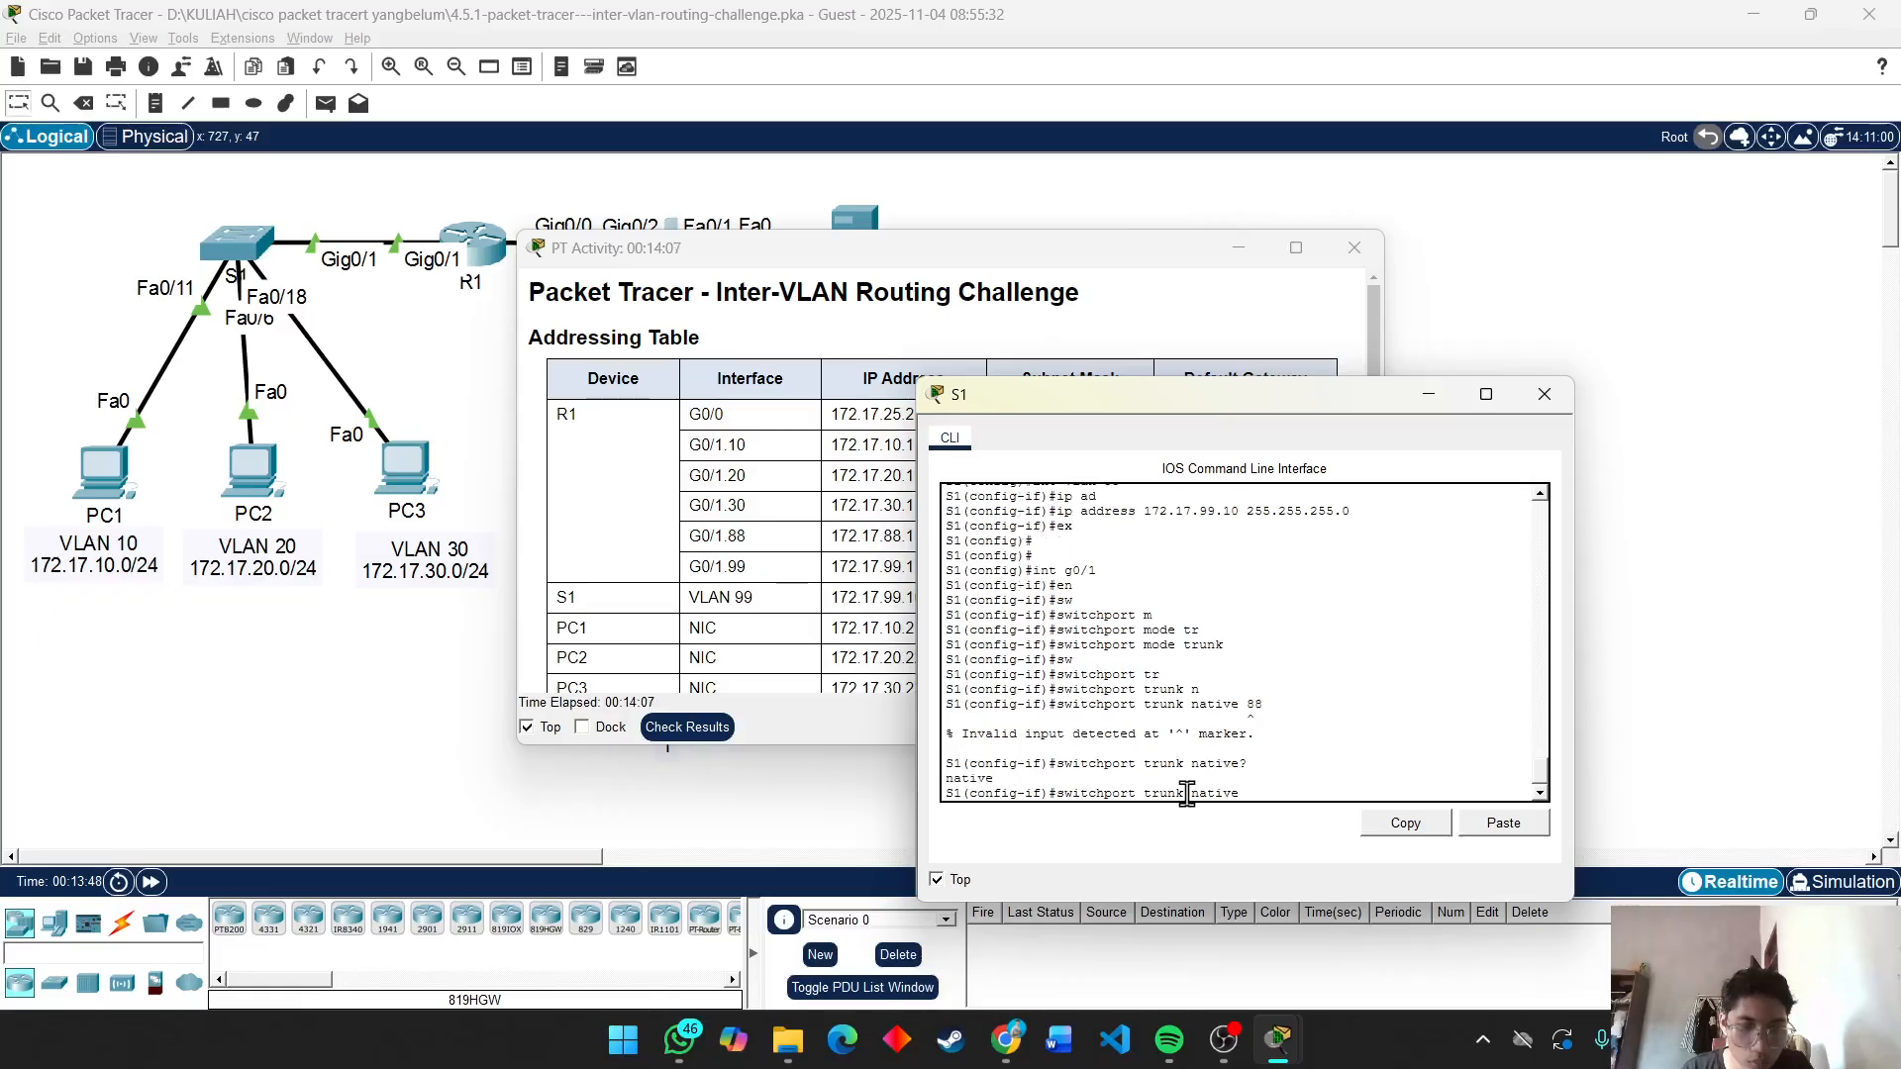
pyautogui.write(' ?')
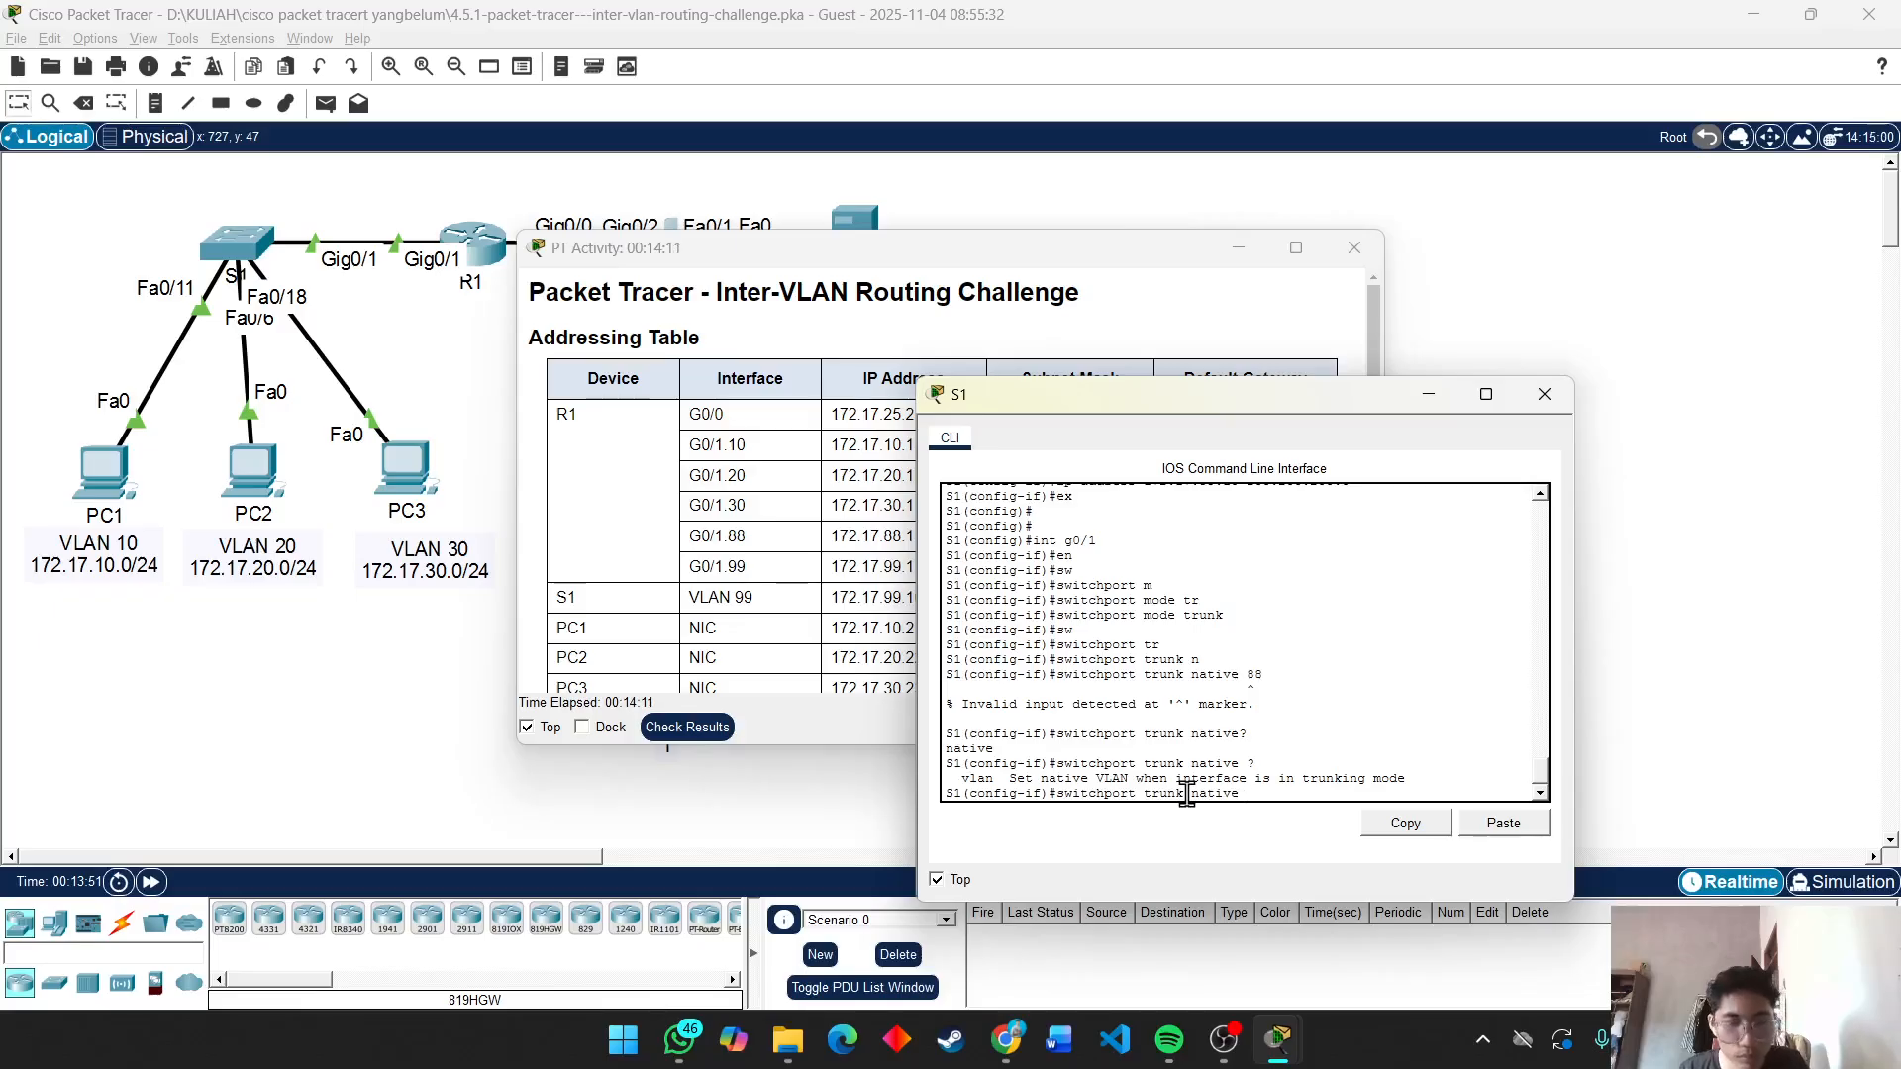
pyautogui.write(' 88')
pyautogui.press('Return')
pyautogui.press('Return')
pyautogui.press('Return')
pyautogui.press('Return')
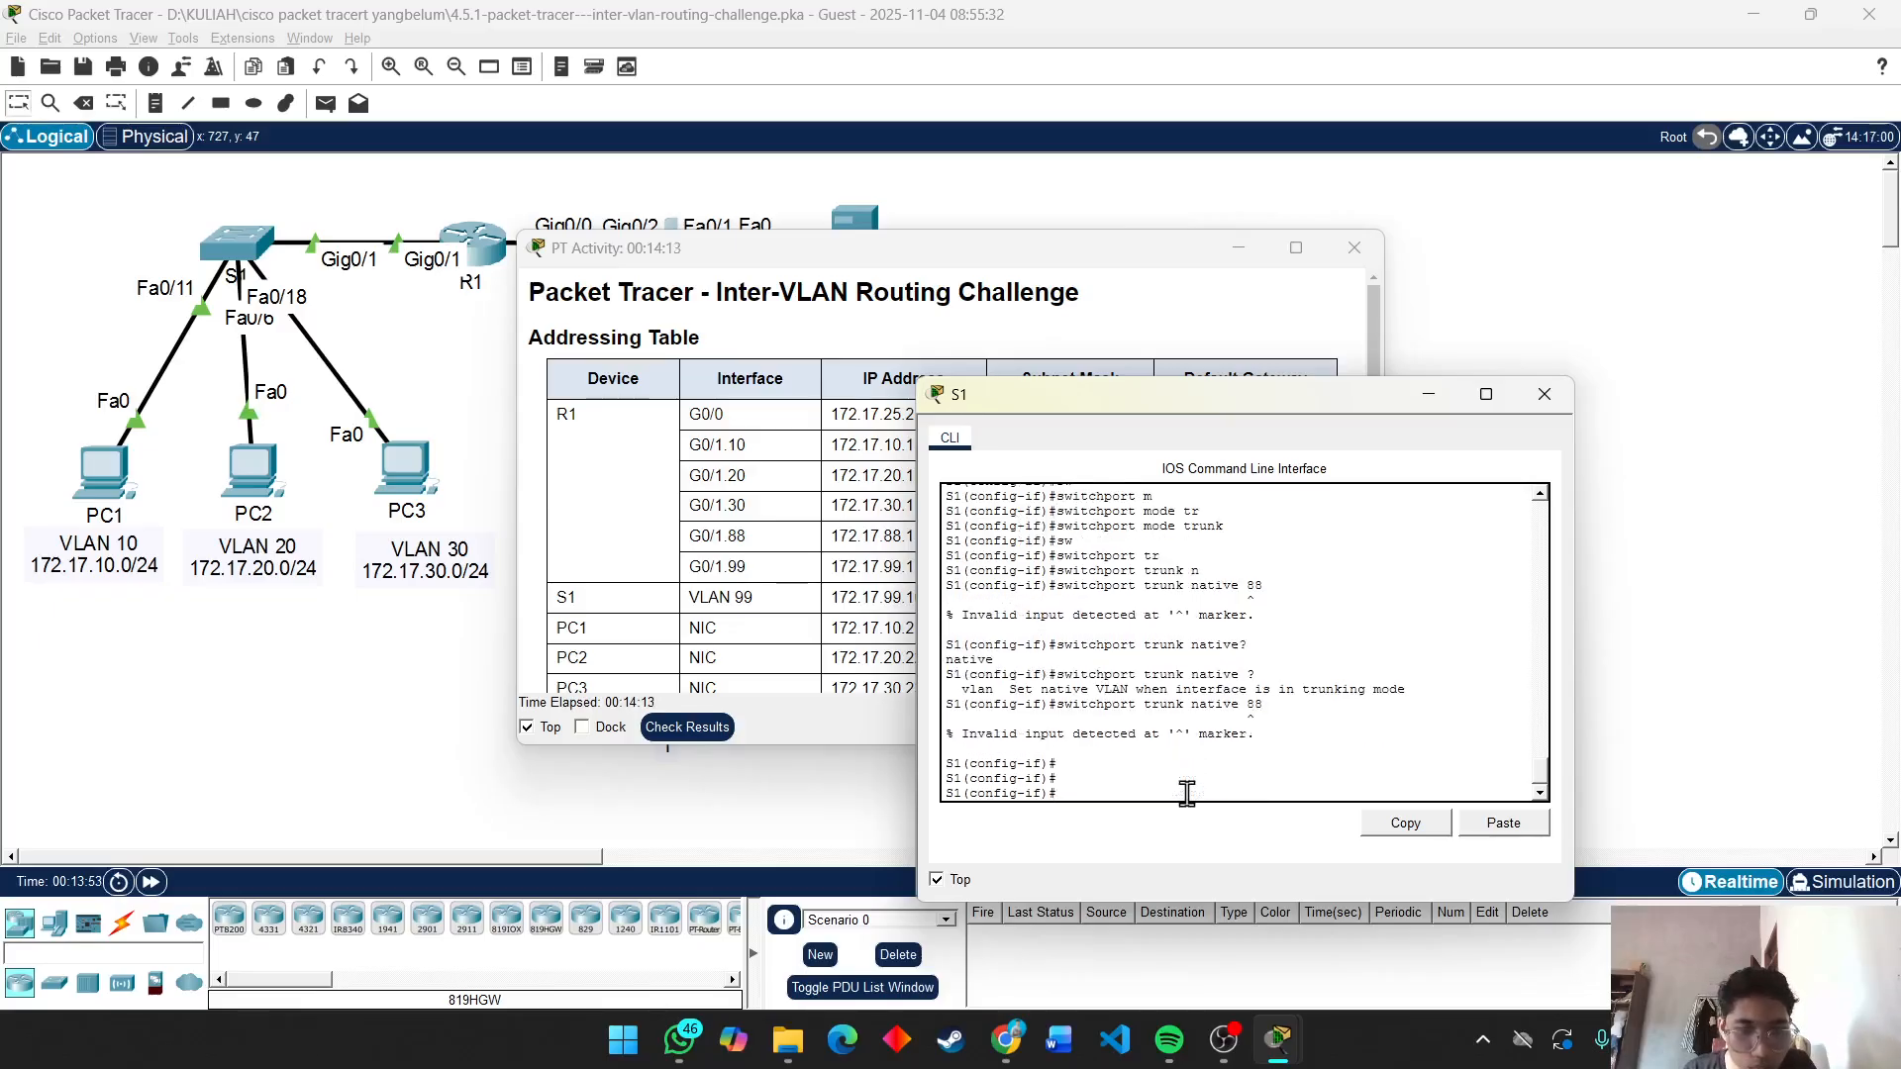
# Set S1's CLI aside, consult the instructions' addressing and VLAN port assignment tables, and reopen the activity results.
pyautogui.click(1427, 395)
pyautogui.moveTo(1031, 256); pyautogui.dragTo(1414, 152)
pyautogui.scroll(-3, 1206, 557)
pyautogui.scroll(-5, 1206, 557)
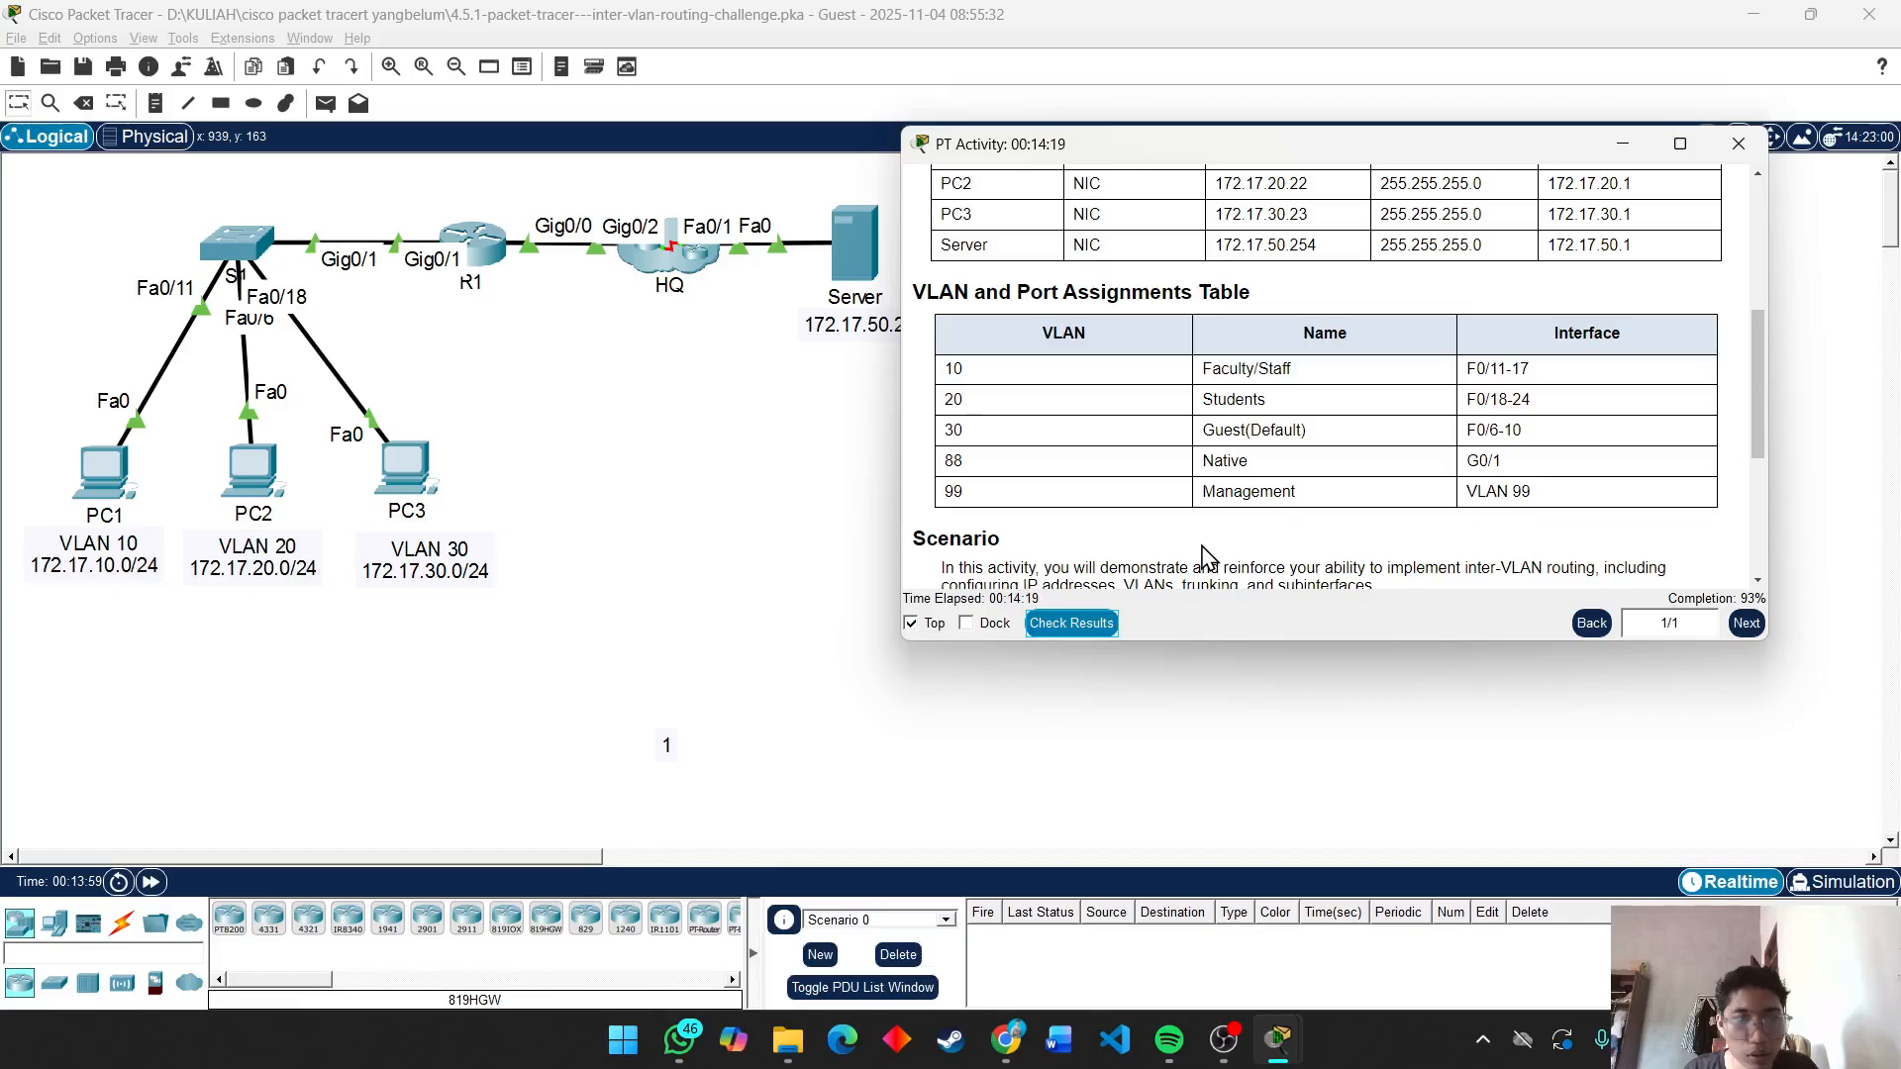
pyautogui.scroll(3, 1351, 406)
pyautogui.scroll(3, 1351, 406)
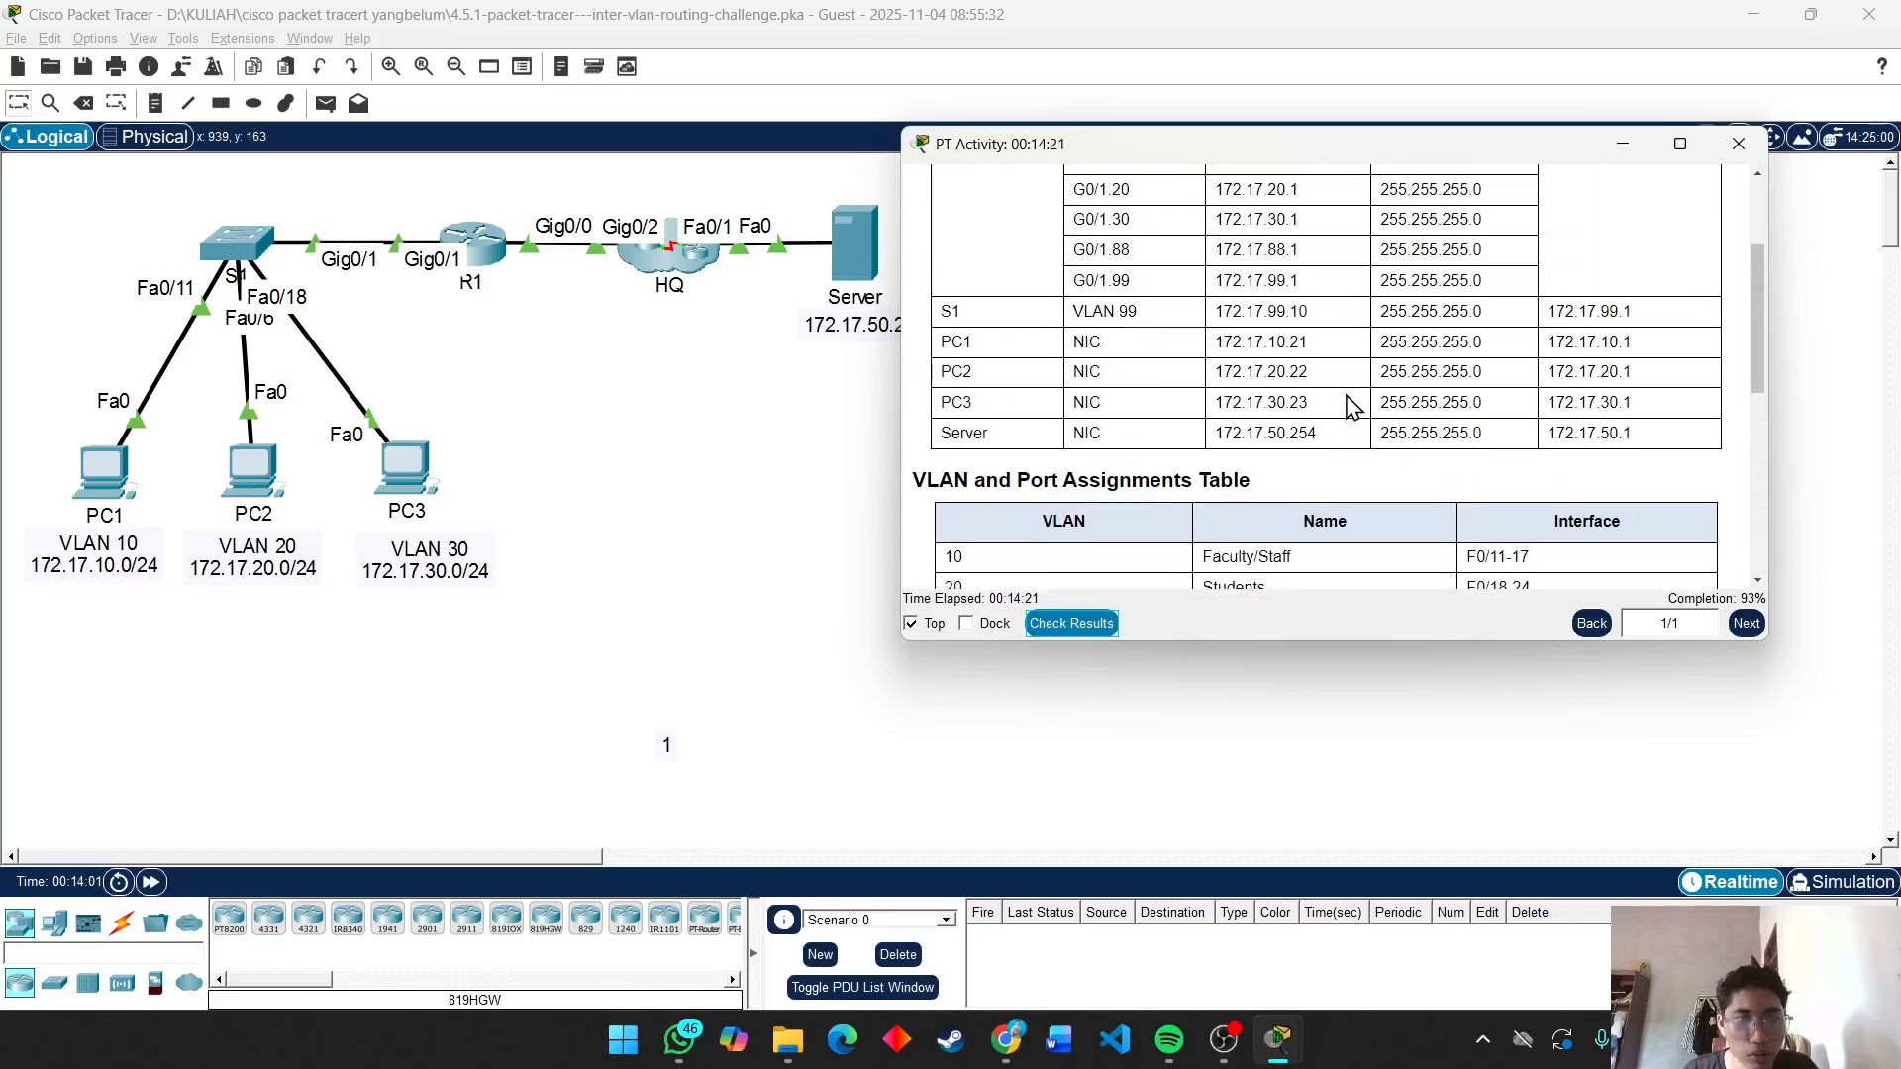
pyautogui.scroll(1, 1183, 386)
pyautogui.scroll(-5, 1183, 384)
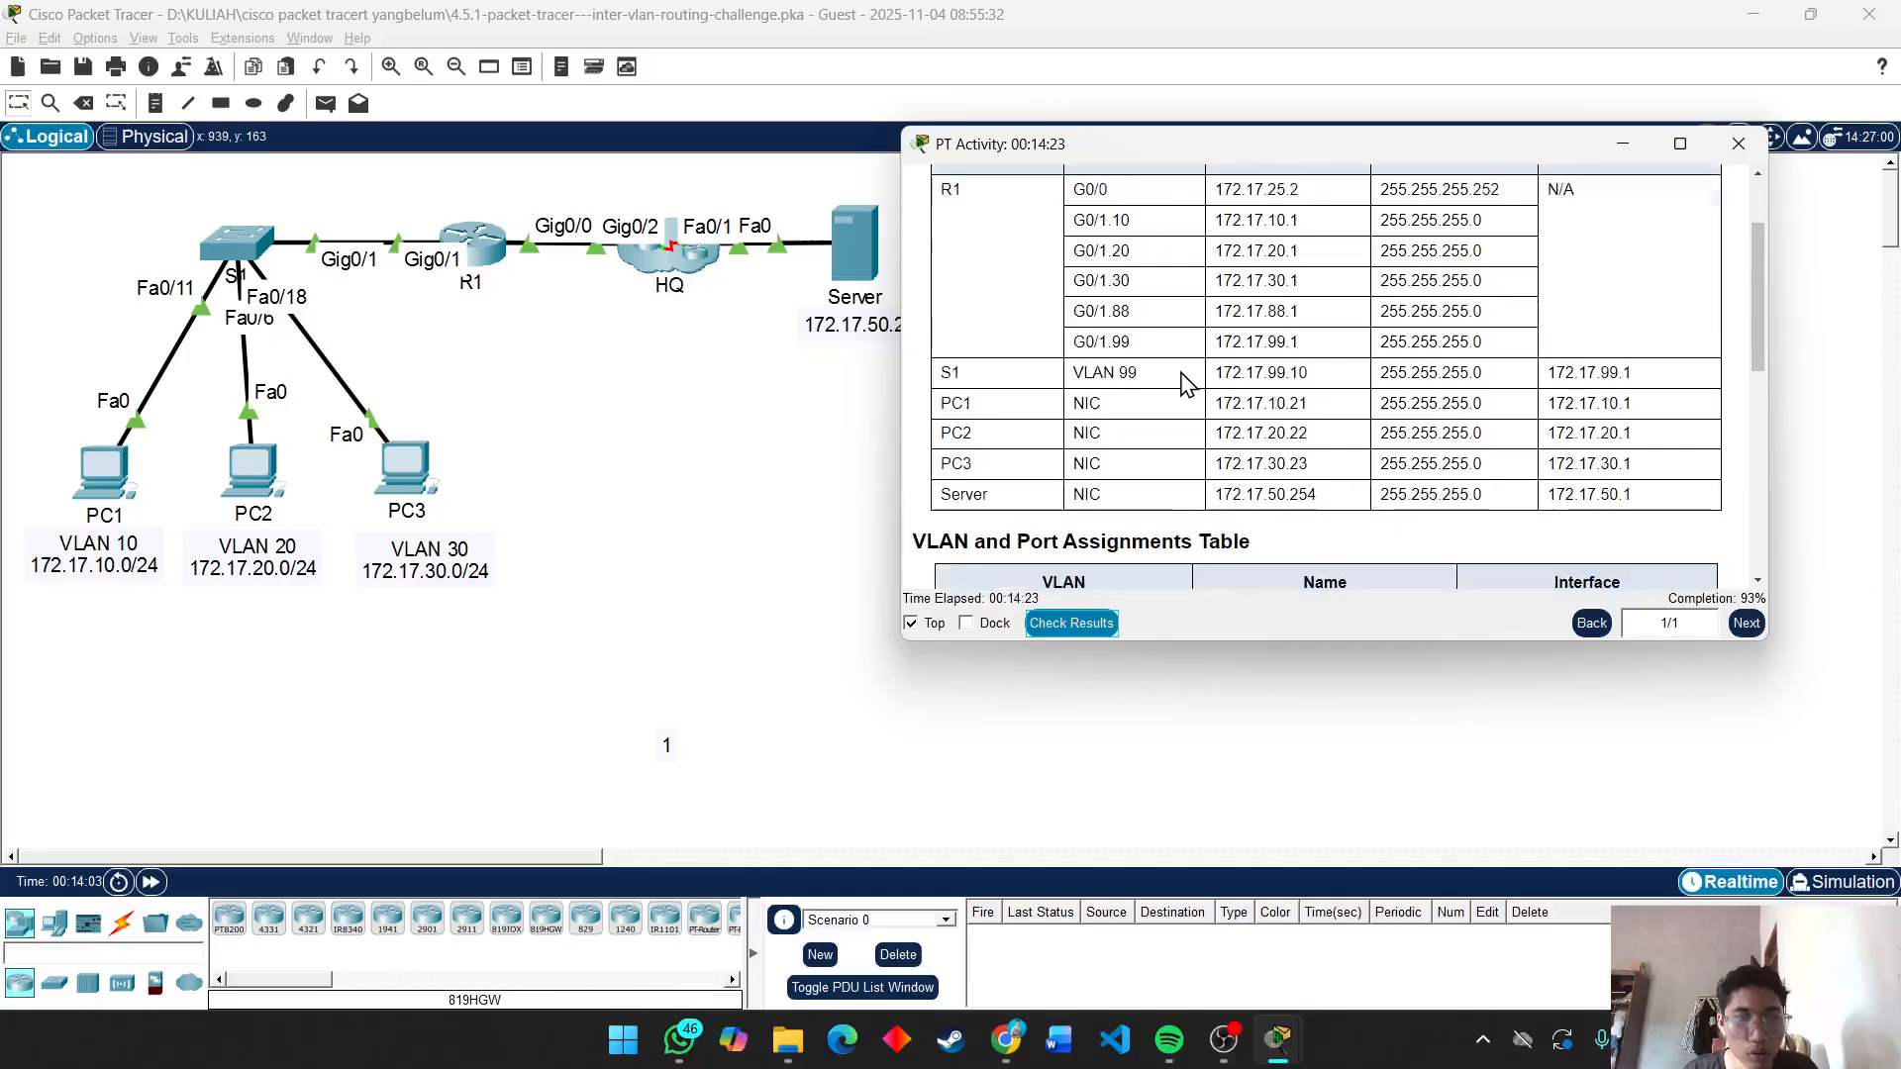
pyautogui.scroll(5, 1188, 385)
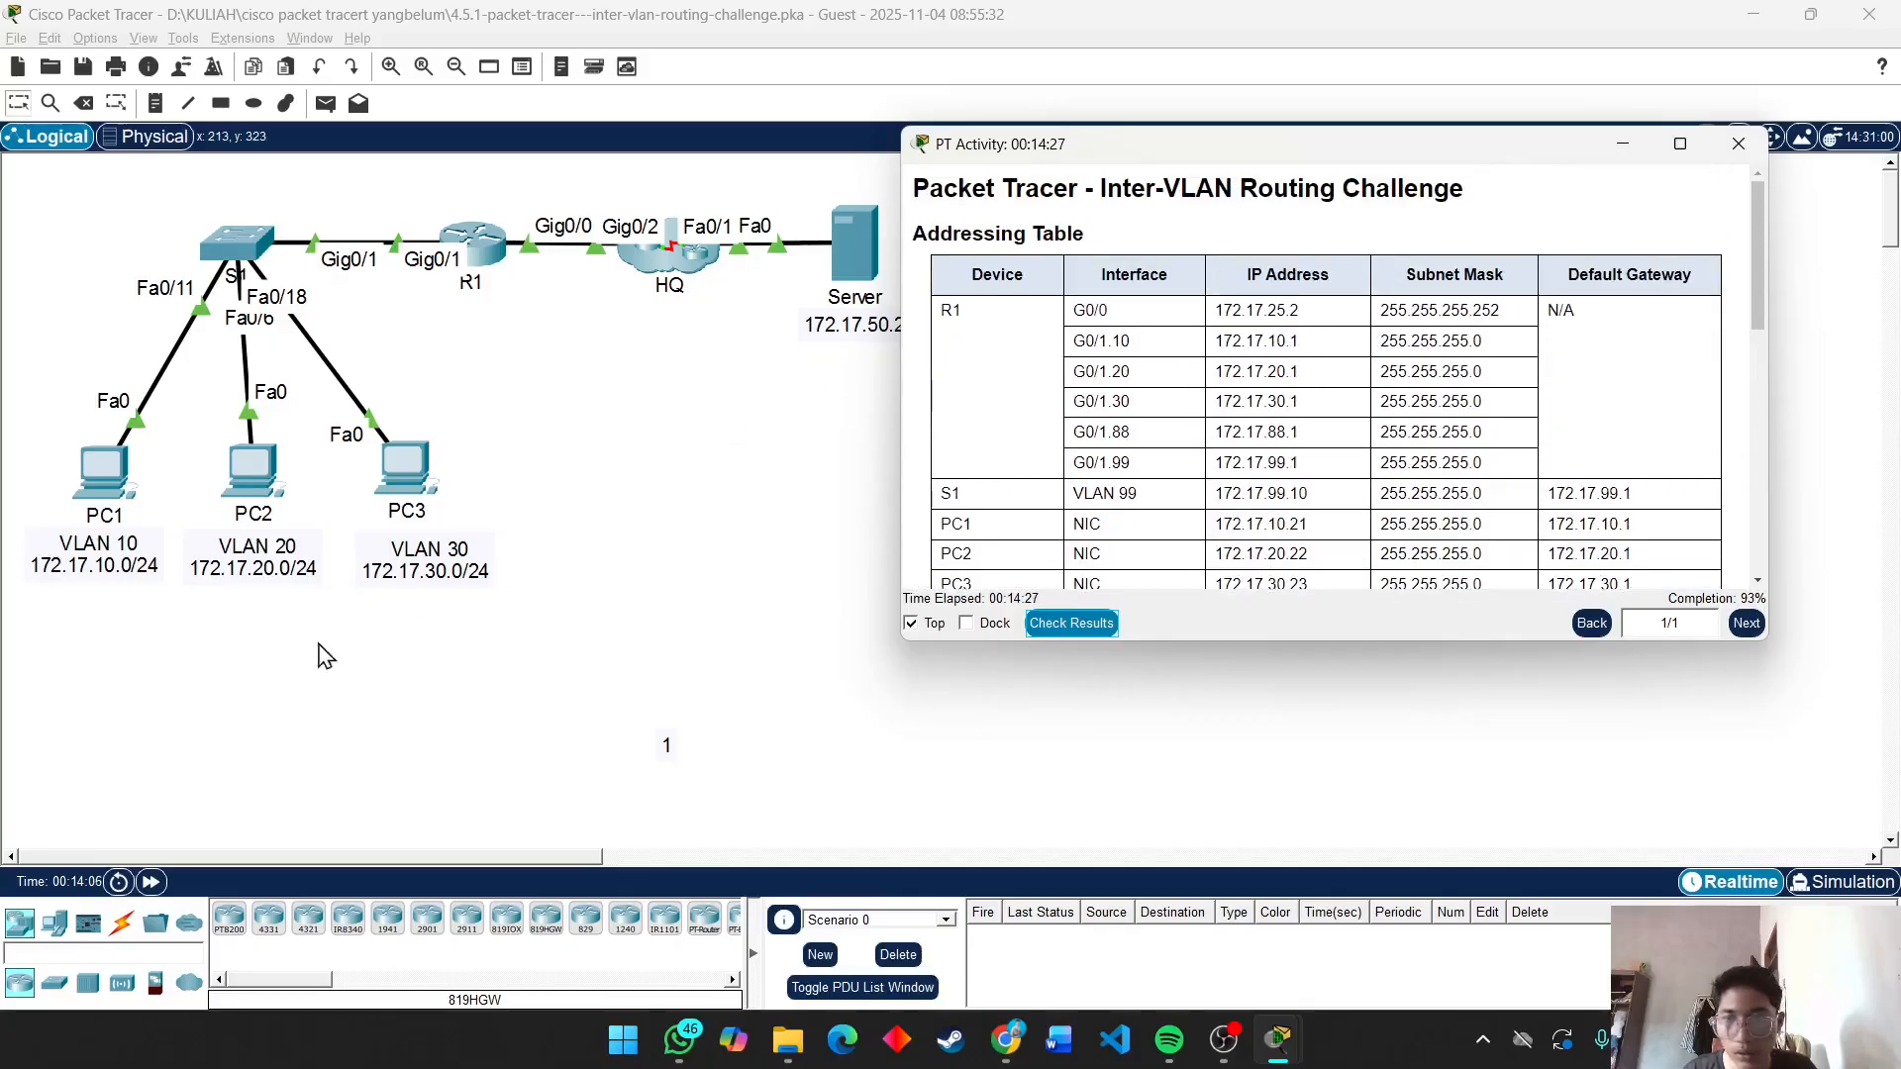
pyautogui.click(1055, 626)
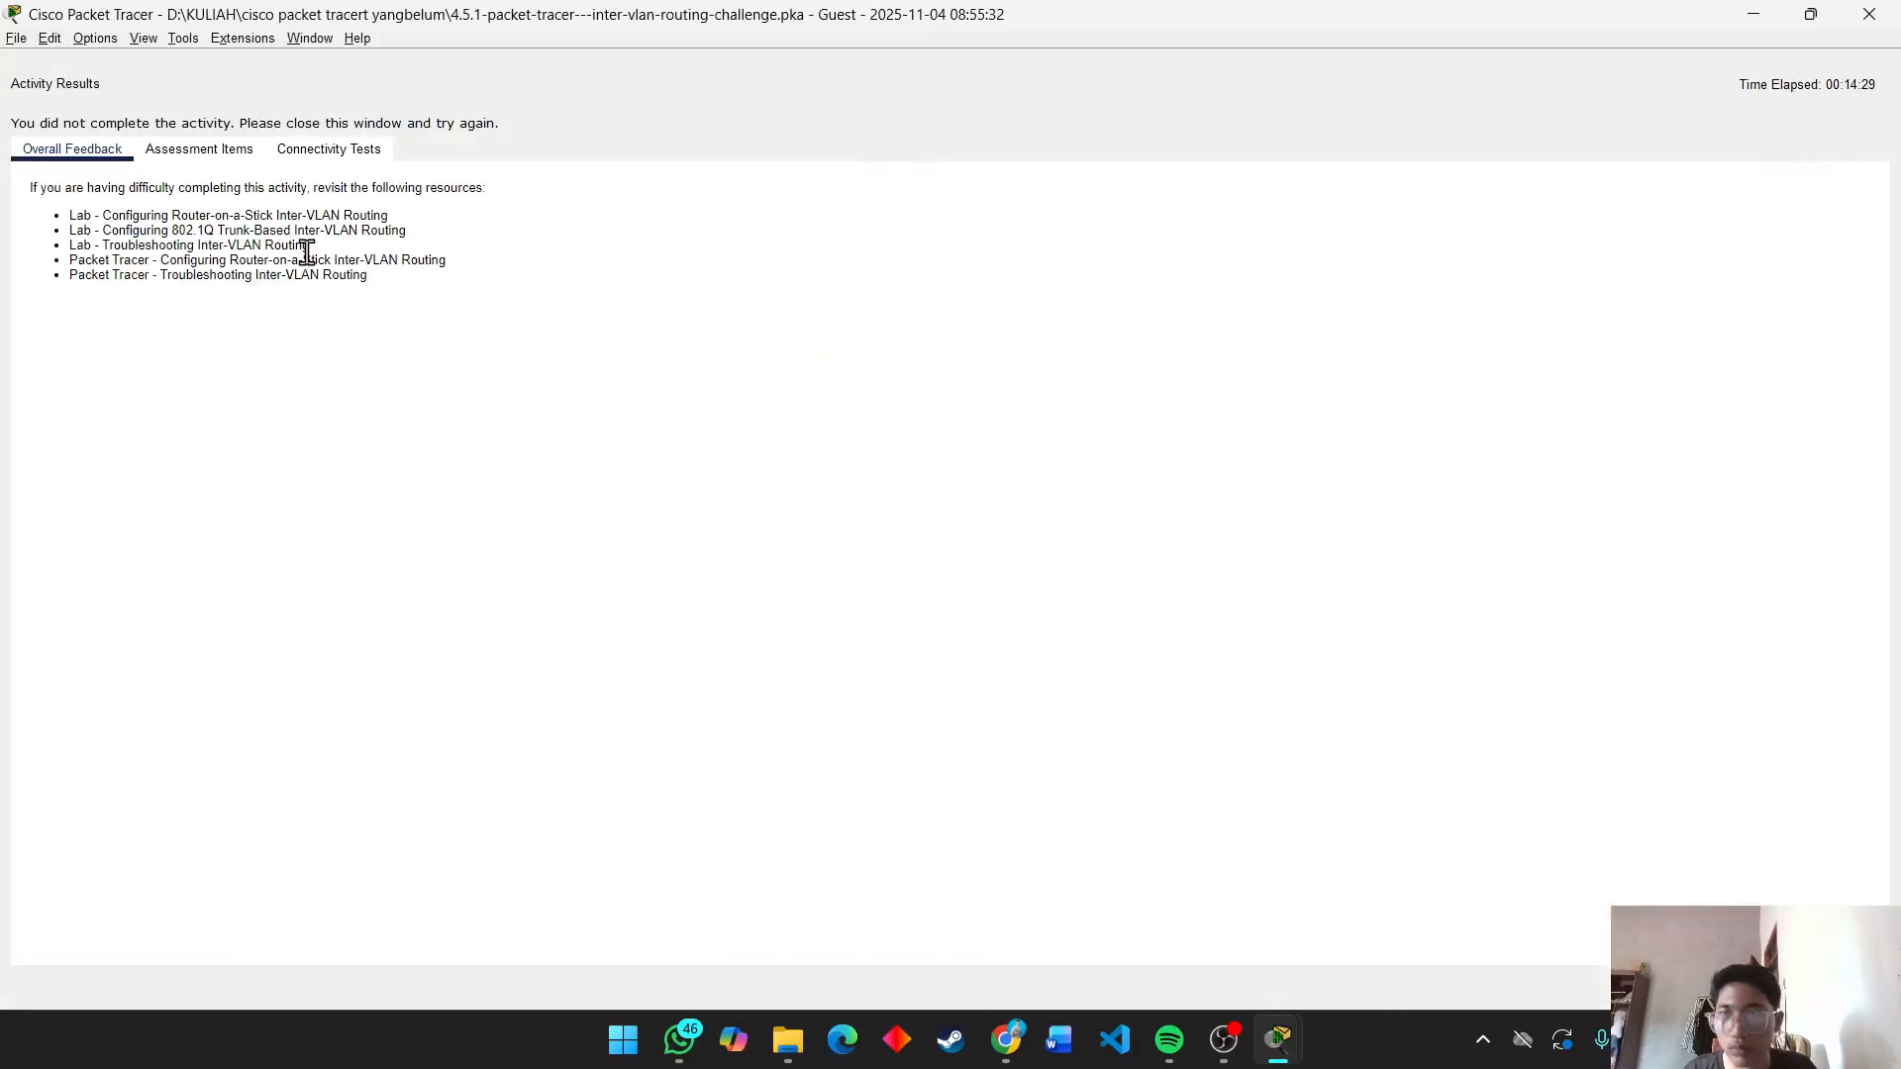
# Review S1's port status and native VLAN entries in the assessment items with S1's CLI brought back up.
pyautogui.click(222, 151)
pyautogui.hotkey('alt', 'Tab')
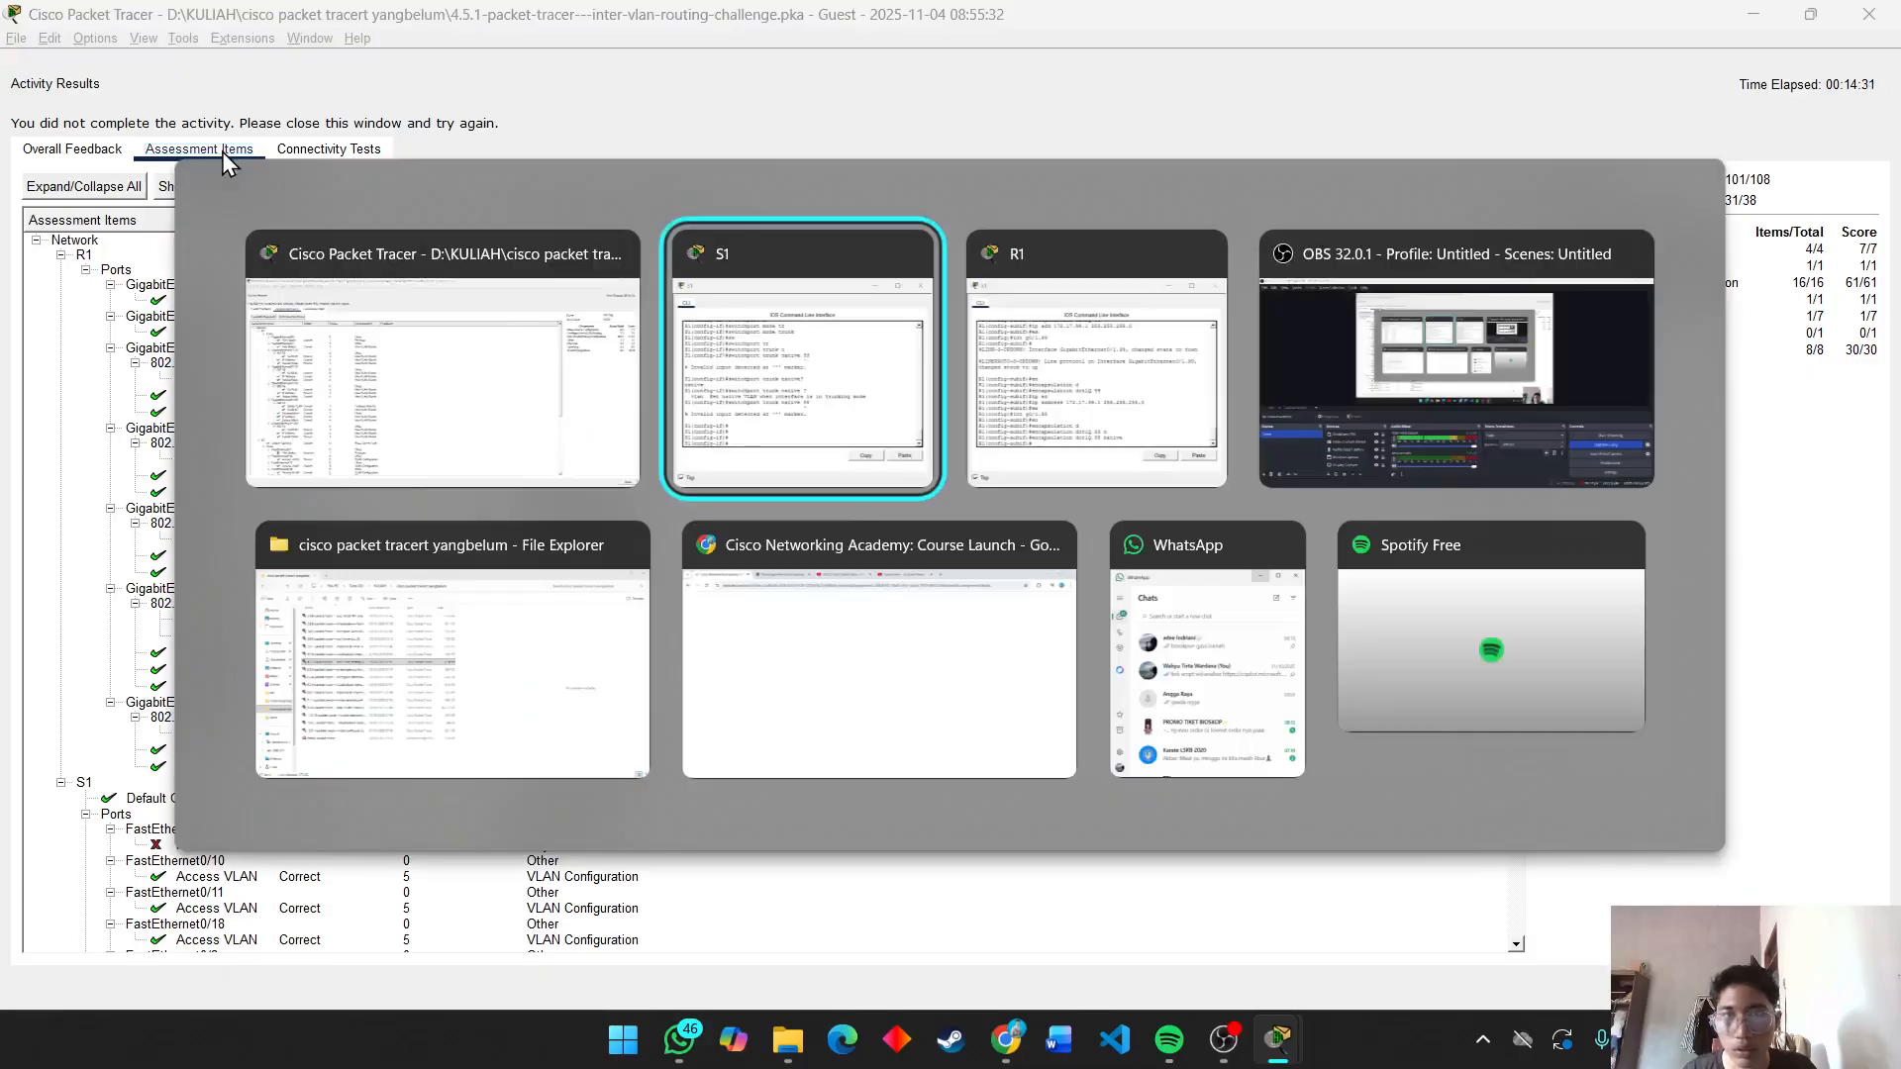
pyautogui.scroll(-8, 432, 743)
pyautogui.scroll(-1, 432, 743)
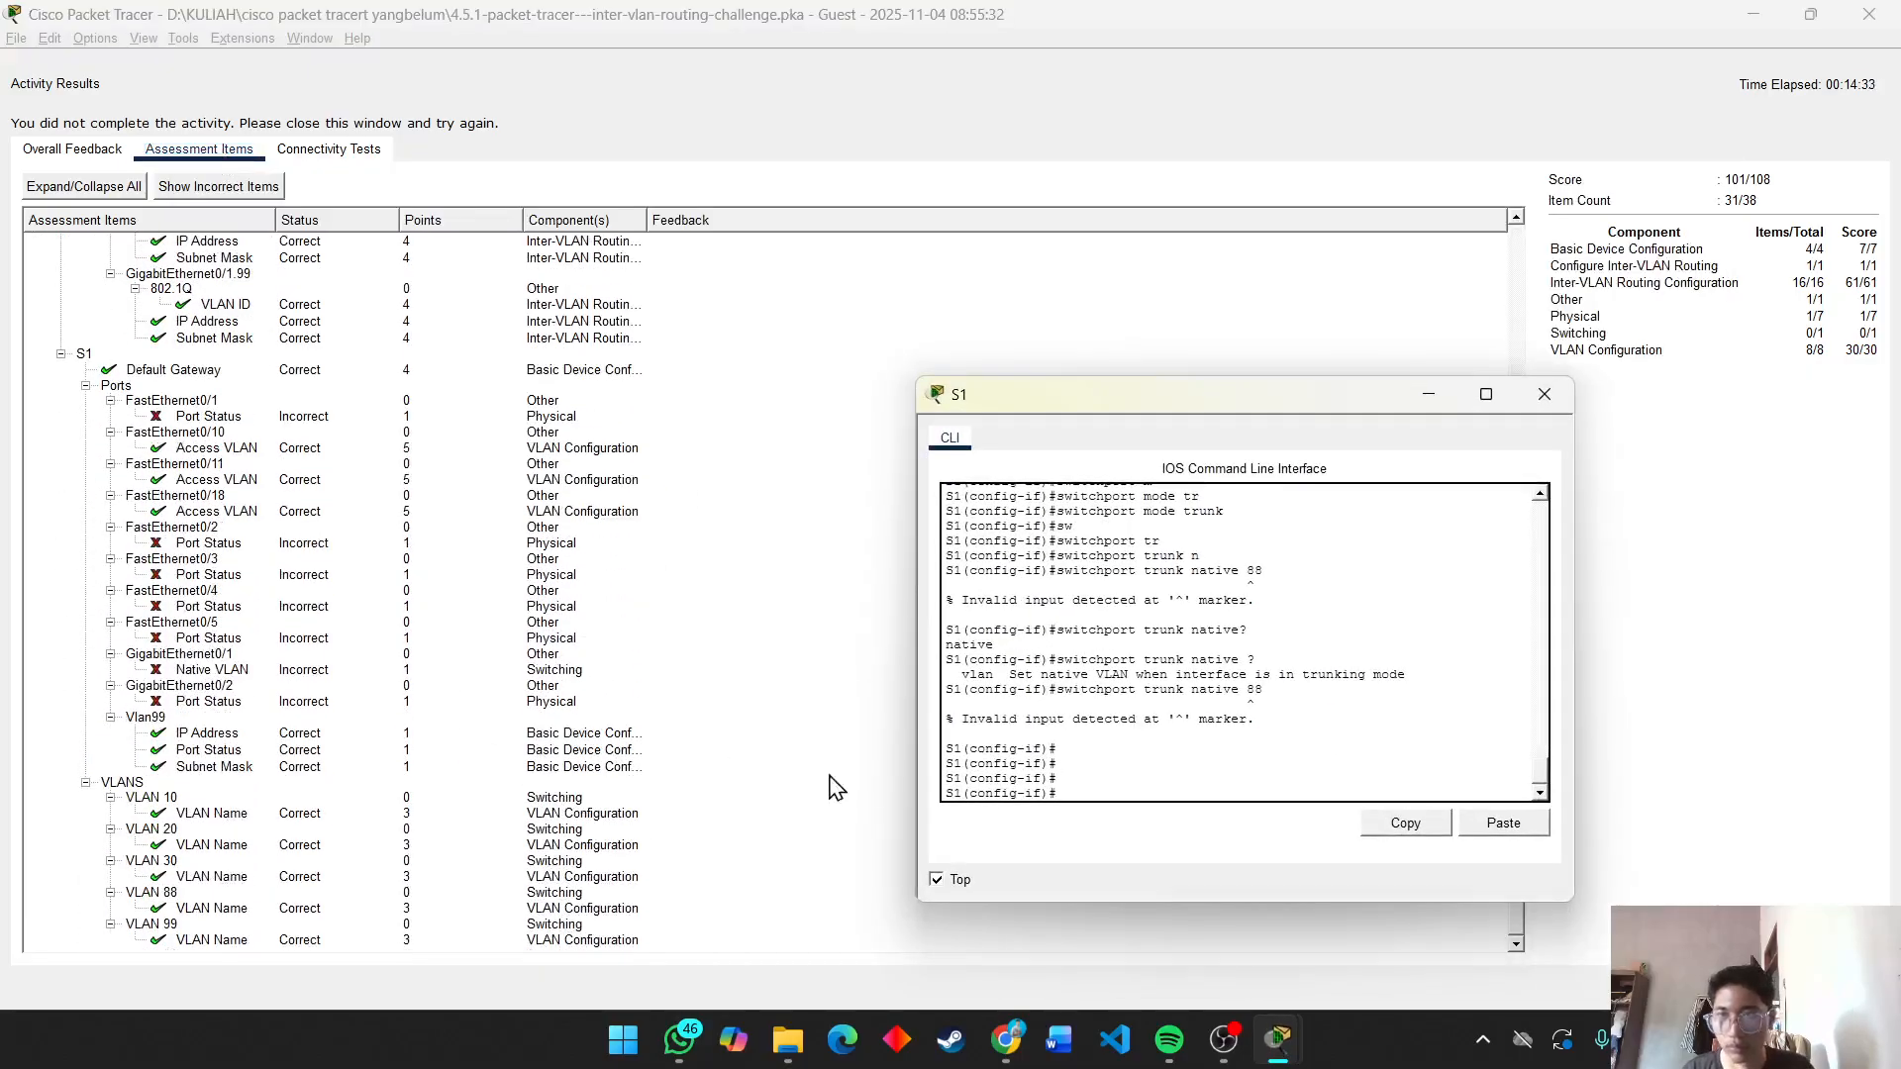
# Exit g0/1 interface configuration on S1 and return to global configuration mode.
pyautogui.write('ex')
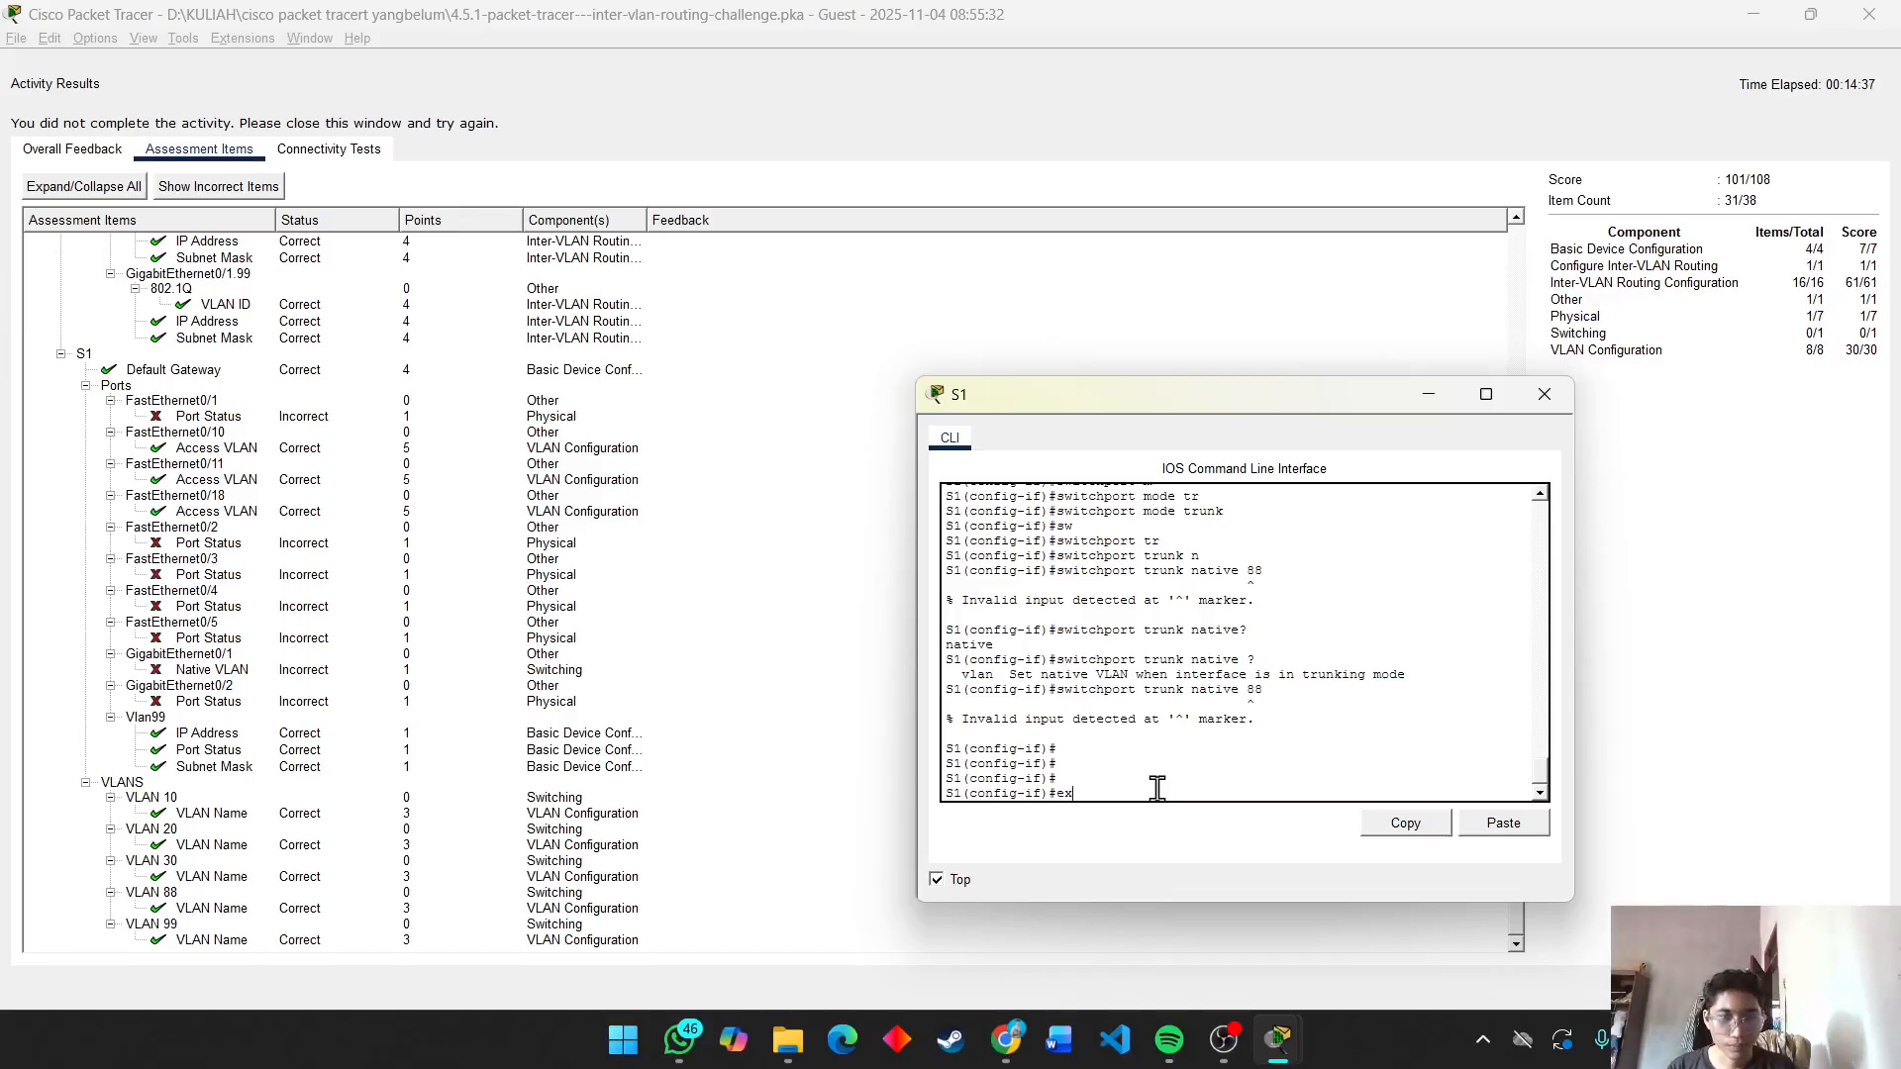
pyautogui.press('Left')
pyautogui.press('BackSpace')
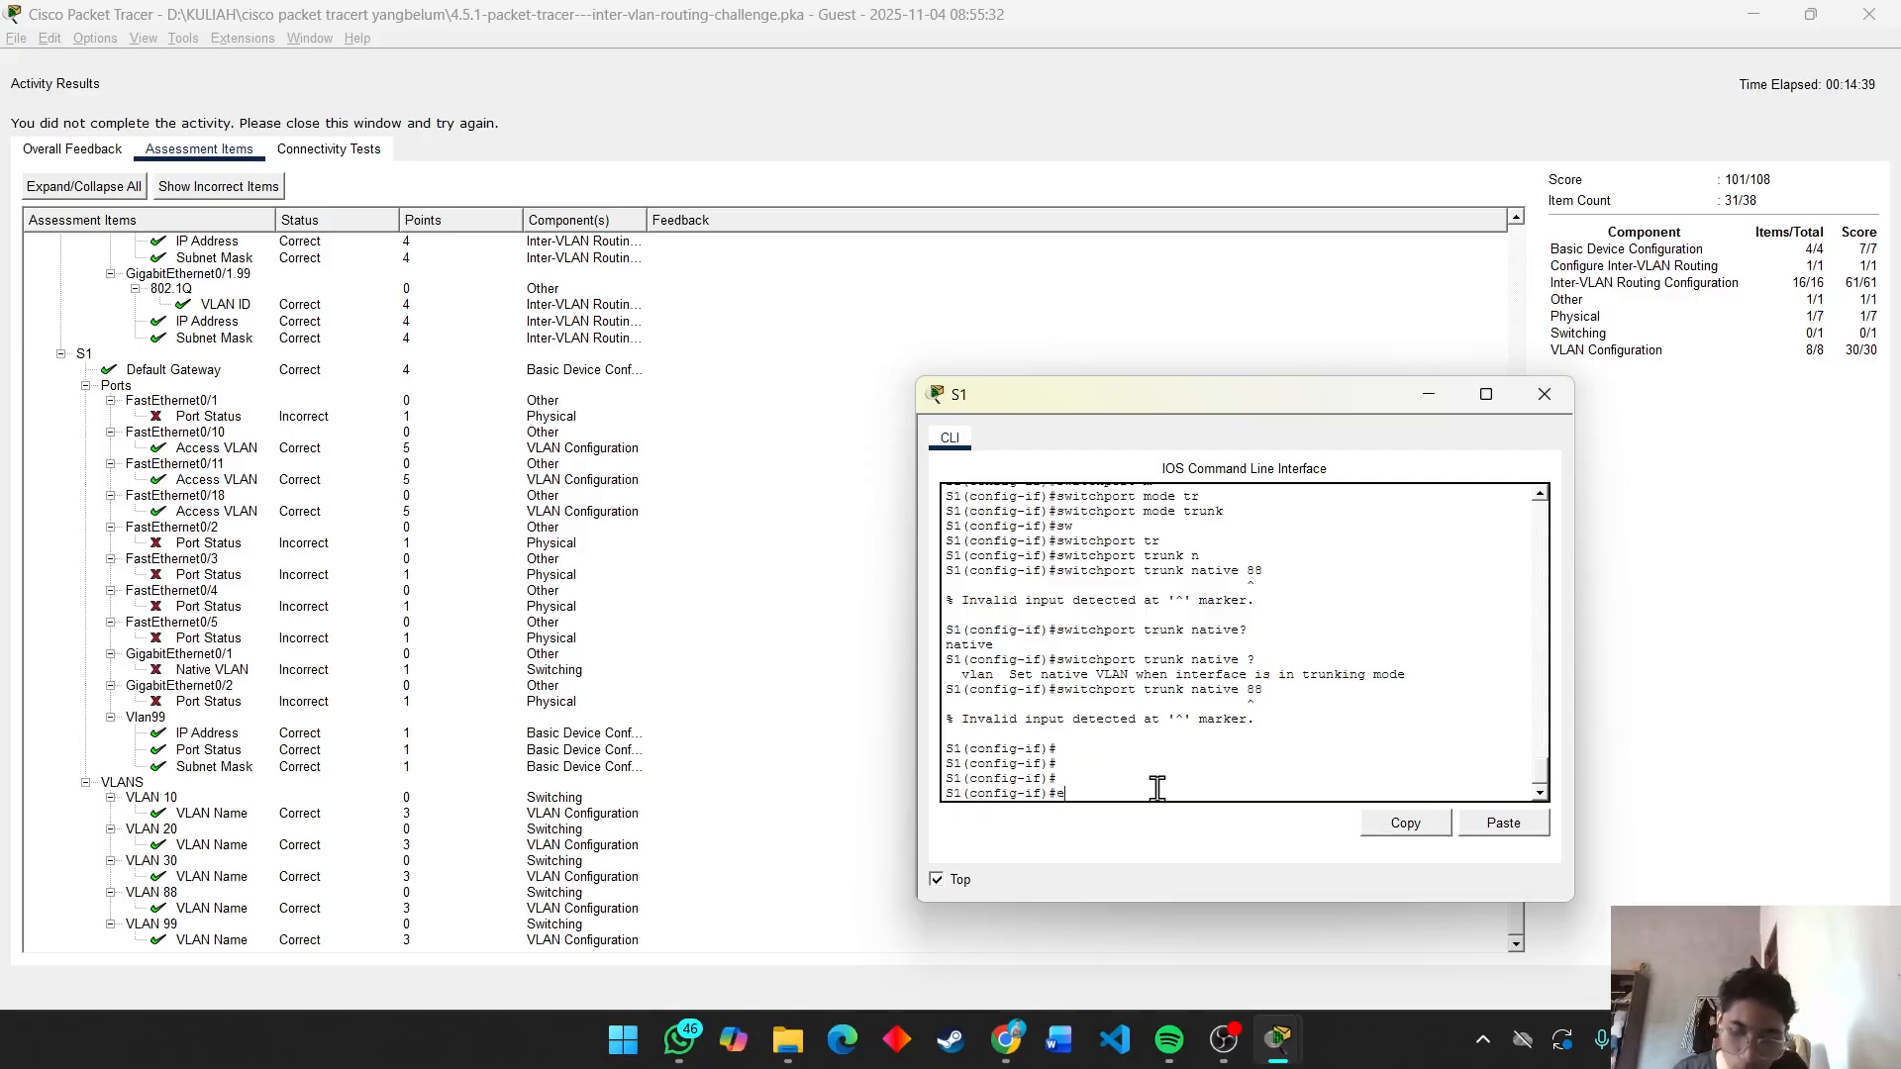
pyautogui.write('x')
pyautogui.press('Return')
pyautogui.press('Return')
pyautogui.press('Return')
# Shut down S1's interfaces f0/1 through f0/5 and g0/2 as one interface range.
pyautogui.write('ig)#i')
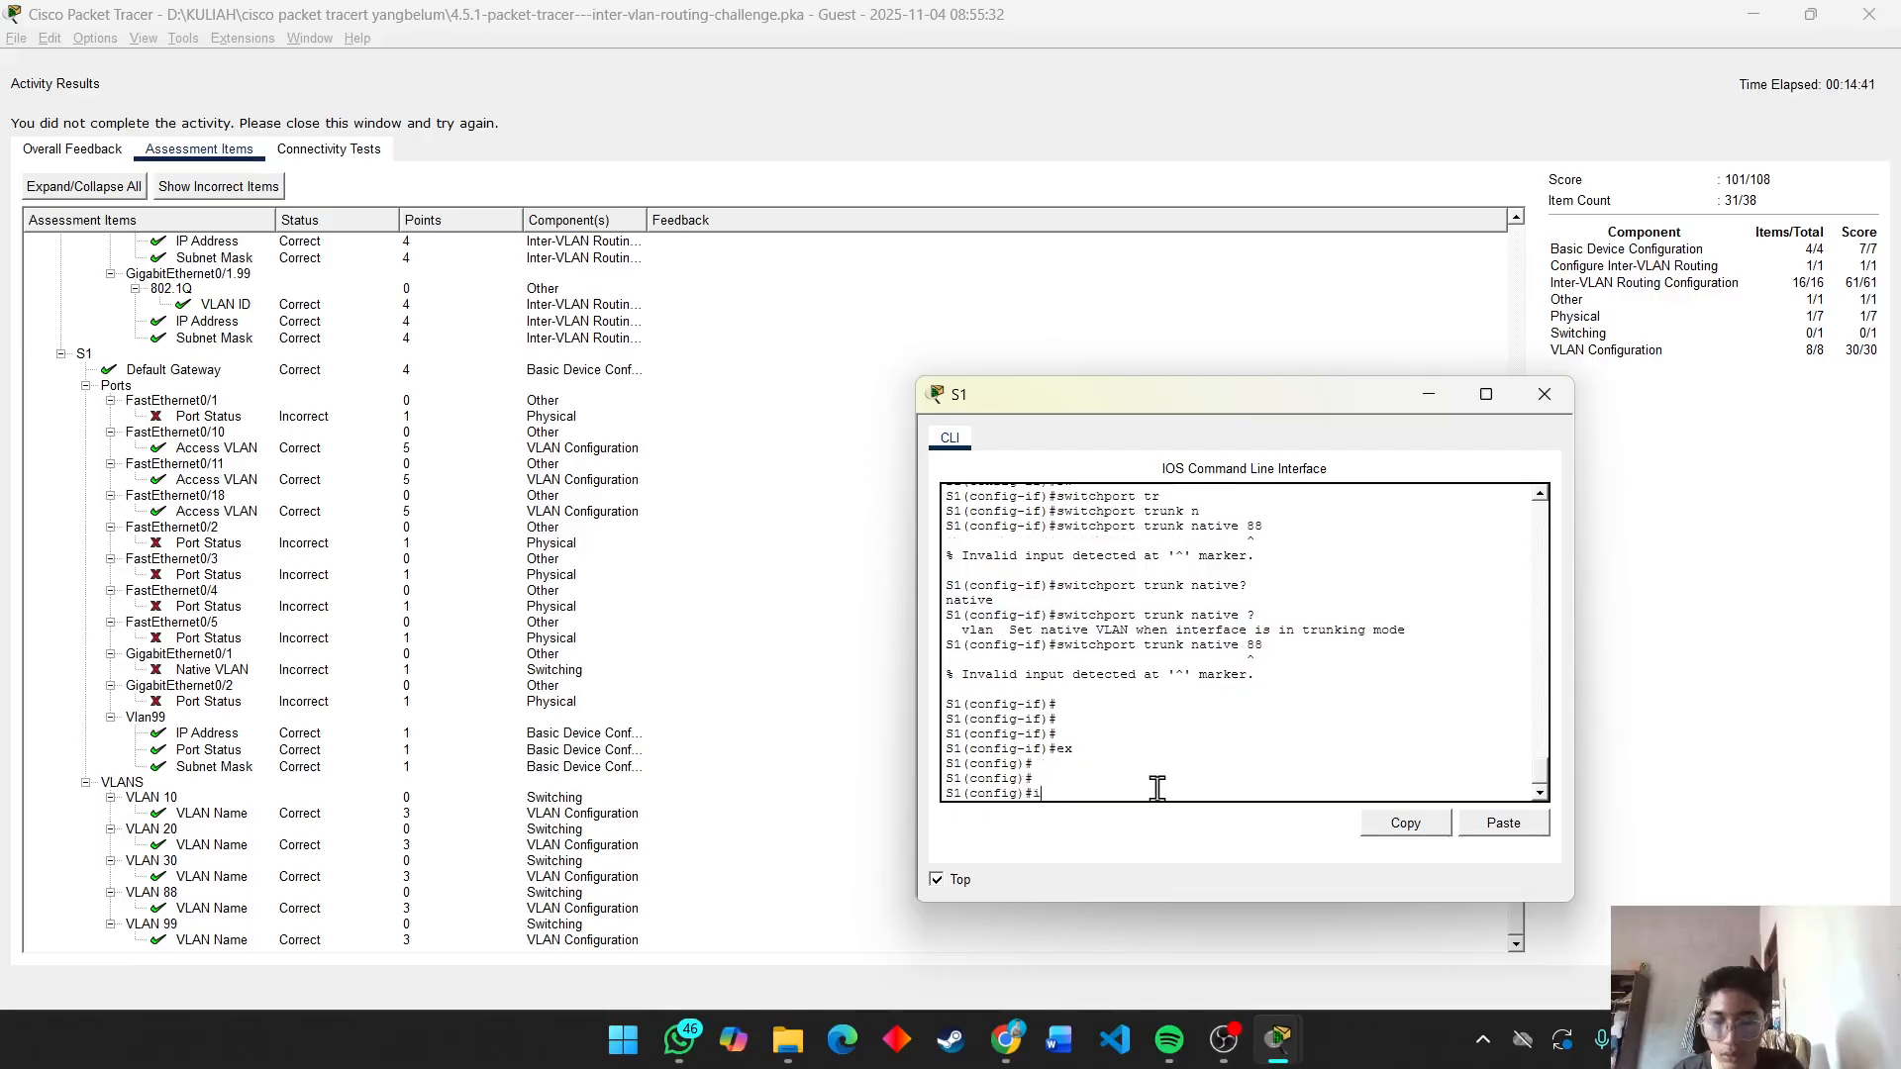
pyautogui.write('nt ran')
pyautogui.press('Tab')
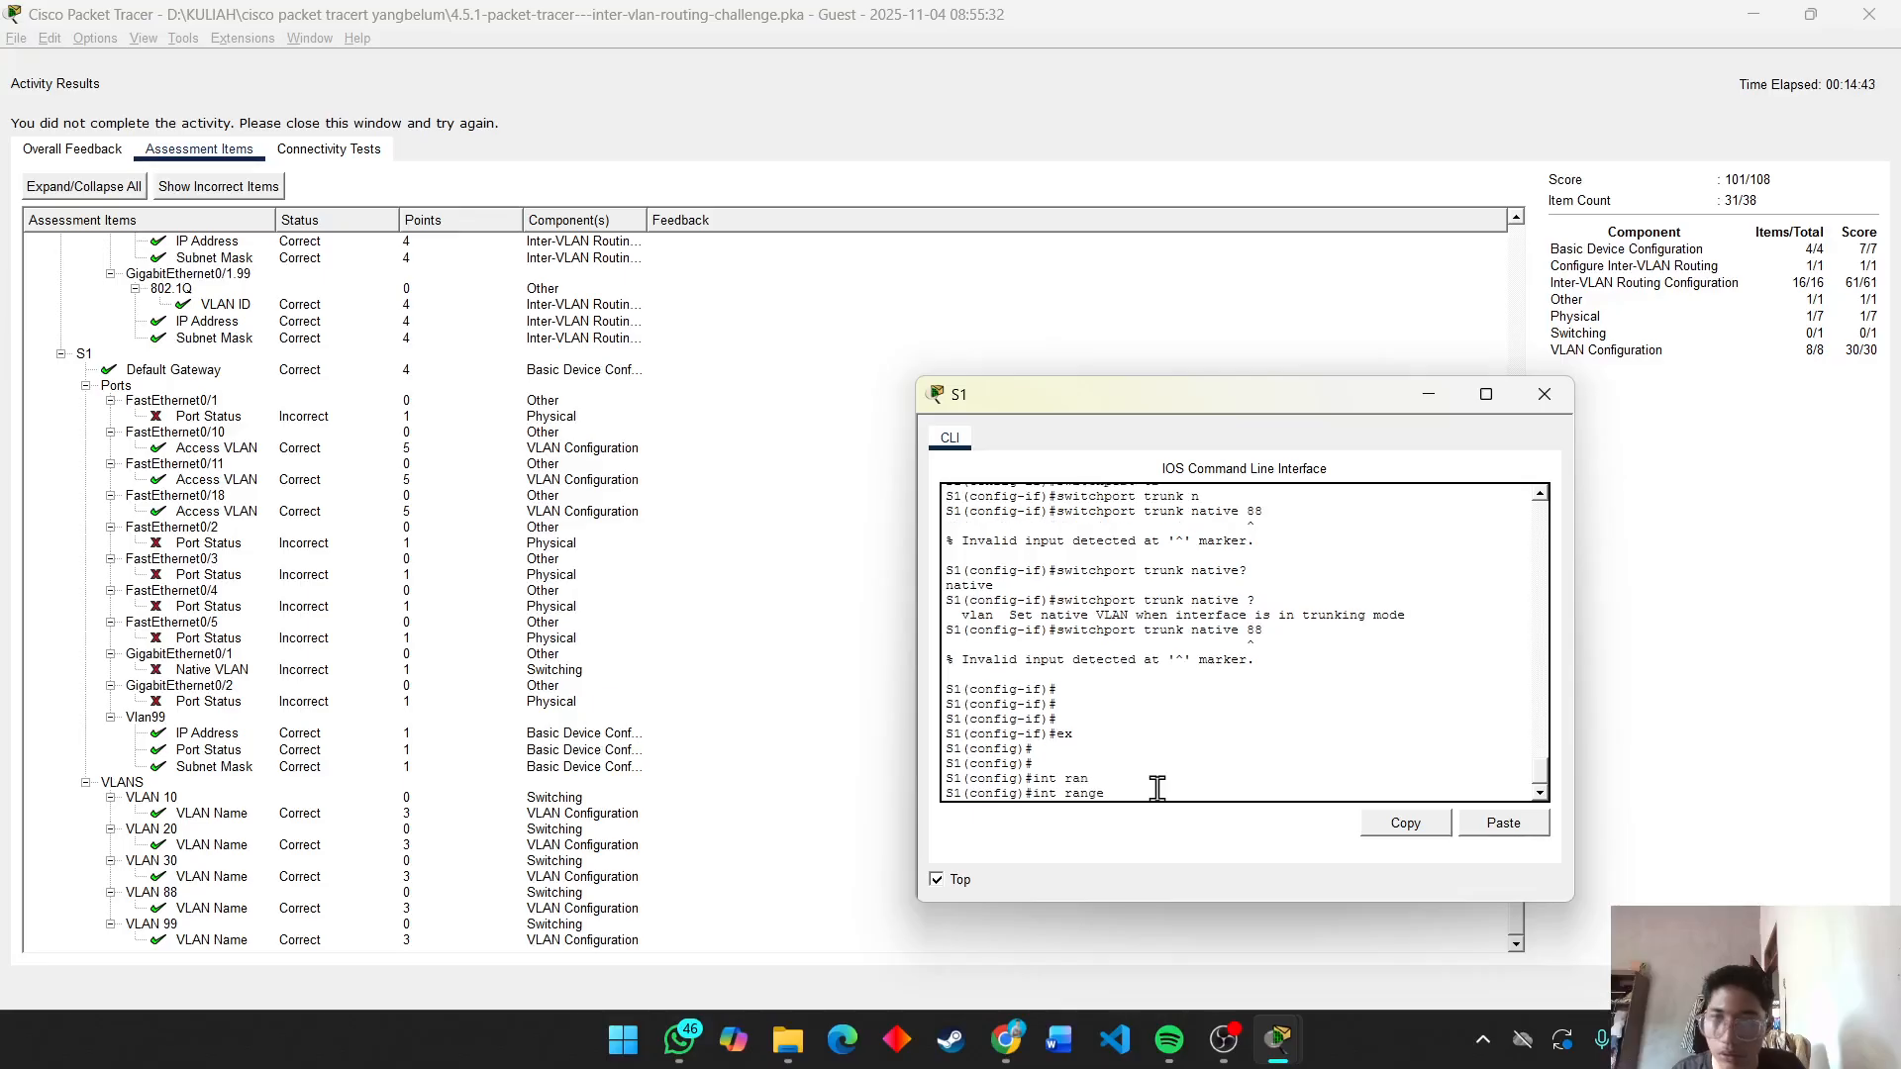
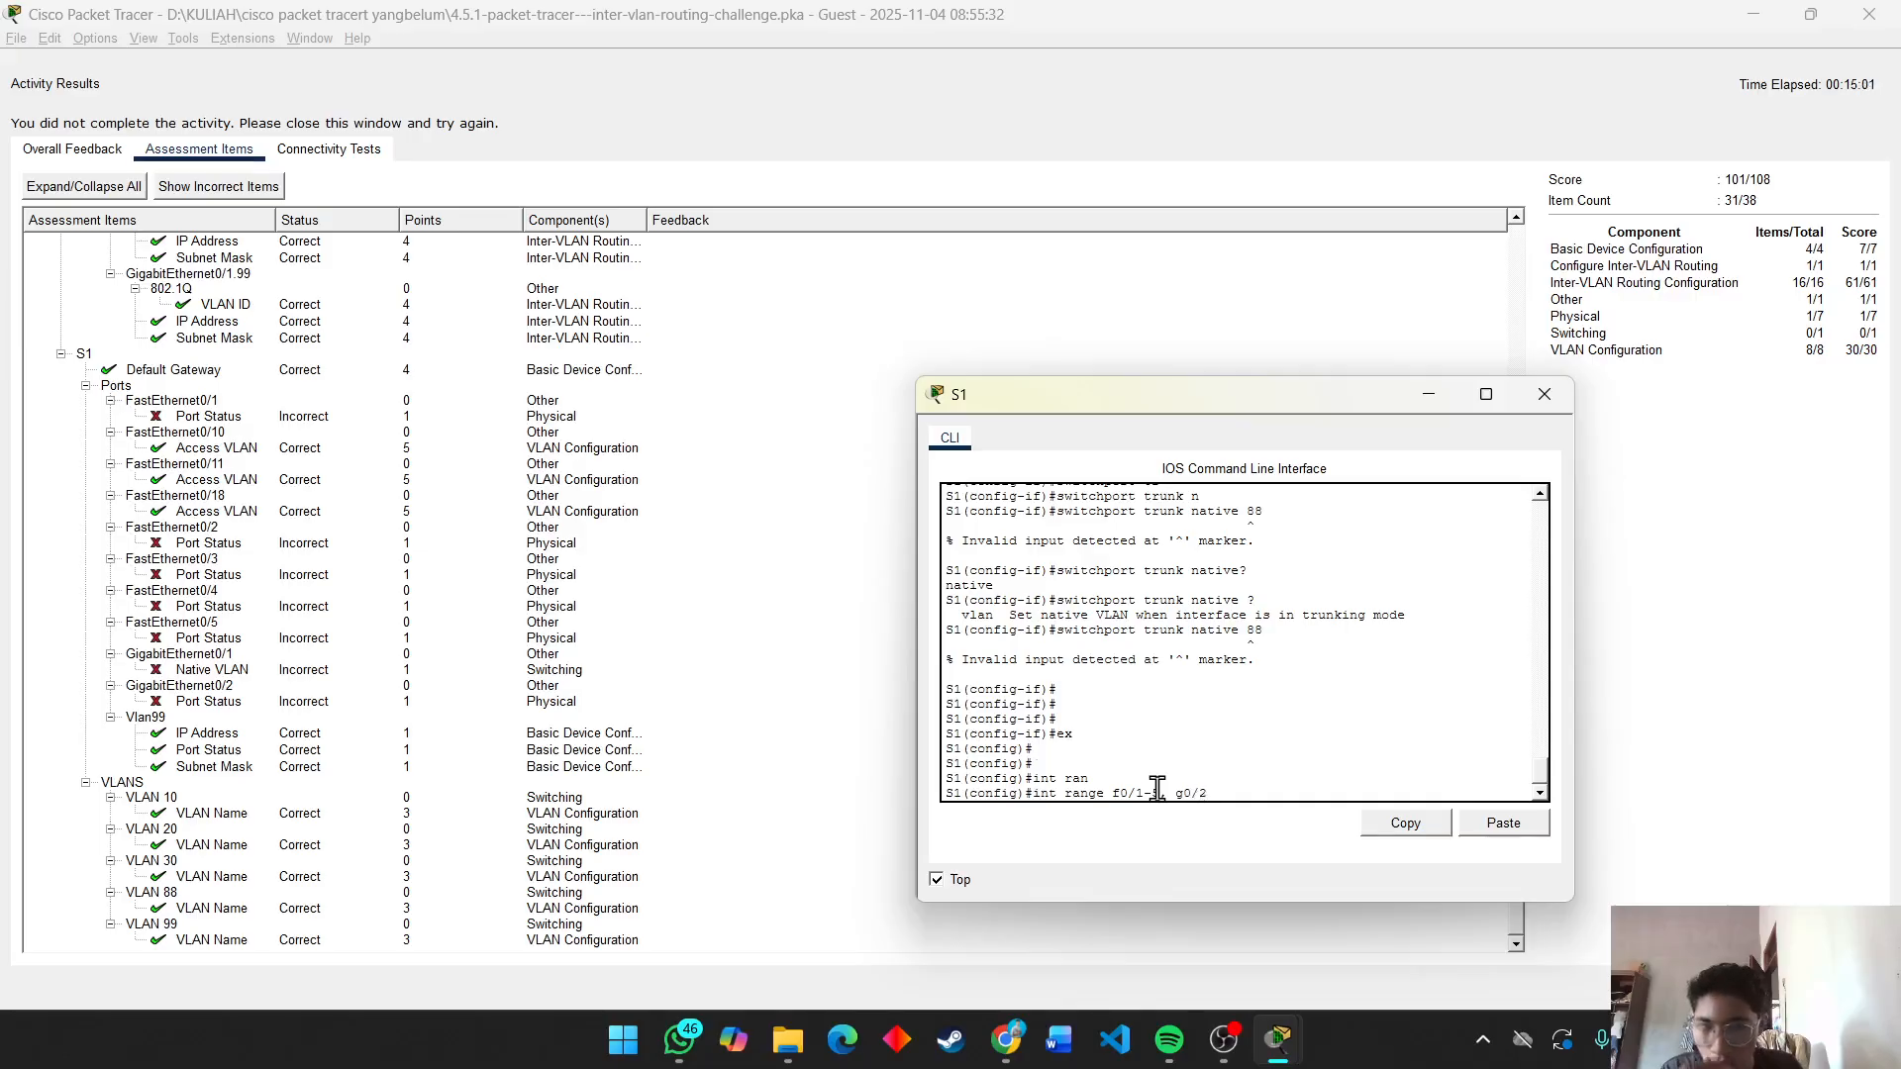
pyautogui.press('Return')
pyautogui.write('shut')
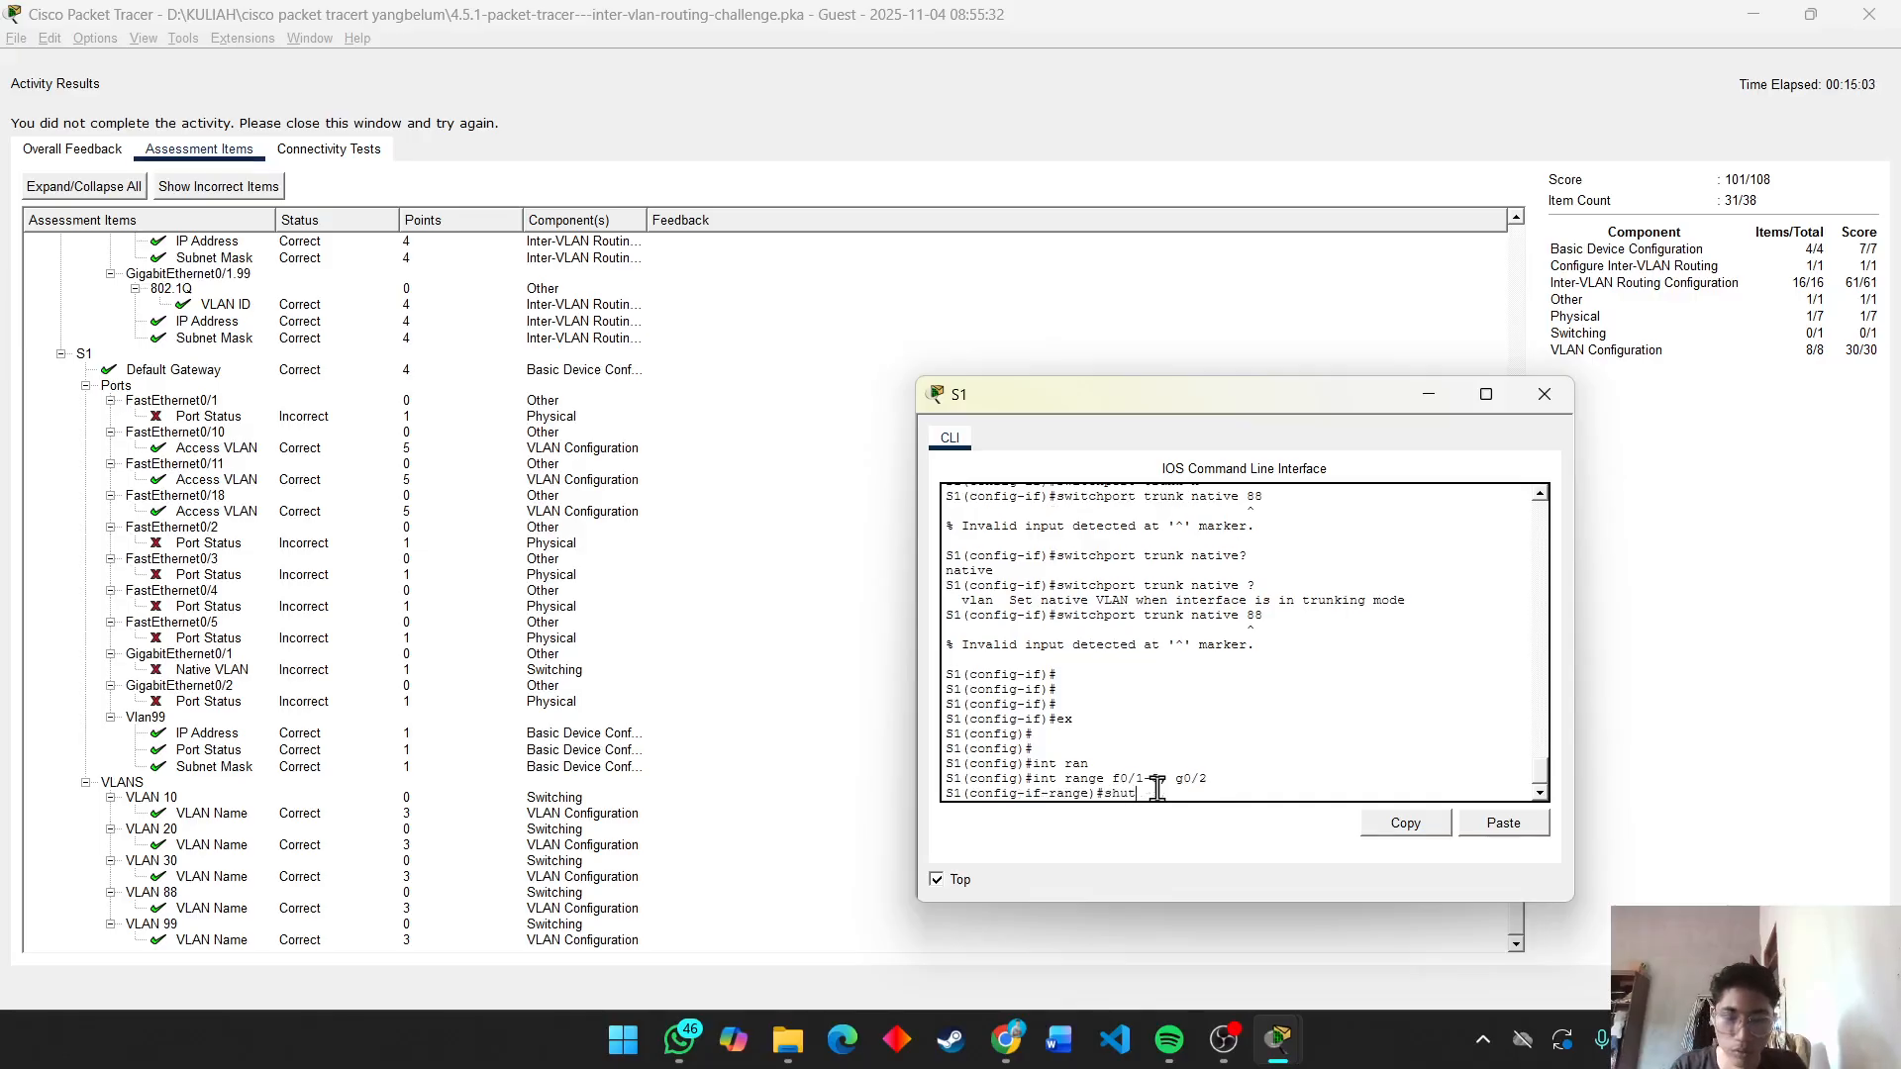
pyautogui.write('d')
pyautogui.press('Tab')
pyautogui.press('Return')
pyautogui.press('Return')
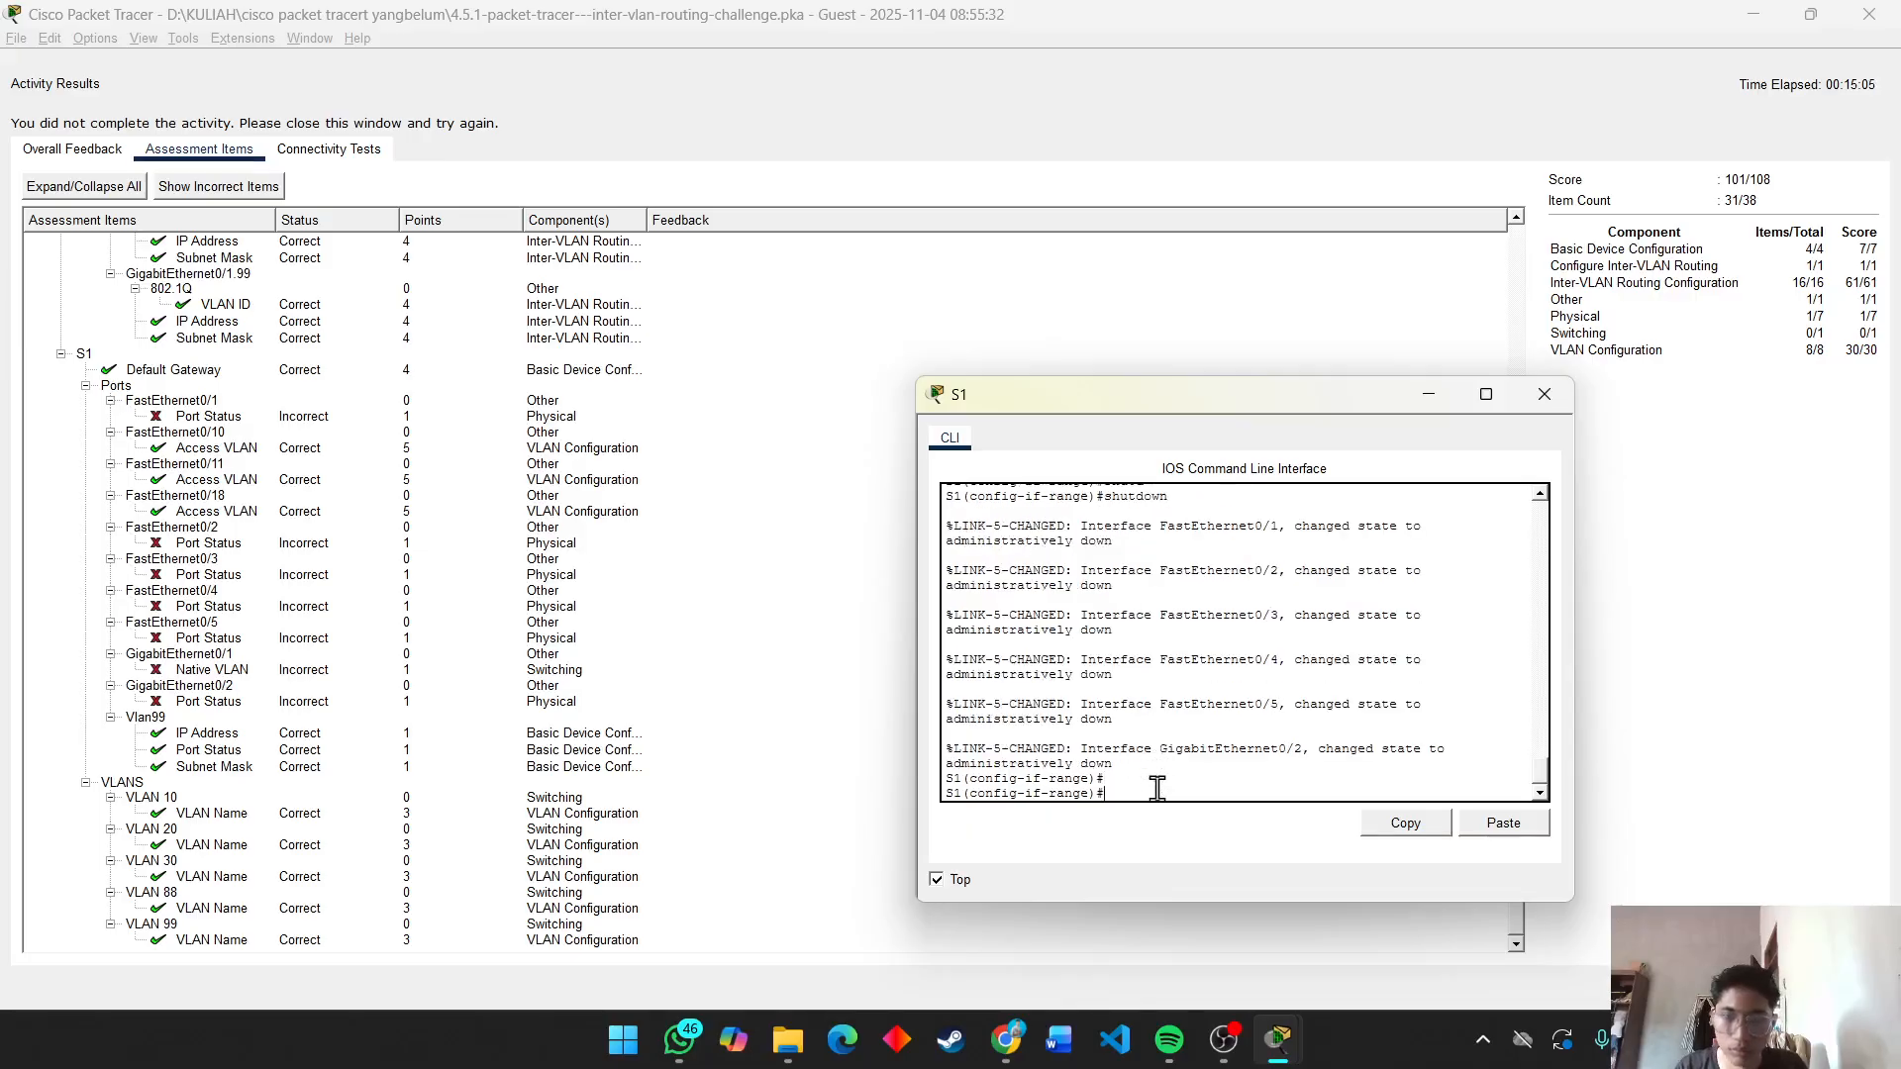
# Close the activity results and read the instructions' requirements for S1's G0/1 trunk, native VLAN and unassigned ports.
pyautogui.click(432, 781)
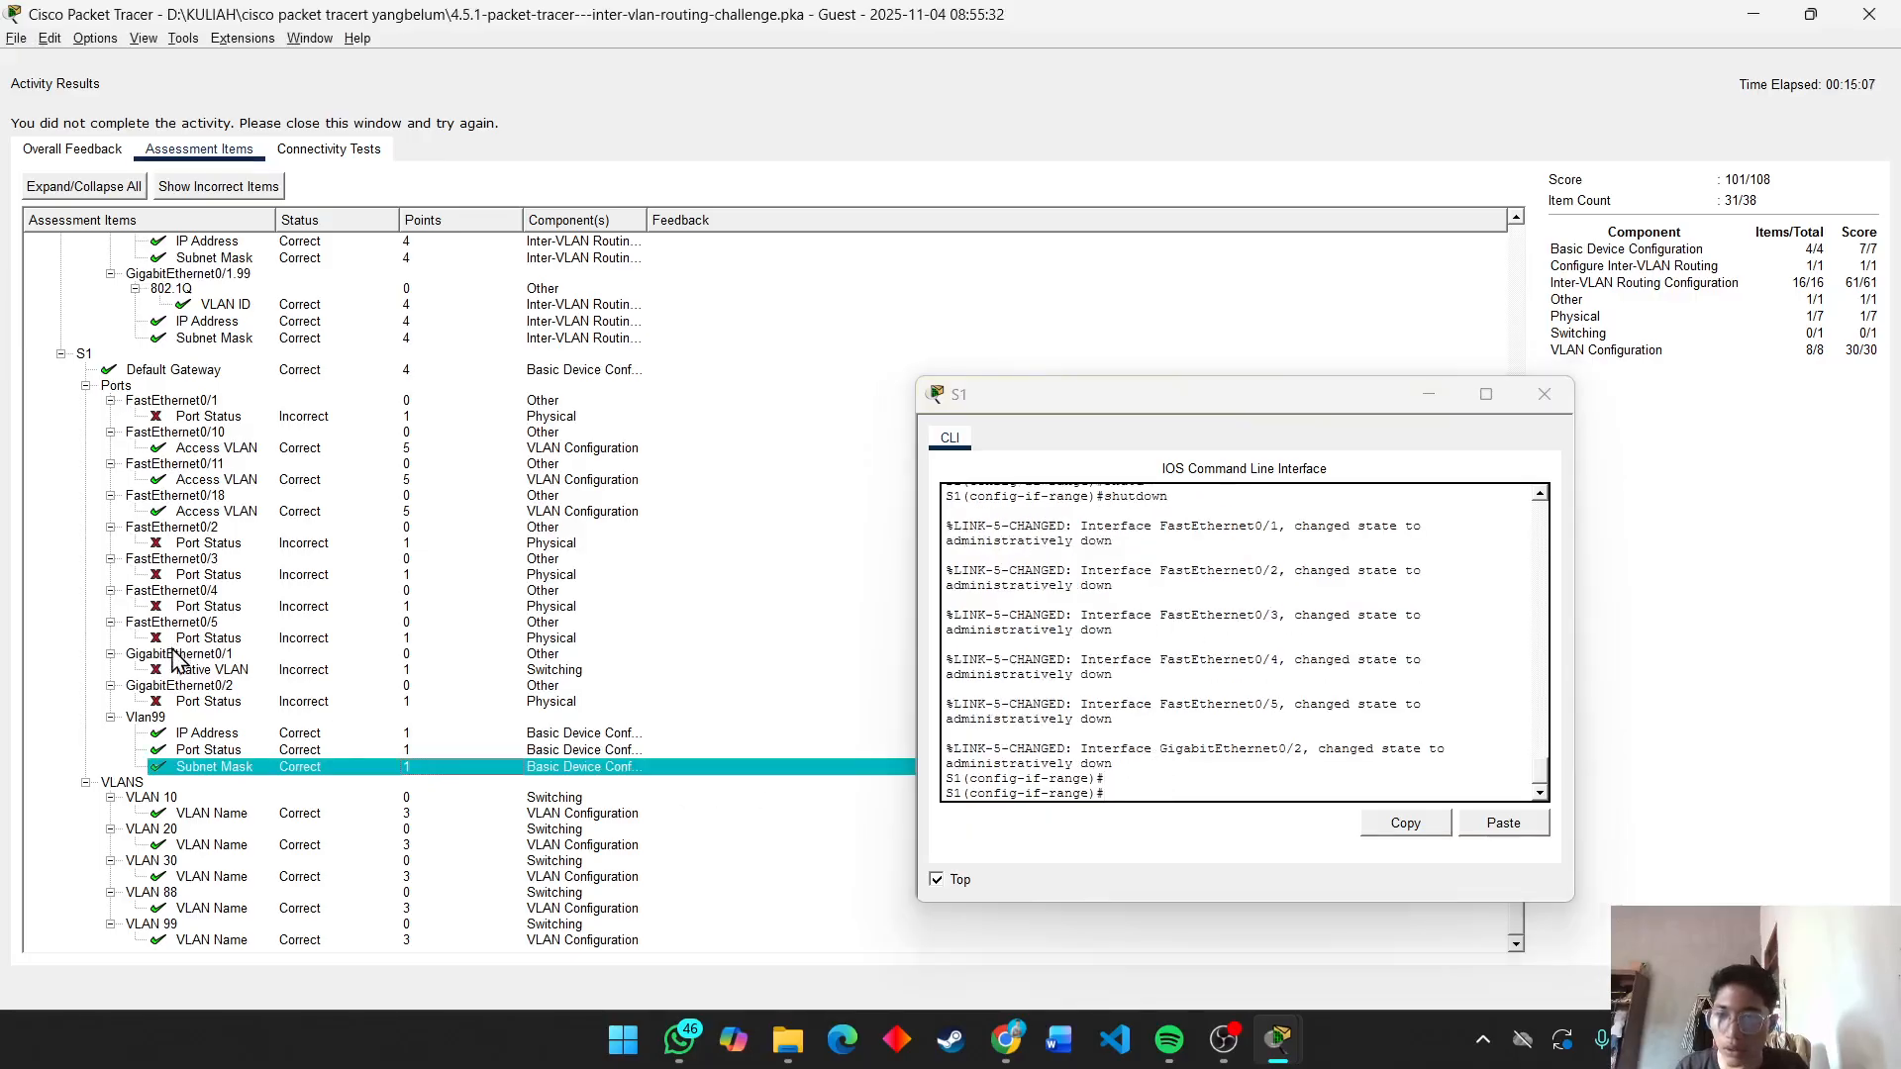
pyautogui.click(1870, 13)
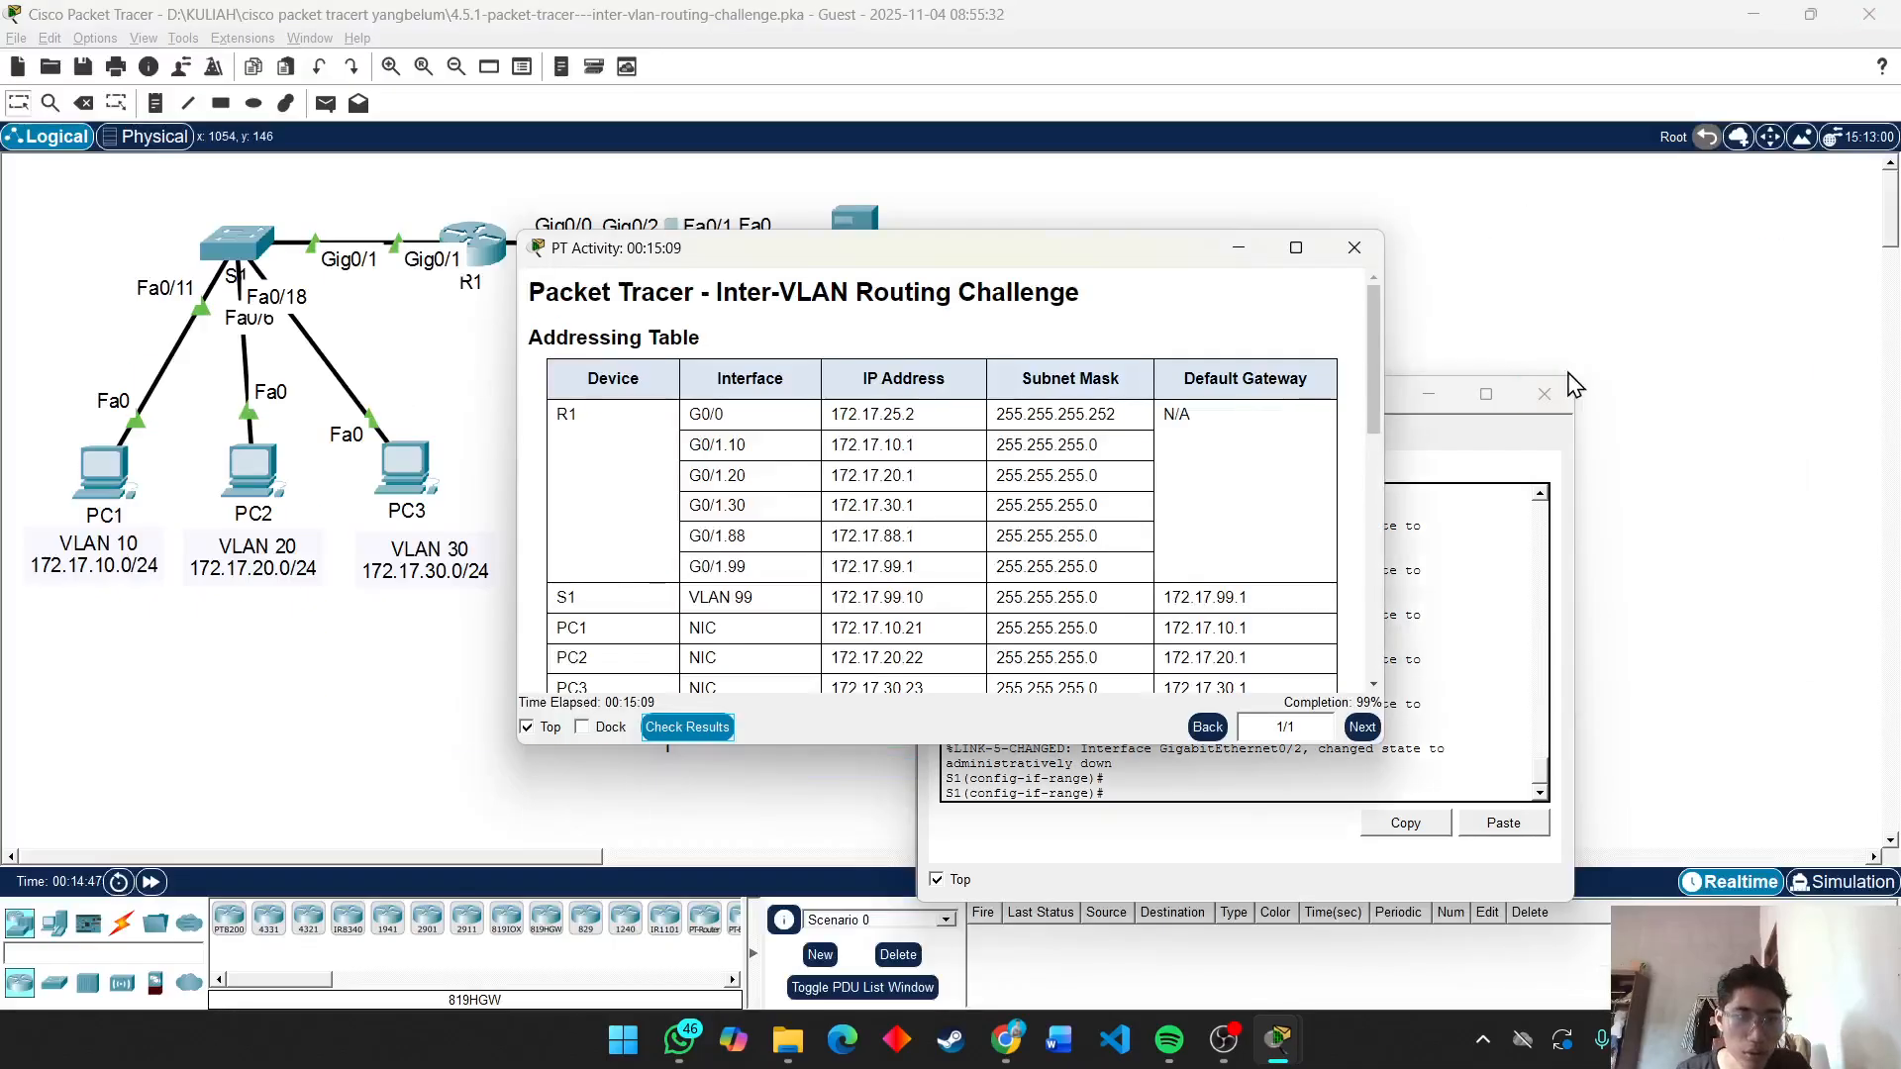
pyautogui.click(1459, 294)
pyautogui.click(1456, 399)
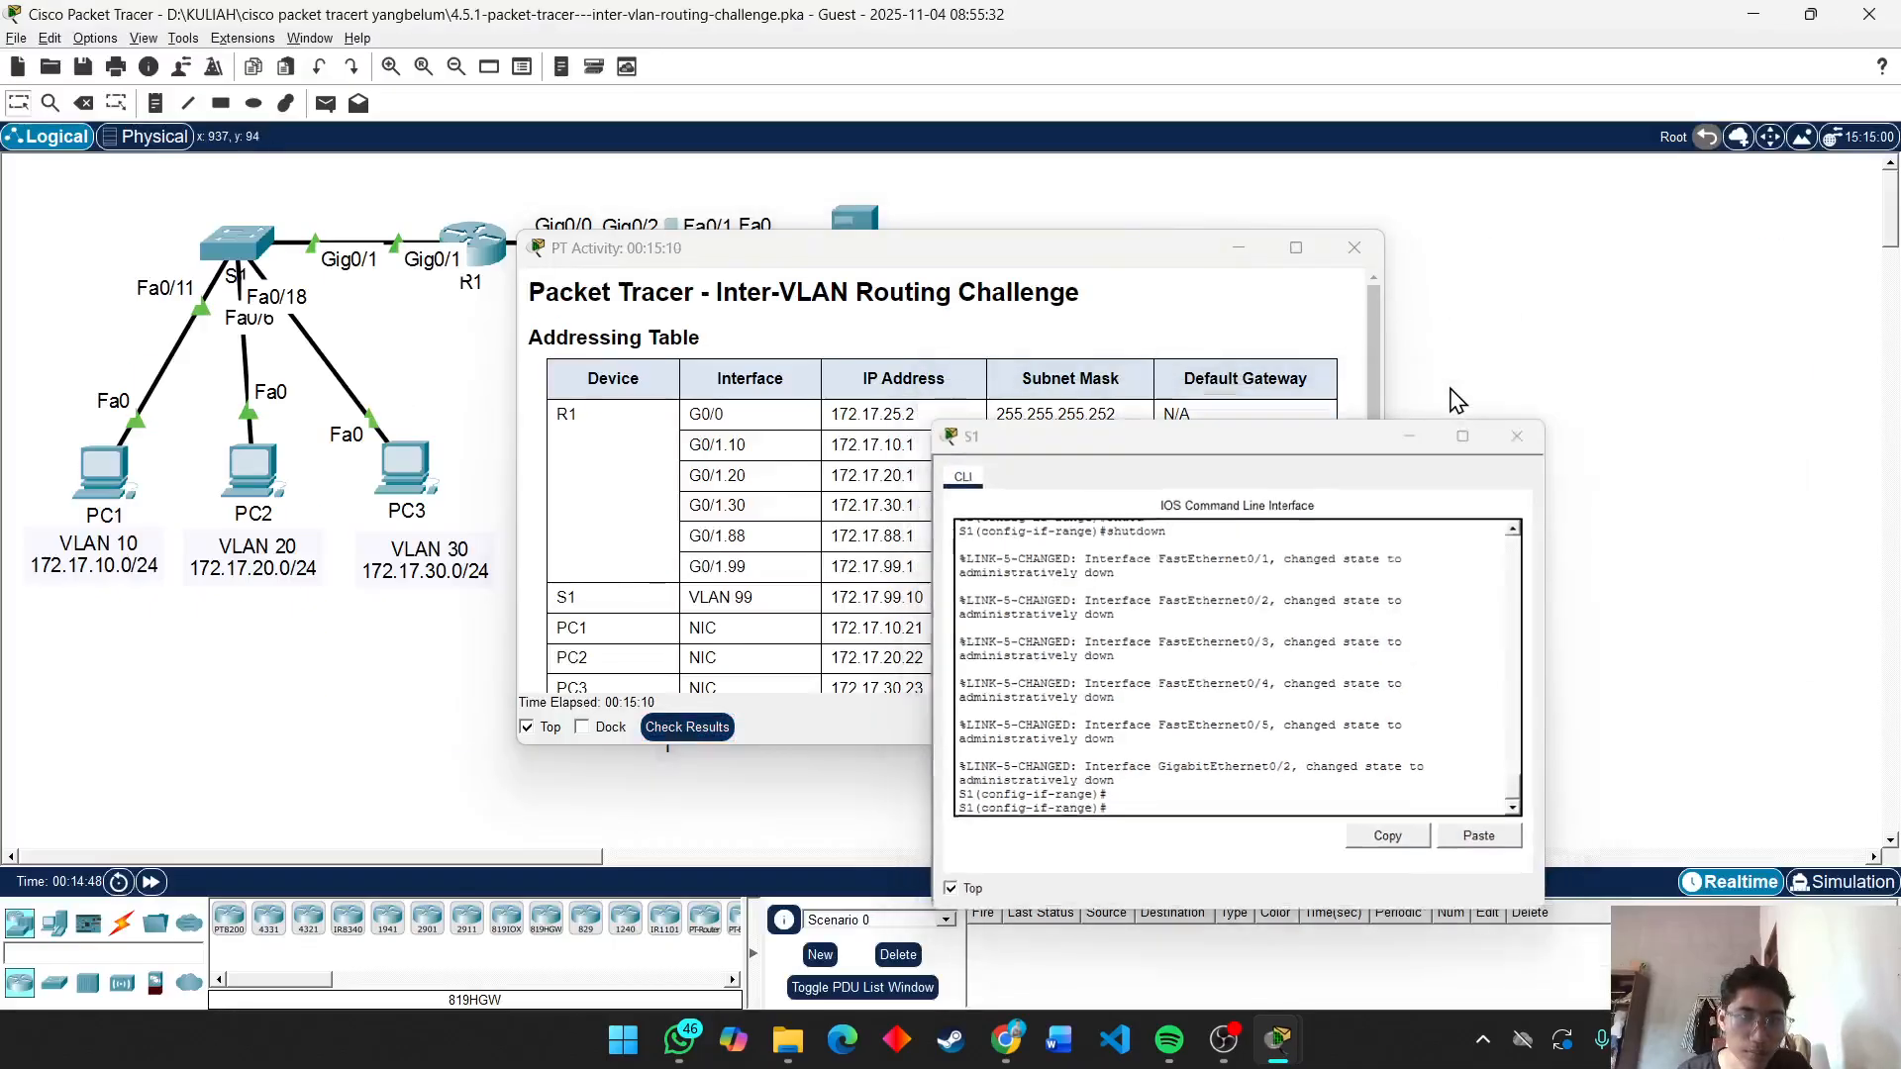
pyautogui.click(1426, 523)
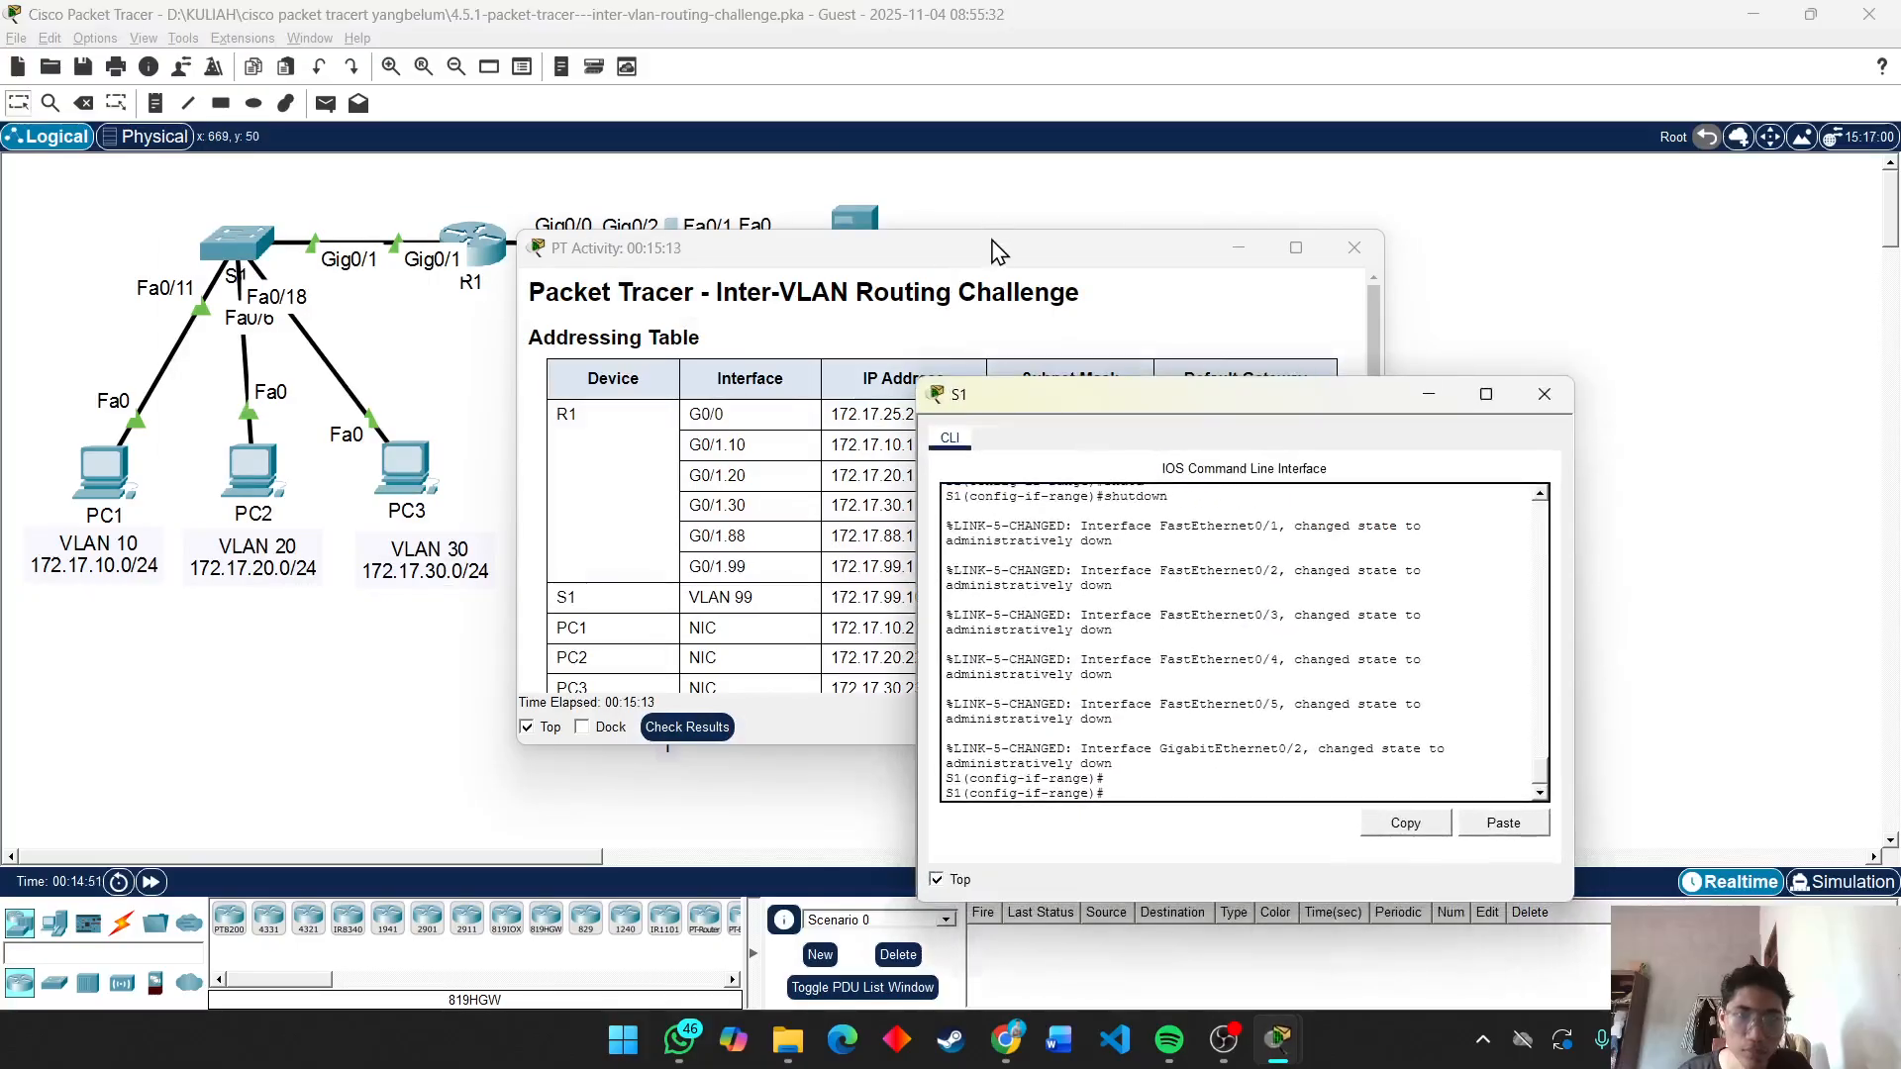
pyautogui.moveTo(998, 247); pyautogui.dragTo(1436, 199)
pyautogui.scroll(-10, 1253, 500)
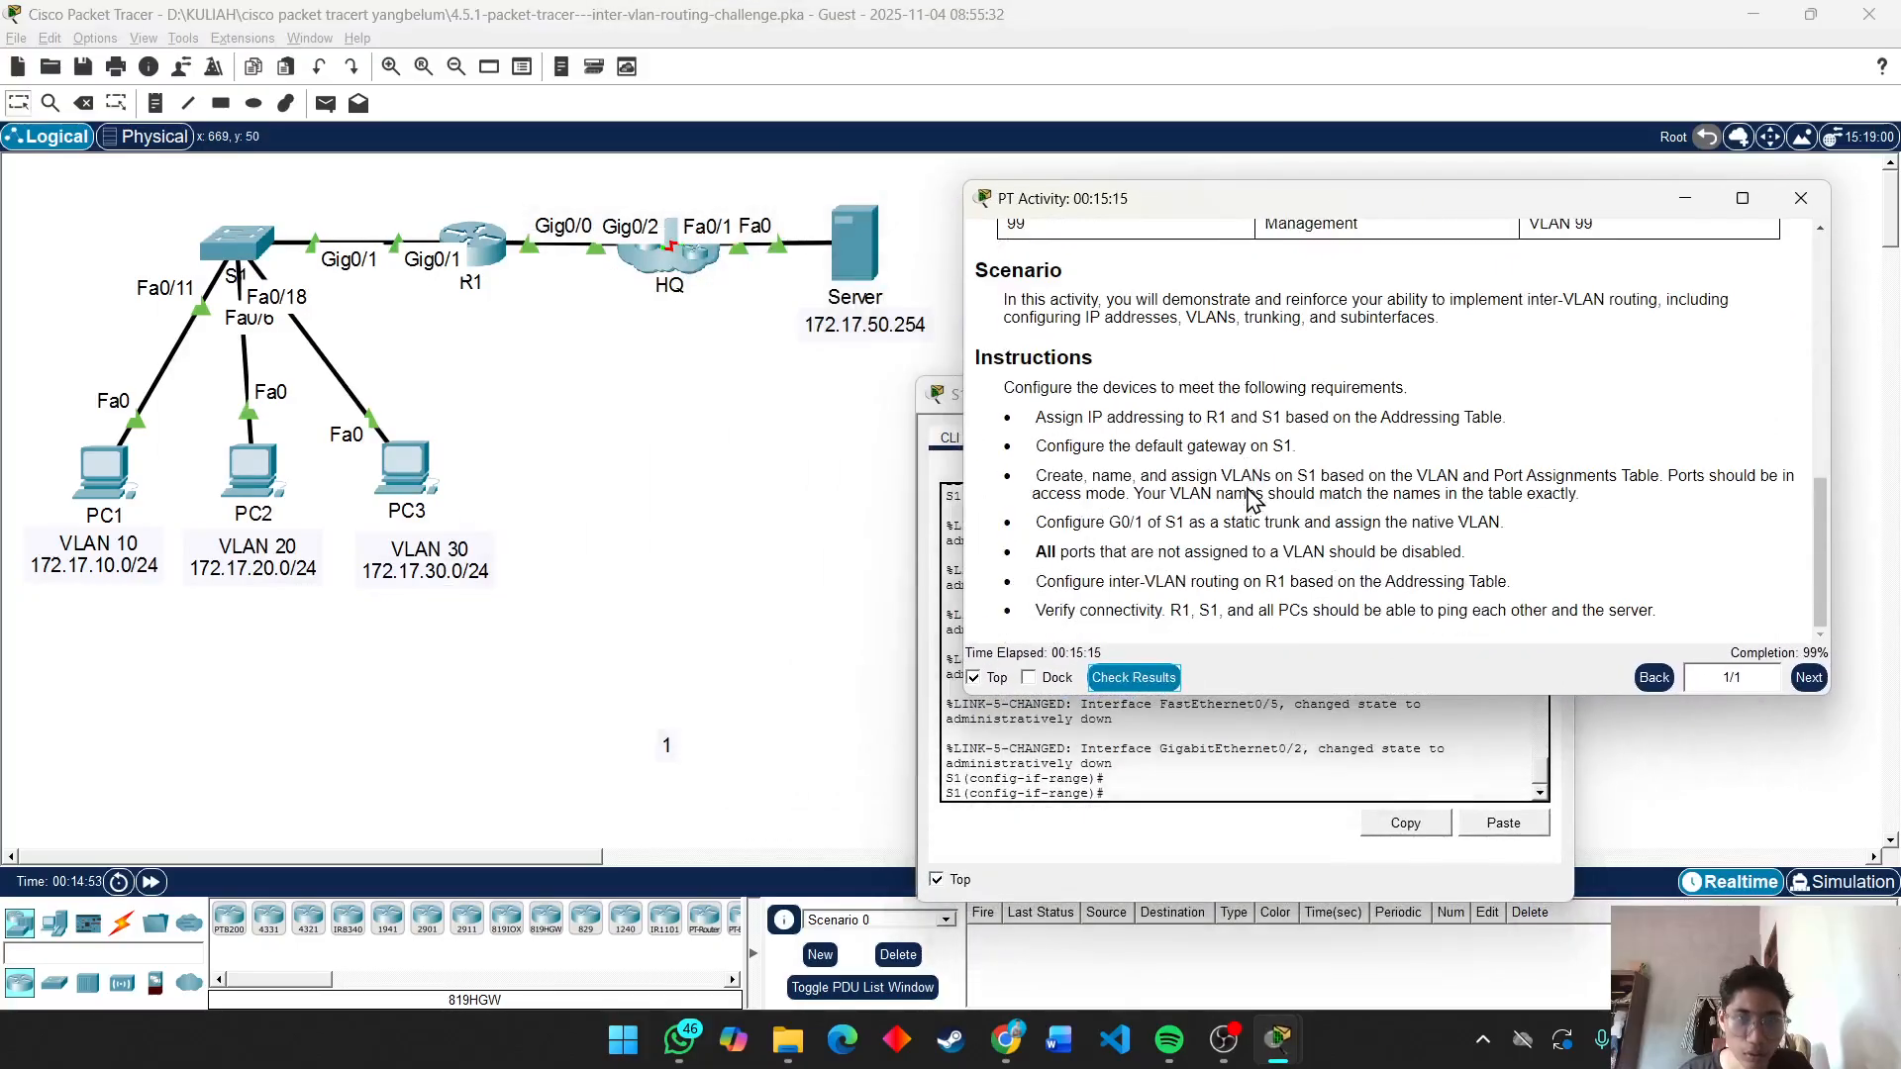
# Leave the interface range in S1's CLI and enter configuration of interface g0/1.
pyautogui.click(1204, 796)
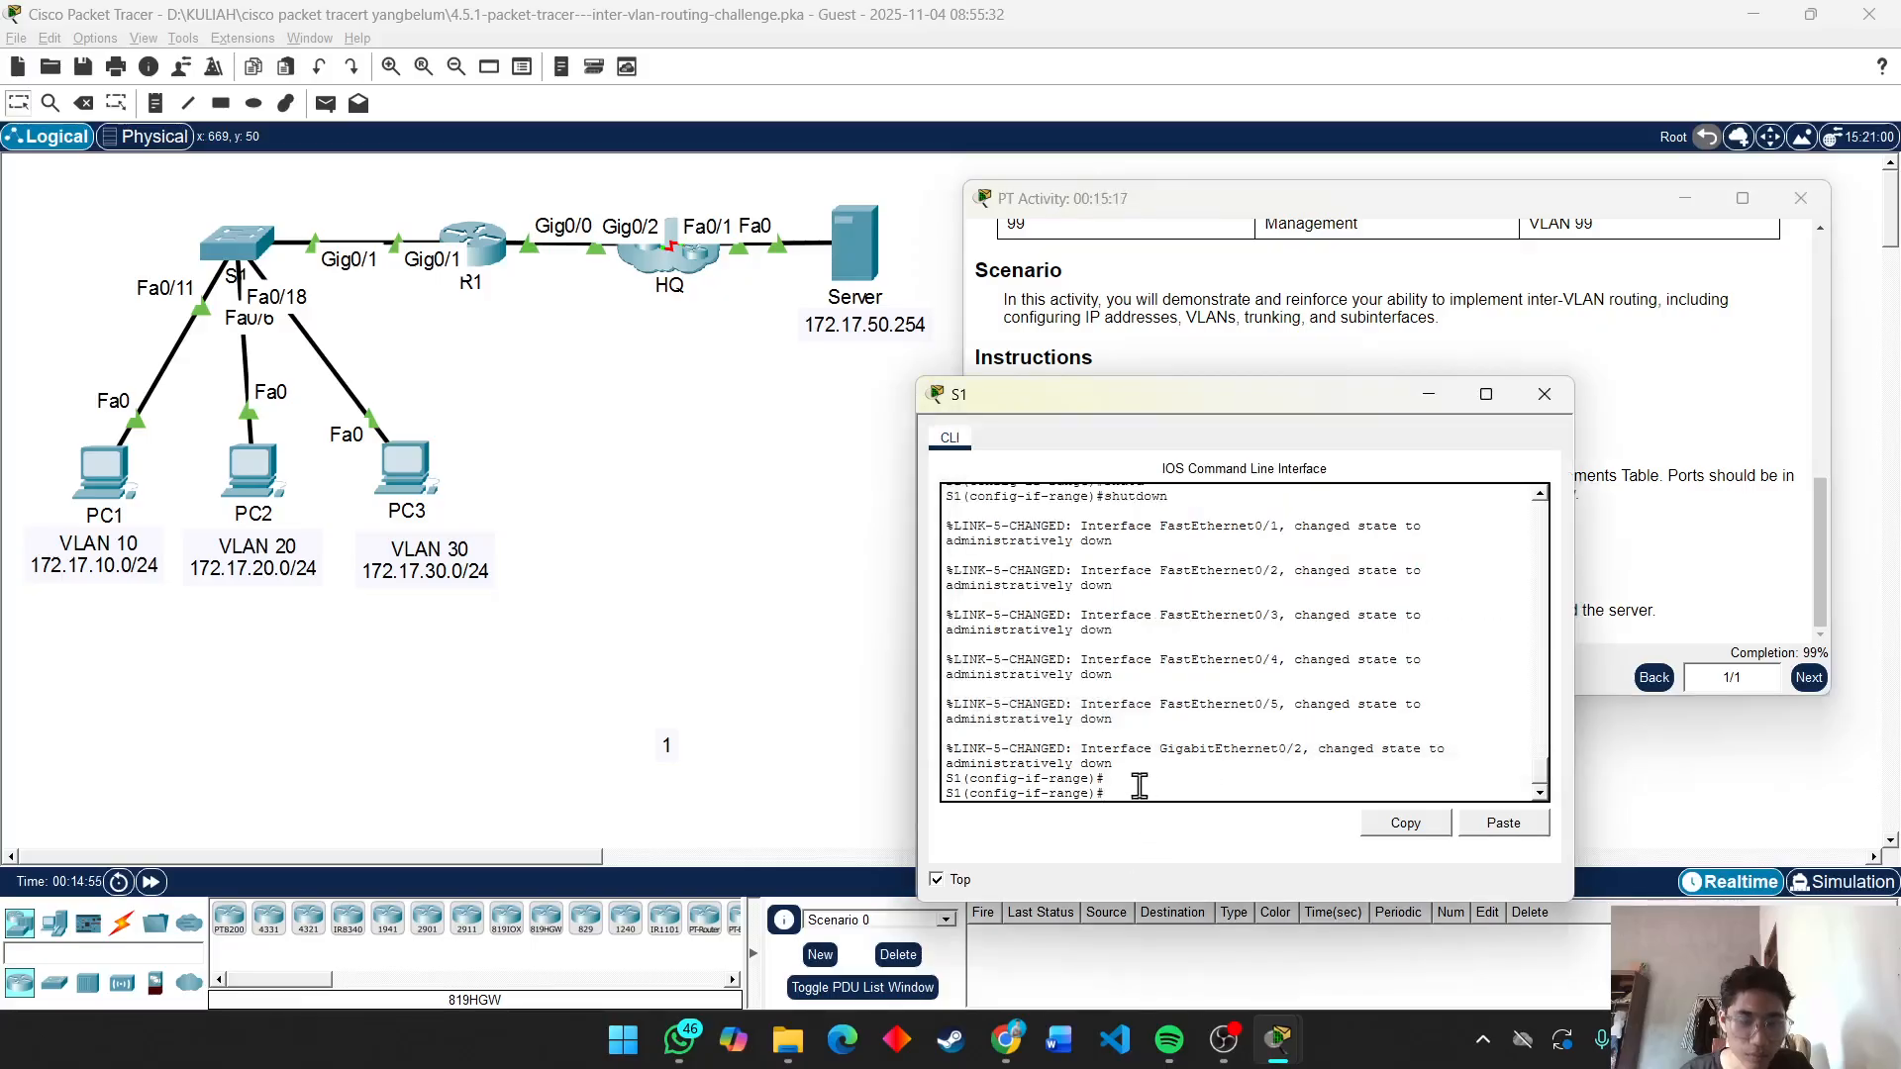
pyautogui.write('ex')
pyautogui.press('Return')
pyautogui.press('Return')
pyautogui.press('Return')
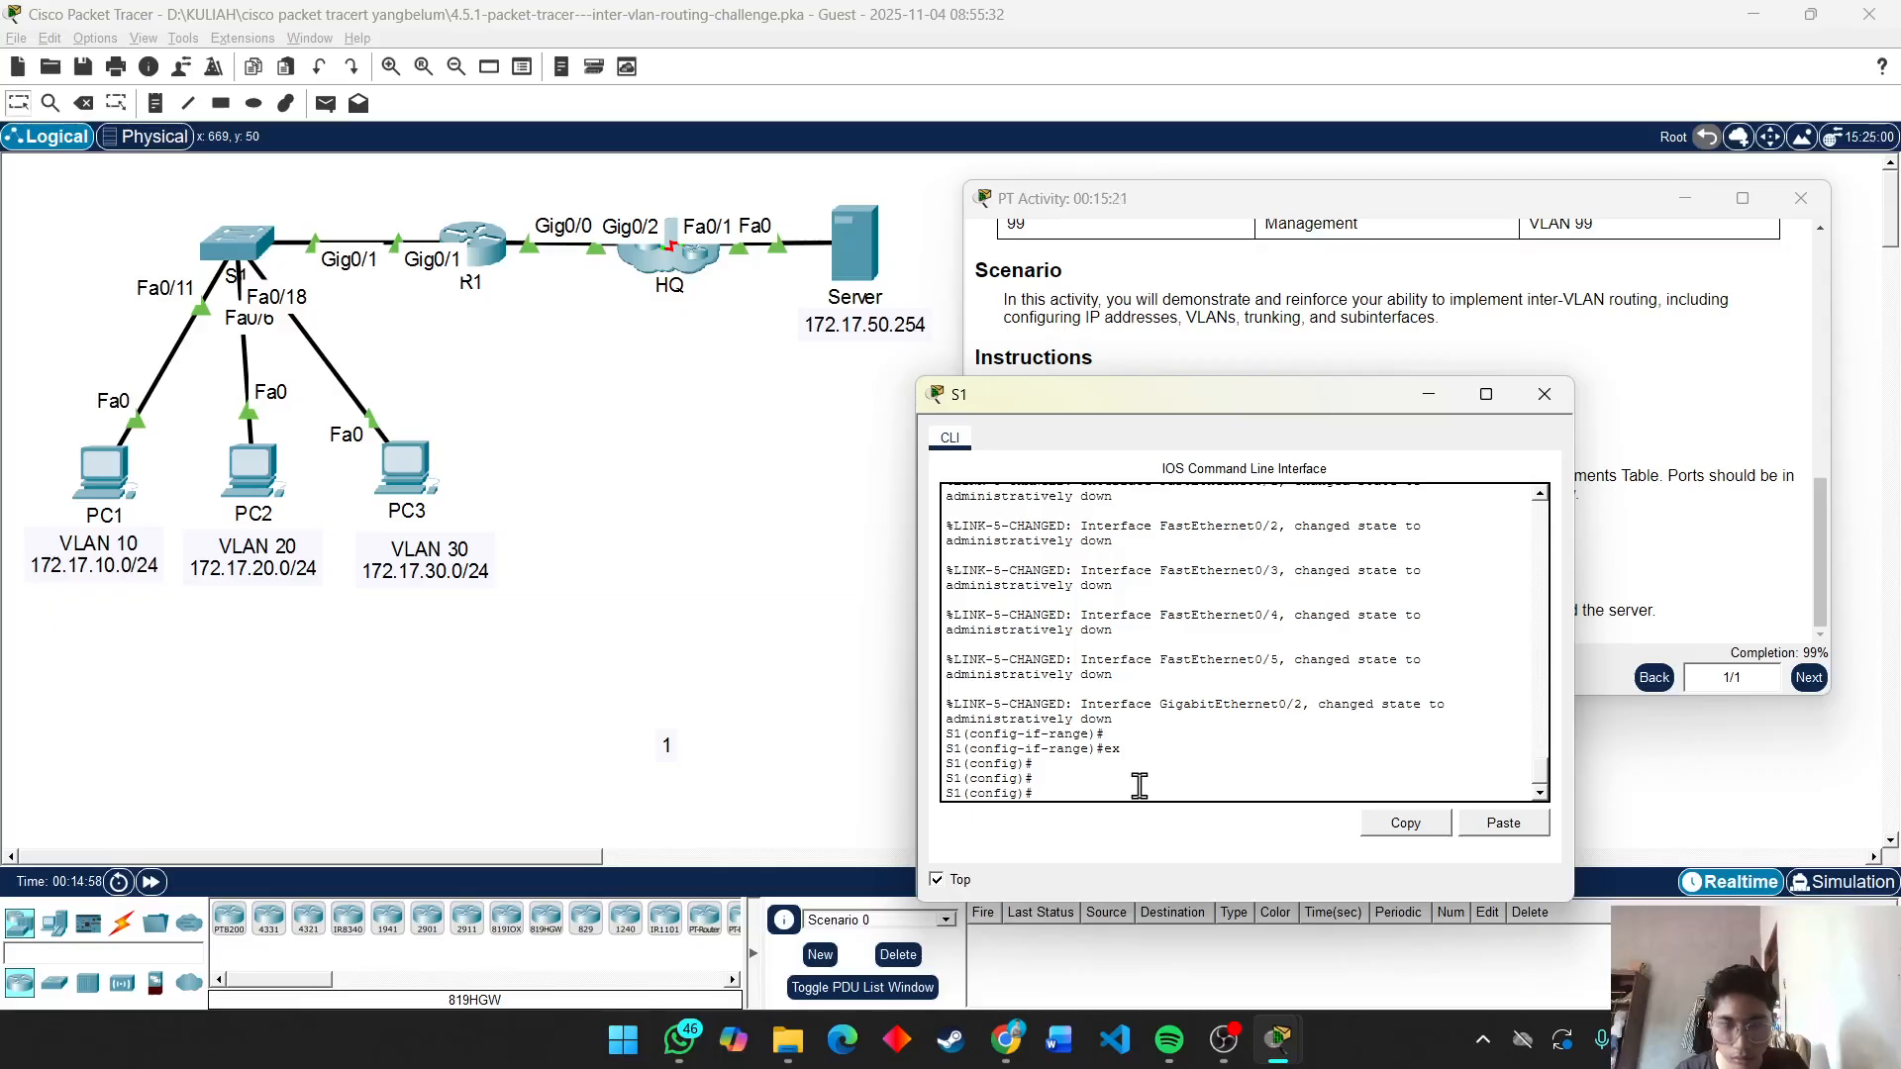
pyautogui.write('int g0/')
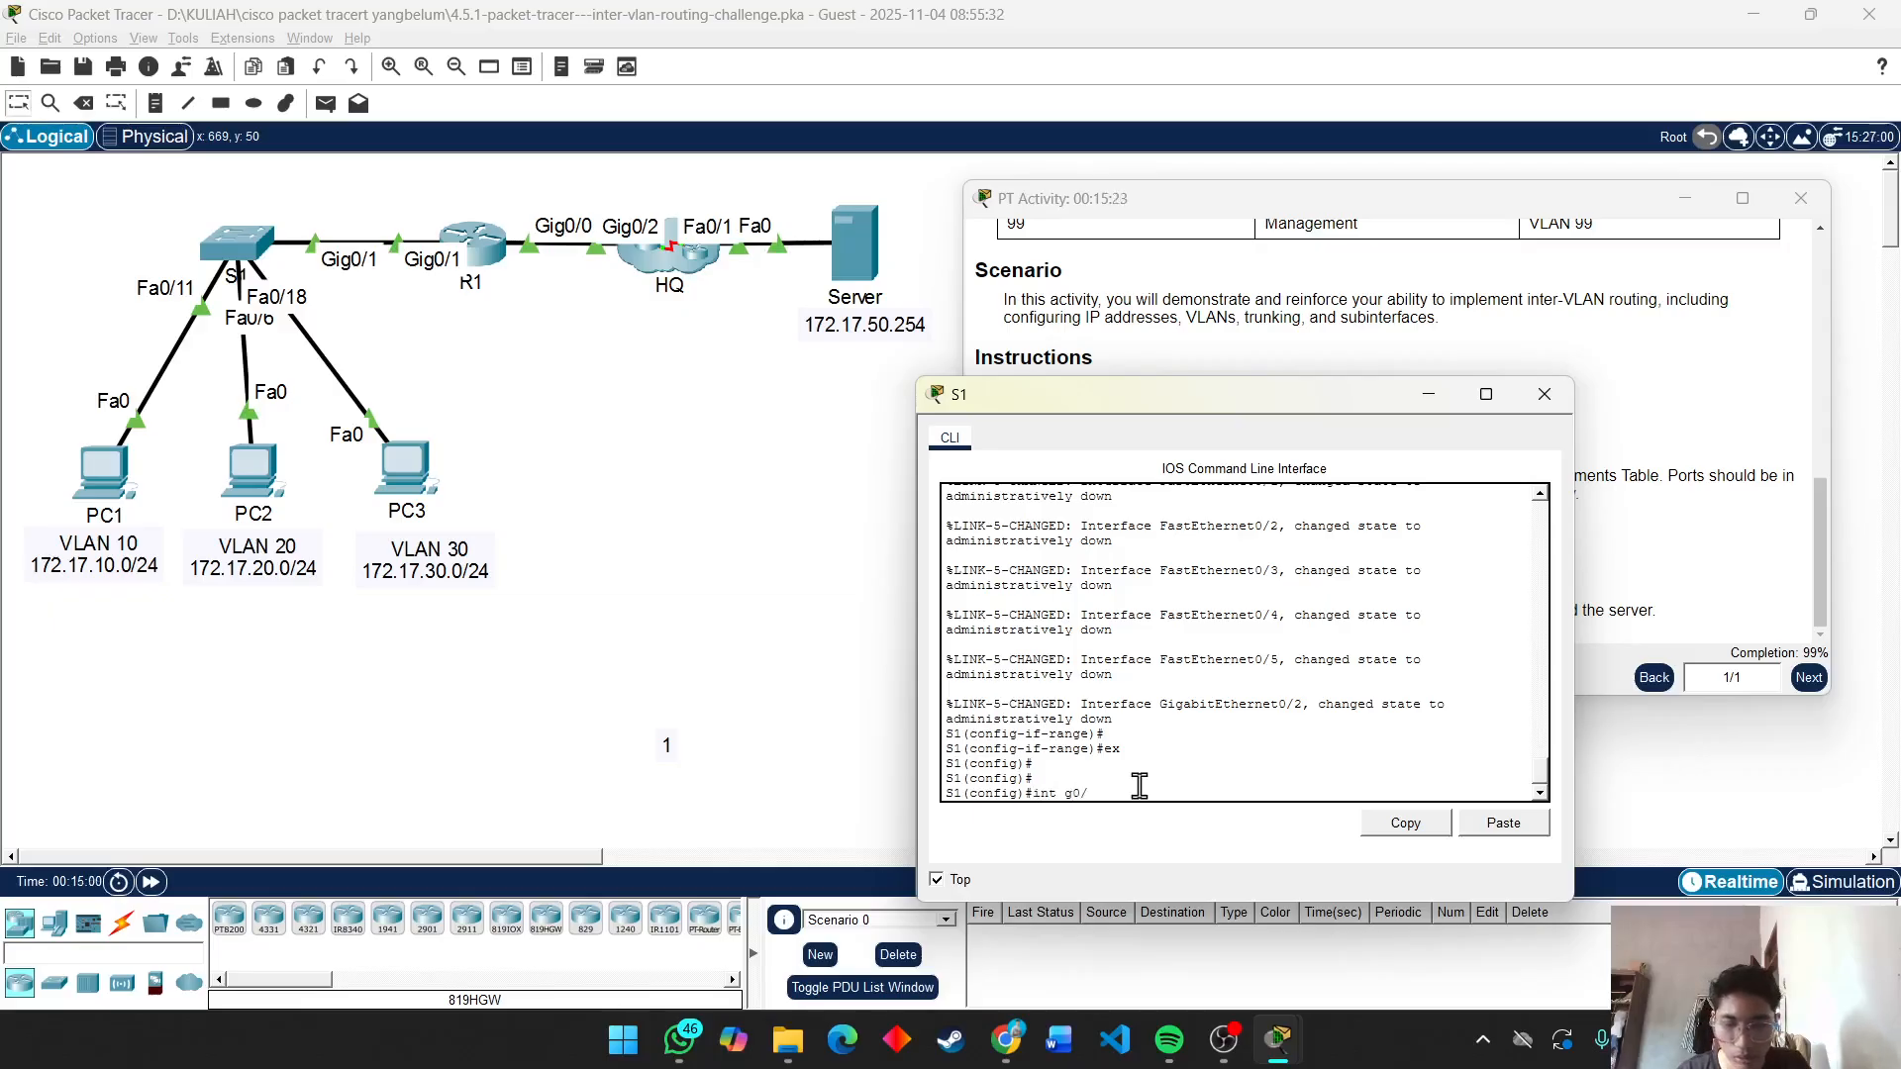
pyautogui.write('1')
pyautogui.press('Return')
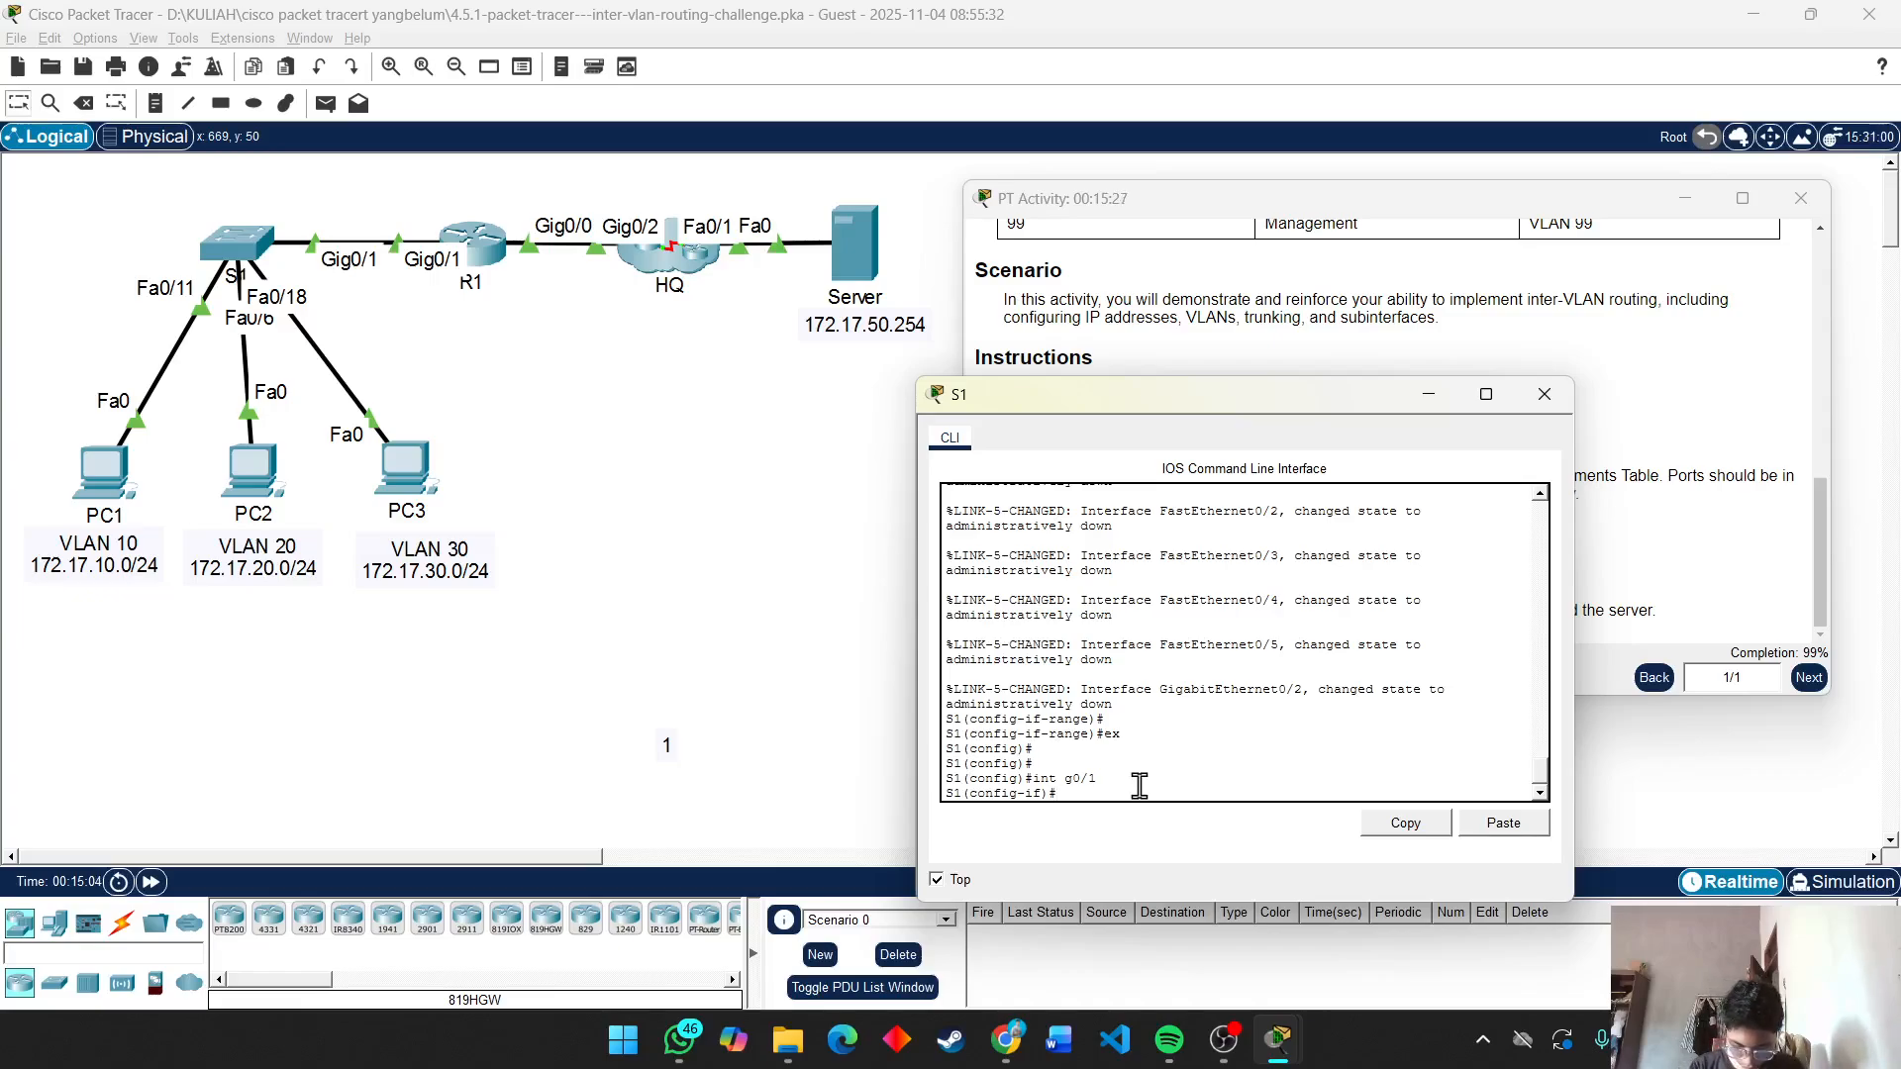
# Set S1's g0/1 interface to trunk mode with switchport mode trunk.
pyautogui.write('sw')
pyautogui.press('Tab')
pyautogui.write('m')
pyautogui.press('Tab')
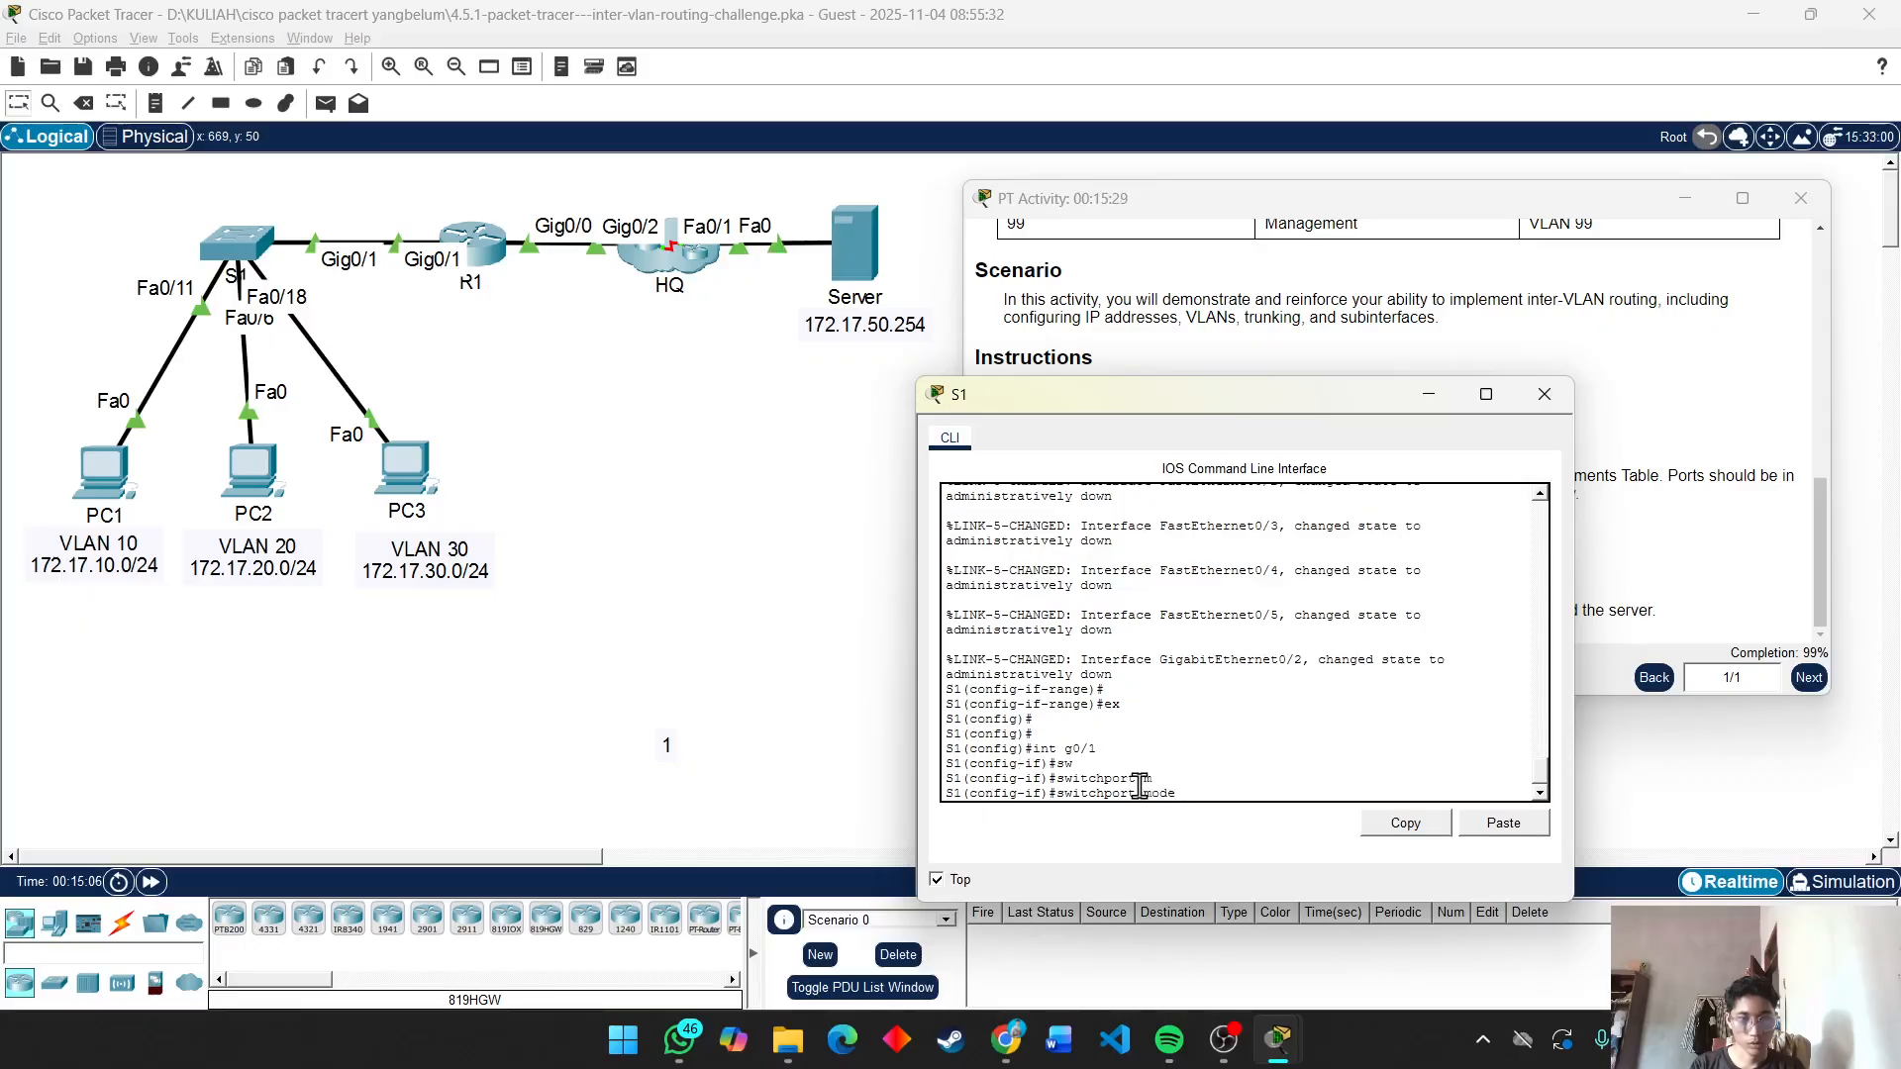
pyautogui.write('tr')
pyautogui.press('Tab')
pyautogui.press('Return')
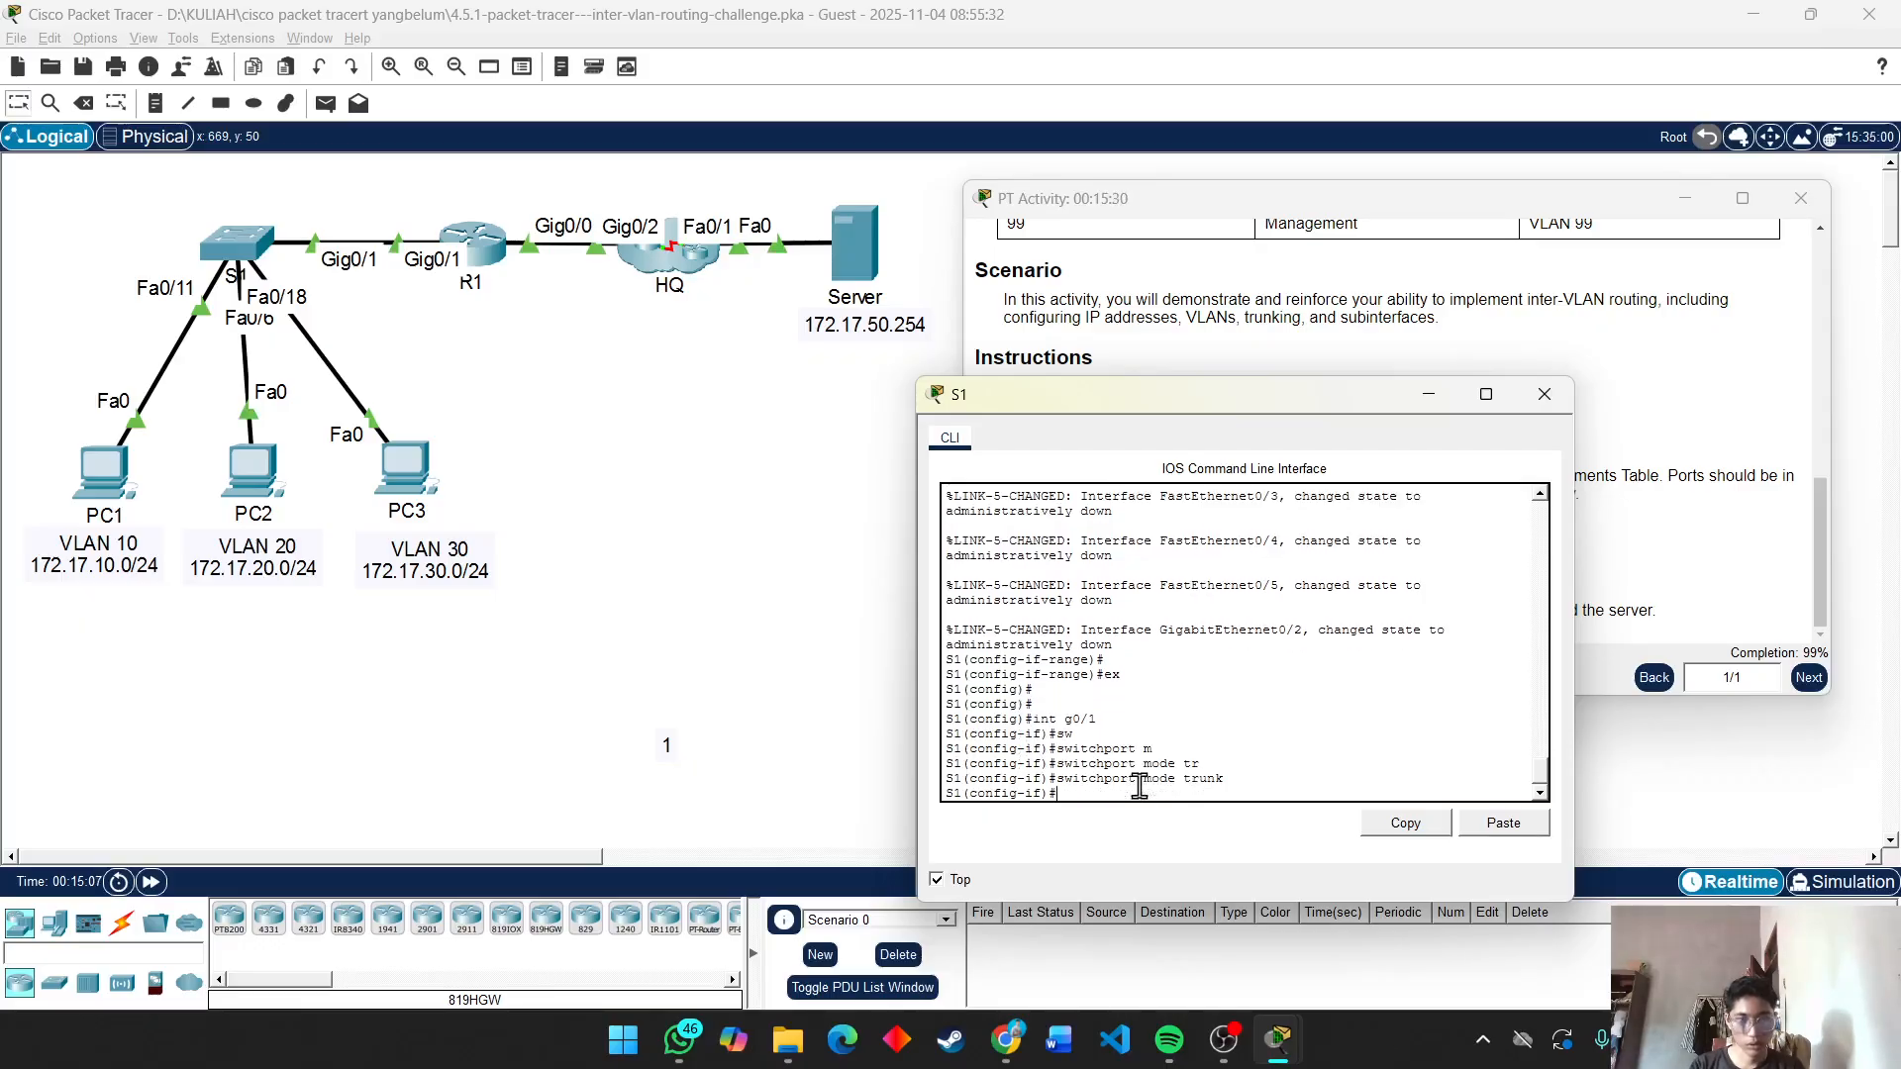
pyautogui.write('sw')
pyautogui.press('Tab')
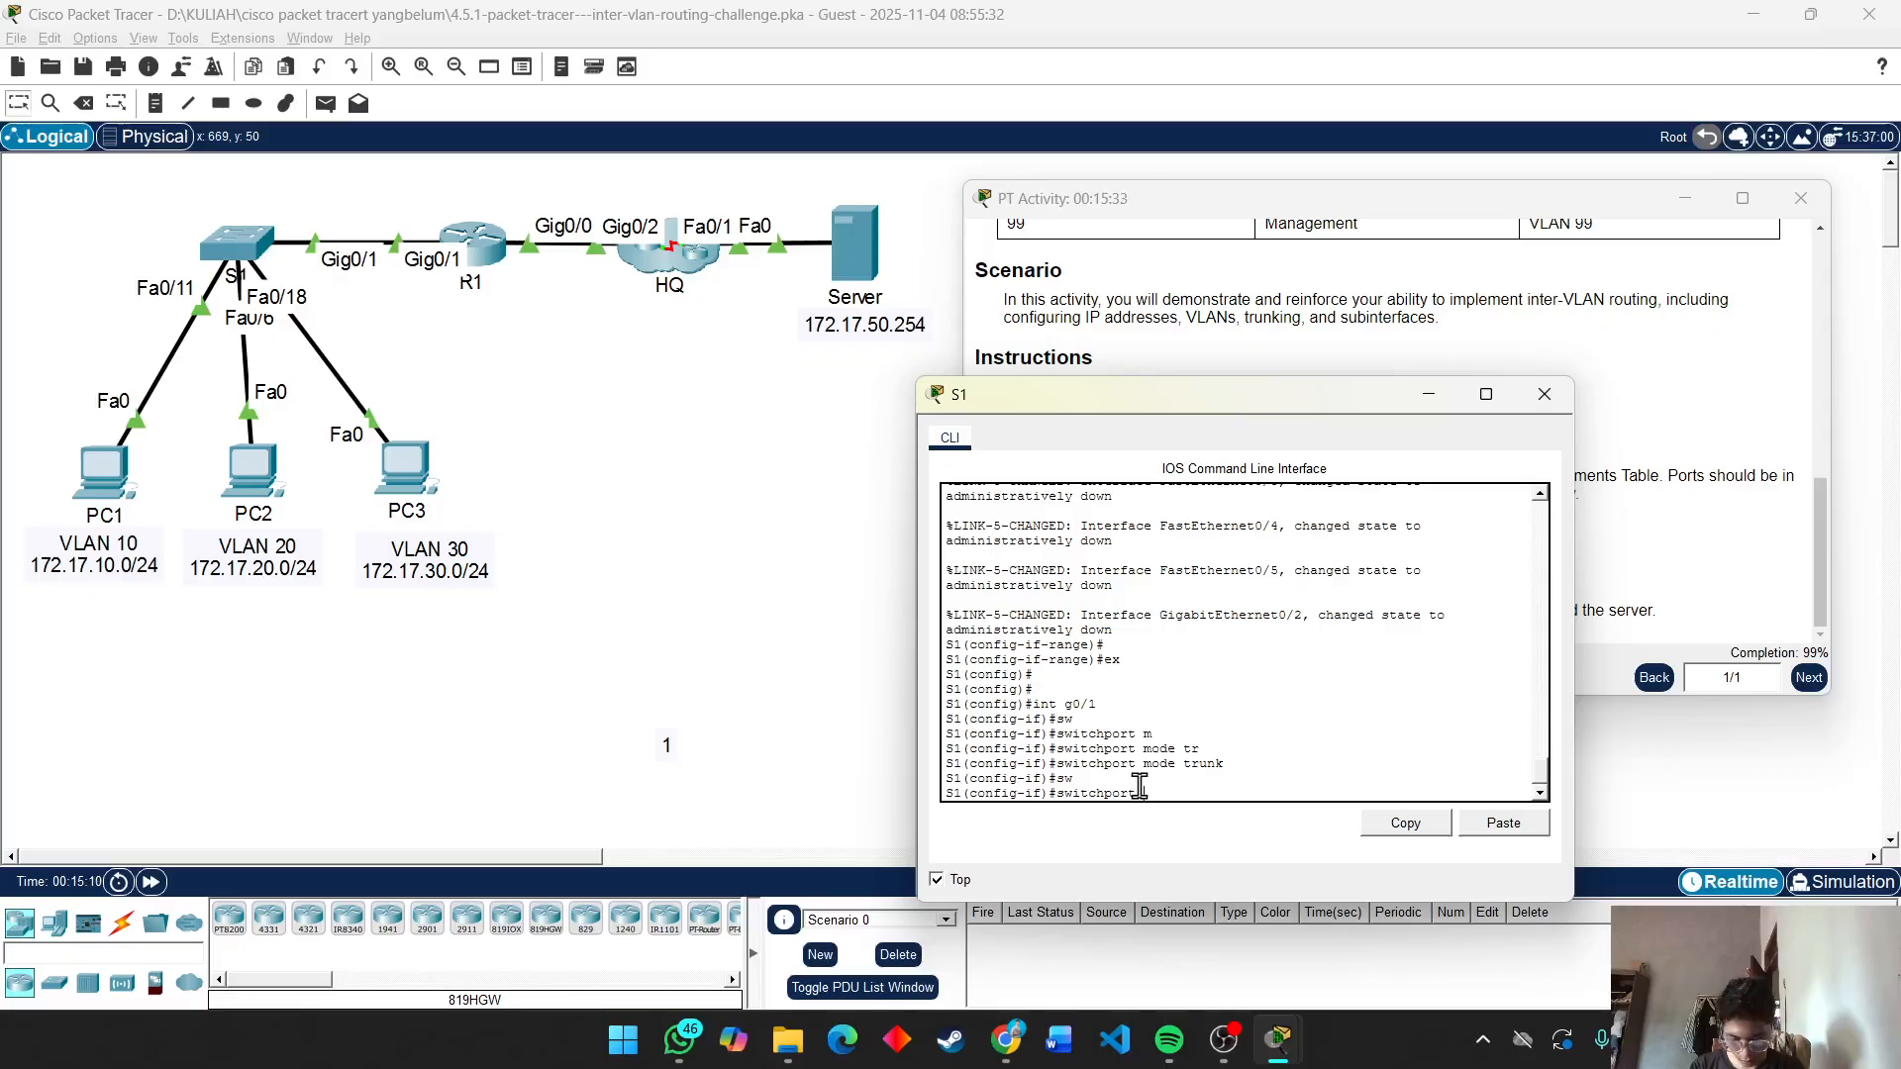
pyautogui.write('a')
pyautogui.press('Tab')
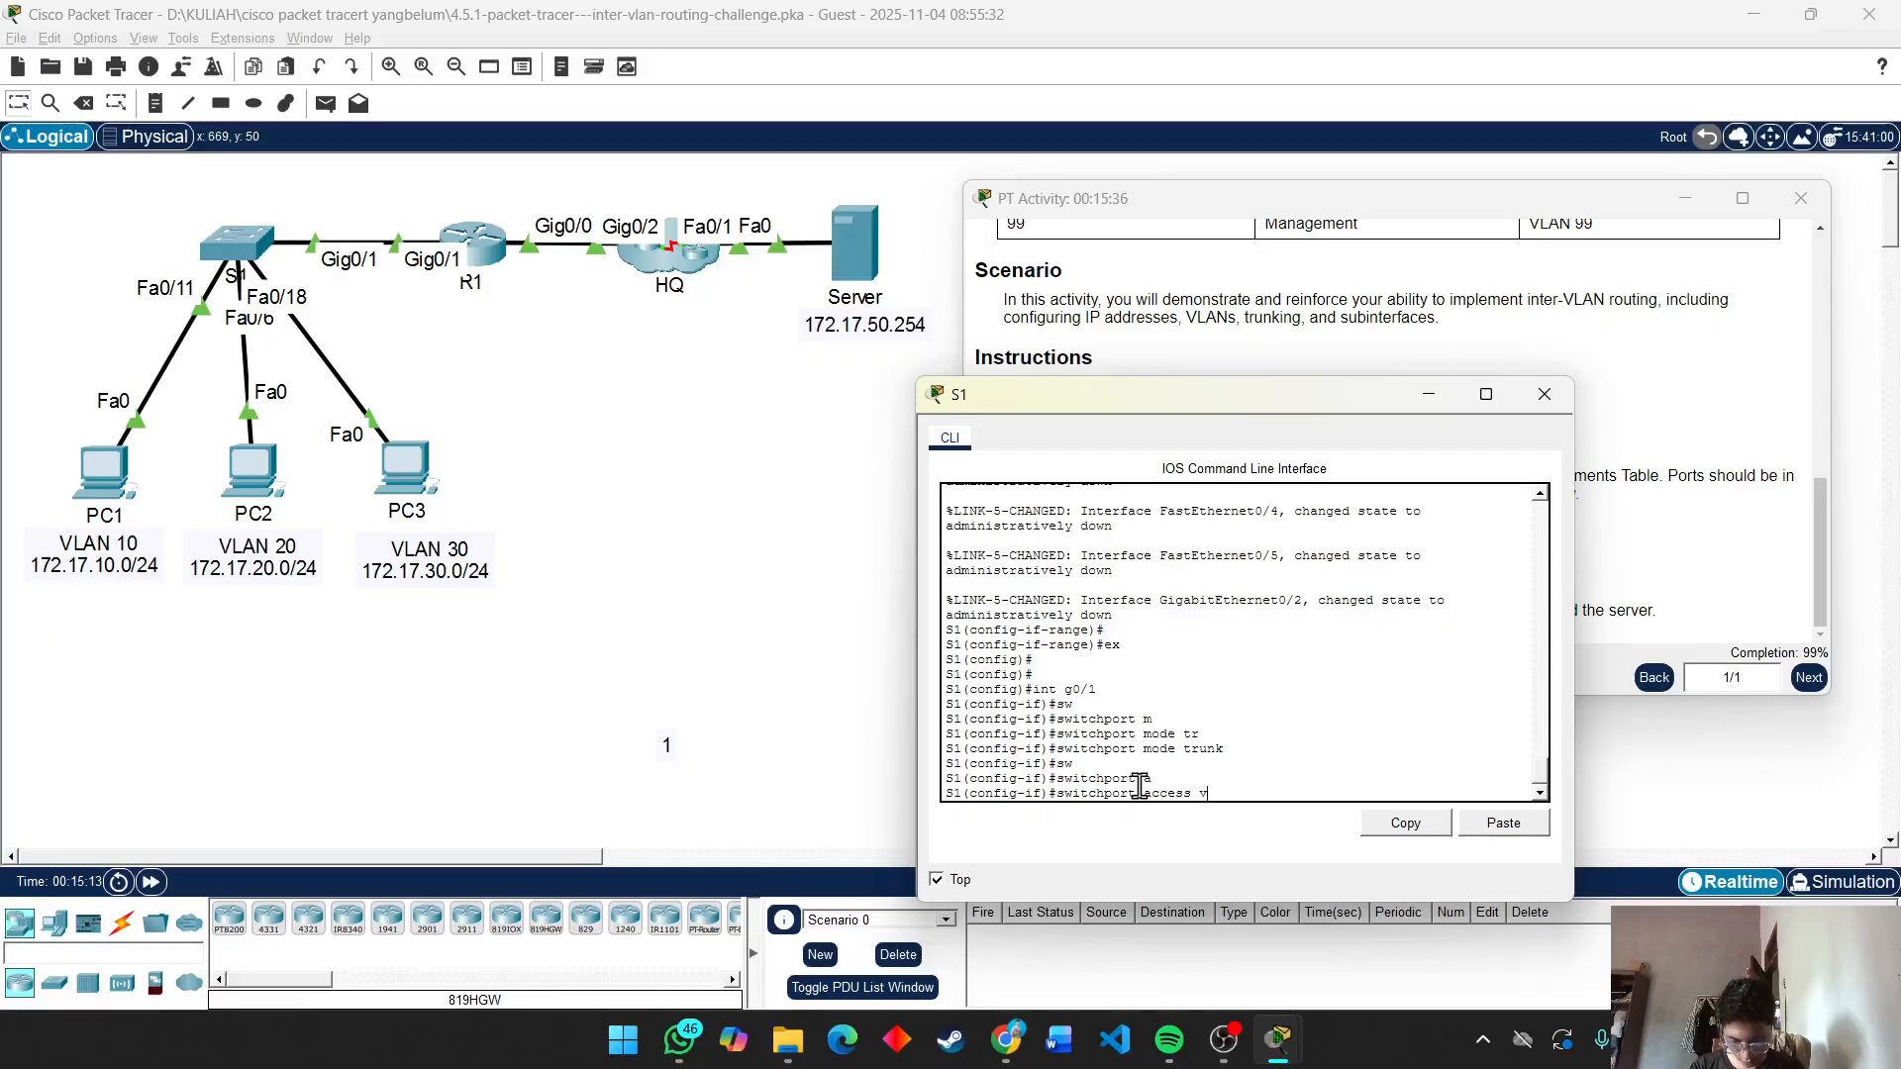
pyautogui.press('BackSpace')
pyautogui.press('BackSpace')
pyautogui.press('BackSpace')
pyautogui.press('BackSpace')
pyautogui.press('BackSpace')
pyautogui.press('BackSpace')
pyautogui.press('BackSpace')
pyautogui.press('BackSpace')
pyautogui.press('BackSpace')
pyautogui.press('BackSpace')
pyautogui.press('BackSpace')
pyautogui.press('BackSpace')
pyautogui.press('BackSpace')
pyautogui.press('BackSpace')
pyautogui.press('BackSpace')
pyautogui.press('BackSpace')
pyautogui.press('BackSpace')
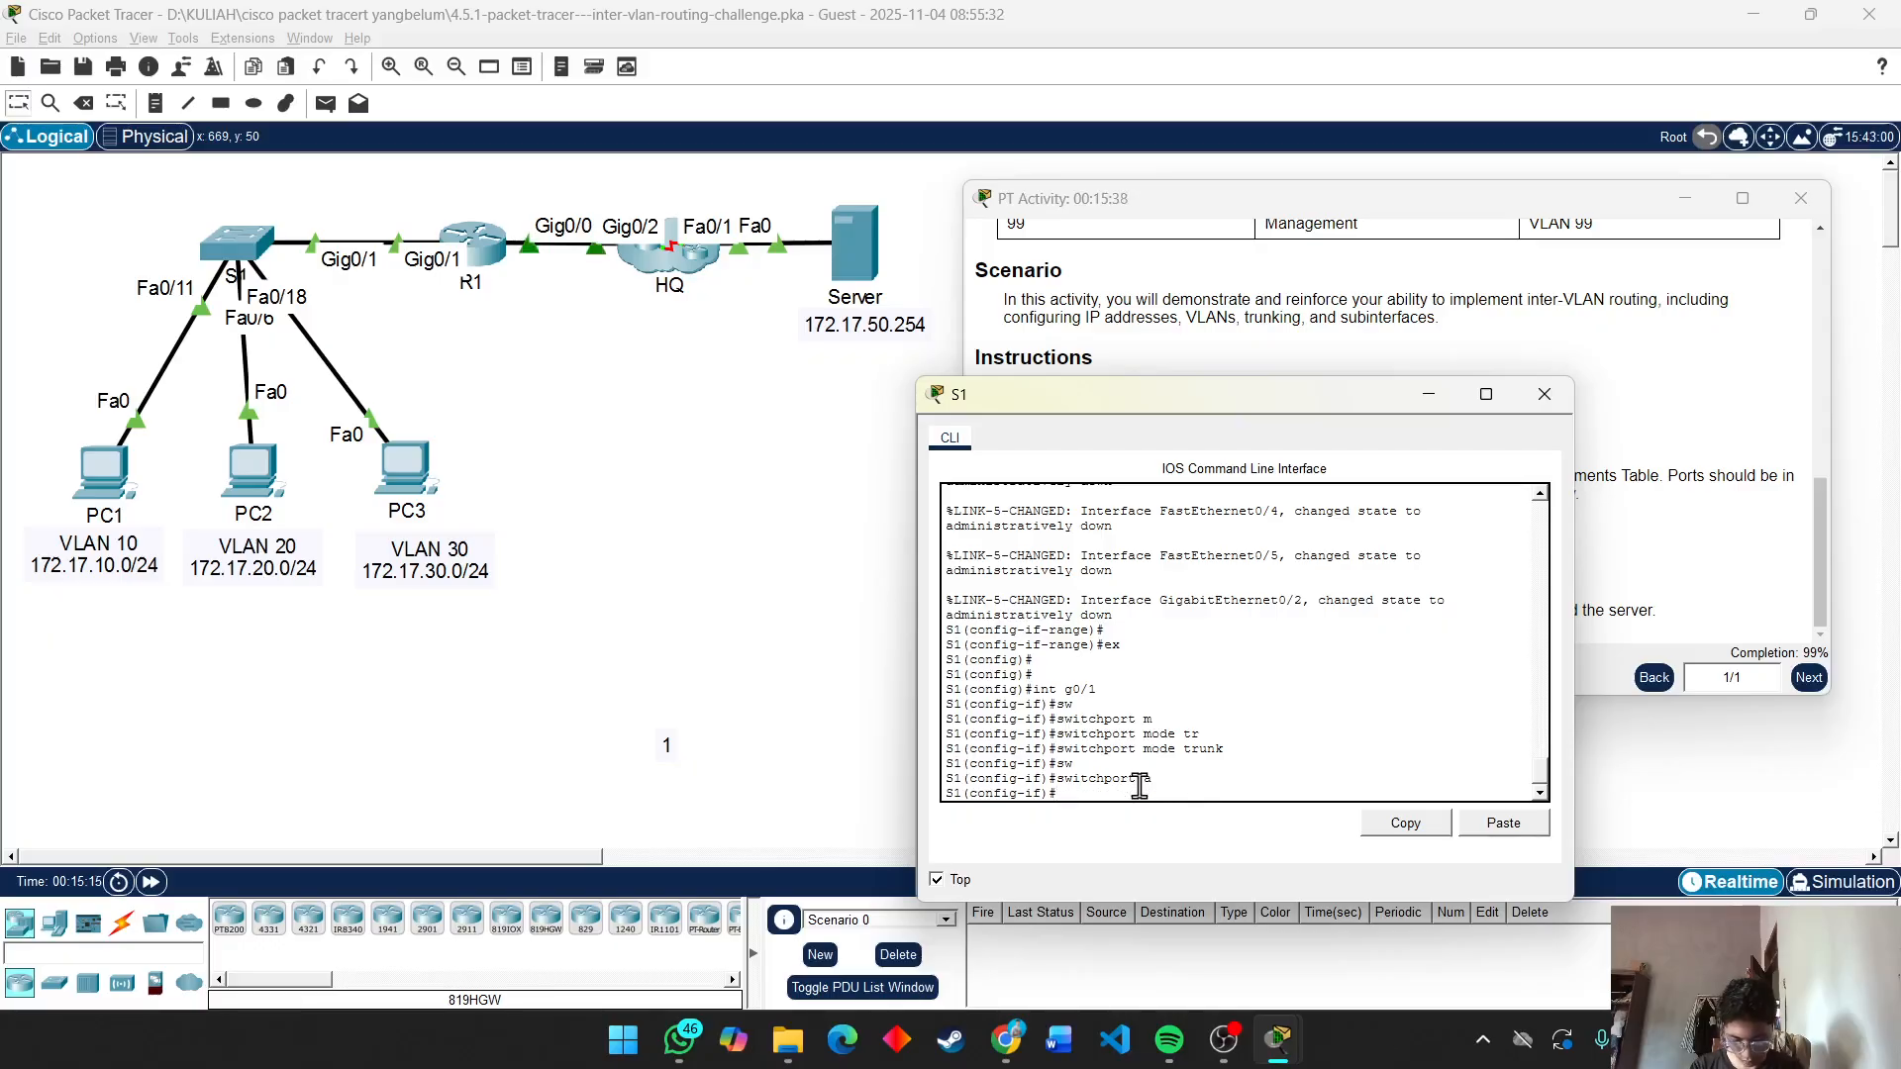
# Try to assign native VLAN 88 to g0/1 with the command switchport trunk native 88.
pyautogui.write('sw')
pyautogui.press('Tab')
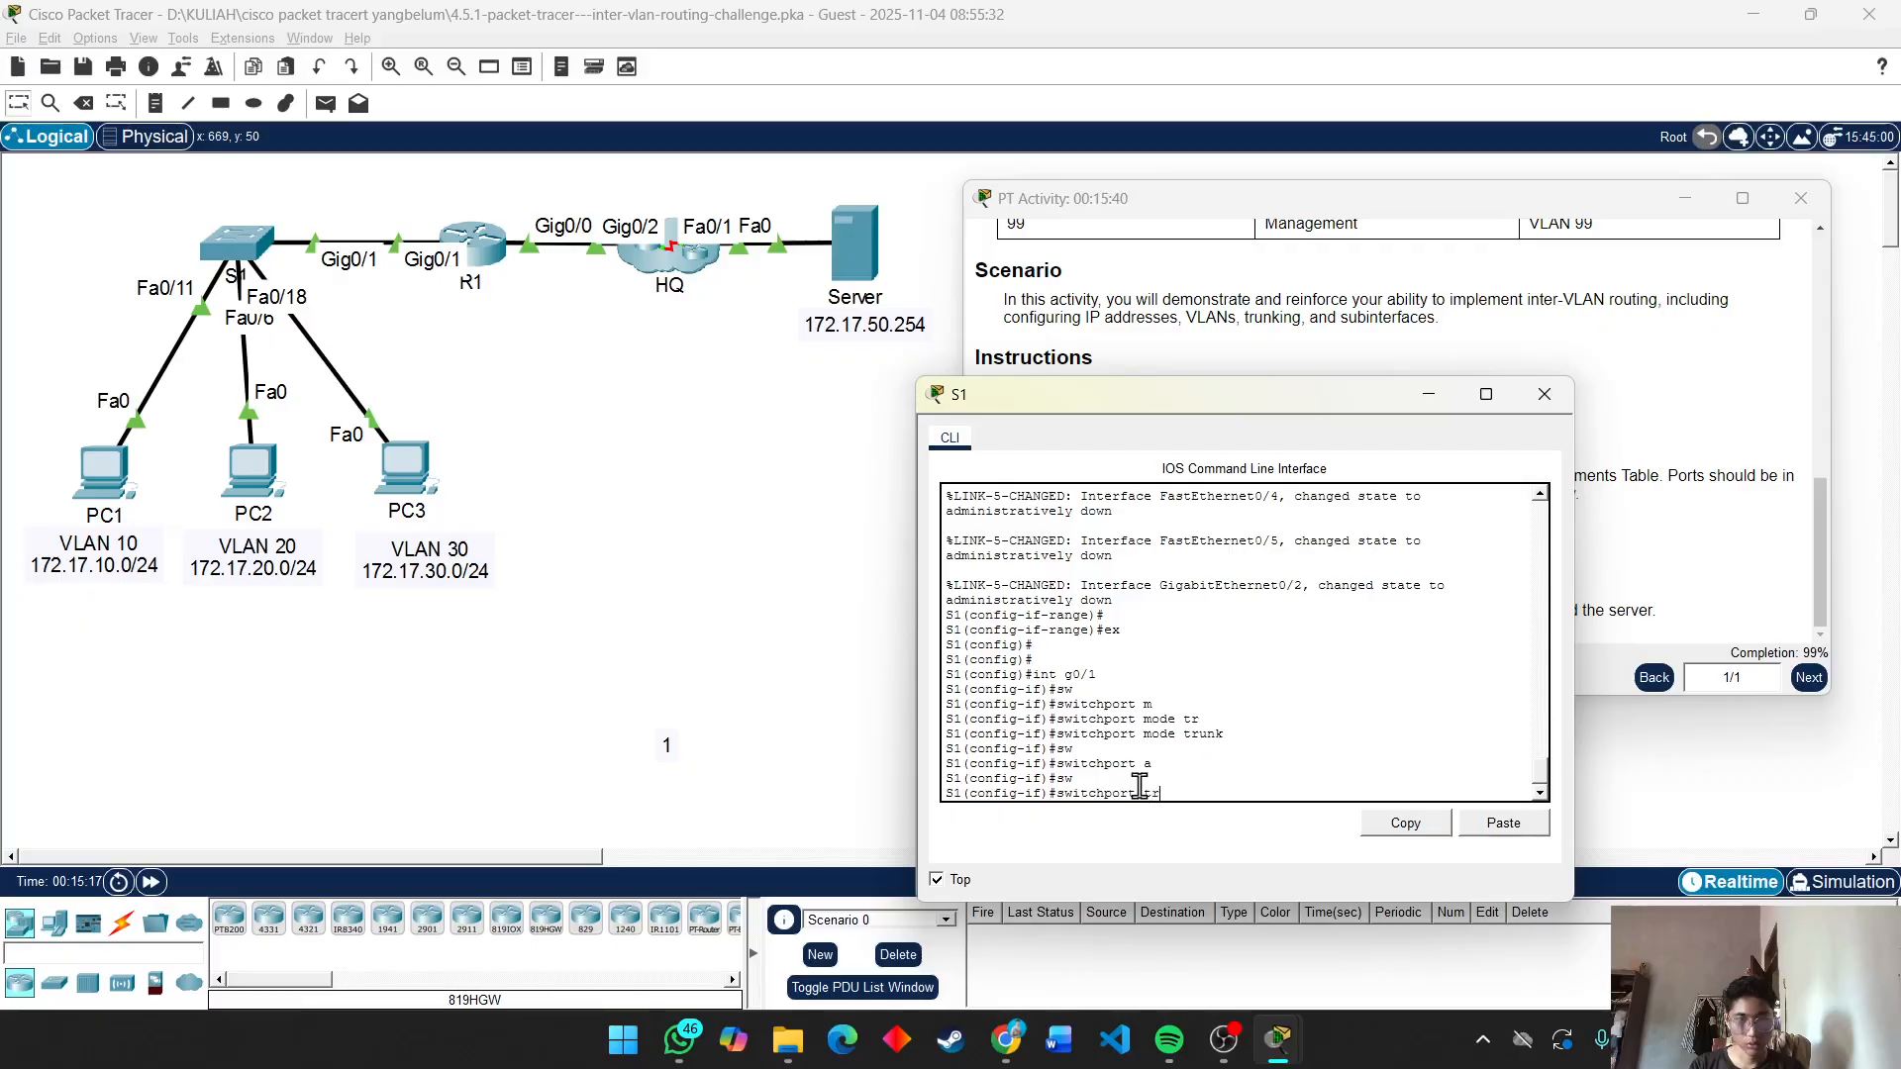
pyautogui.write('tr')
pyautogui.press('Tab')
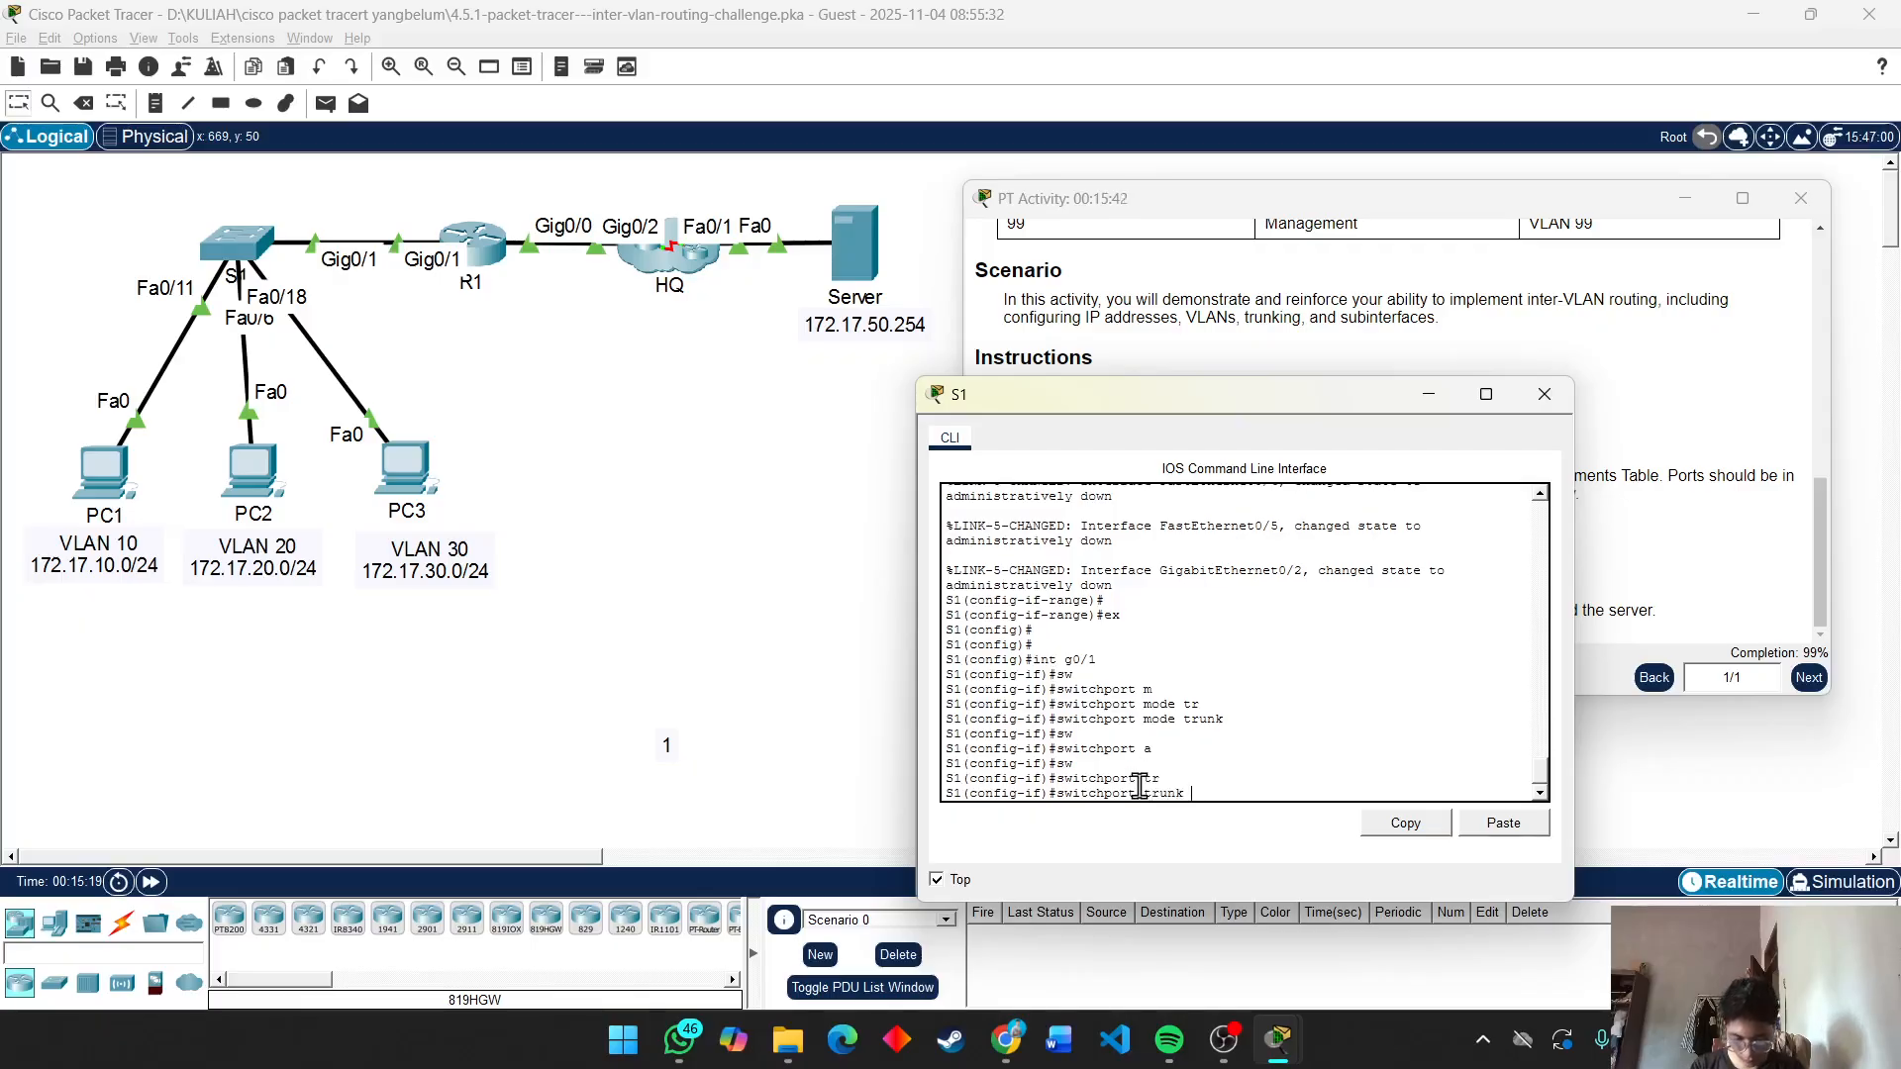
pyautogui.write('n')
pyautogui.press('Tab')
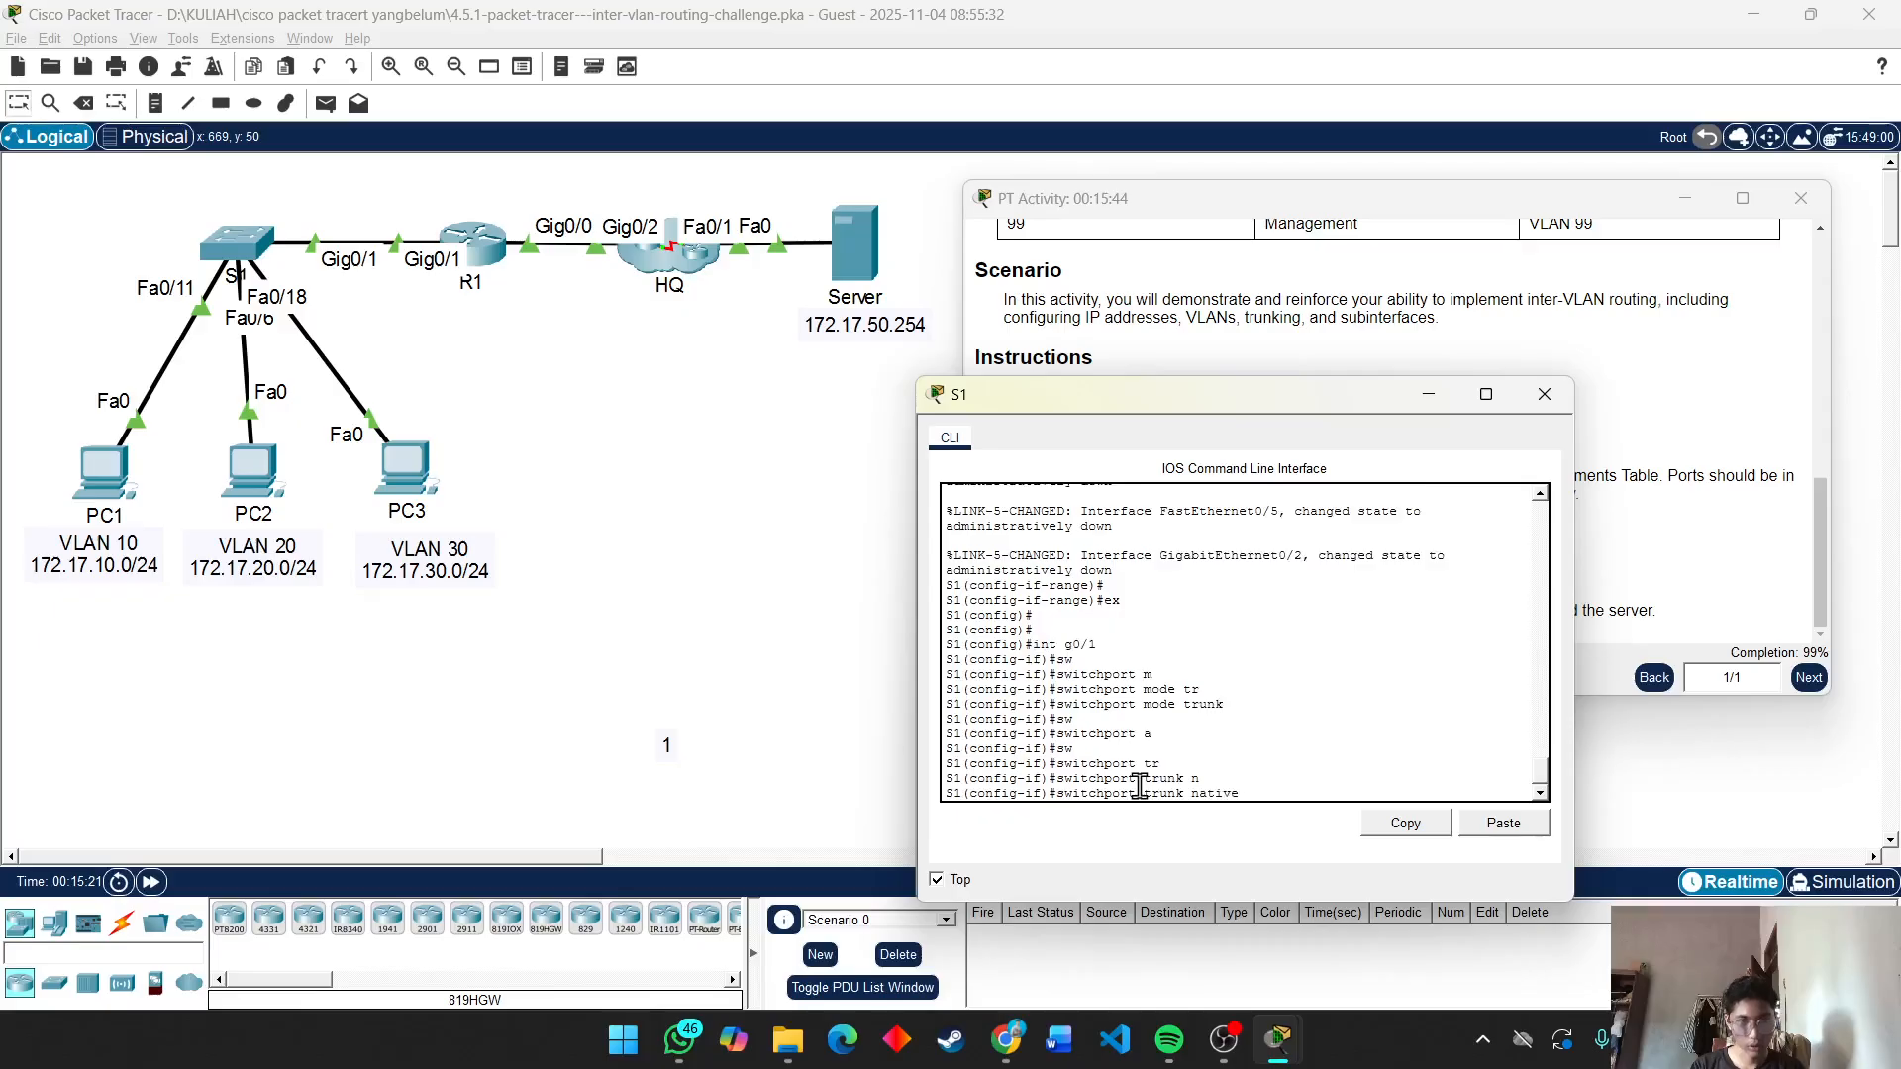
pyautogui.write('88')
pyautogui.press('Return')
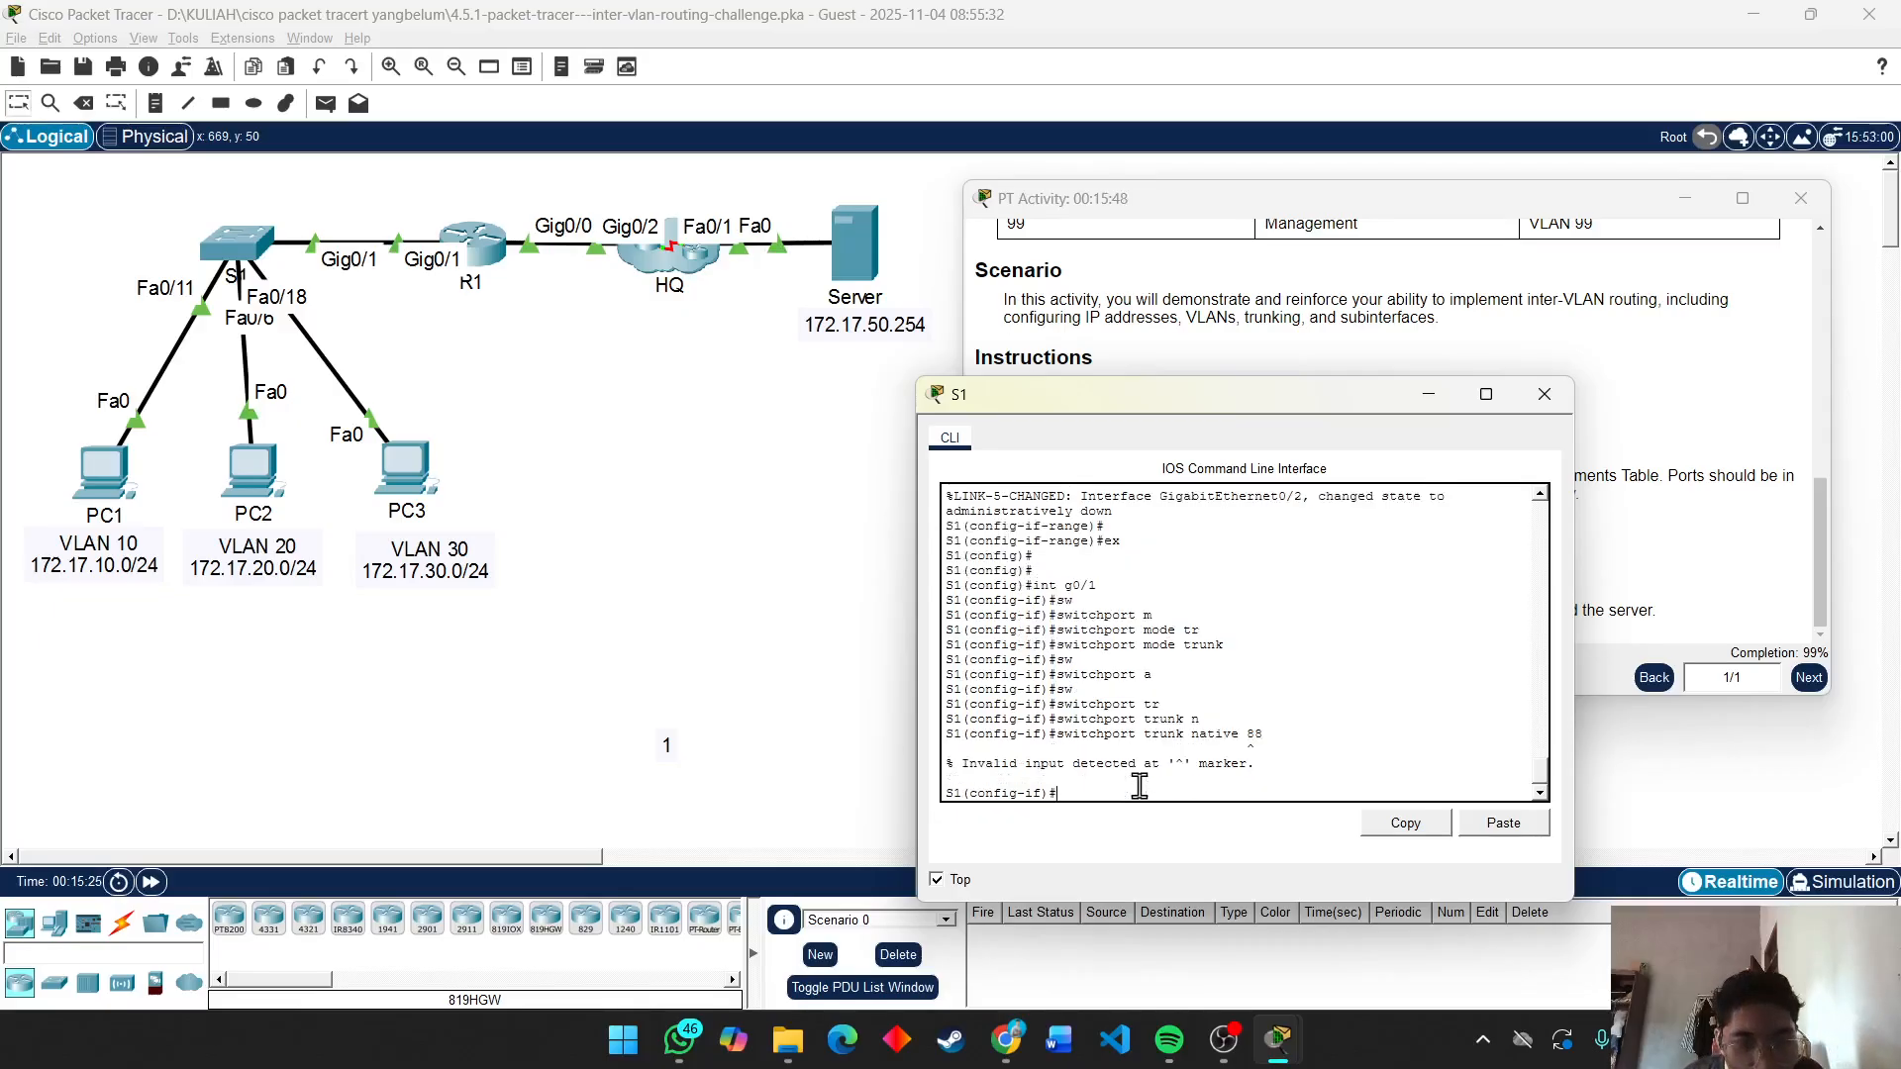
# Query the CLI help for the options after switchport trunk native and run the command without further arguments.
pyautogui.press('Up')
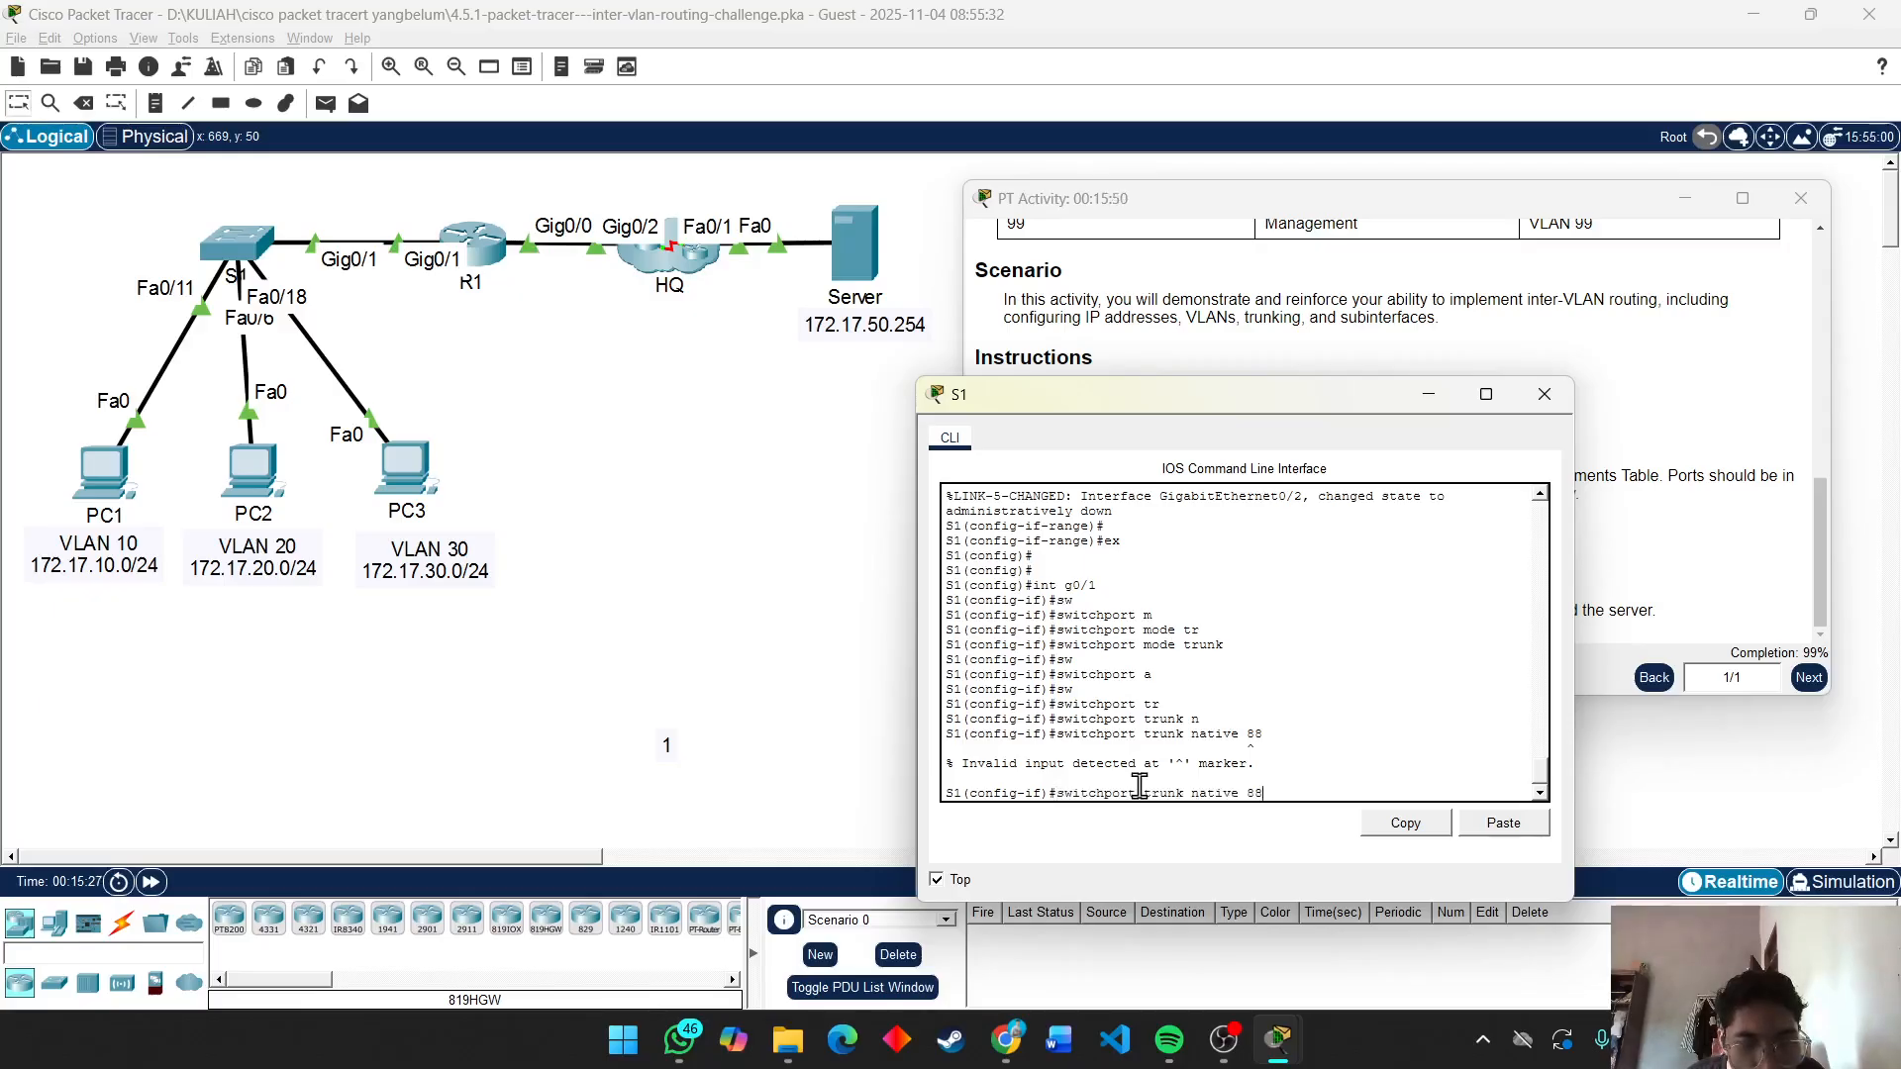
pyautogui.press('BackSpace')
pyautogui.press('BackSpace')
pyautogui.press('BackSpace')
pyautogui.write('?')
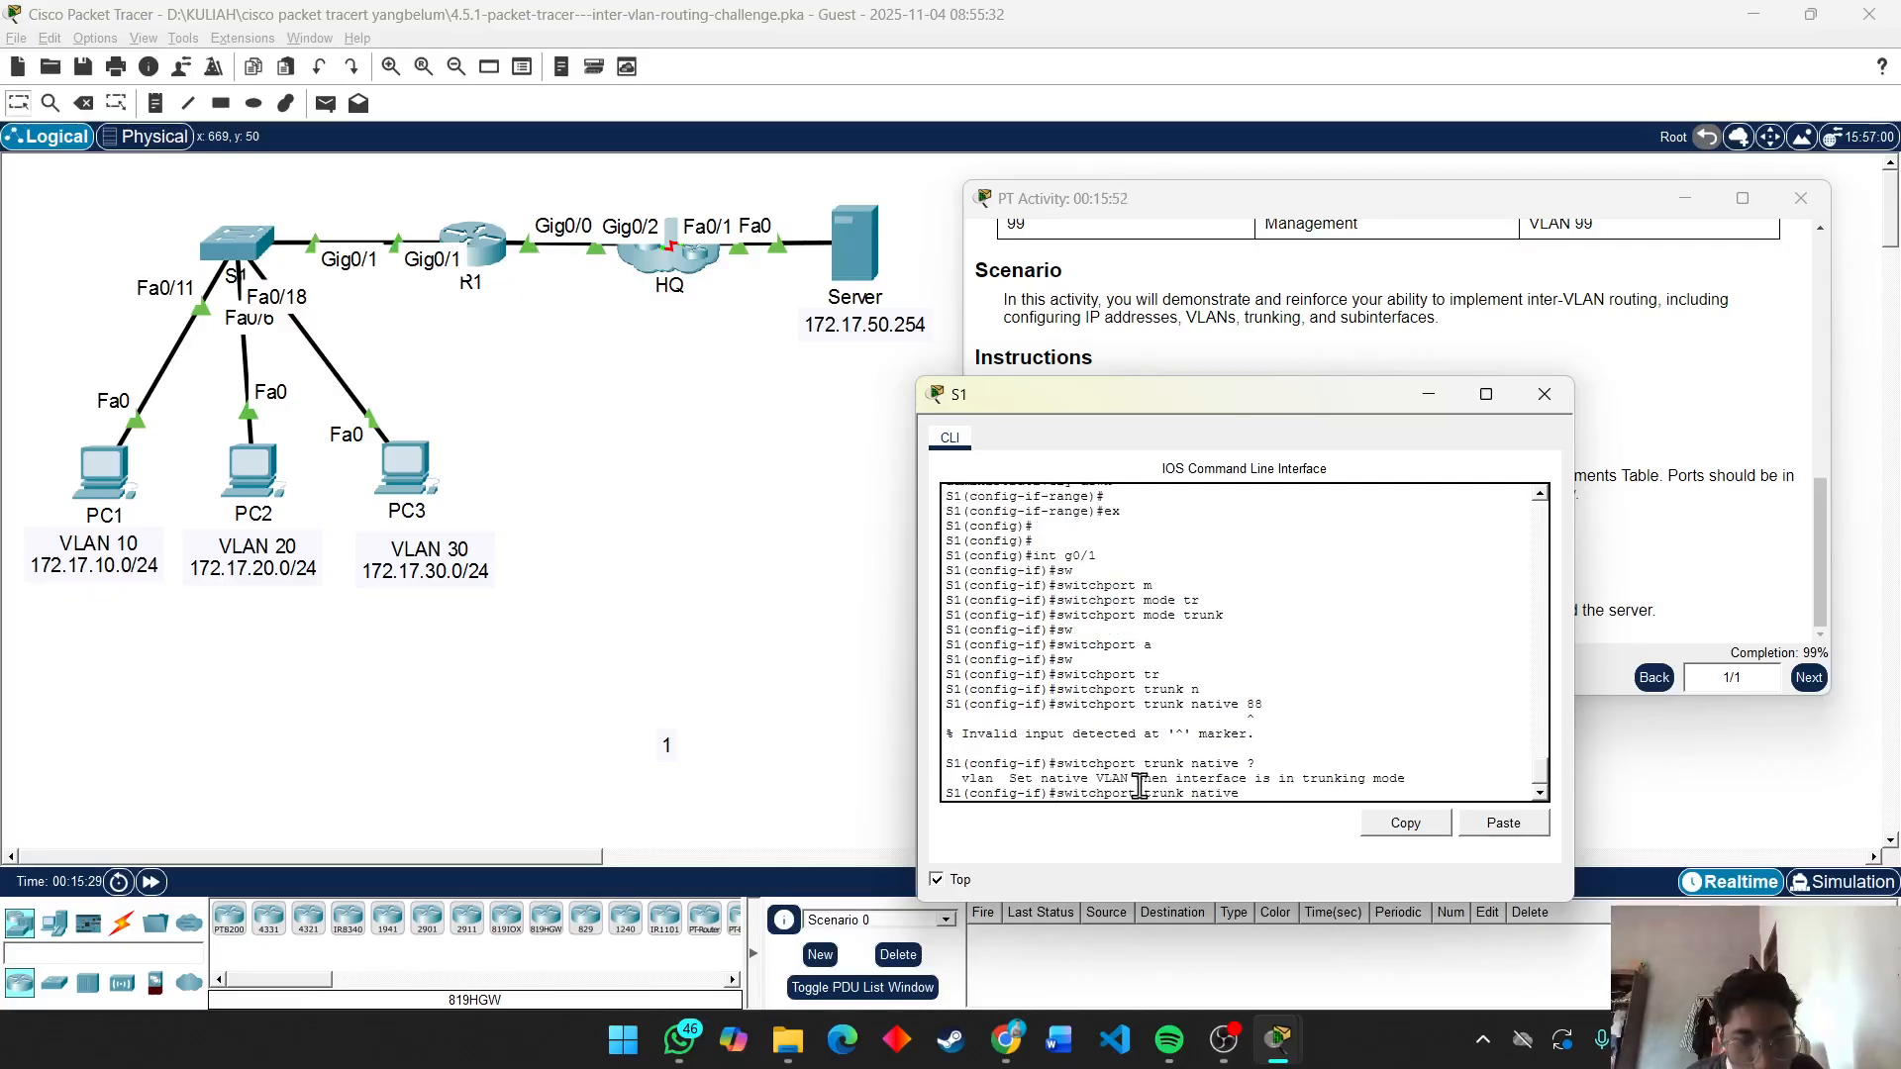
pyautogui.press('Return')
pyautogui.press('Up')
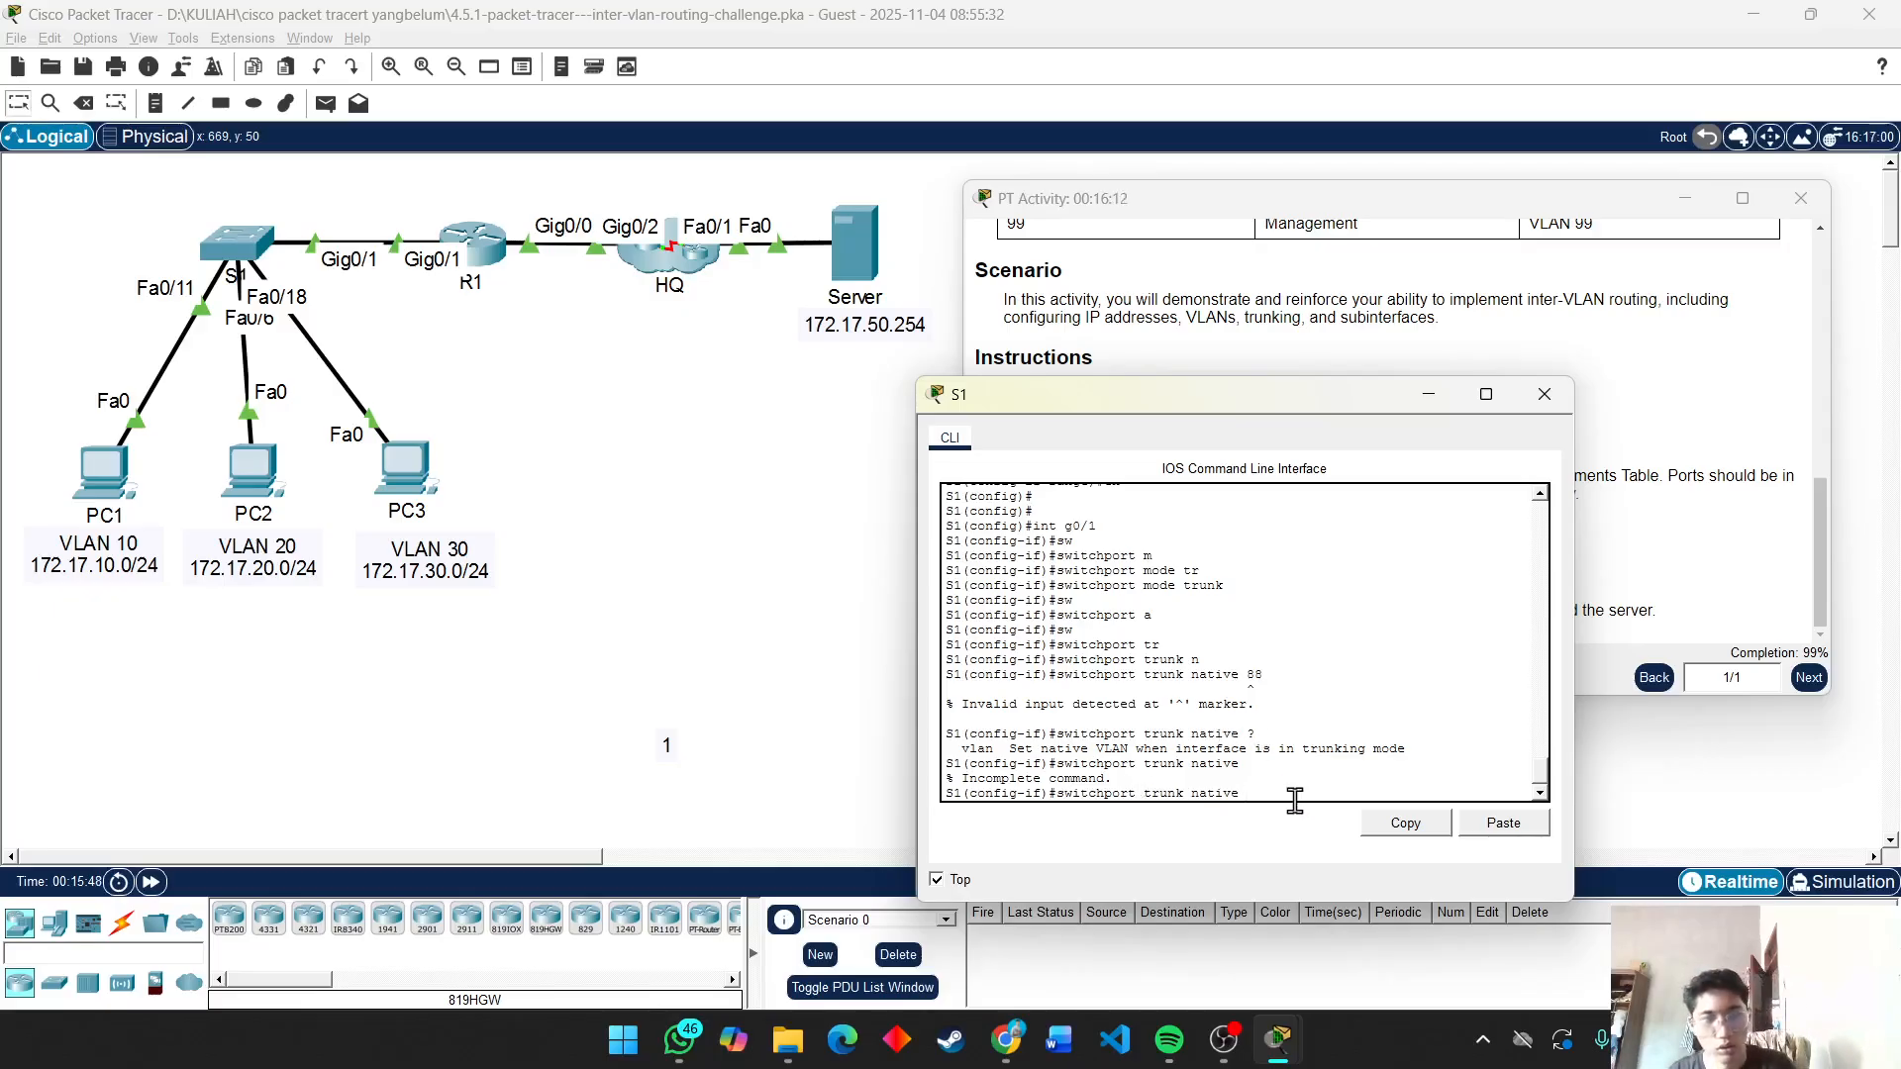
pyautogui.press('BackSpace')
pyautogui.press('BackSpace')
pyautogui.press('BackSpace')
pyautogui.press('BackSpace')
pyautogui.press('BackSpace')
pyautogui.press('BackSpace')
pyautogui.press('BackSpace')
pyautogui.press('BackSpace')
pyautogui.press('BackSpace')
pyautogui.press('BackSpace')
pyautogui.press('BackSpace')
pyautogui.press('BackSpace')
pyautogui.press('BackSpace')
pyautogui.press('BackSpace')
pyautogui.press('BackSpace')
pyautogui.press('BackSpace')
pyautogui.press('BackSpace')
pyautogui.press('BackSpace')
pyautogui.press('BackSpace')
pyautogui.press('BackSpace')
# Reapply switchport mode trunk on S1's g0/1 interface.
pyautogui.write('sw')
pyautogui.press('Tab')
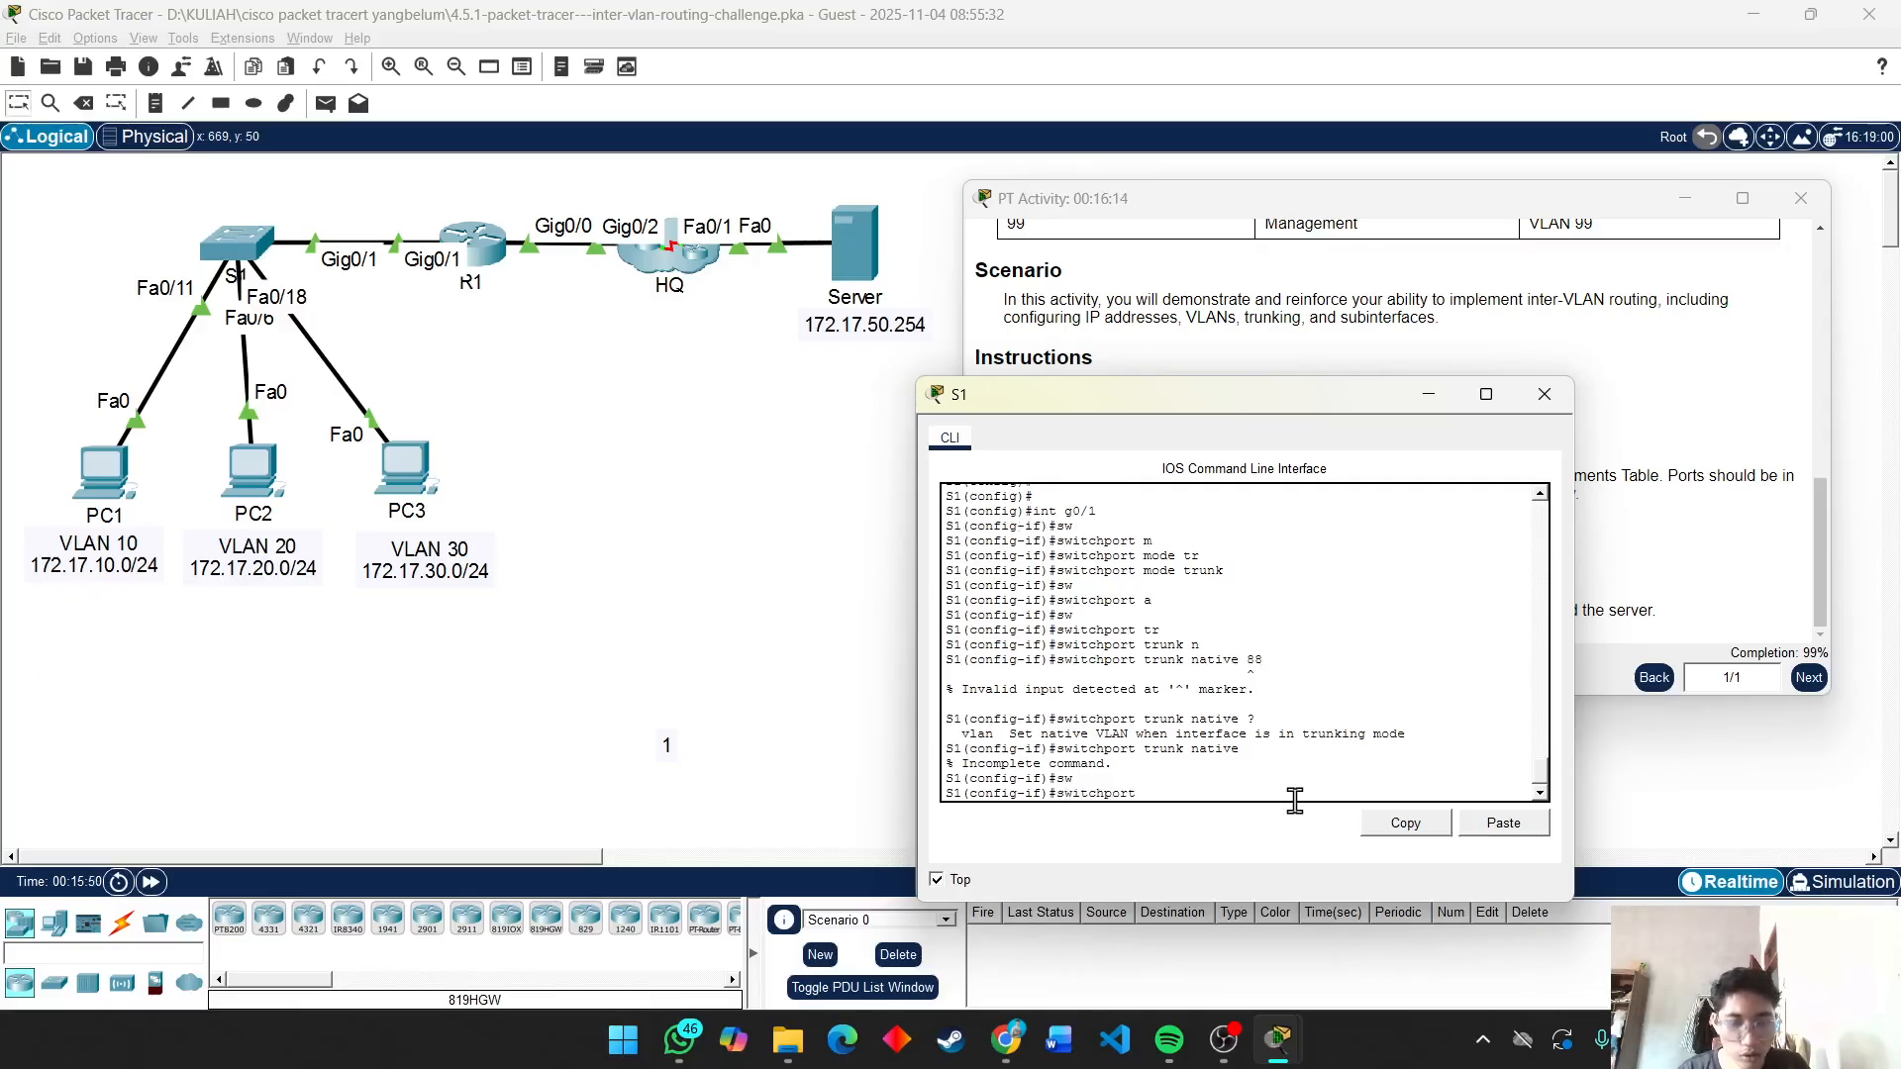
pyautogui.write('m')
pyautogui.press('Tab')
pyautogui.write('tr')
pyautogui.press('Tab')
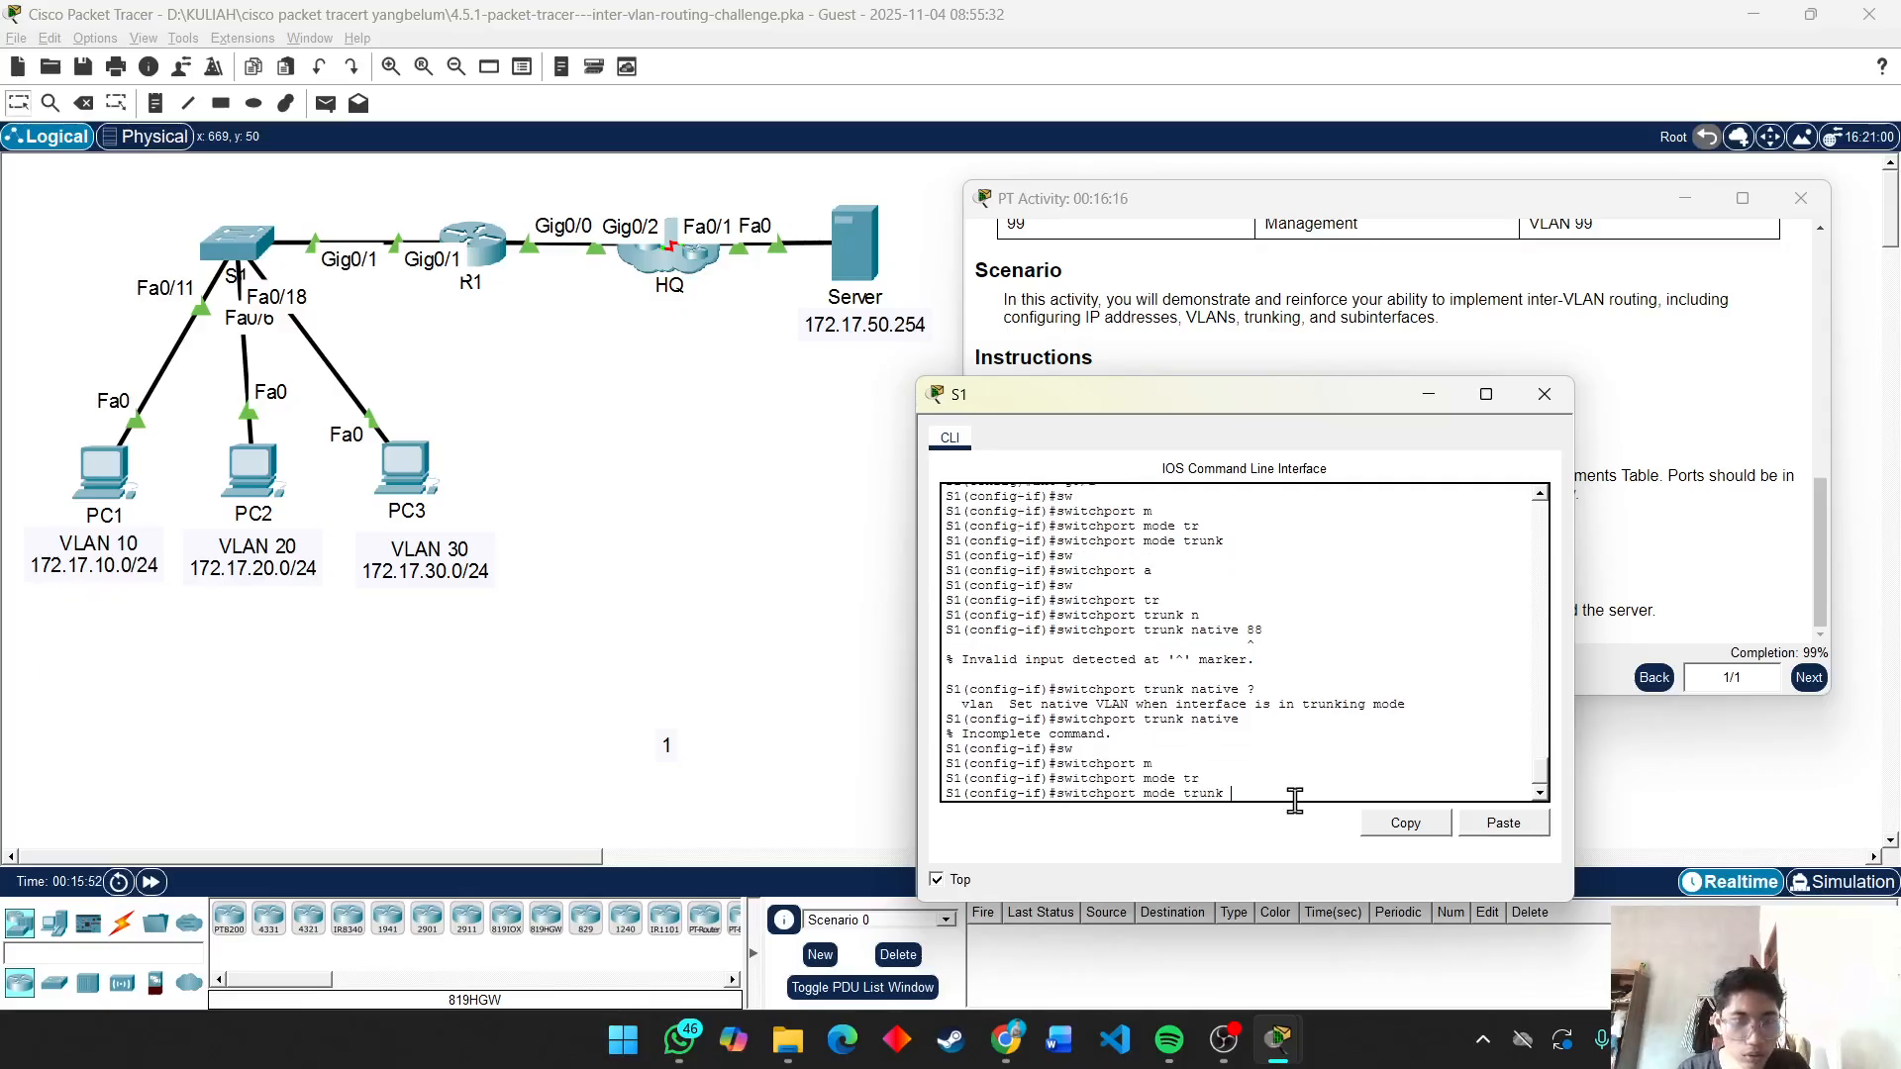
pyautogui.press('Return')
# Assign native VLAN 88 to S1's g0/1 trunk with the command switchport trunk native vlan 88.
pyautogui.write('sw')
pyautogui.press('Tab')
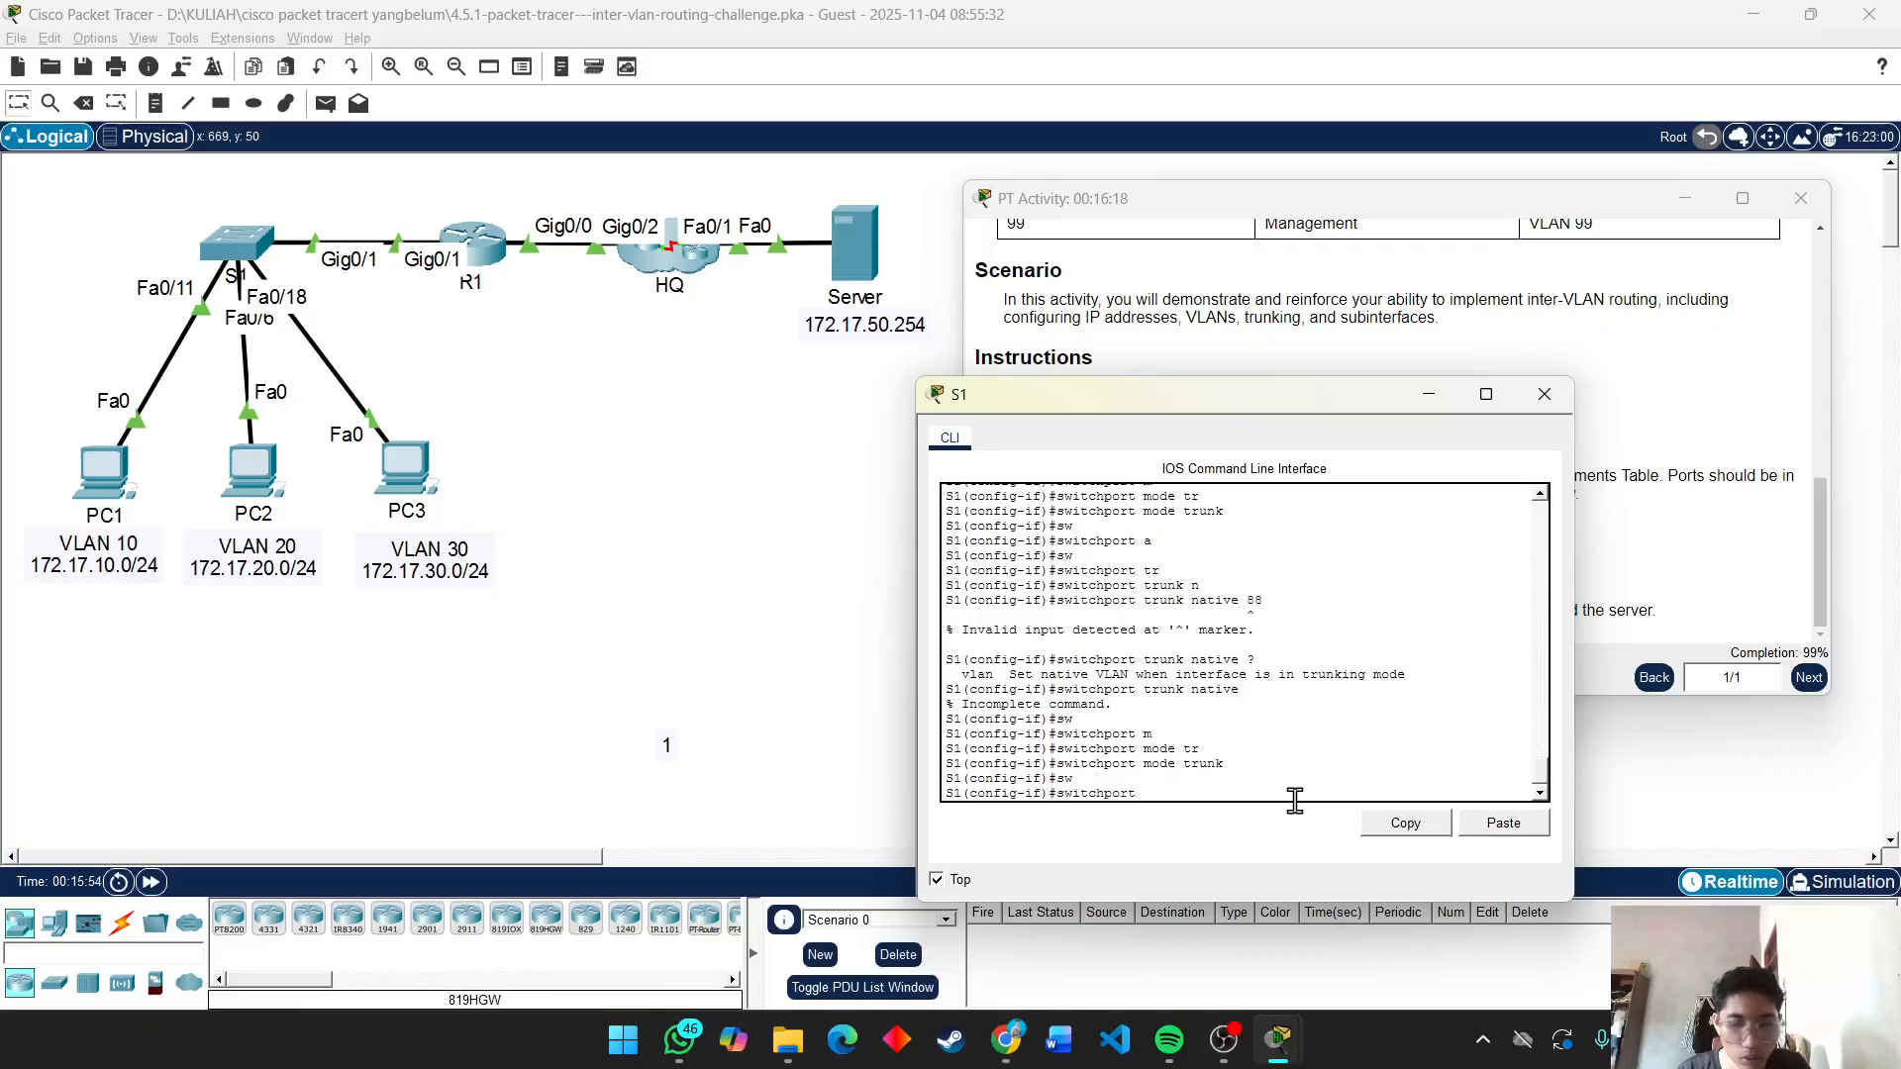
pyautogui.write('tr')
pyautogui.press('Tab')
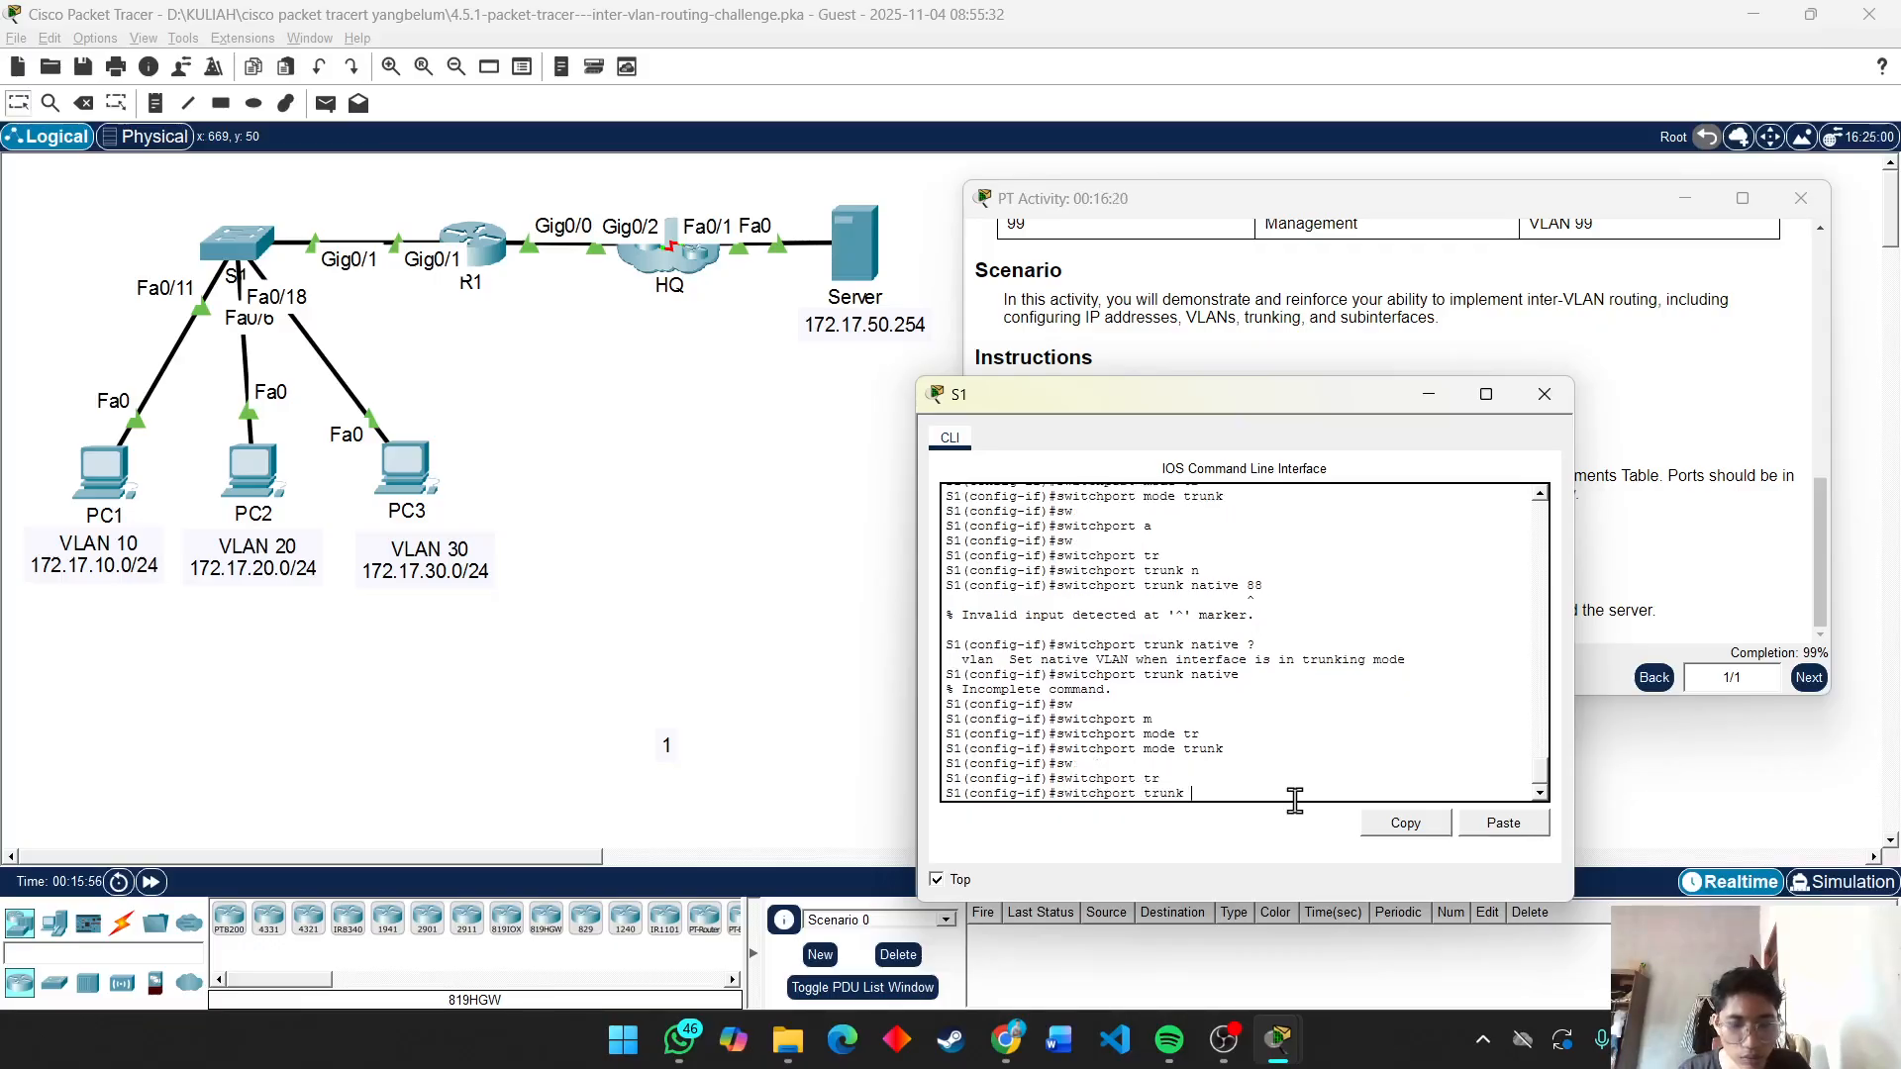
pyautogui.write('vl')
pyautogui.press('Tab')
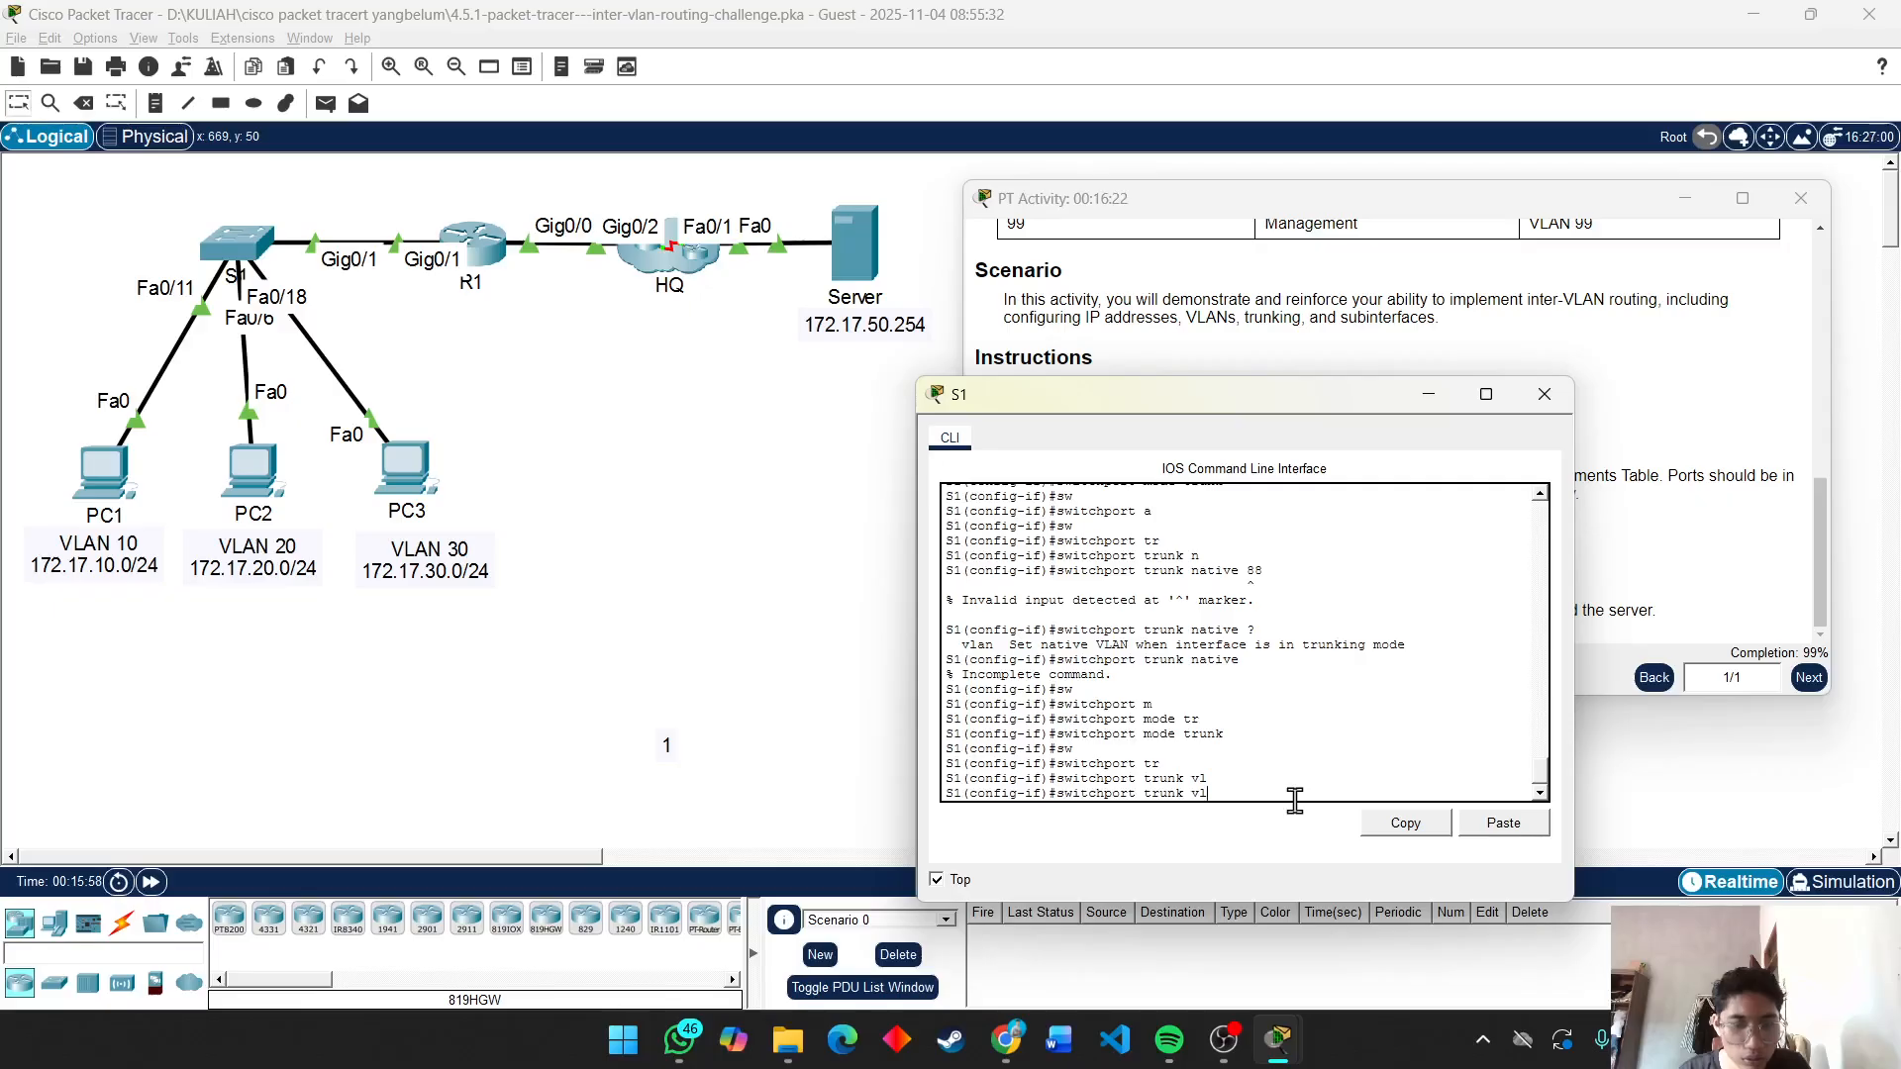
pyautogui.write('n')
pyautogui.press('Tab')
pyautogui.write('v')
pyautogui.press('Tab')
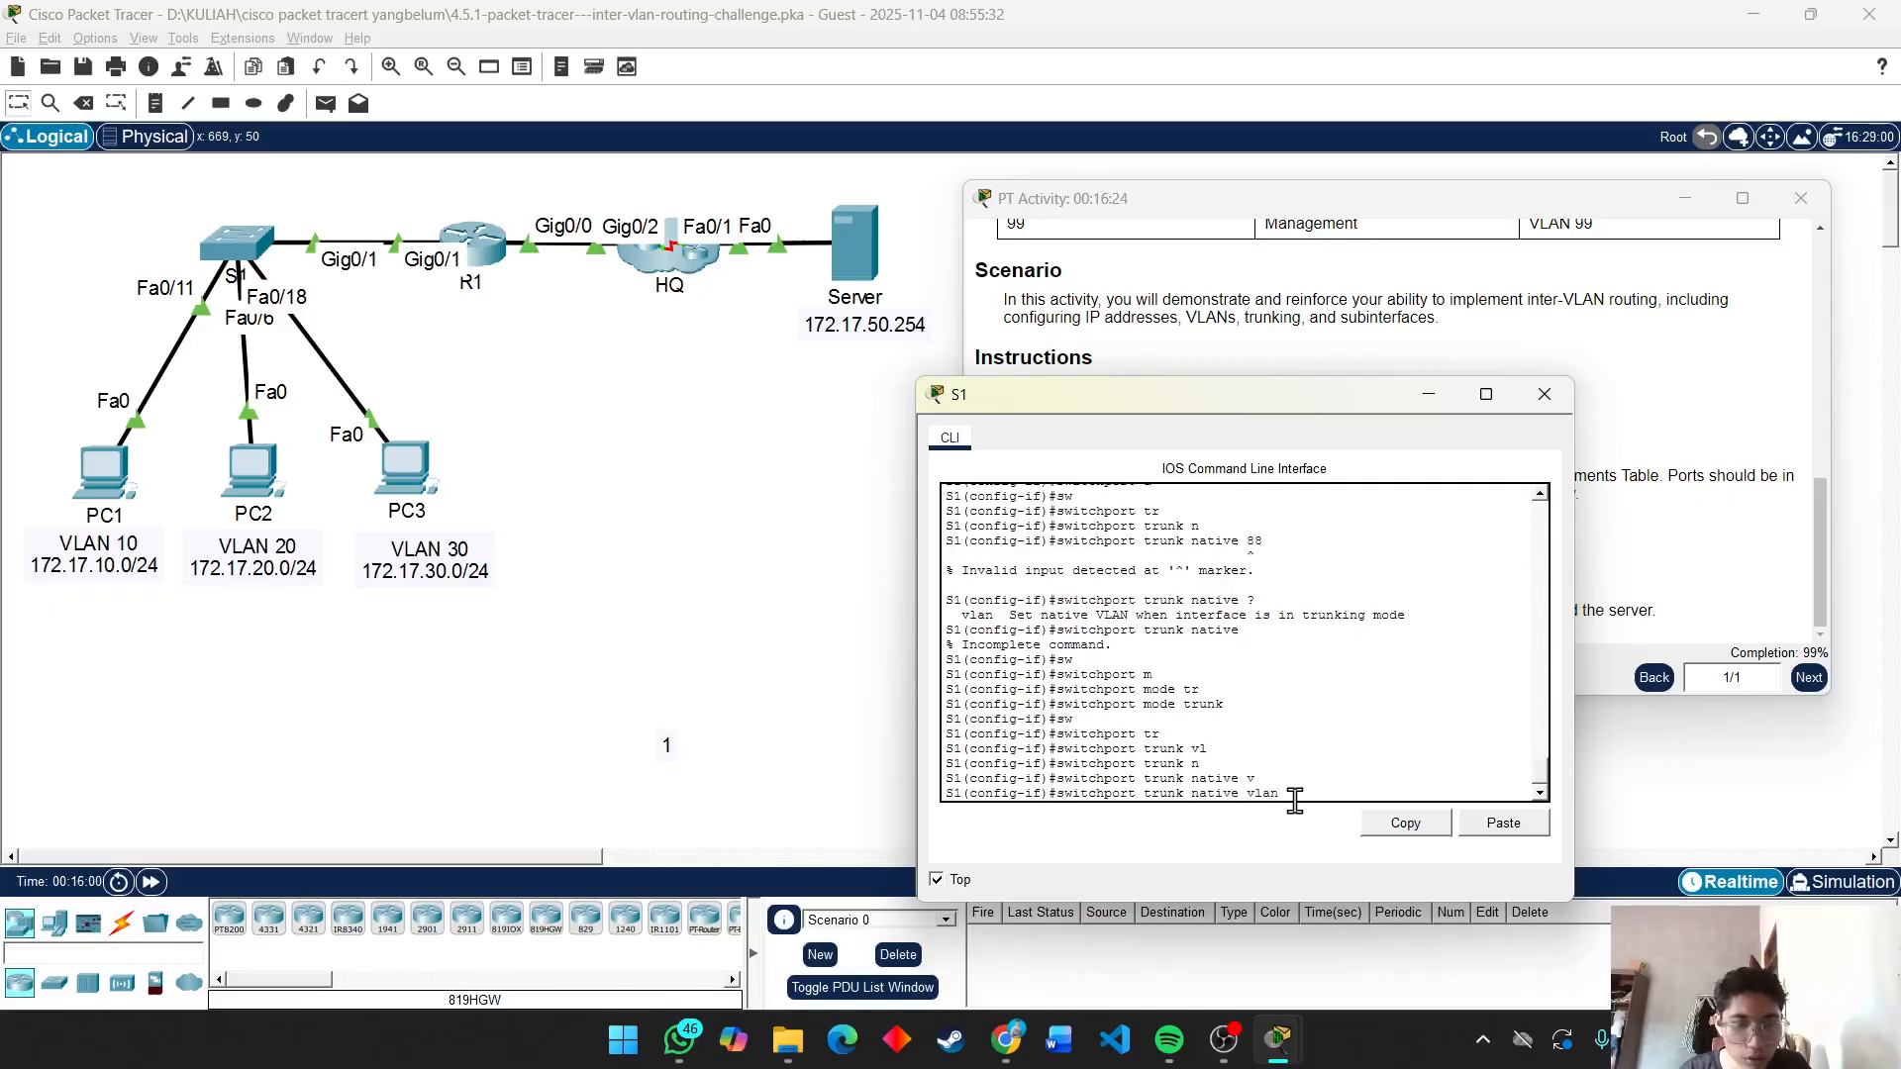
pyautogui.write('88')
pyautogui.press('Return')
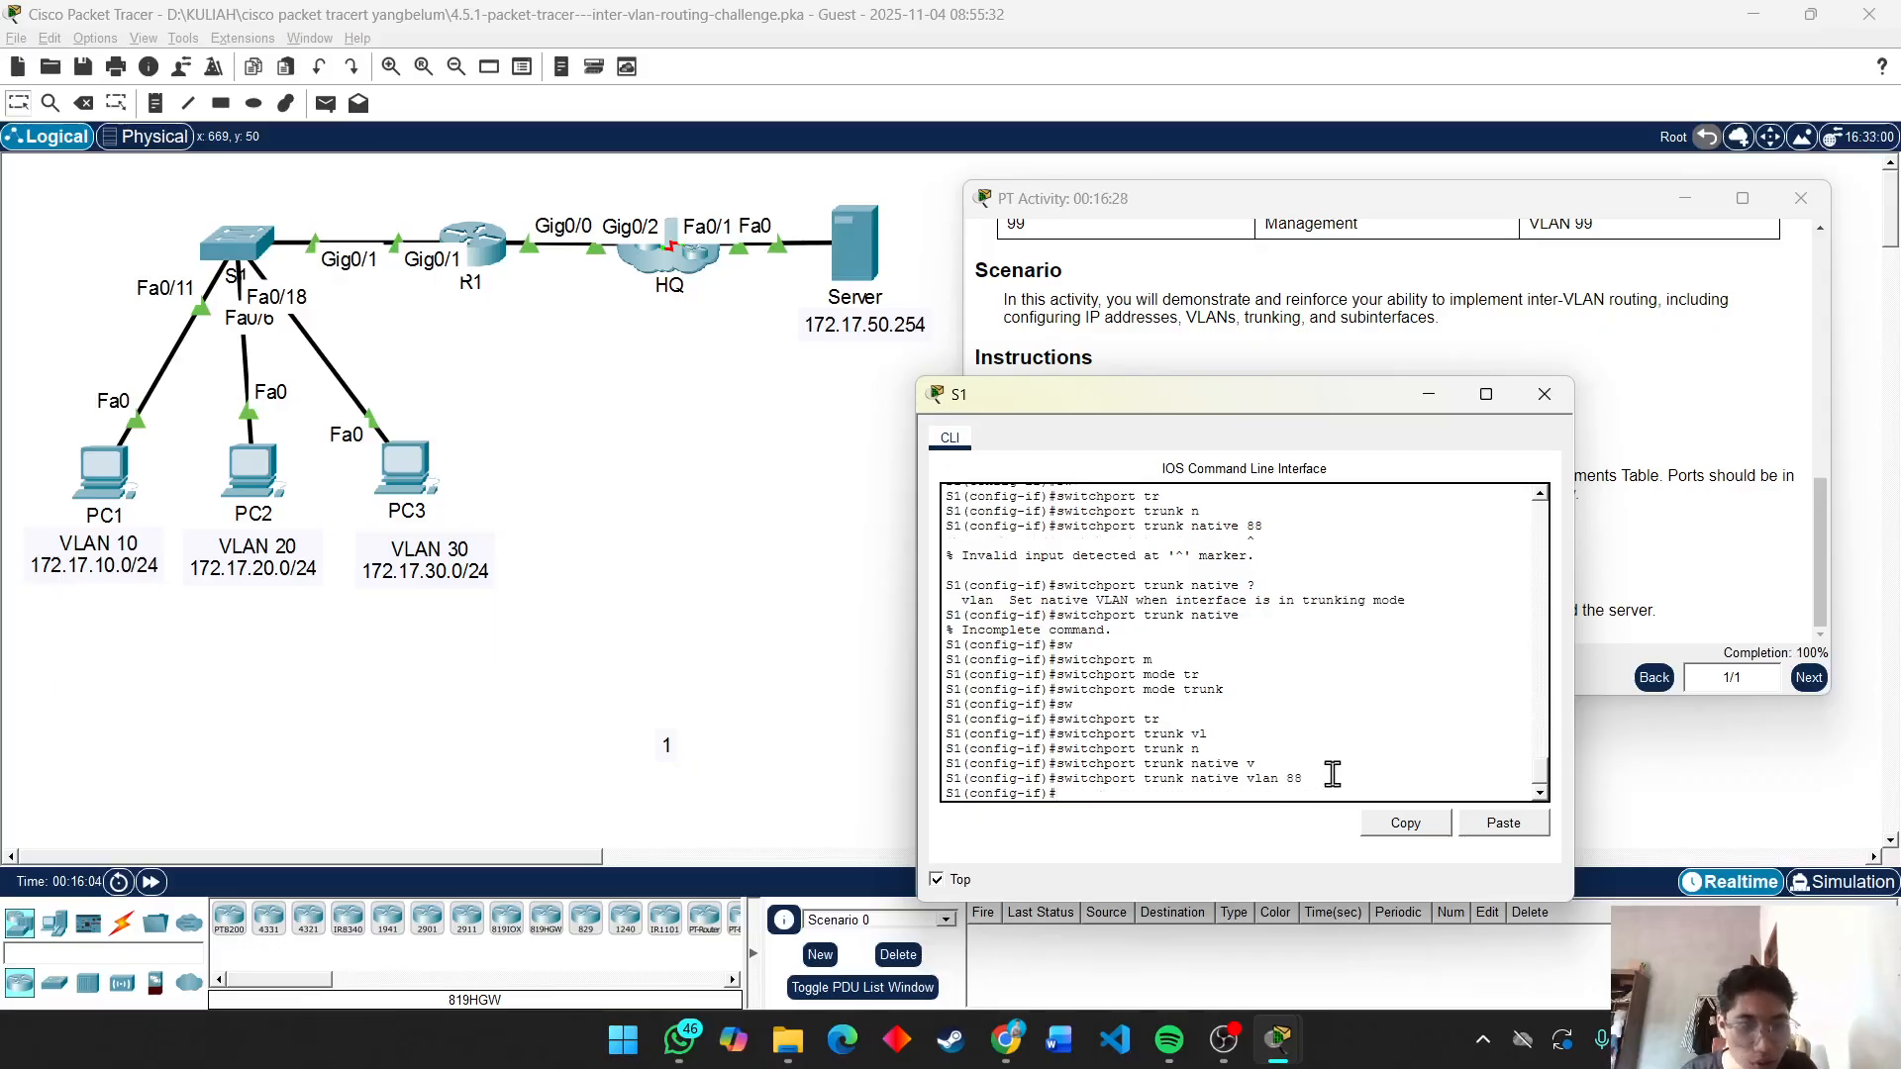
# Minimize the S1 window and review the activity's addressing table, VLAN assignments and instructions.
pyautogui.click(1442, 394)
pyautogui.scroll(10, 1285, 284)
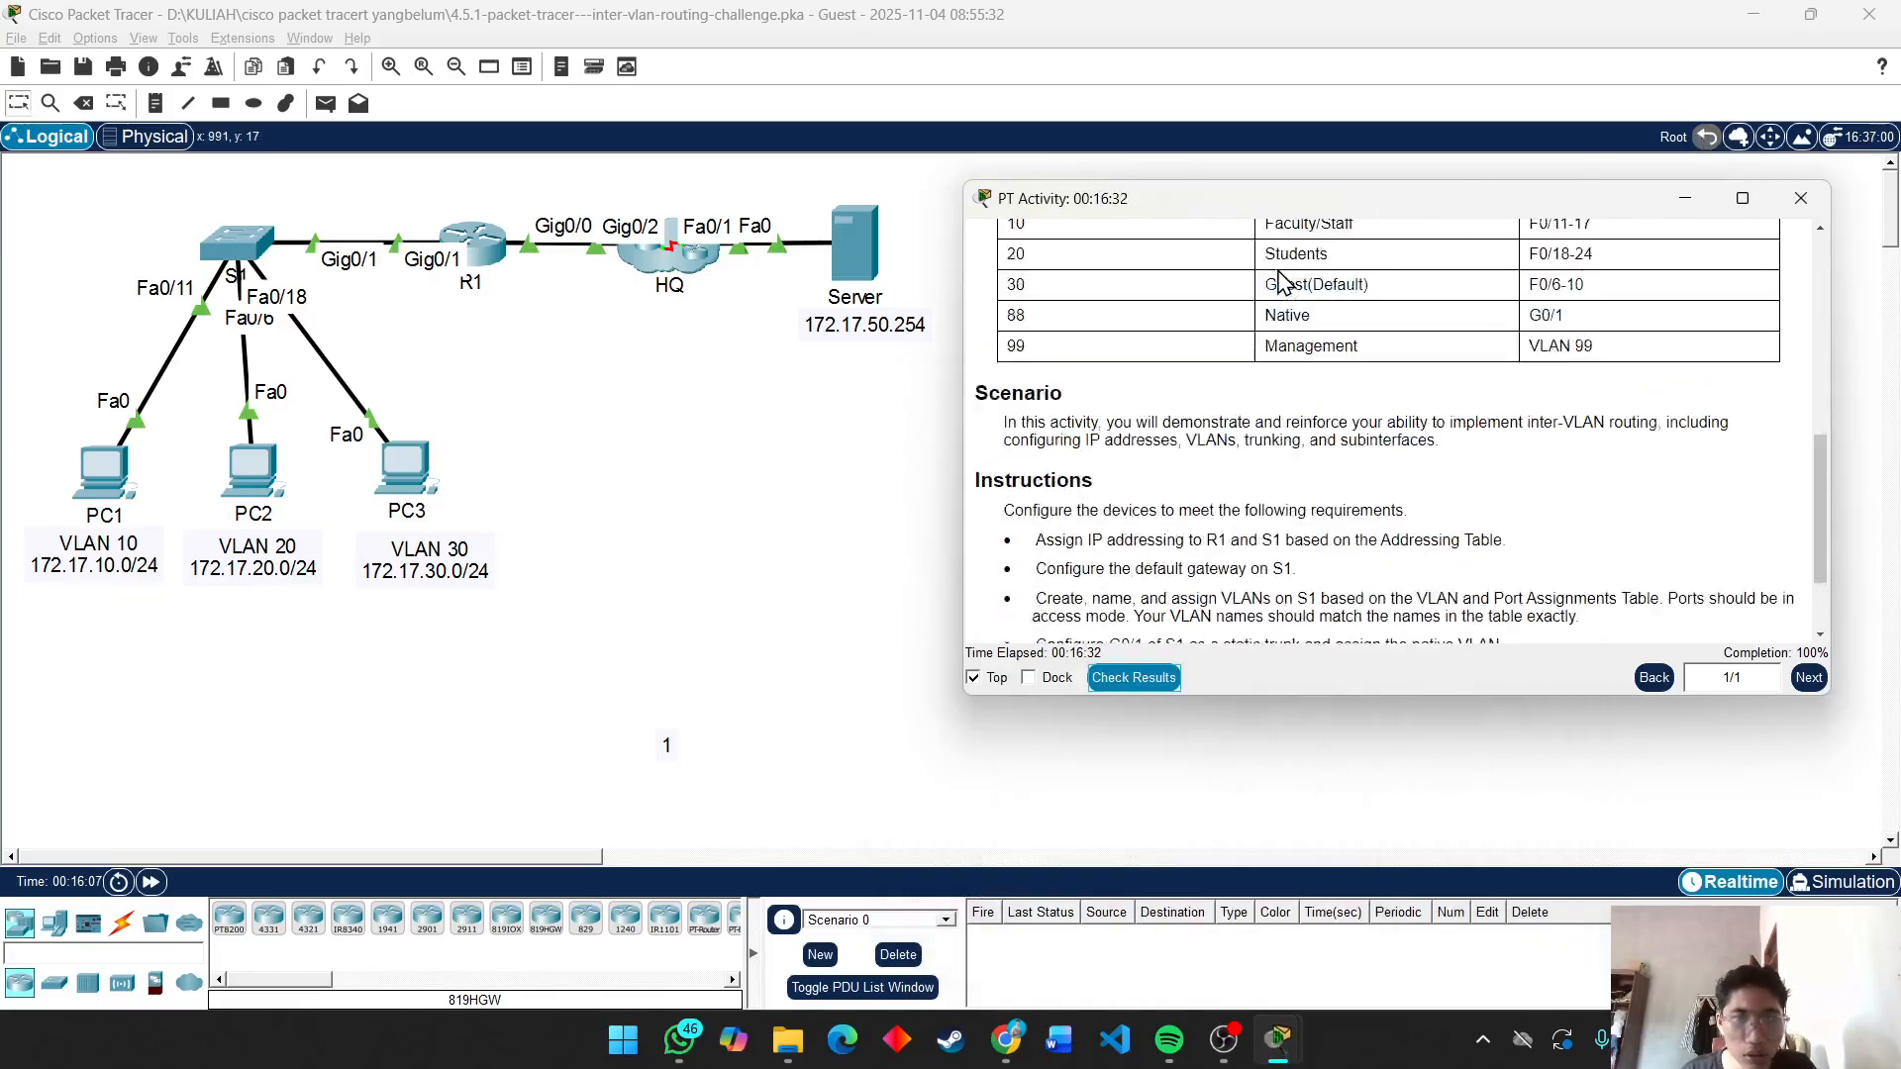
pyautogui.moveTo(1279, 275); pyautogui.dragTo(1136, 510)
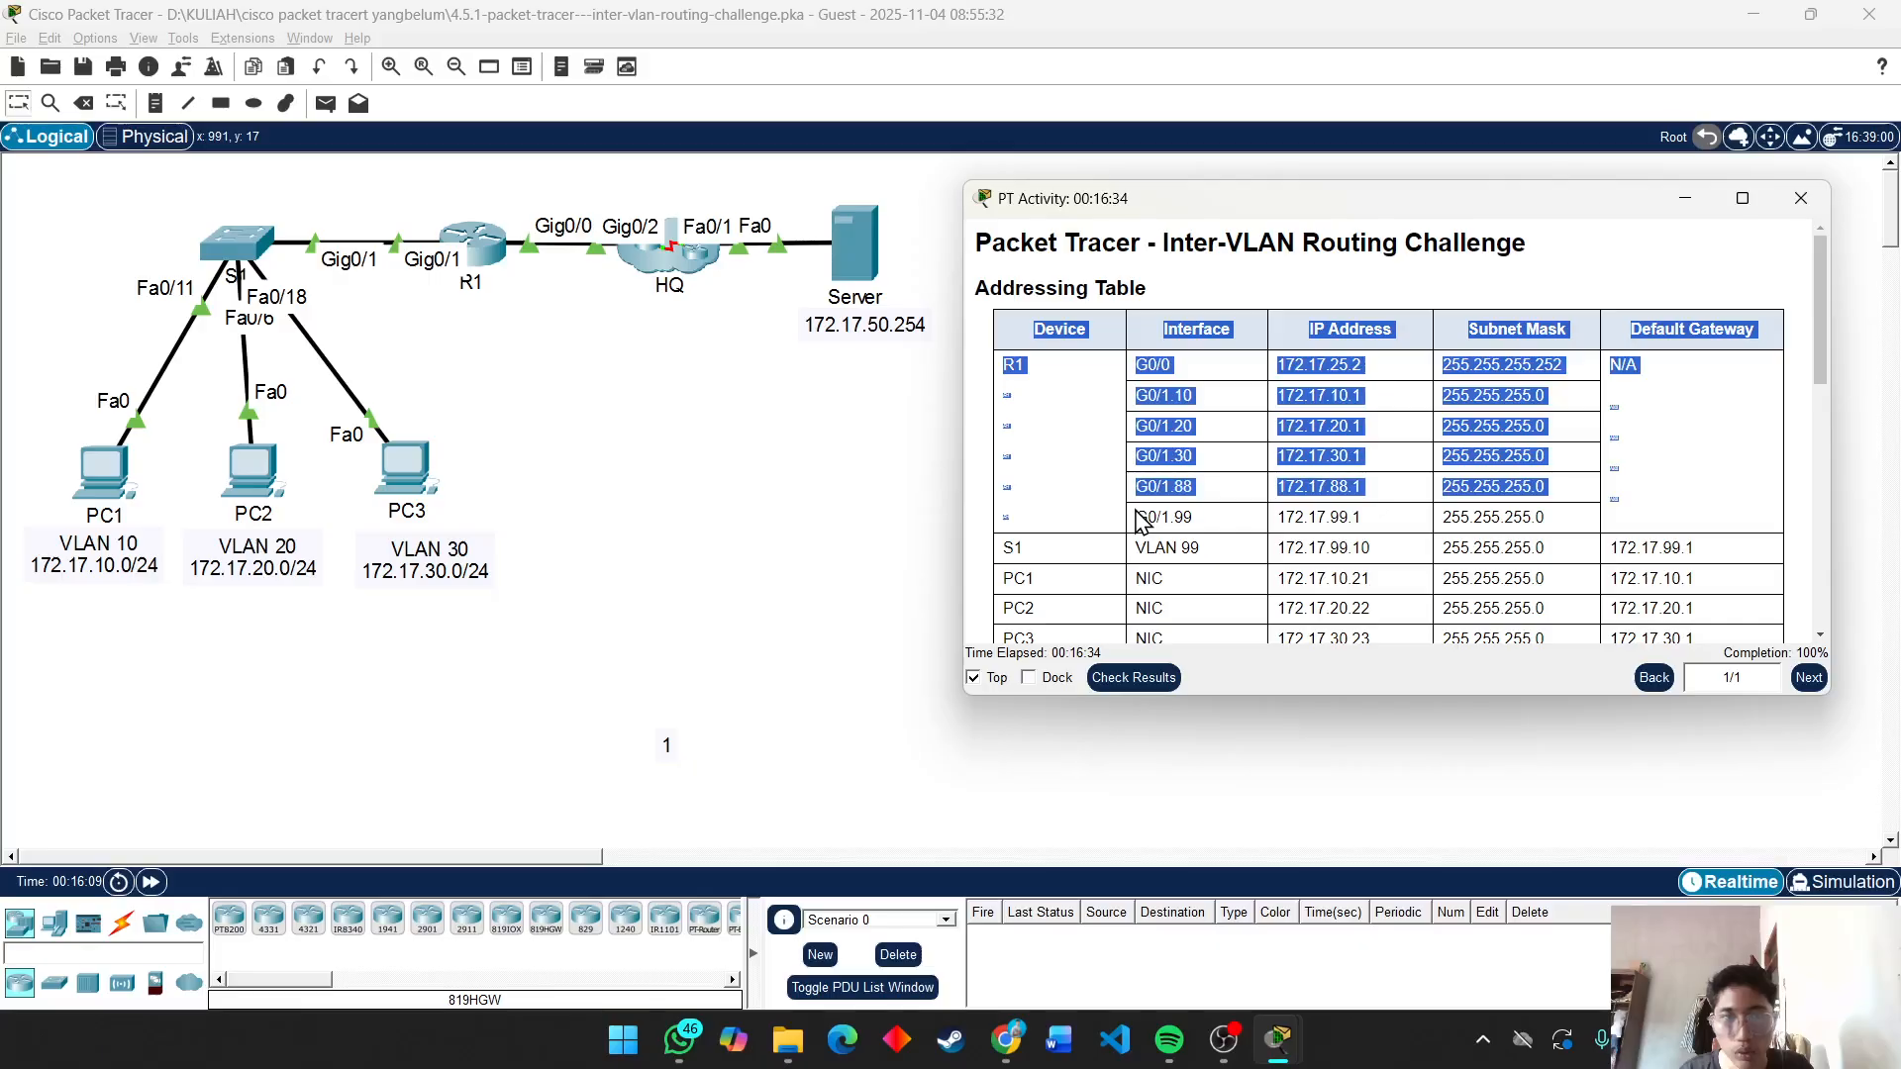
pyautogui.scroll(-10, 1136, 510)
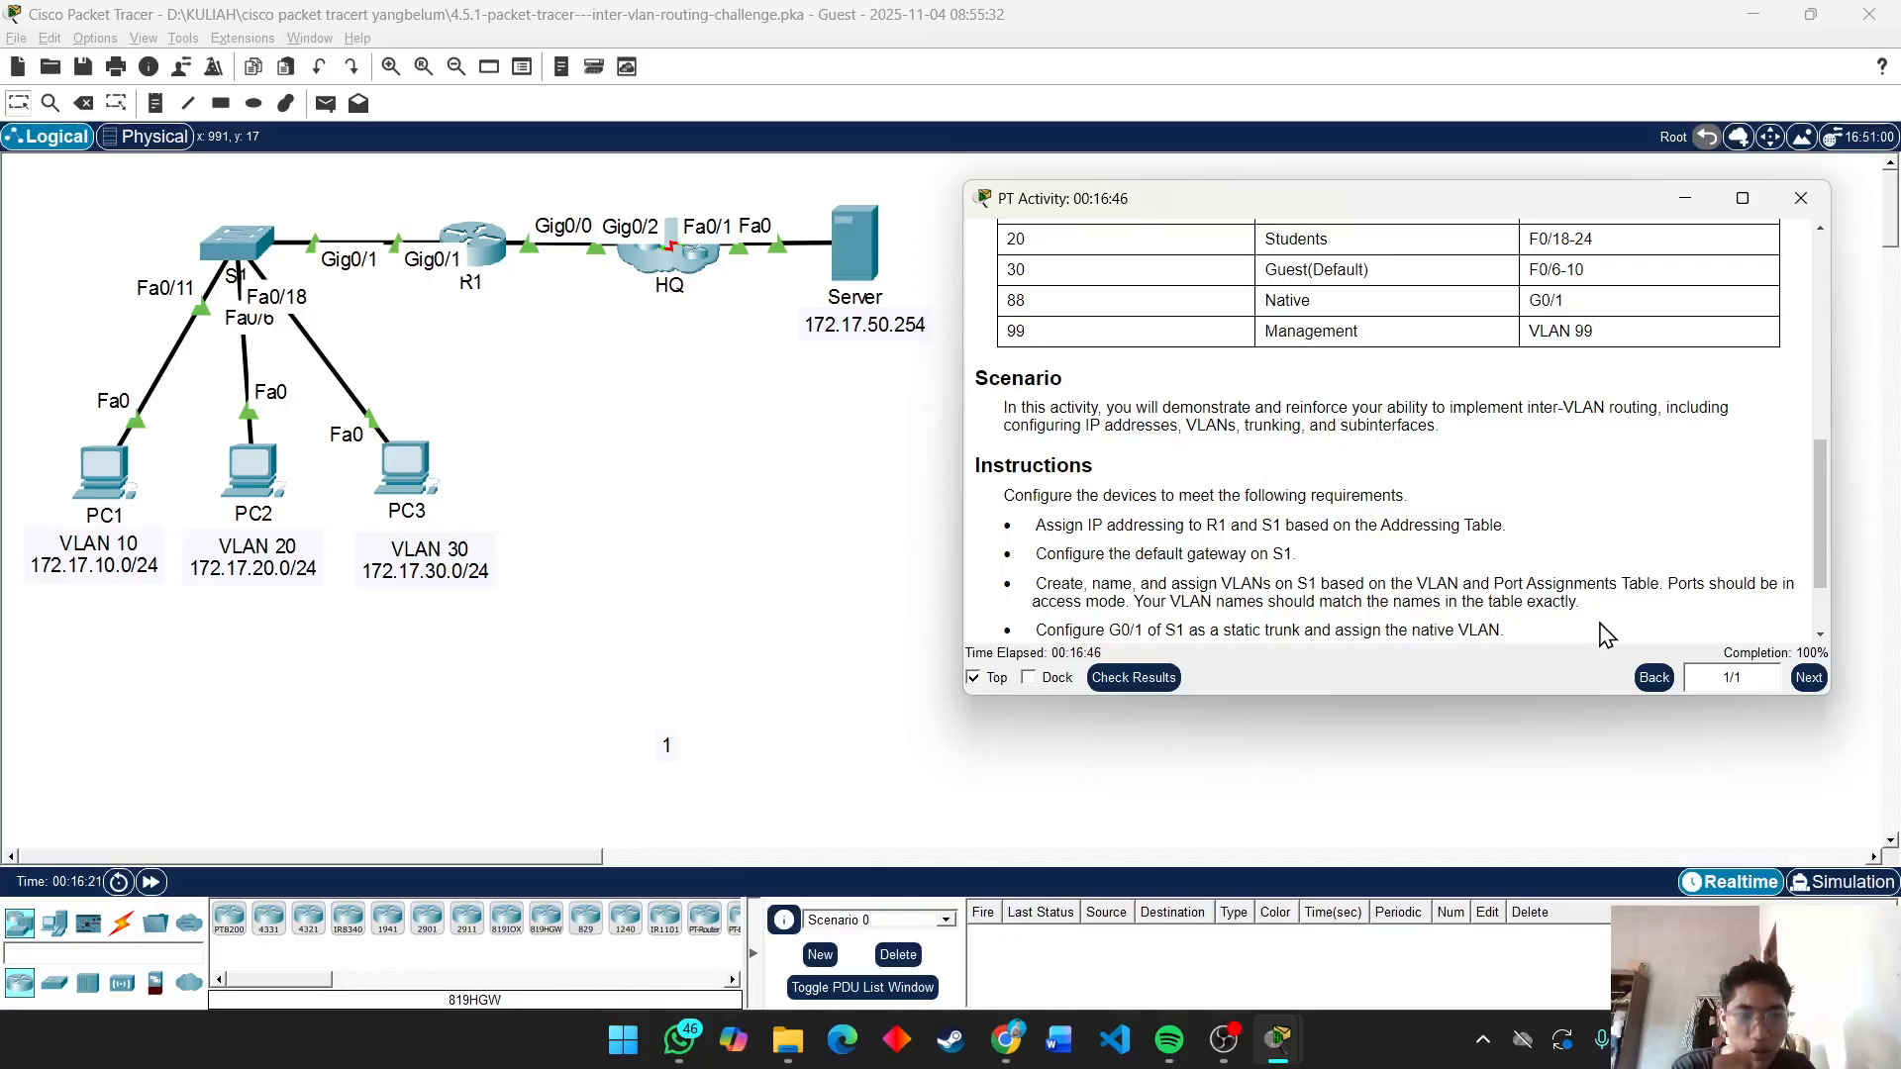
pyautogui.click(1225, 1039)
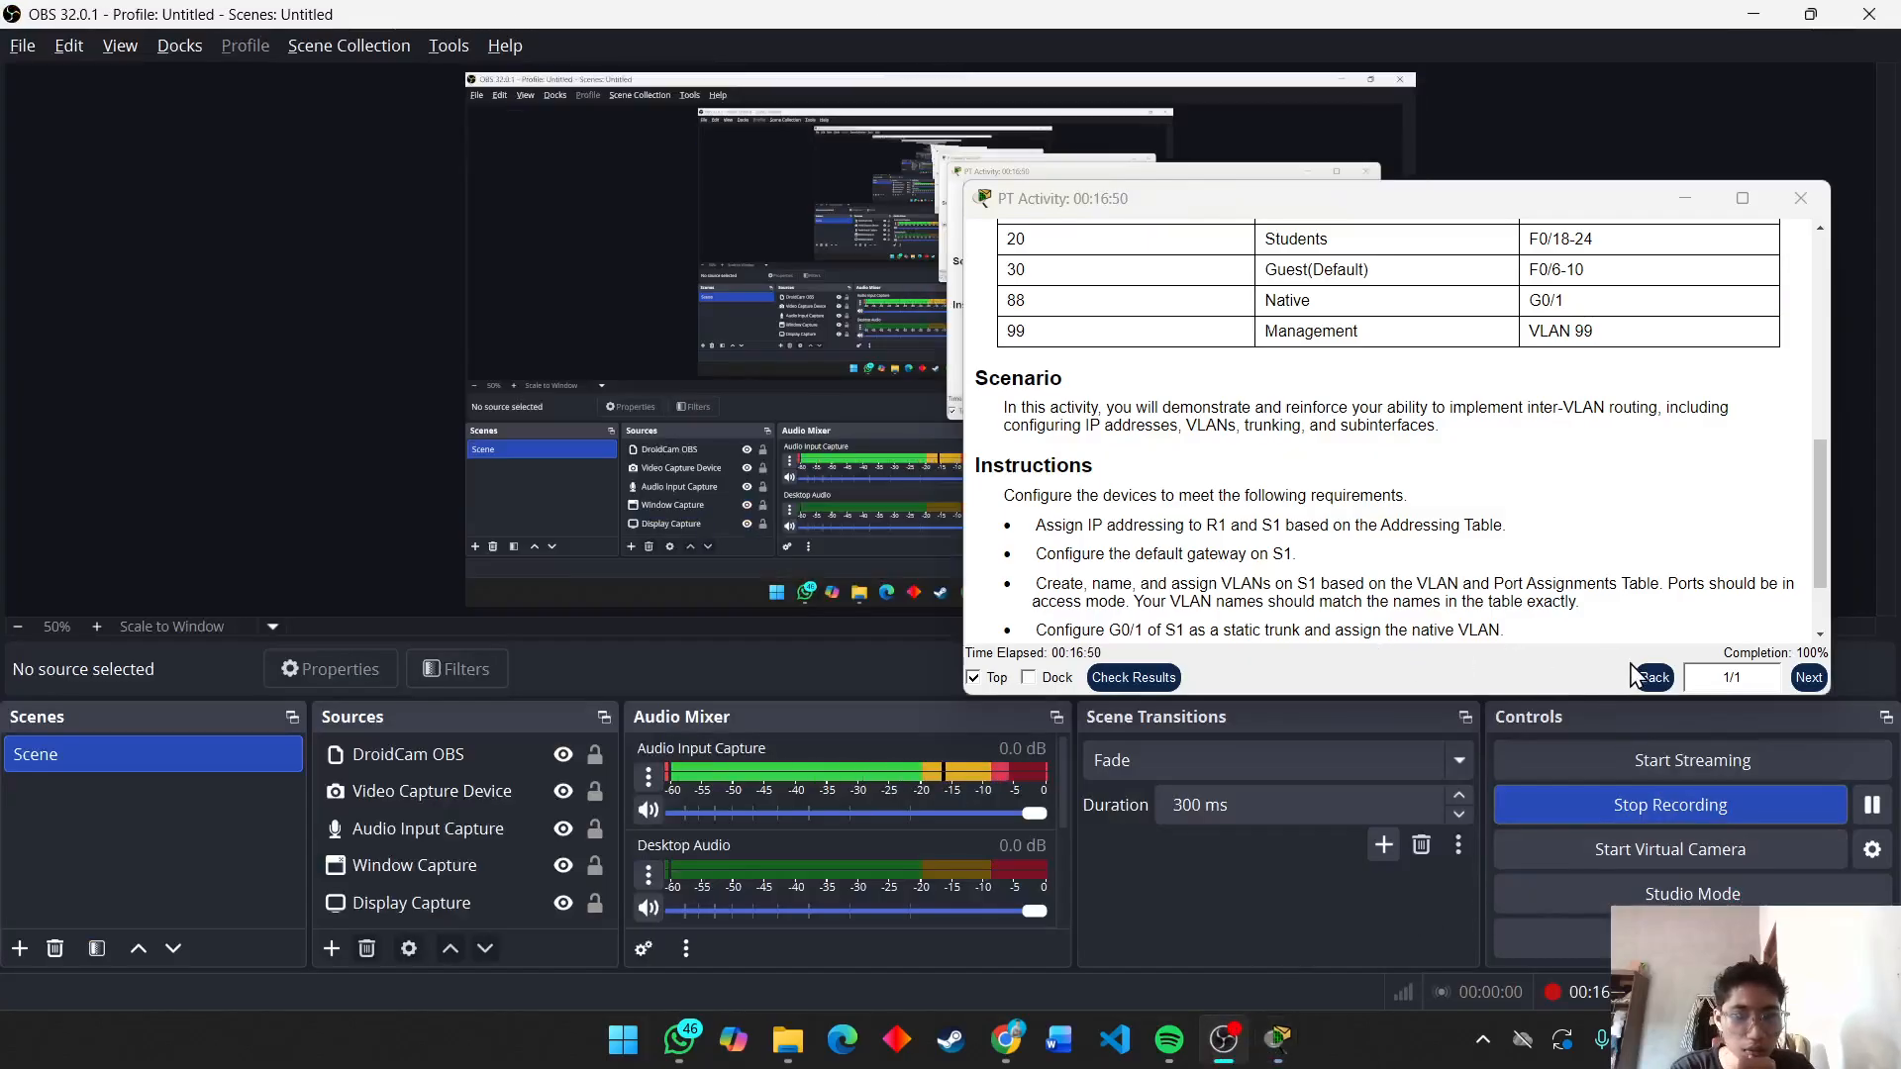